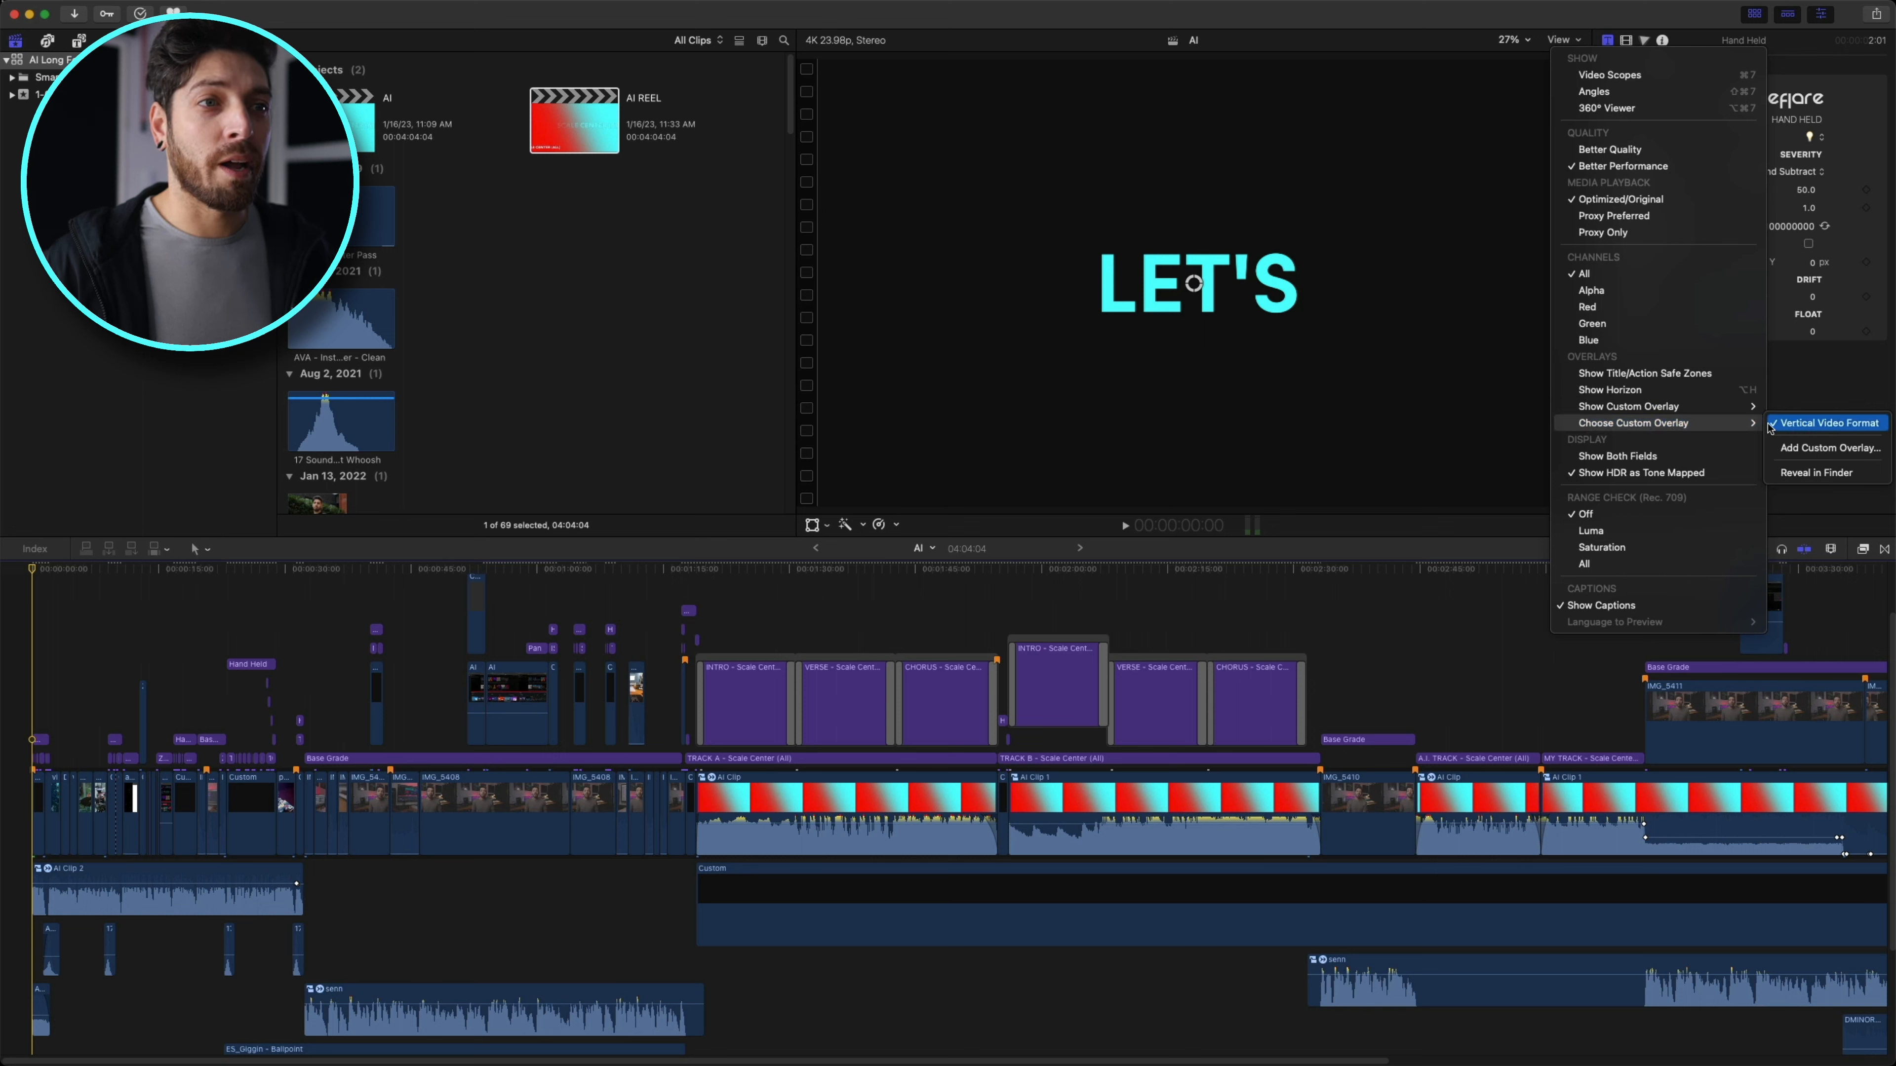
- Show the custom vertical overlay at 100% opacity and scrub the timeline to check the framing, with the viewer zoomed out to 25%
mouse_move(1747, 407)
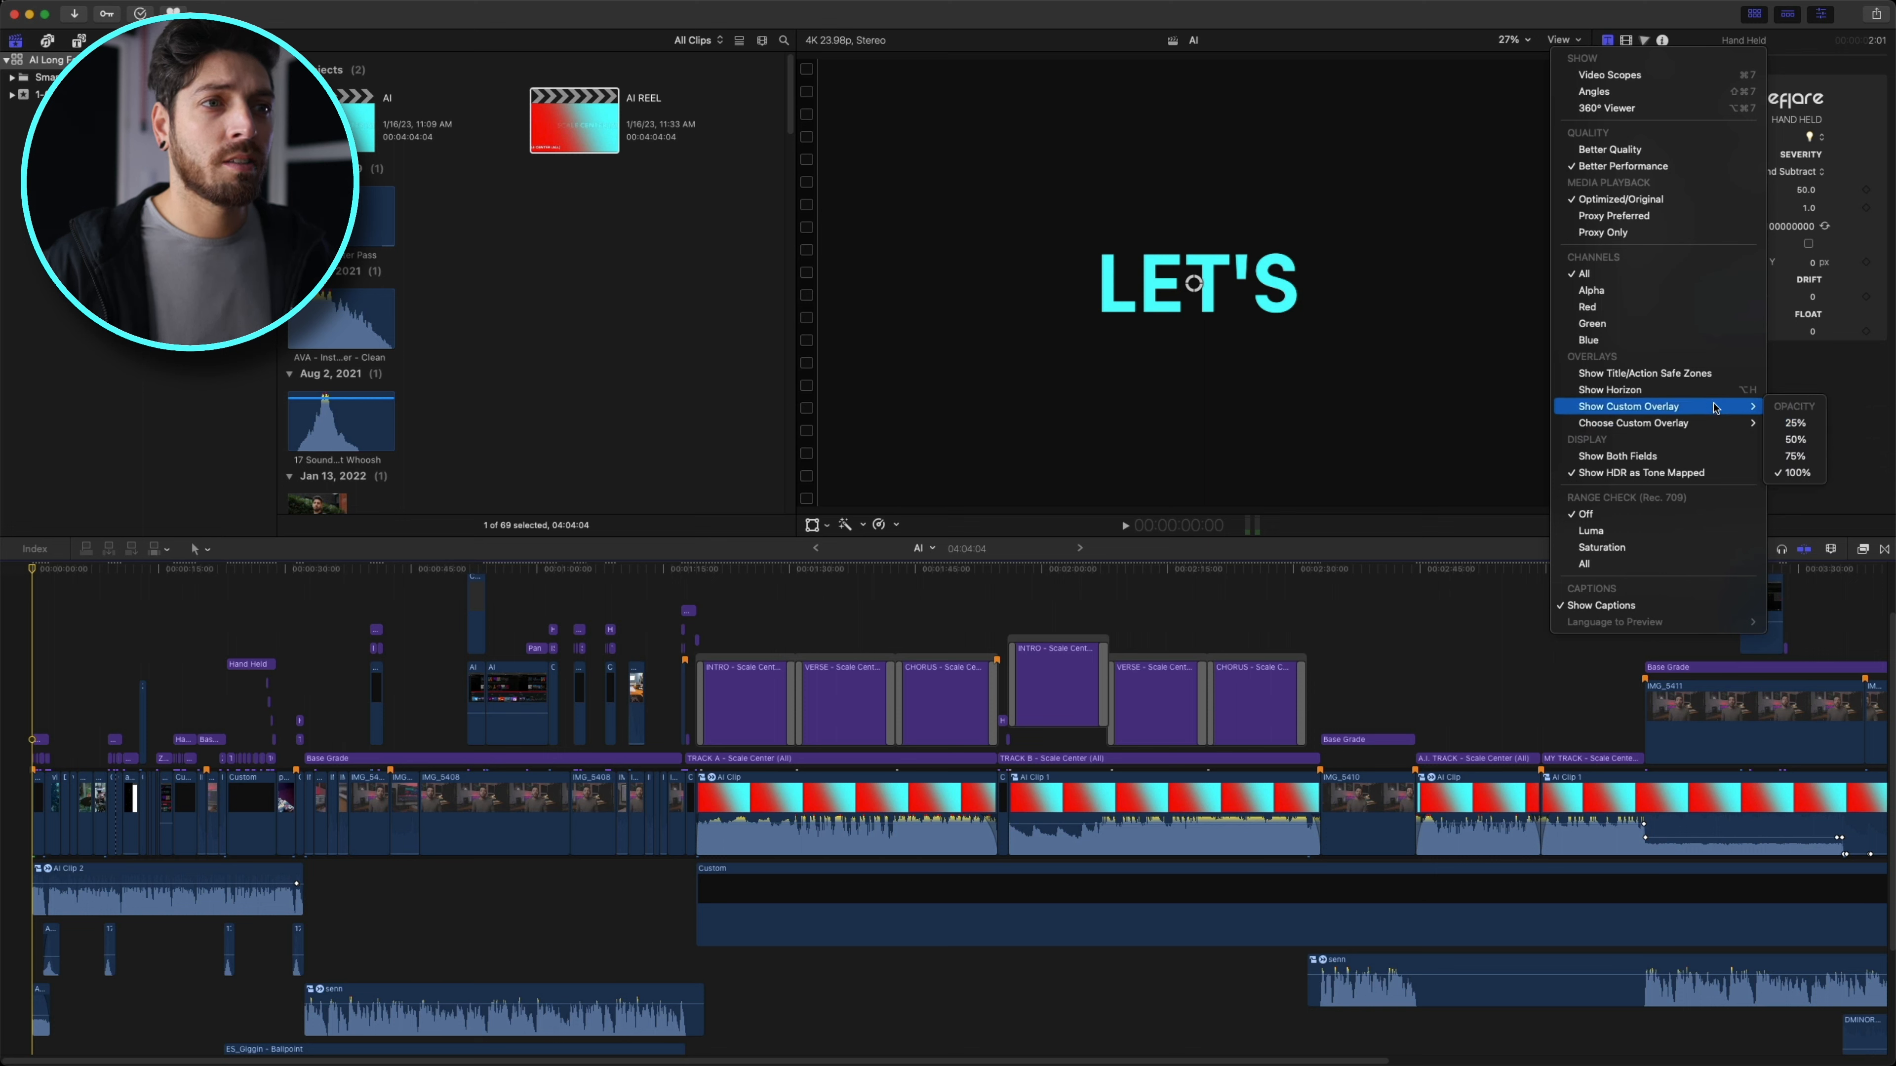
left_click(1796, 472)
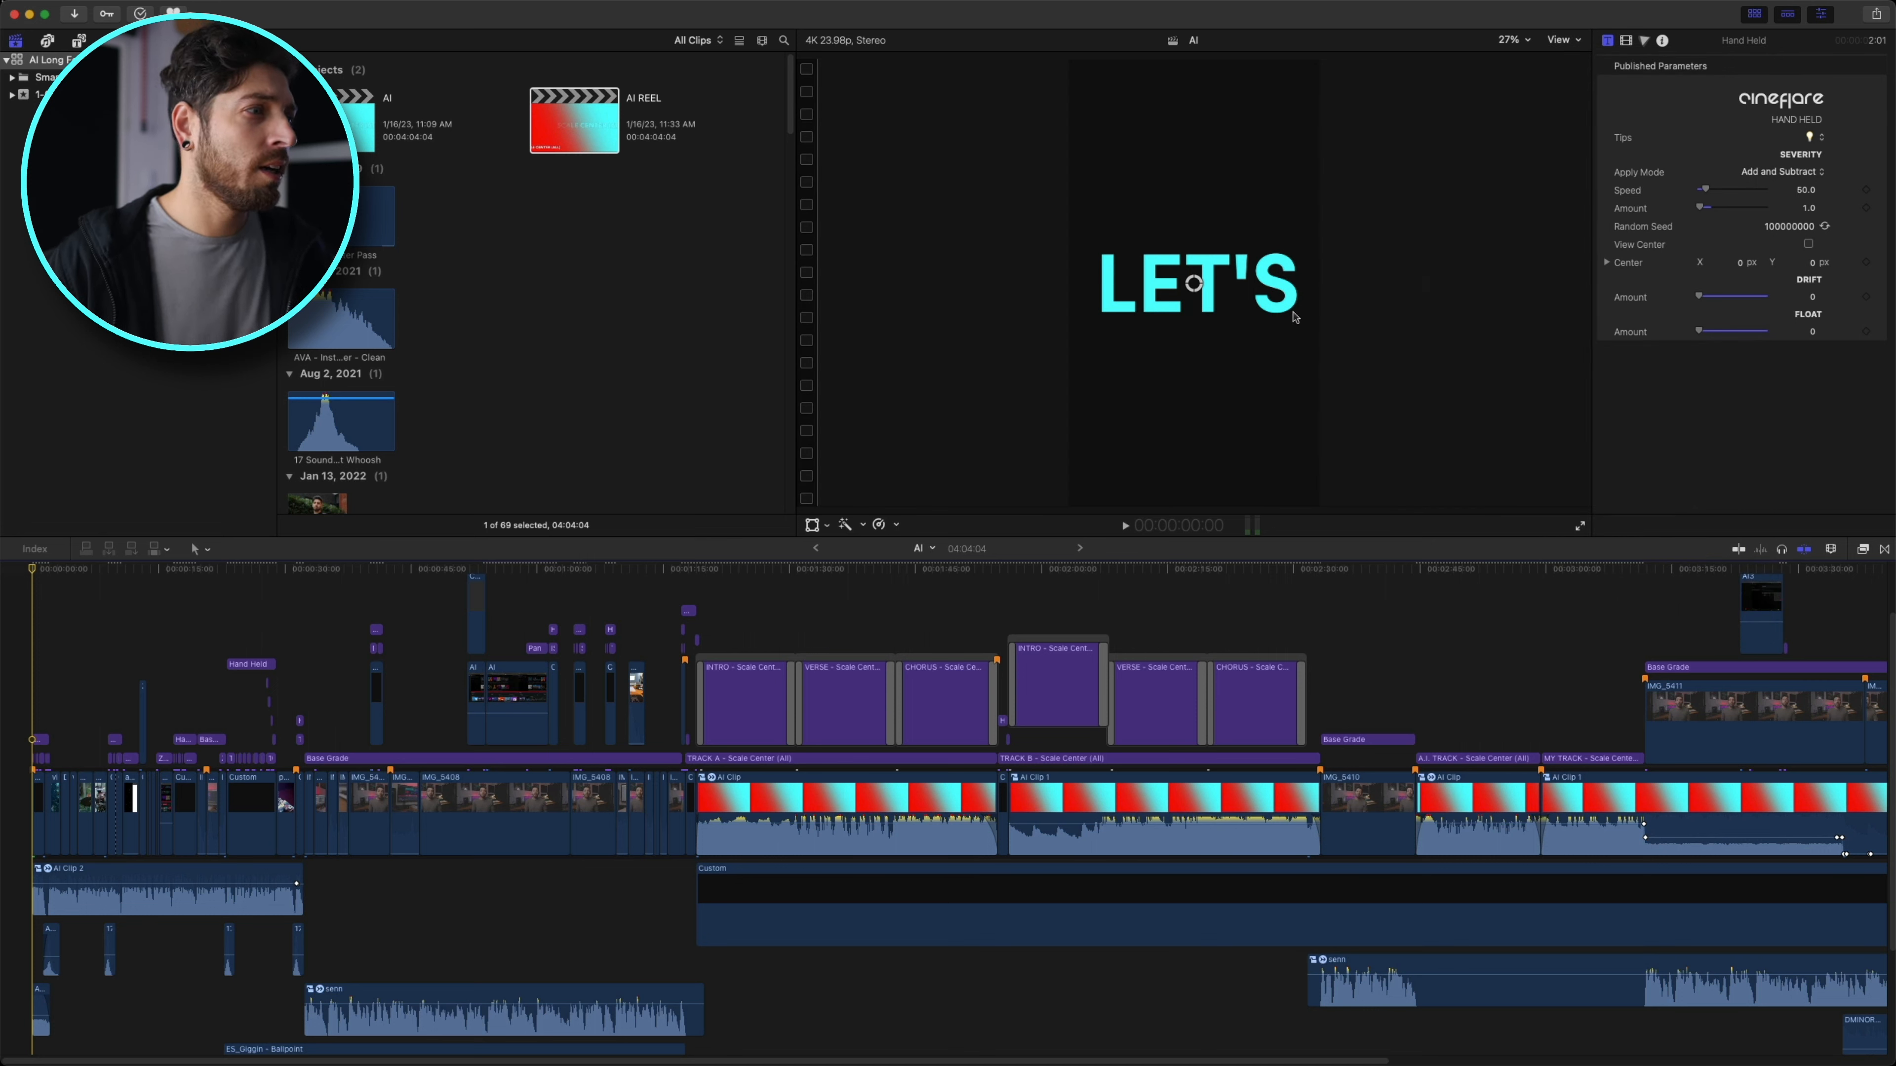
left_click_drag(26, 573, 146, 590)
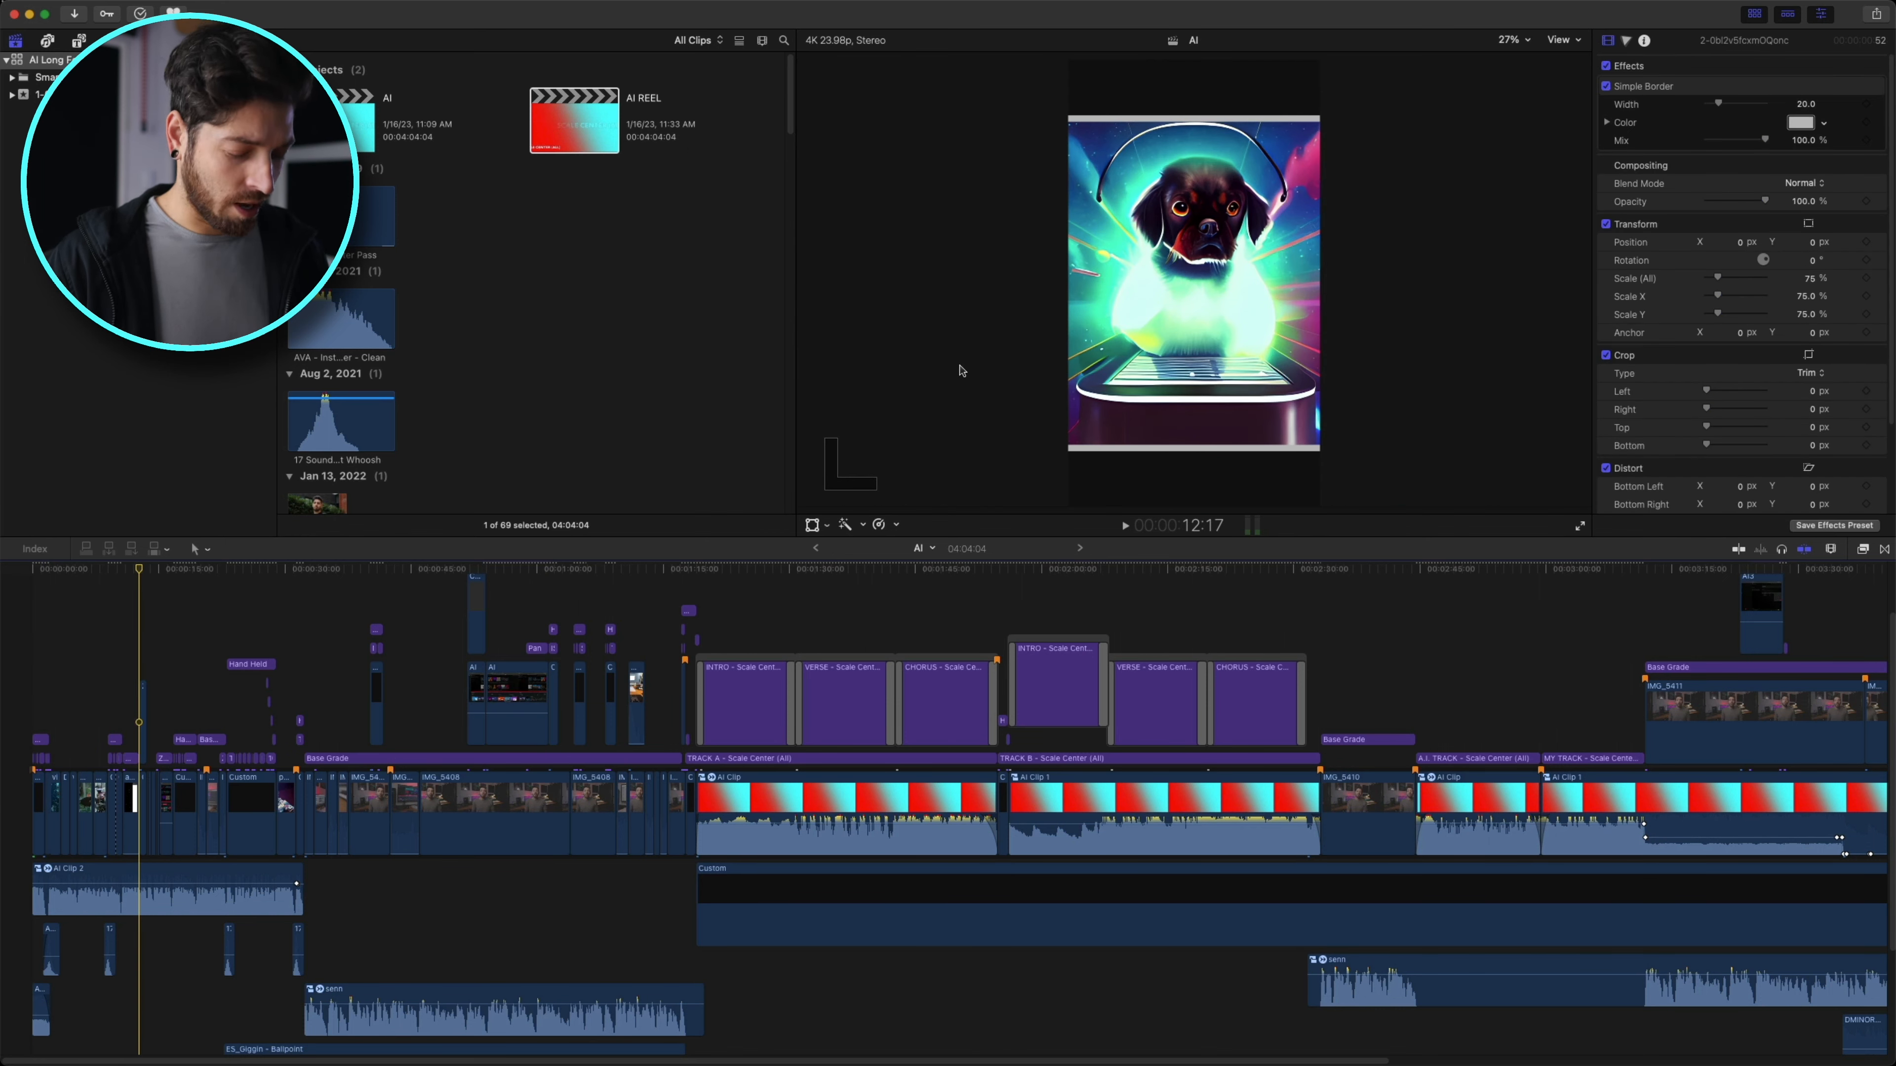
key("super+minus")
left_click_drag(129, 581, 443, 592)
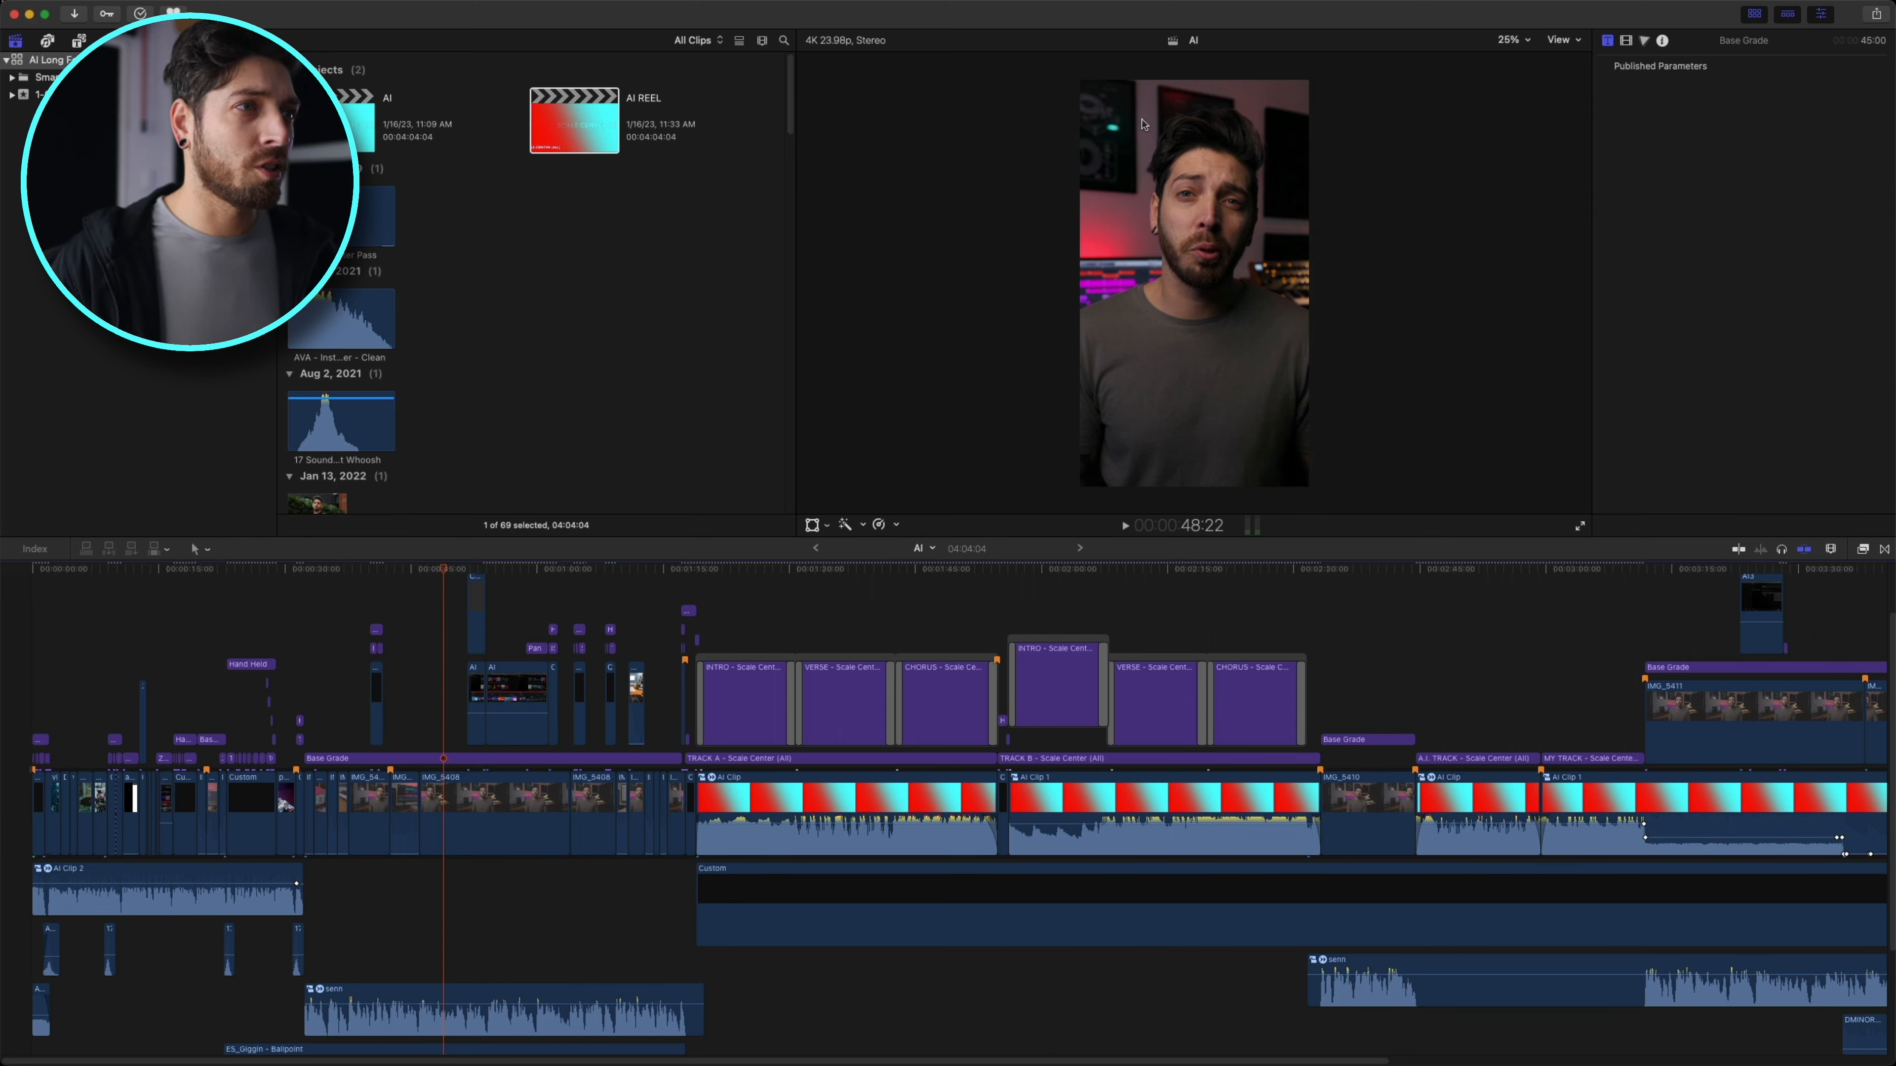
- Try the custom vertical overlay at 50% opacity and return it to 100%
left_click(1577, 41)
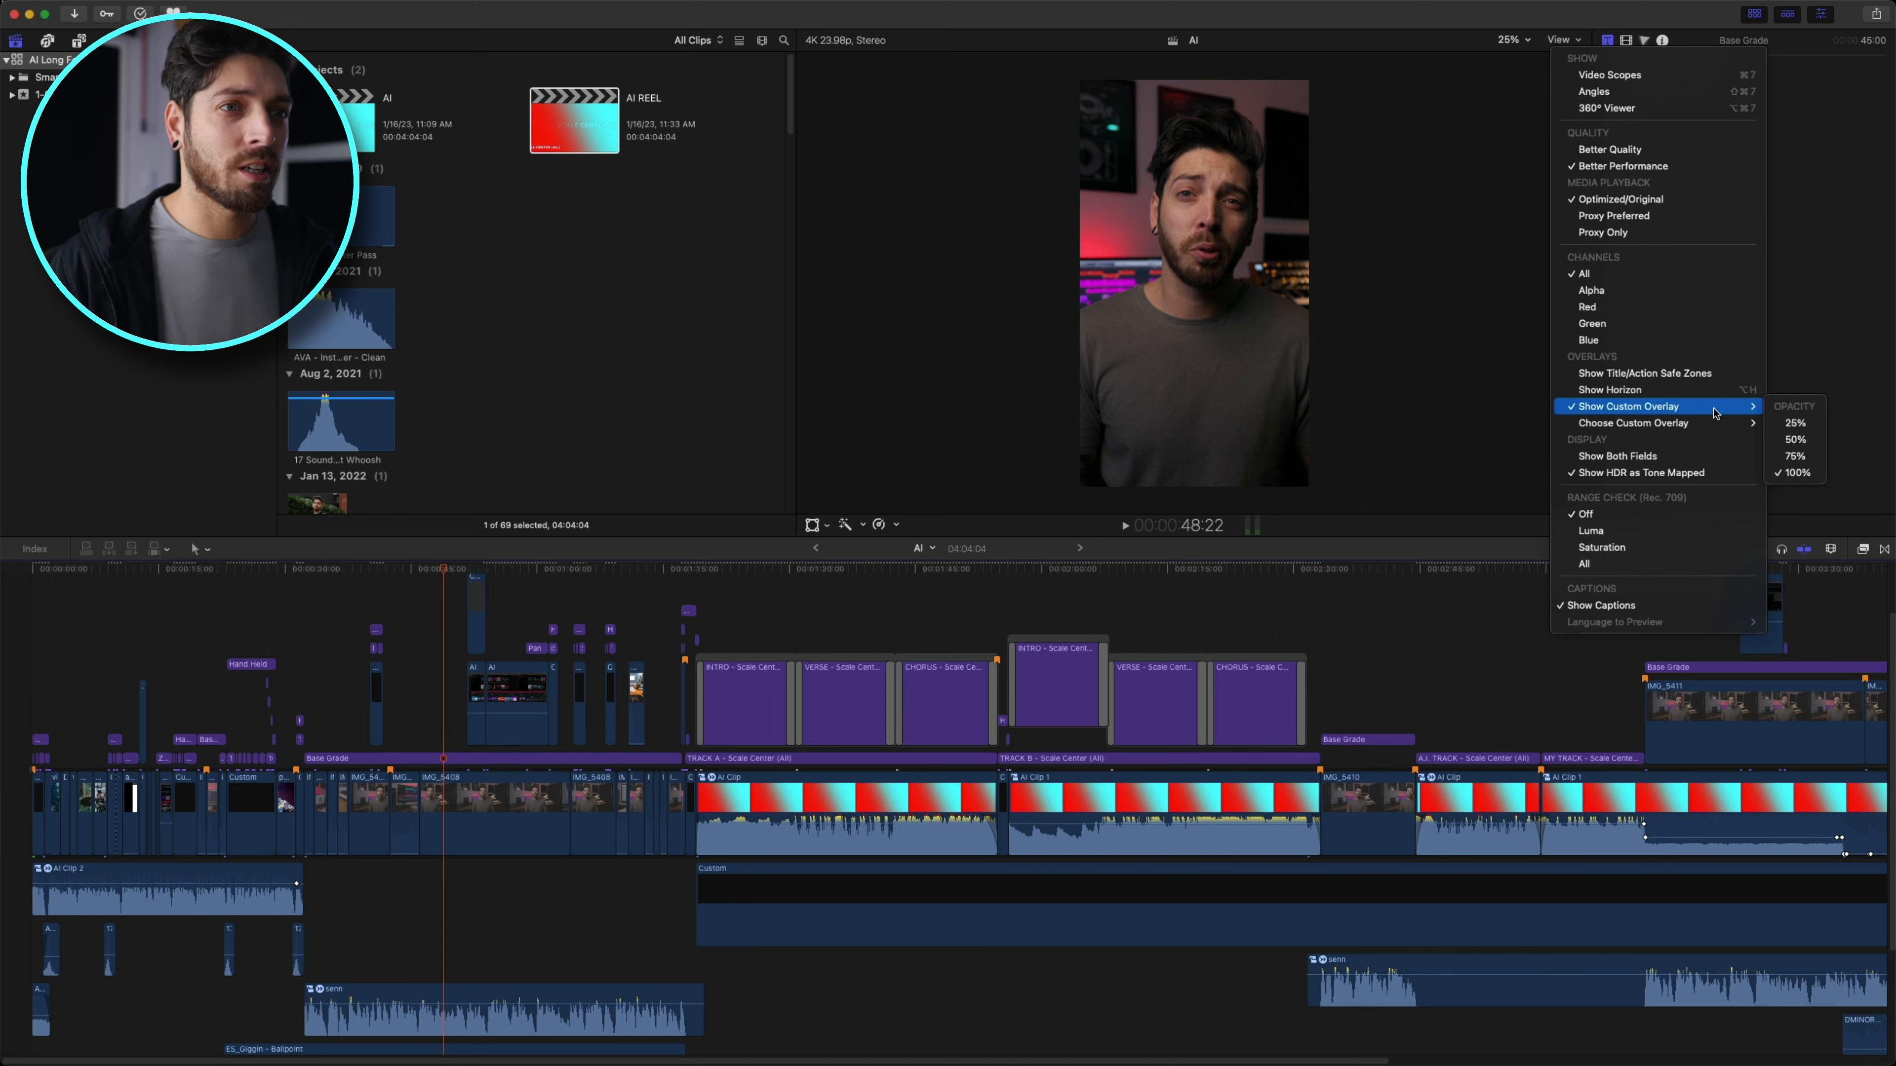
left_click(1781, 439)
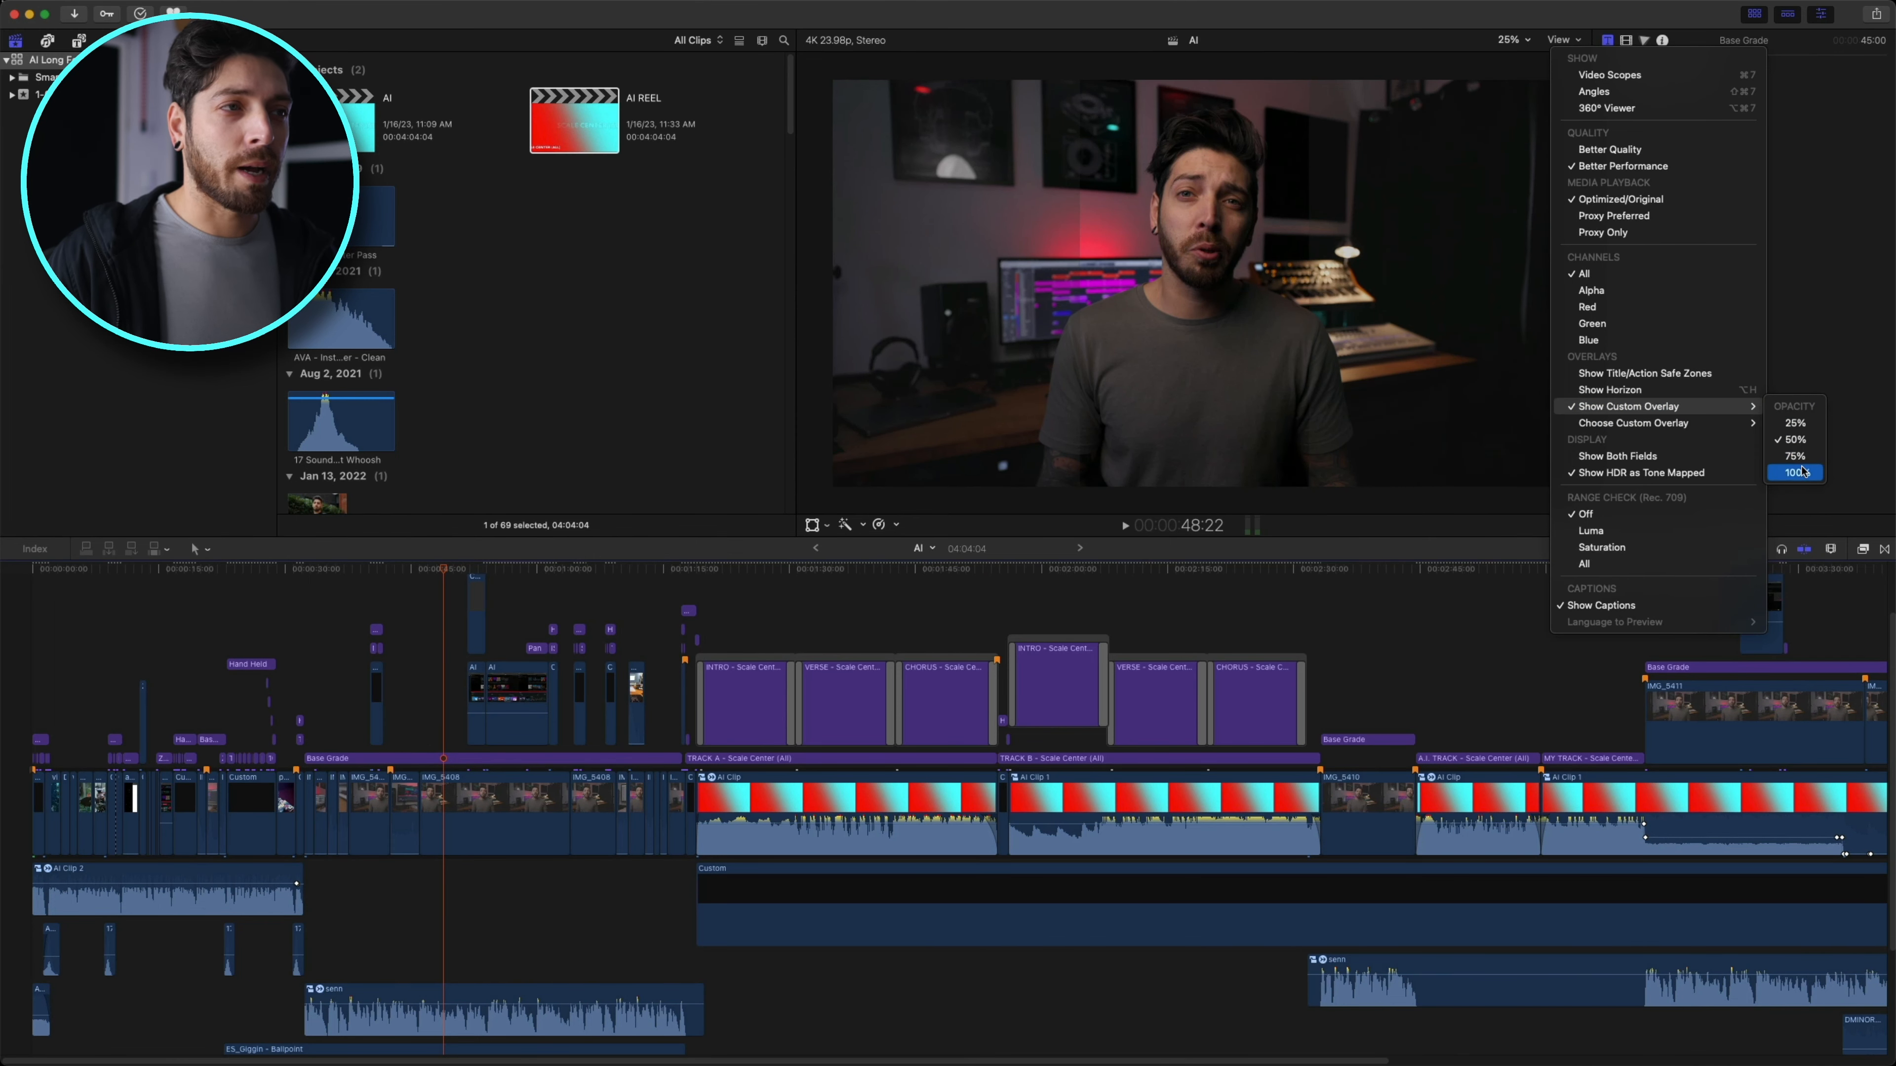
left_click(1799, 472)
- Zoom into the start of the timeline and review the intro to find an opening point for the vertical edit, parking the playhead at 23:03
left_click(46, 678)
left_click(15, 678)
scroll(20, 947, "left", 2)
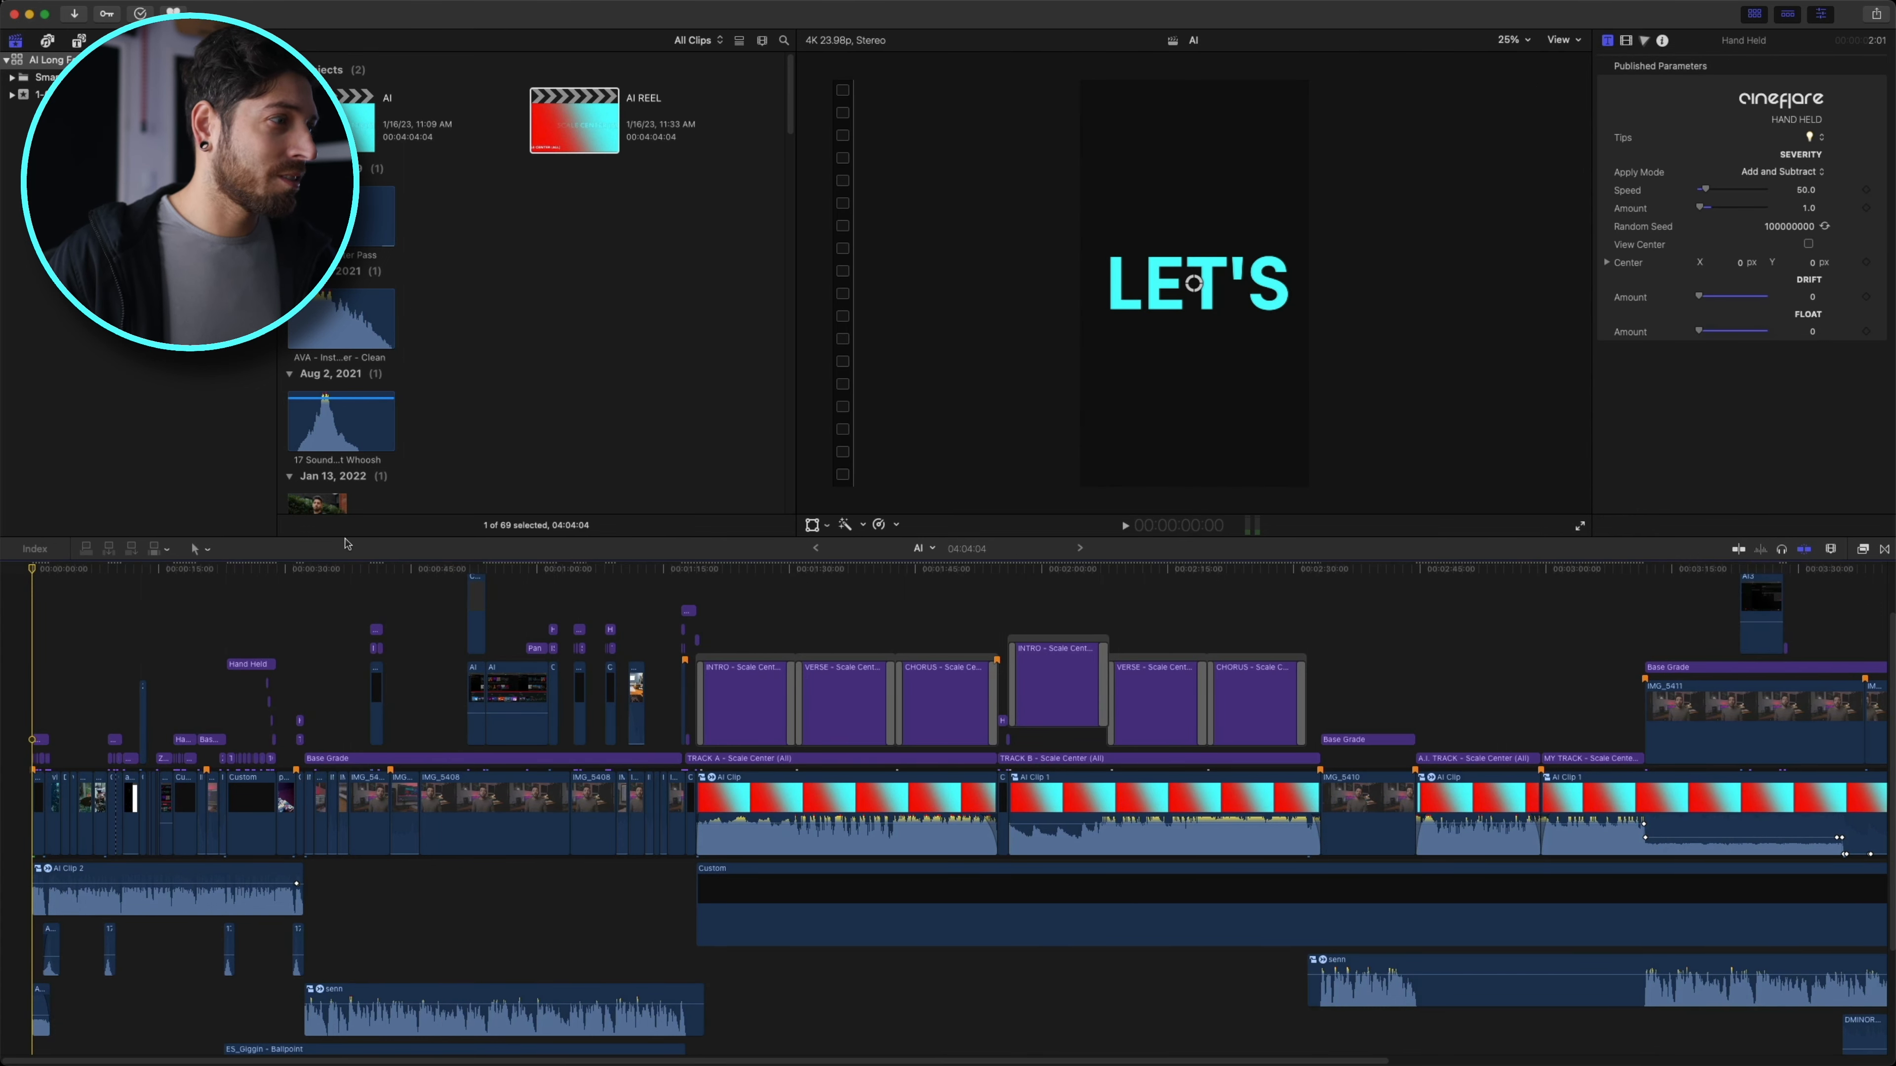
key("super+equal")
key("super+equal")
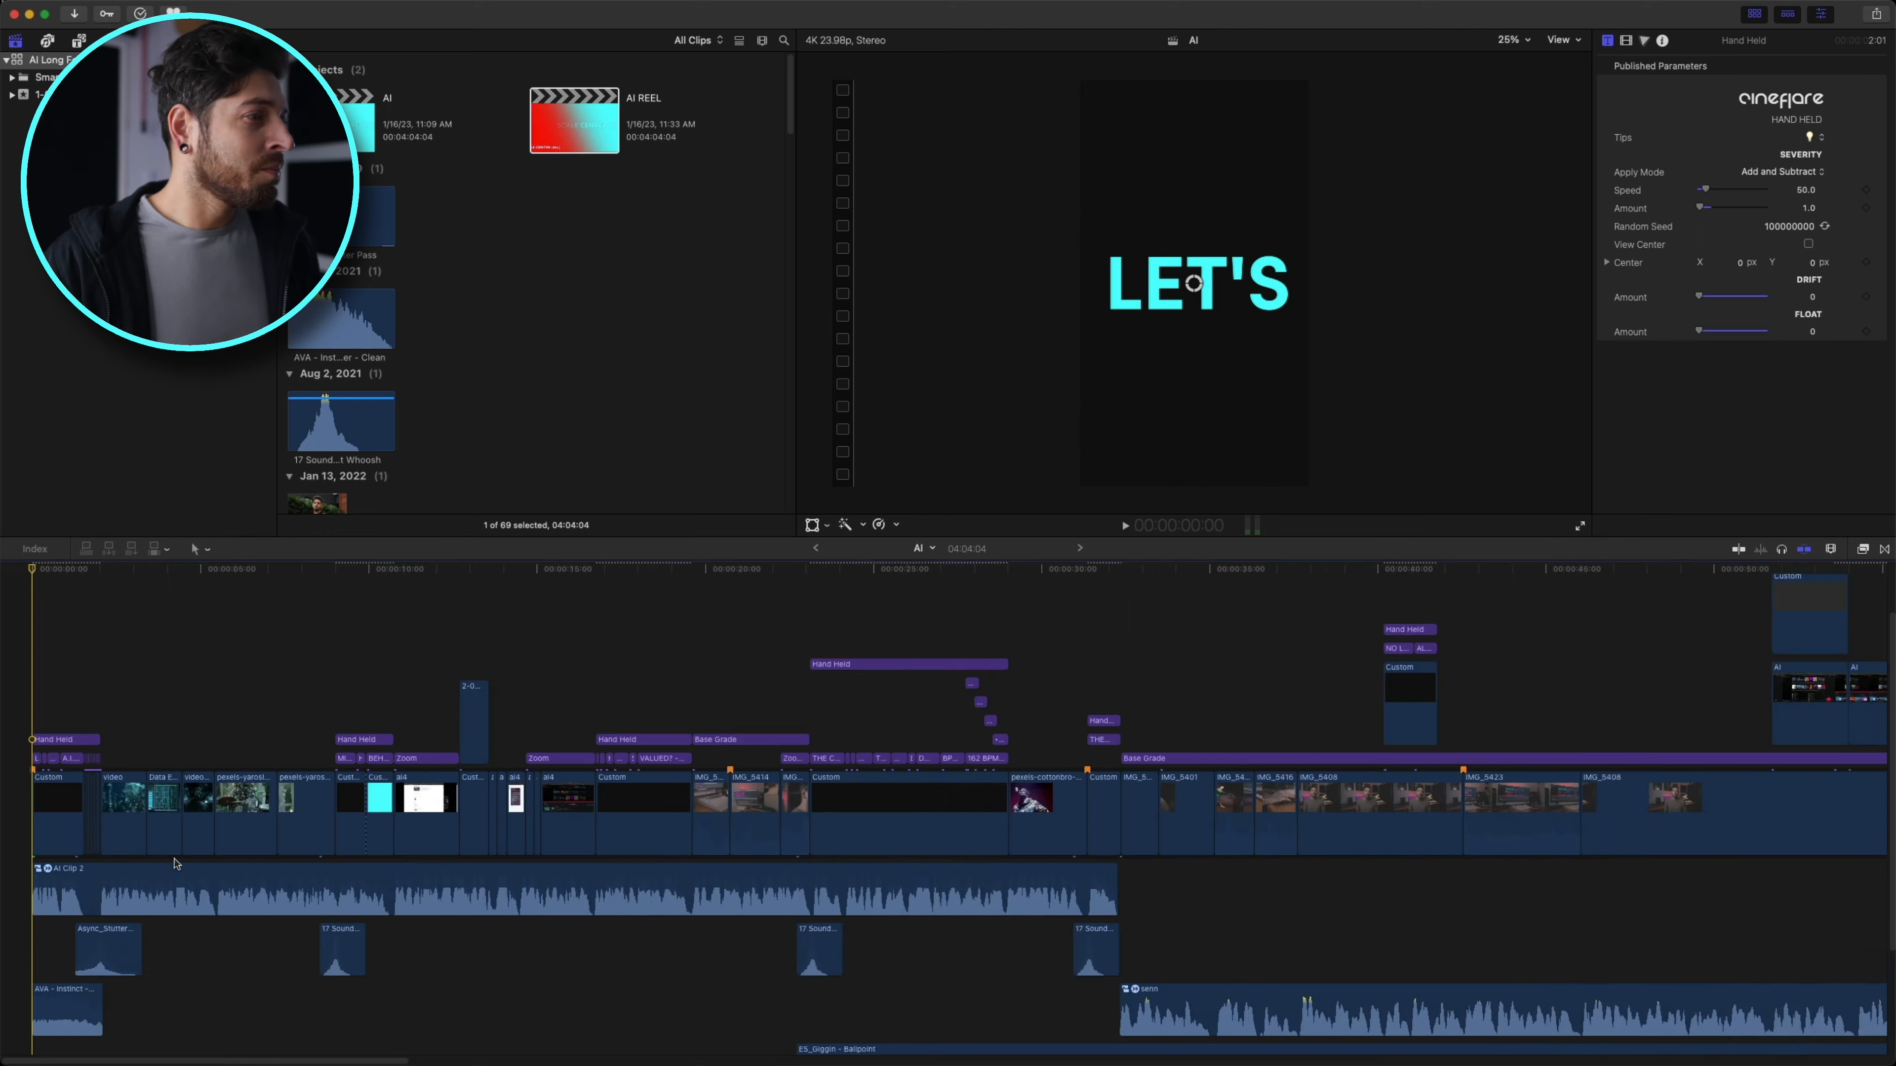
left_click(526, 566)
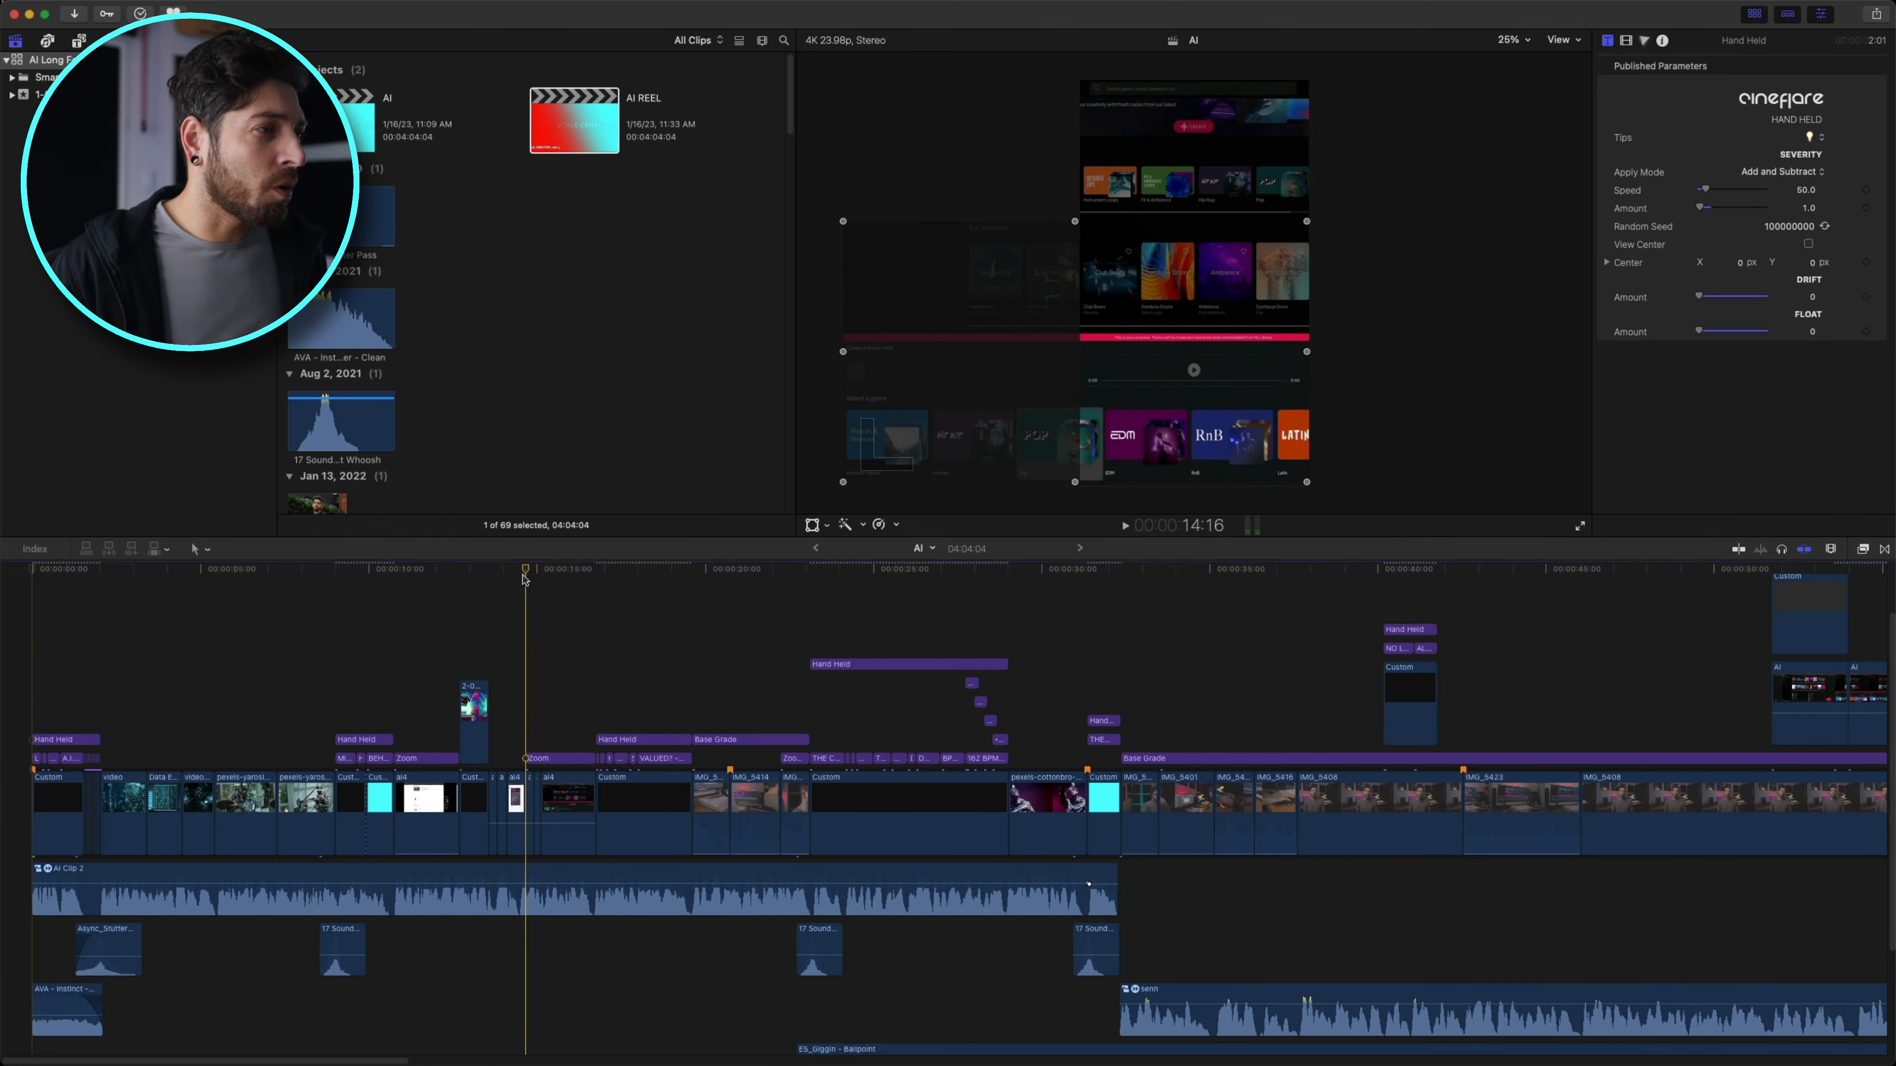
left_click(472, 571)
left_click_drag(460, 573, 810, 624)
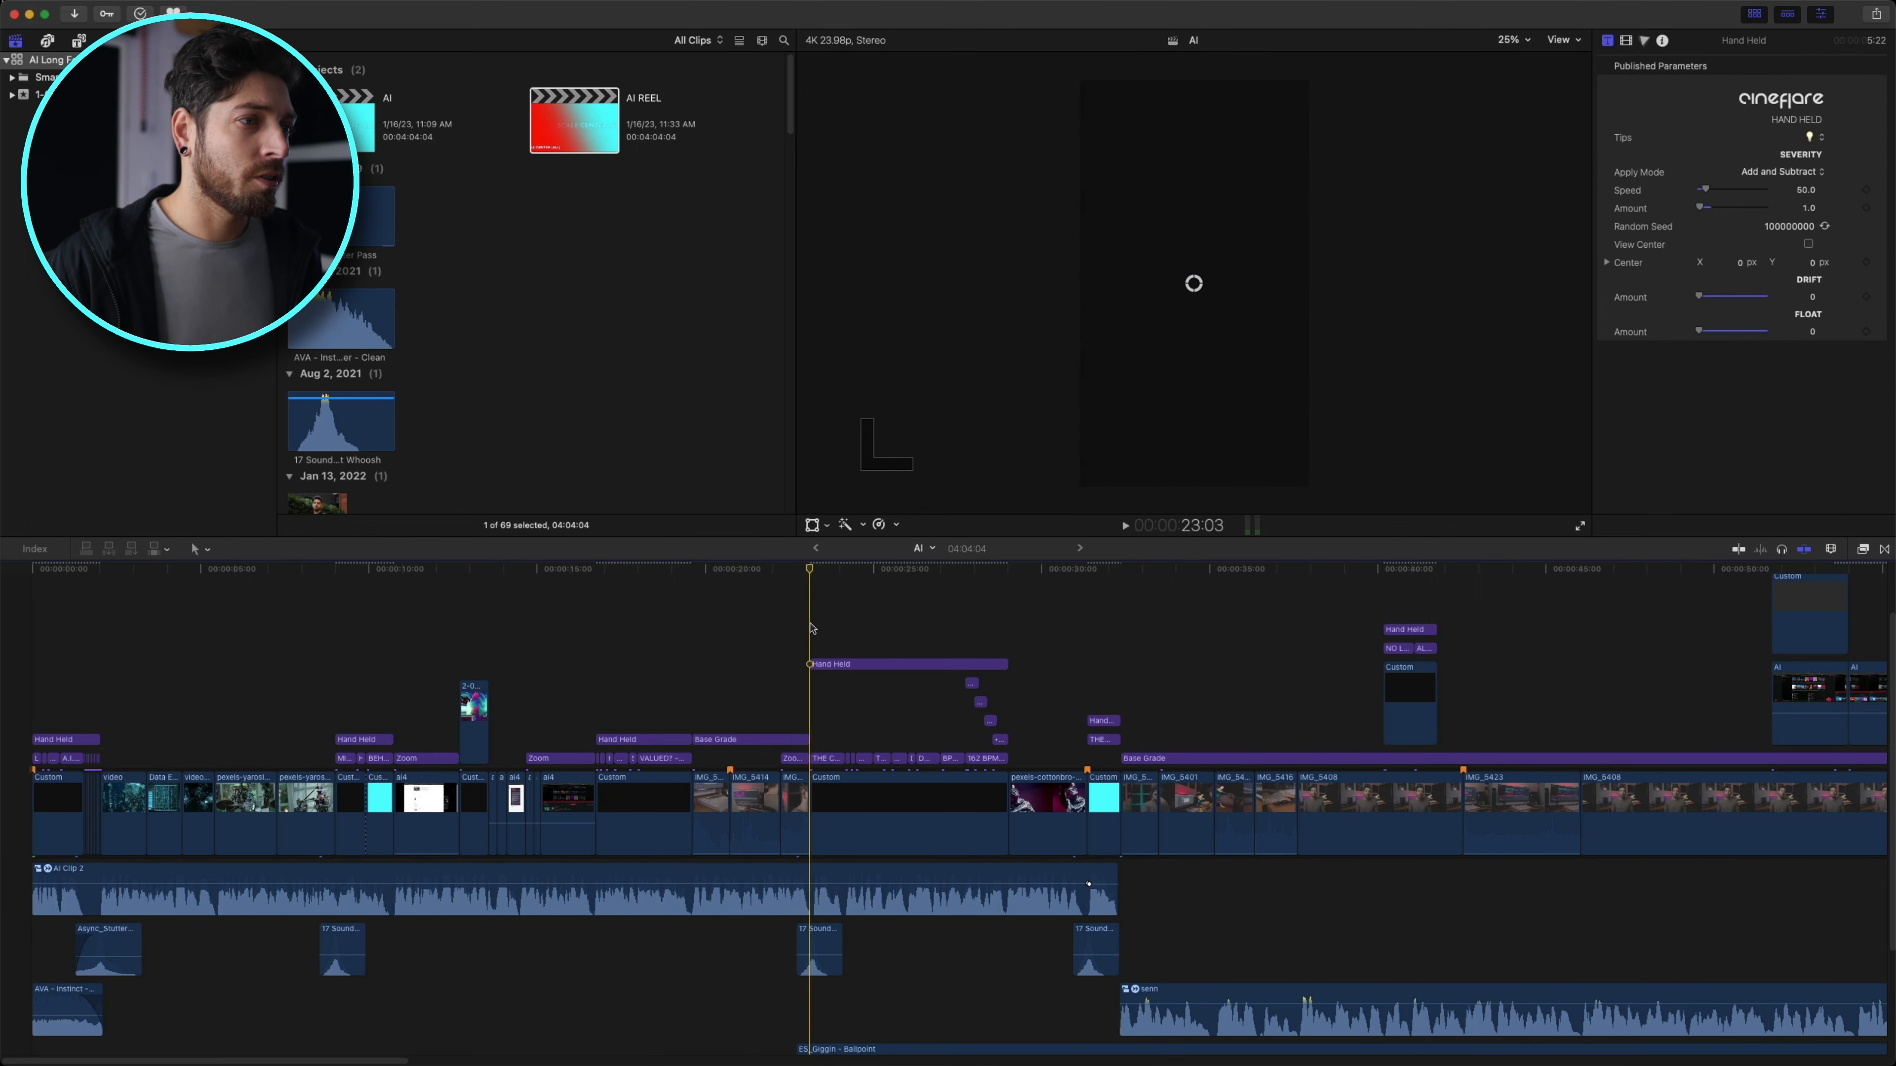
key("space")
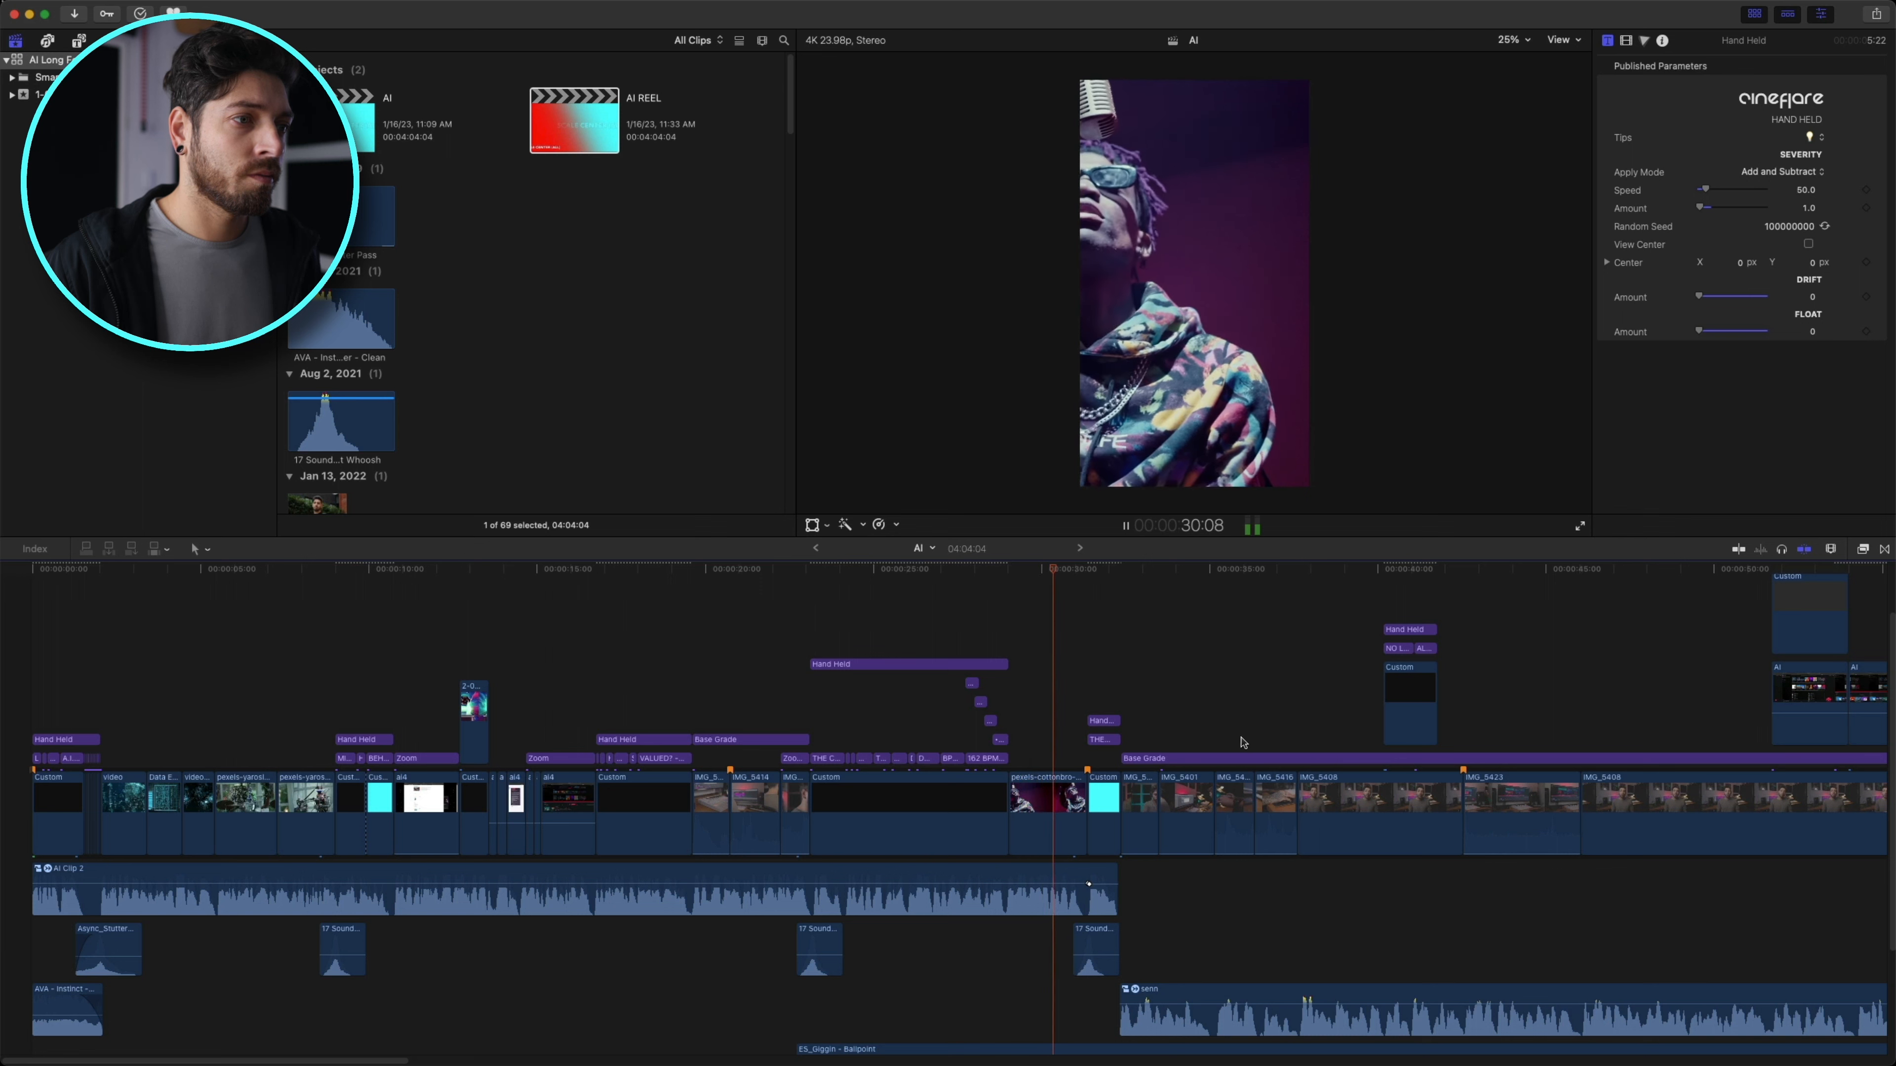
key("space")
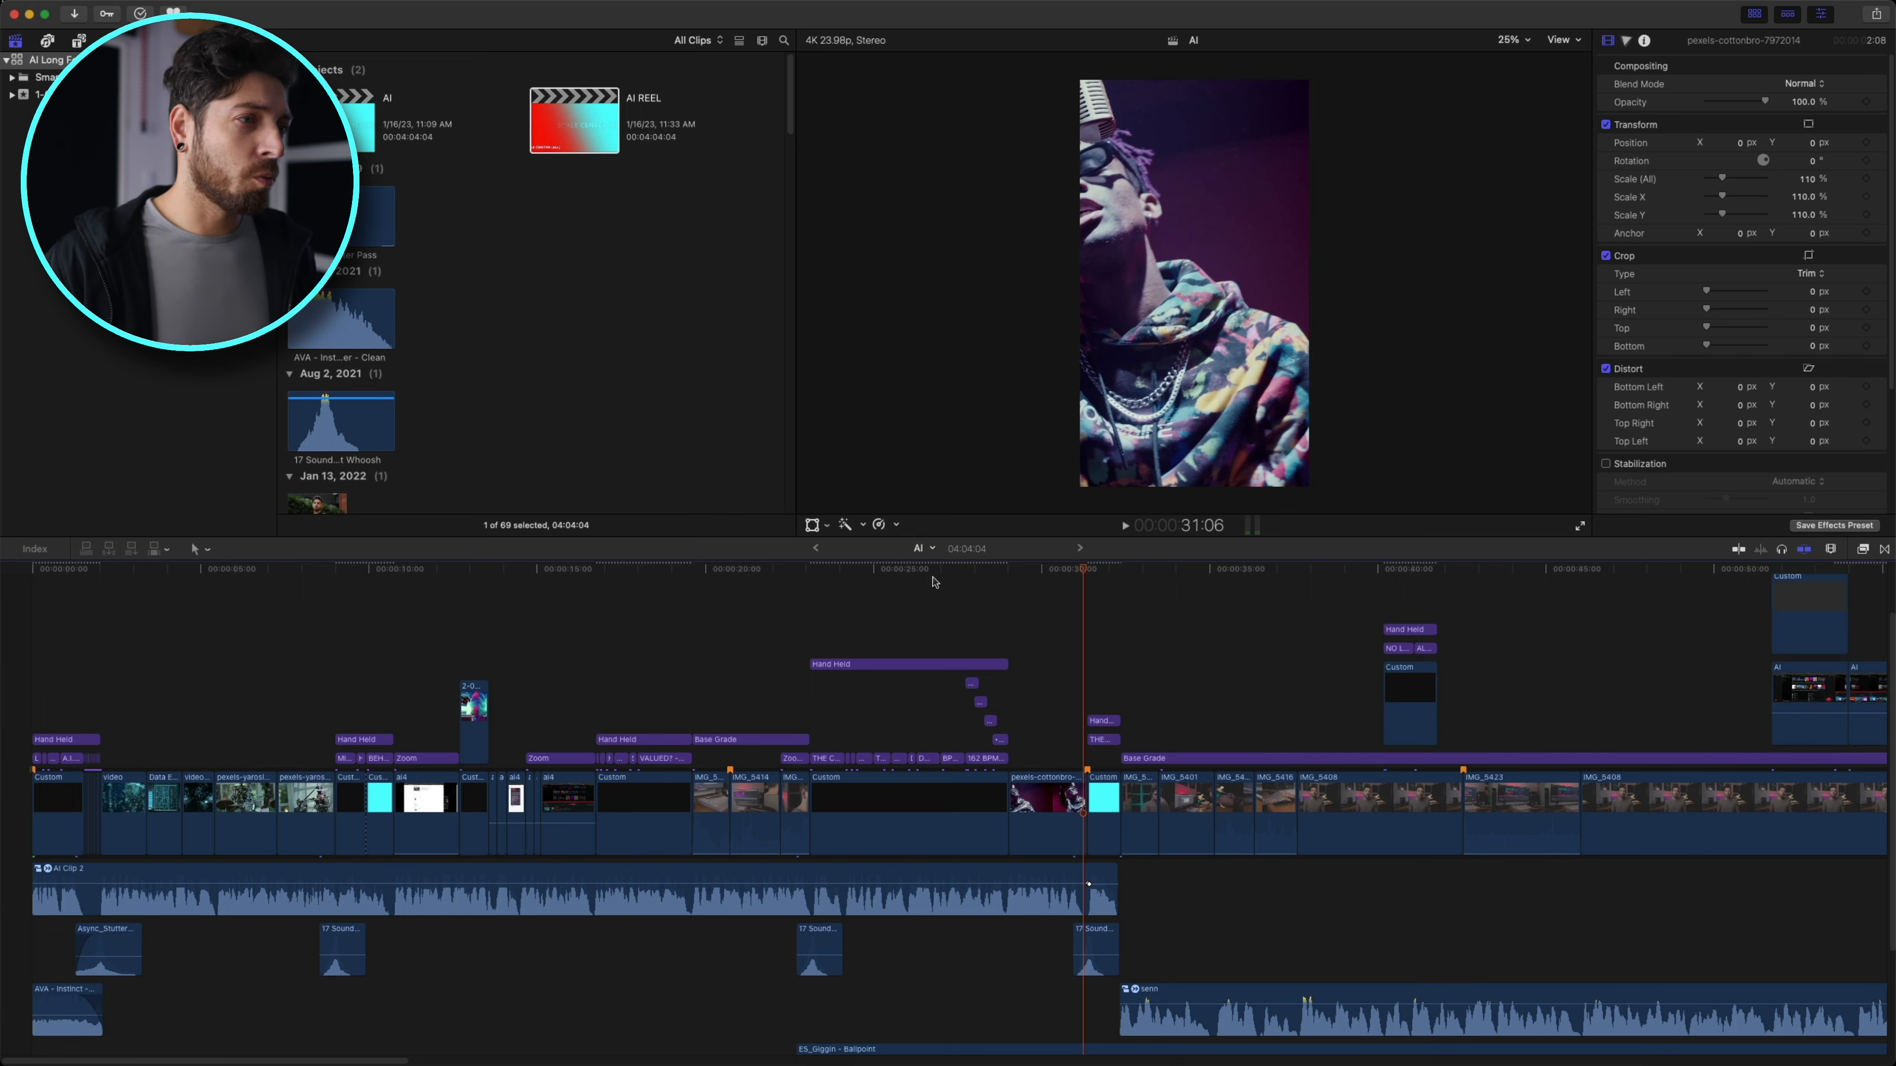
left_click_drag(885, 570, 810, 570)
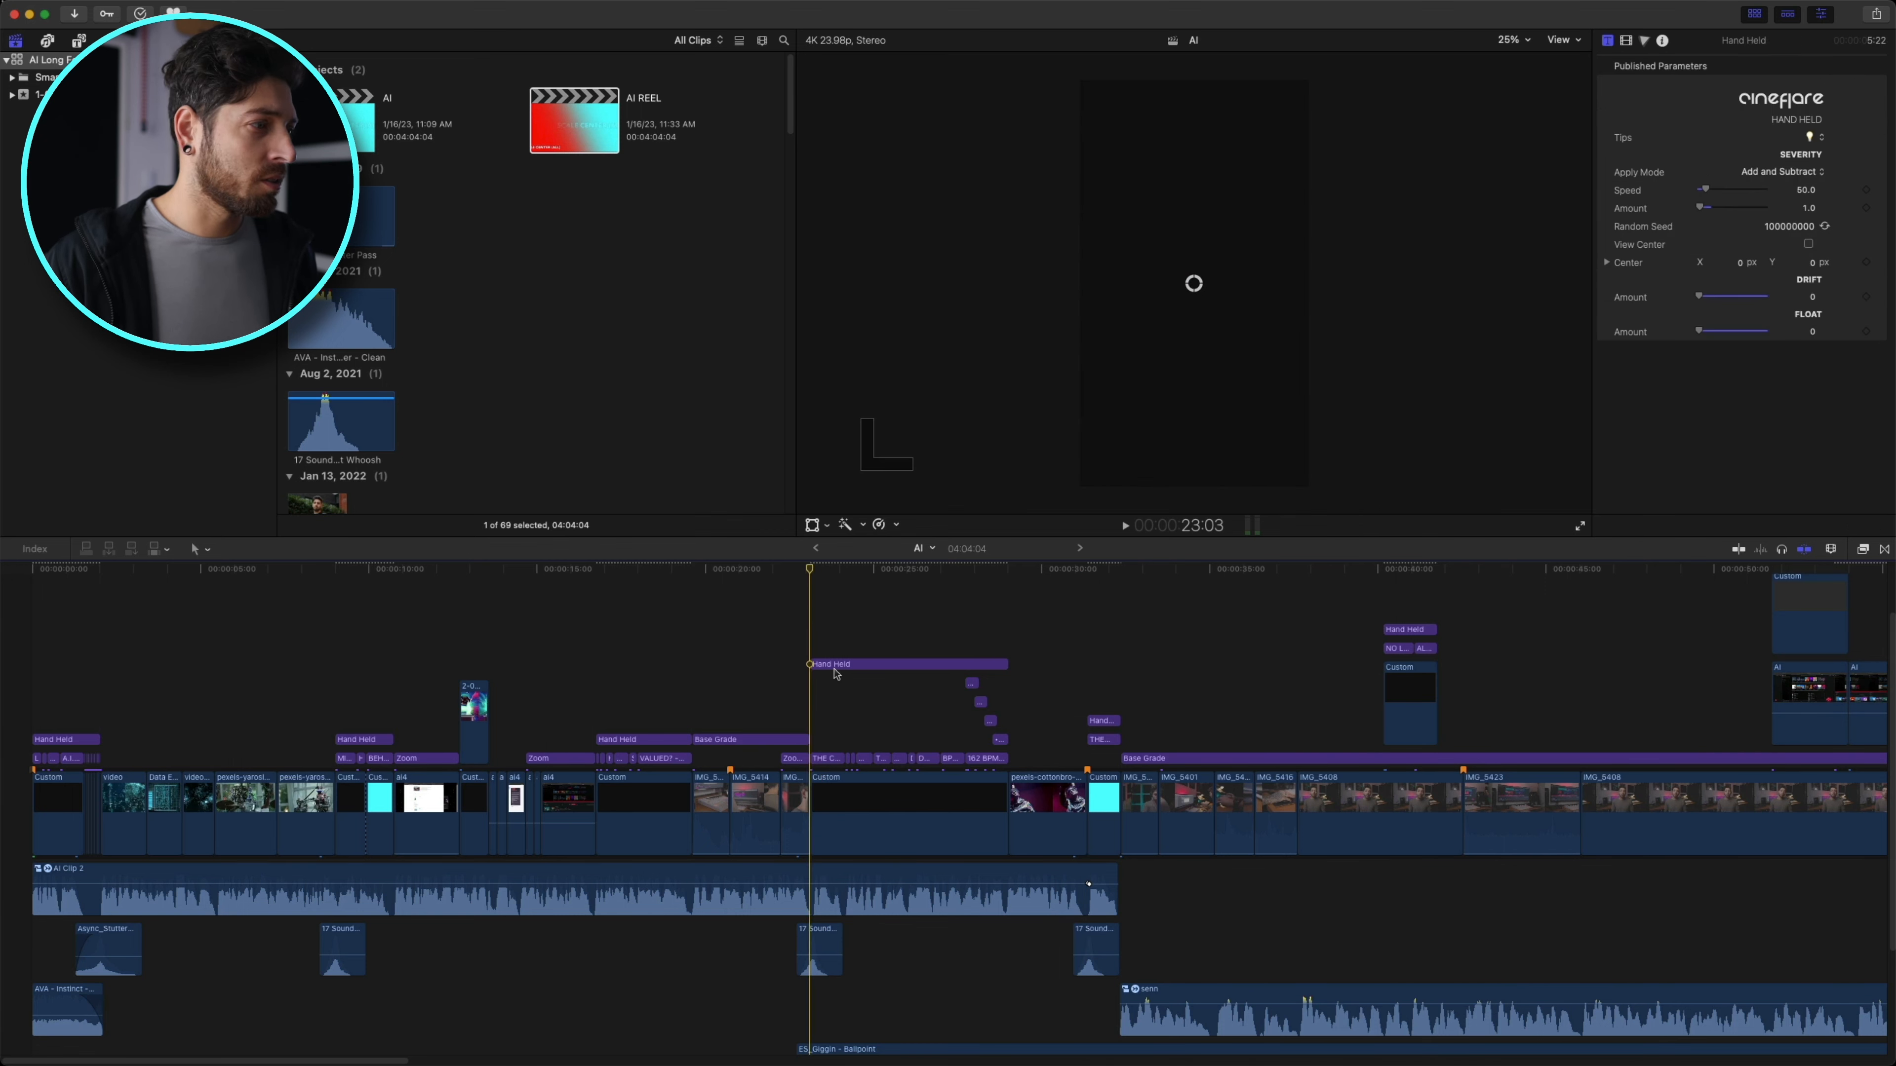
- Delete the "ES_Giggin - Ballpoint" music clip beneath the voice-over
scroll(907, 862, "down", 2)
scroll(907, 862, "down", 5)
left_click(604, 1010)
key("Delete")
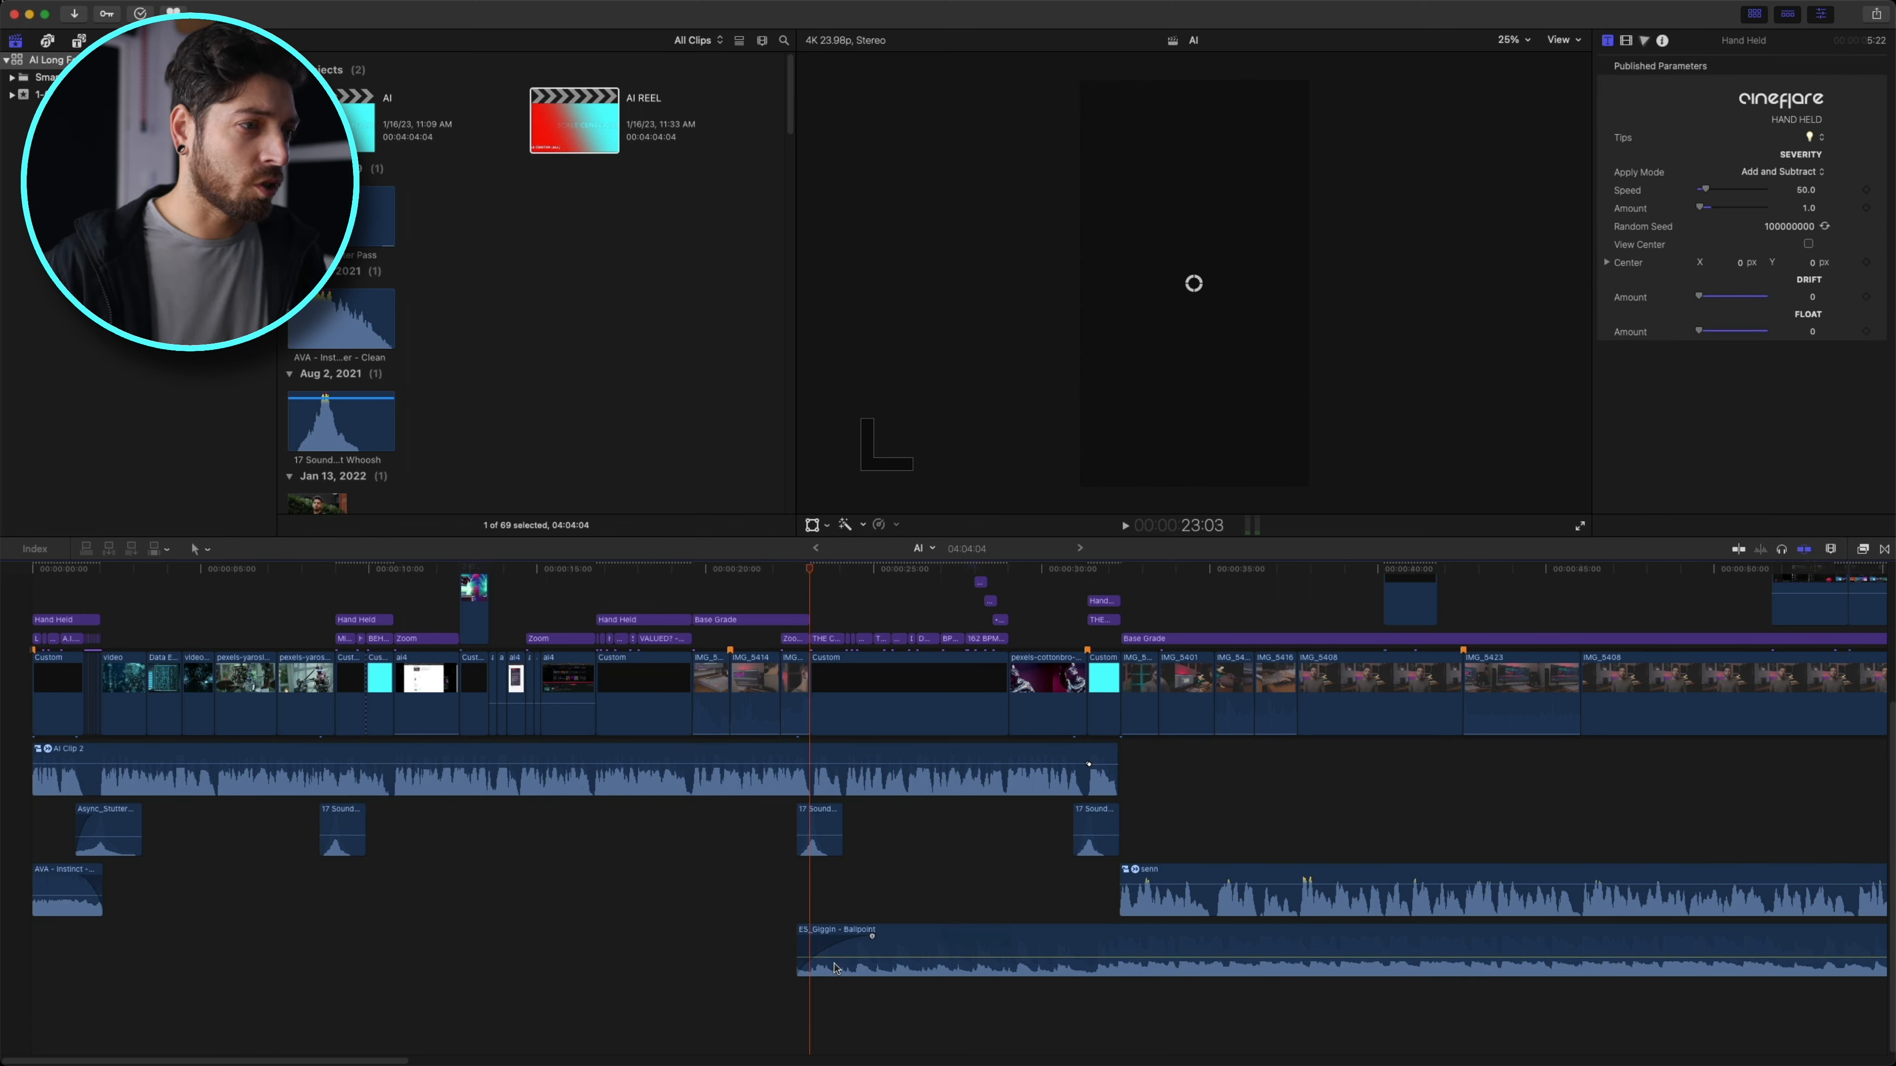
left_click(918, 943)
key("Delete")
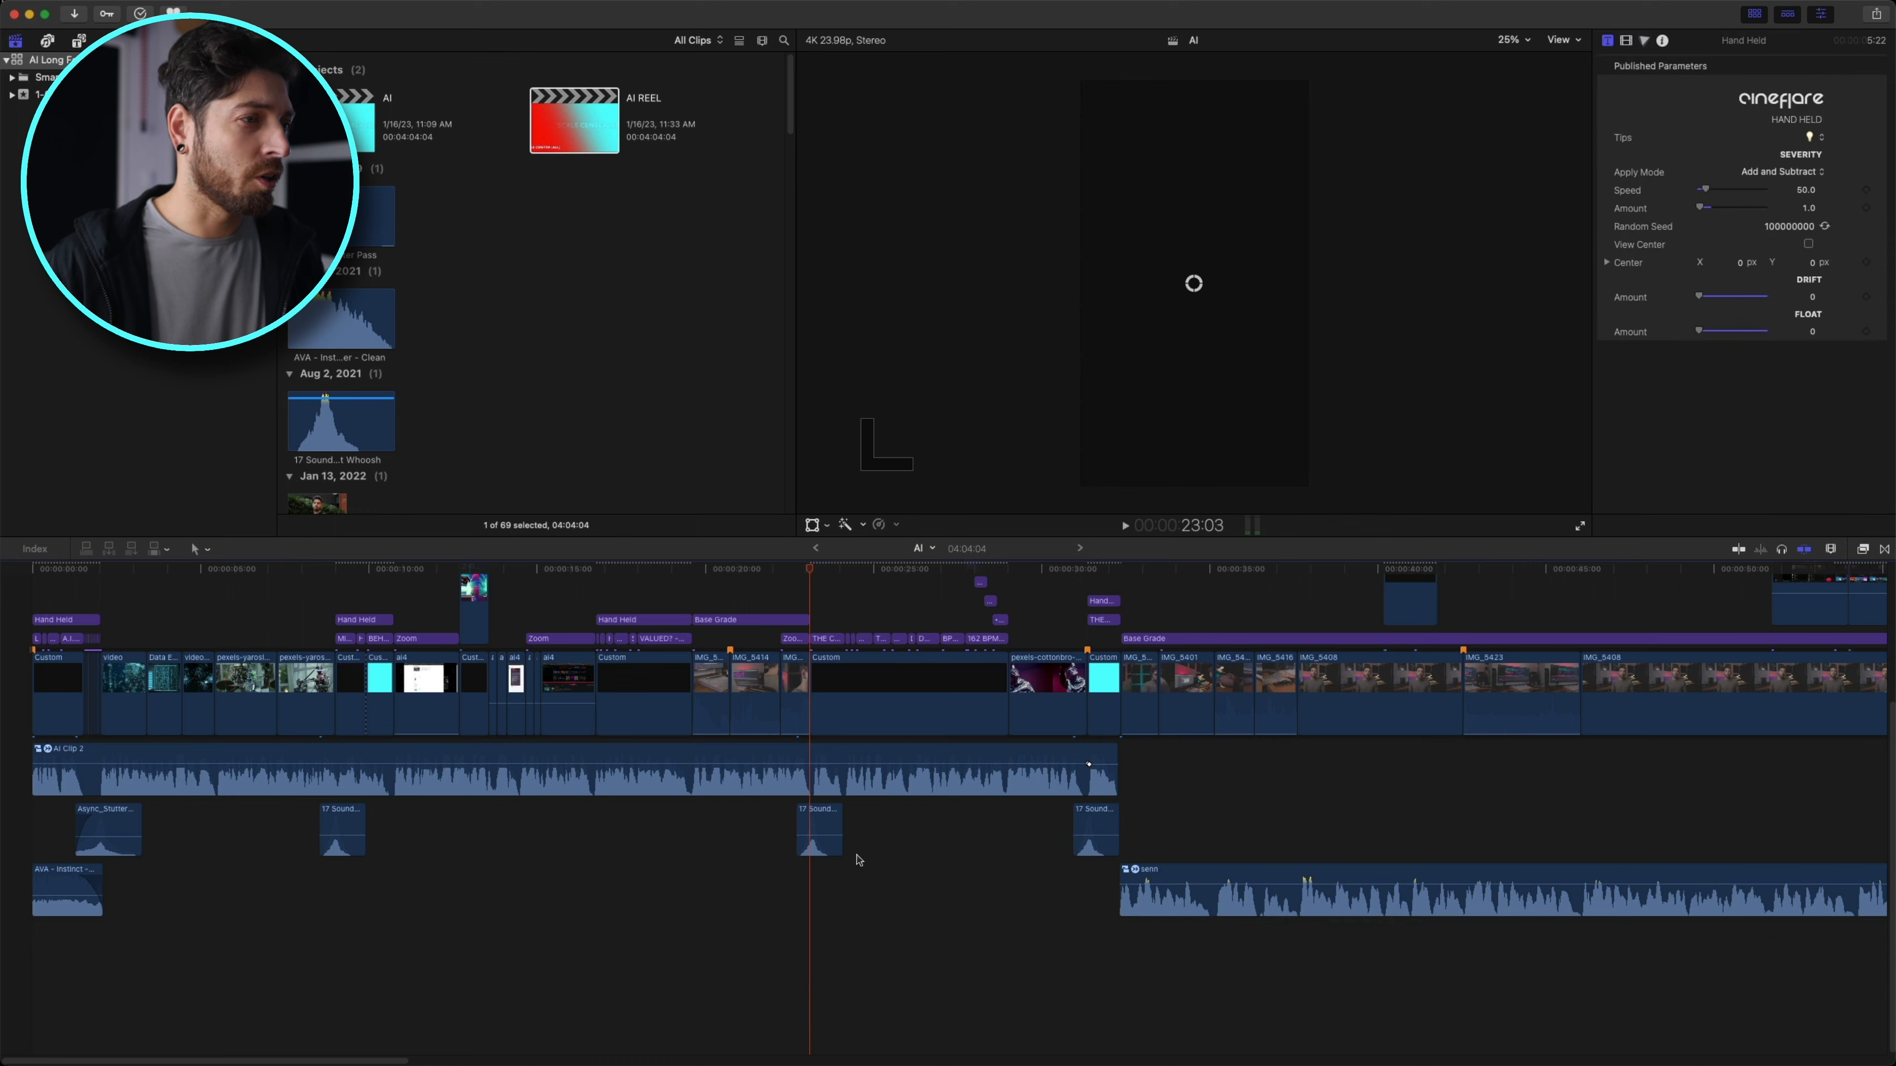
- Split the clips crossing 23:03 and delete everything before that point, including titles, footage and audio
scroll(865, 870, "up", 2)
left_click(818, 881)
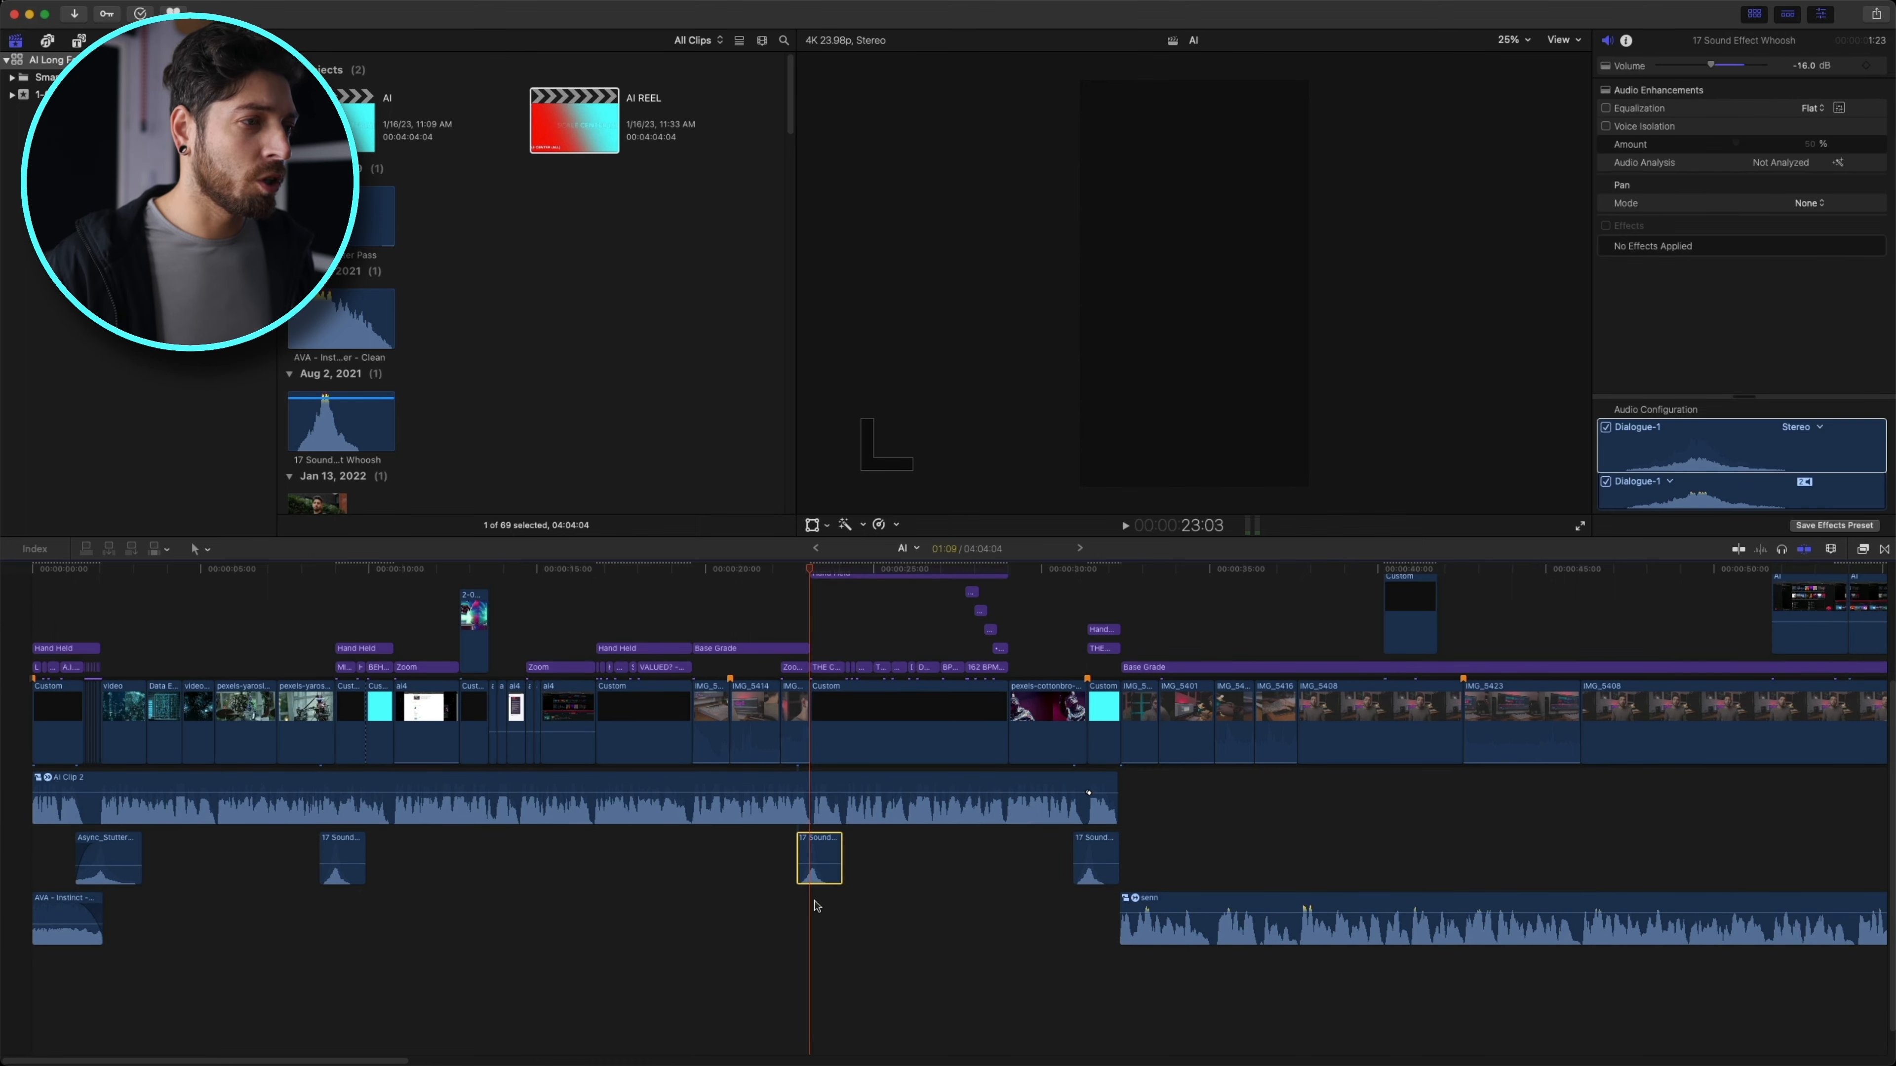
key("space")
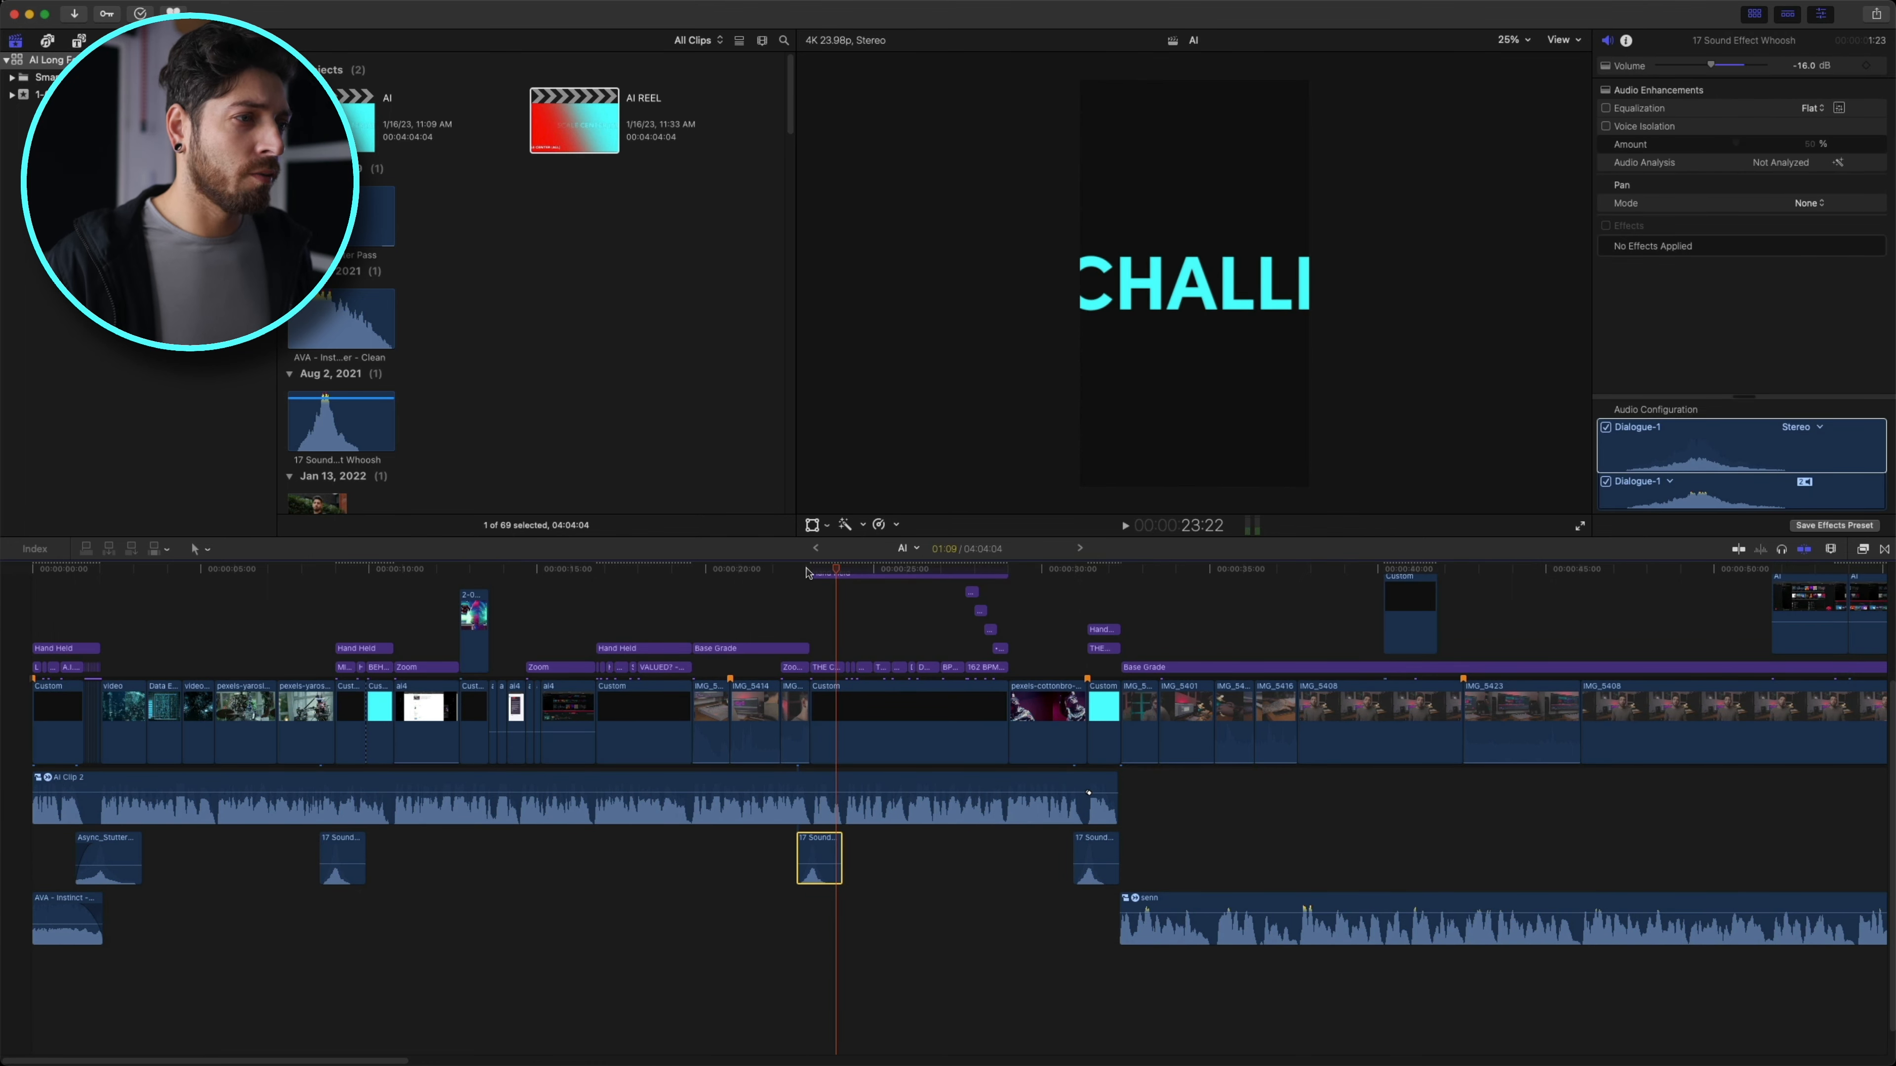
left_click(808, 572)
left_click_drag(802, 928, 31, 582)
key("super+b")
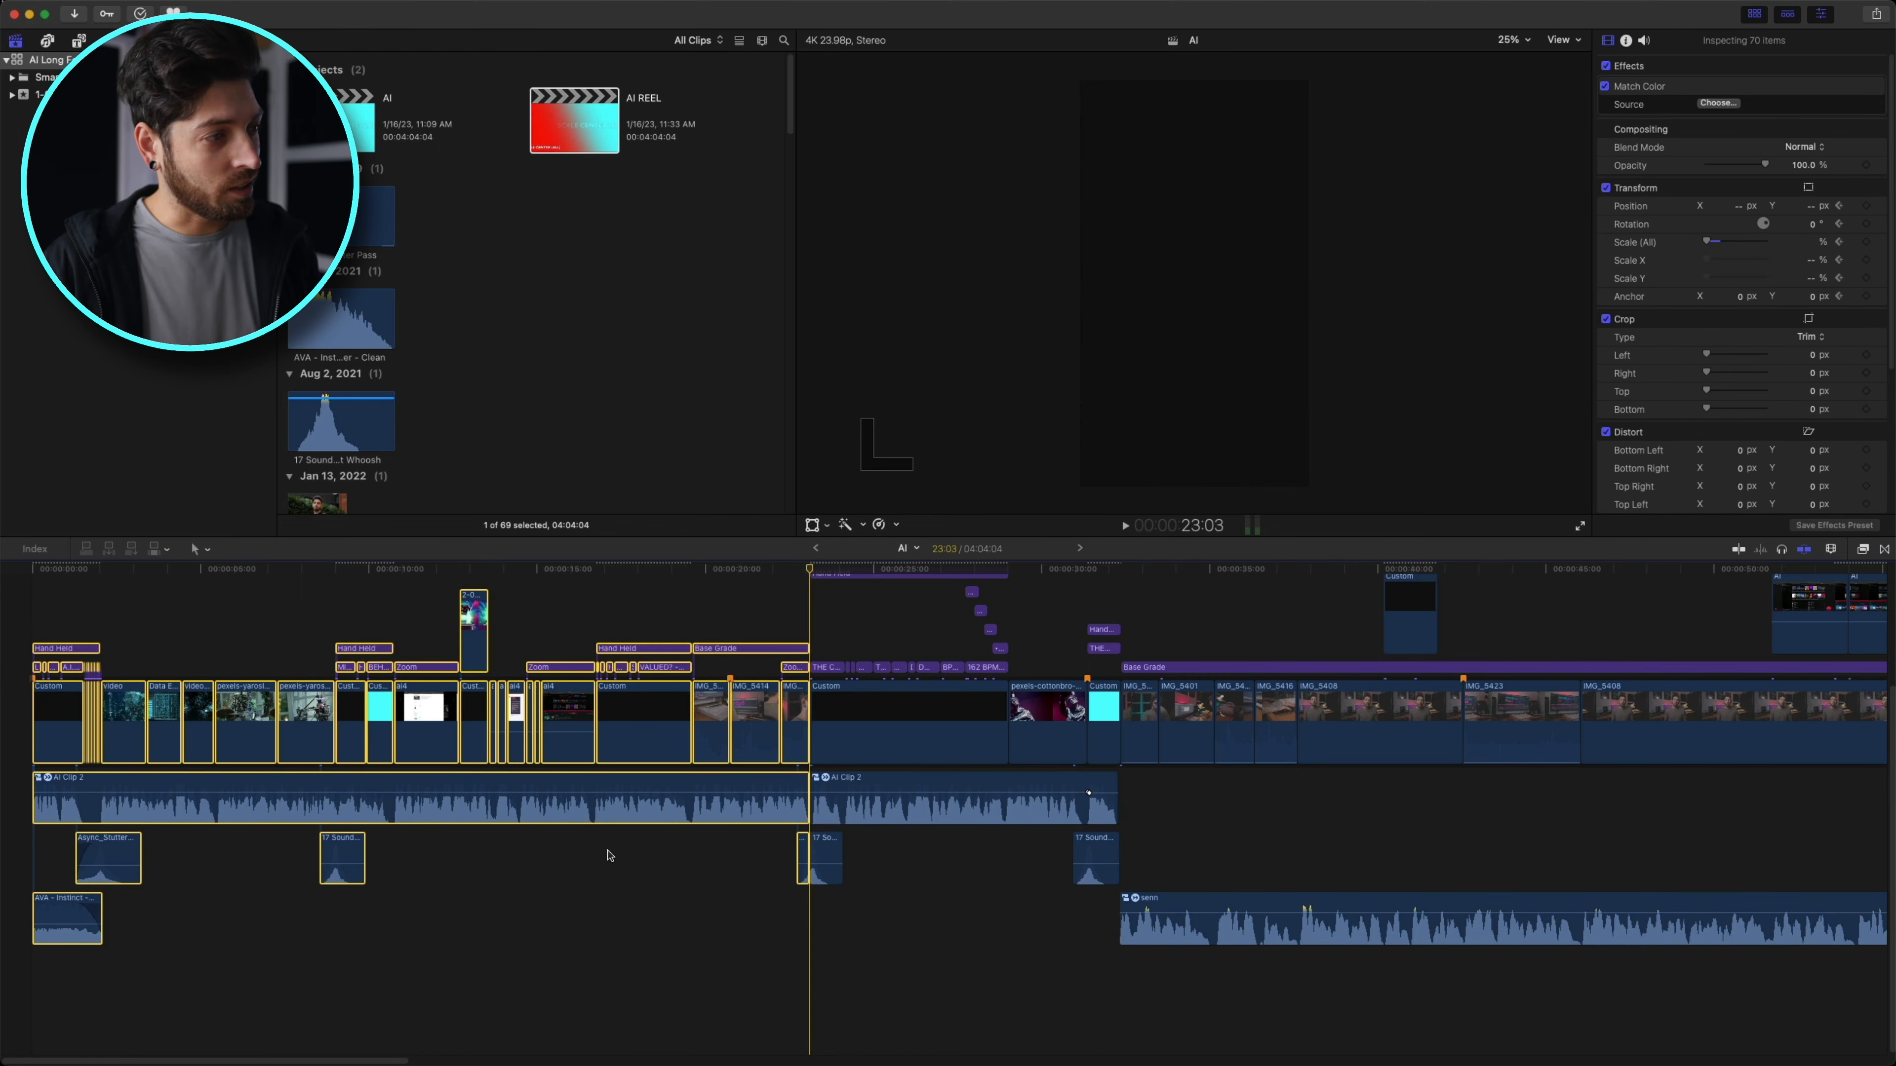
key("BackSpace")
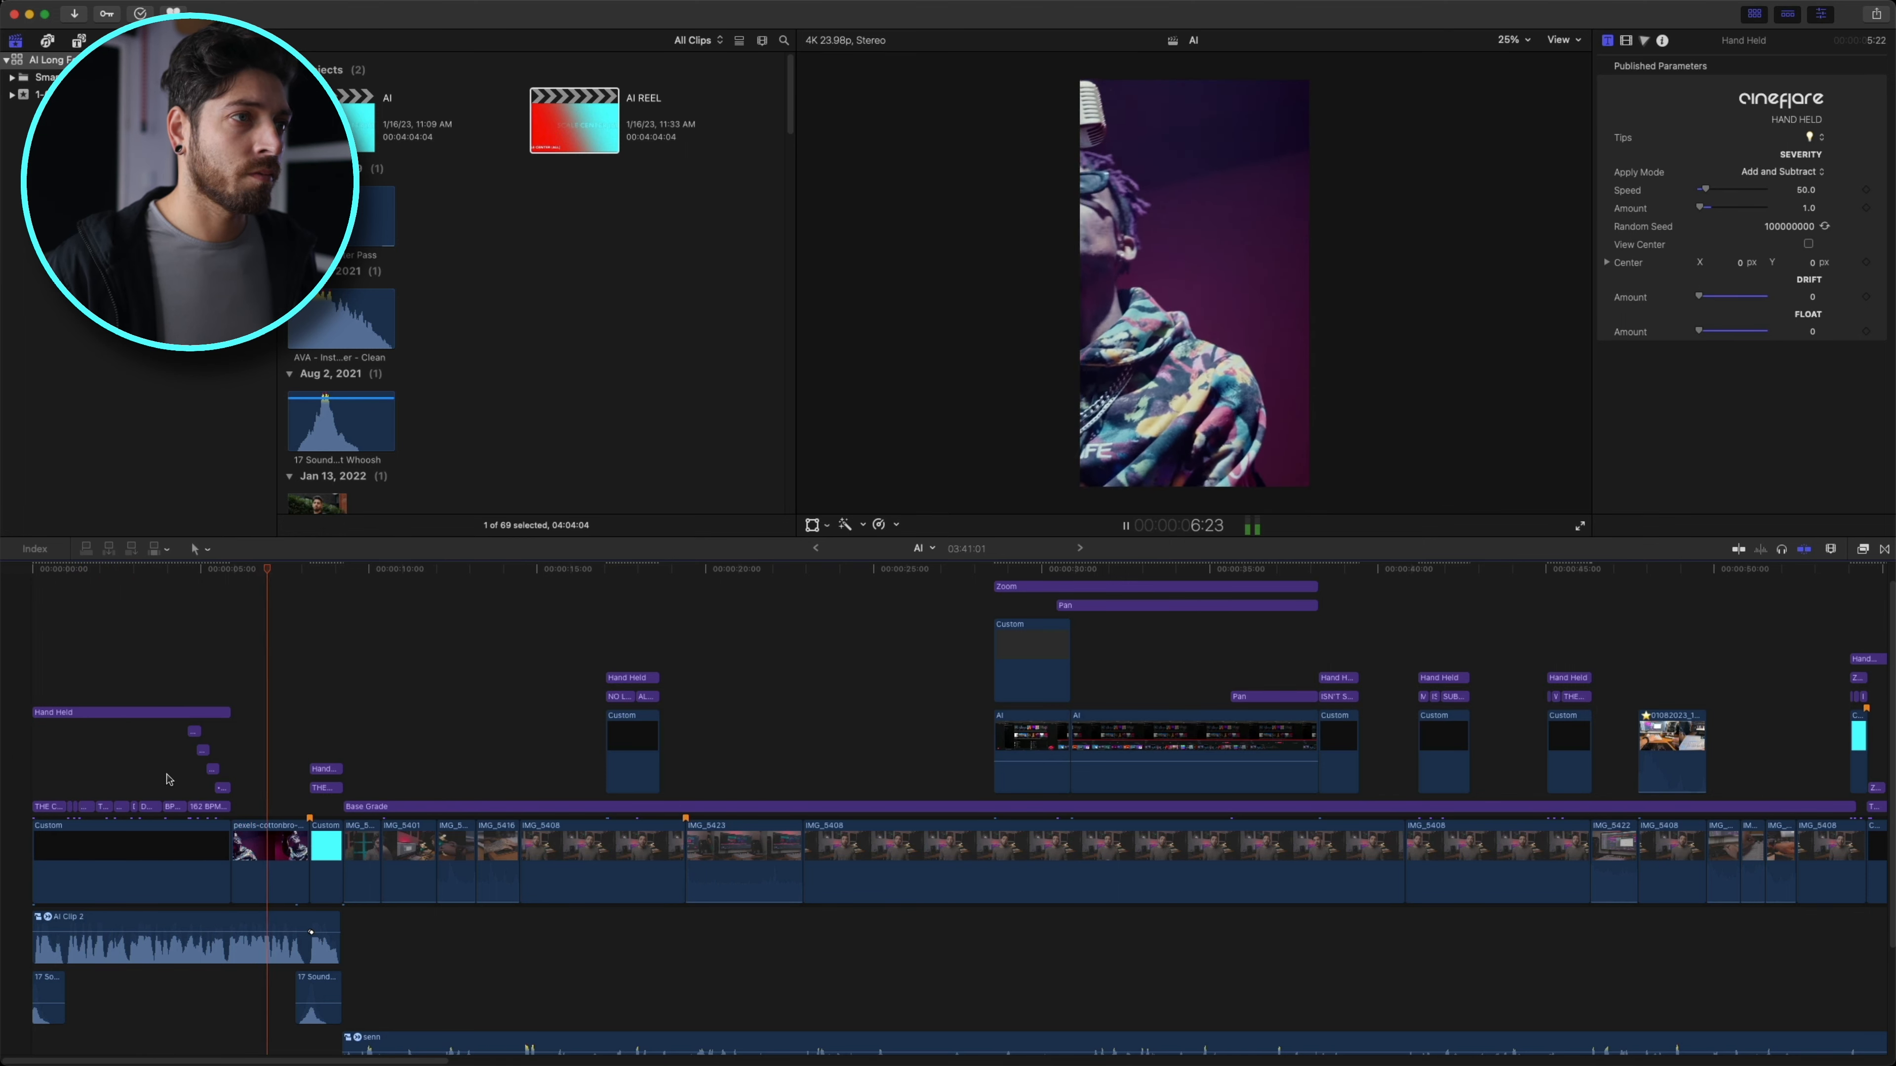
- Play the shortened sequence from its opening through the start of the long IMG_5408 talking-head clip to look for sections to cut
key("space")
left_click(248, 735)
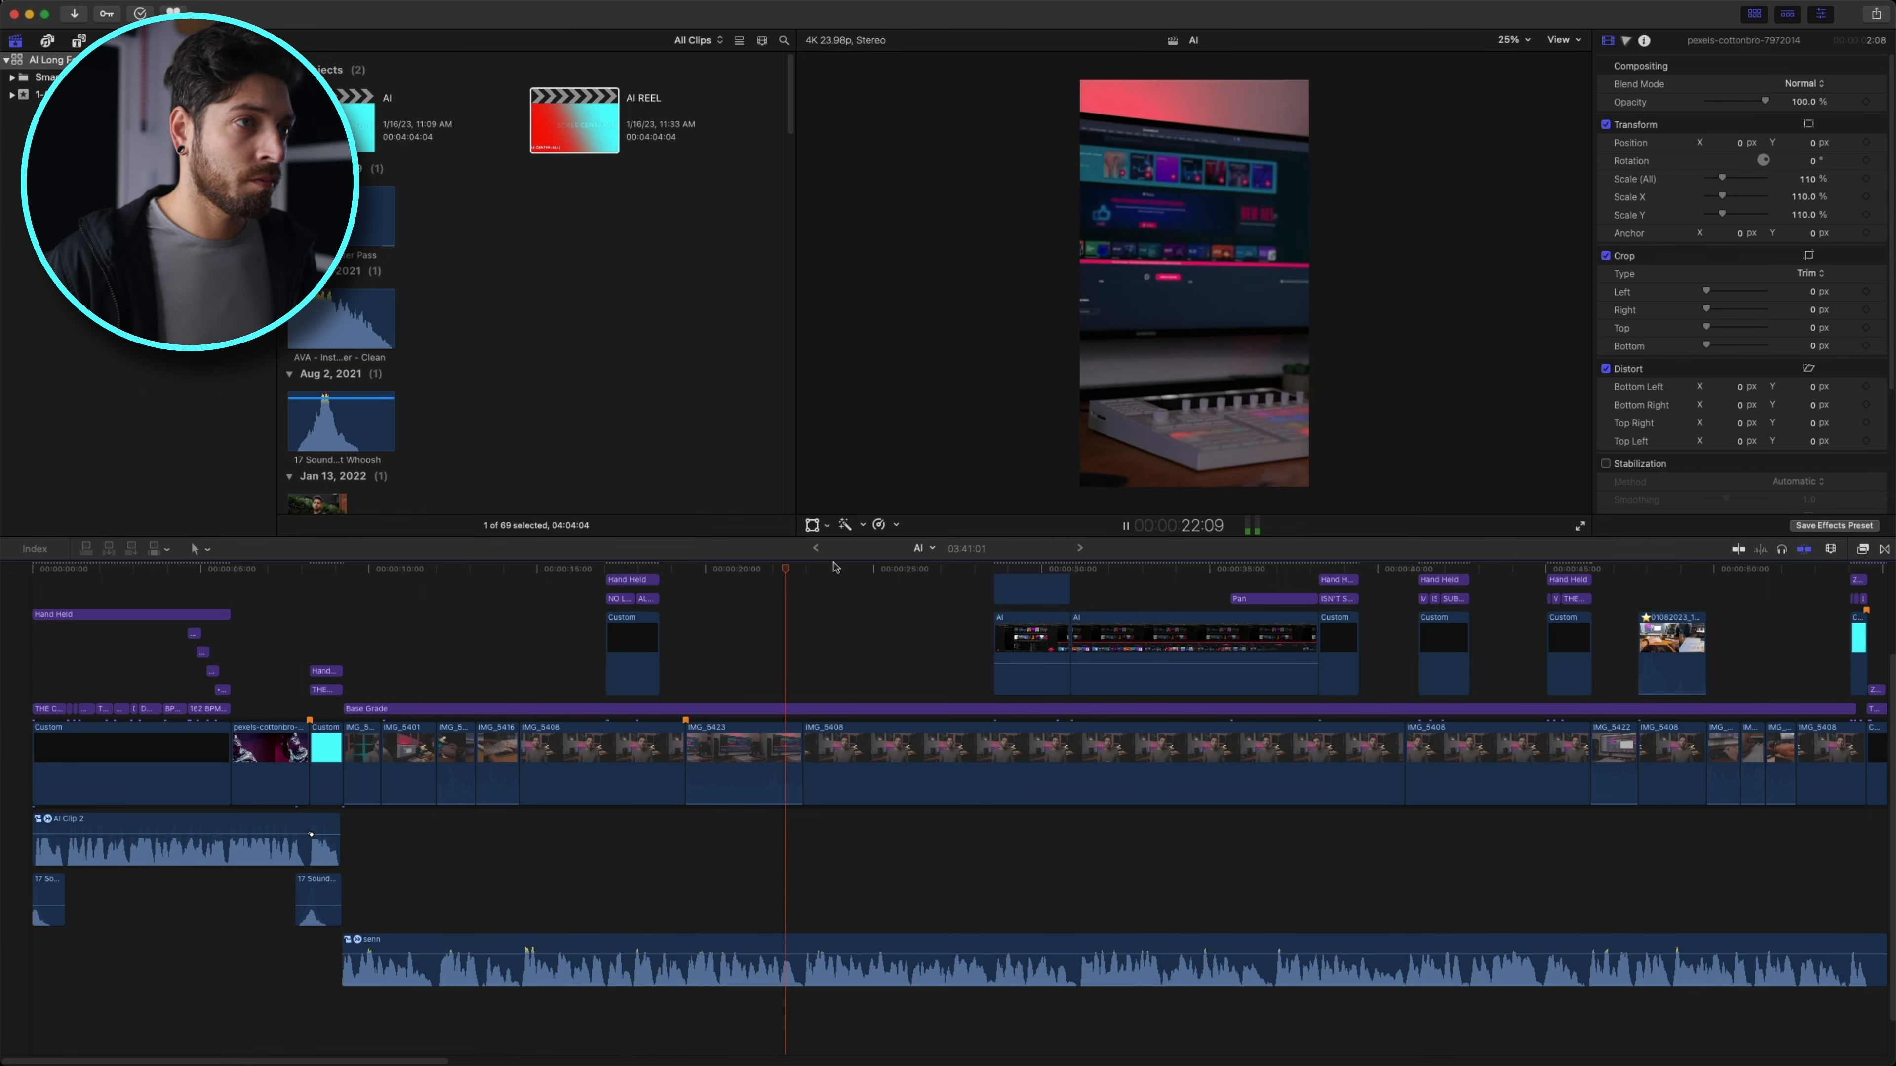
left_click(684, 579)
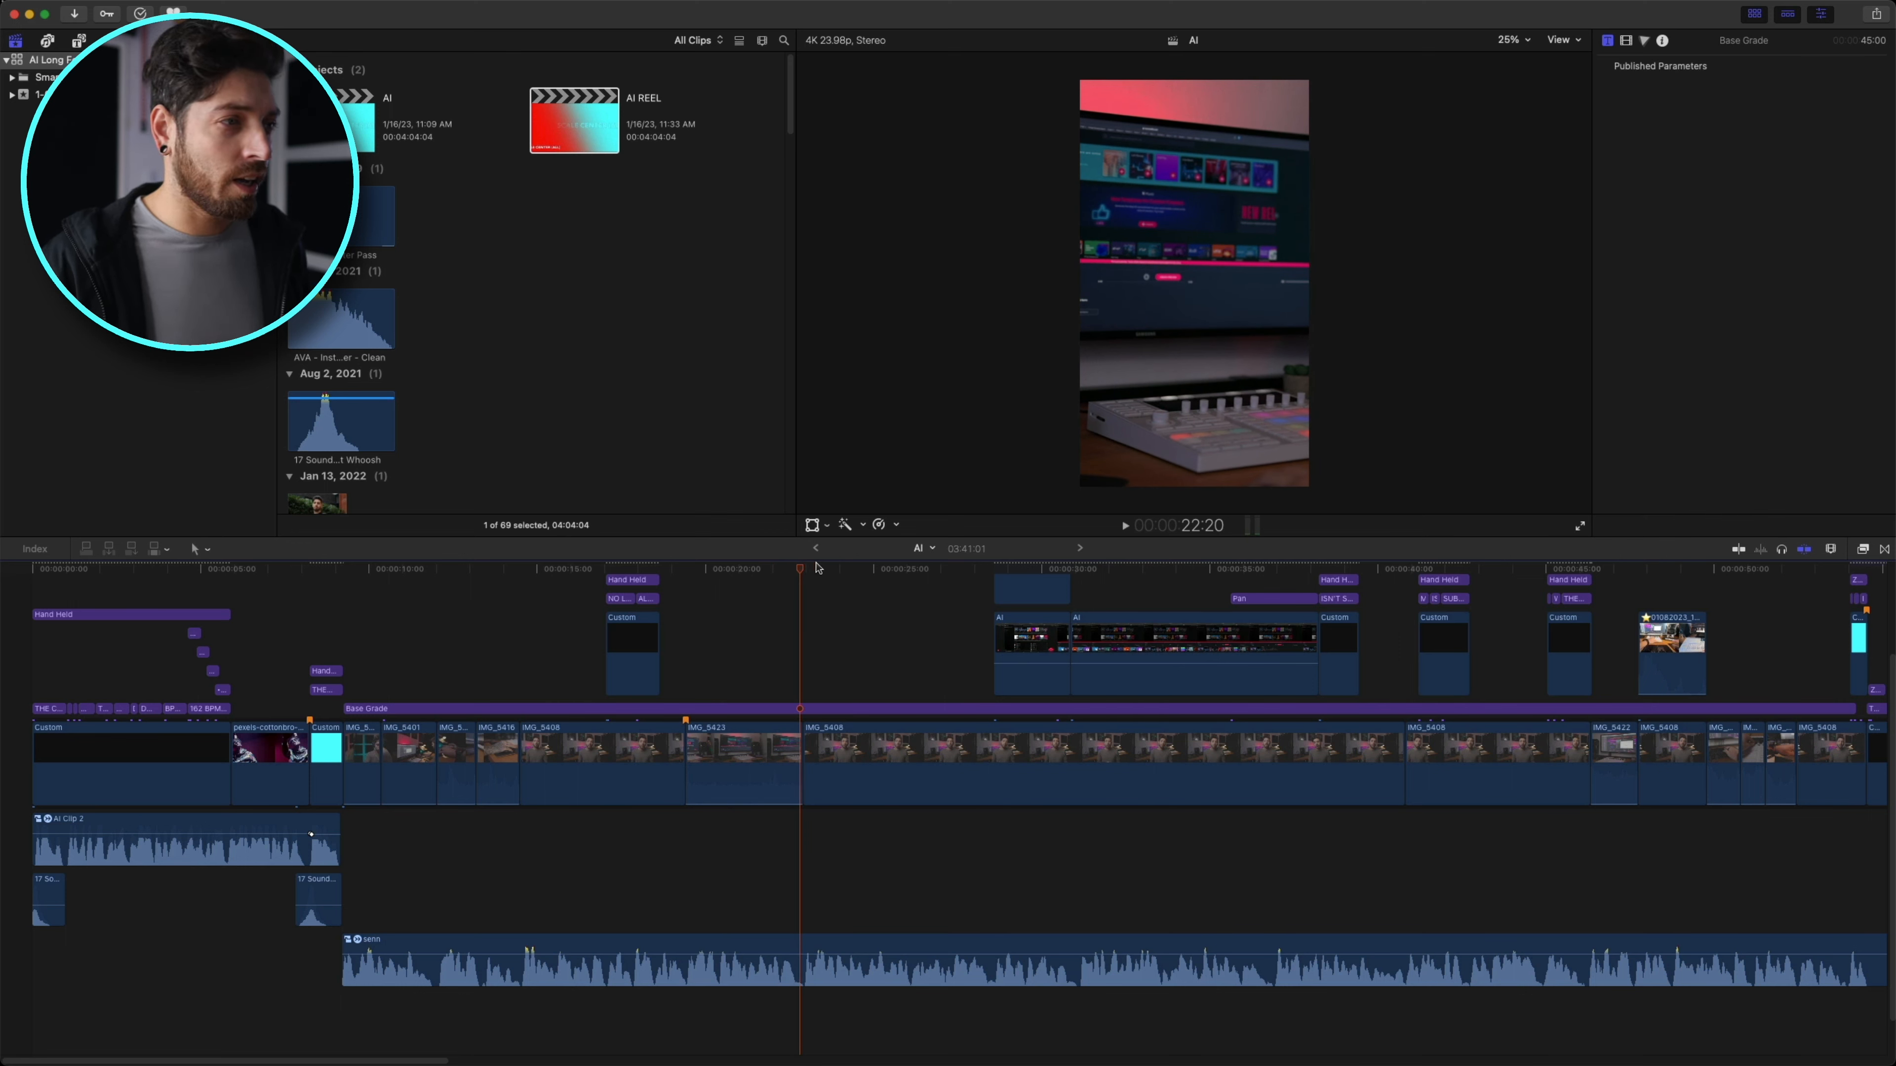
left_click(803, 568)
key("space")
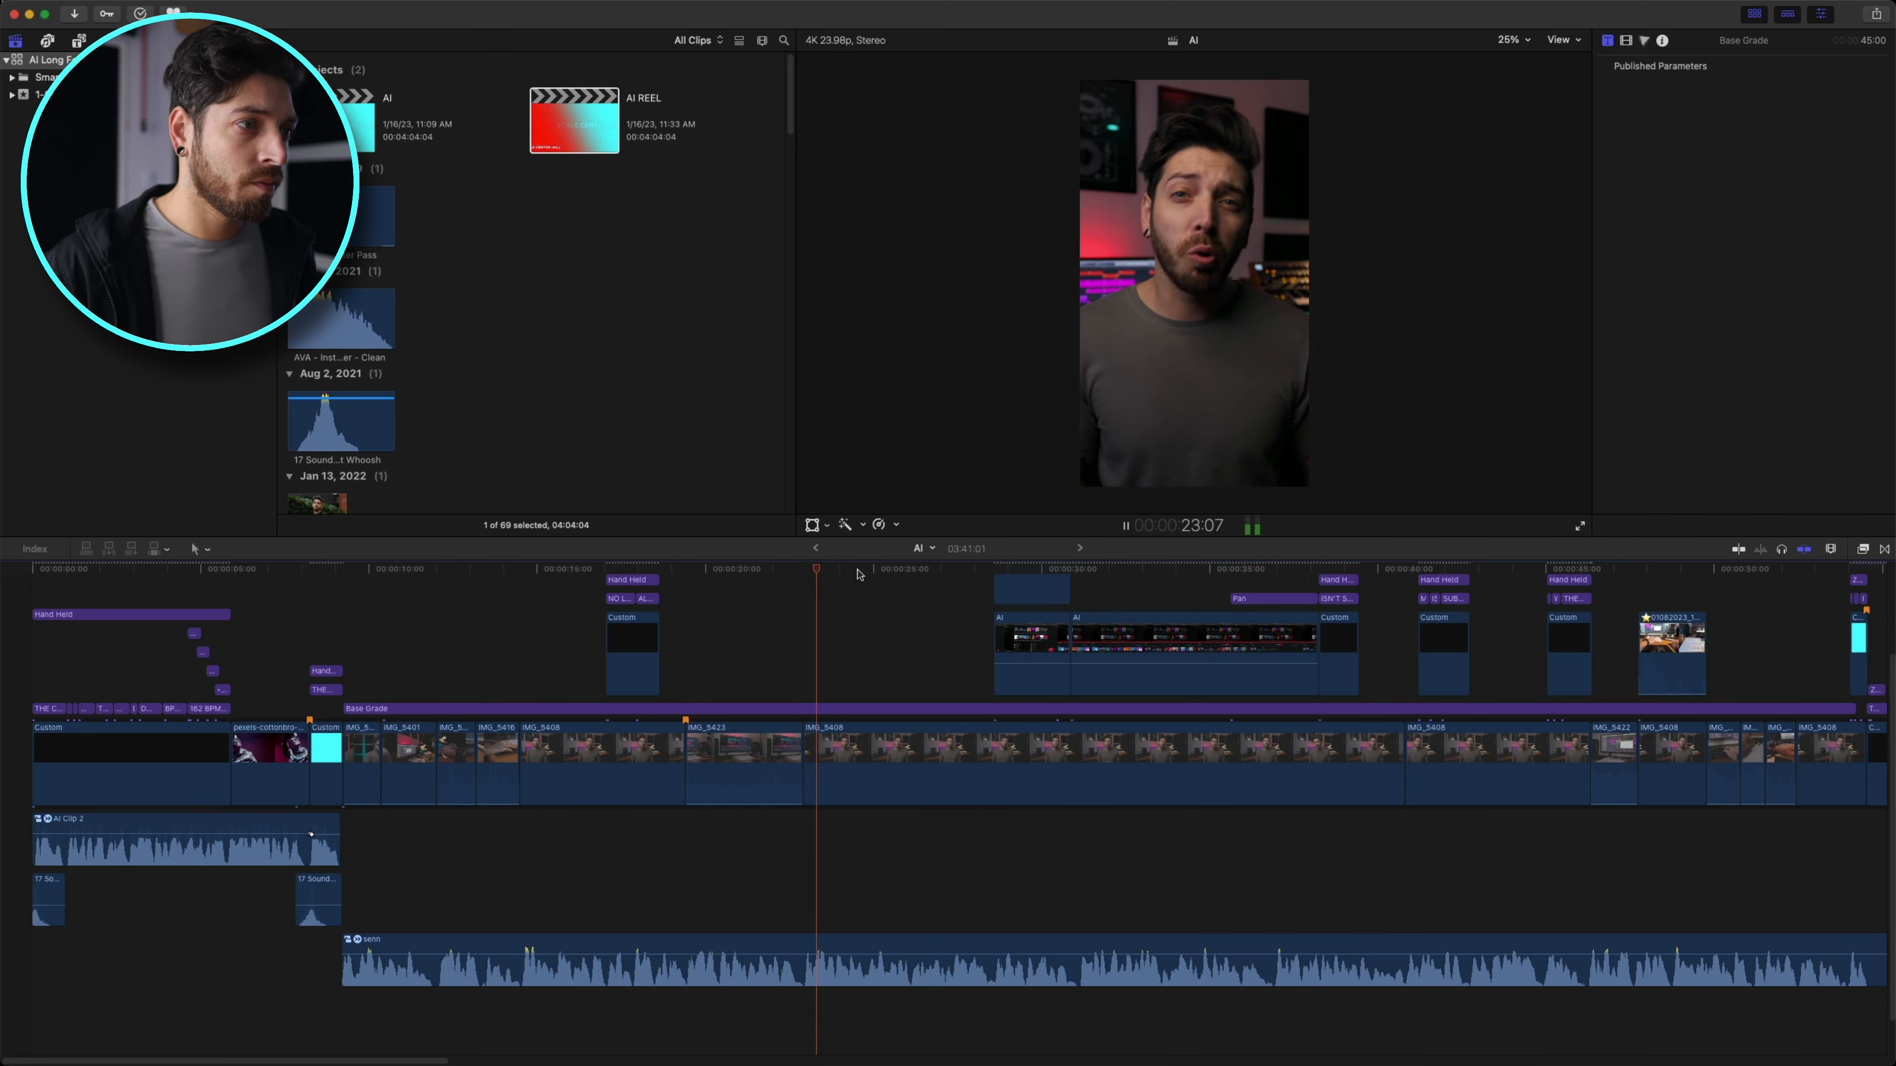
scroll(873, 609, "up", 2)
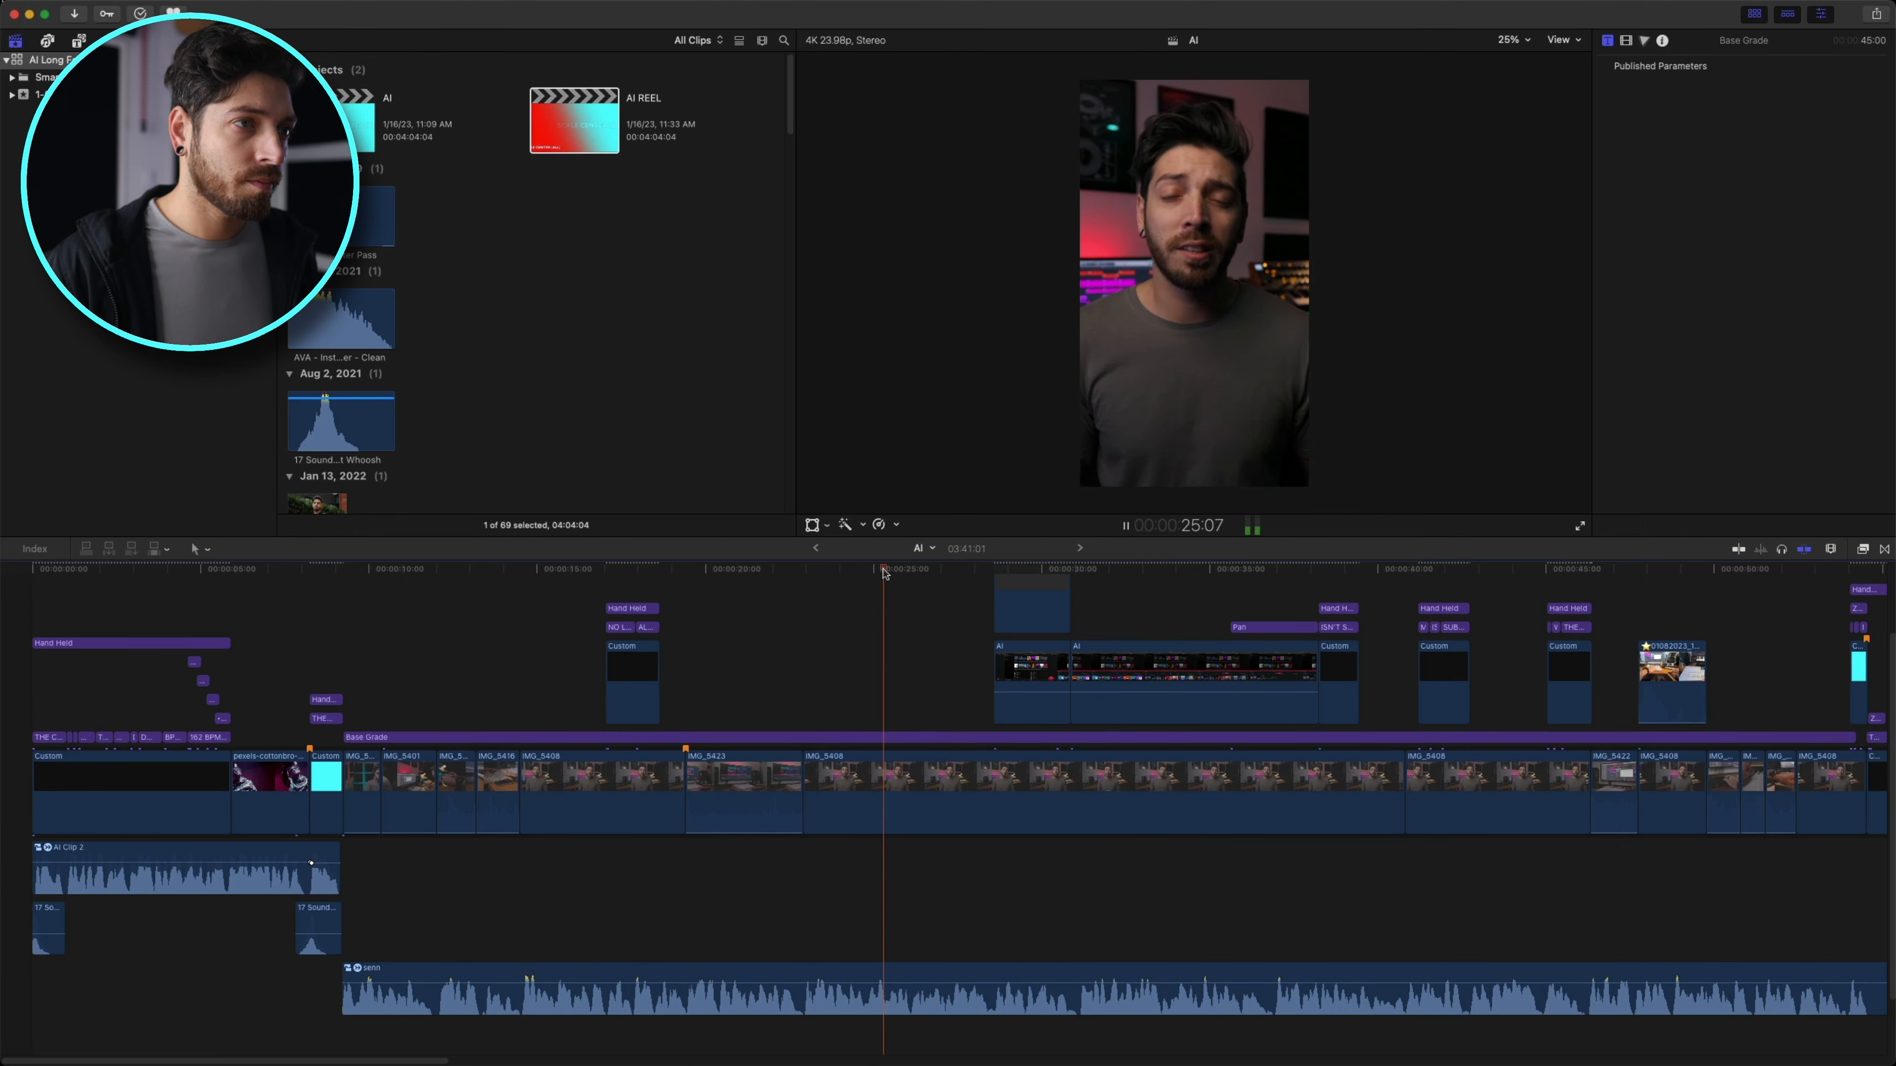
scroll(962, 572, "up", 1)
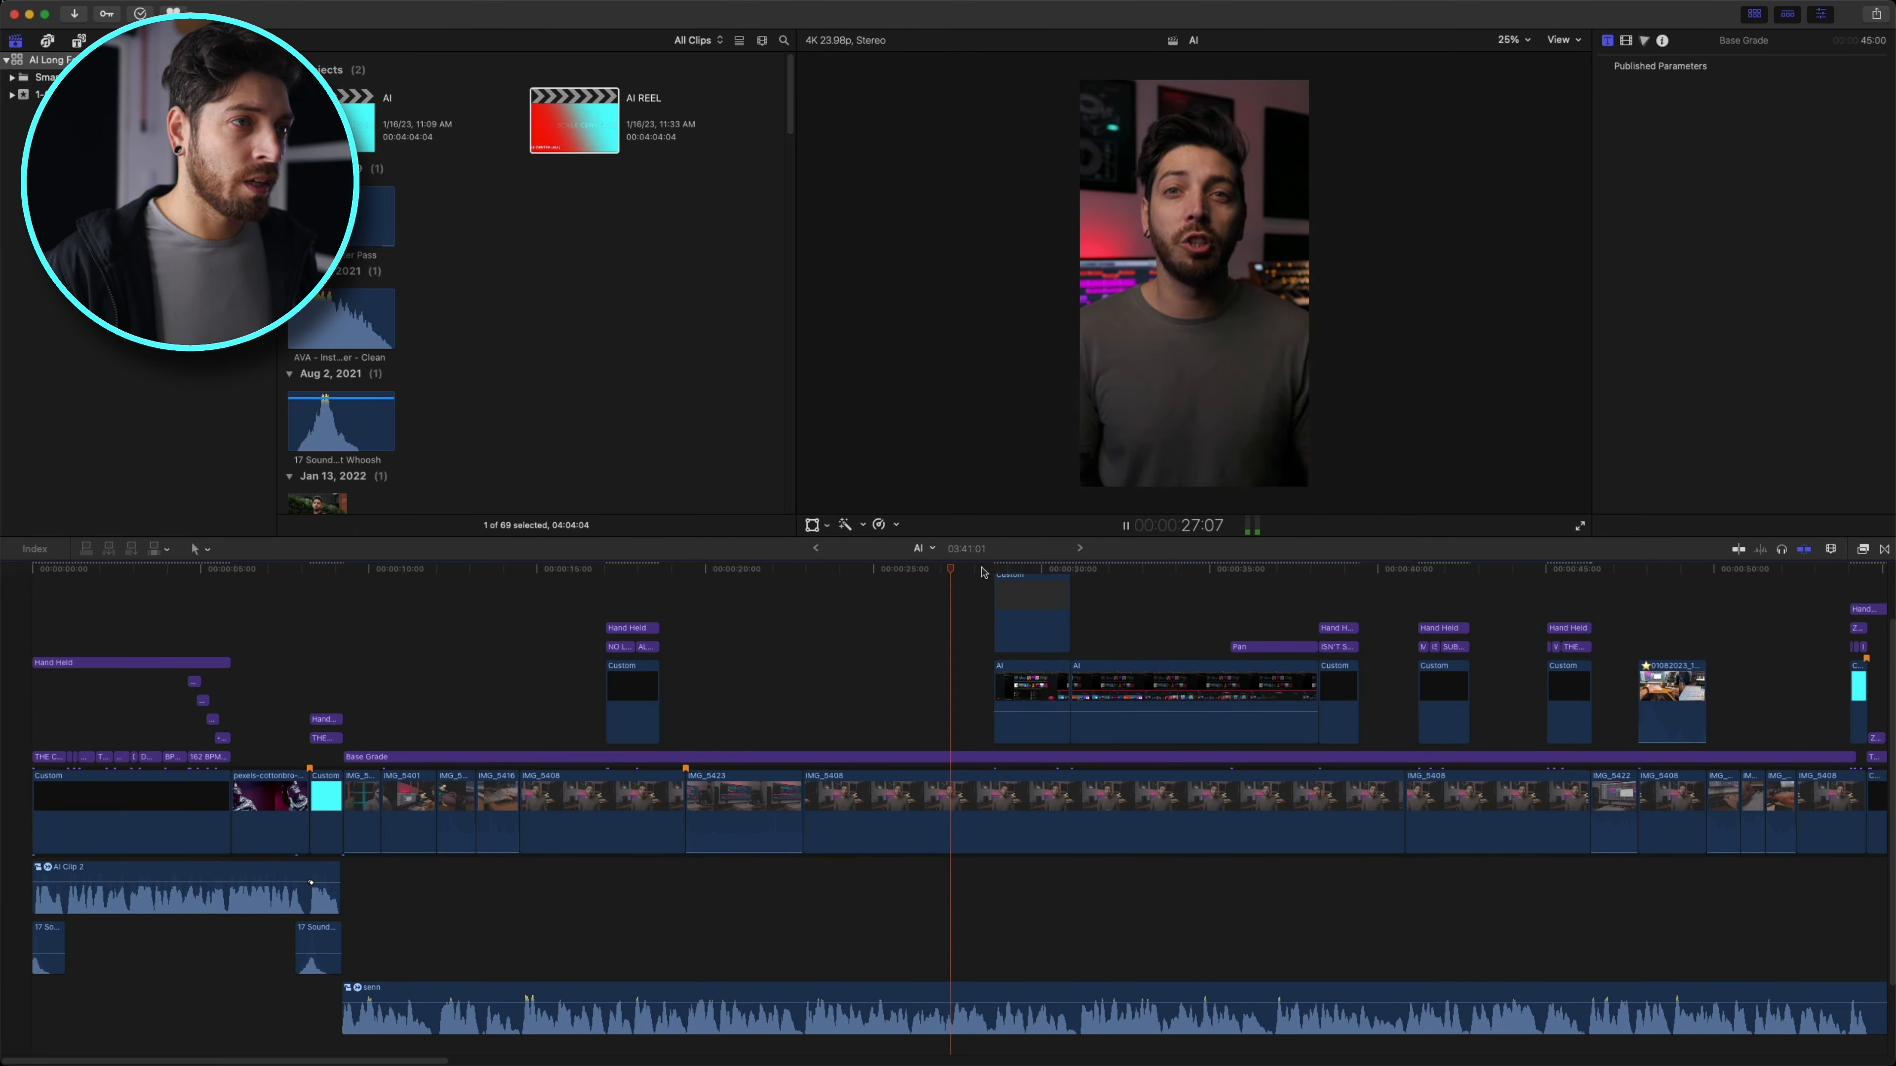
key("space")
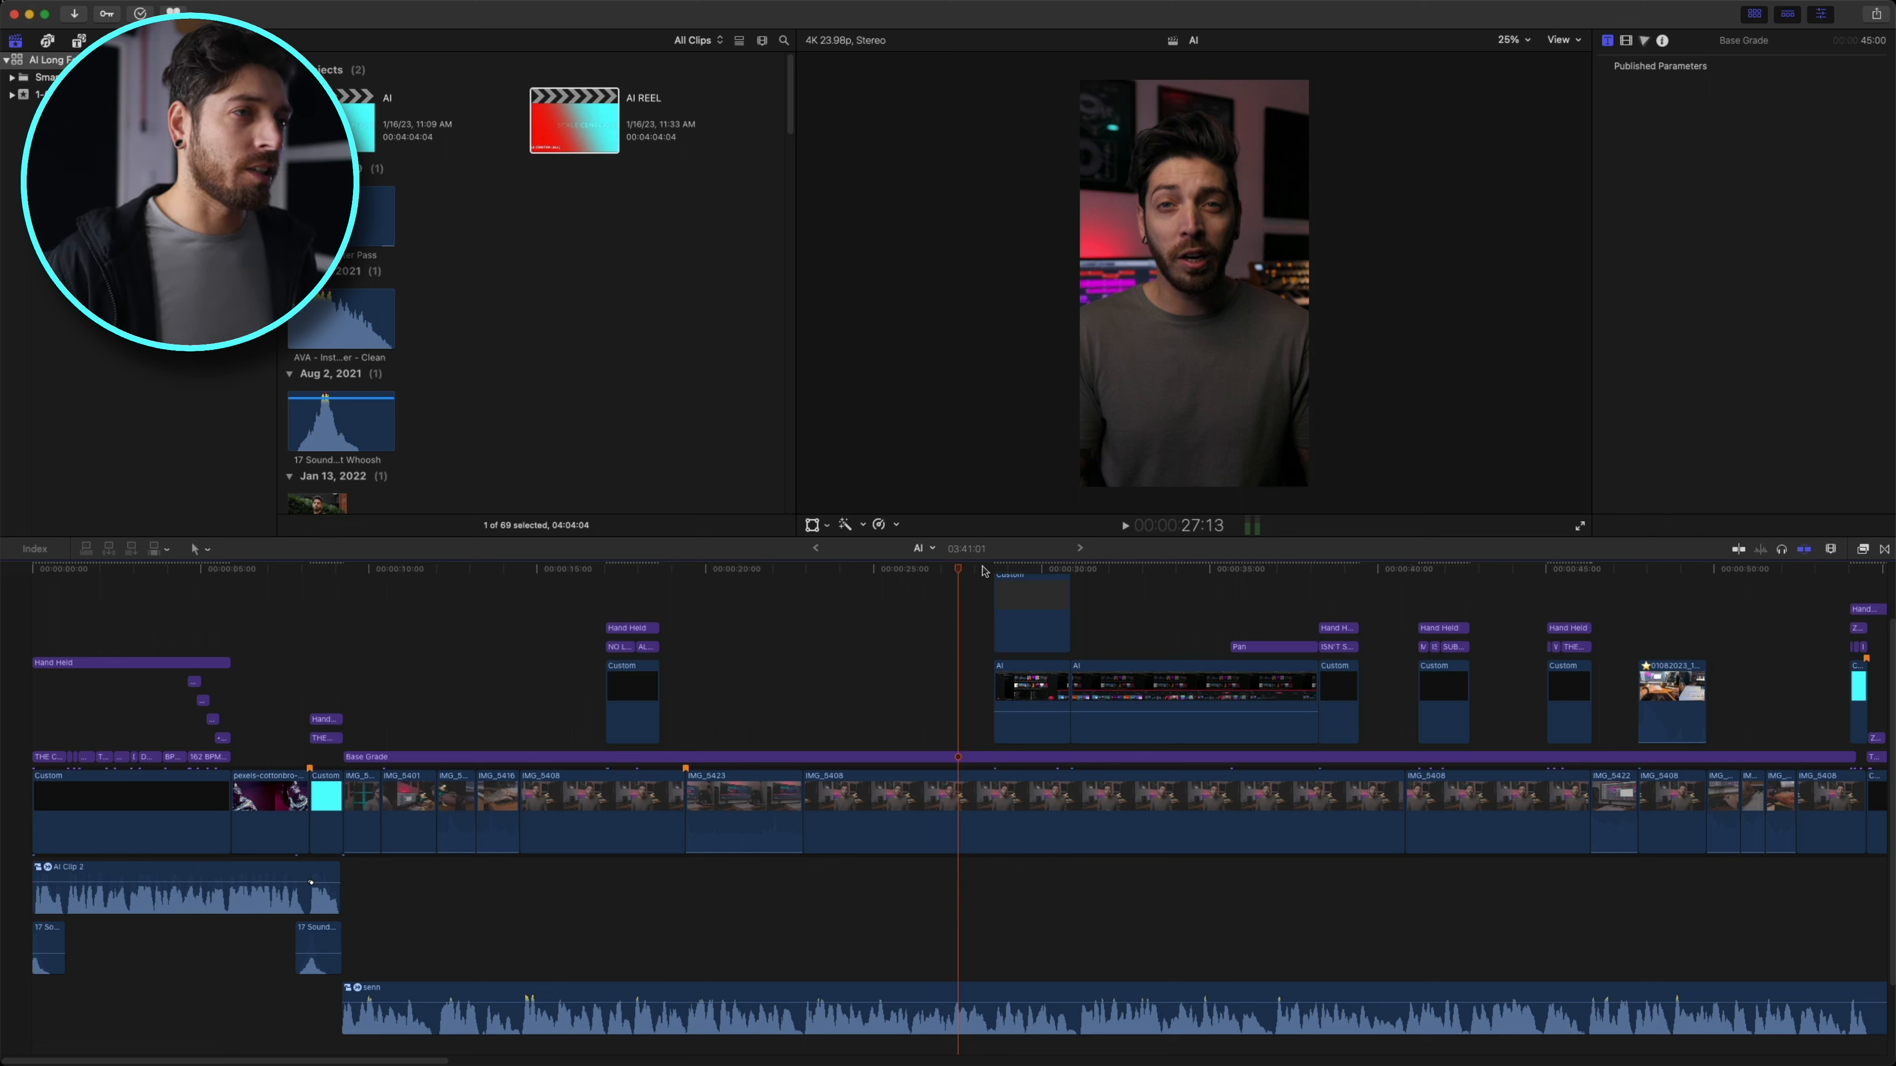
key("space")
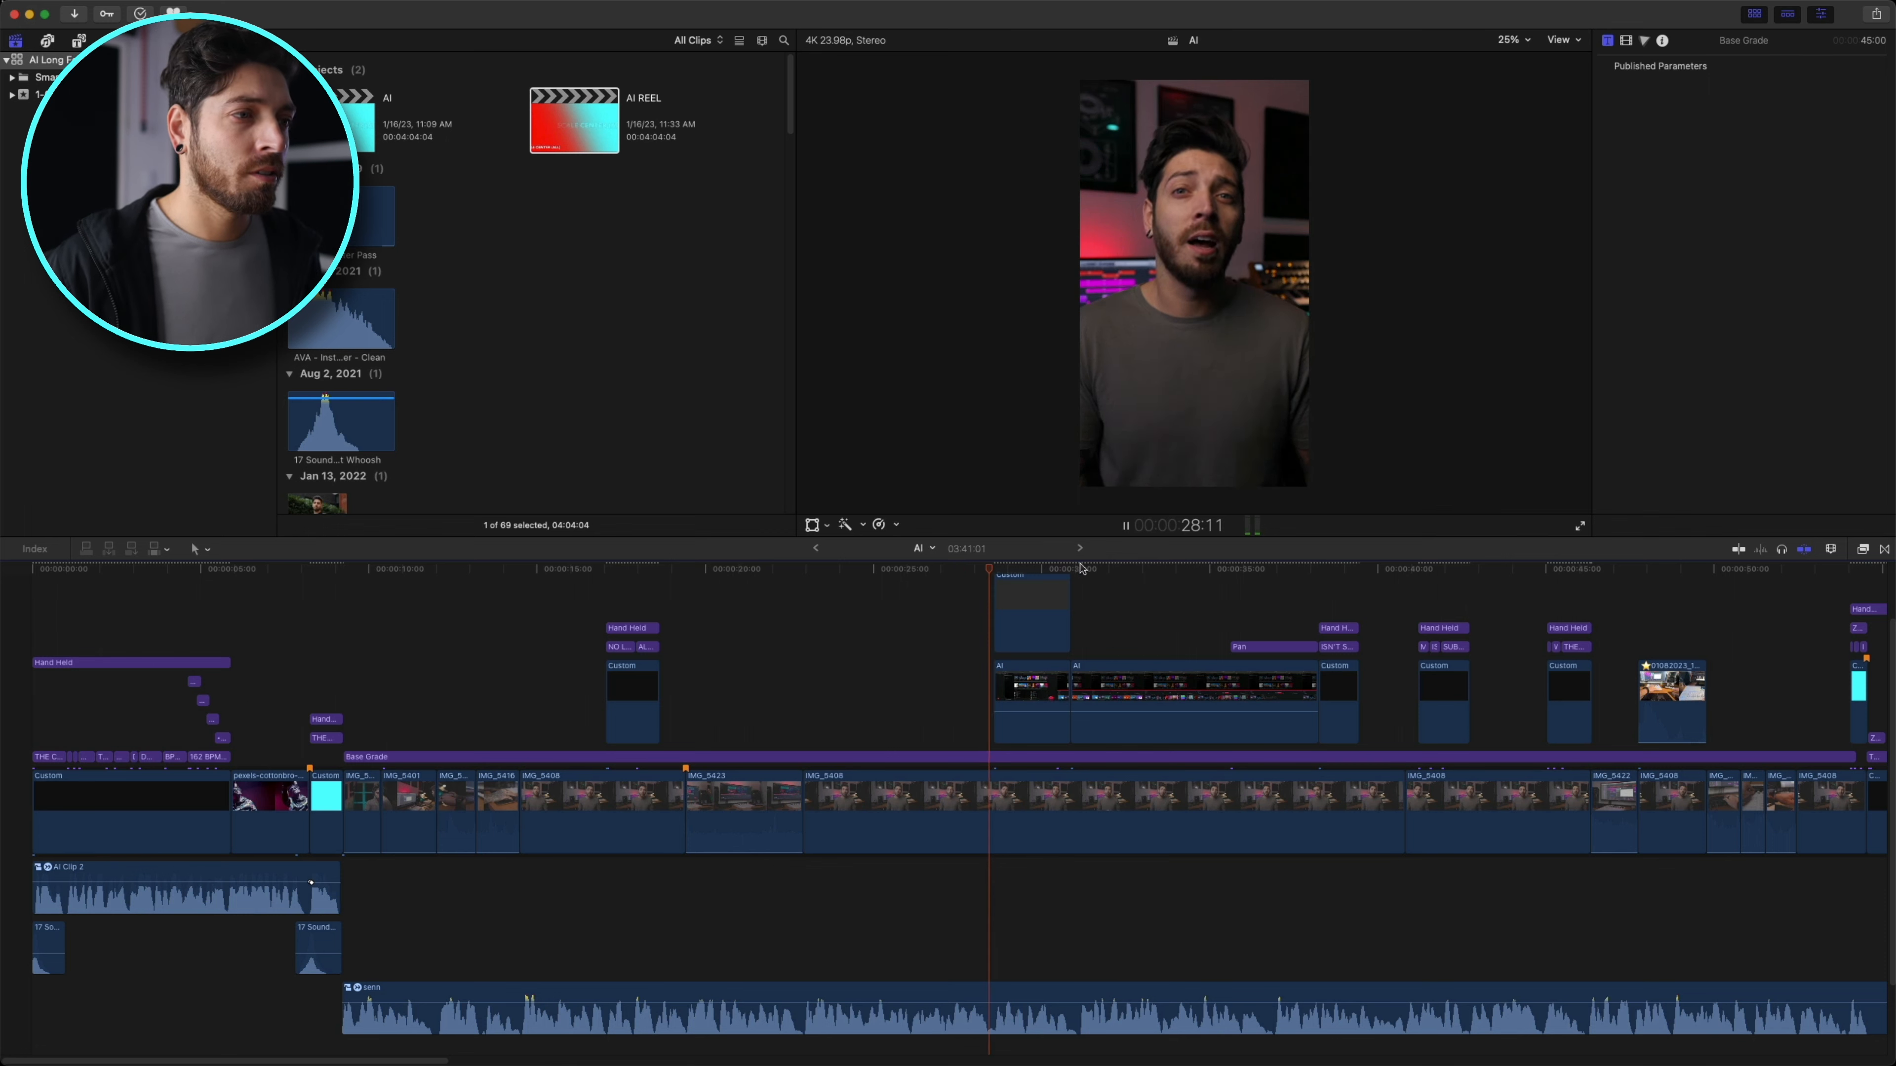
key("space")
- Review the screen-recording section and split the Base Grade layer and voice audio at 22:22, where the long IMG_5408 clip begins
left_click_drag(1100, 569, 1246, 600)
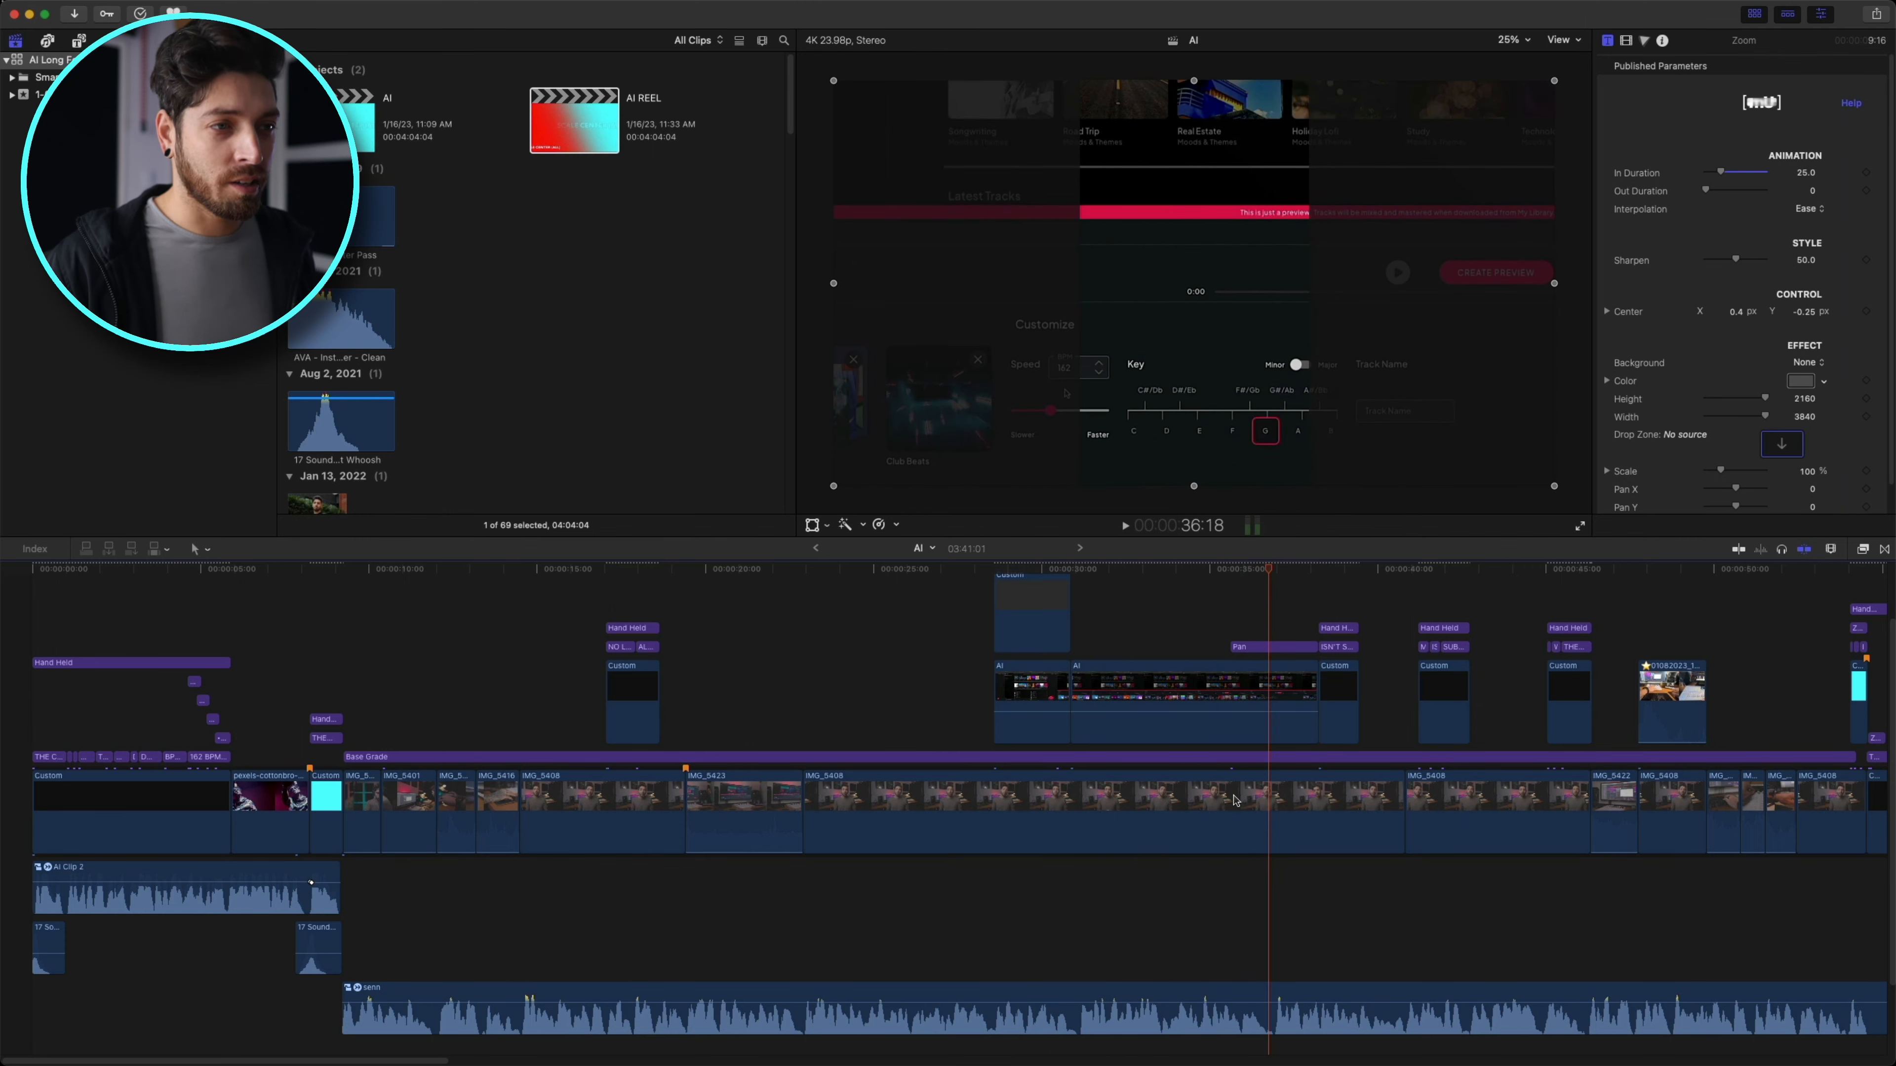
scroll(1233, 799, "right", 3)
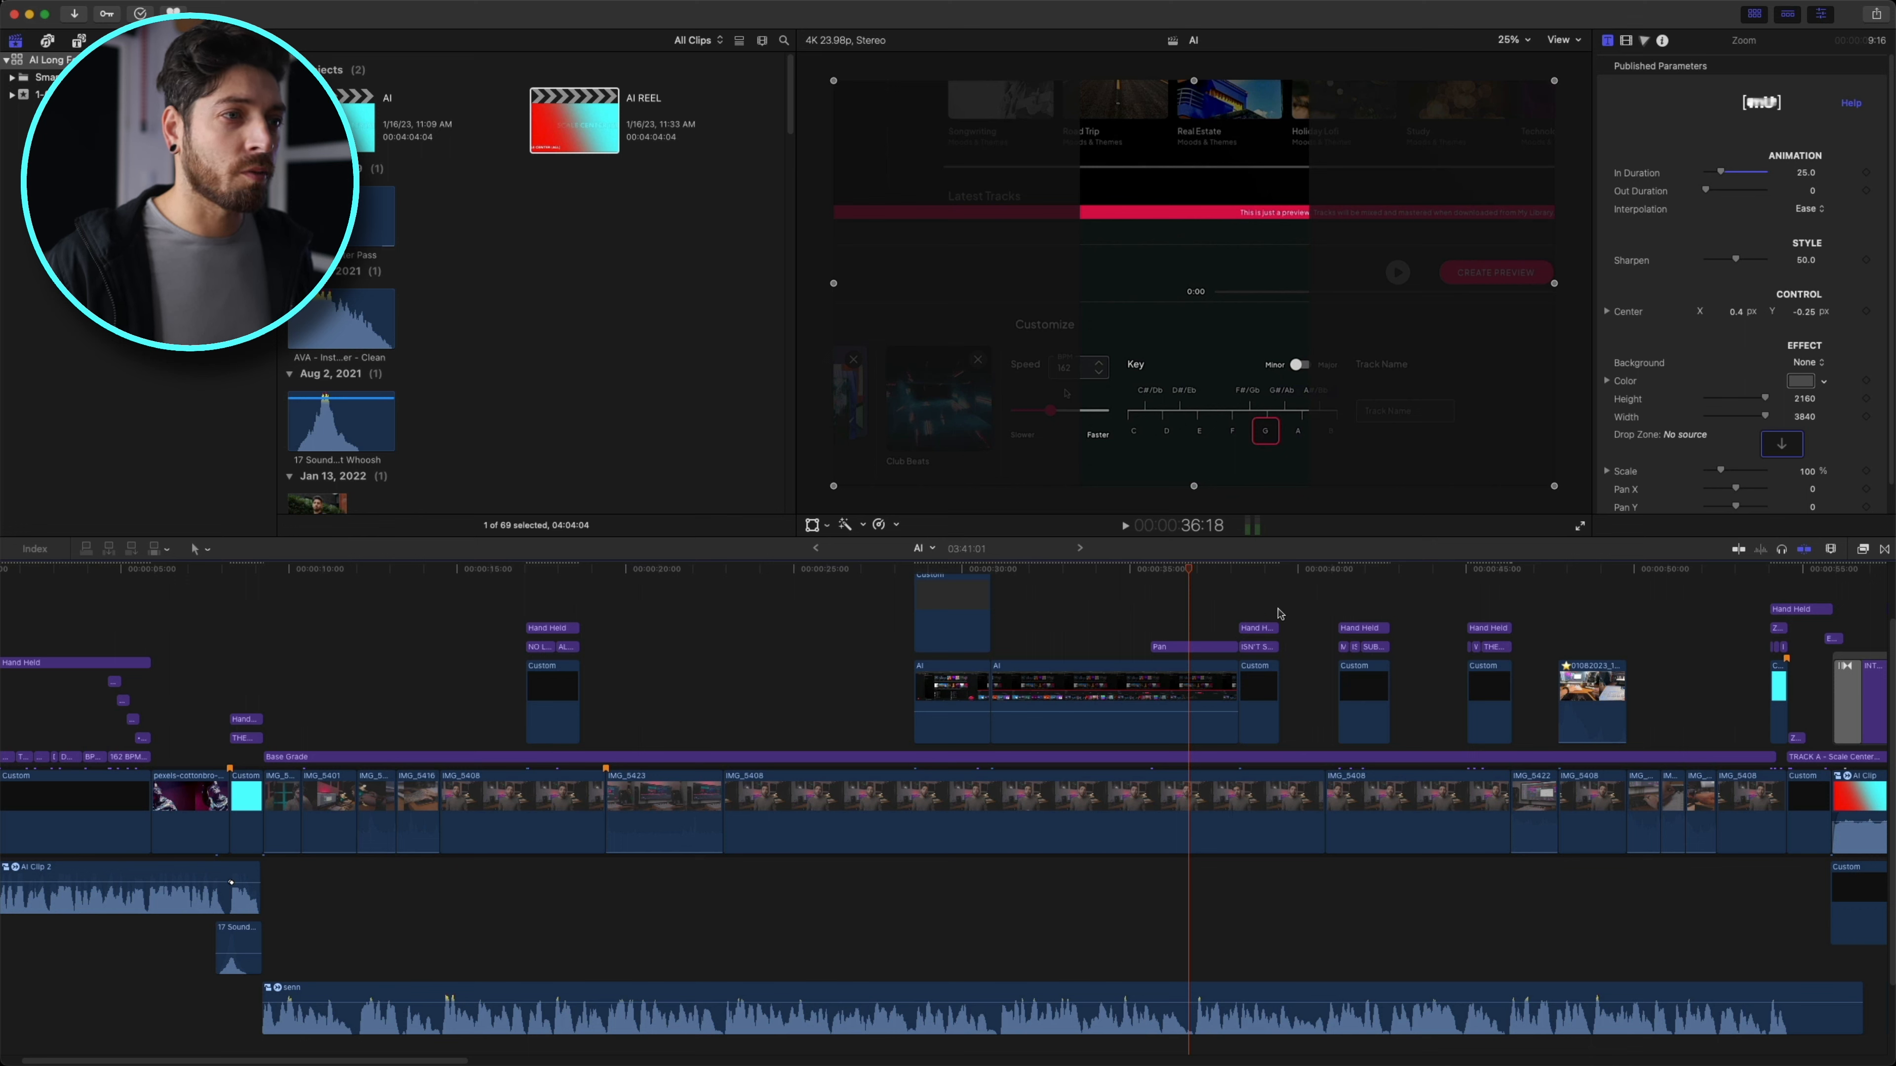
left_click(1236, 569)
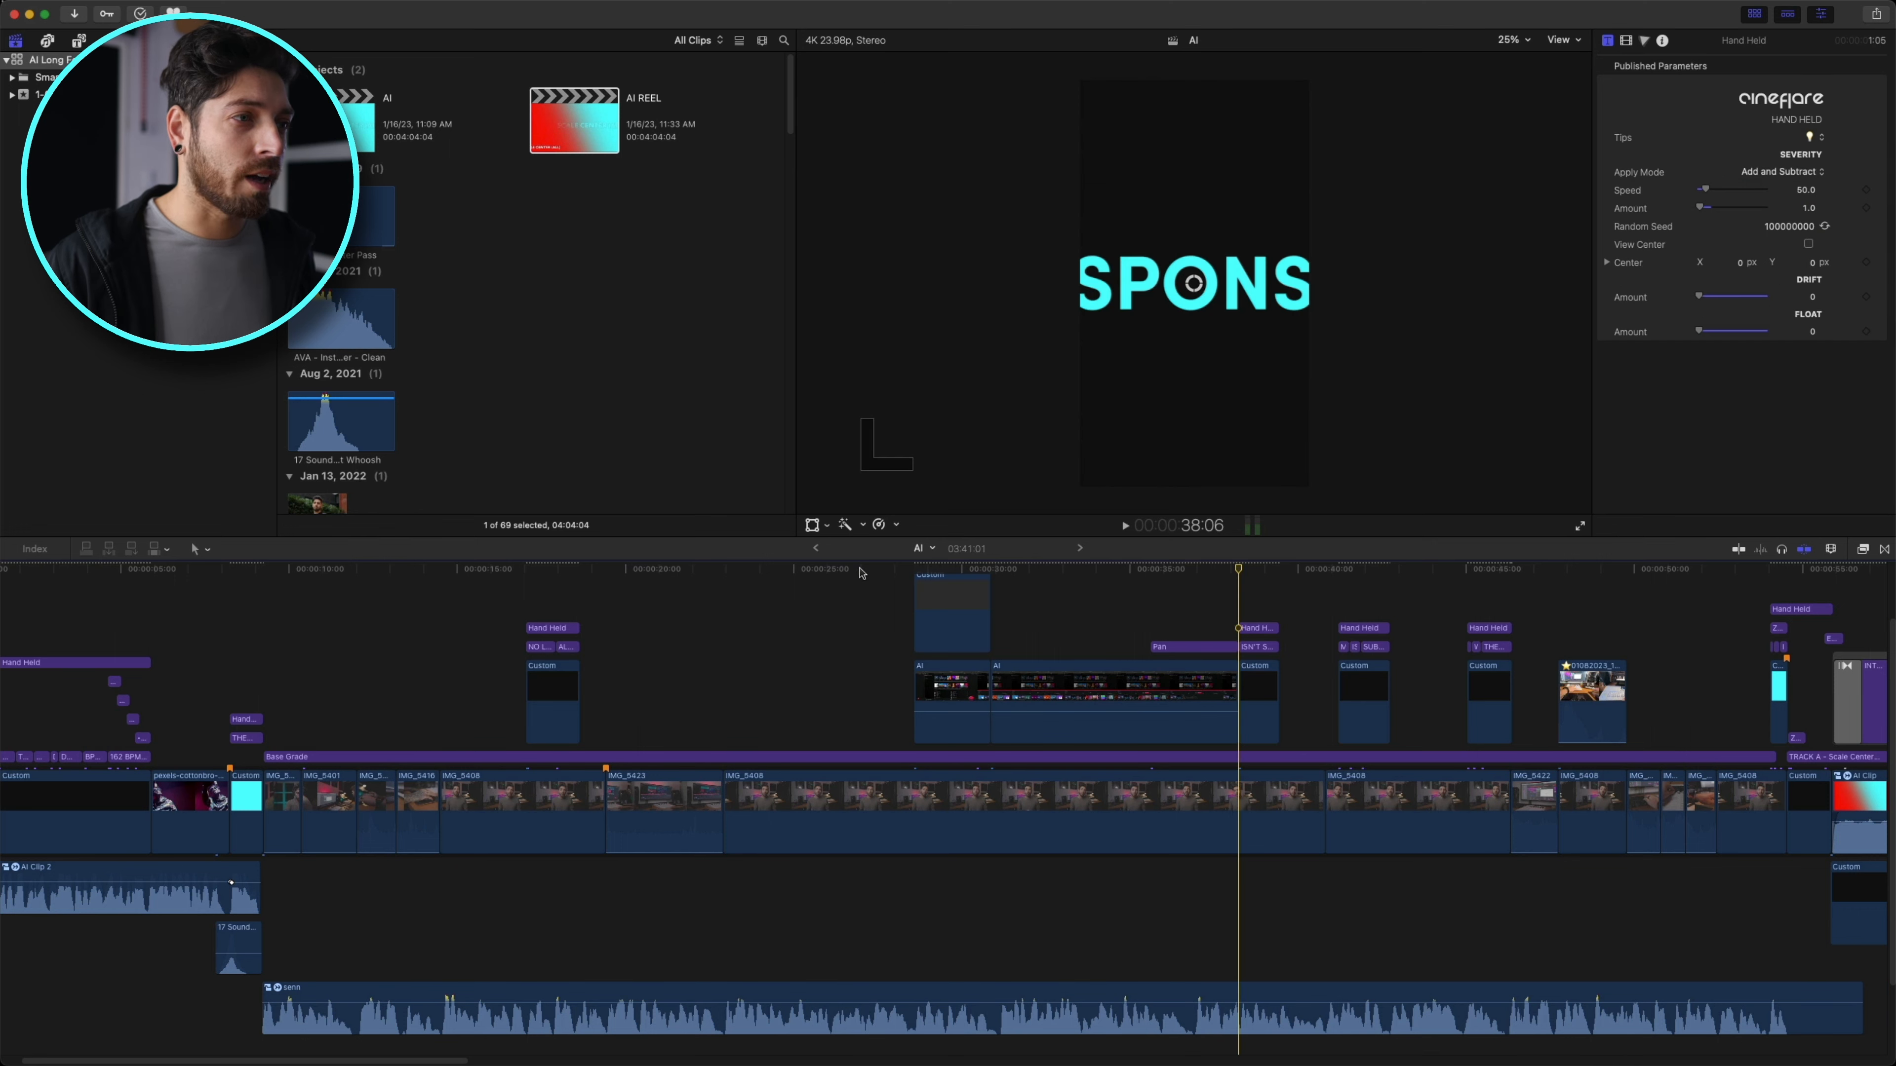
left_click(910, 571)
left_click_drag(757, 571, 730, 589)
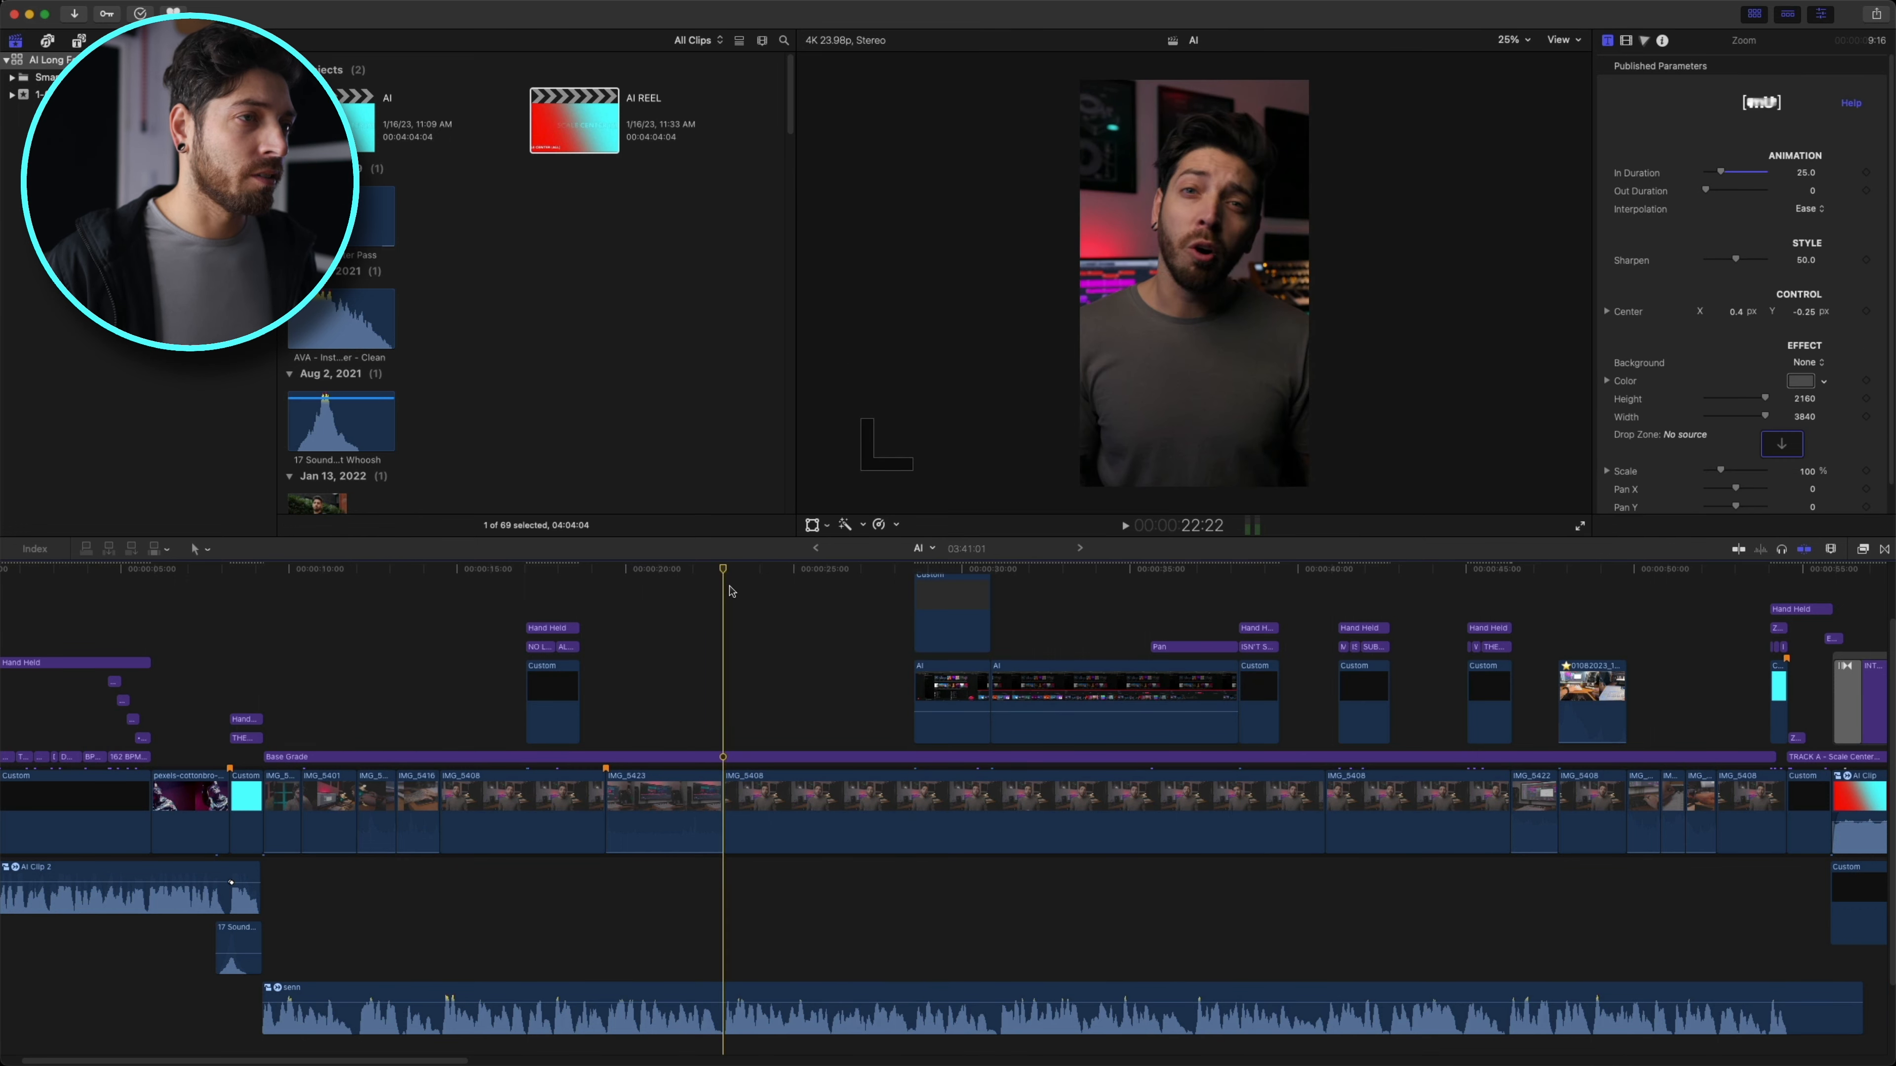
left_click_drag(788, 619, 773, 987)
key("super+b")
- Play through the long IMG_5408 clip and the start of the following one to find where the unneeded section ends
left_click_drag(836, 566, 1228, 583)
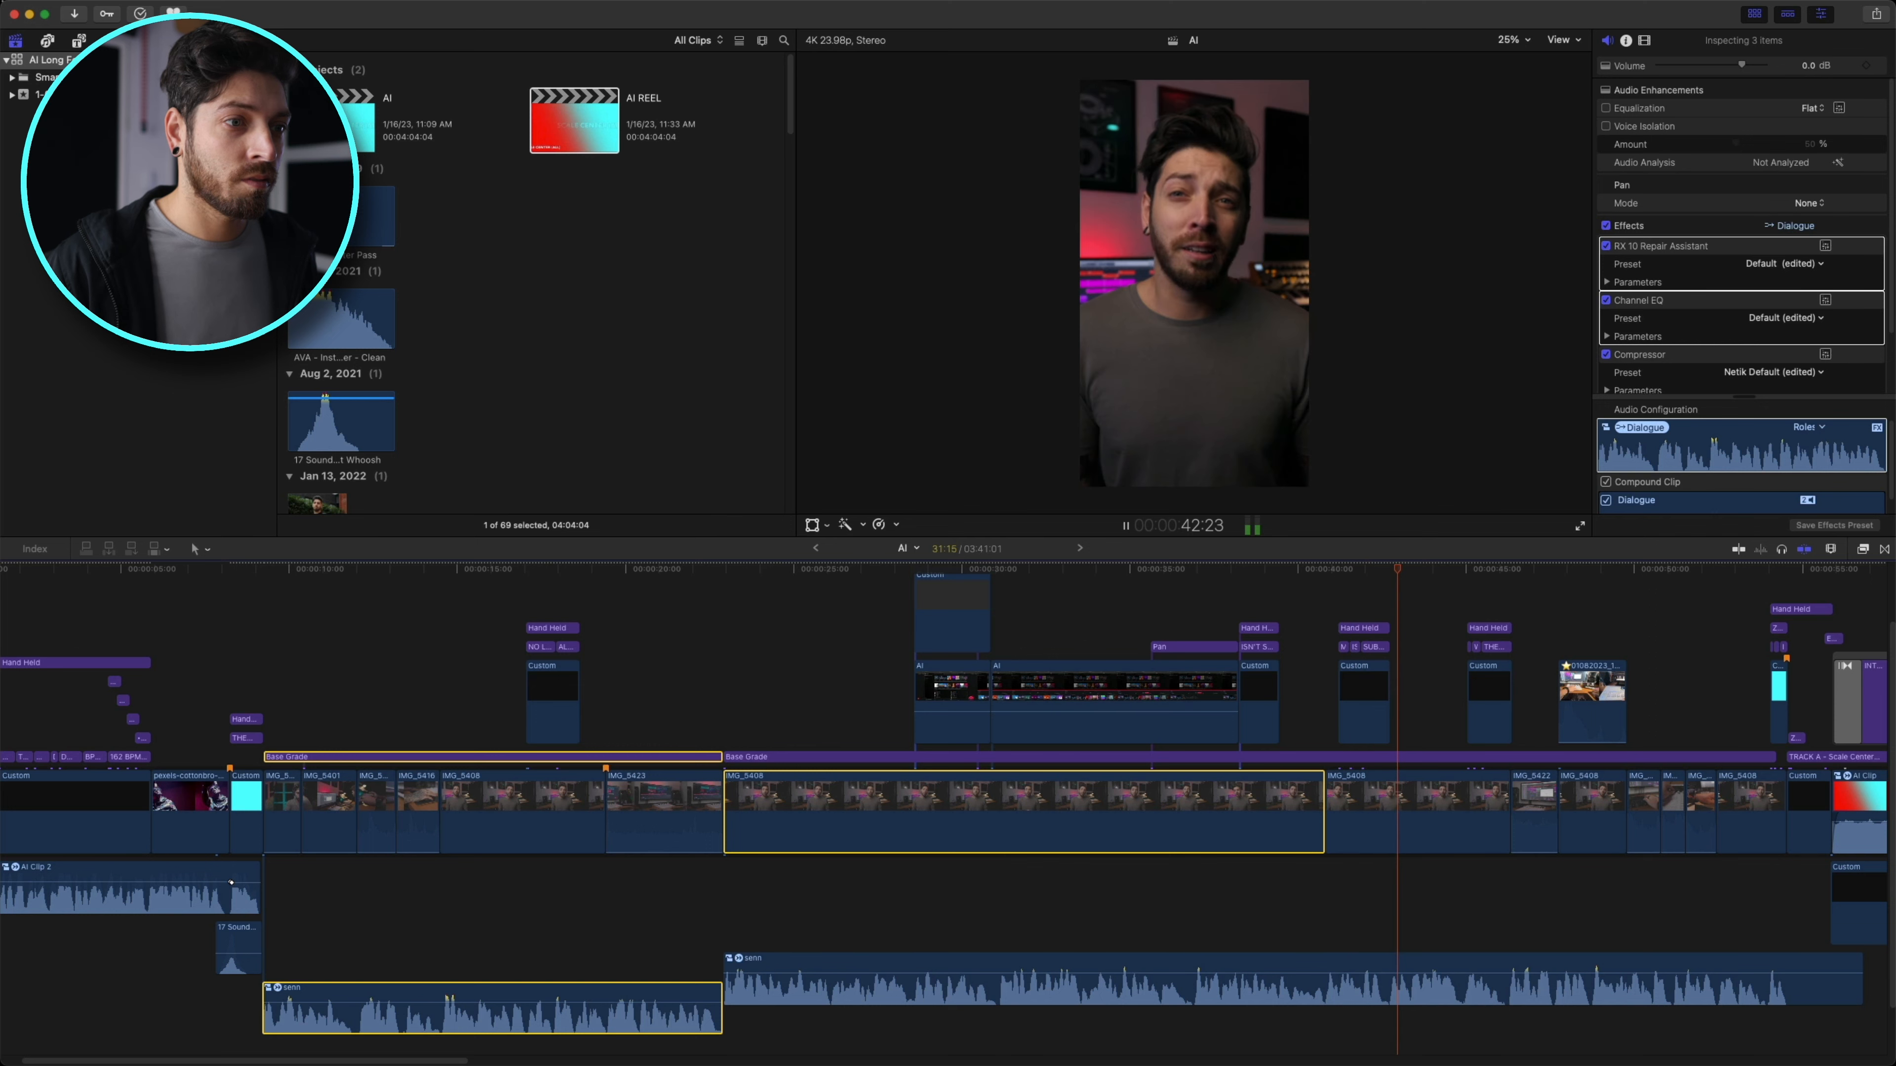
left_click(1351, 571)
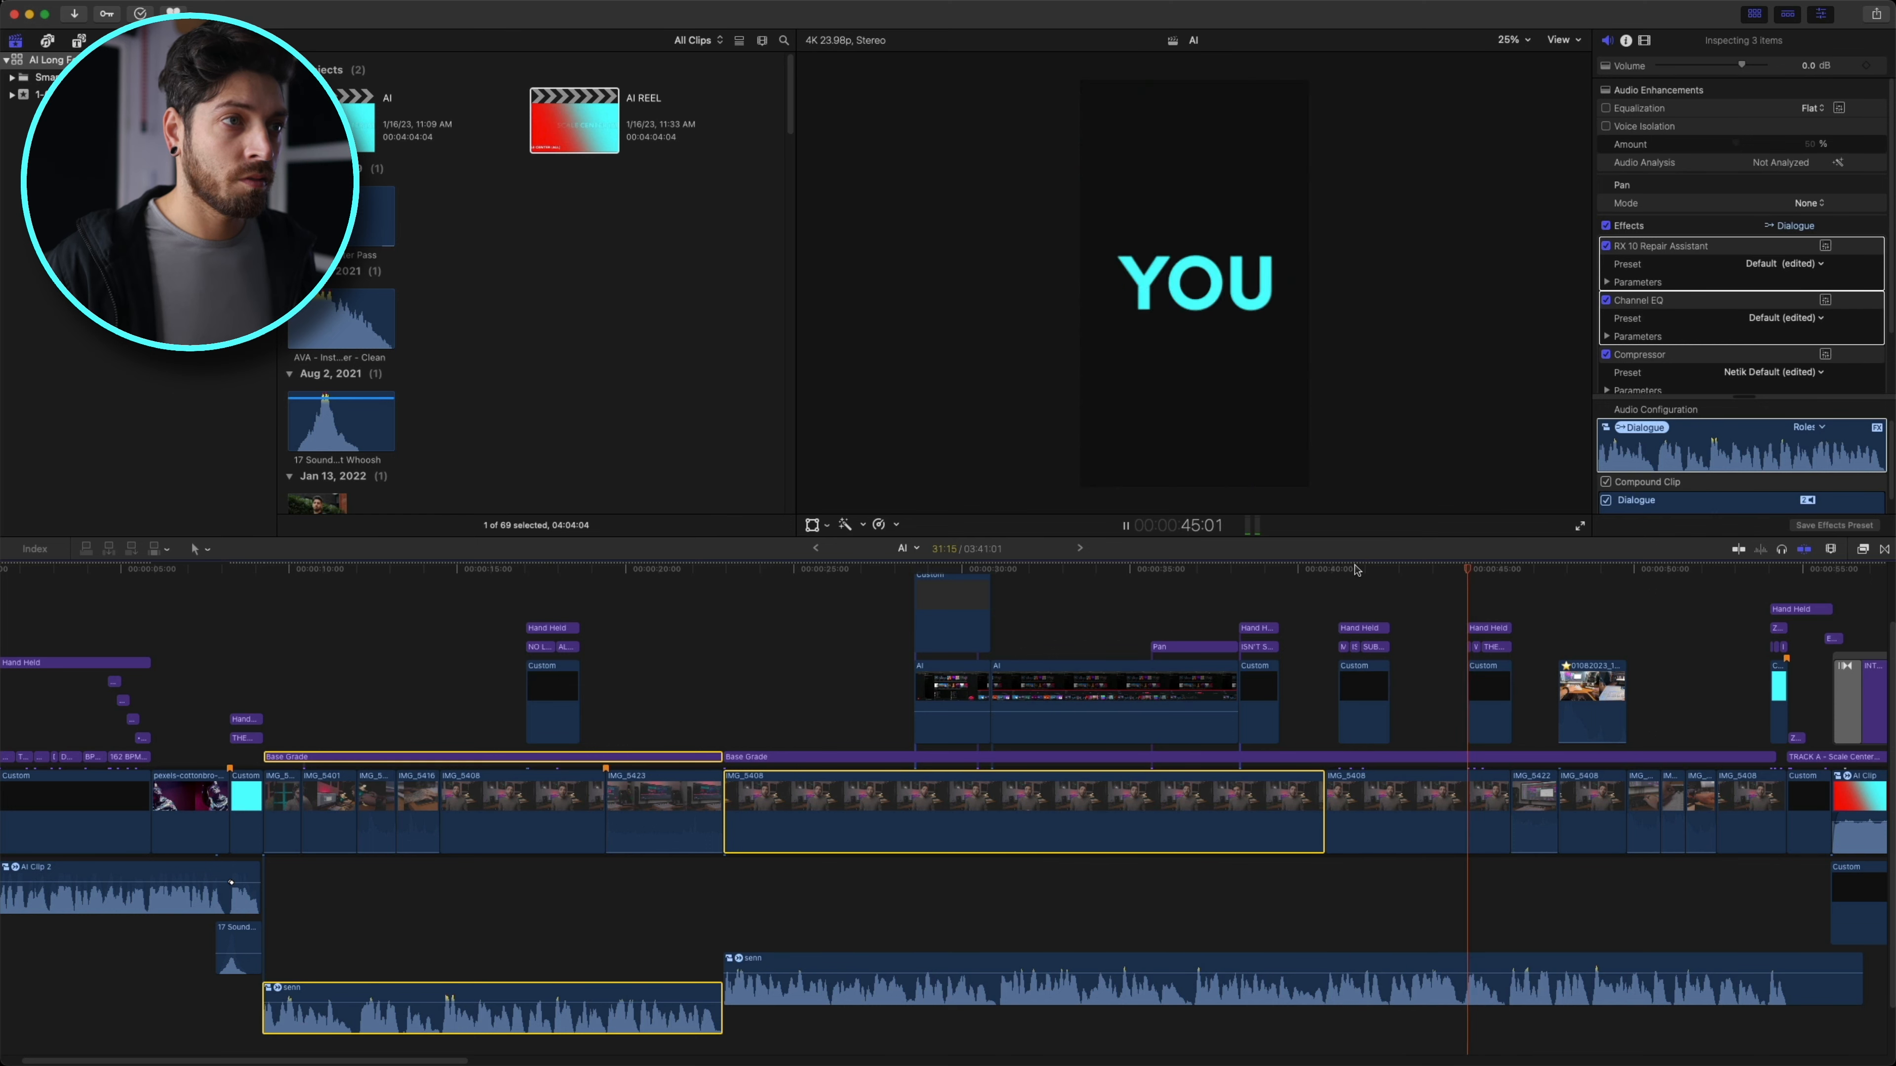
left_click_drag(1351, 571, 1339, 584)
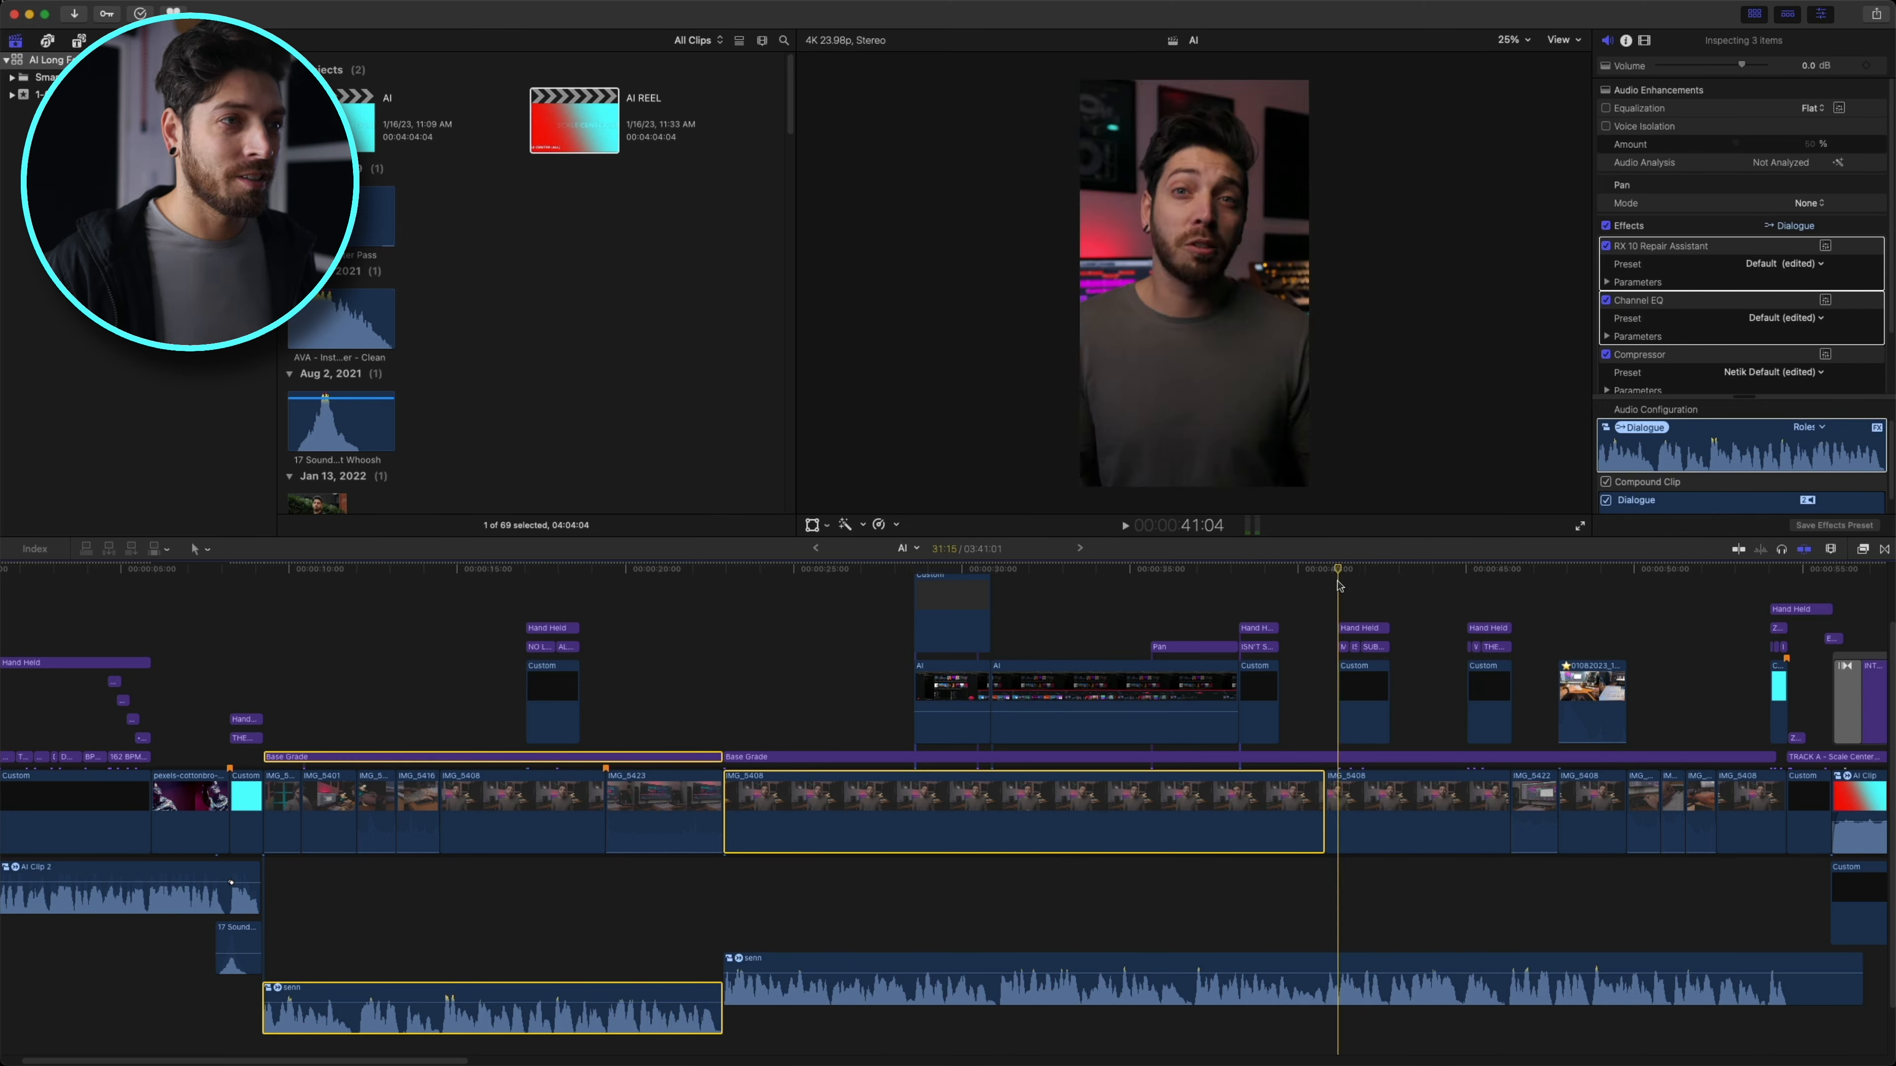
key("space")
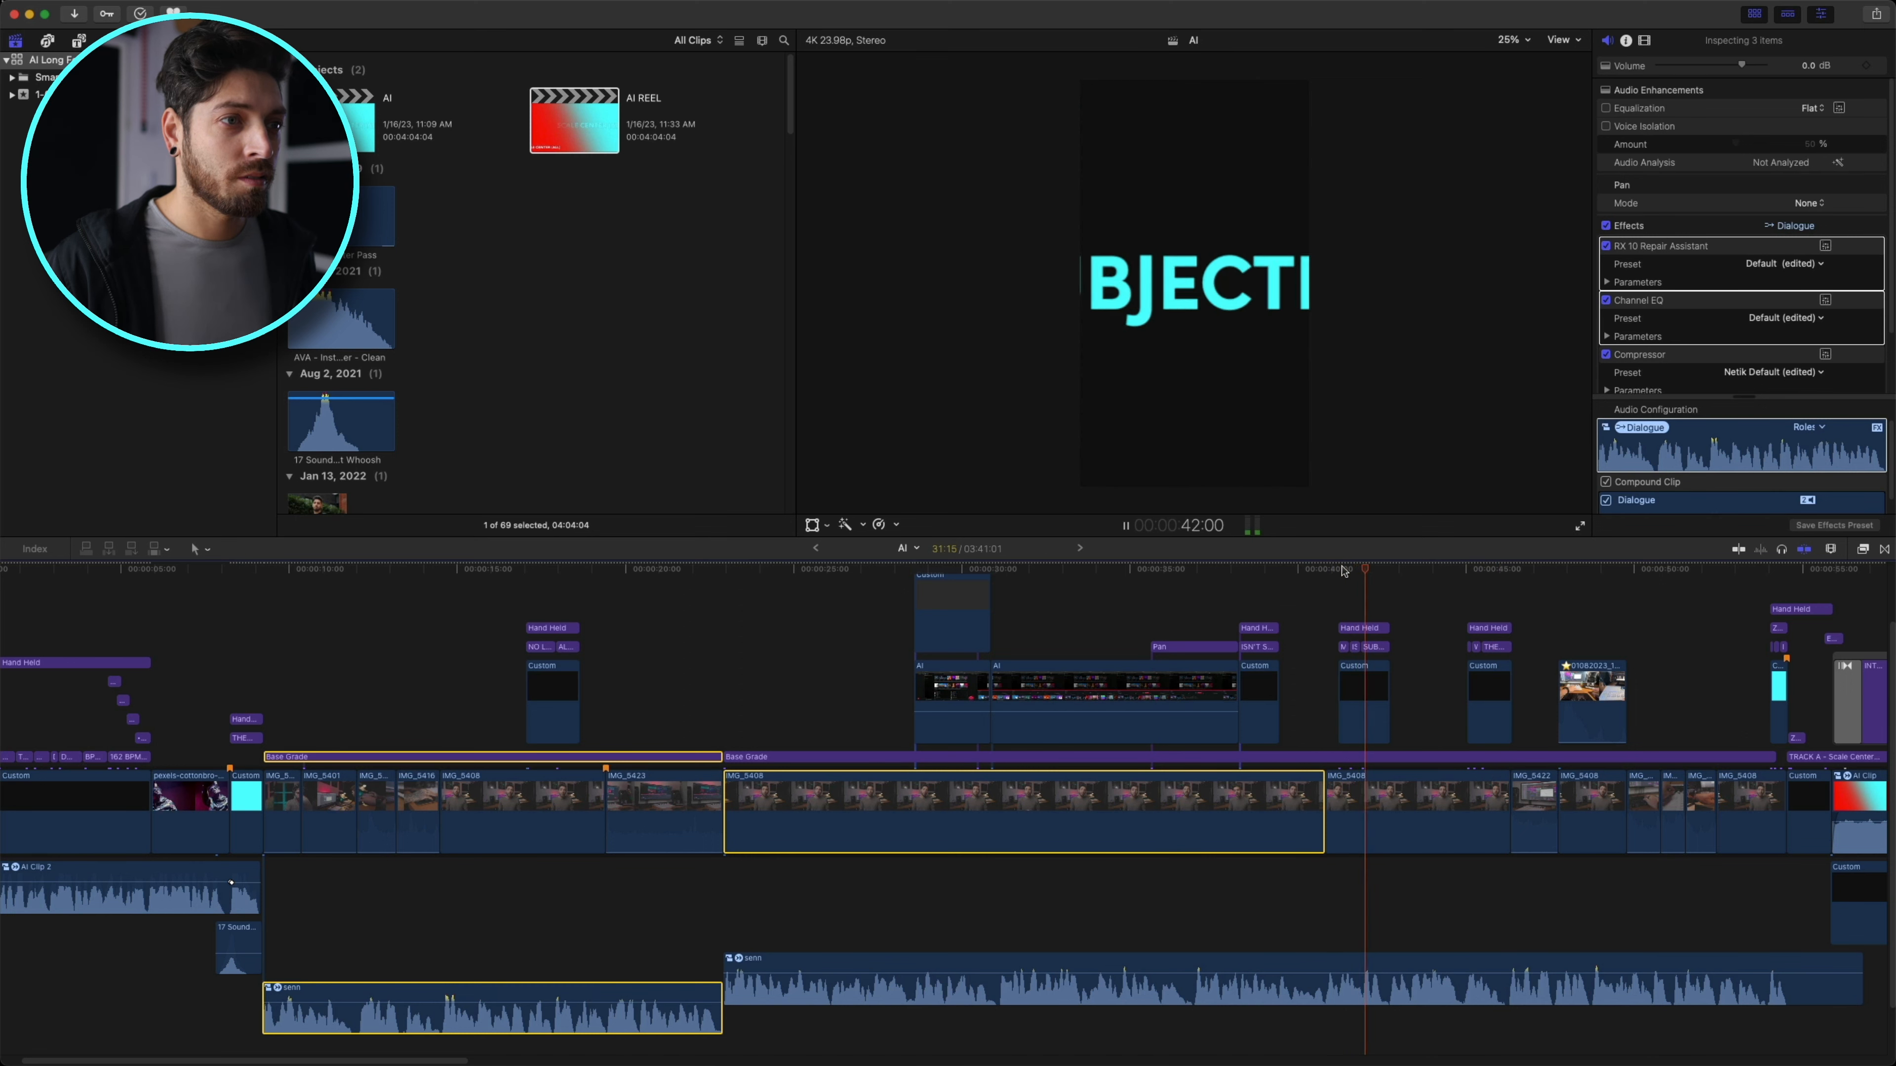
left_click(1338, 573)
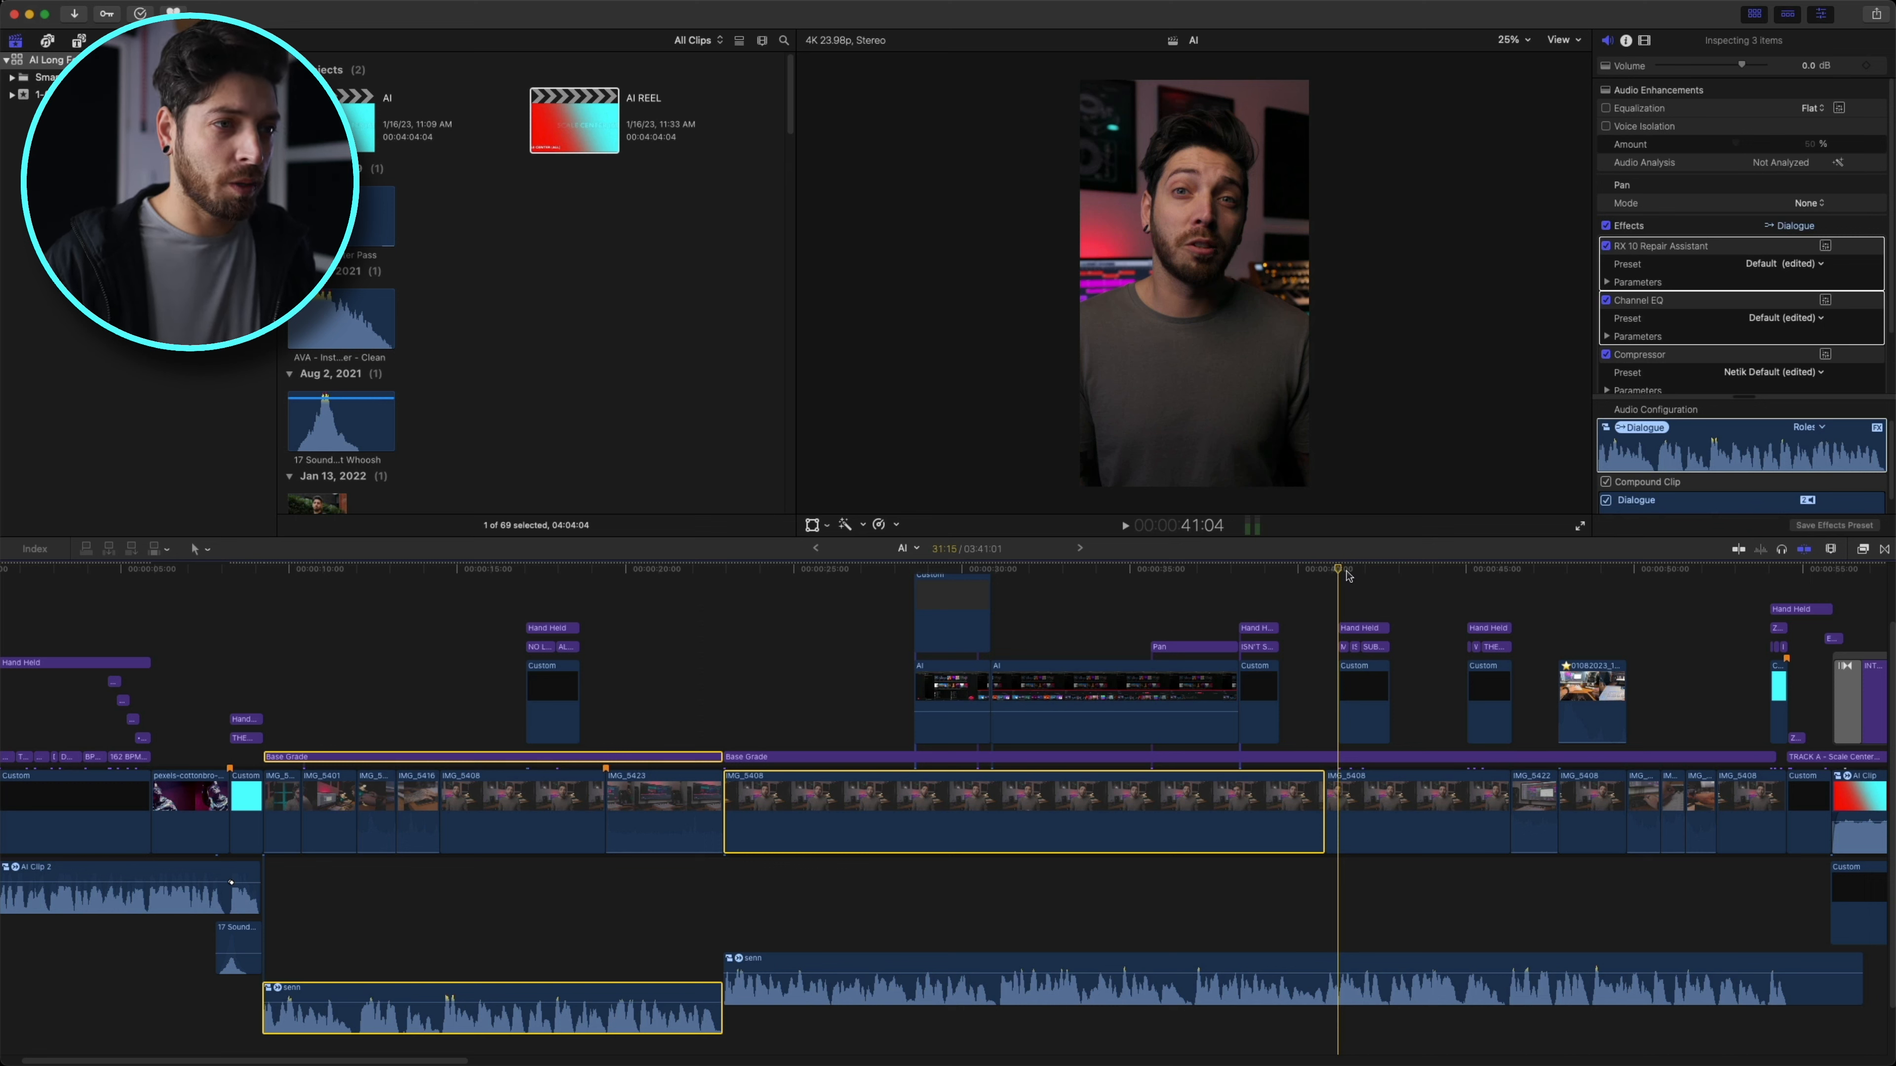
left_click_drag(1340, 571, 1325, 571)
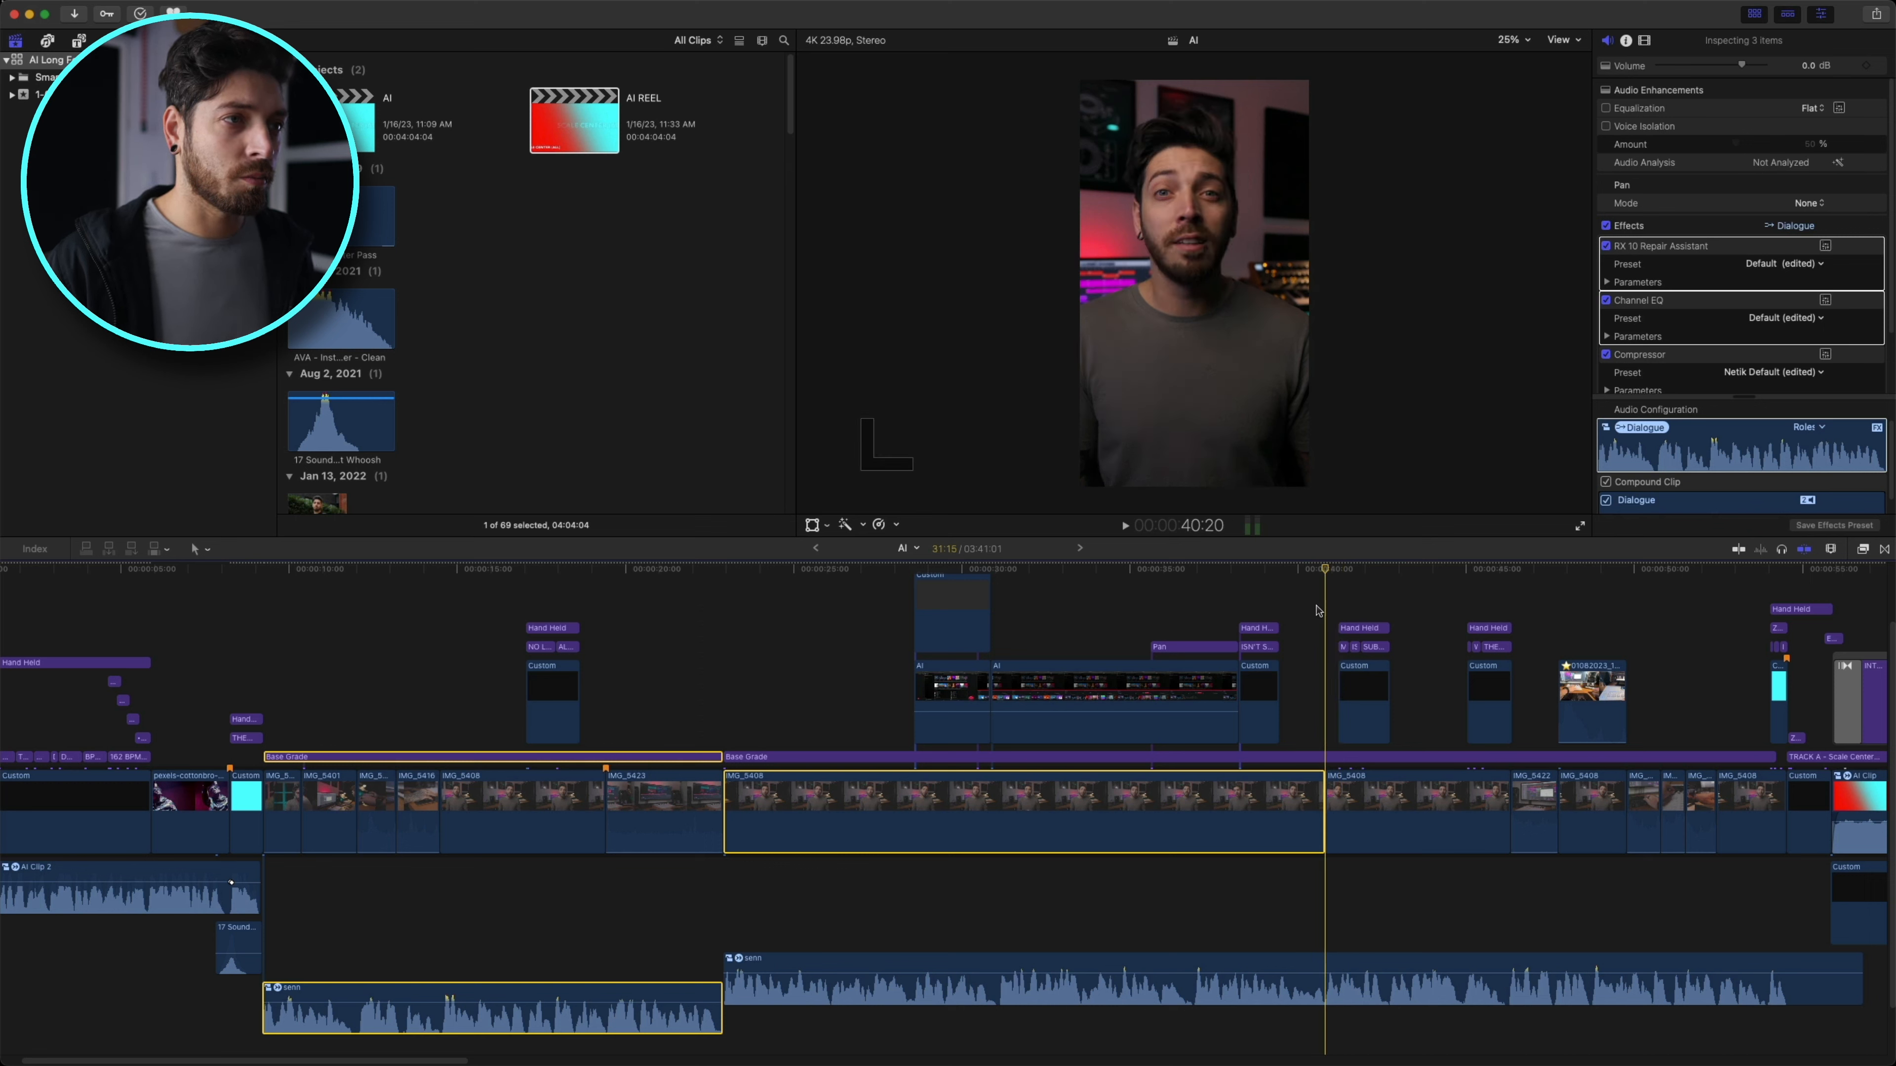
key("space")
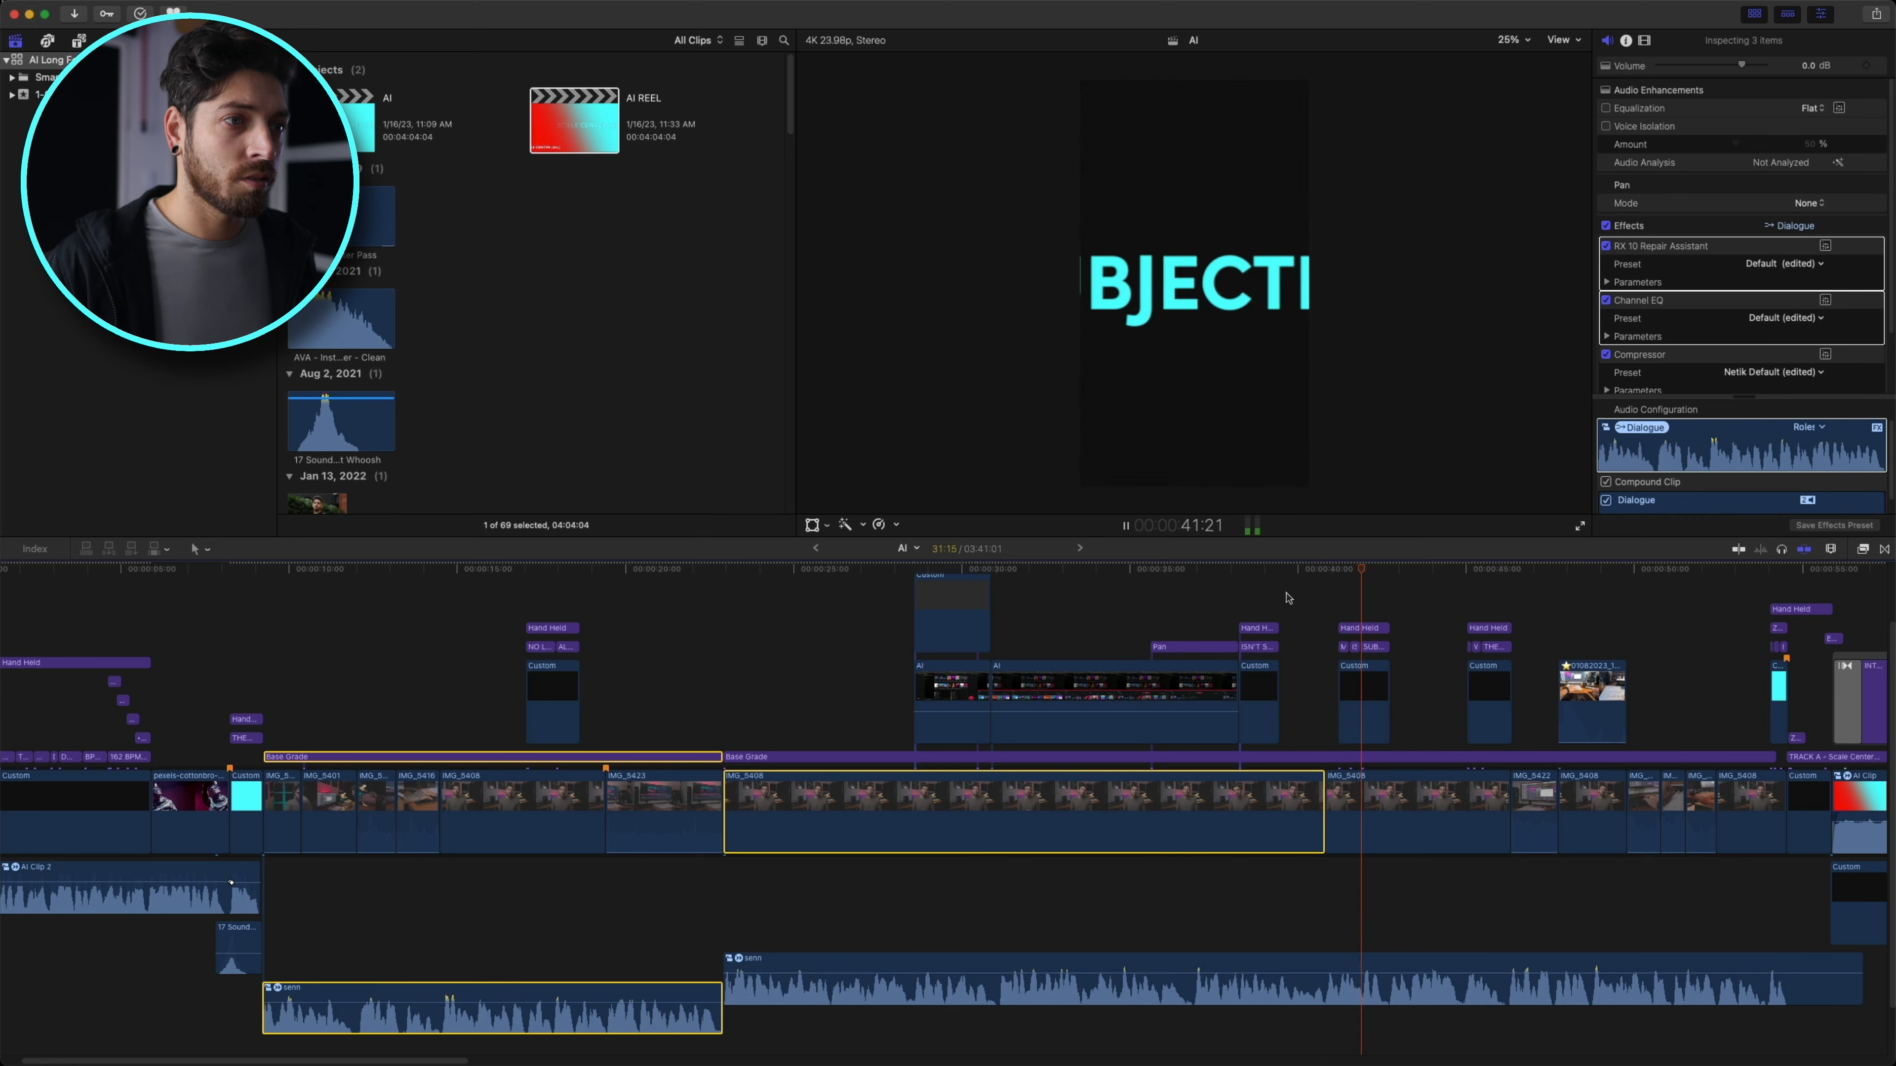
- Split the Base Grade layer and voice audio at 40:20 and delete everything from 22:22 to that point, including the overlays
left_click(1326, 581)
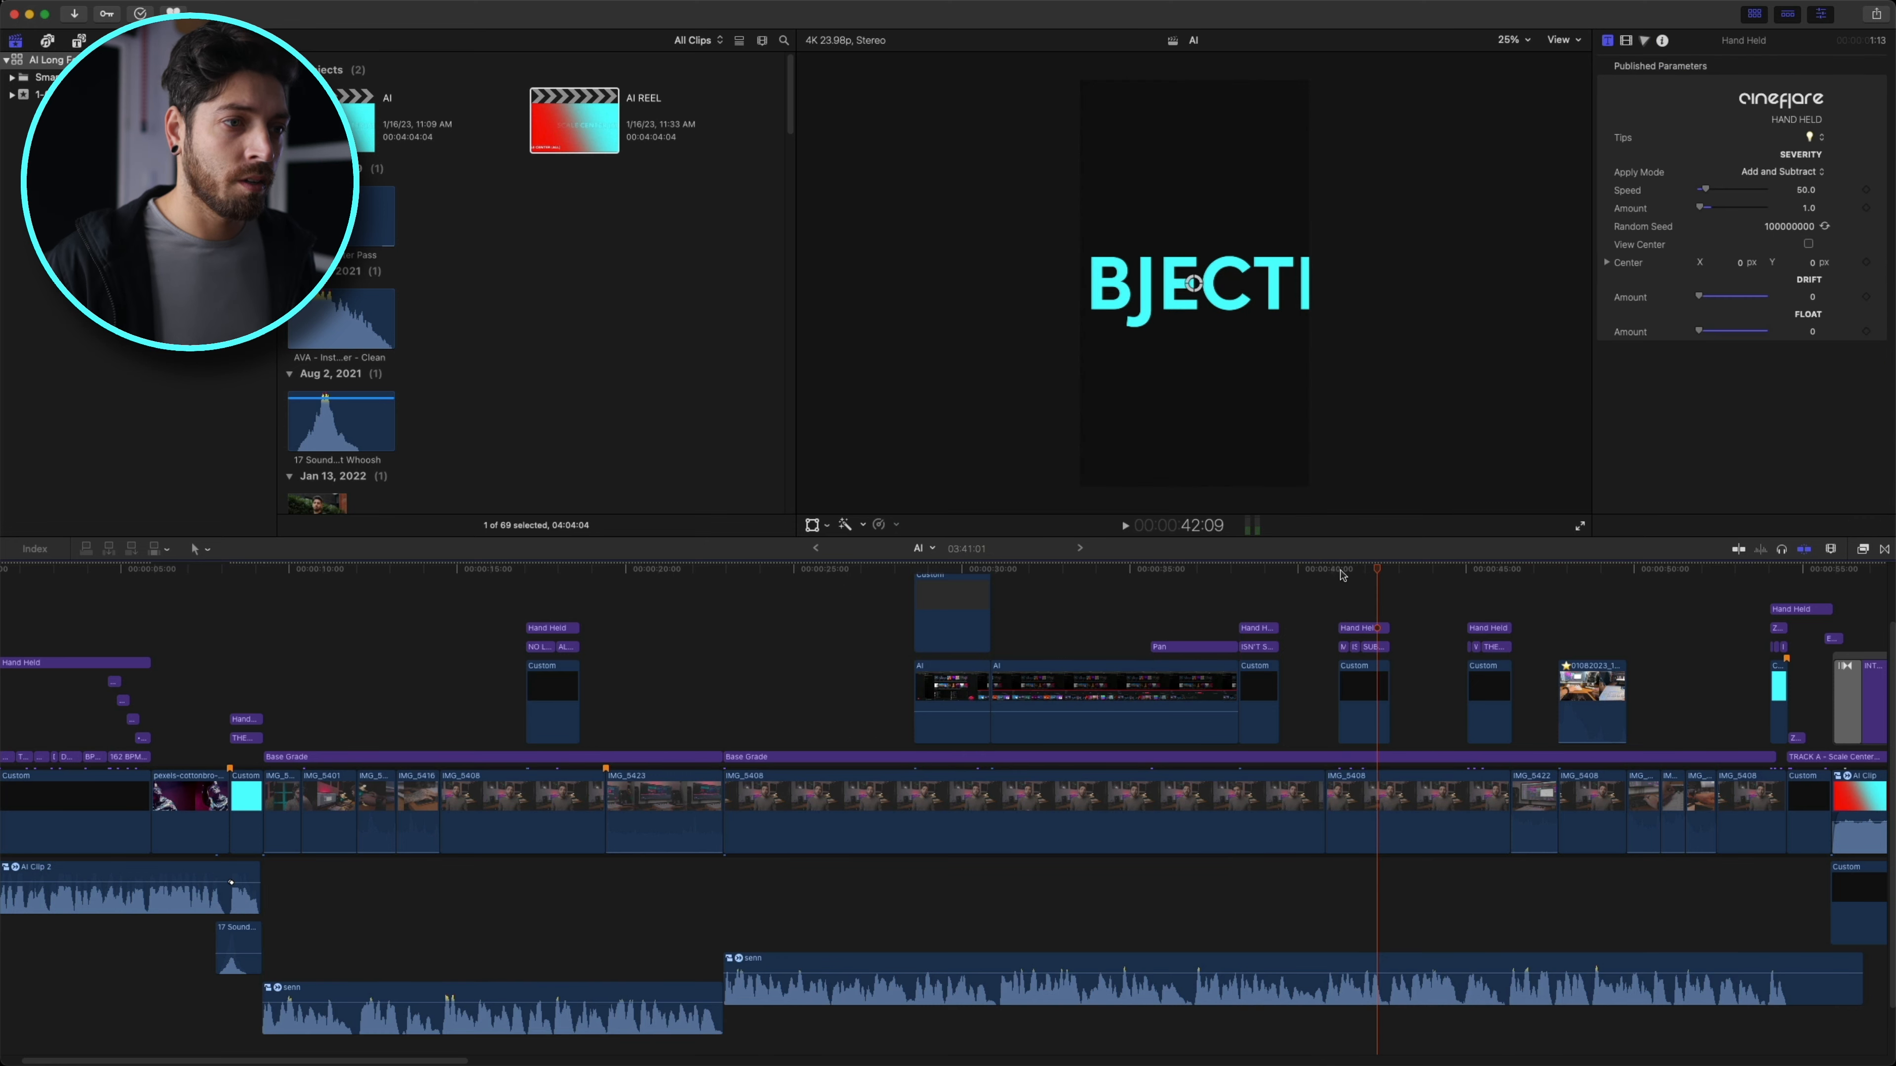
left_click_drag(1199, 1017, 1129, 660)
key("super+b")
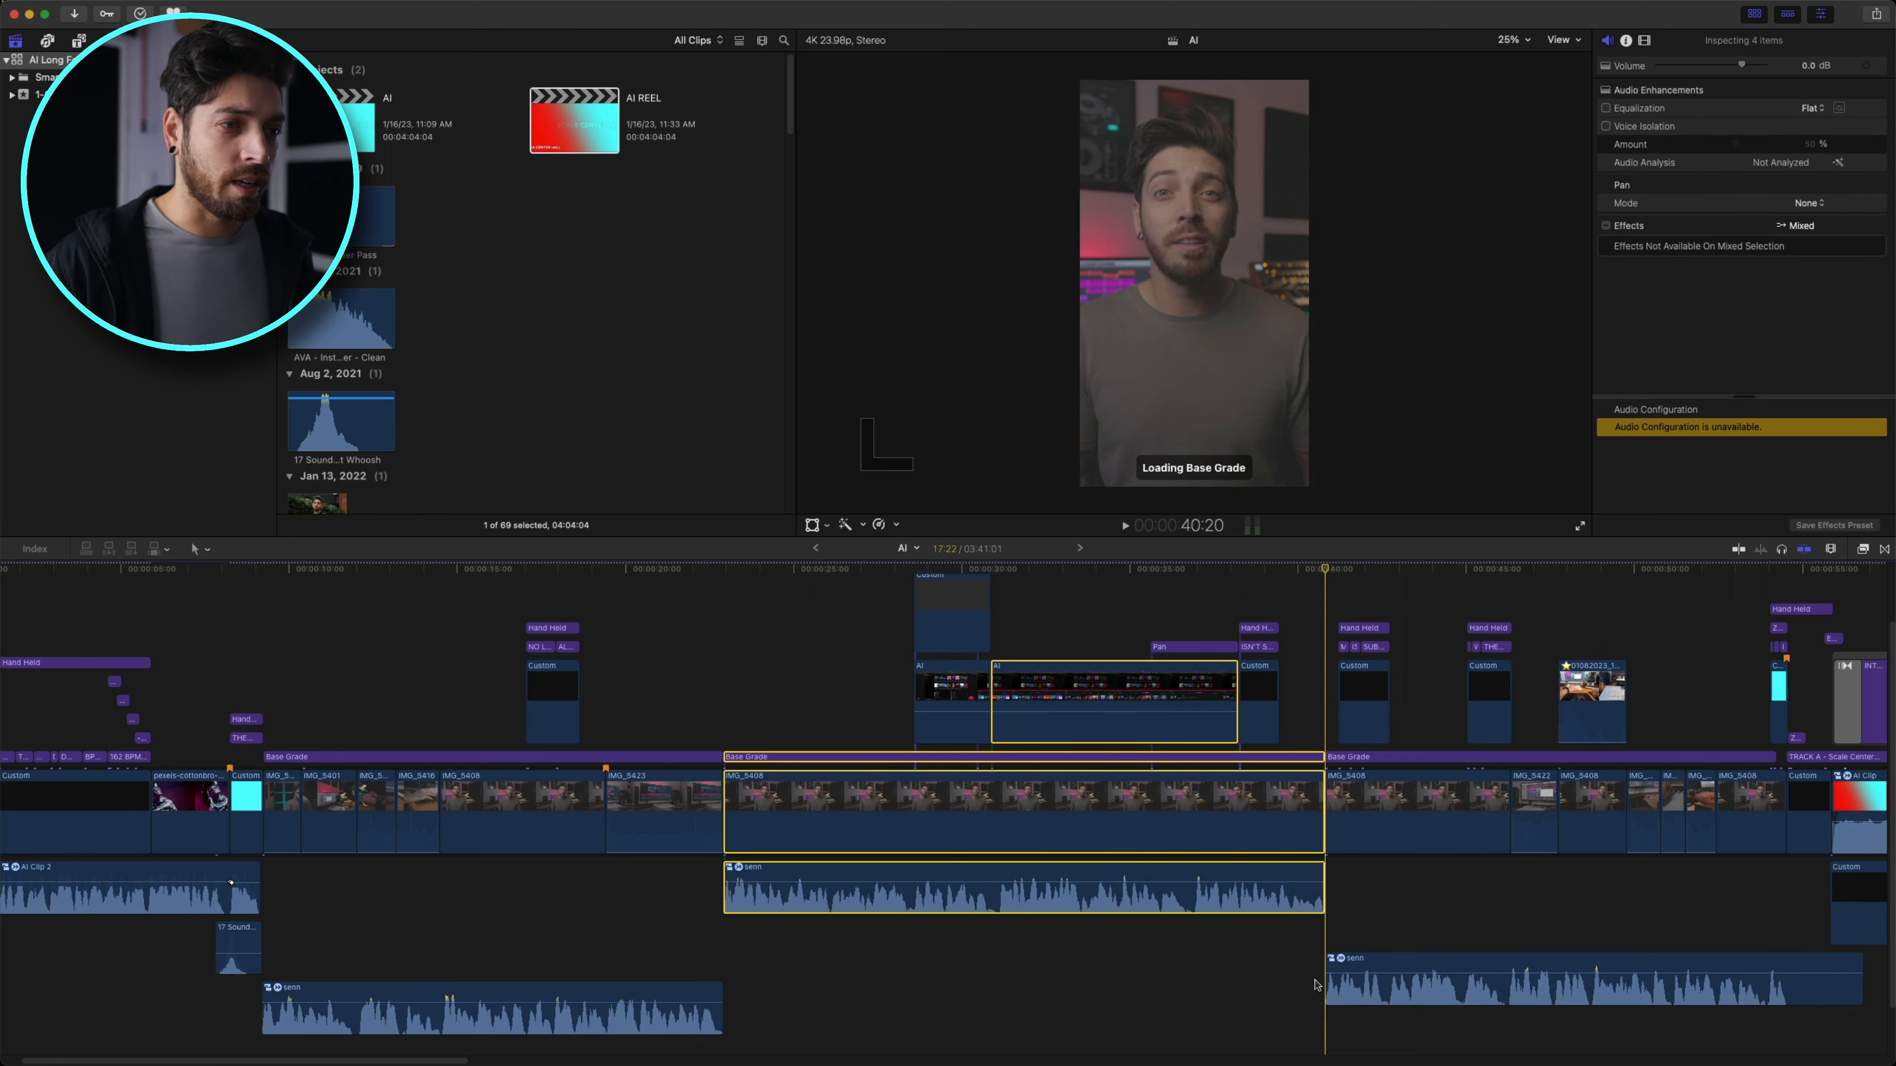
left_click_drag(1308, 950, 881, 577)
key("Delete")
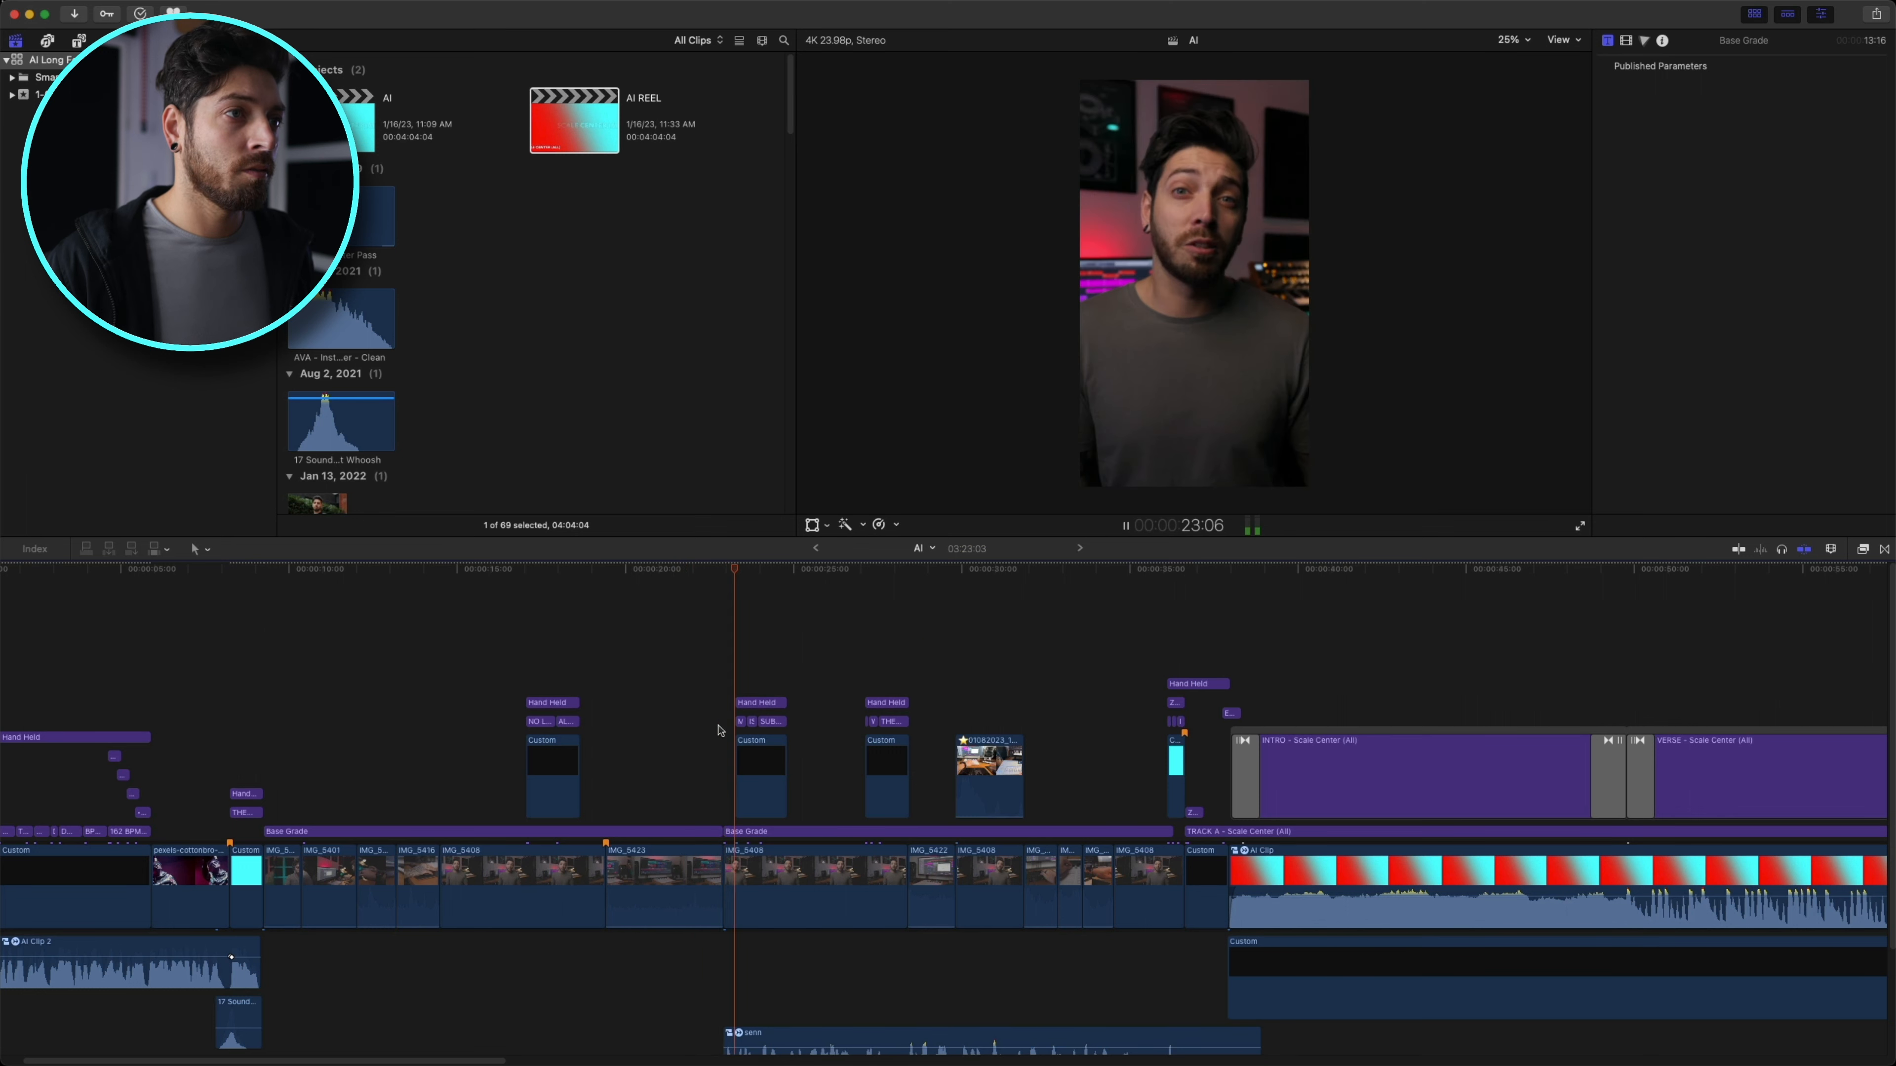
- Review the joined section and delete the footage, titles and audio from the IMG_5422 clip up to the red-and-cyan AI Clip
key("space")
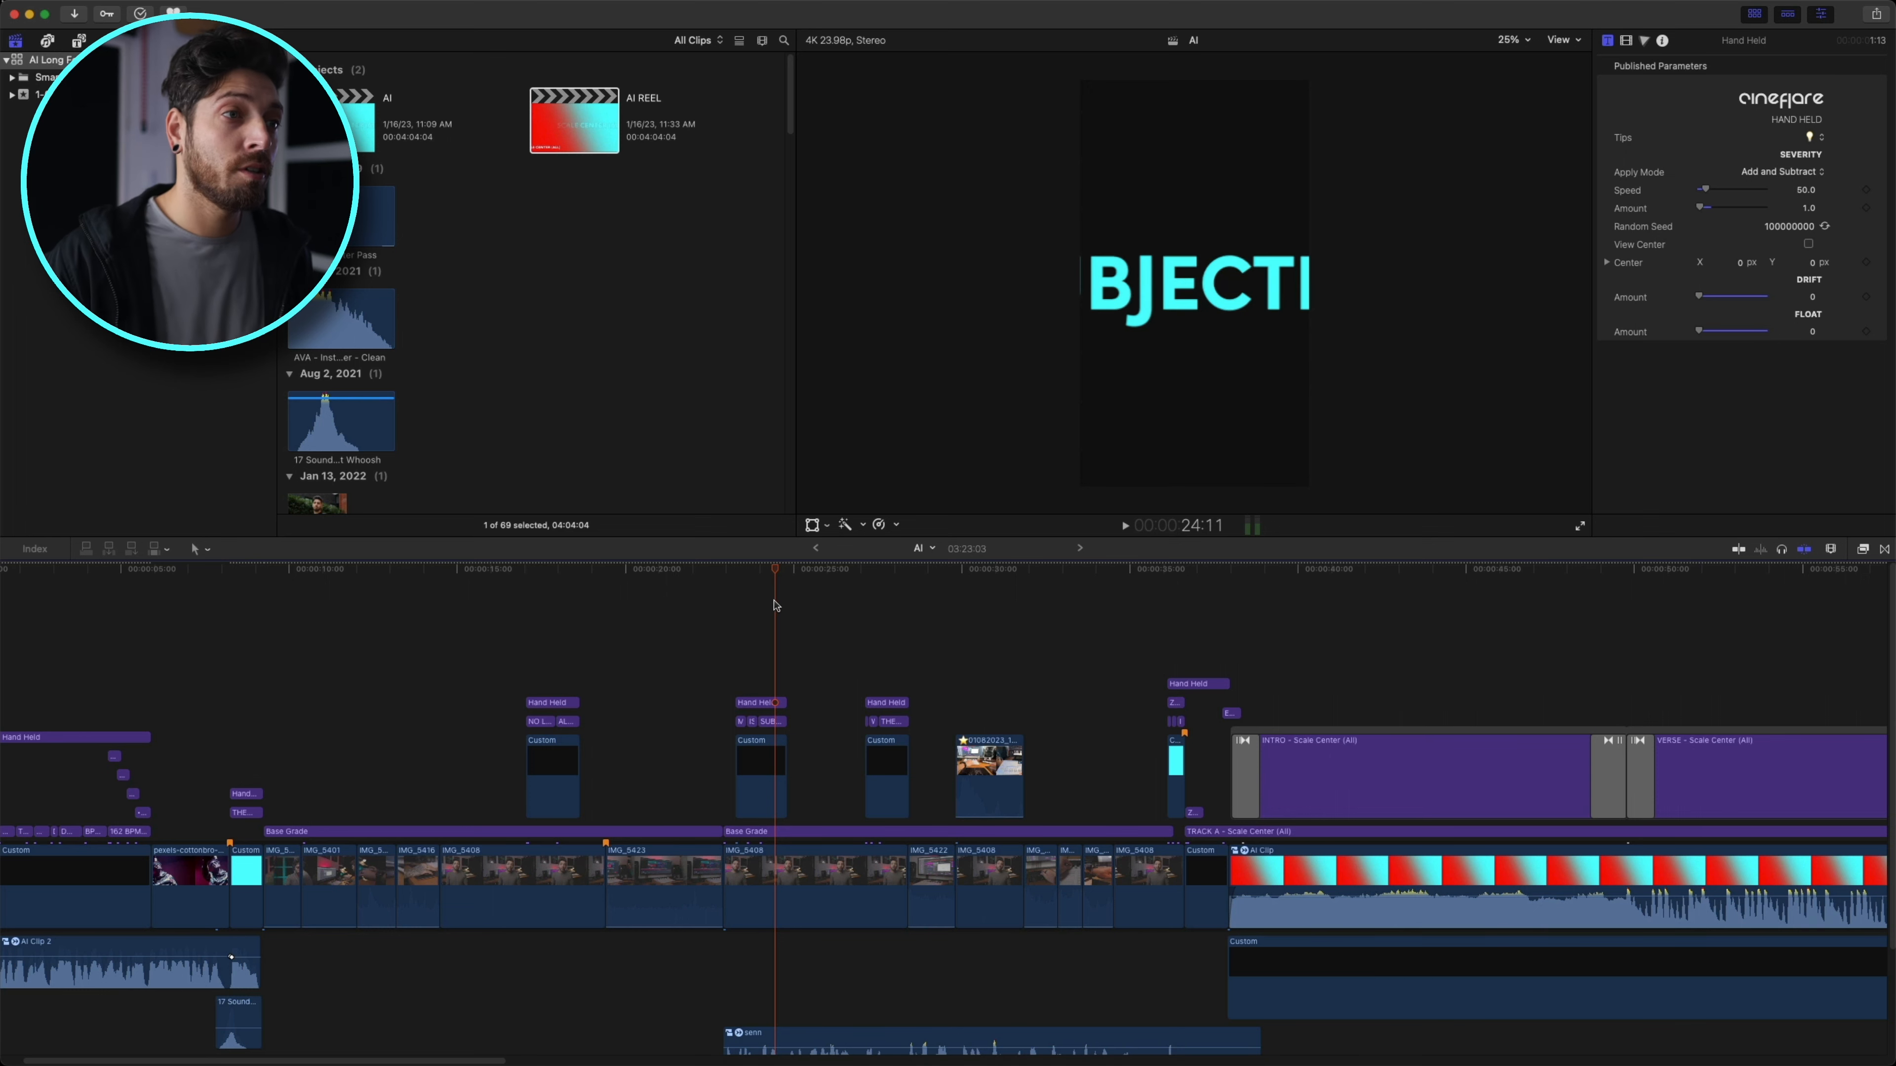
key("space")
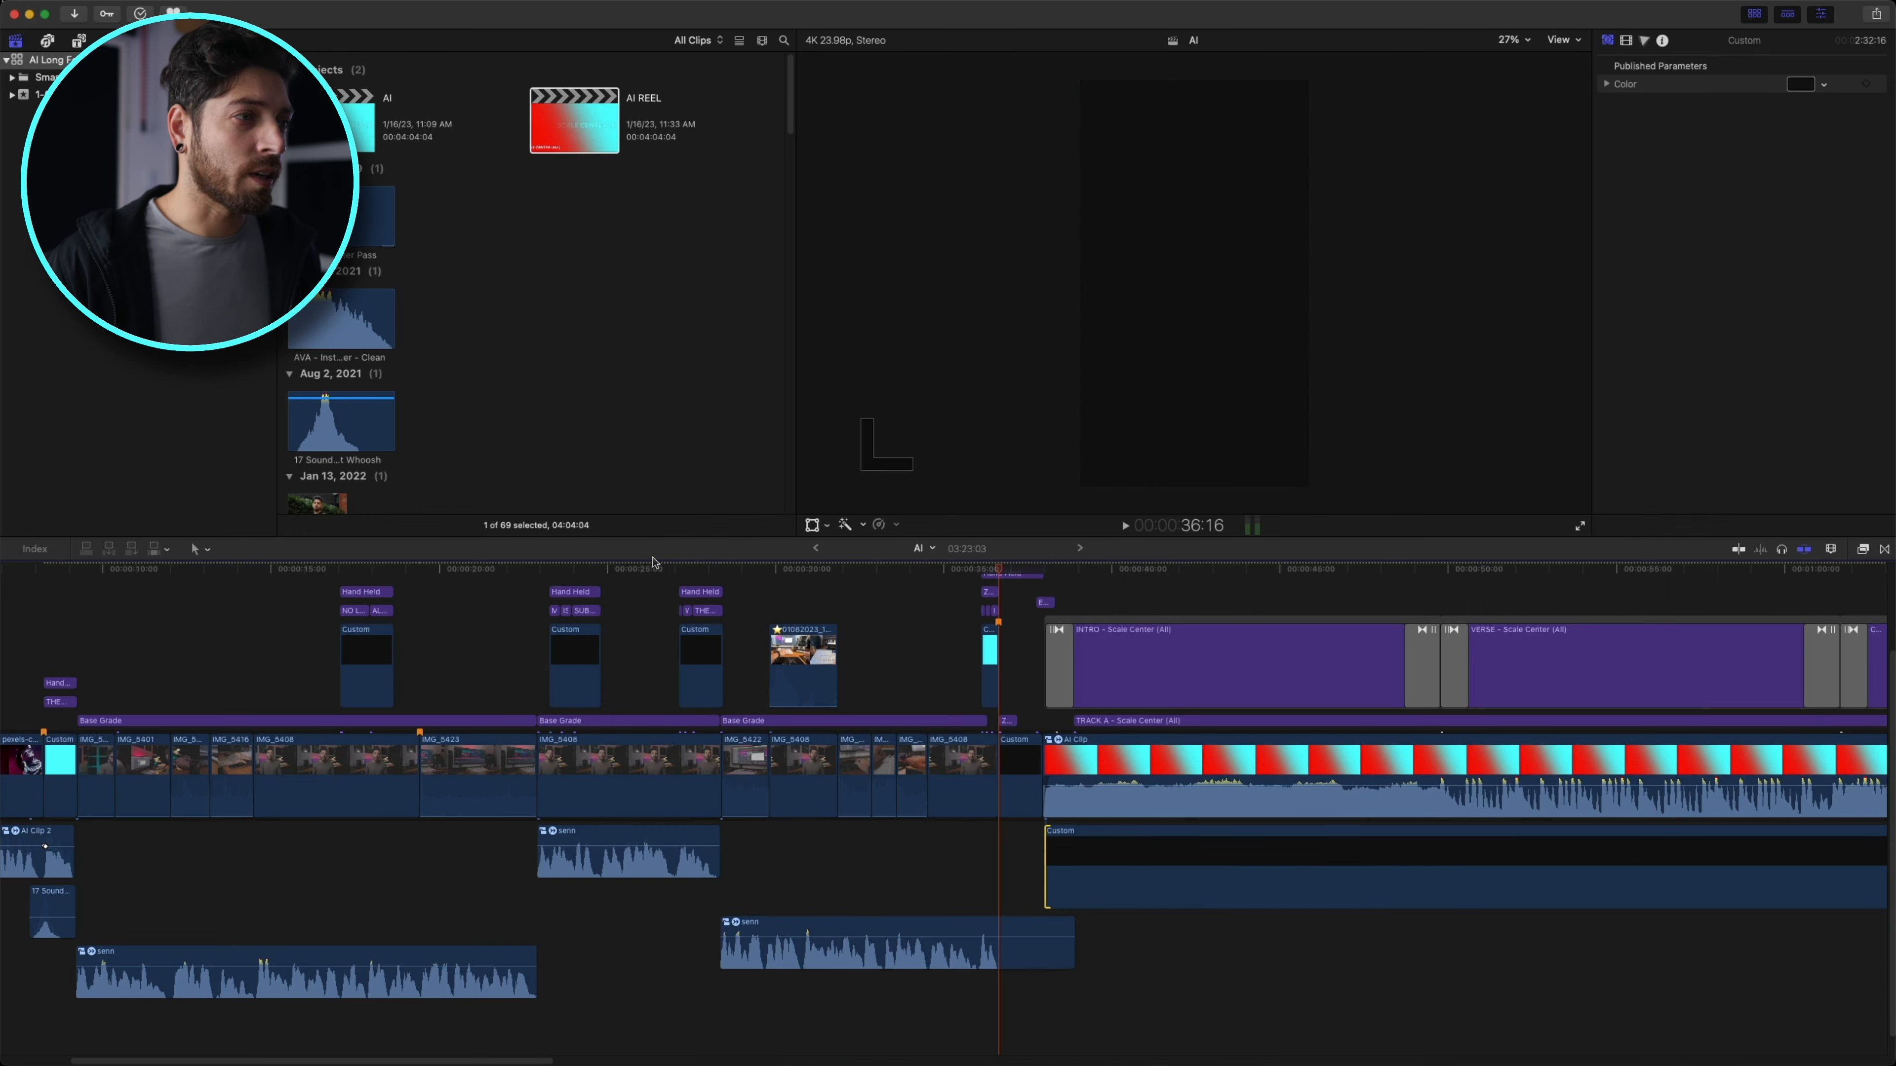
left_click(677, 571)
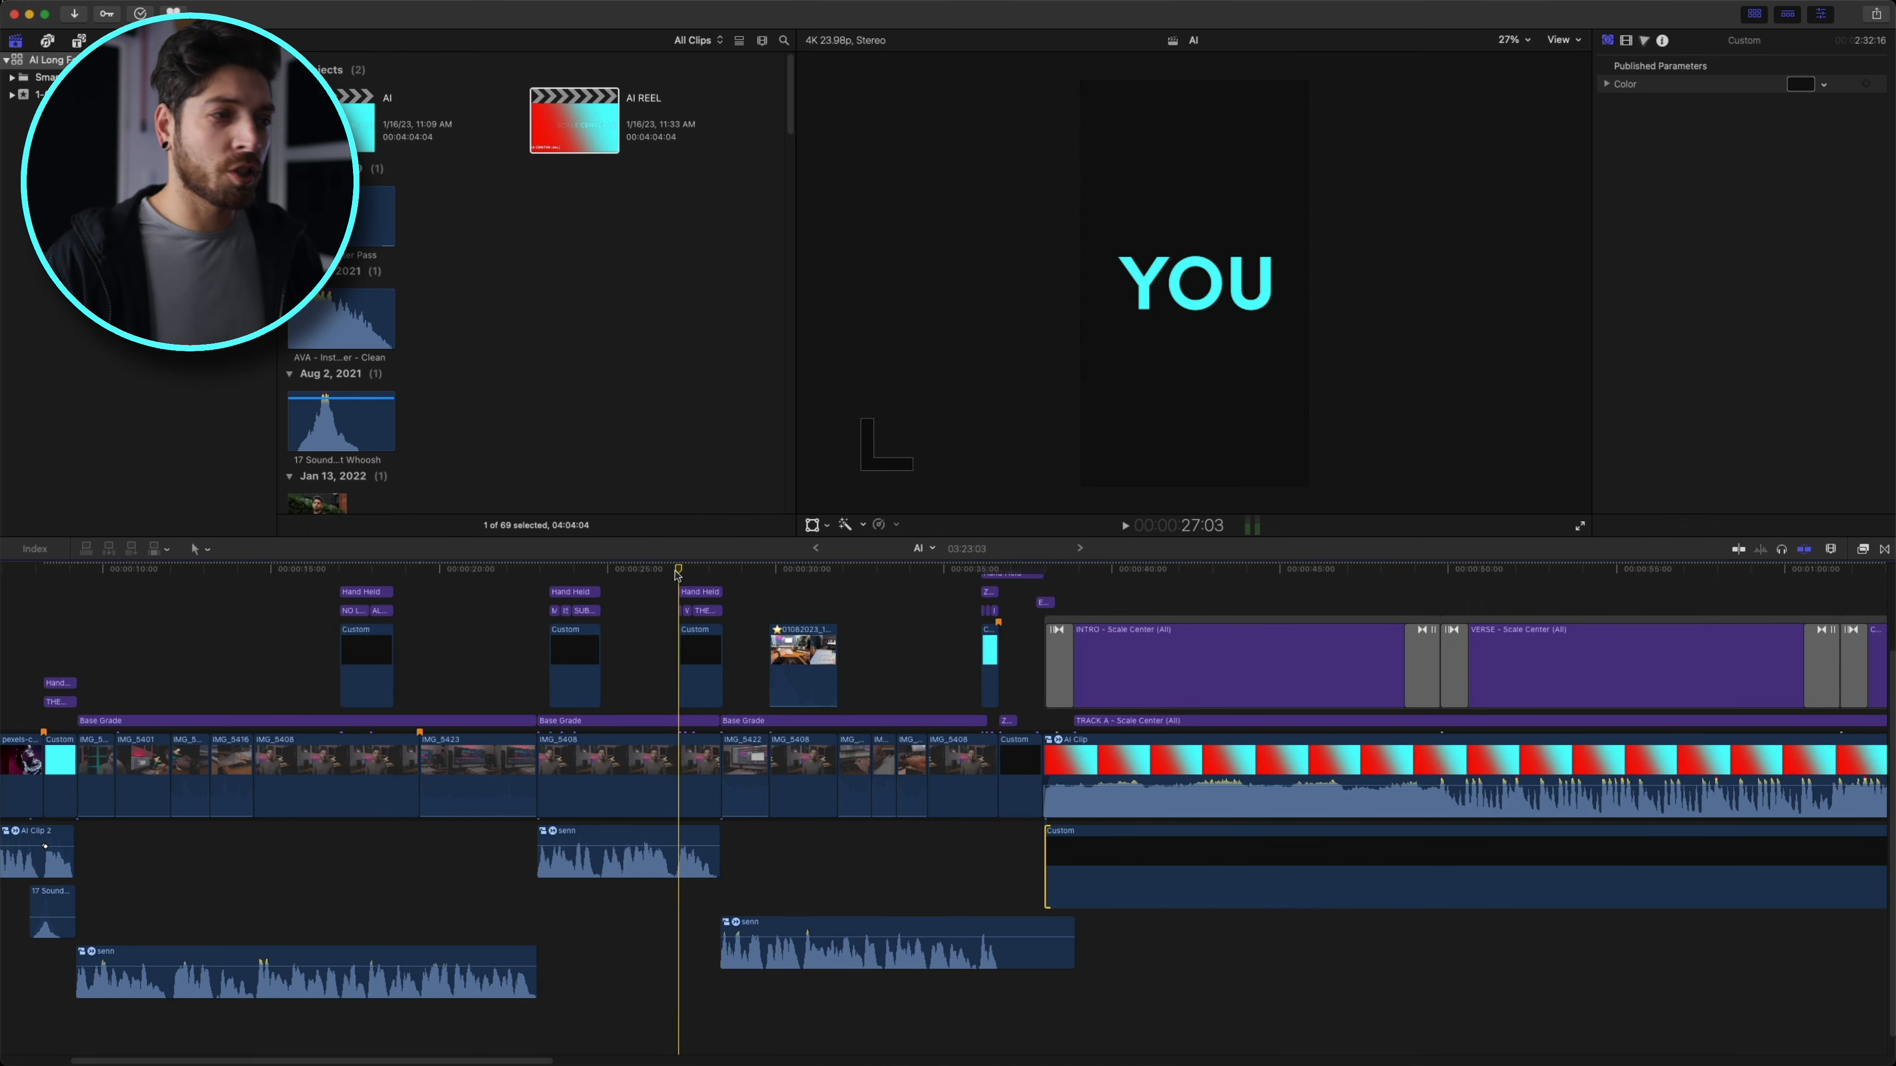
scroll(938, 699, "up", 2)
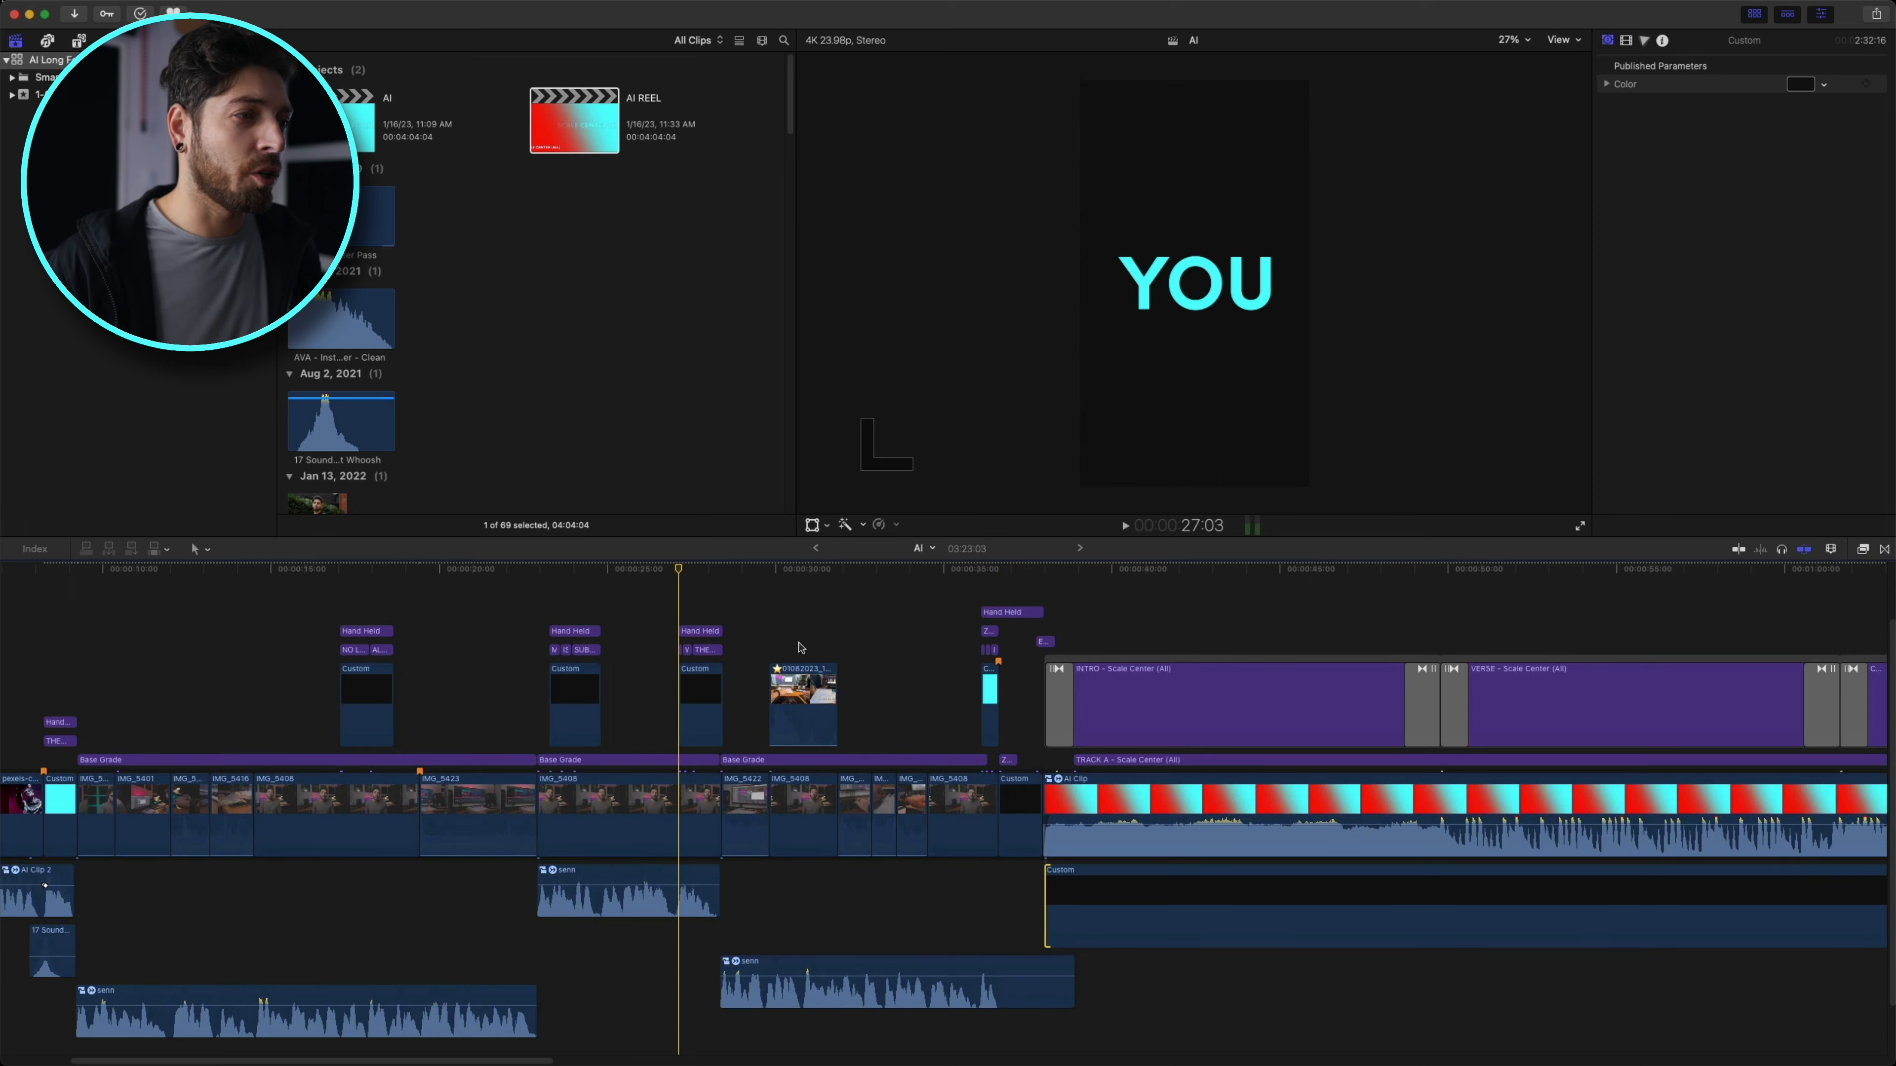
left_click_drag(761, 603, 1020, 1003)
key("Delete")
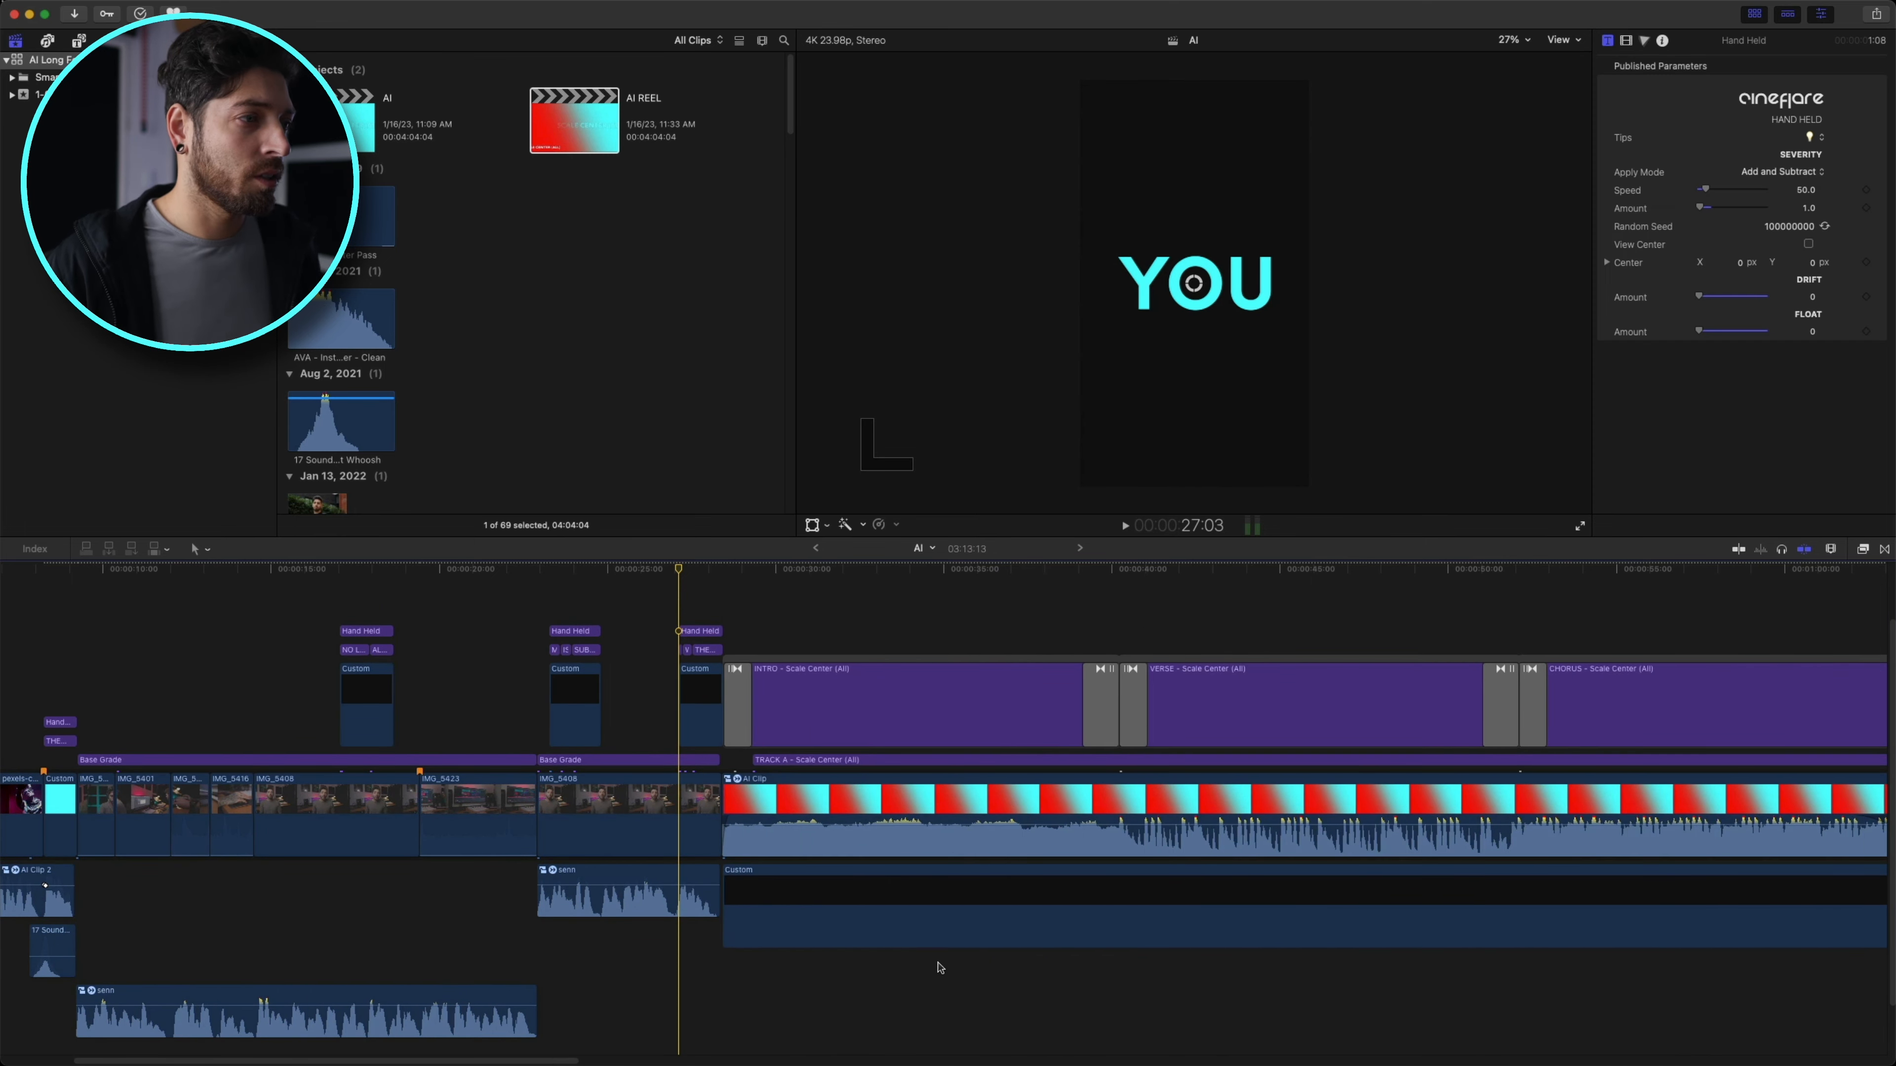
- Play across the cut into the AI Clip and locate the boundary between the INTRO and VERSE titles at 40:05
key("space")
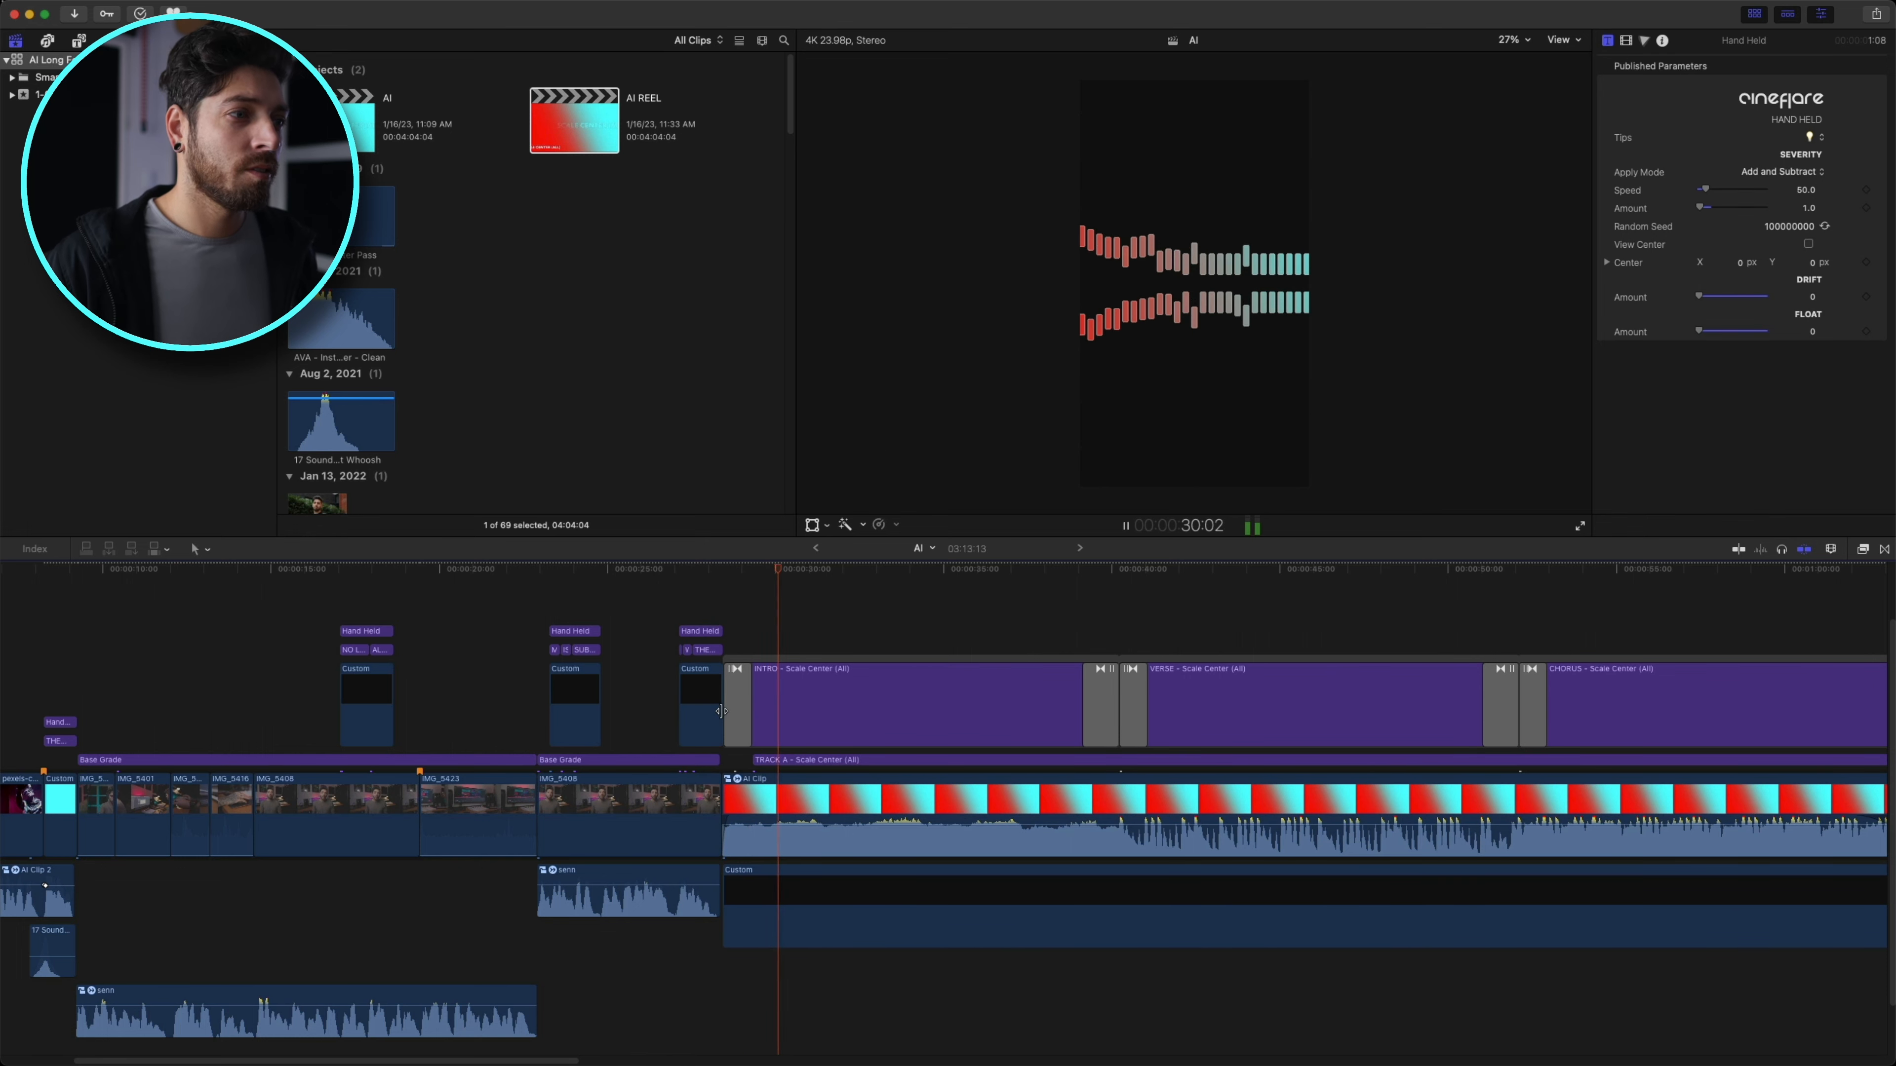
key("space")
left_click(987, 689)
key("super+minus")
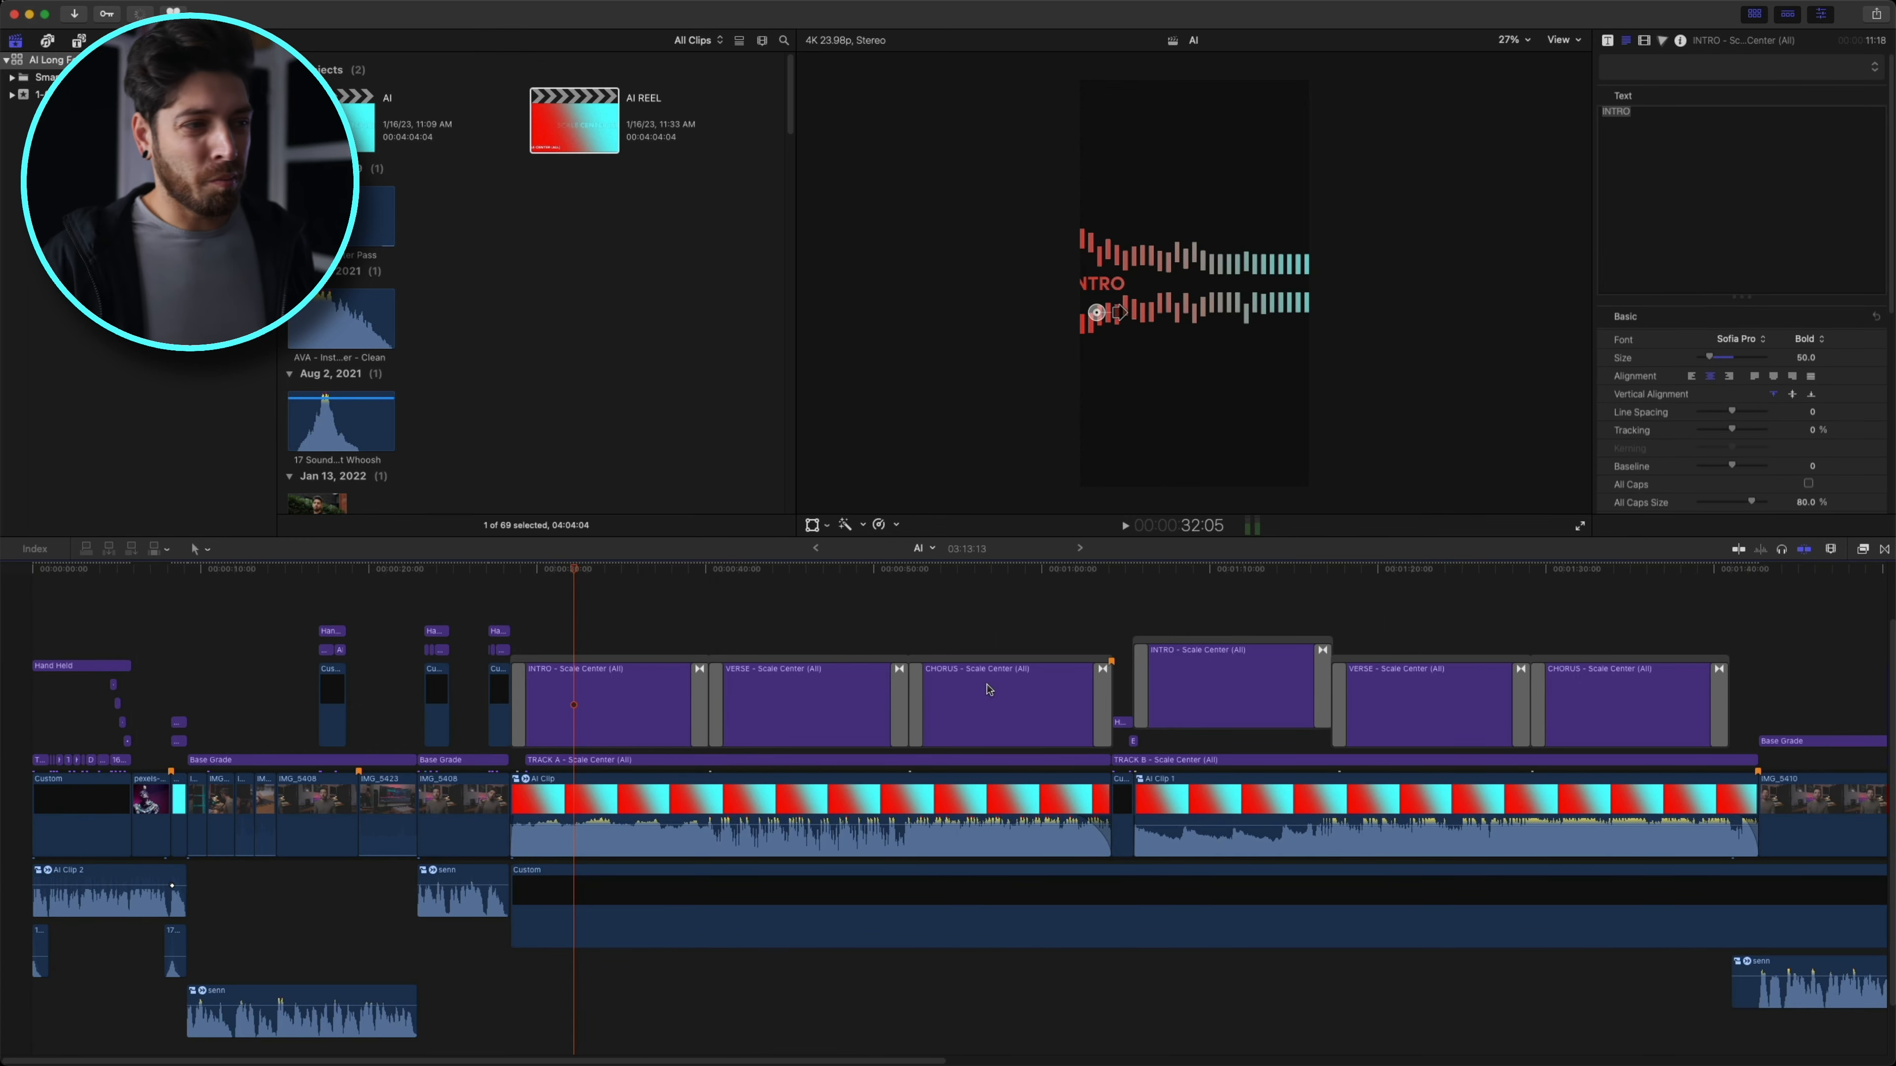
left_click_drag(544, 568, 742, 659)
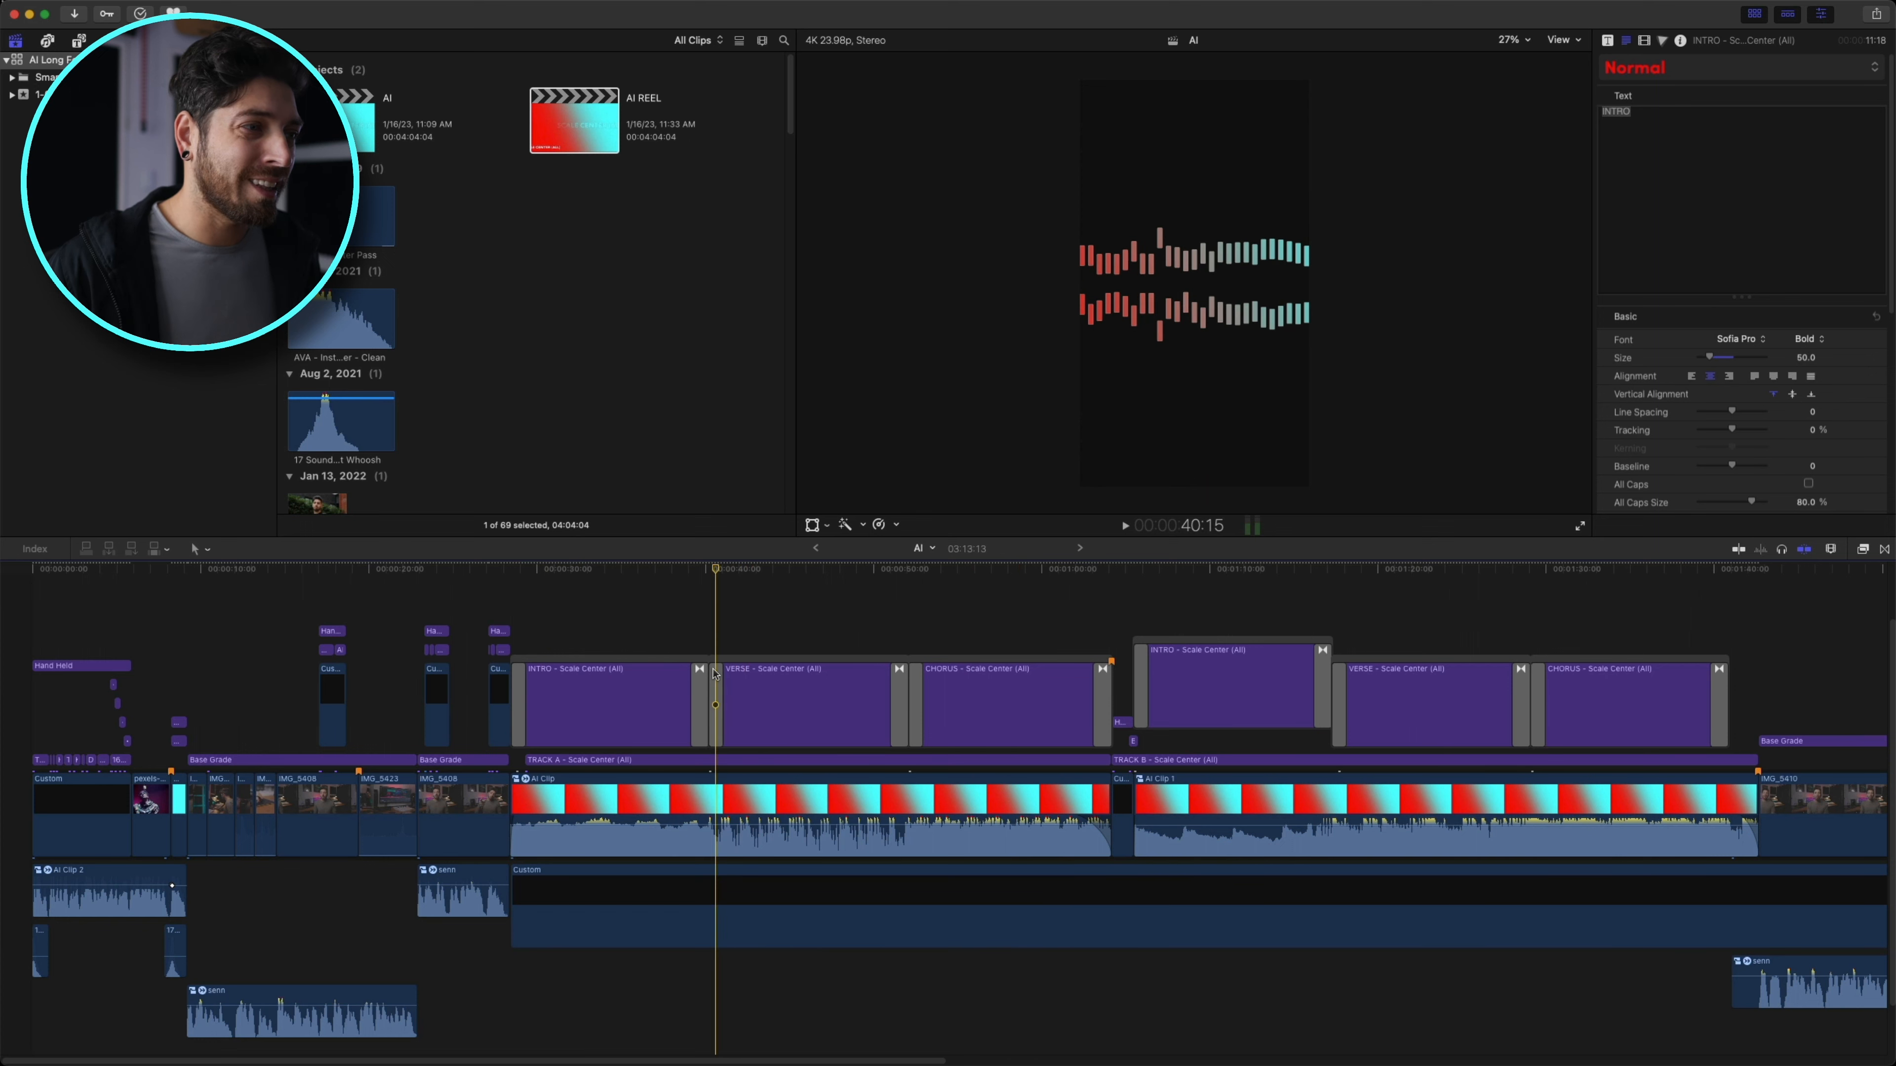
left_click(707, 691)
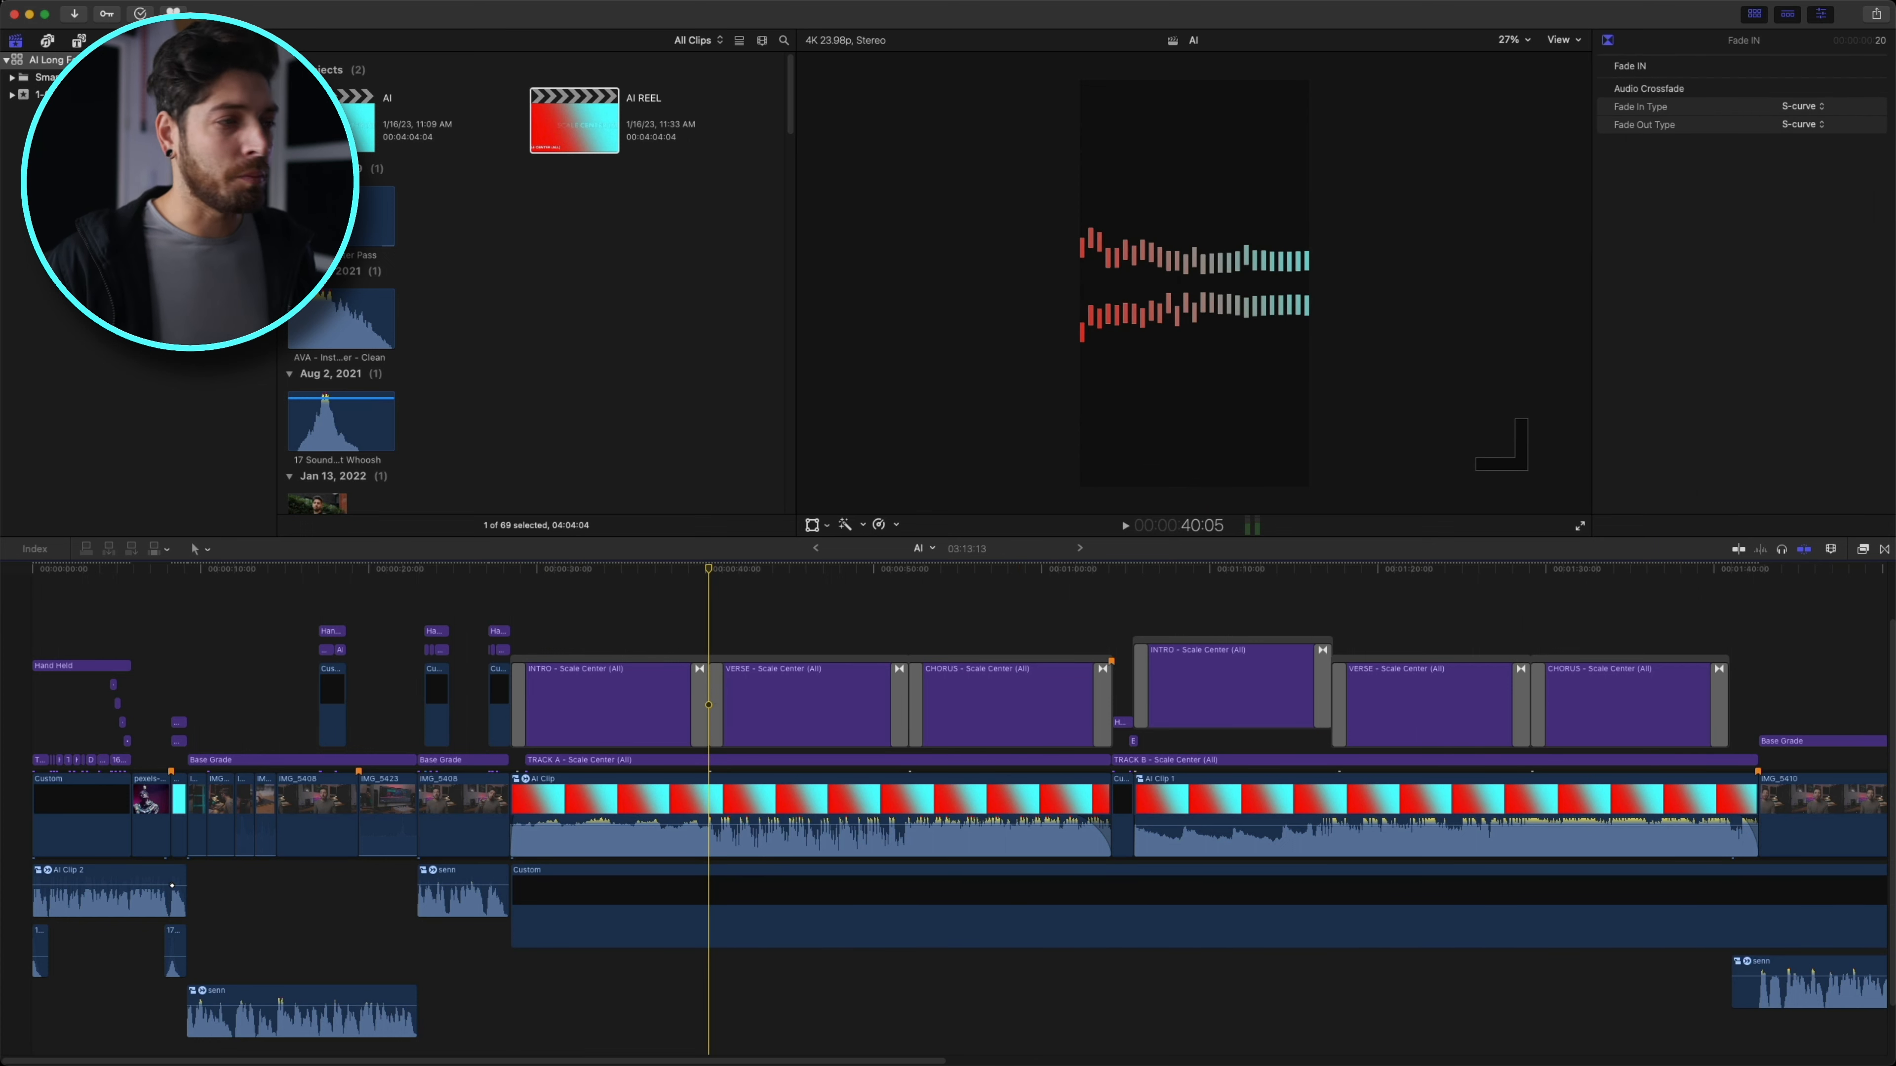
- Split the AI Clip and Custom background at 40:05 and delete the part before it with the INTRO and TRACK A titles
scroll(784, 736, "down", 2)
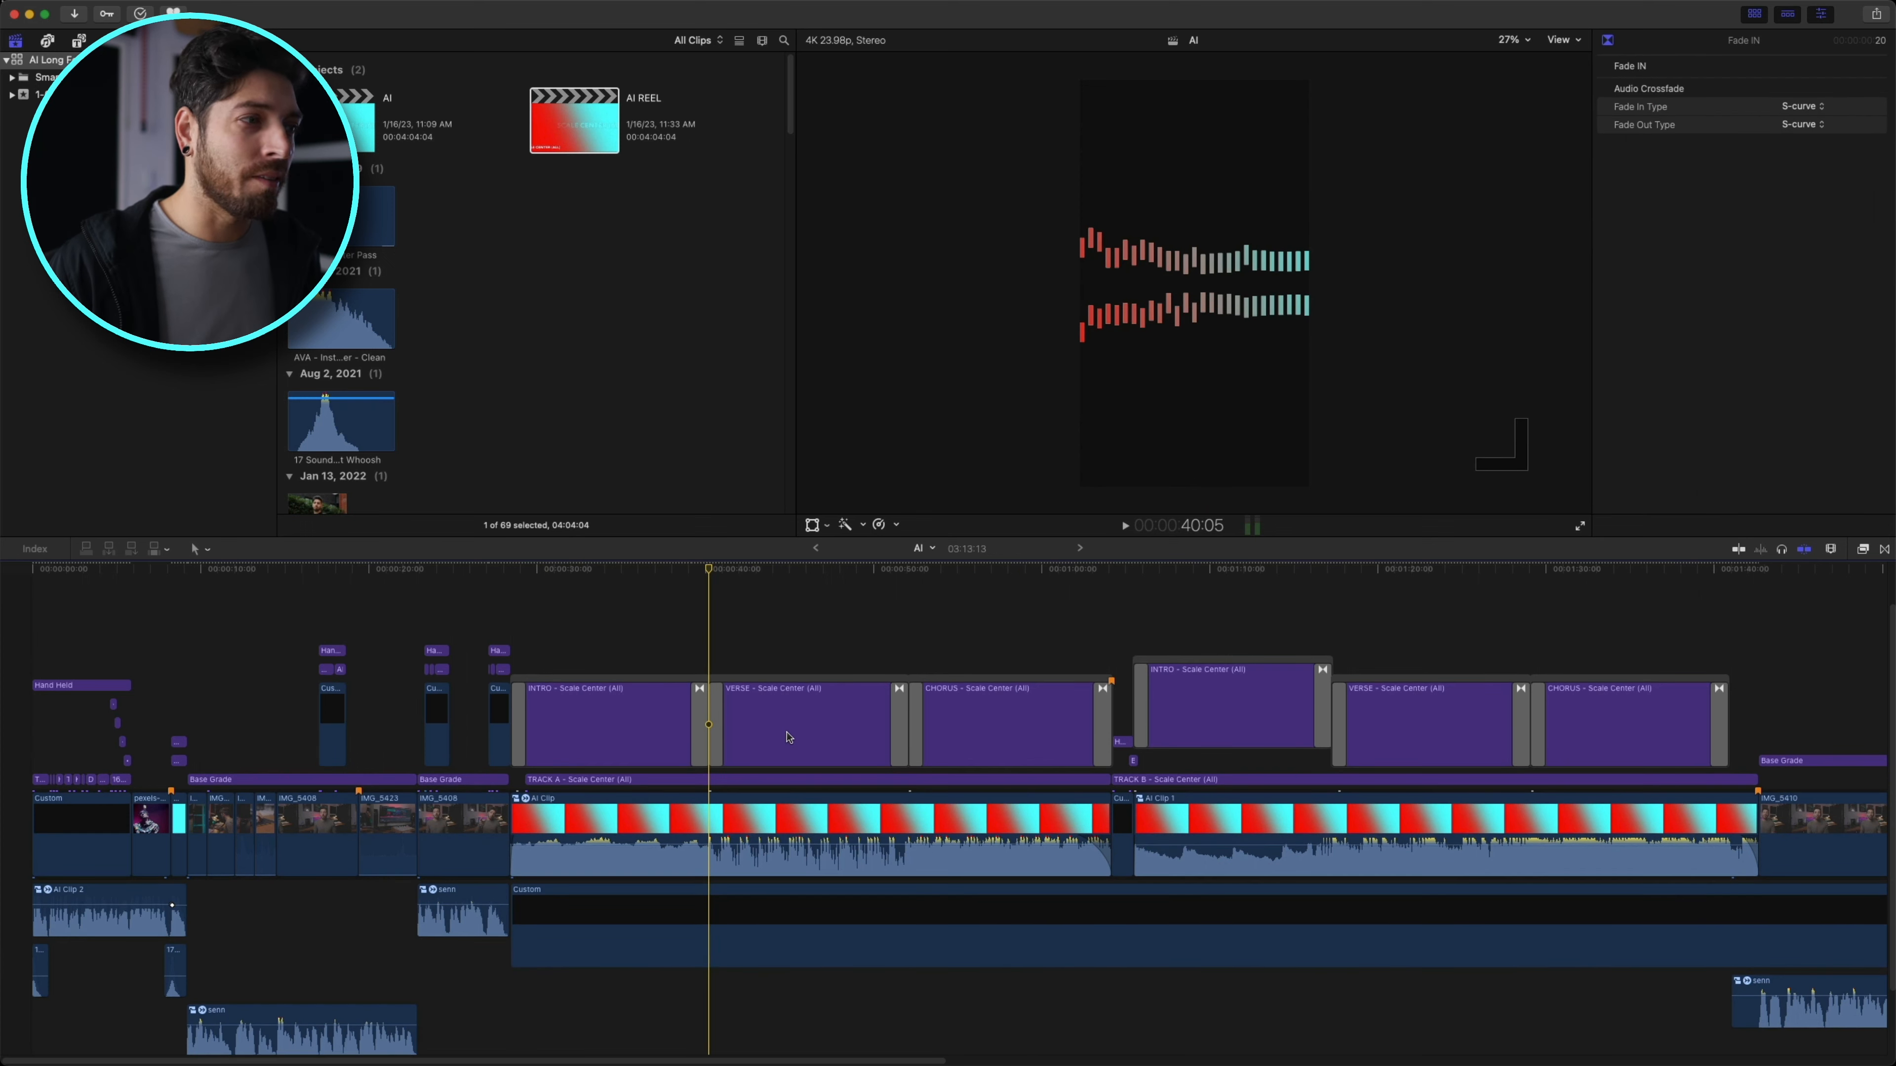
left_click_drag(656, 992, 636, 717)
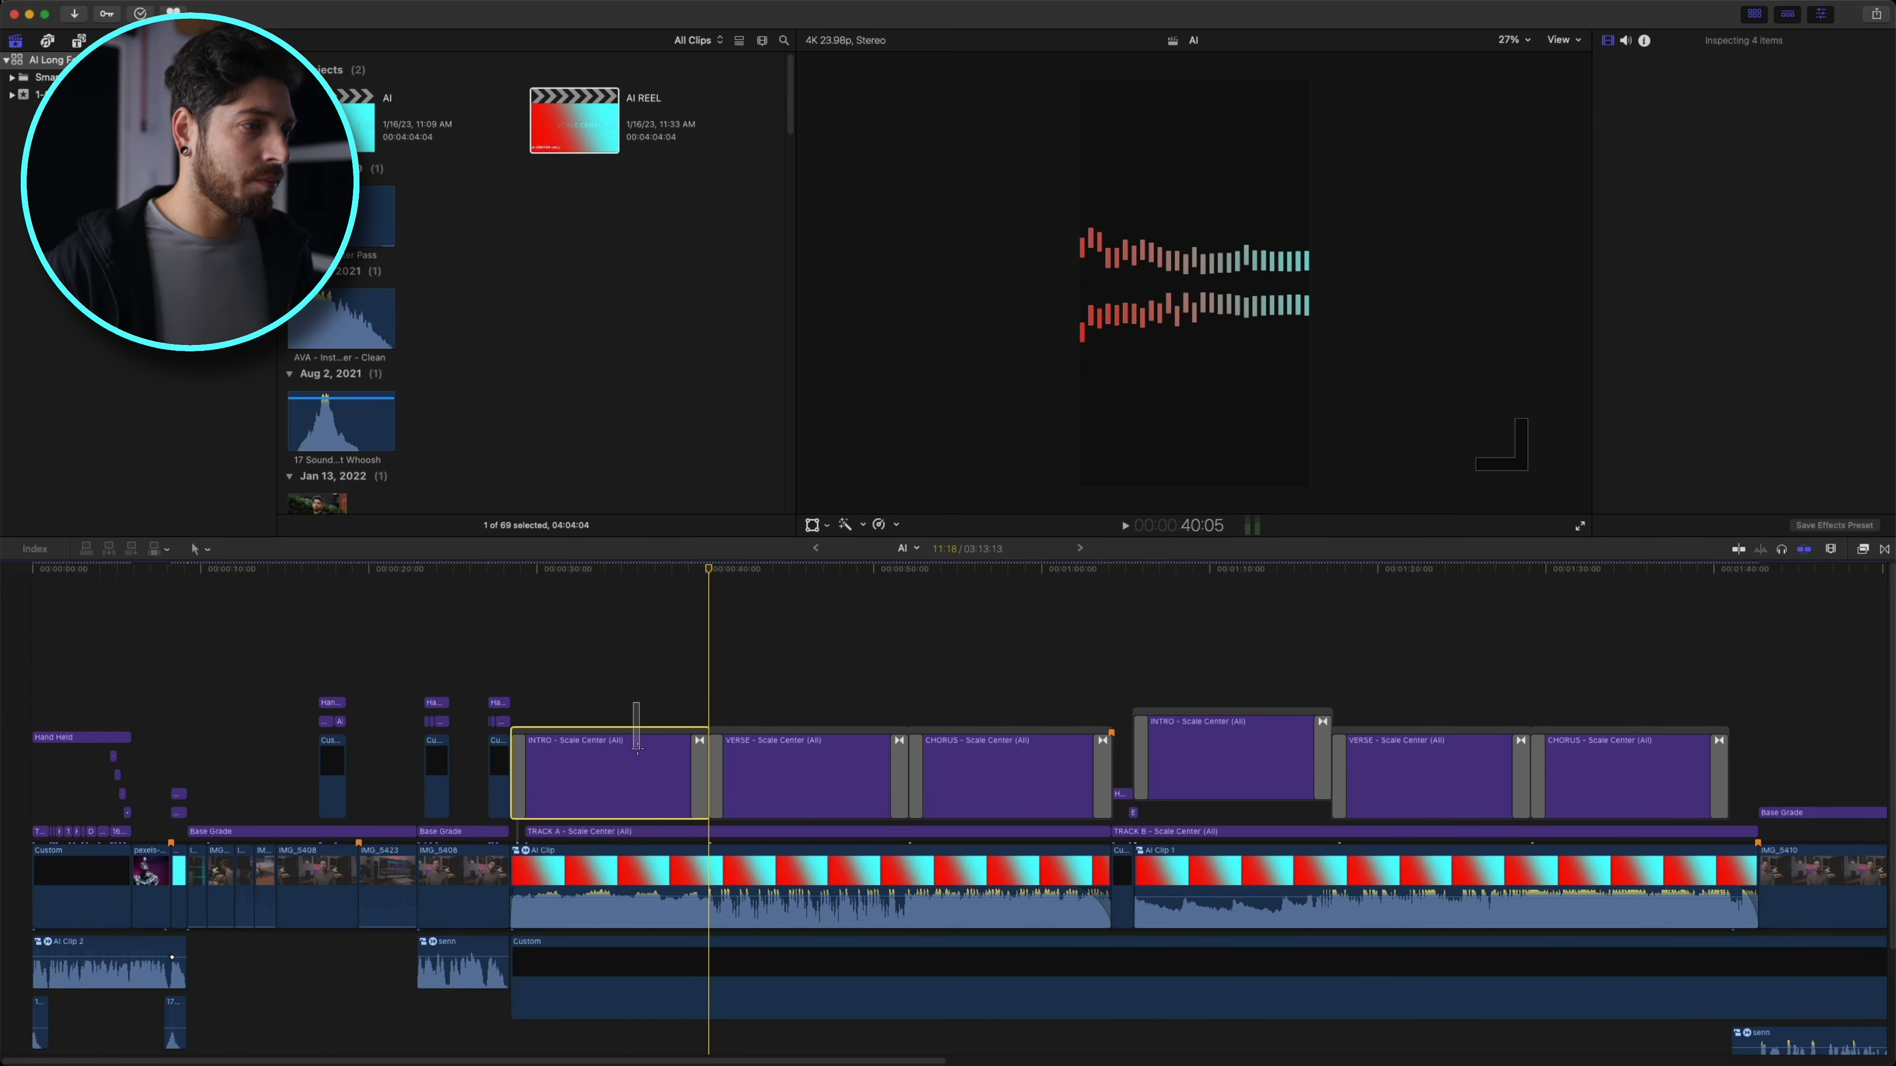
left_click(633, 1022)
left_click_drag(626, 1045, 622, 851)
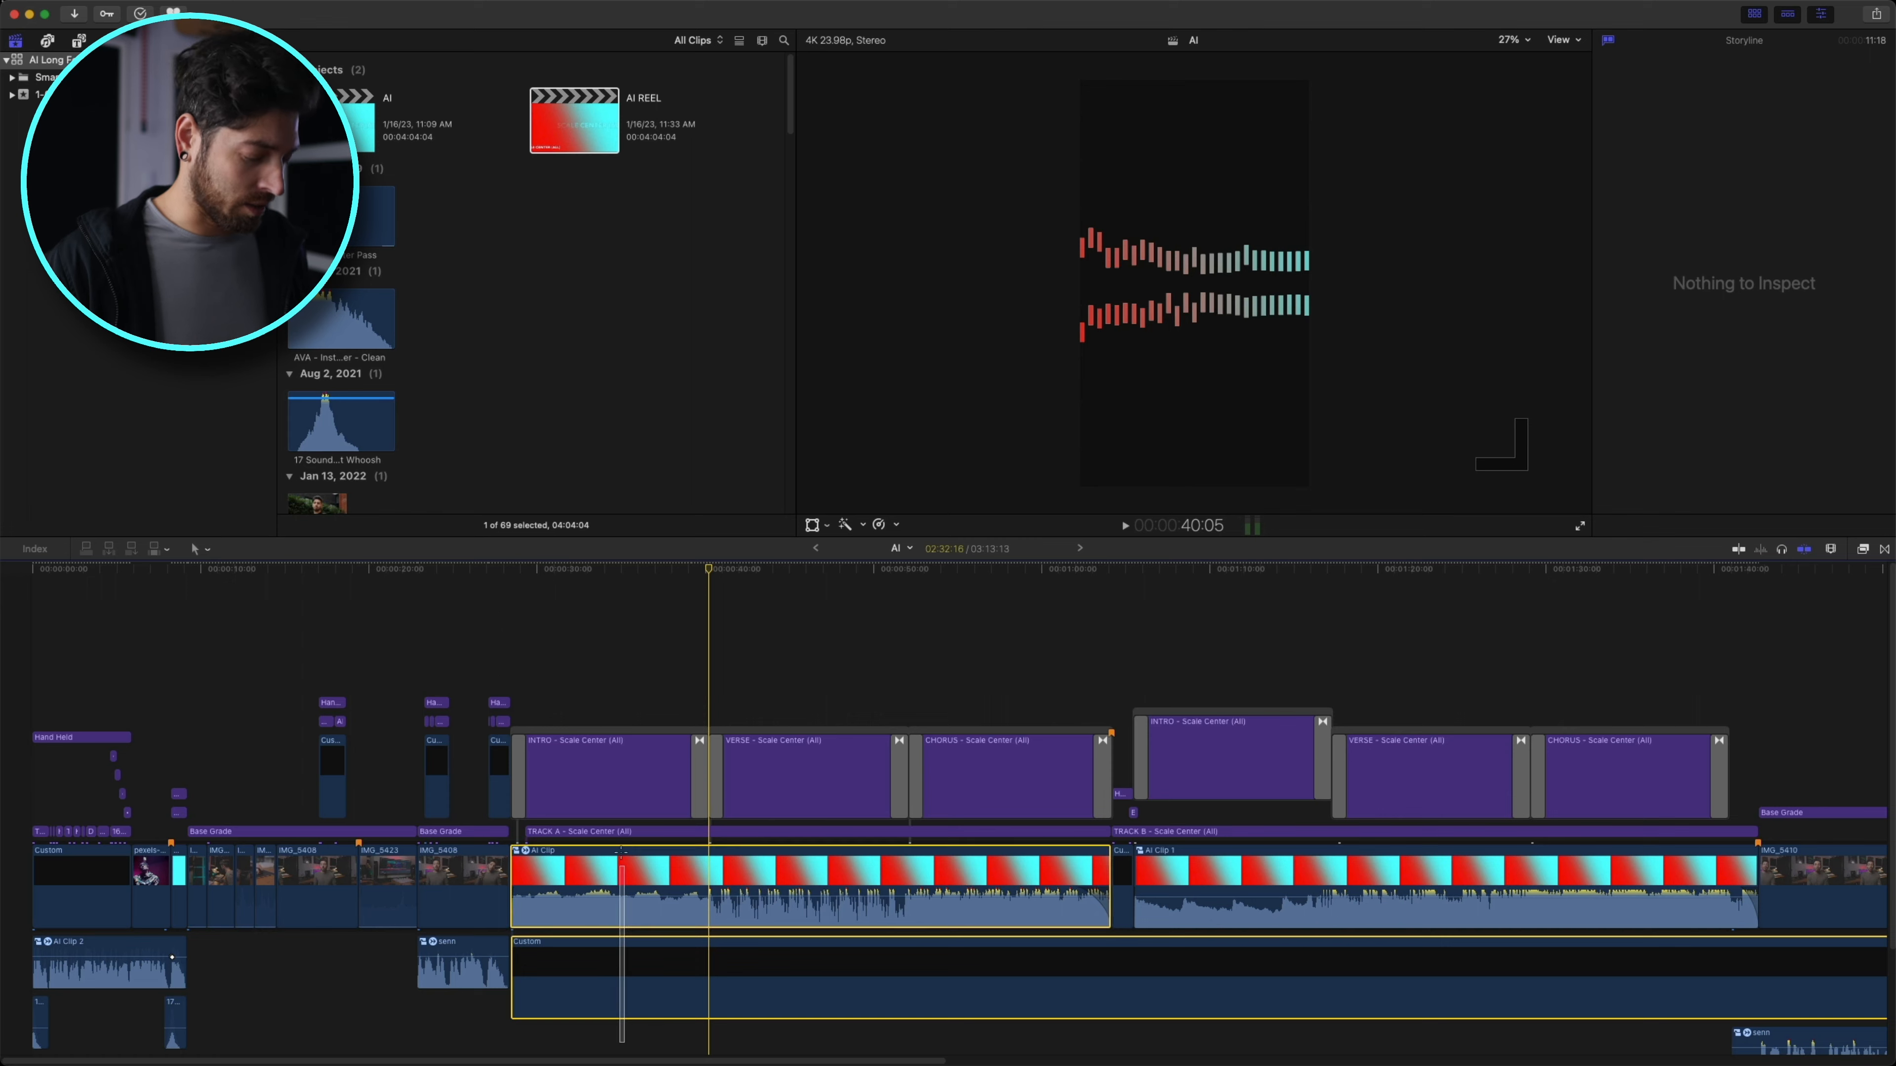
key("super+b")
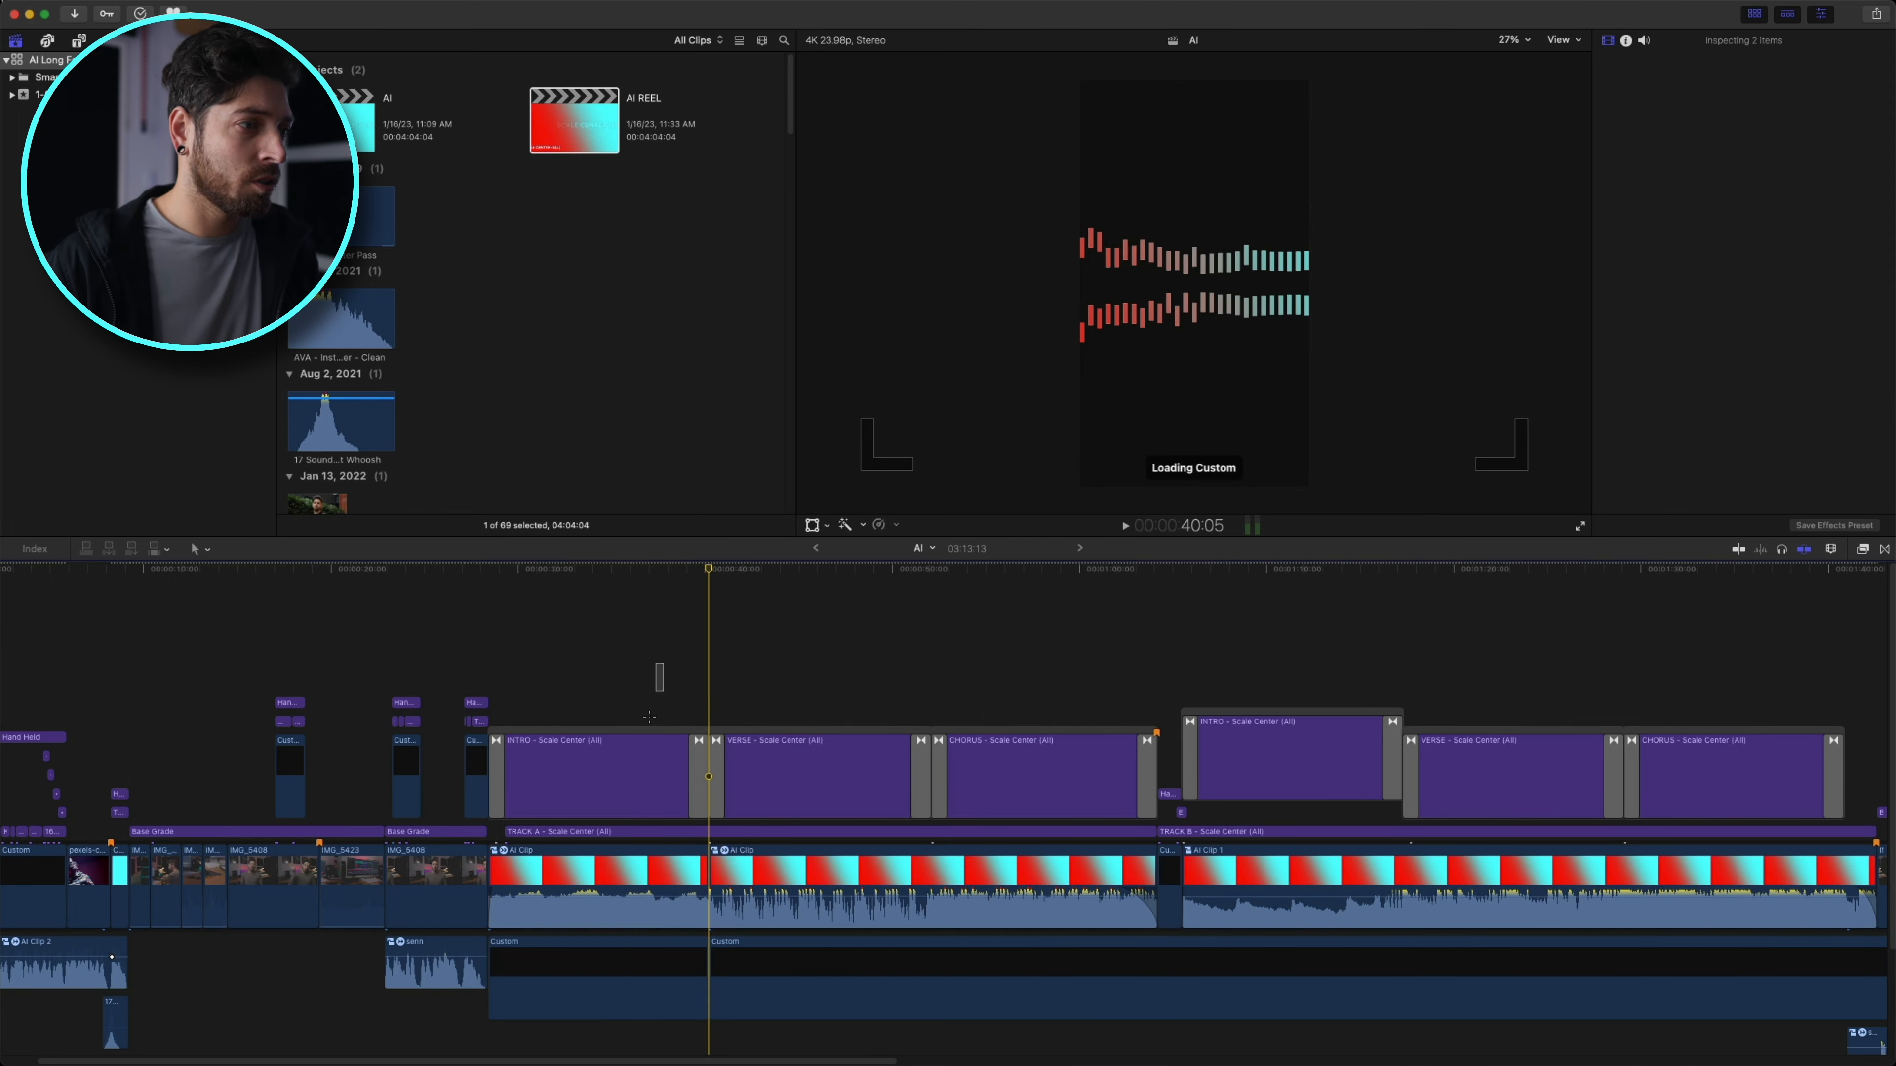
left_click_drag(672, 670, 584, 999)
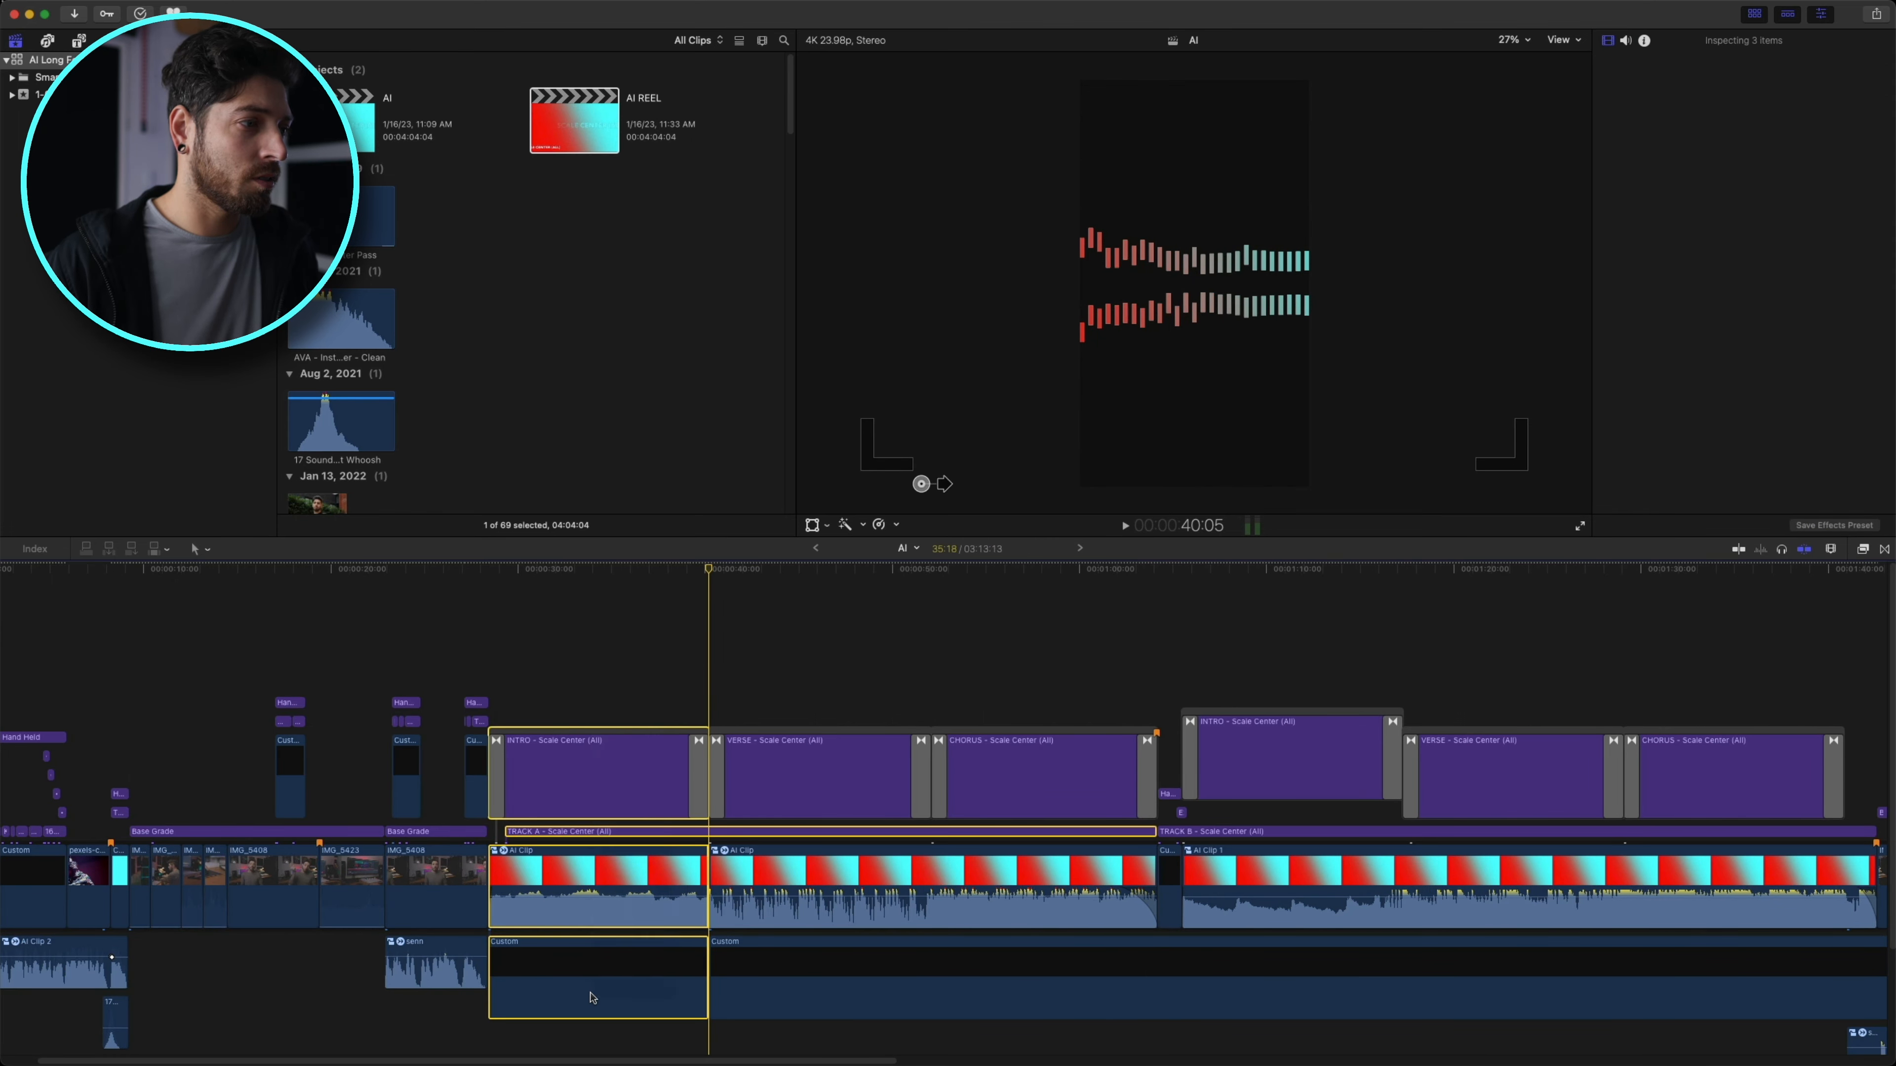
key("BackSpace")
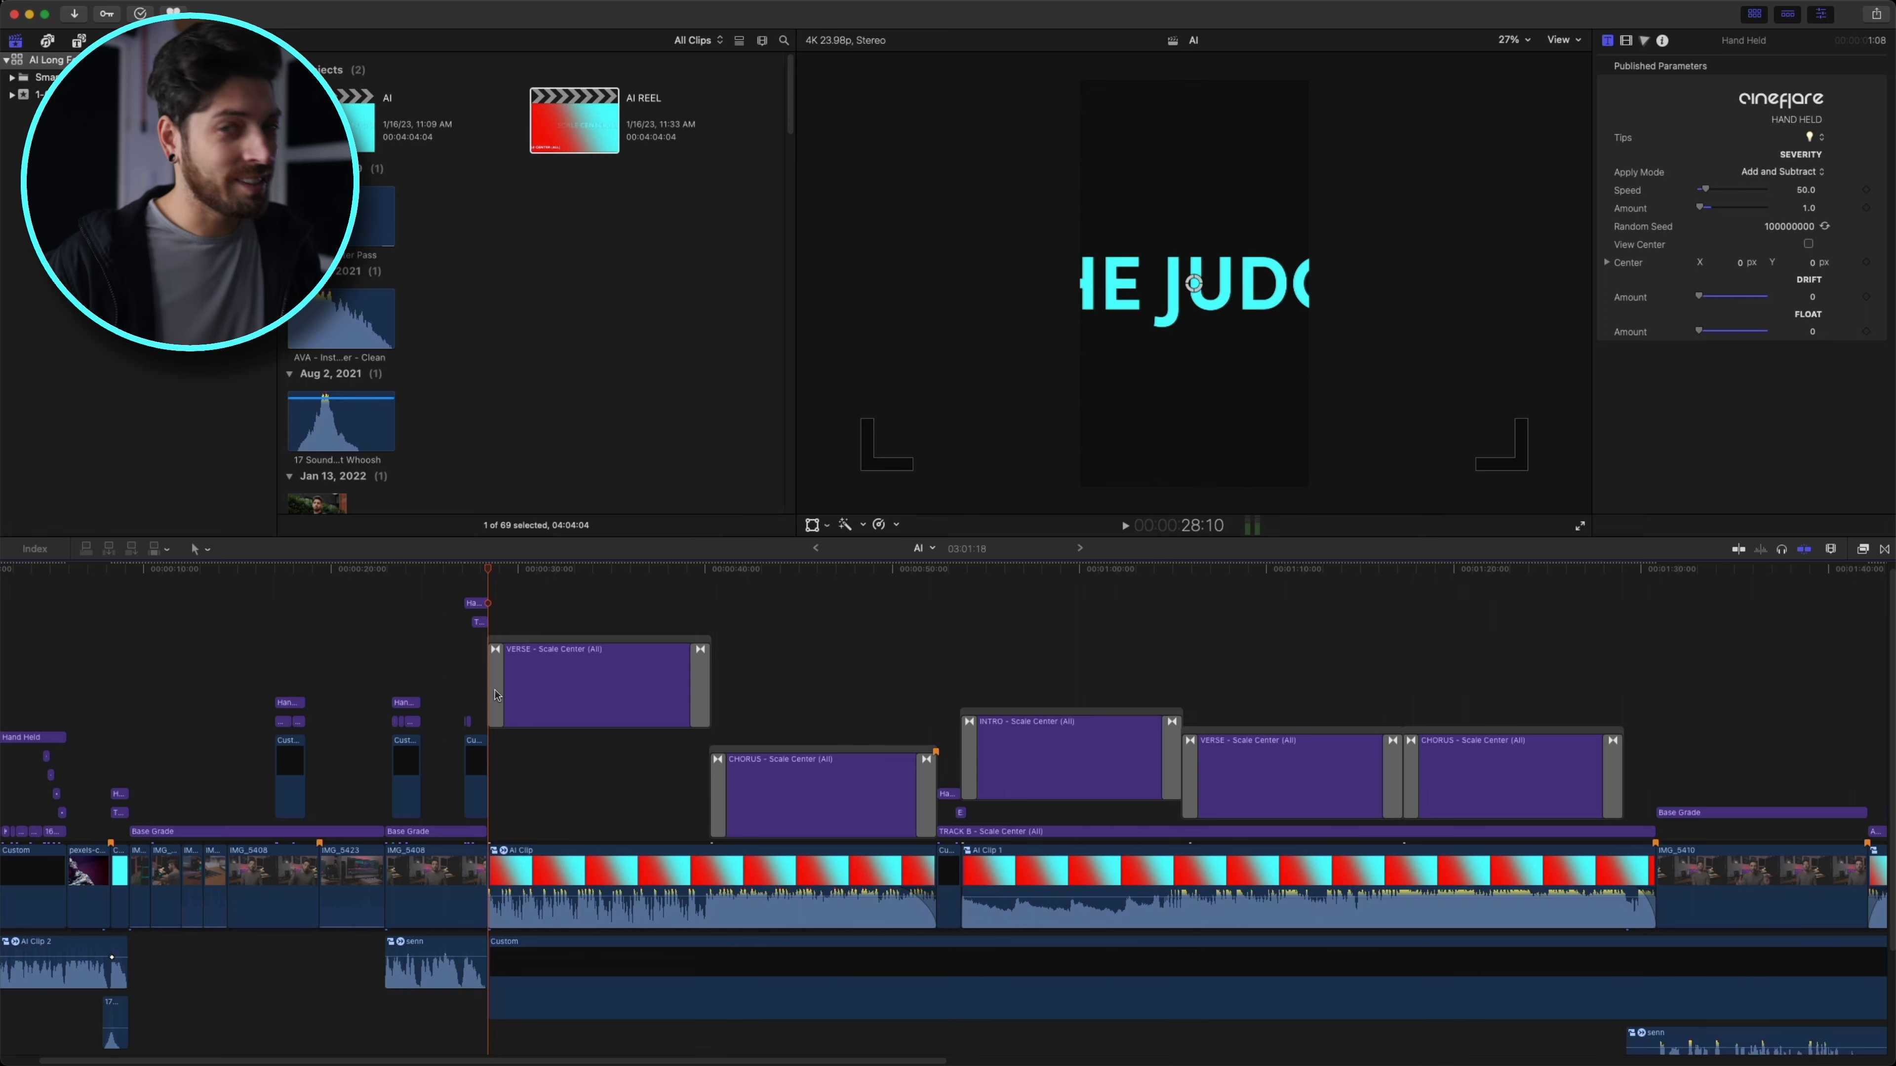
- Play the new transition into the VERSE section, and review the end of the CHORUS through the TRACK B title card
key("super+equal")
scroll(525, 792, "left", 8)
left_click(1108, 698)
key("space")
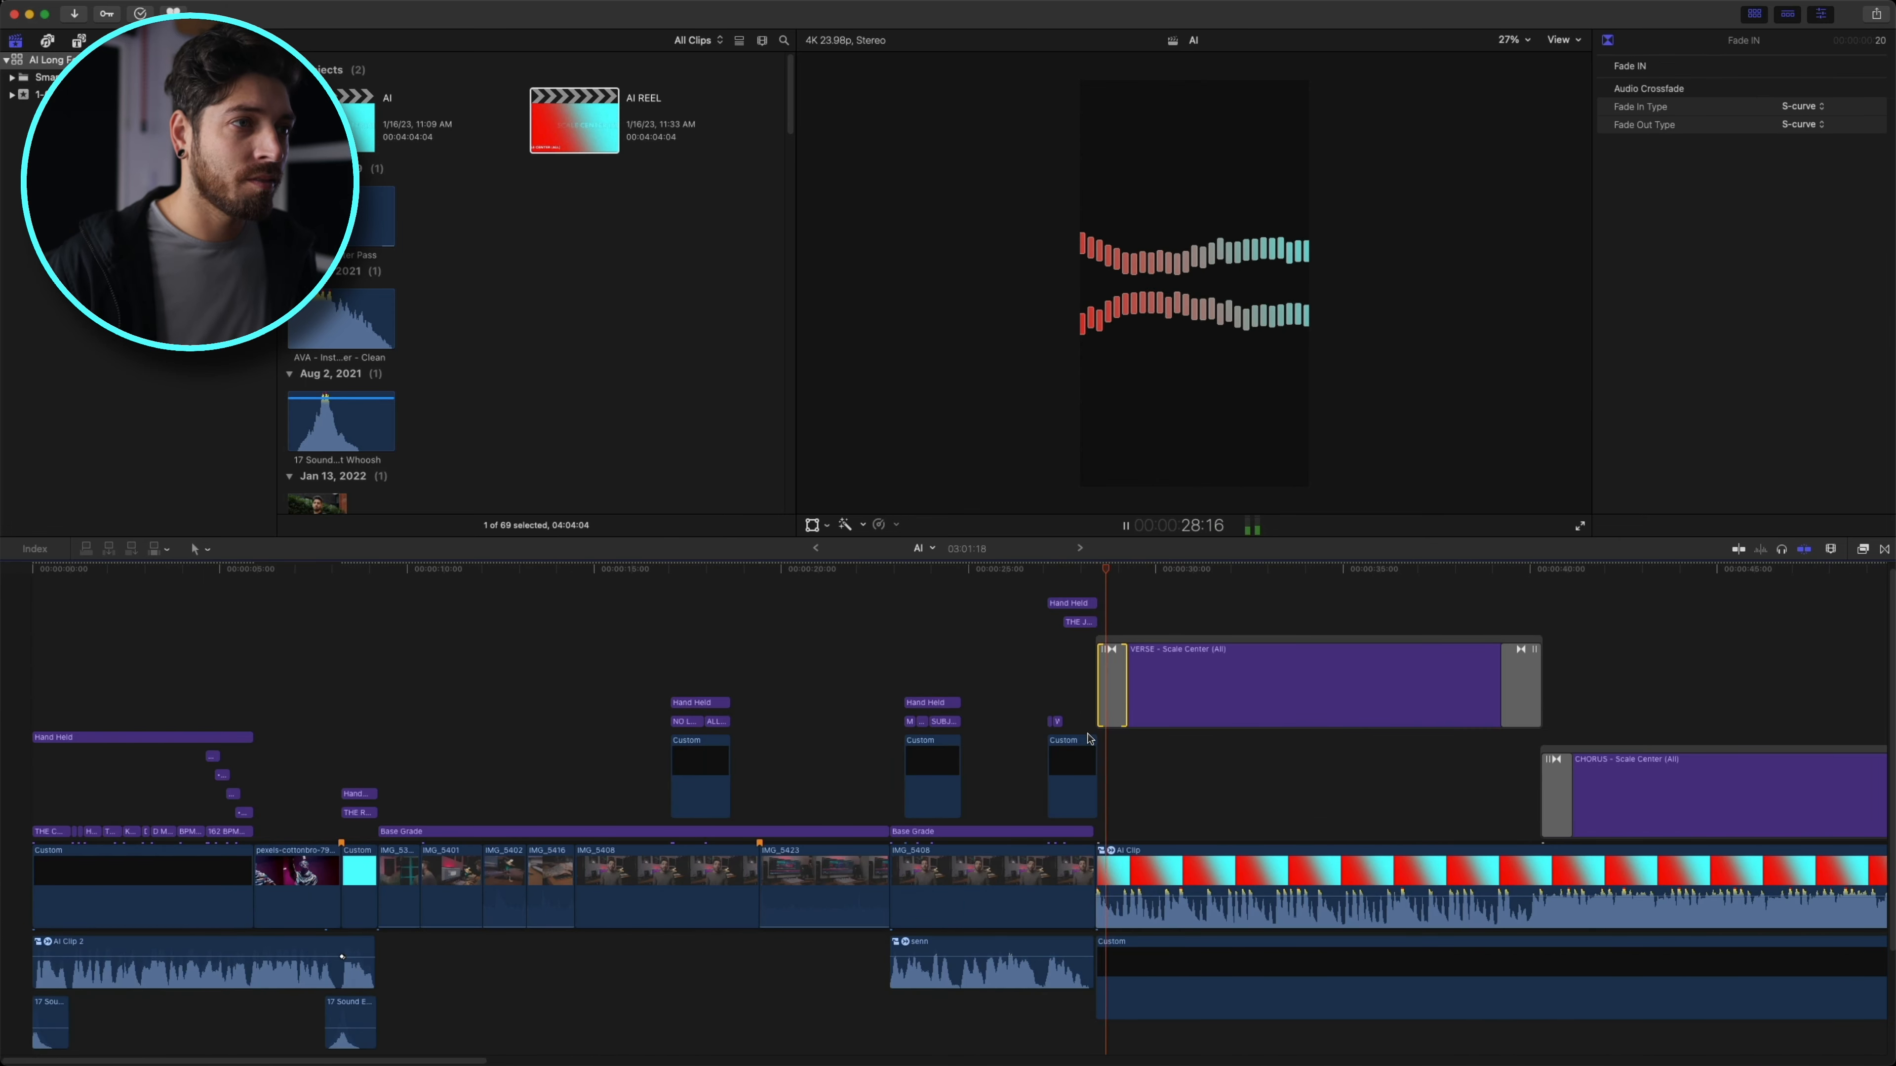
scroll(1325, 755, "right", 6)
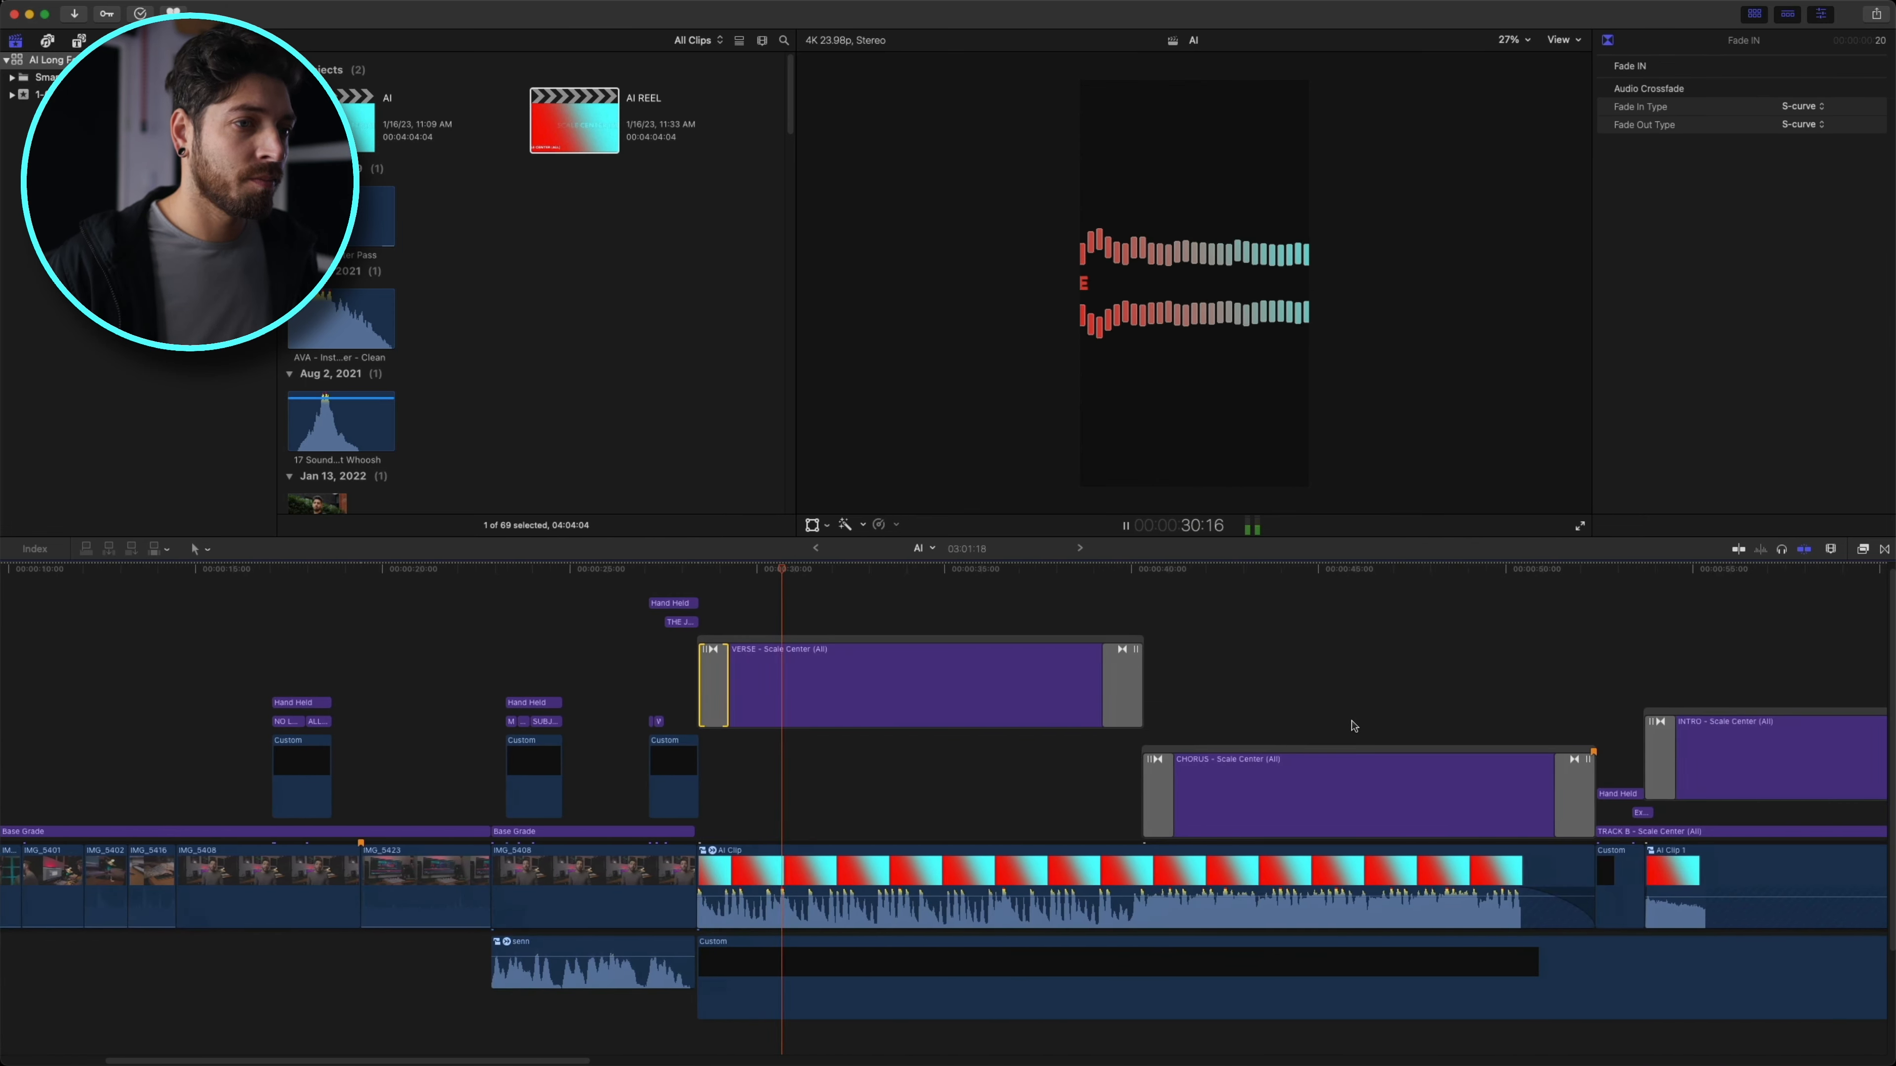
scroll(1354, 725, "right", 1)
left_click(1470, 571)
scroll(1185, 880, "right", 1)
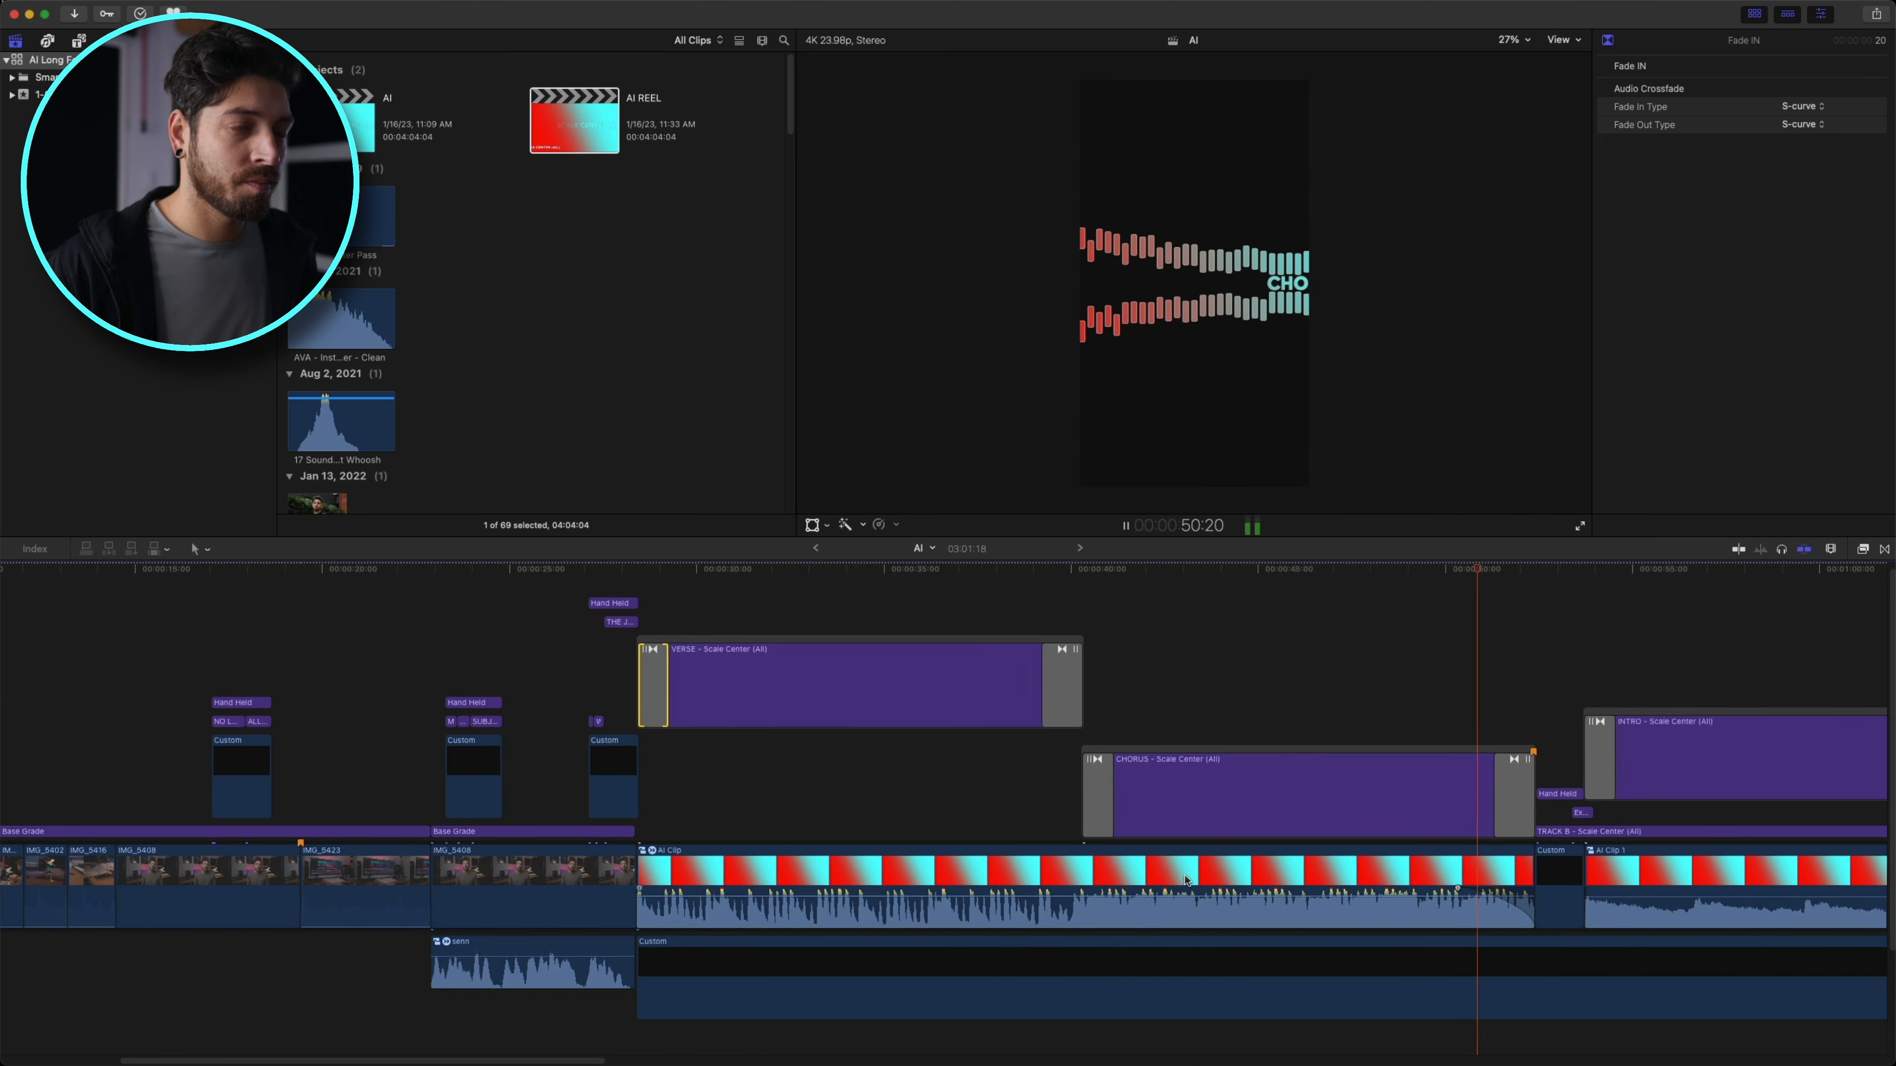
scroll(1185, 881, "right", 7)
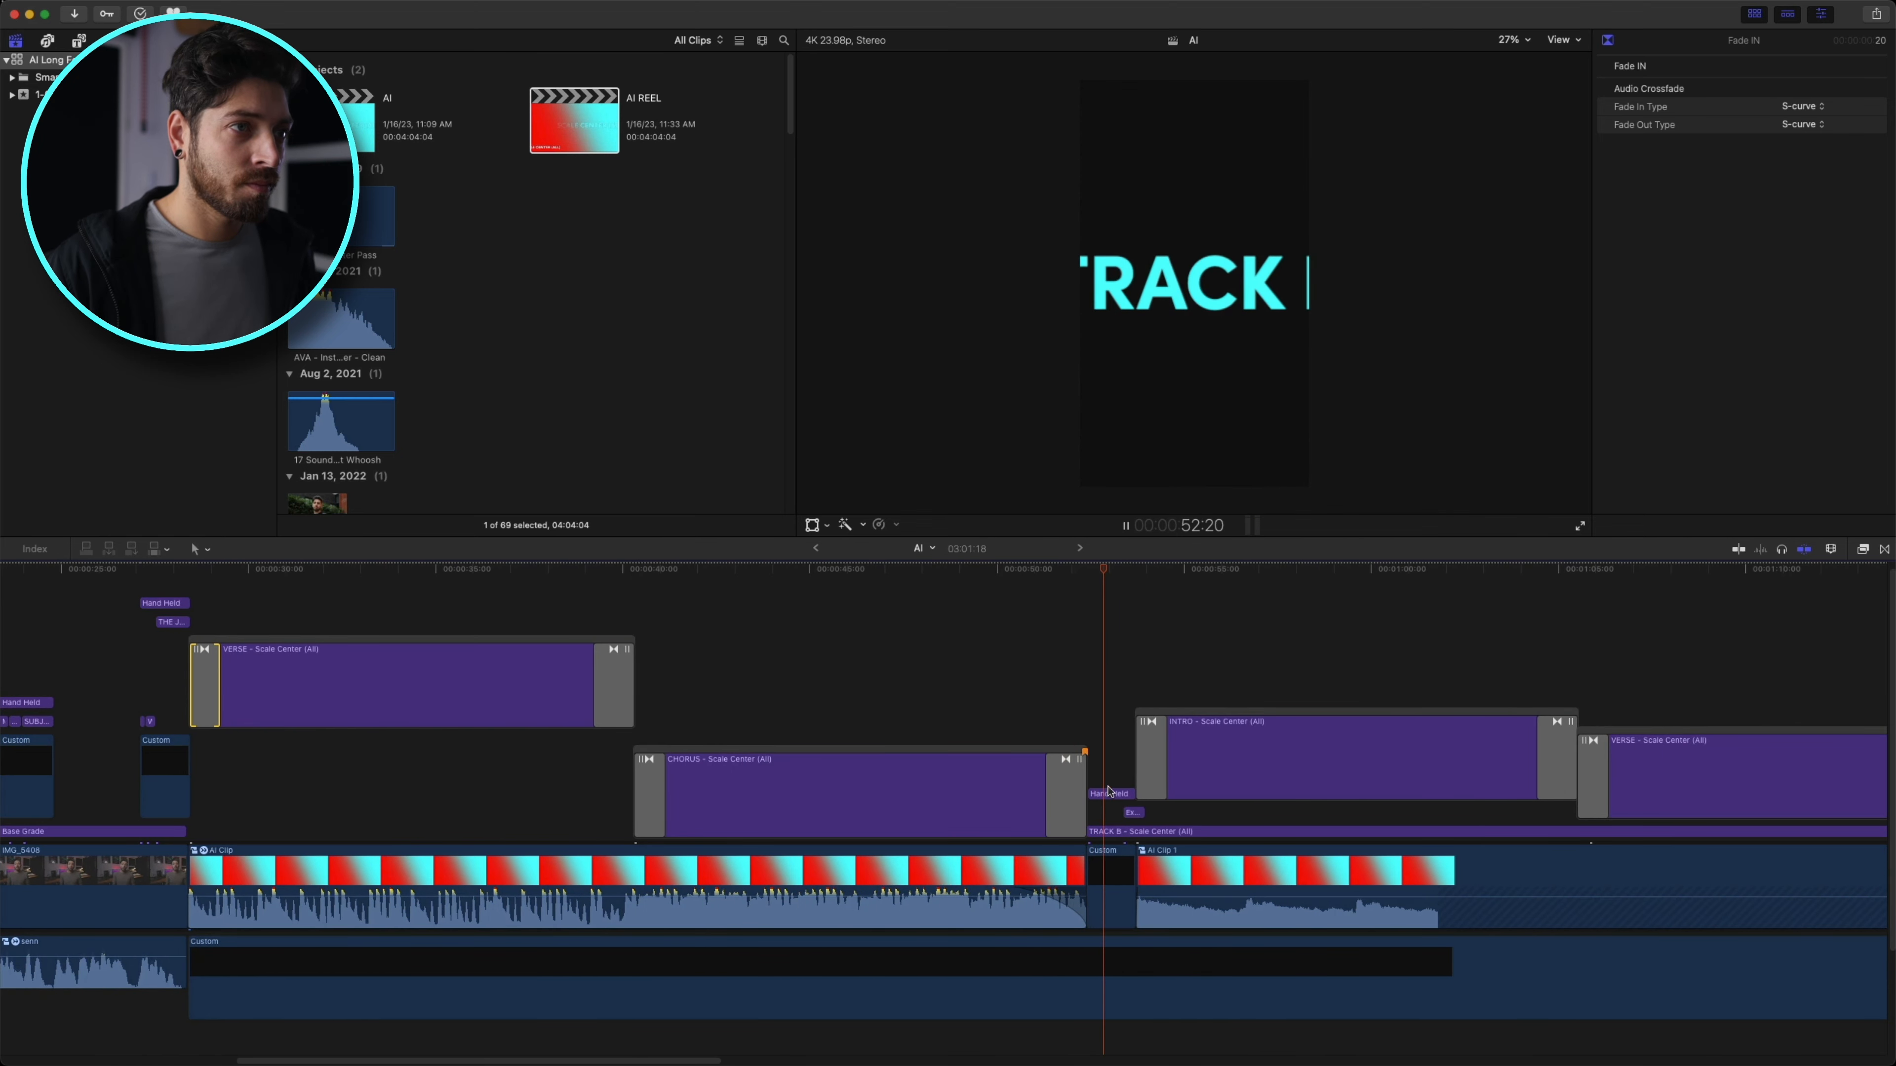
key("space")
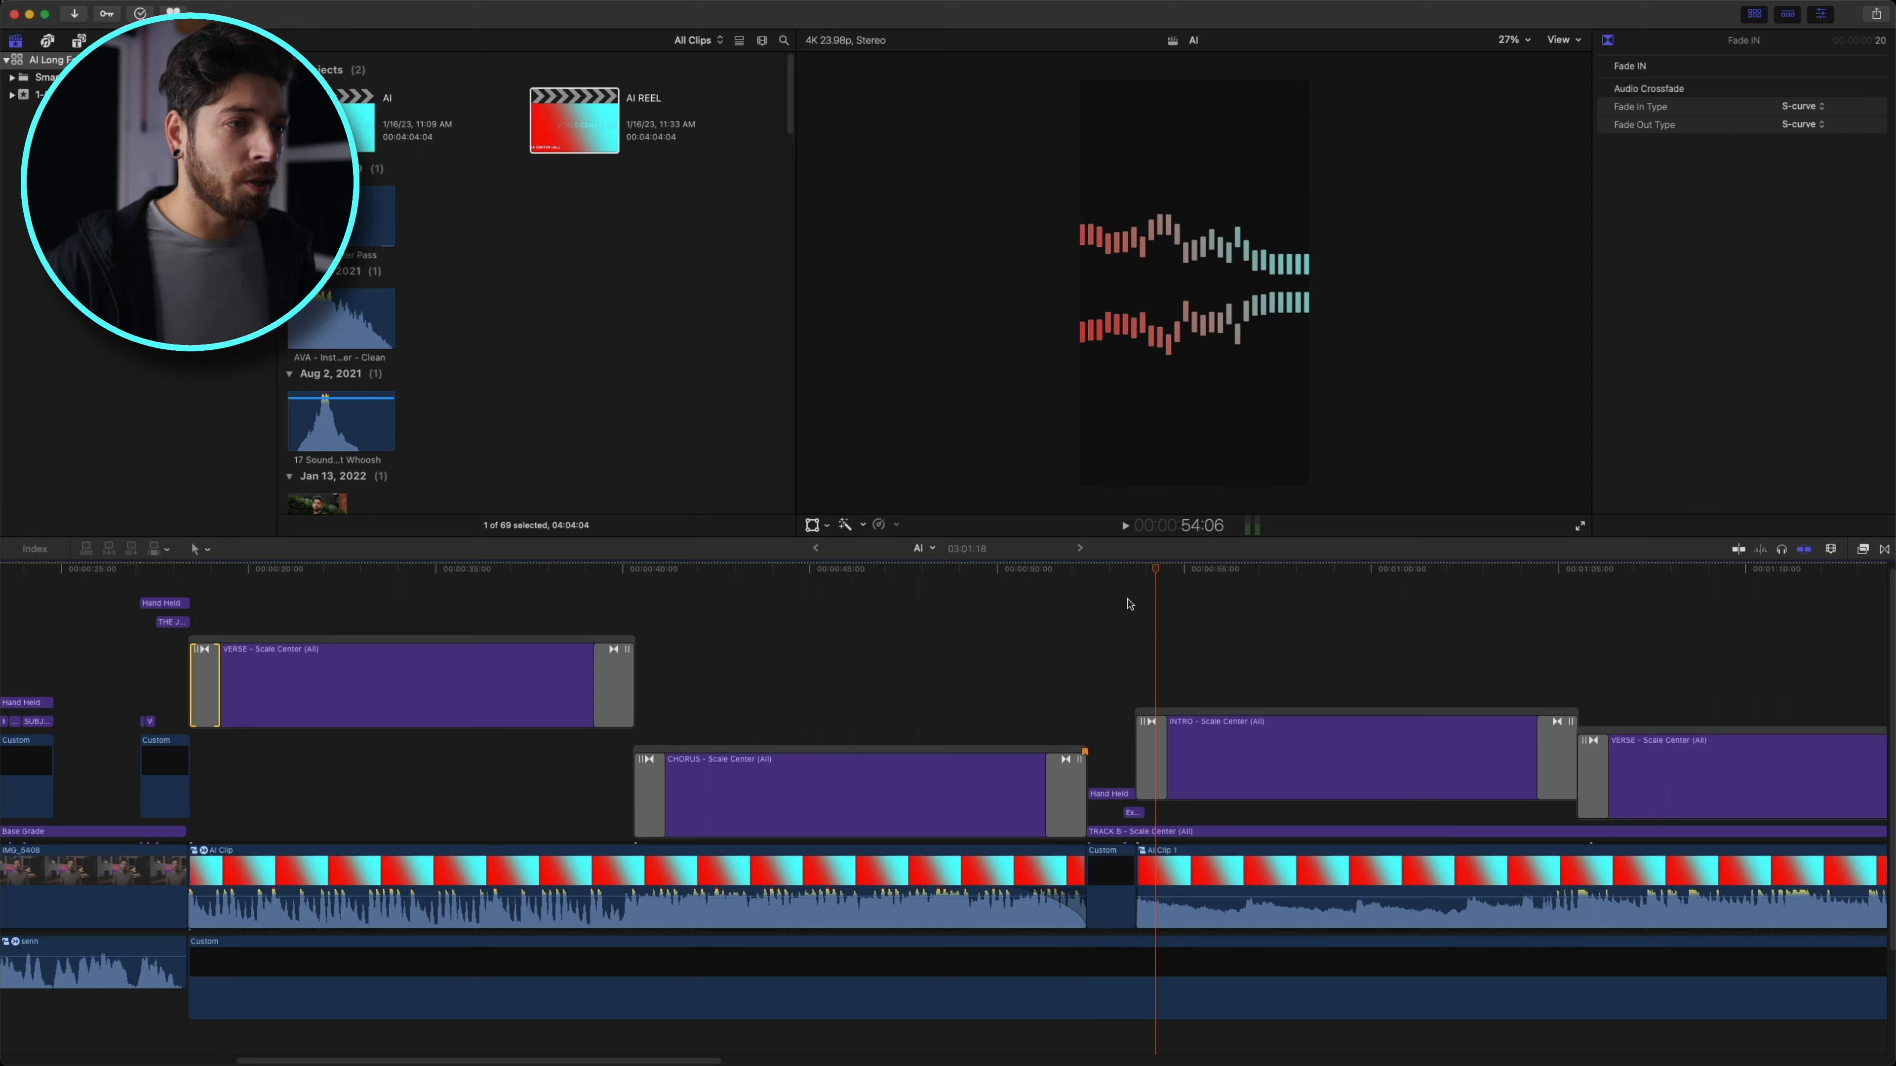
- Delete the long "TRACK B - Scale Center (All)" title above AI Clip 1
left_click(1137, 570)
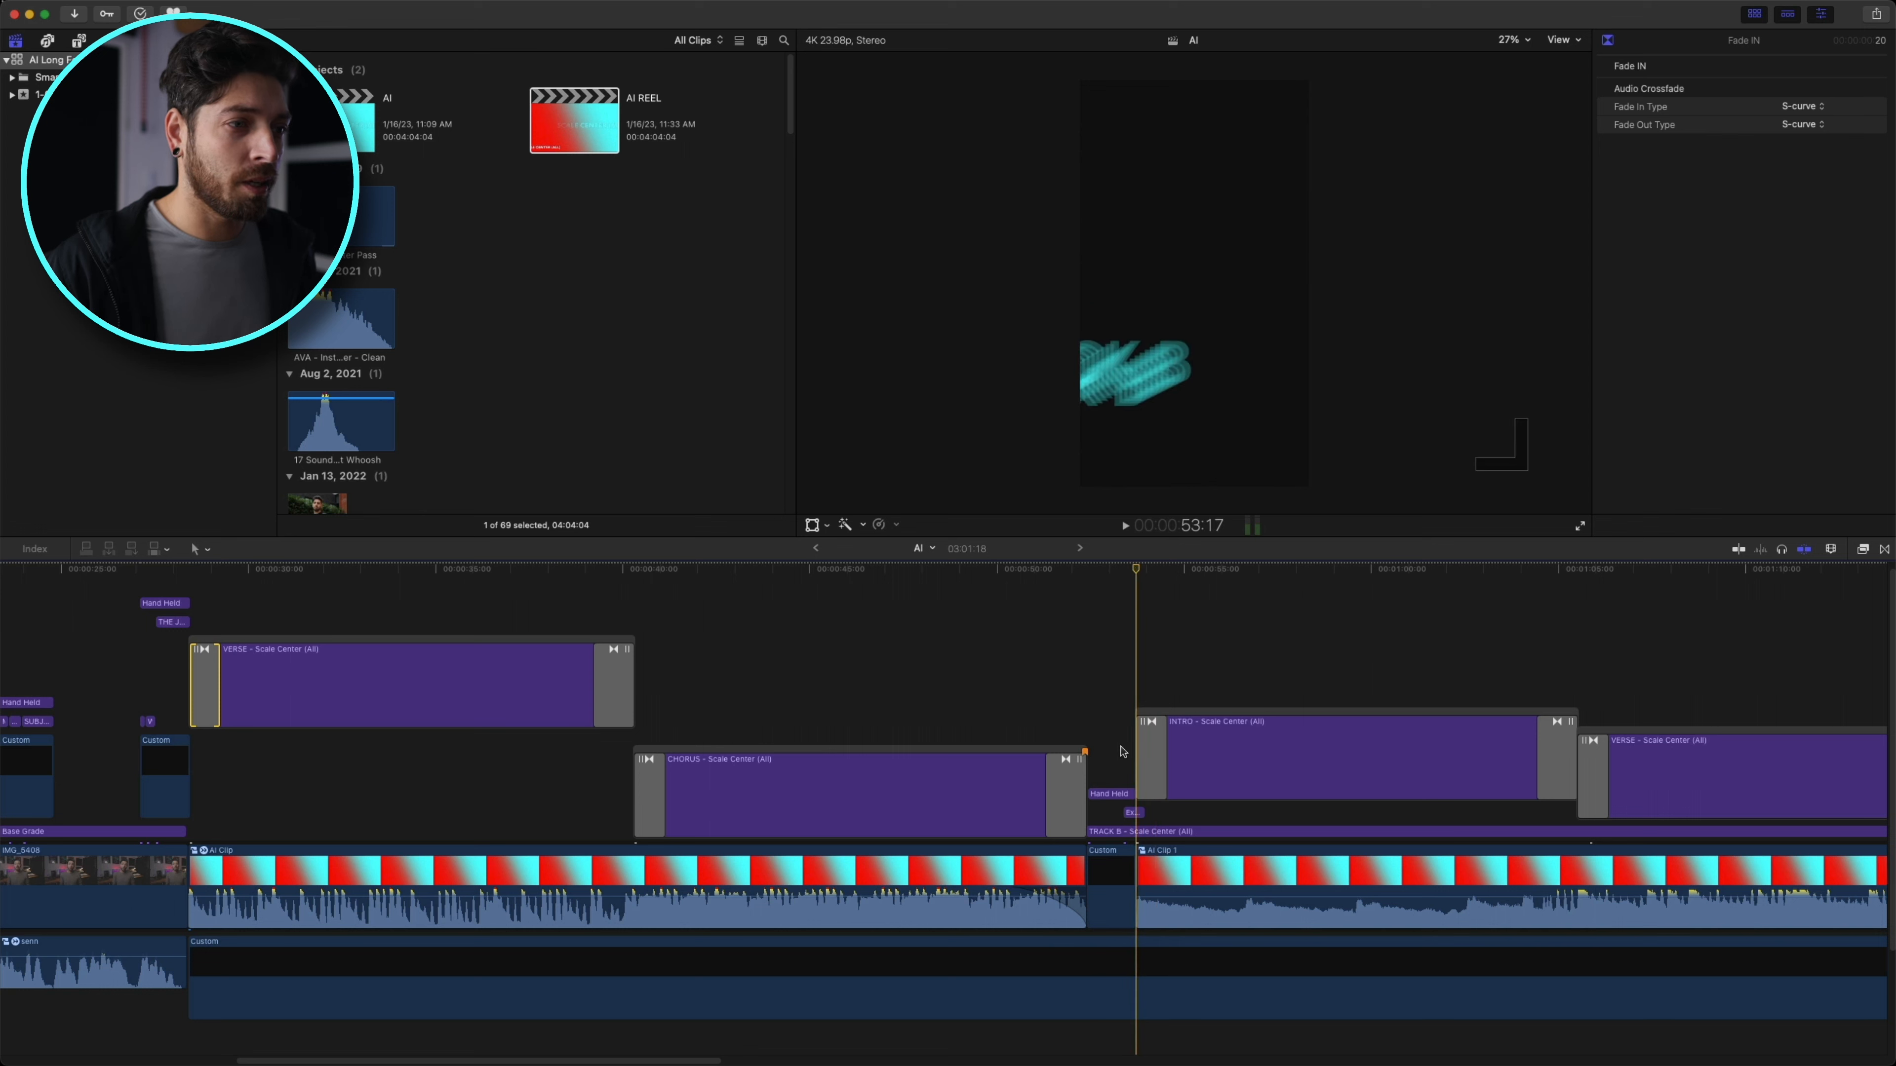
left_click_drag(1120, 752, 1107, 900)
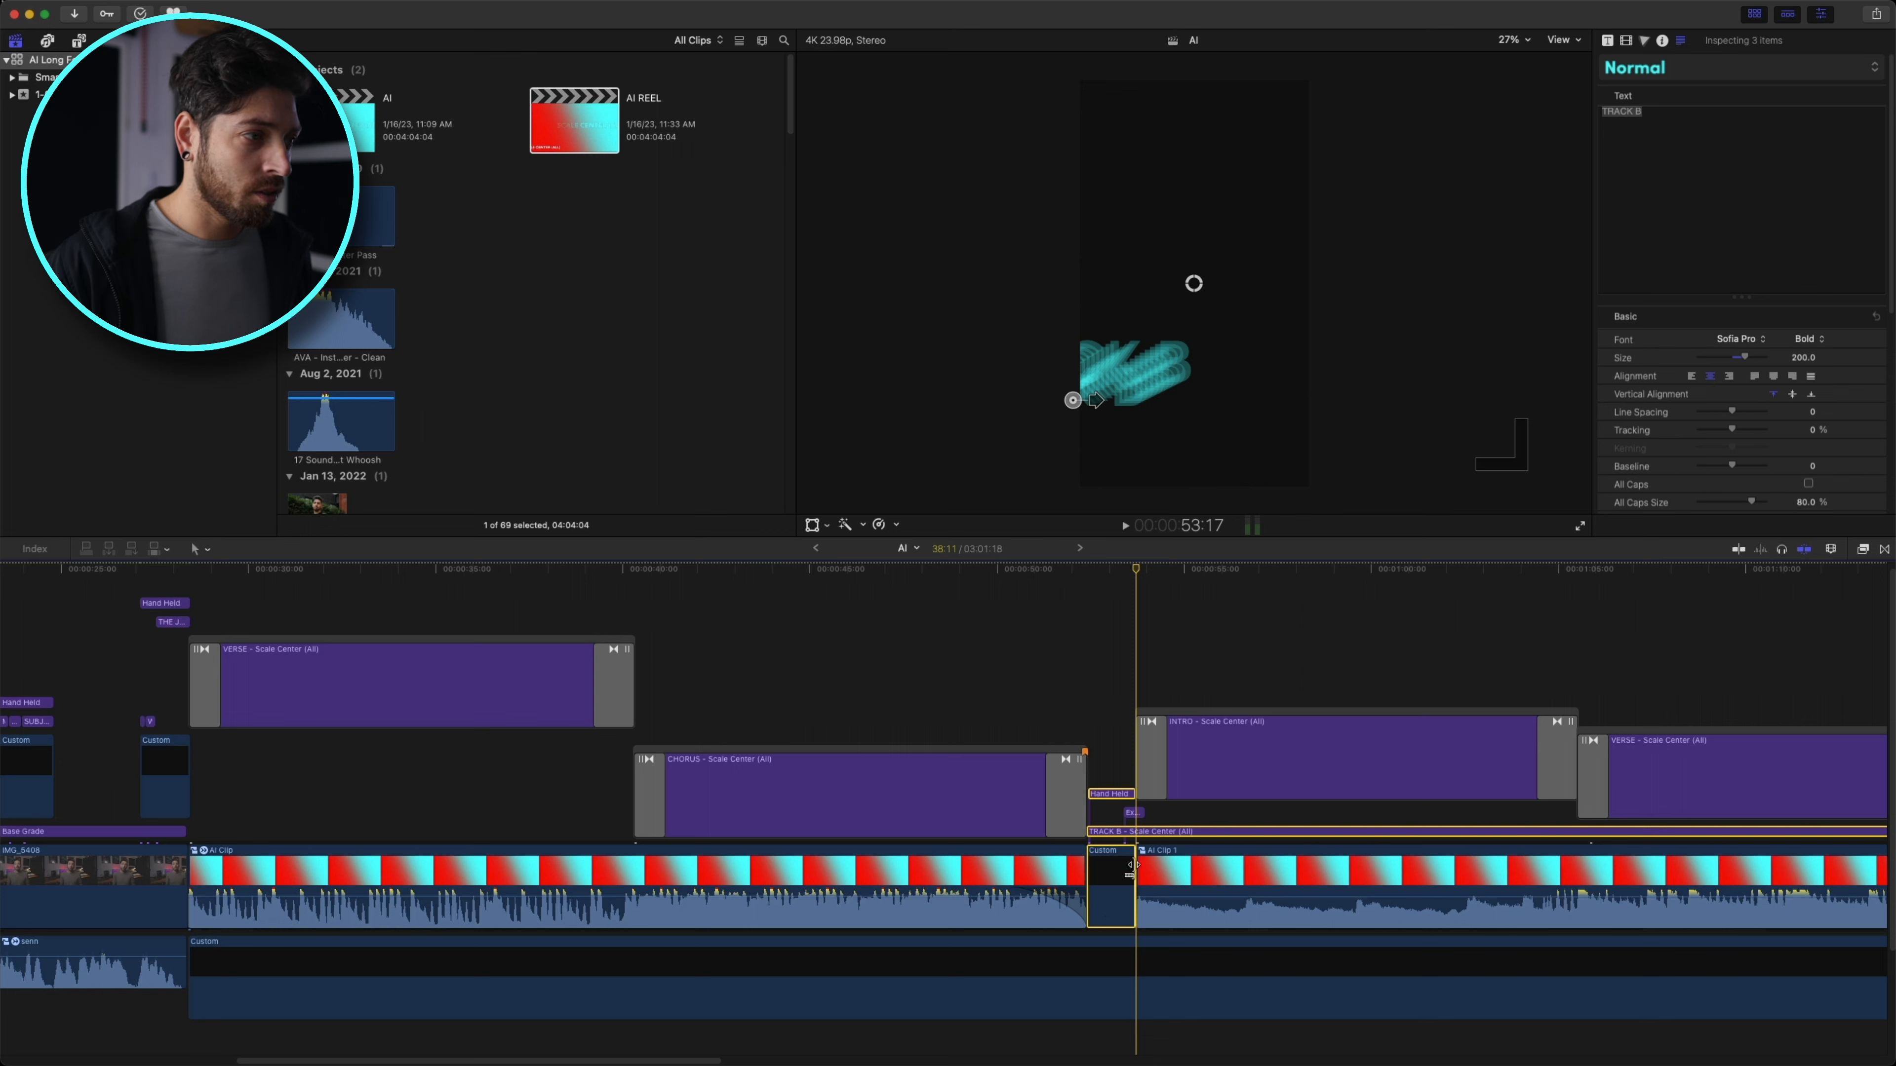
left_click(1210, 818)
left_click(1180, 832)
key("Delete")
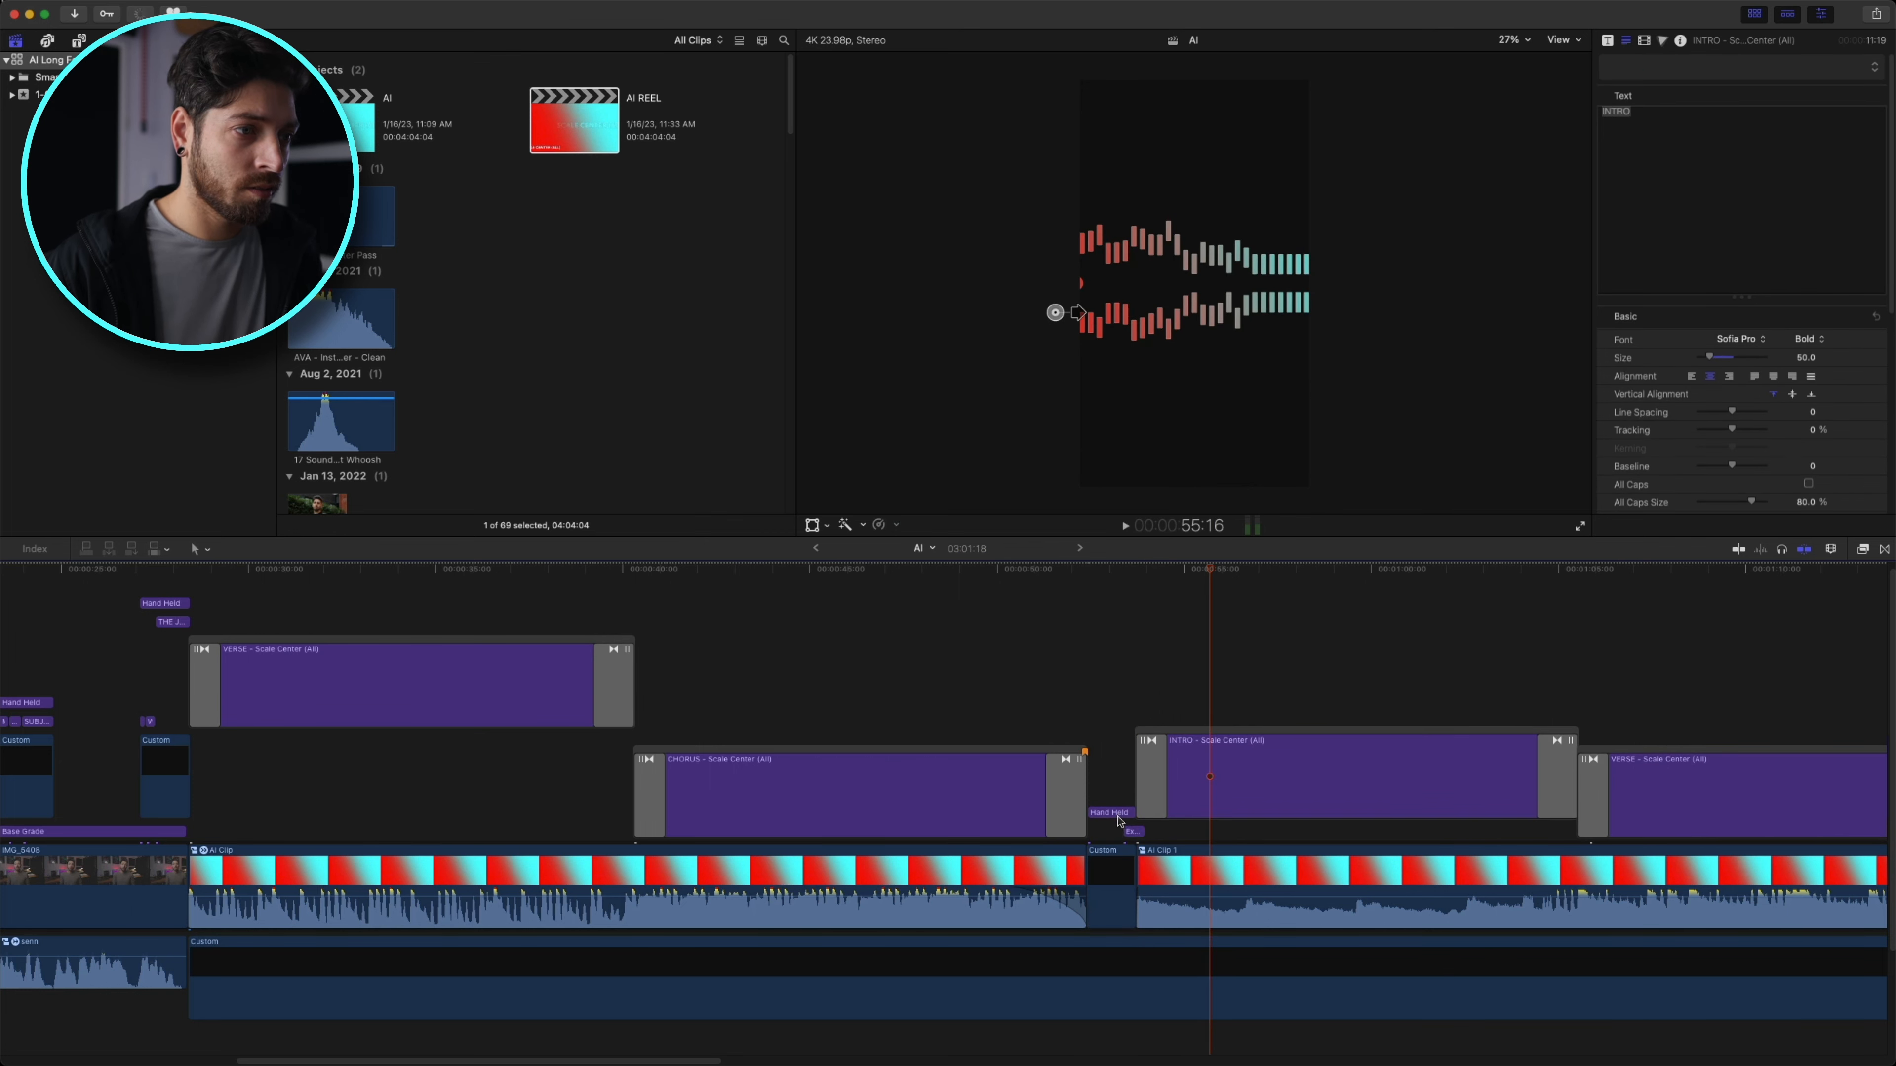
- Delete the remaining short title, the Hand Held layer and the Custom clip between AI Clip and AI Clip 1
left_click(1129, 831)
key("Delete")
left_click_drag(1112, 796, 1108, 862)
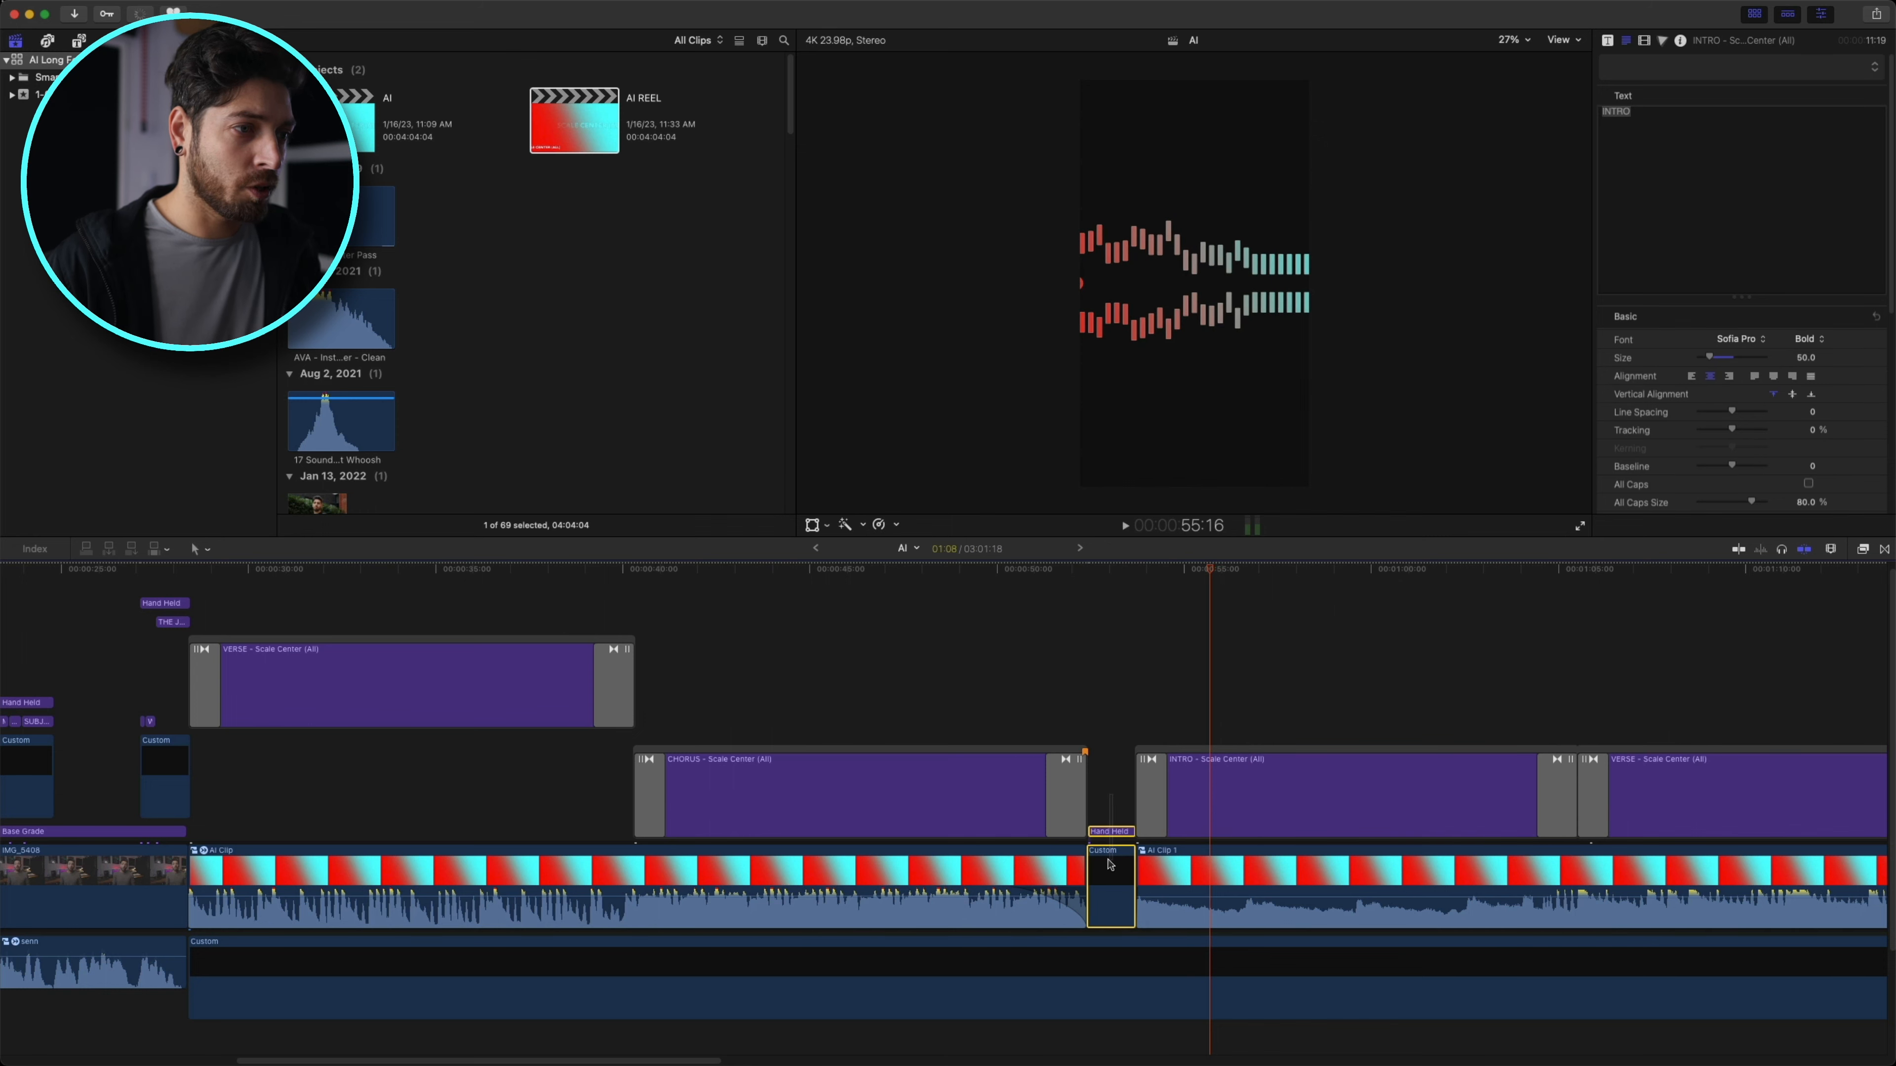
key("Delete")
scroll(1122, 889, "down", 3)
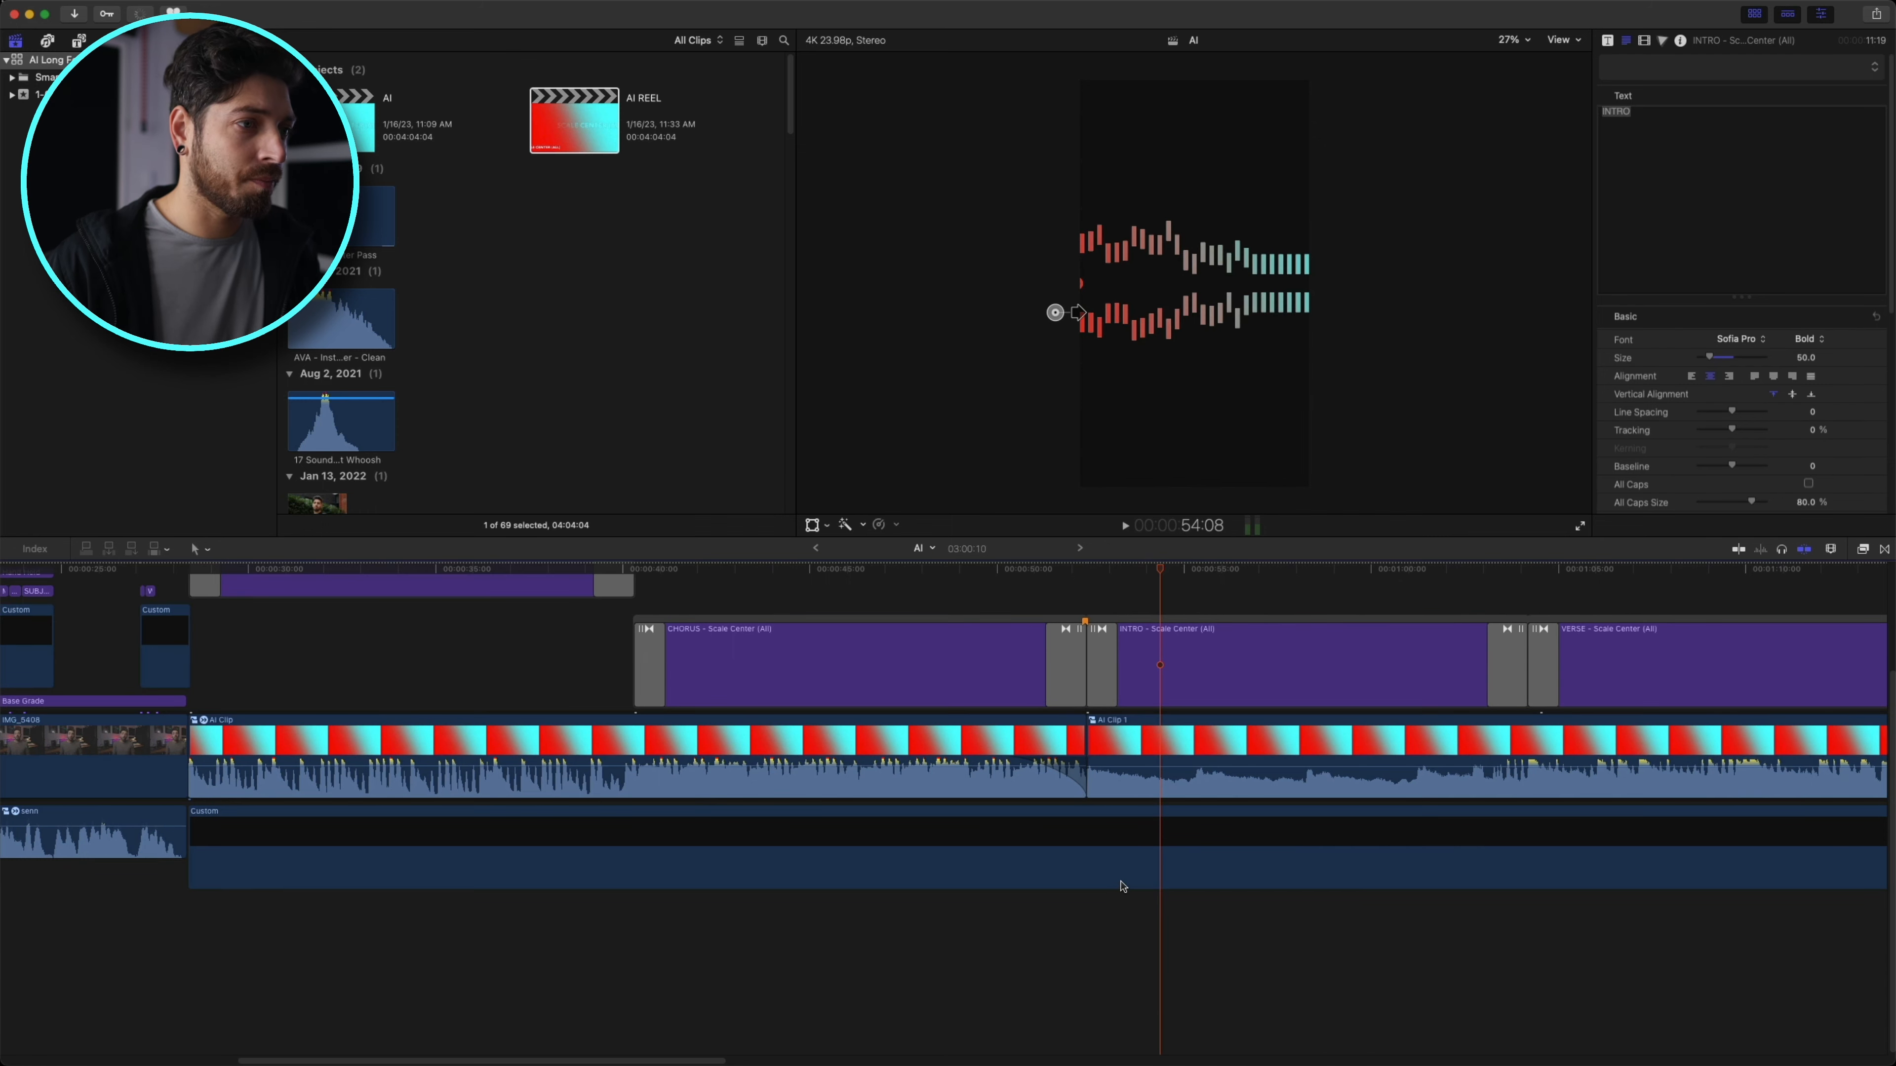
- Split AI Clip 1 and the Custom background at the end of the INTRO title and delete the INTRO section
scroll(1121, 885, "right", 10)
left_click_drag(702, 573, 843, 859)
left_click_drag(845, 953, 690, 739)
key("super+b")
left_click_drag(489, 573, 457, 592)
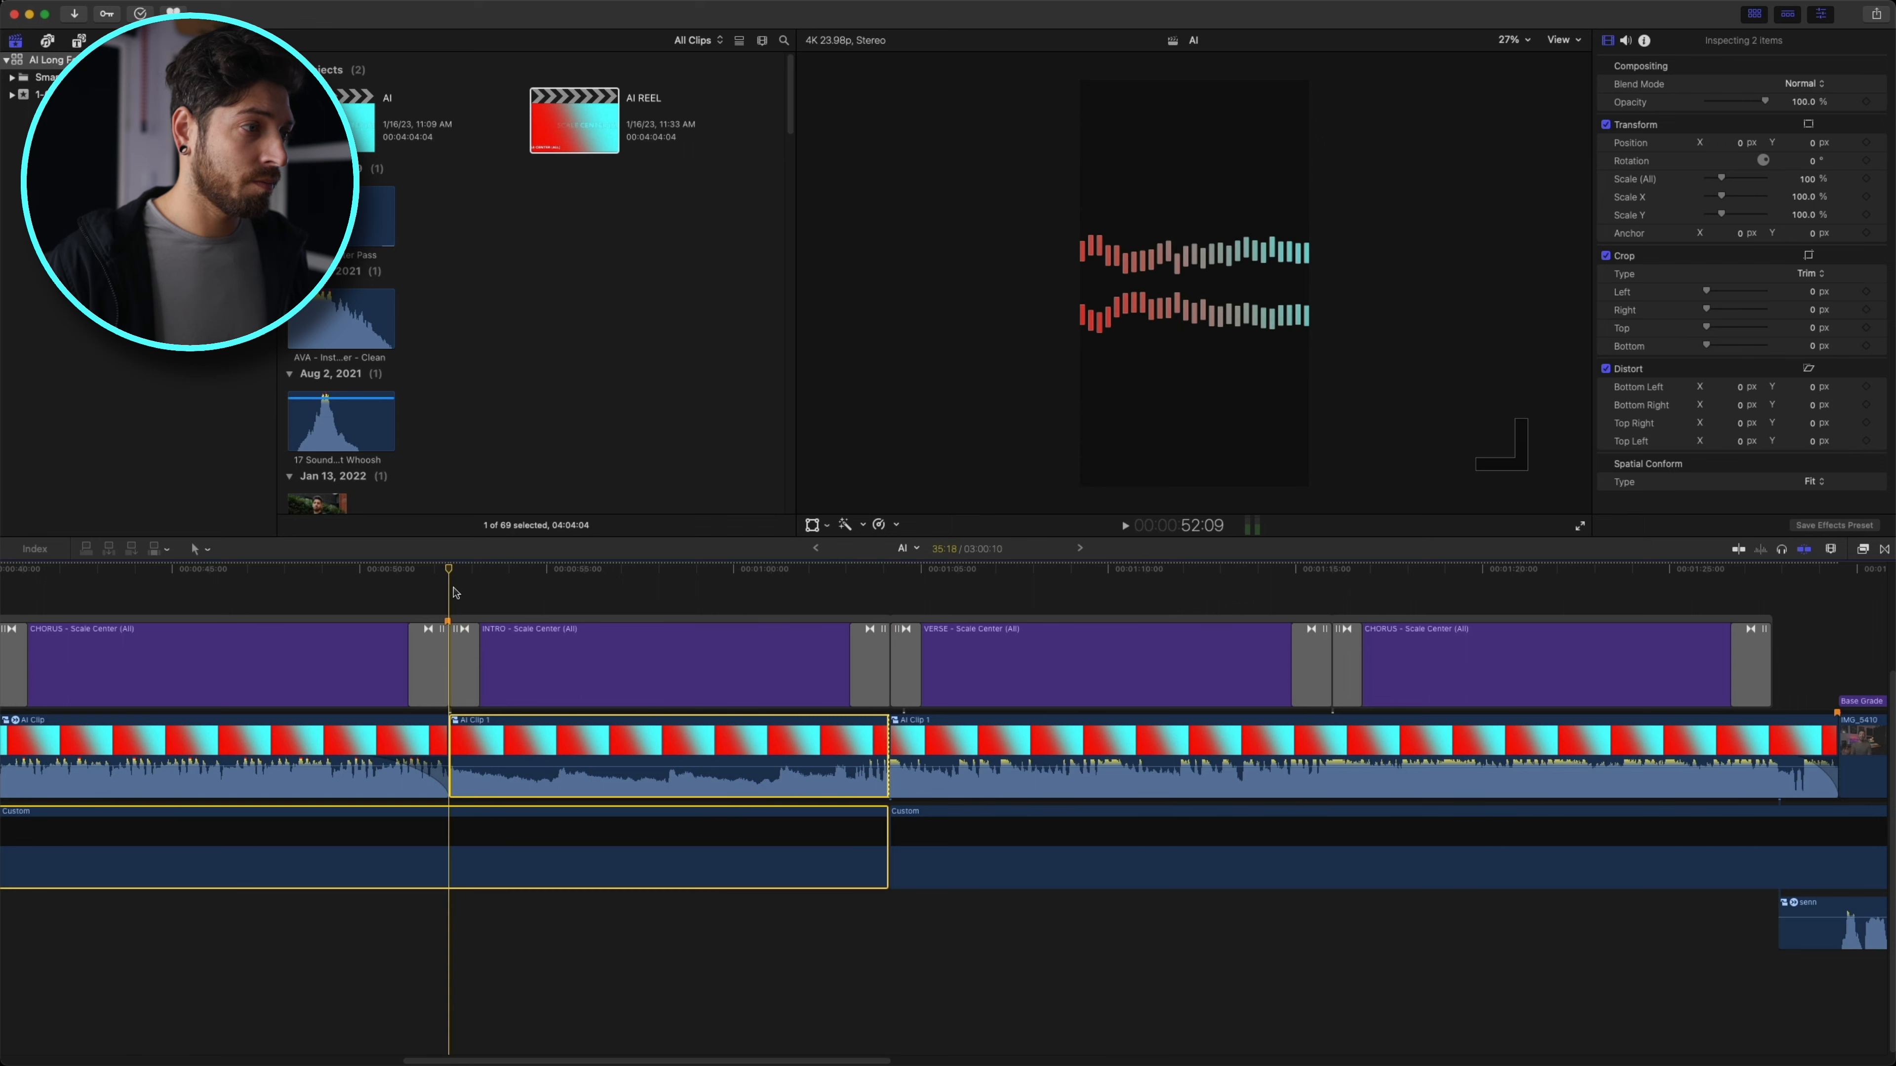
left_click_drag(639, 940, 638, 624)
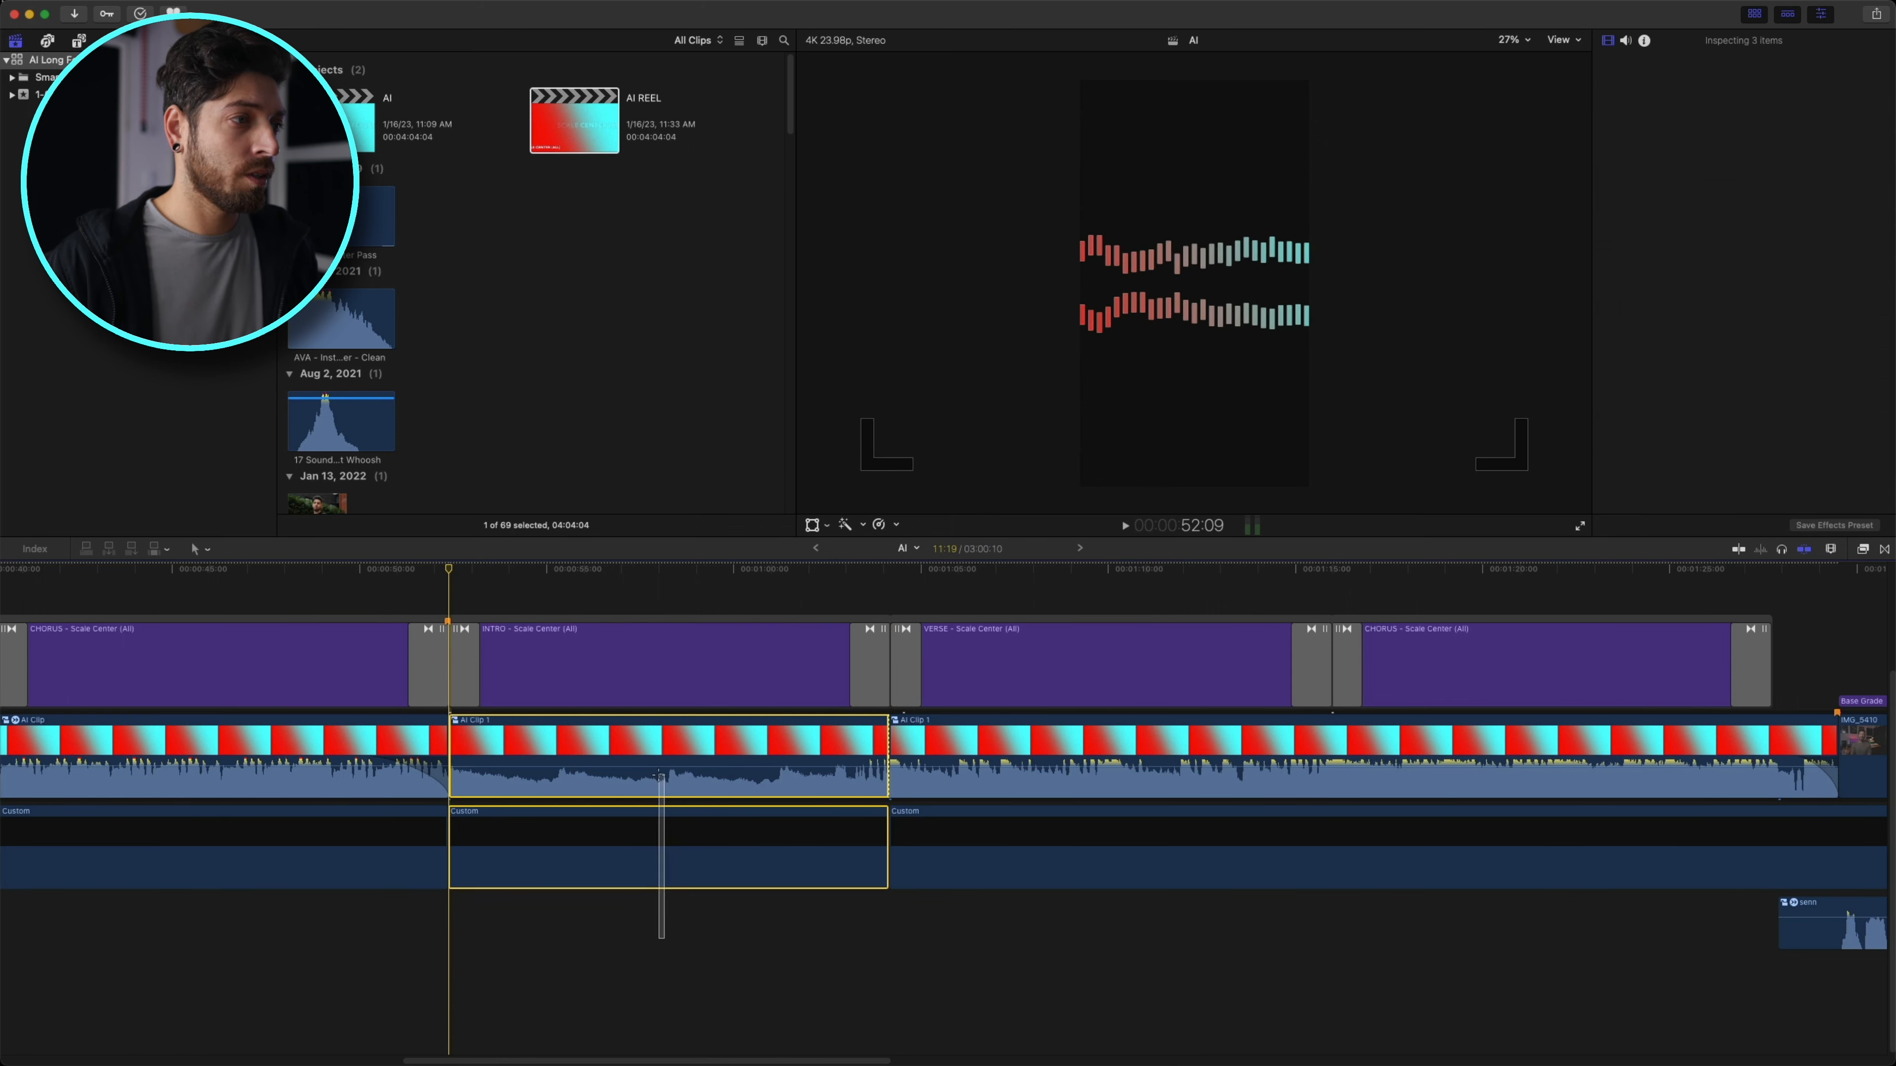
key("Delete")
key("super+minus")
key("super+minus")
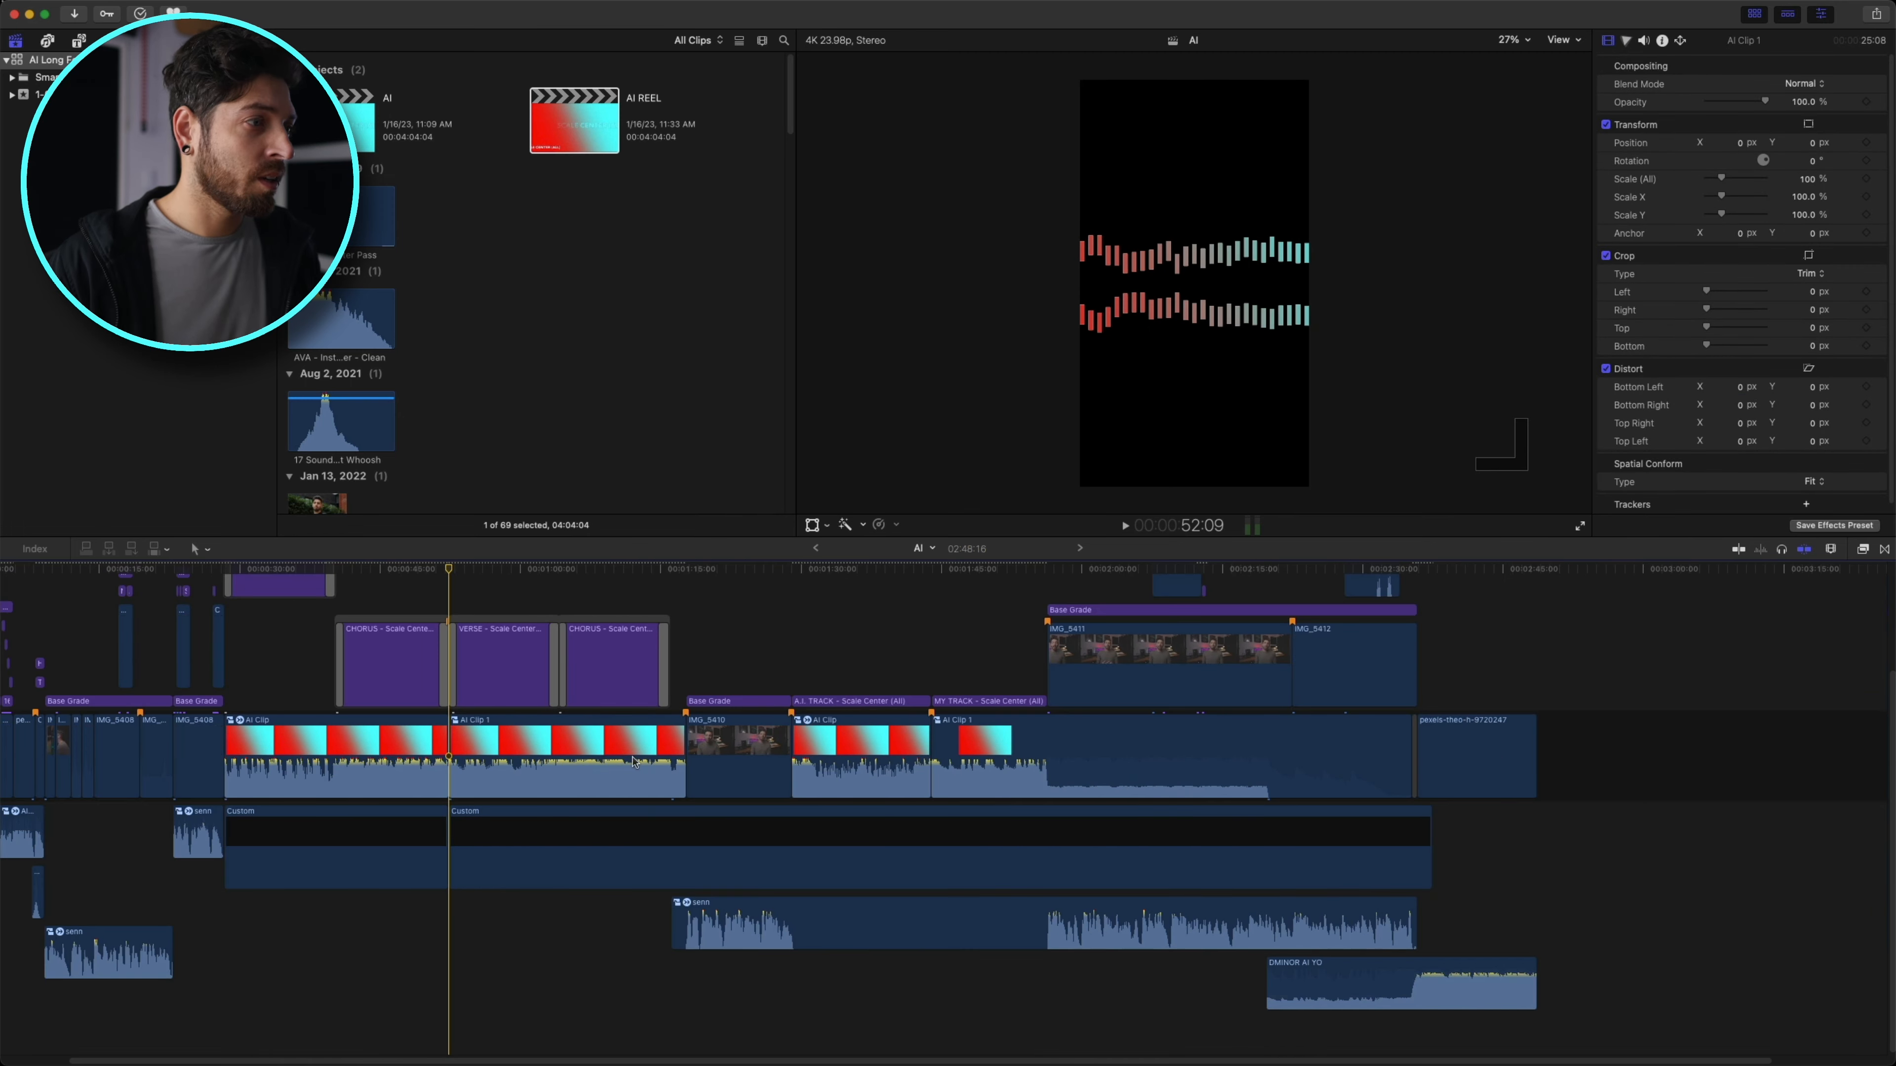
- Play the cut from the CHORUS section at the end of AI Clip into the VERSE section of AI Clip 1
scroll(682, 880, "left", 2)
left_click(502, 590)
key("space")
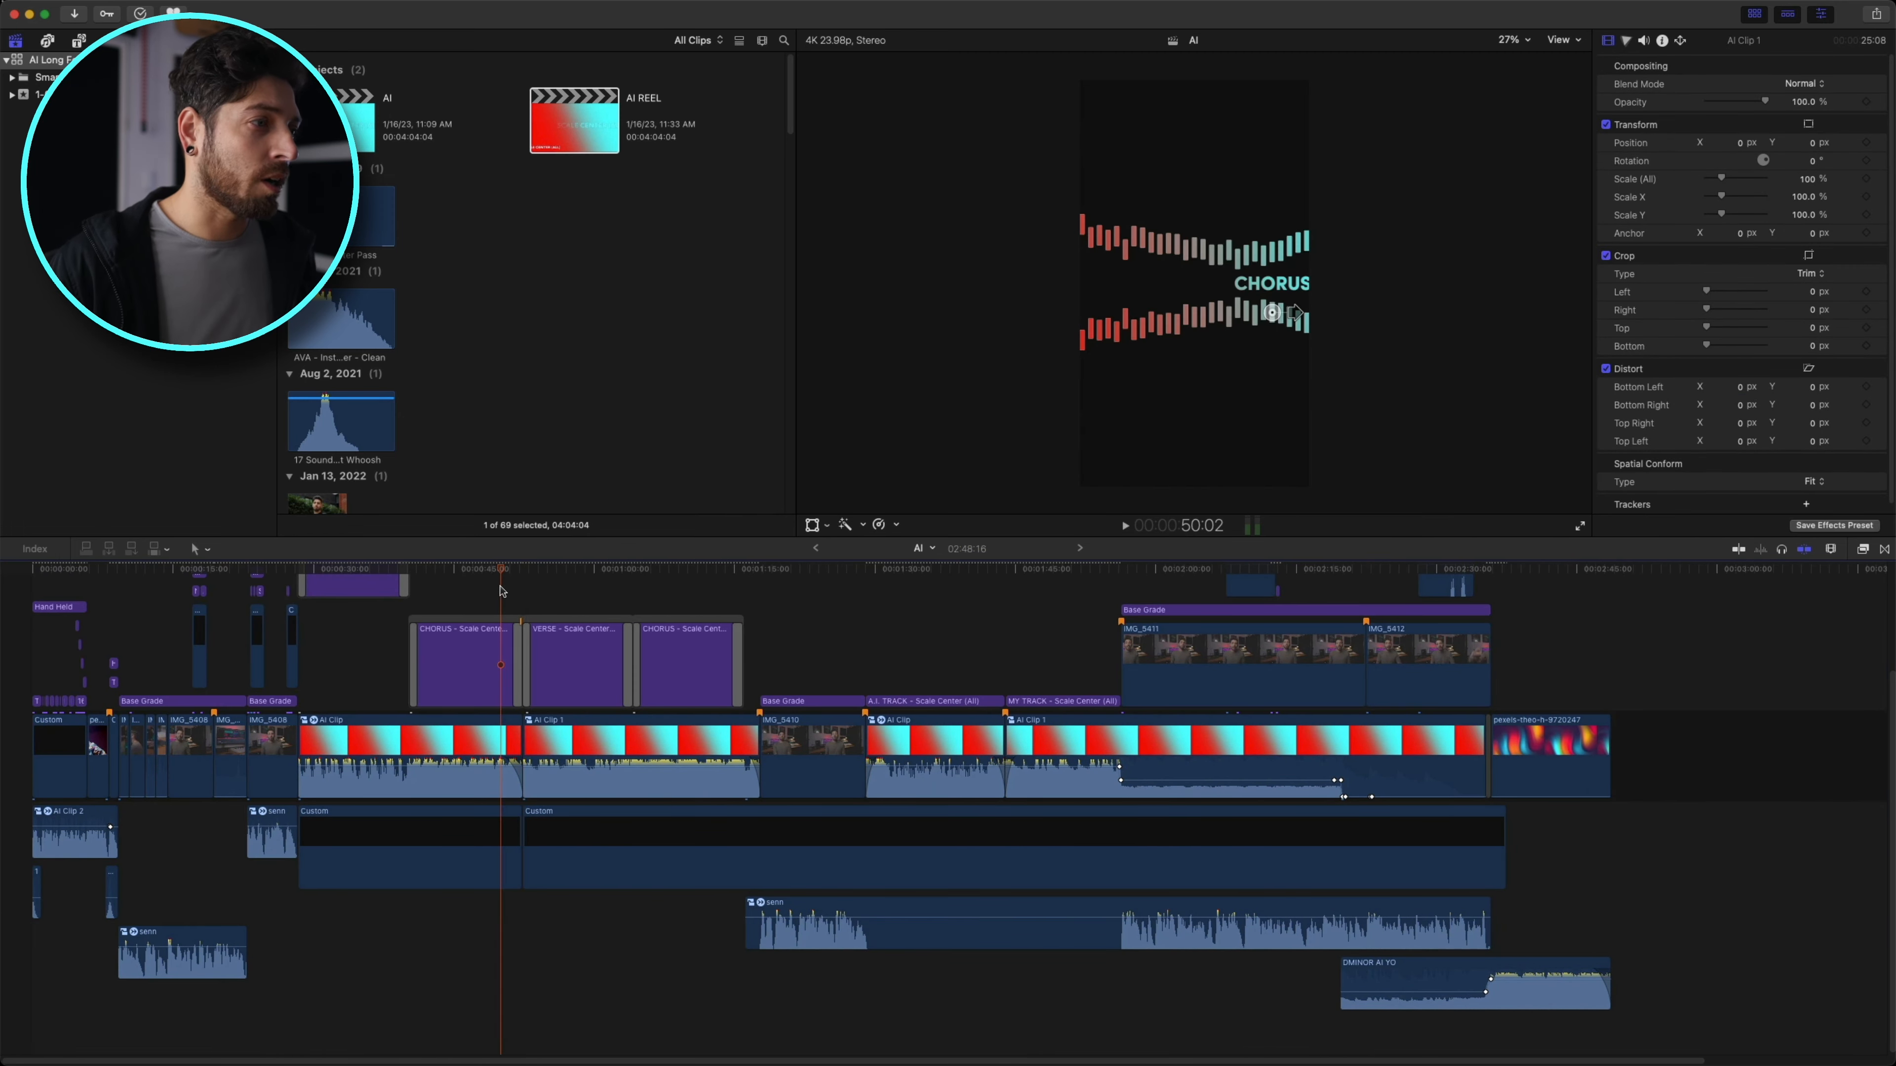
left_click(423, 647)
left_click_drag(410, 650, 410, 650)
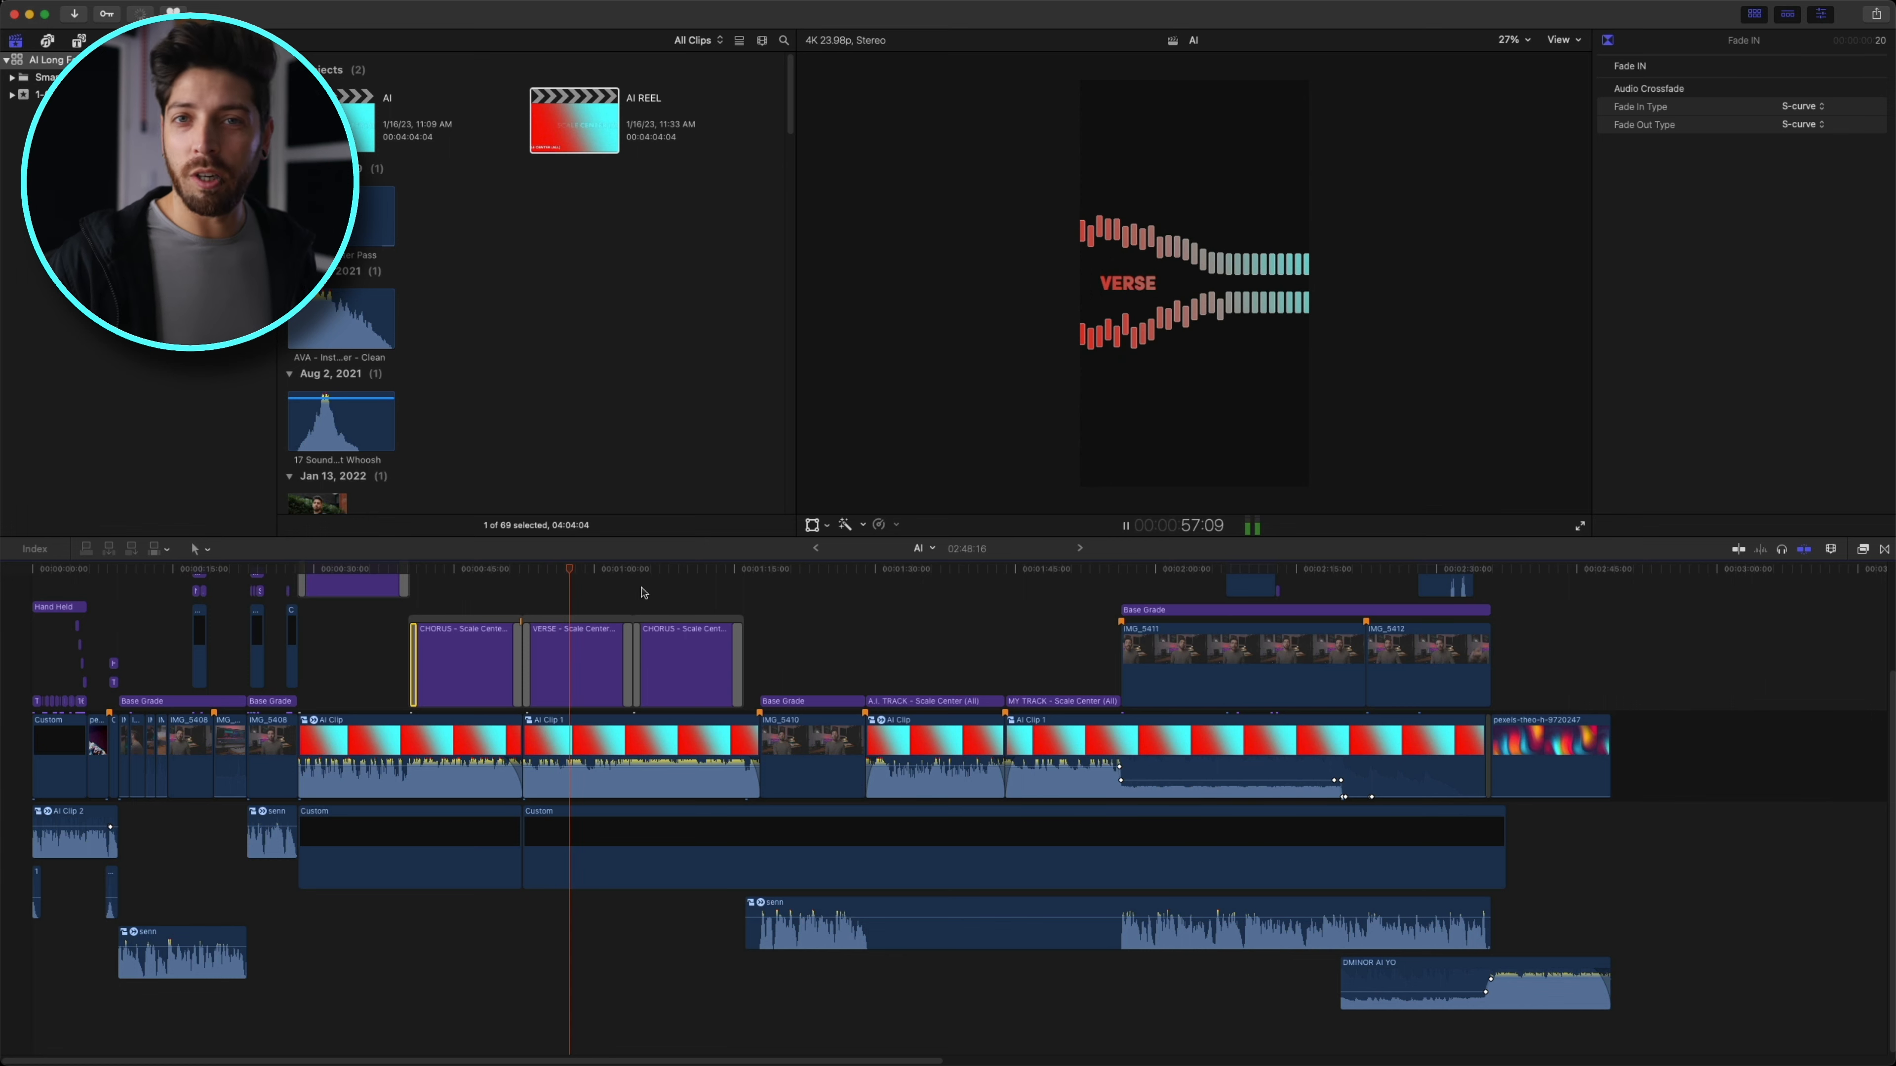
key("space")
left_click_drag(630, 572, 530, 705)
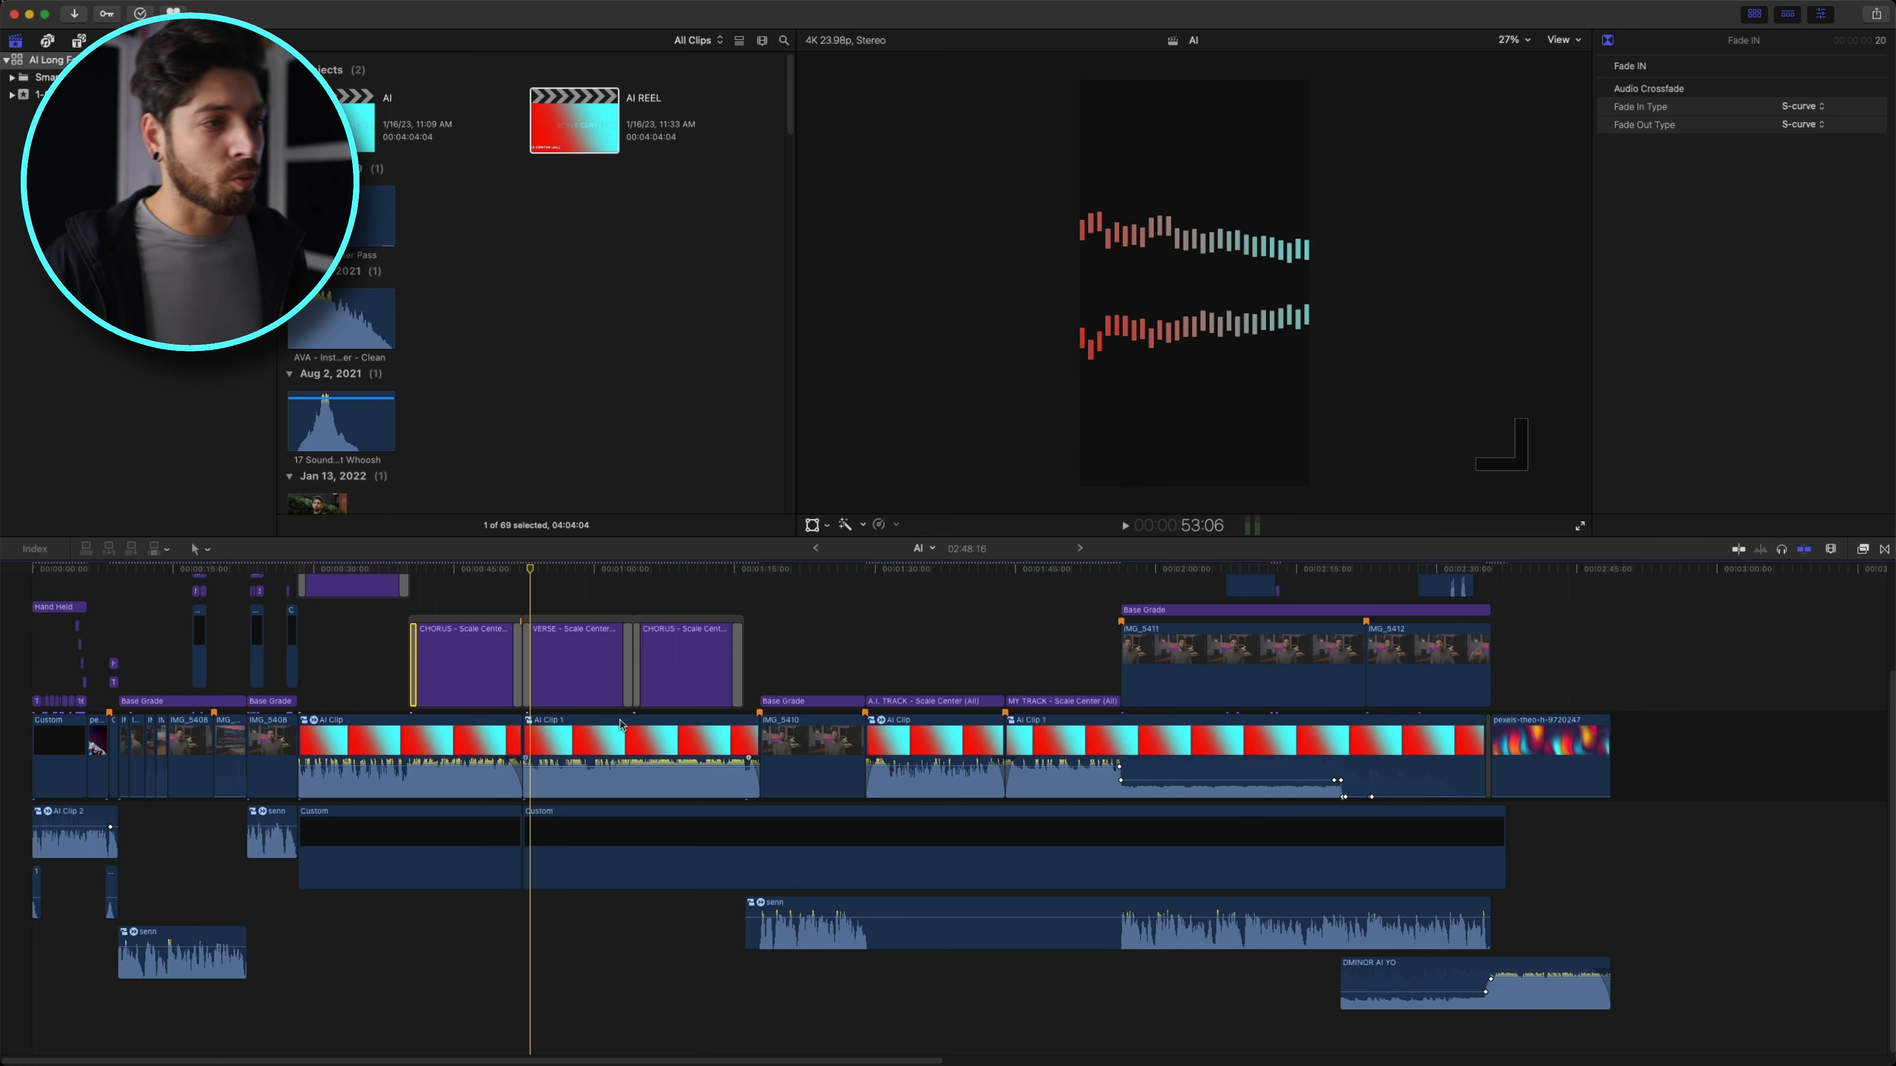
- Review the end of the last CHORUS section, the A.I. TRACK opening and the IMG_5410 talking-head clip
left_click(734, 574)
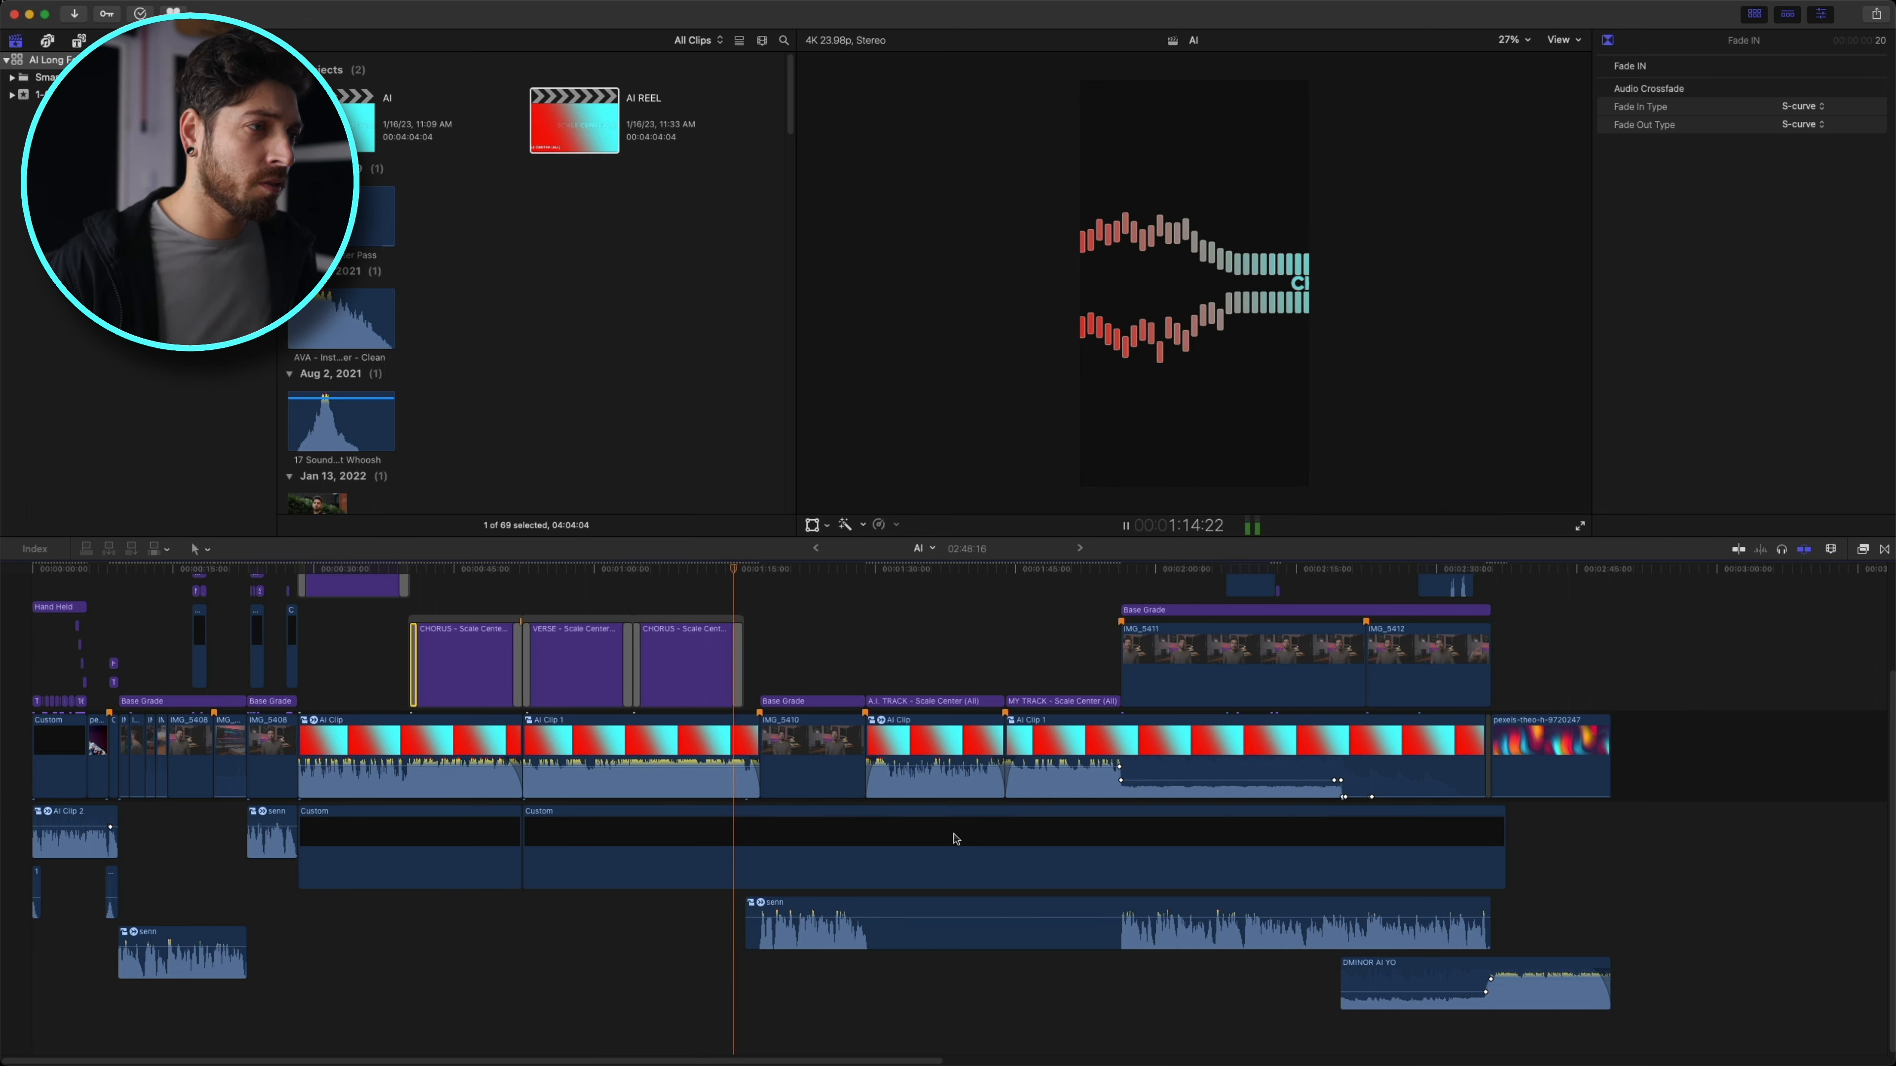
key("space")
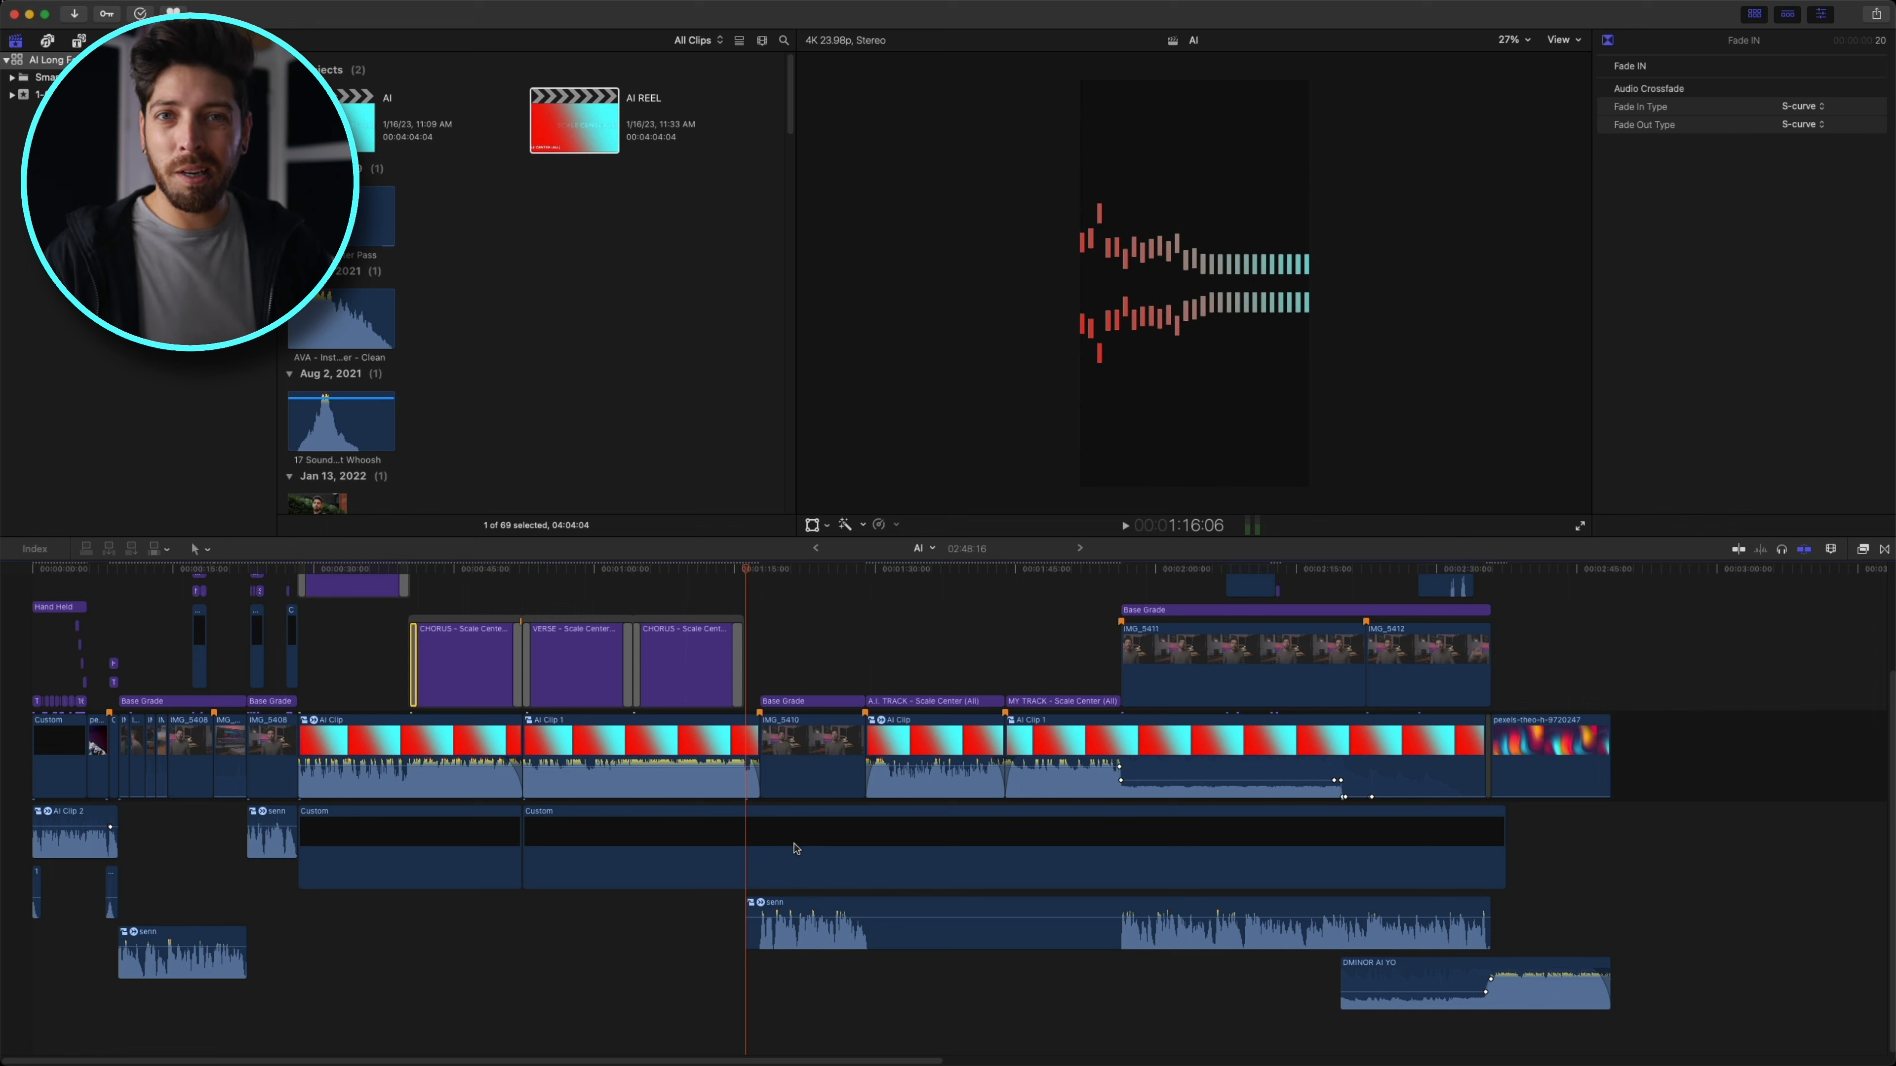
key("super+equal")
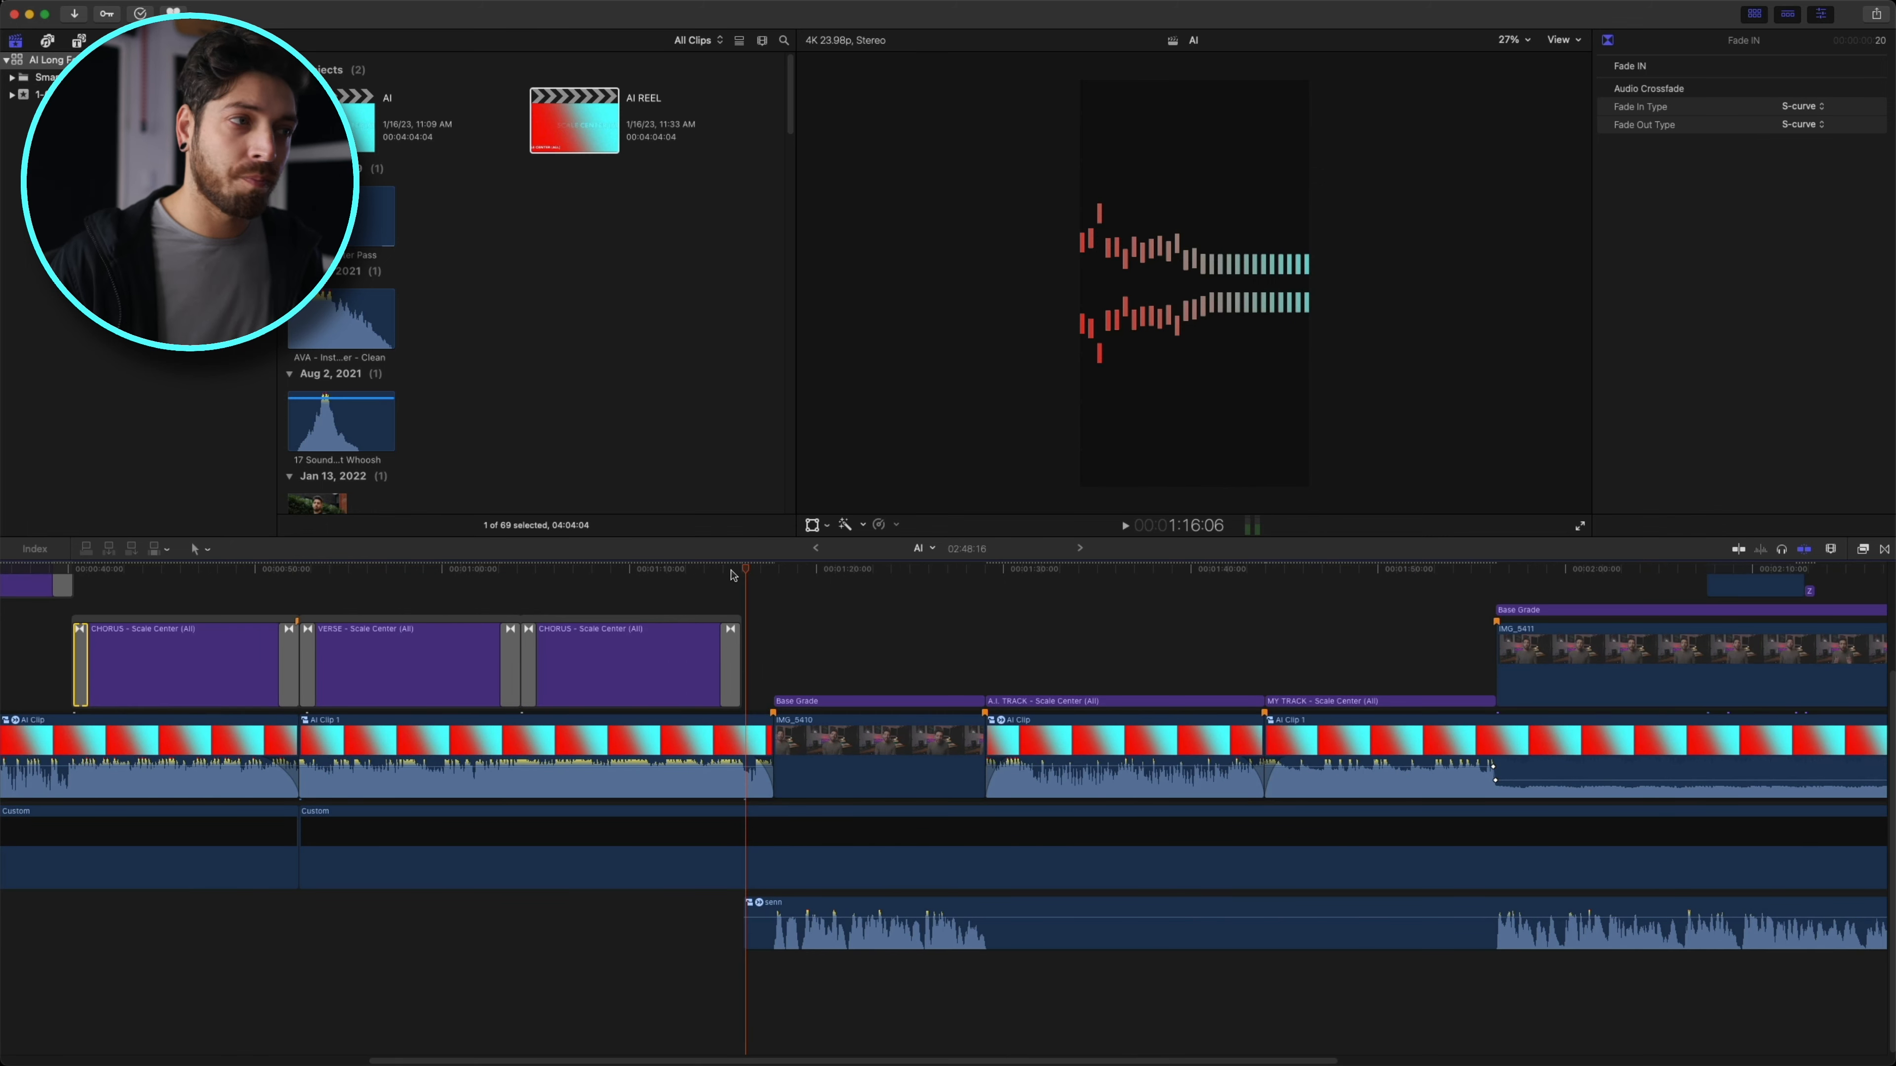
left_click_drag(742, 578, 773, 572)
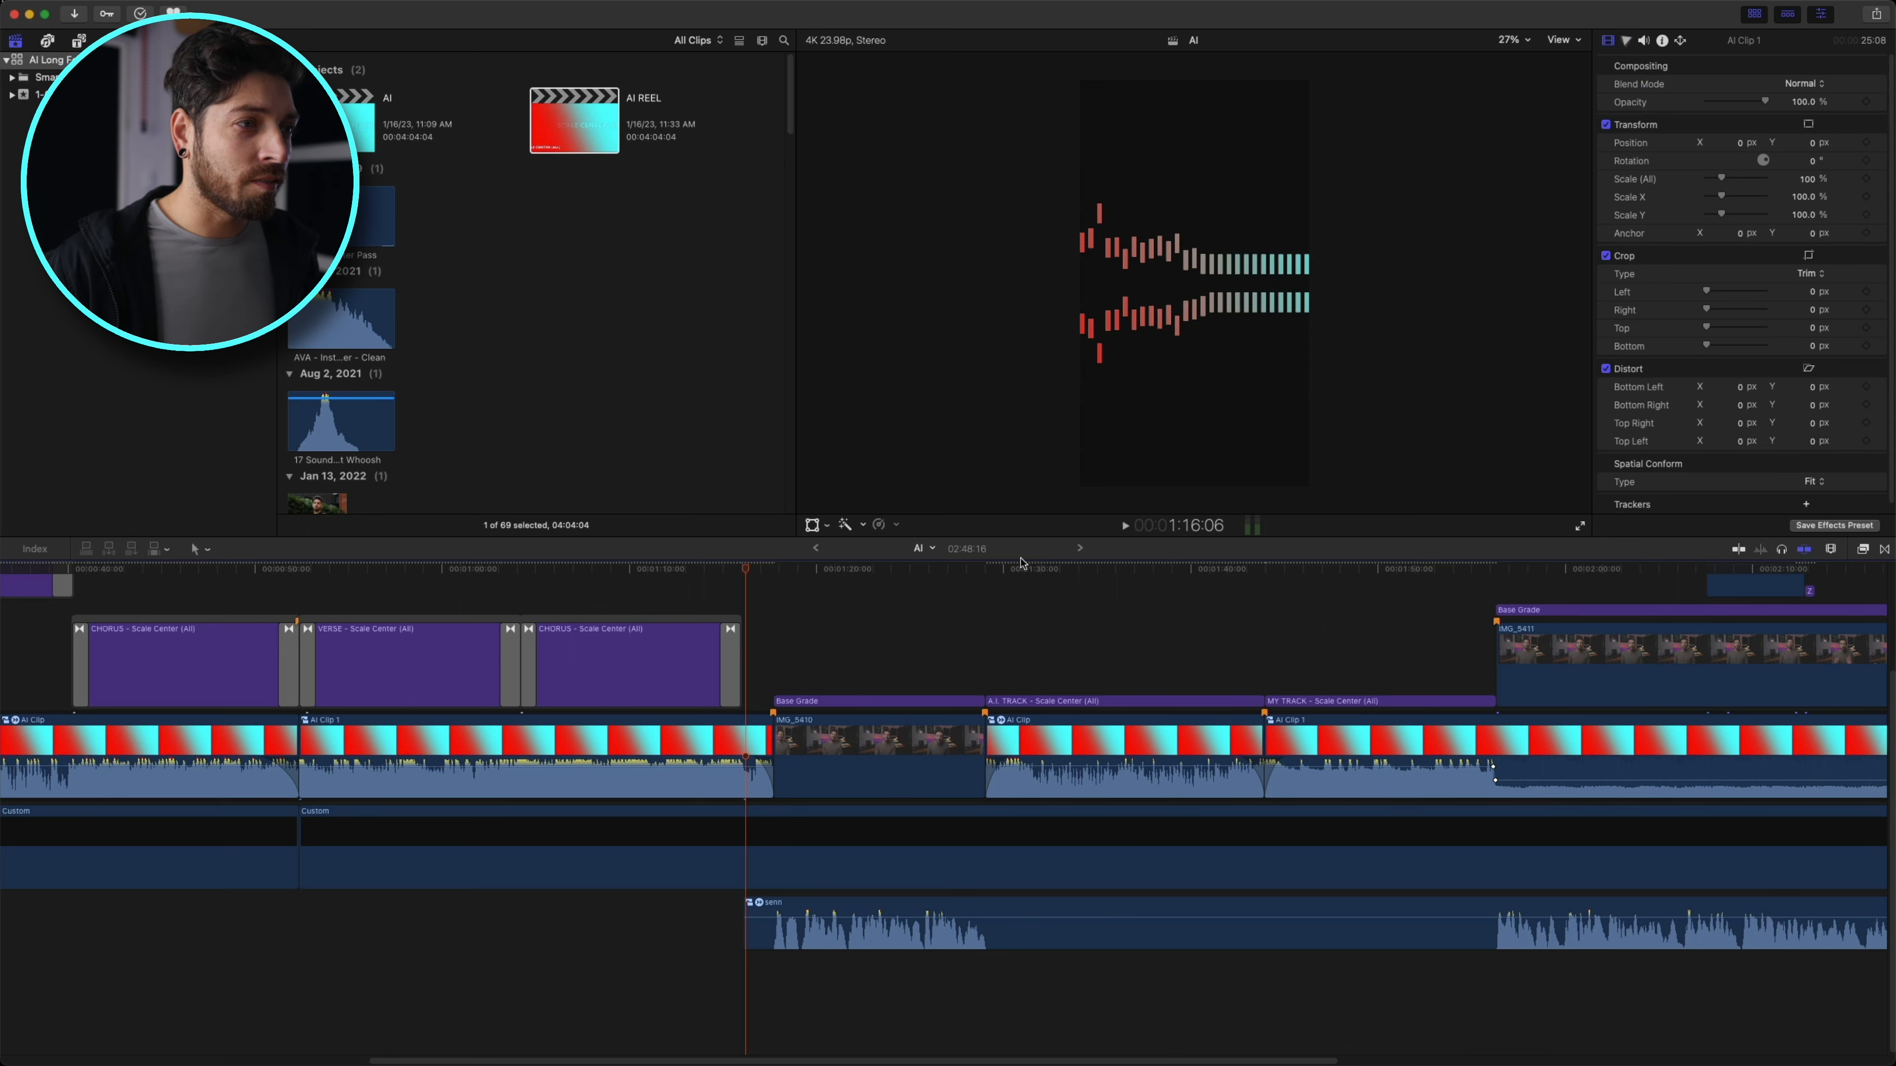
left_click(1003, 571)
left_click_drag(1001, 574, 1001, 577)
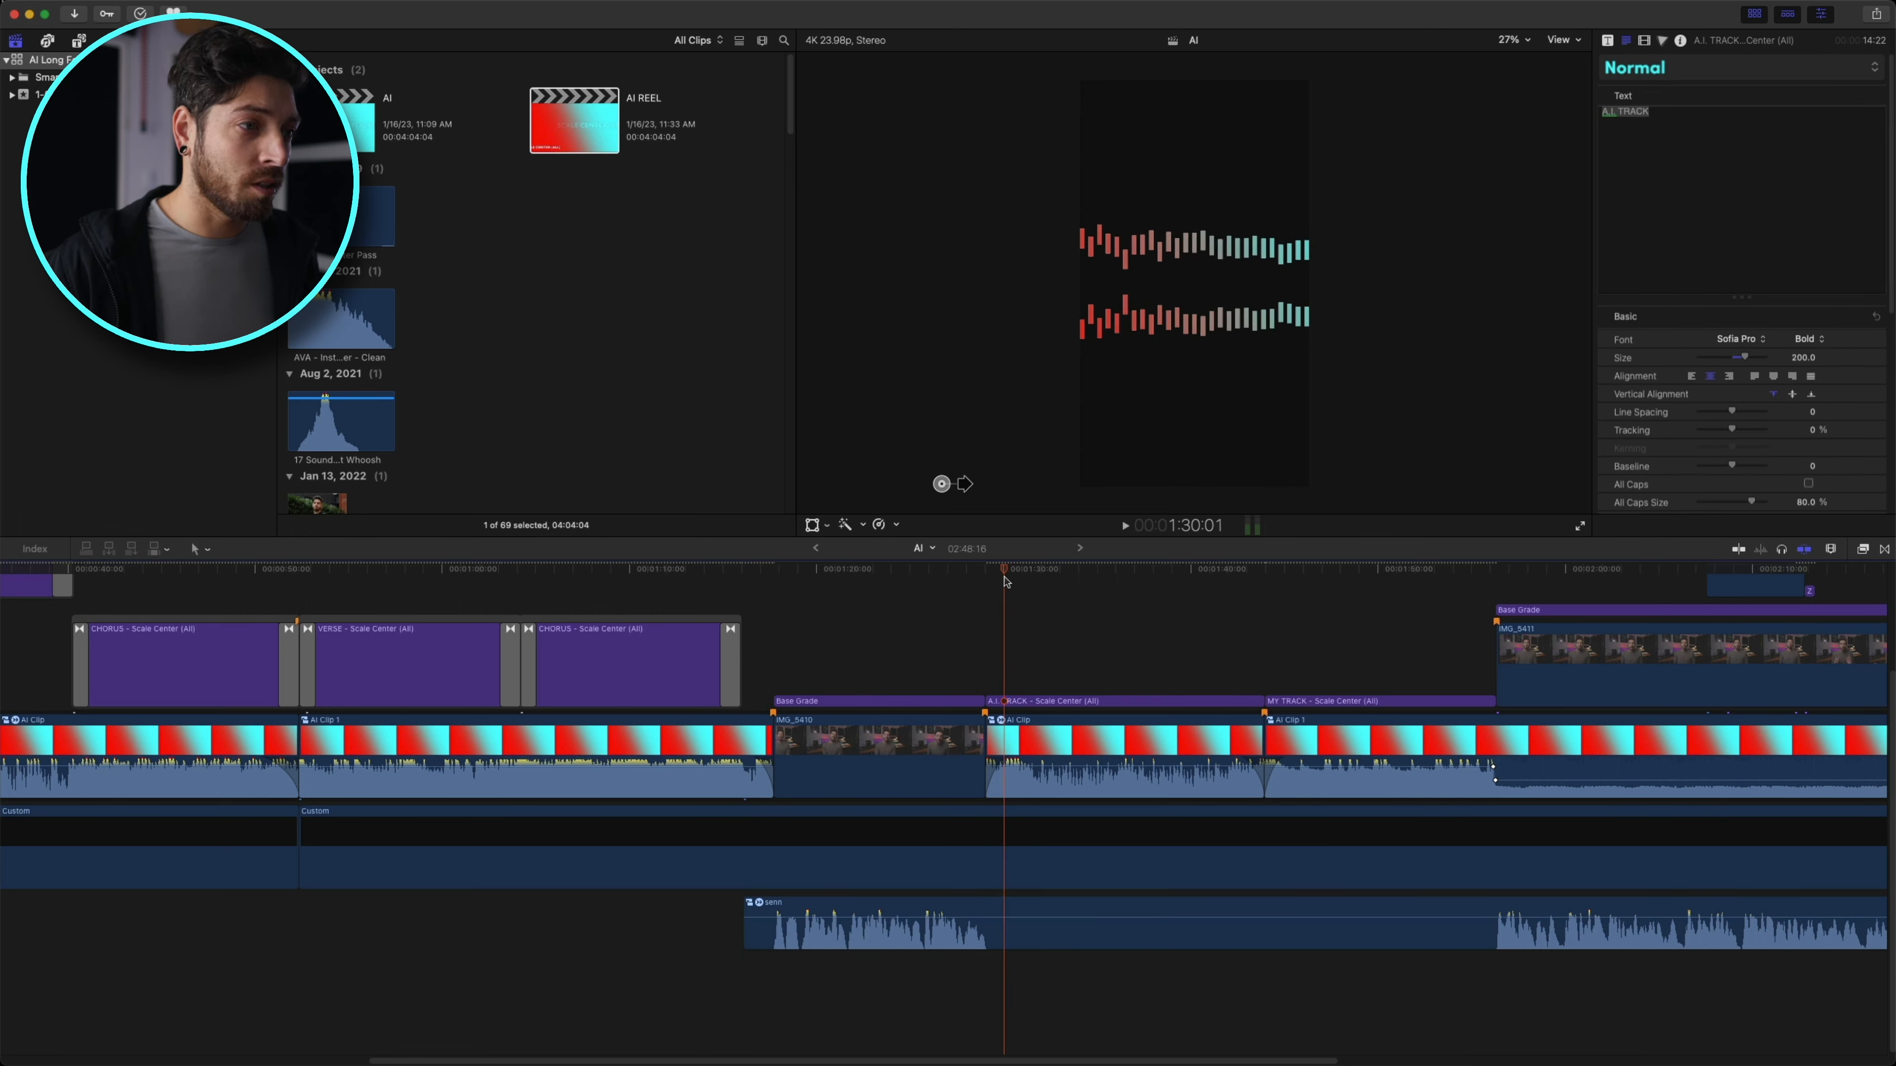
left_click(722, 569)
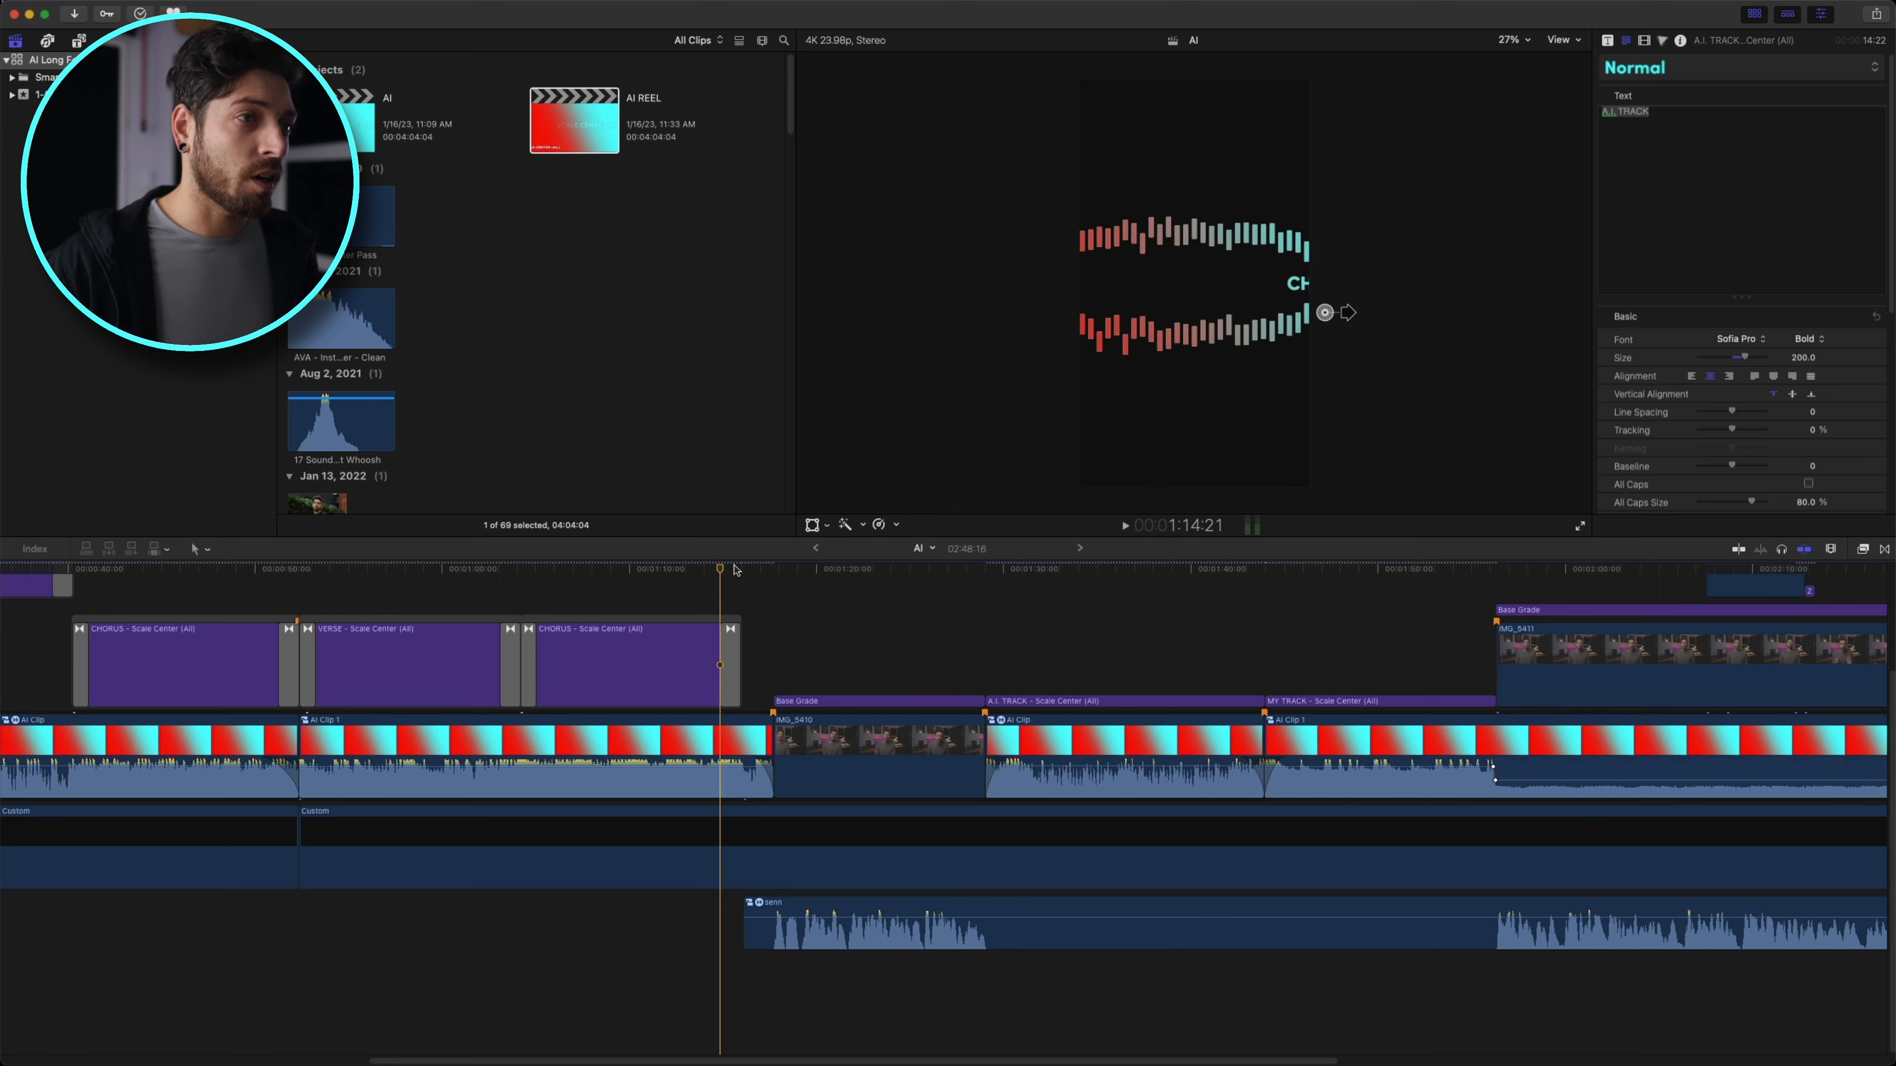
key("space")
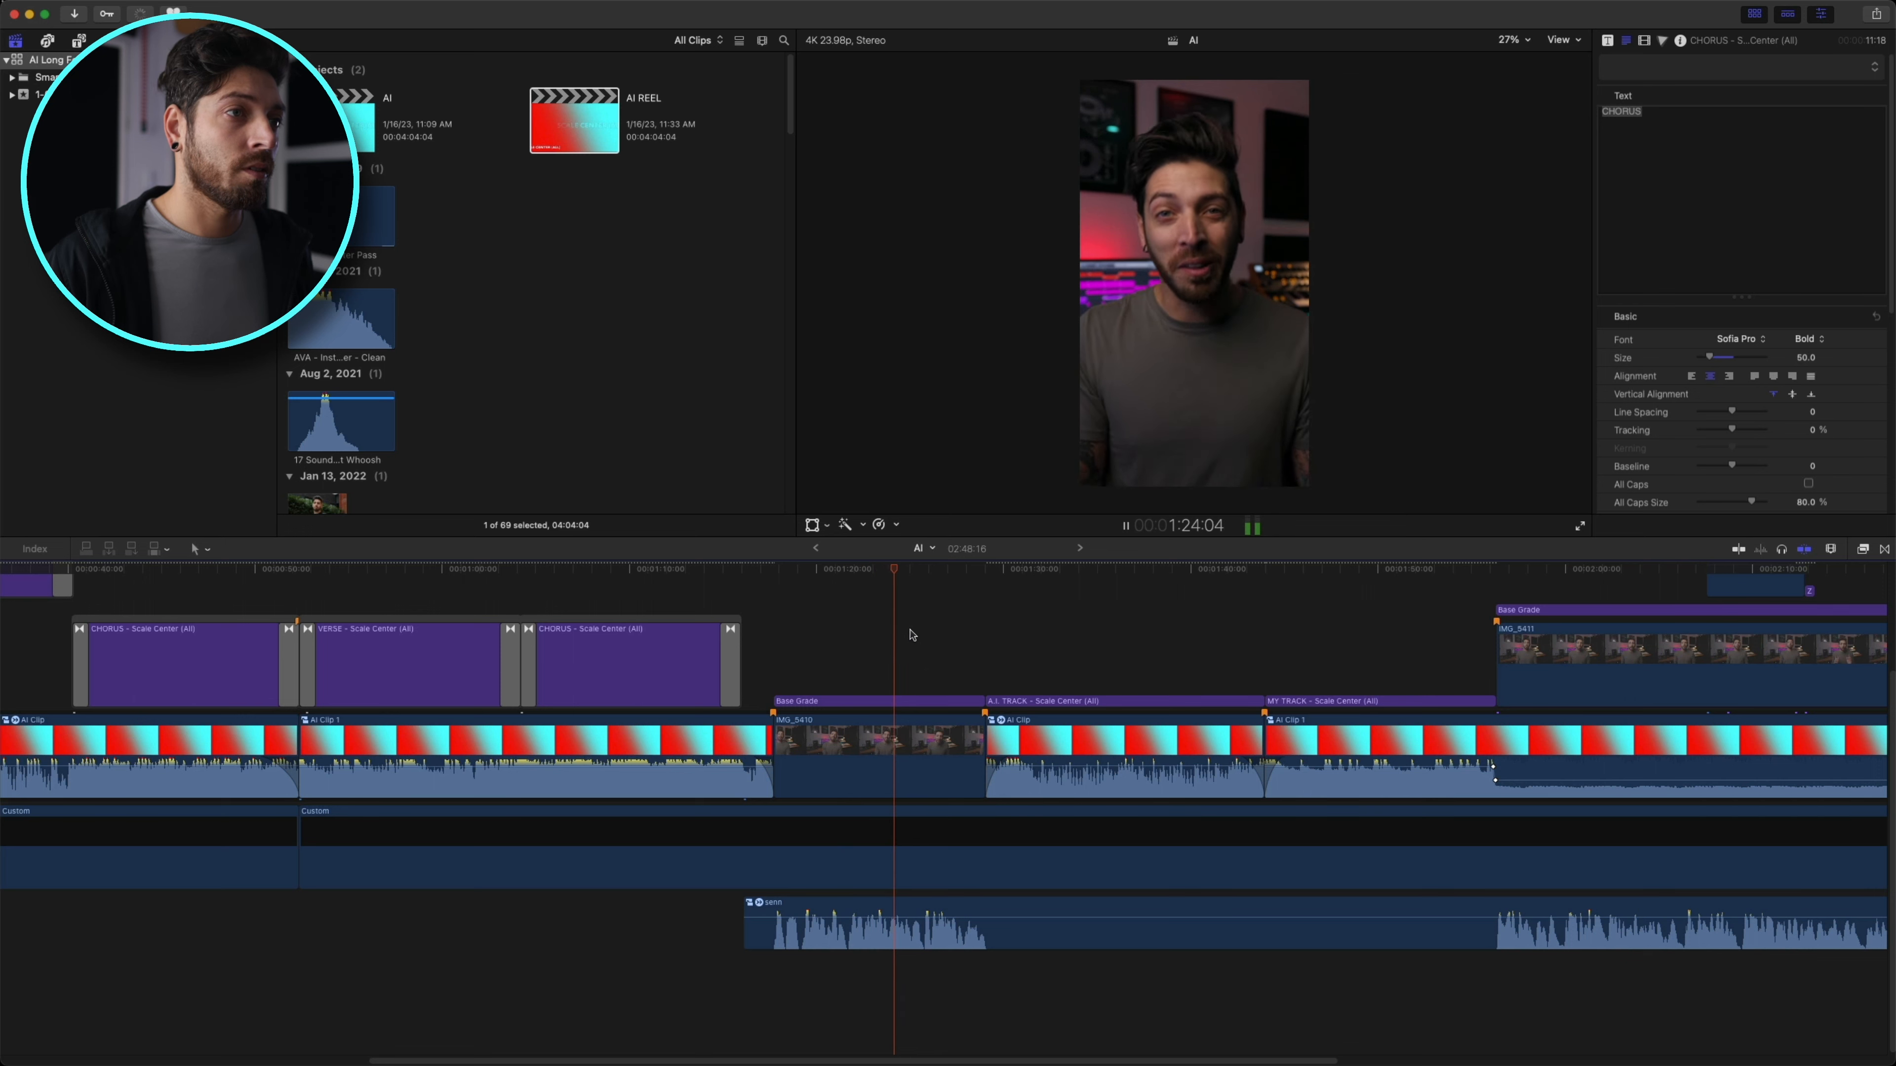
key("space")
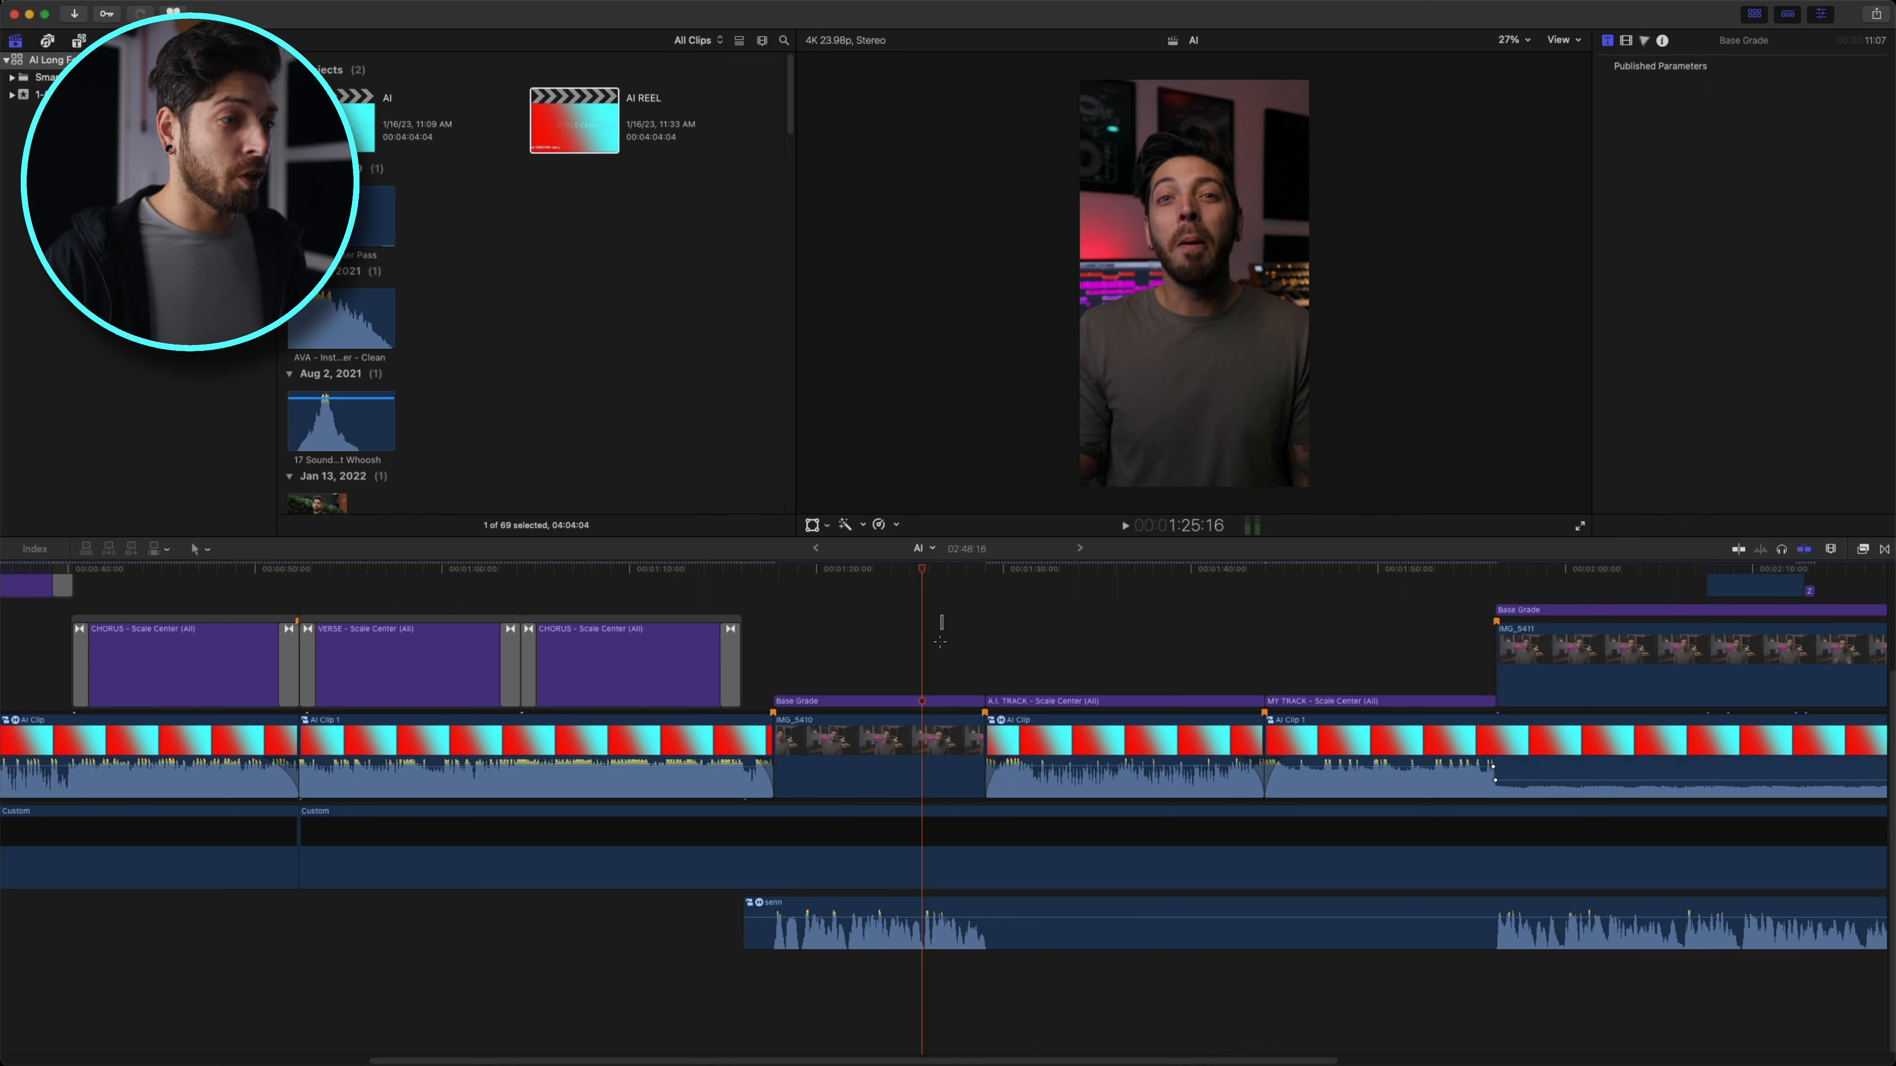
- Split all timeline layers at 1:25:16, within the IMG_5410 talking-head clip
key("super+shift+b")
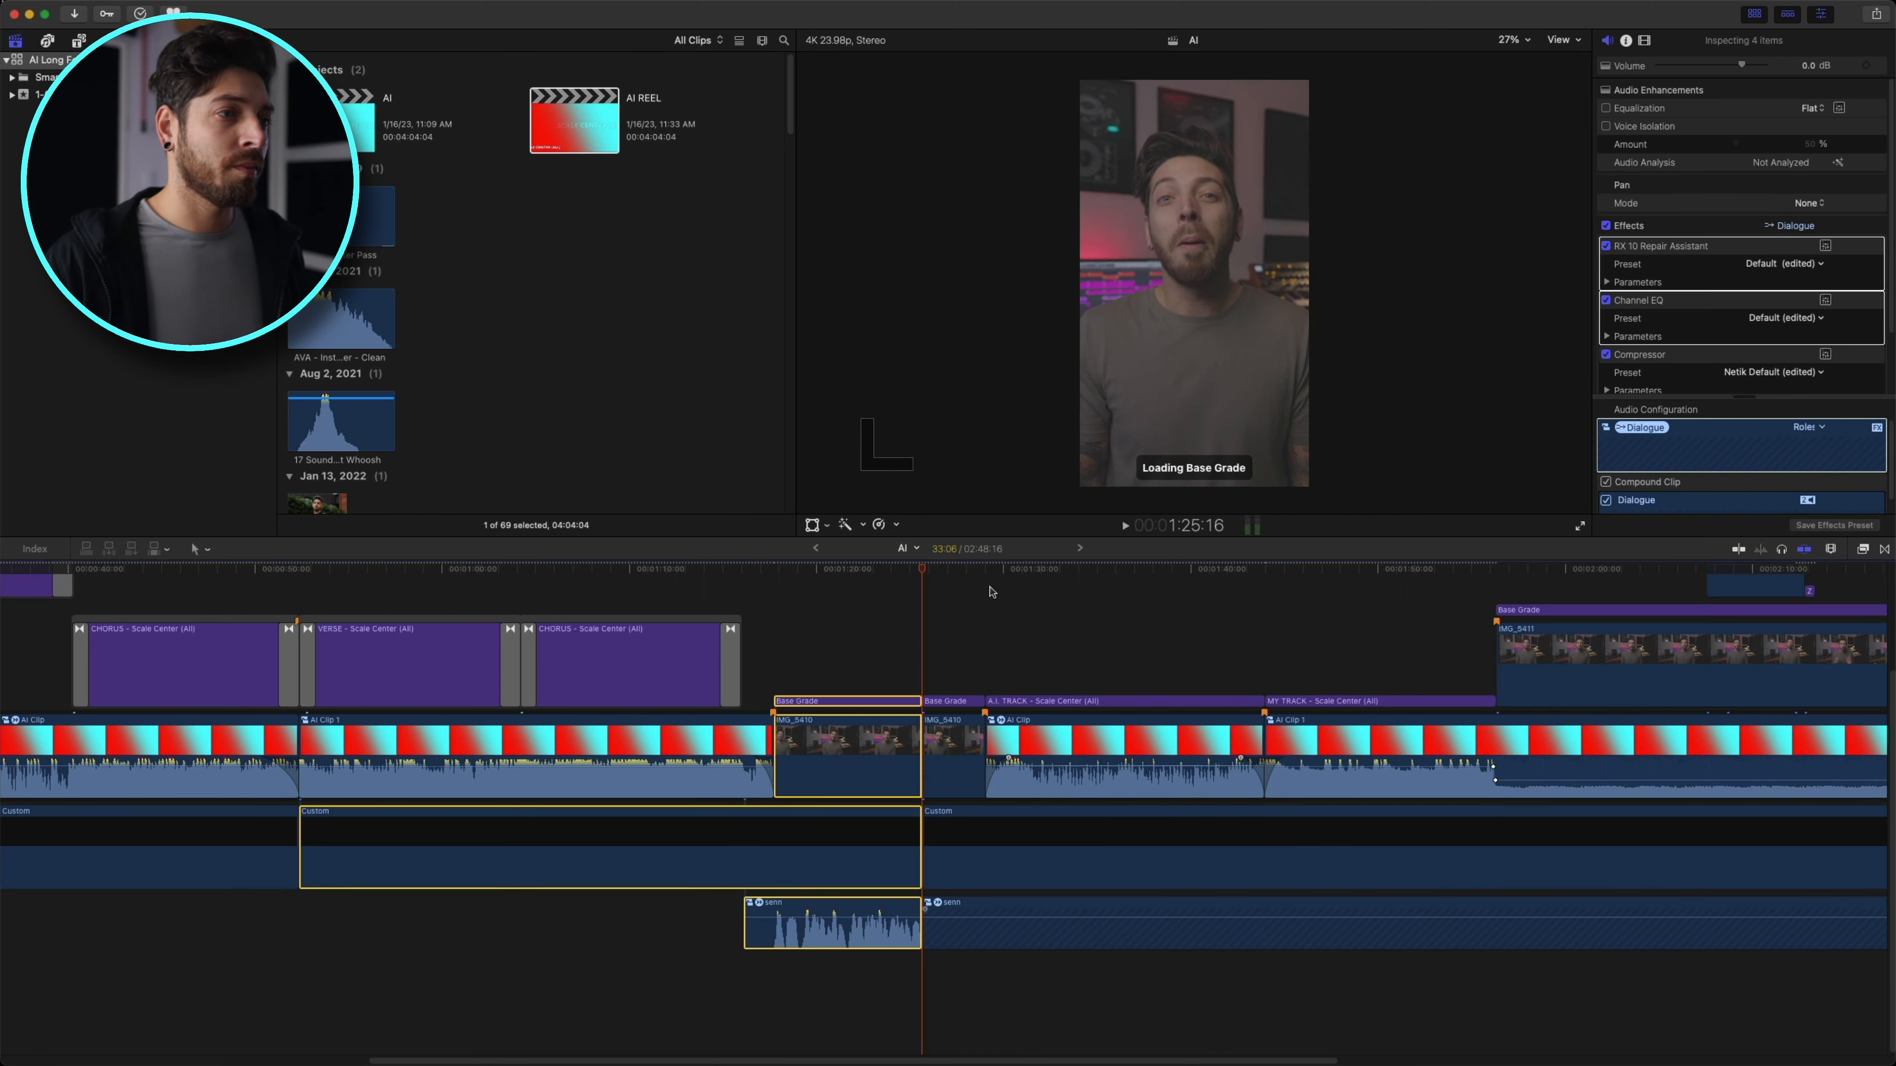
left_click(987, 570)
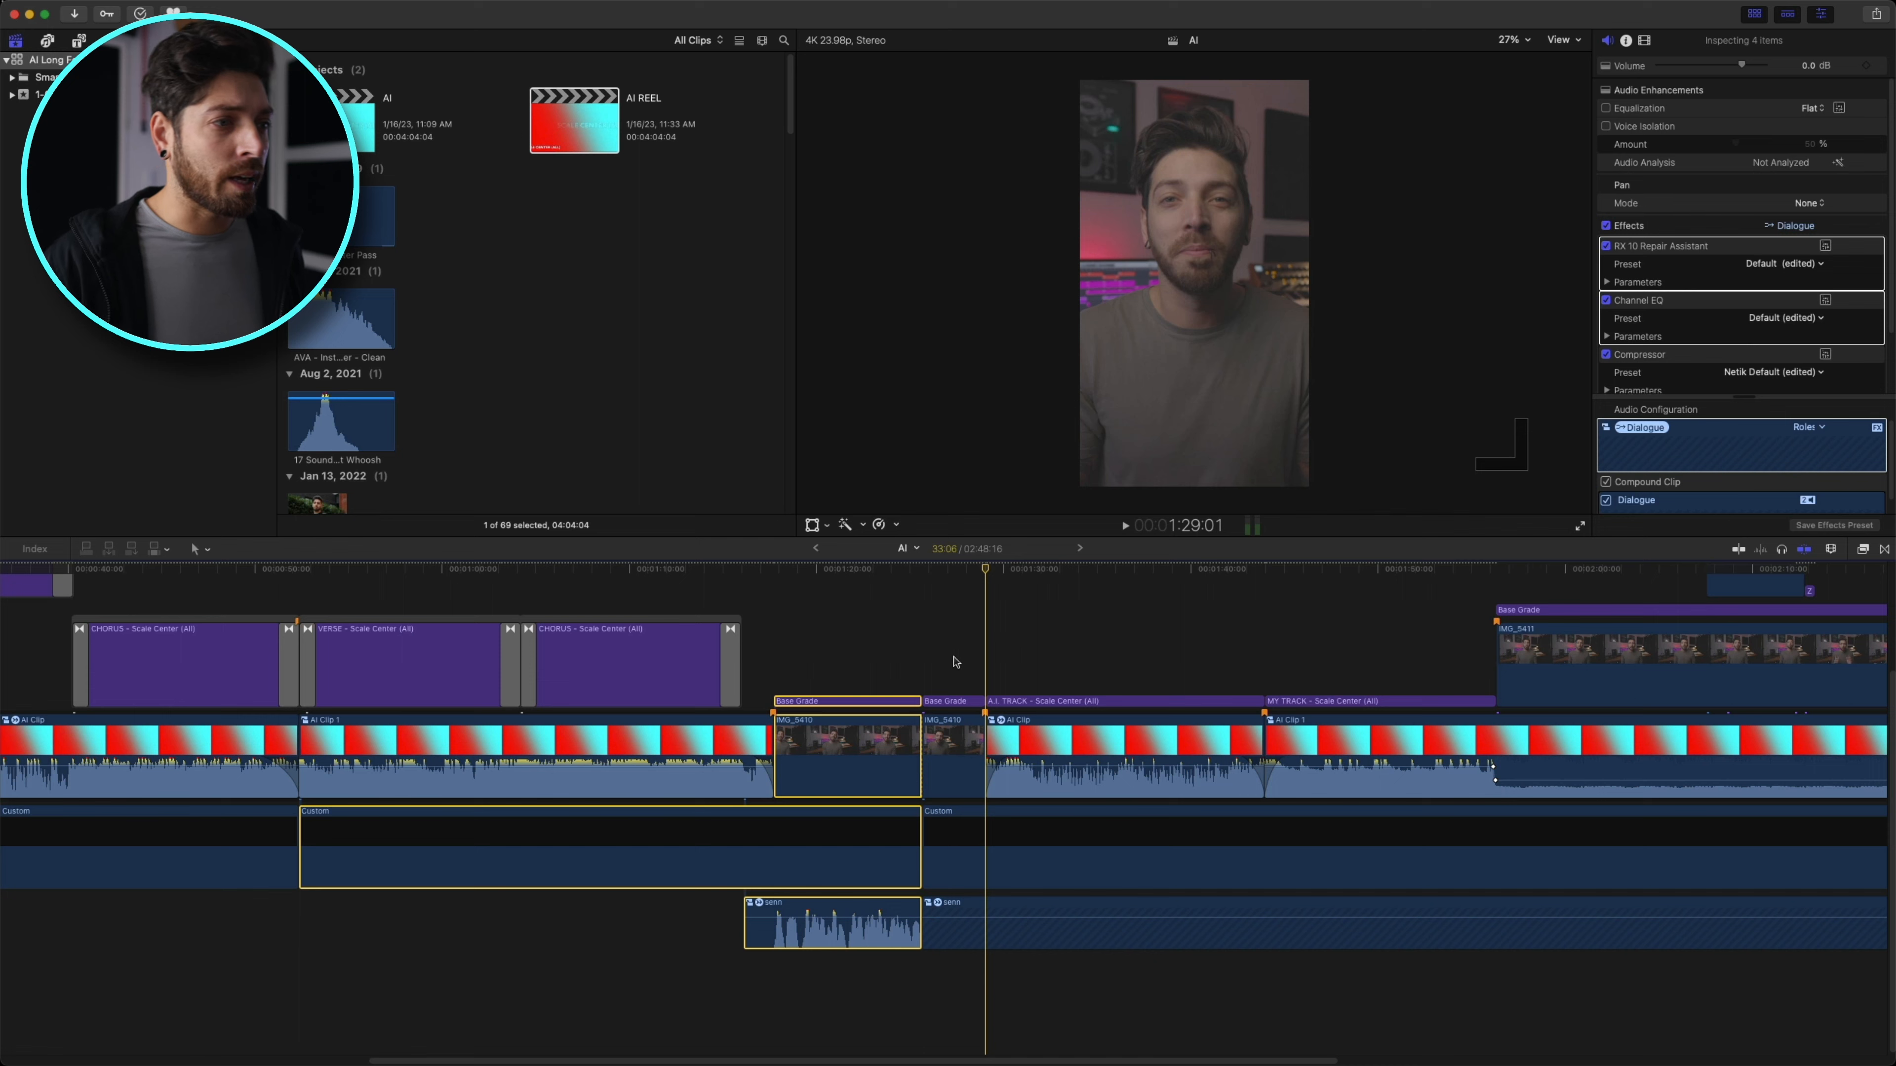
left_click_drag(955, 663, 963, 868)
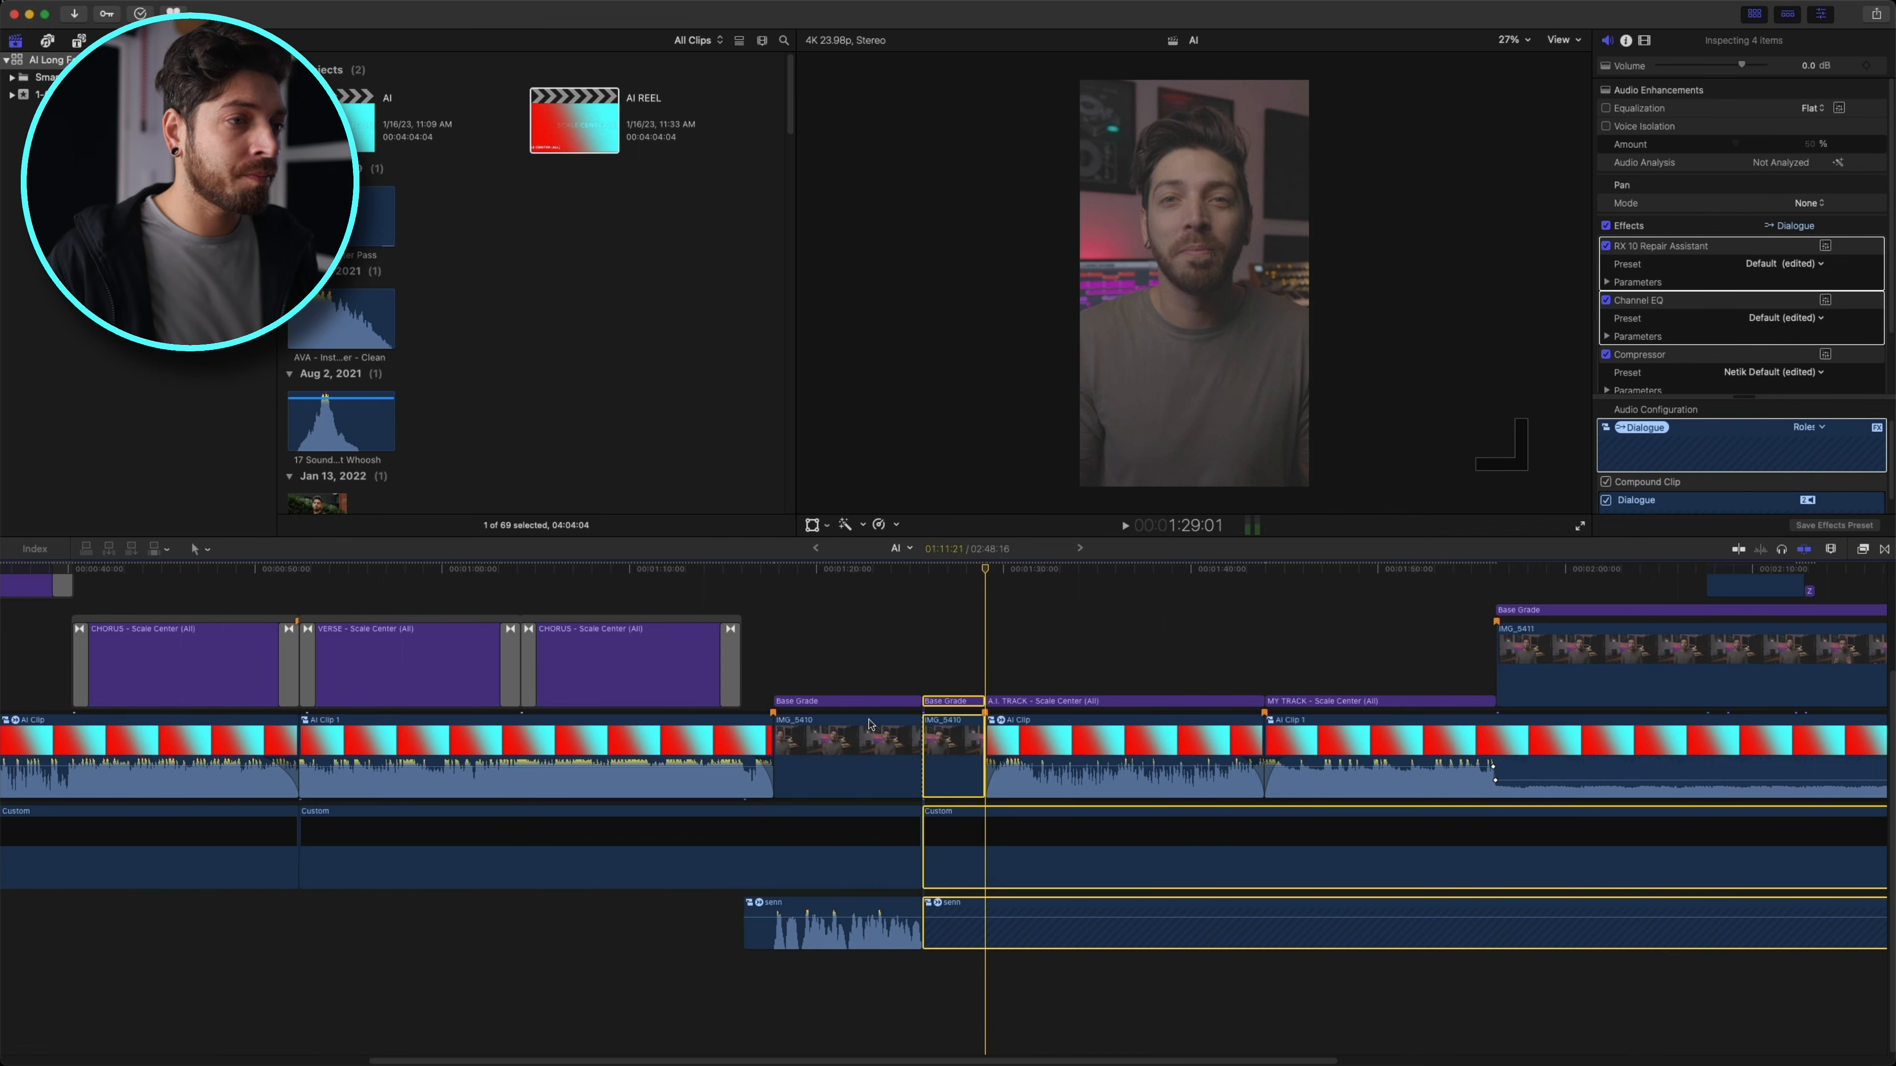
- Review the talking-head clips IMG_5411 and IMG_5412 near the end of the timeline
key("shift+z")
left_click_drag(903, 571, 1113, 627)
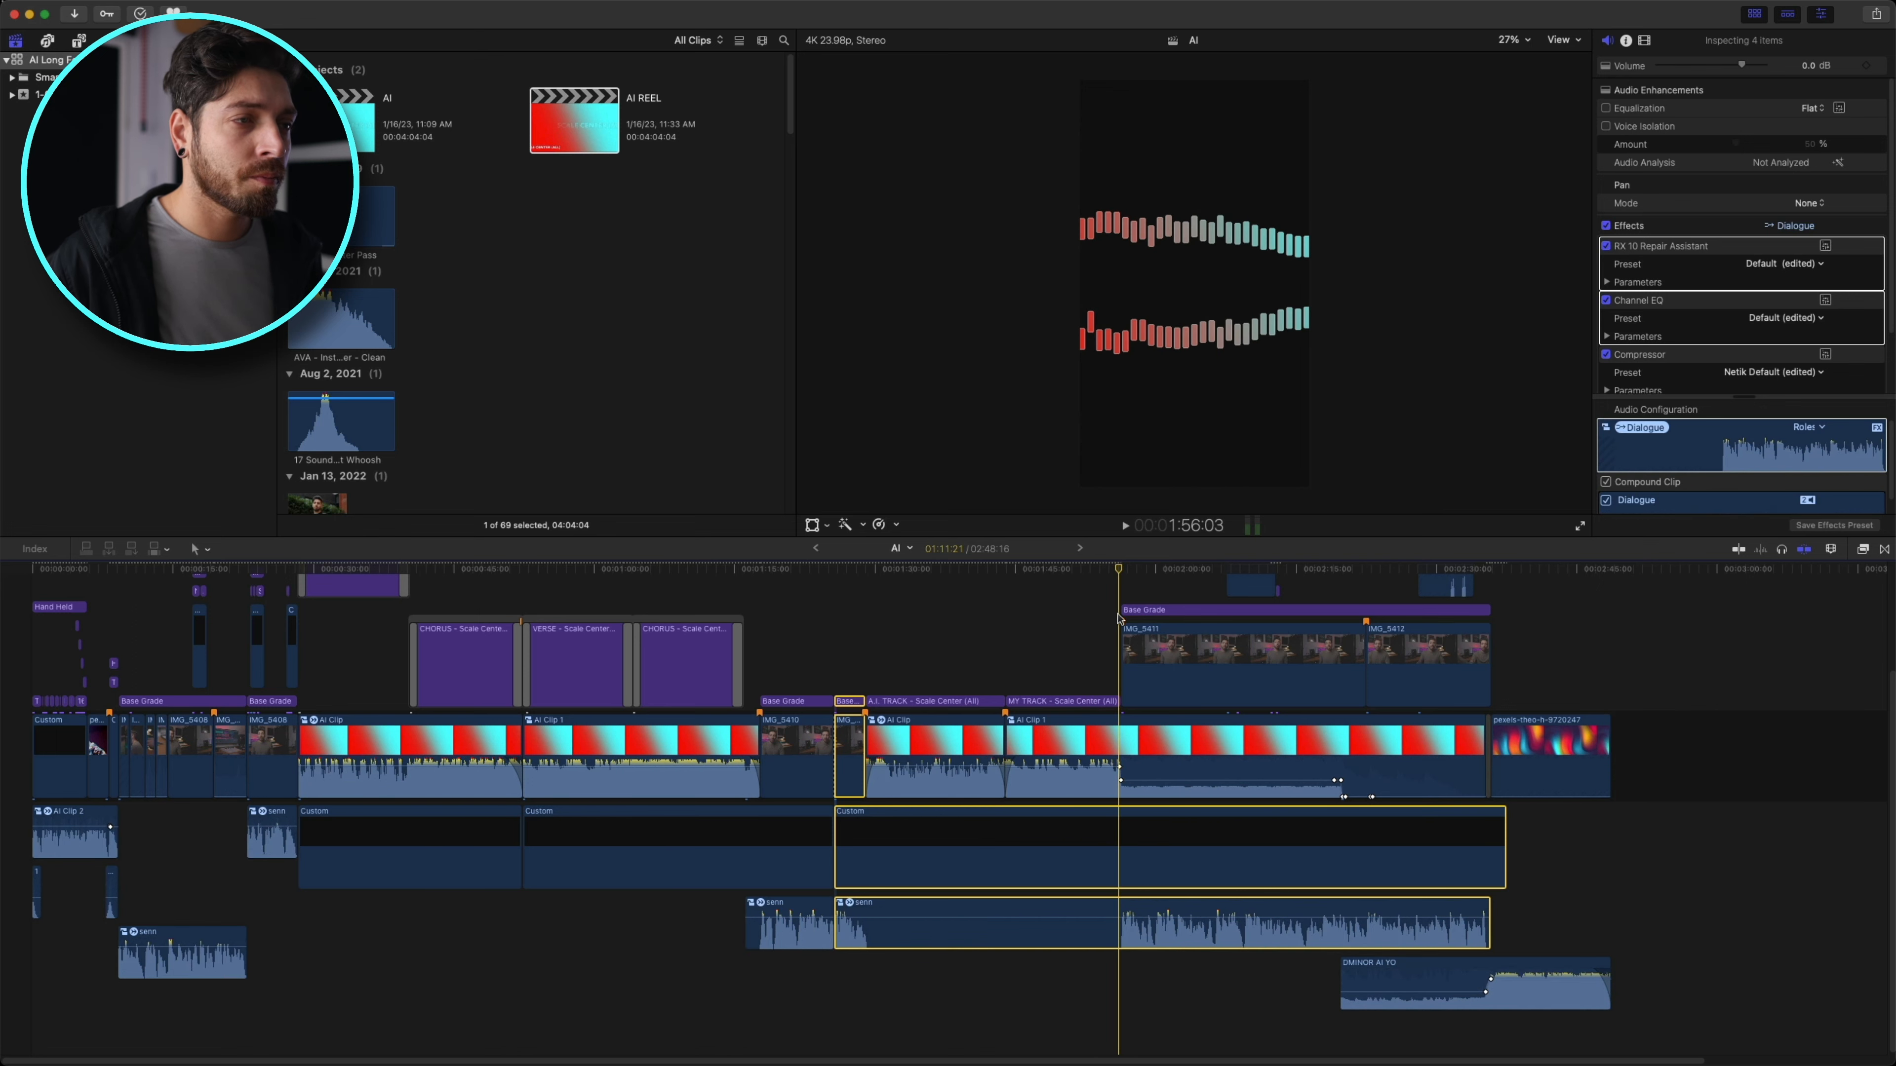
key("space")
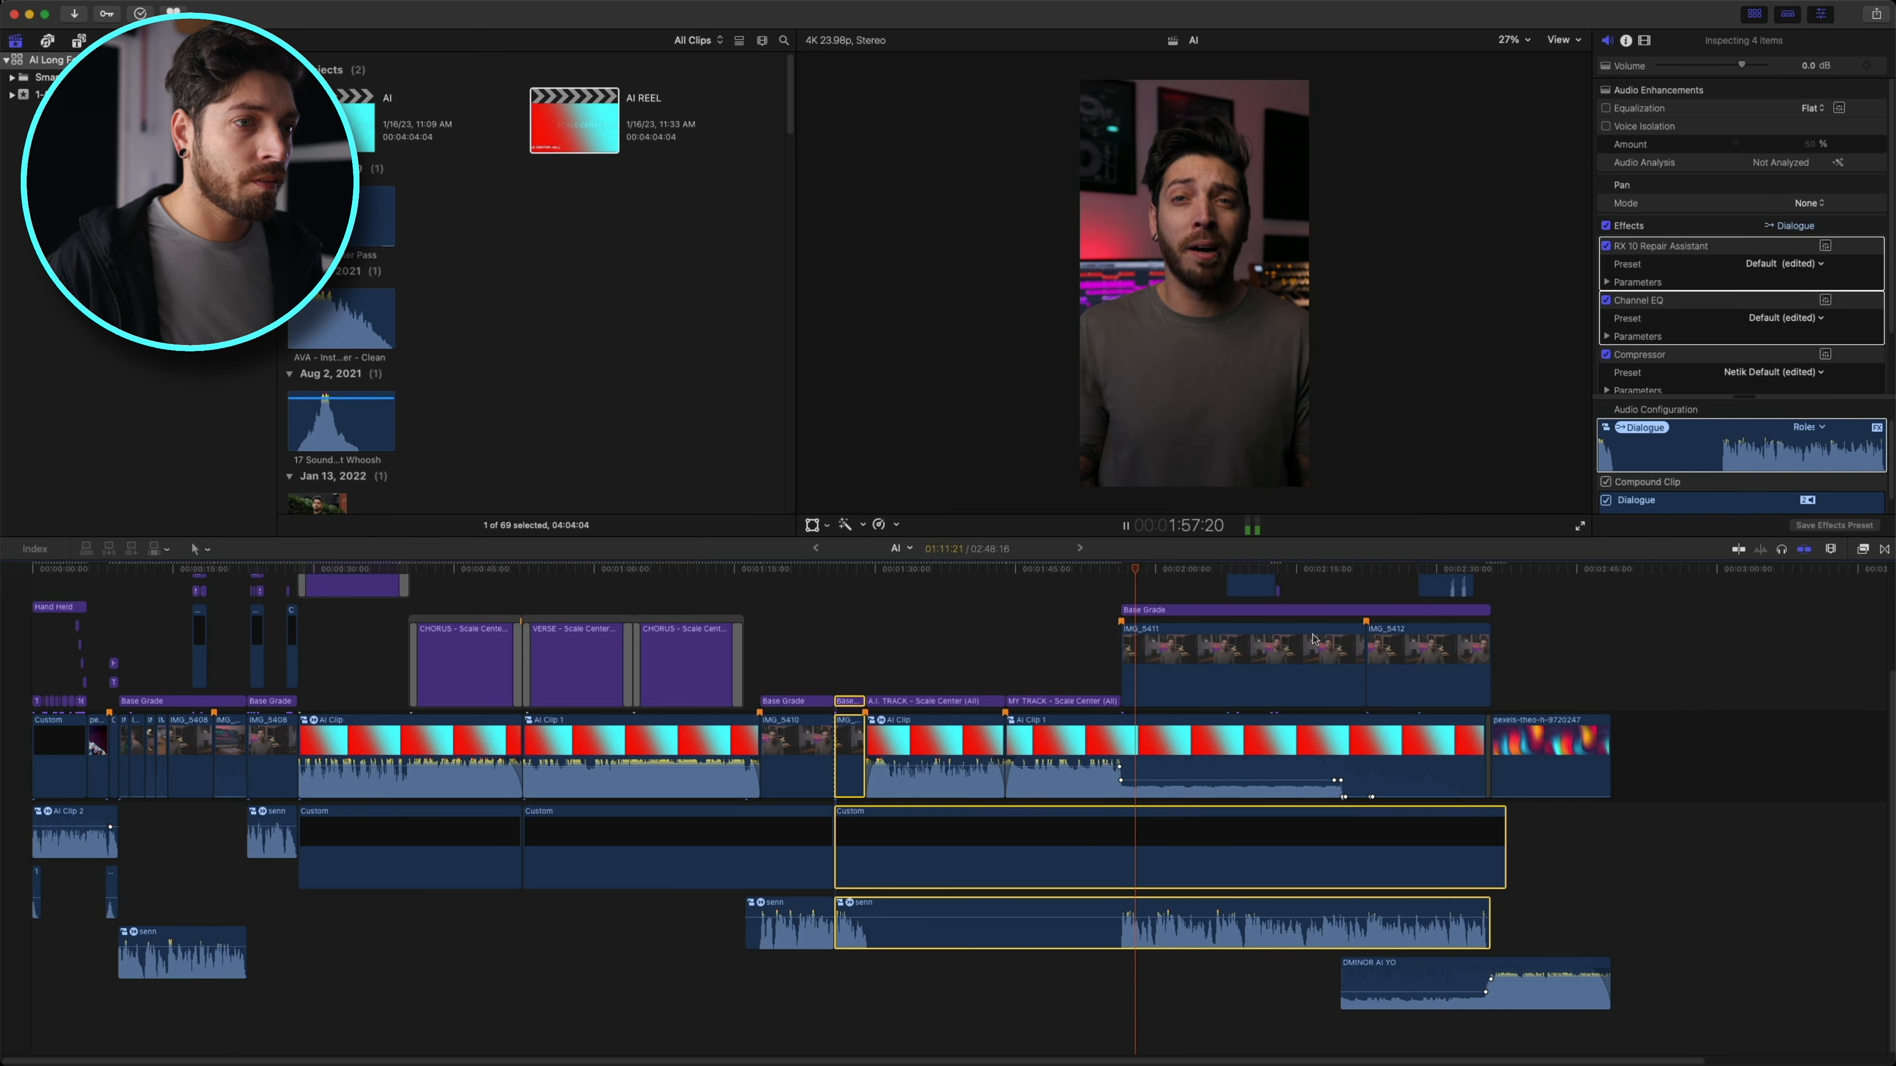
scroll(1209, 620, "up", 2)
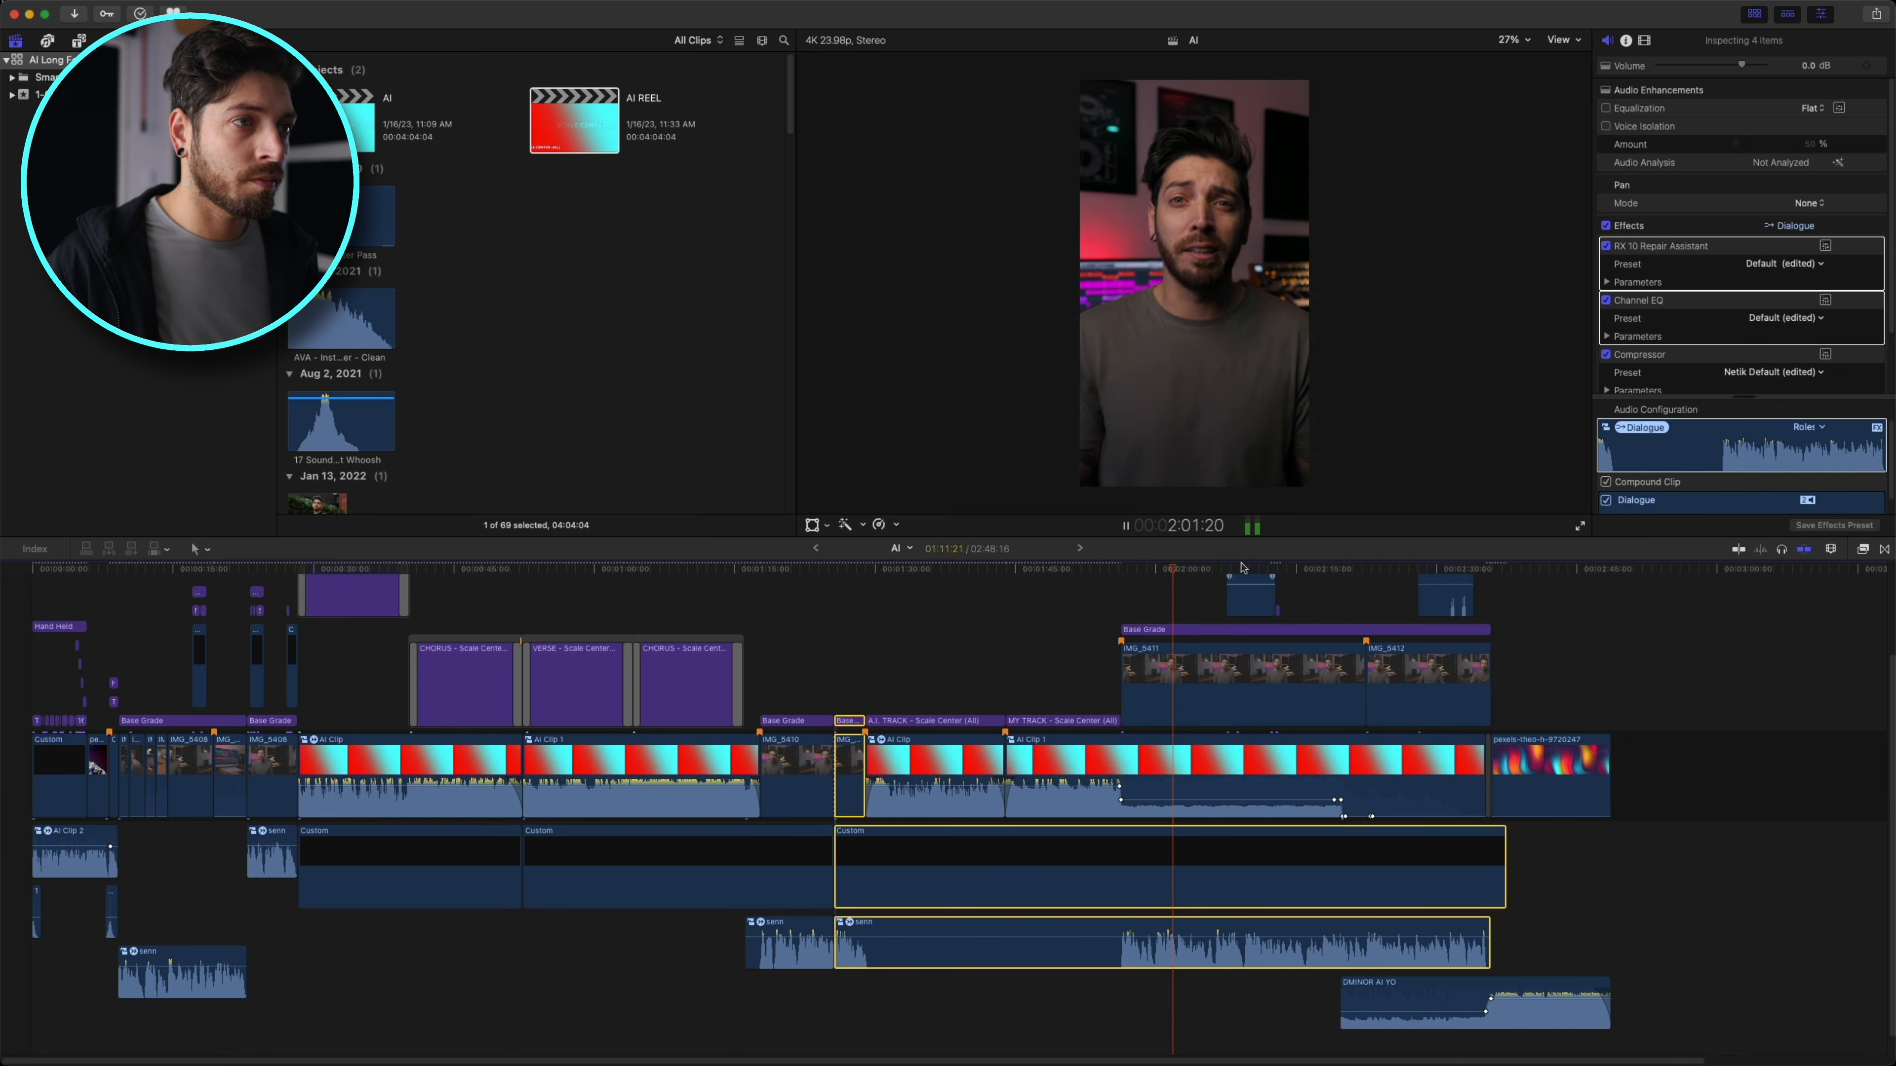
key("space")
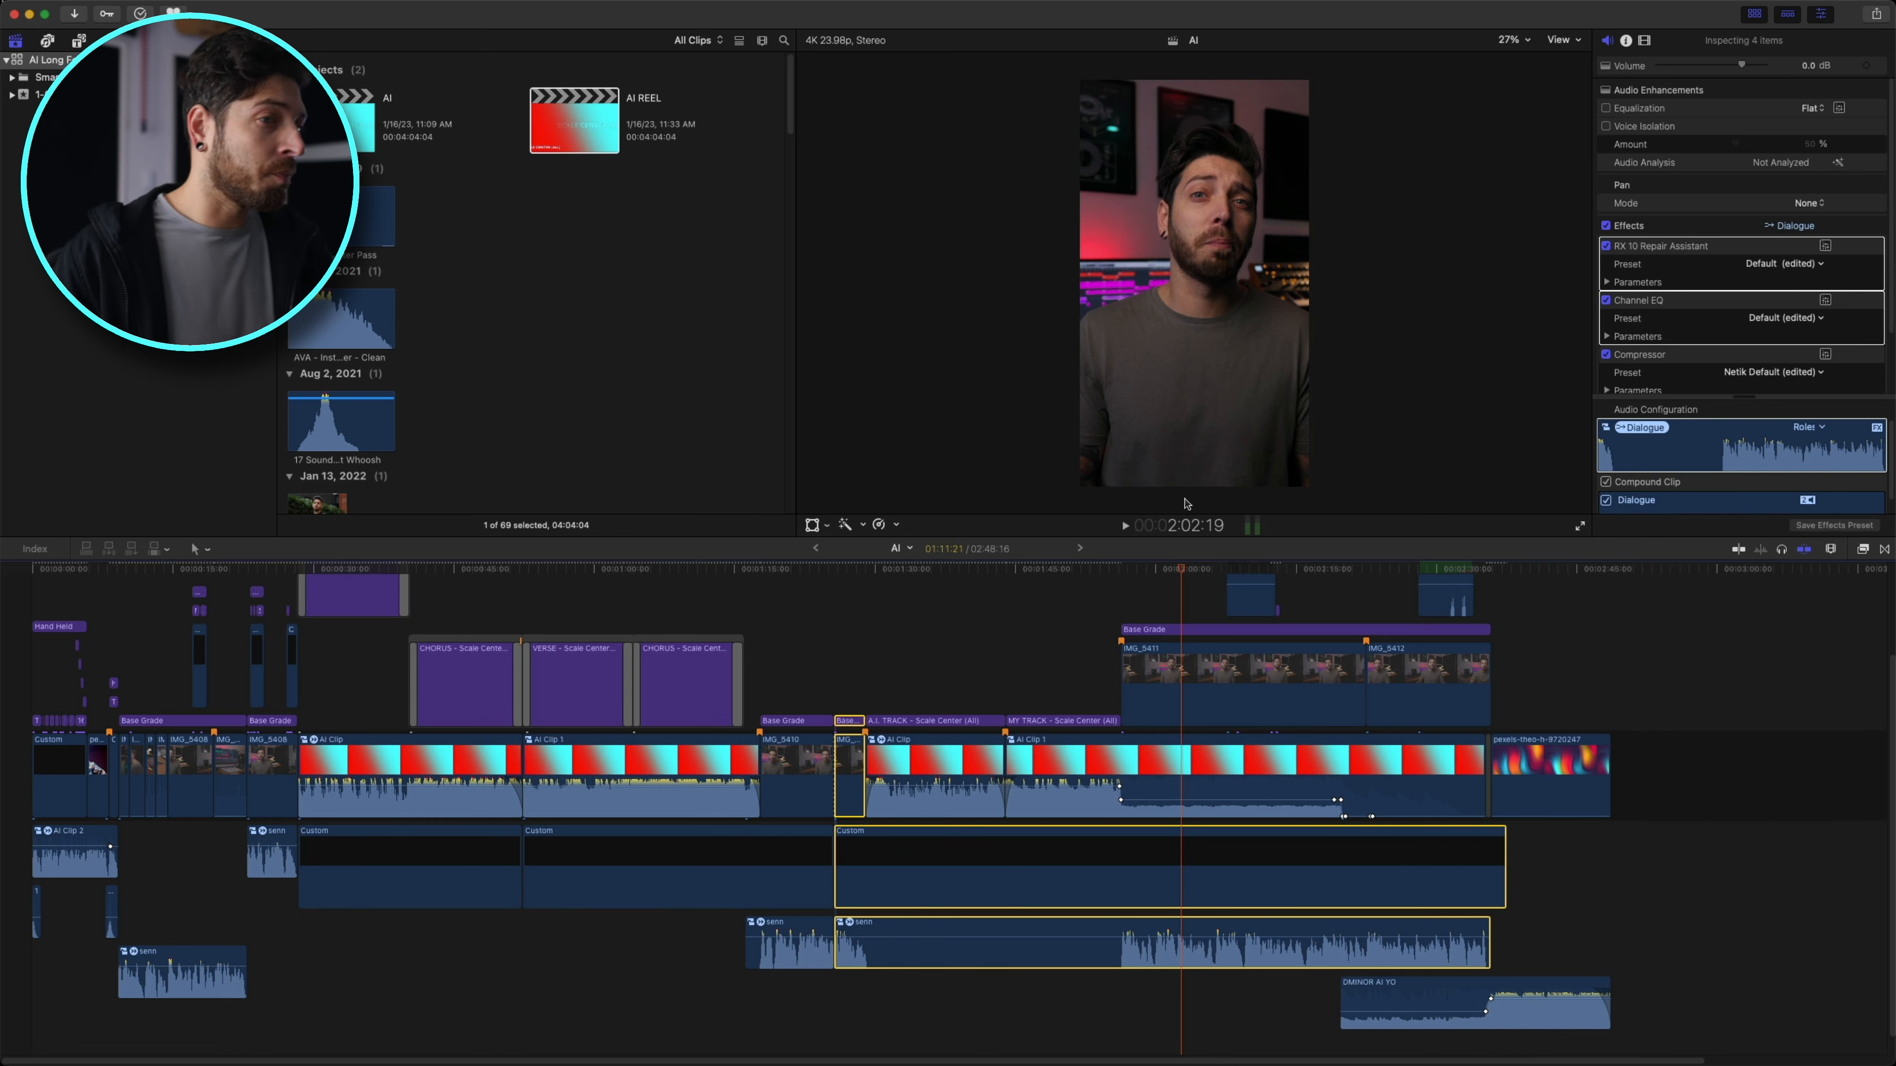
left_click(1371, 572)
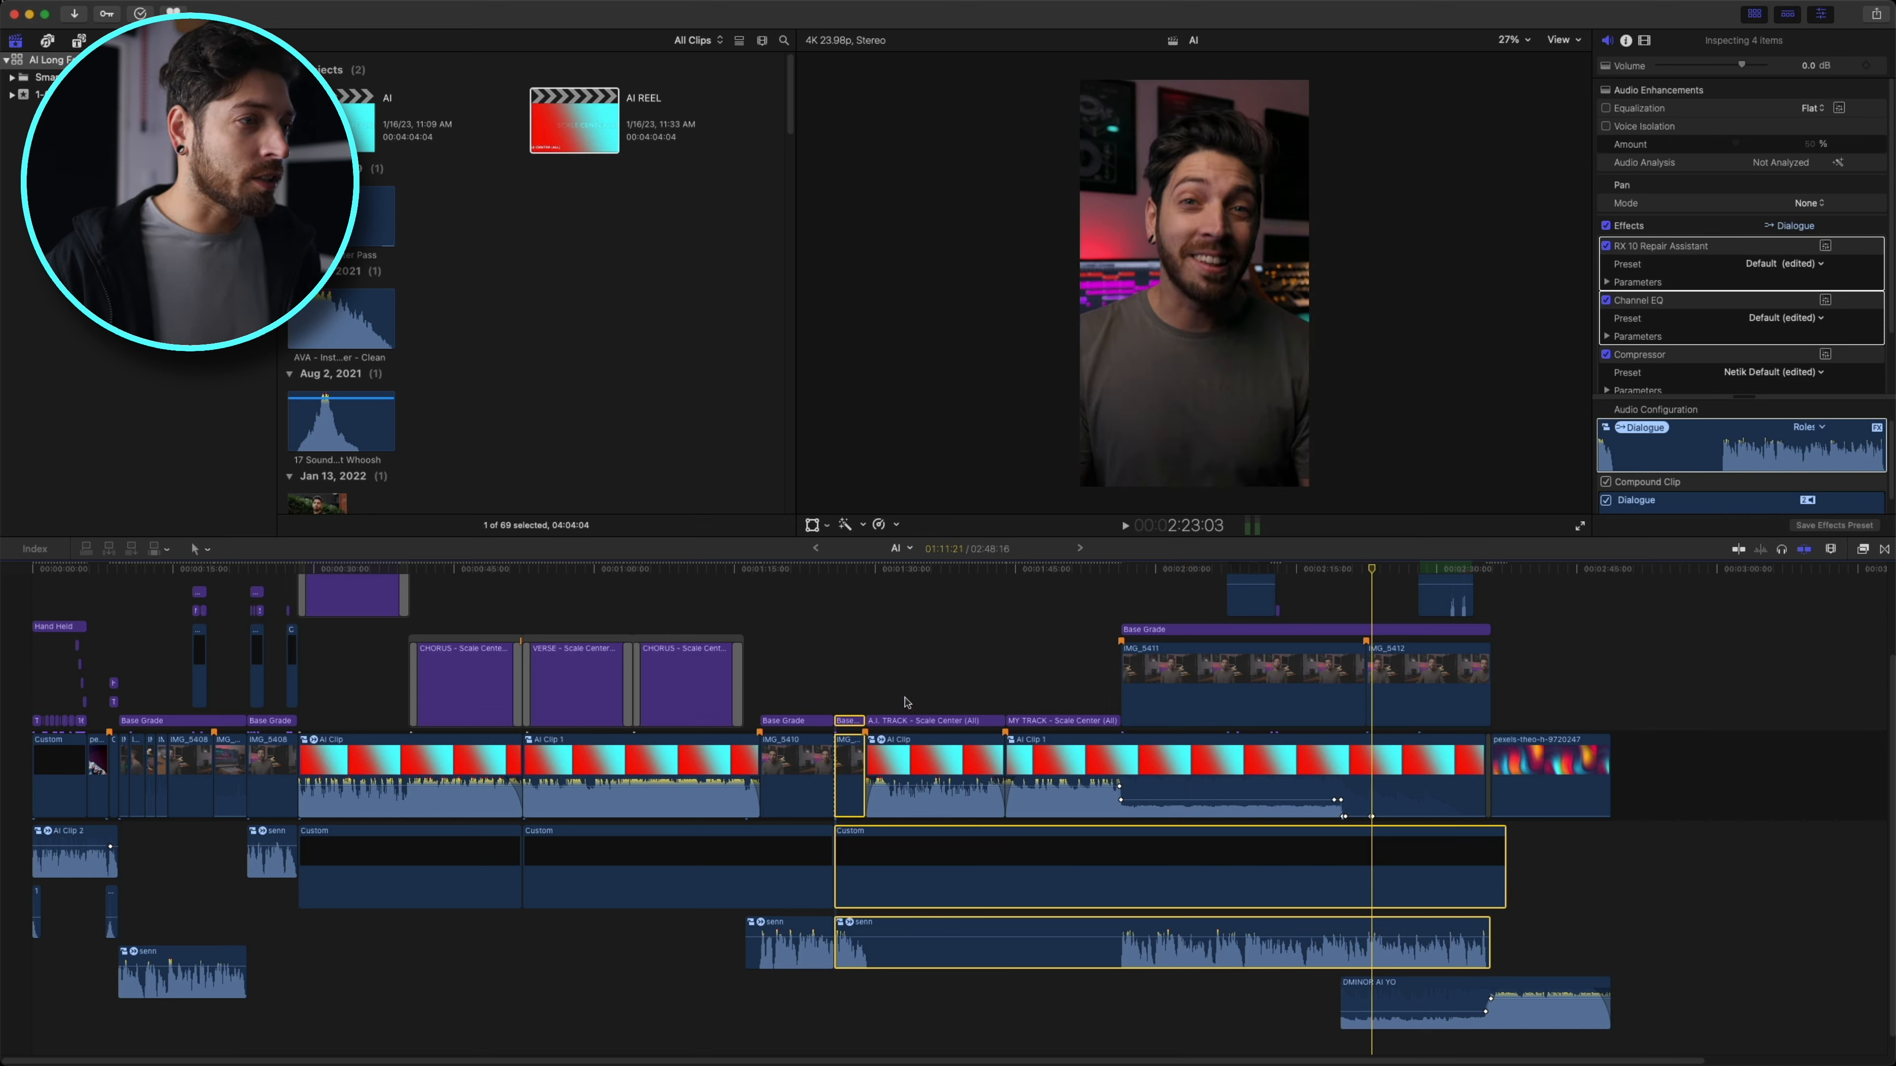
- Delete all clips, titles and audio after the split at 1:25:16
left_click_drag(852, 589, 1088, 724)
left_click_drag(1663, 1008, 1662, 1010)
key("Delete")
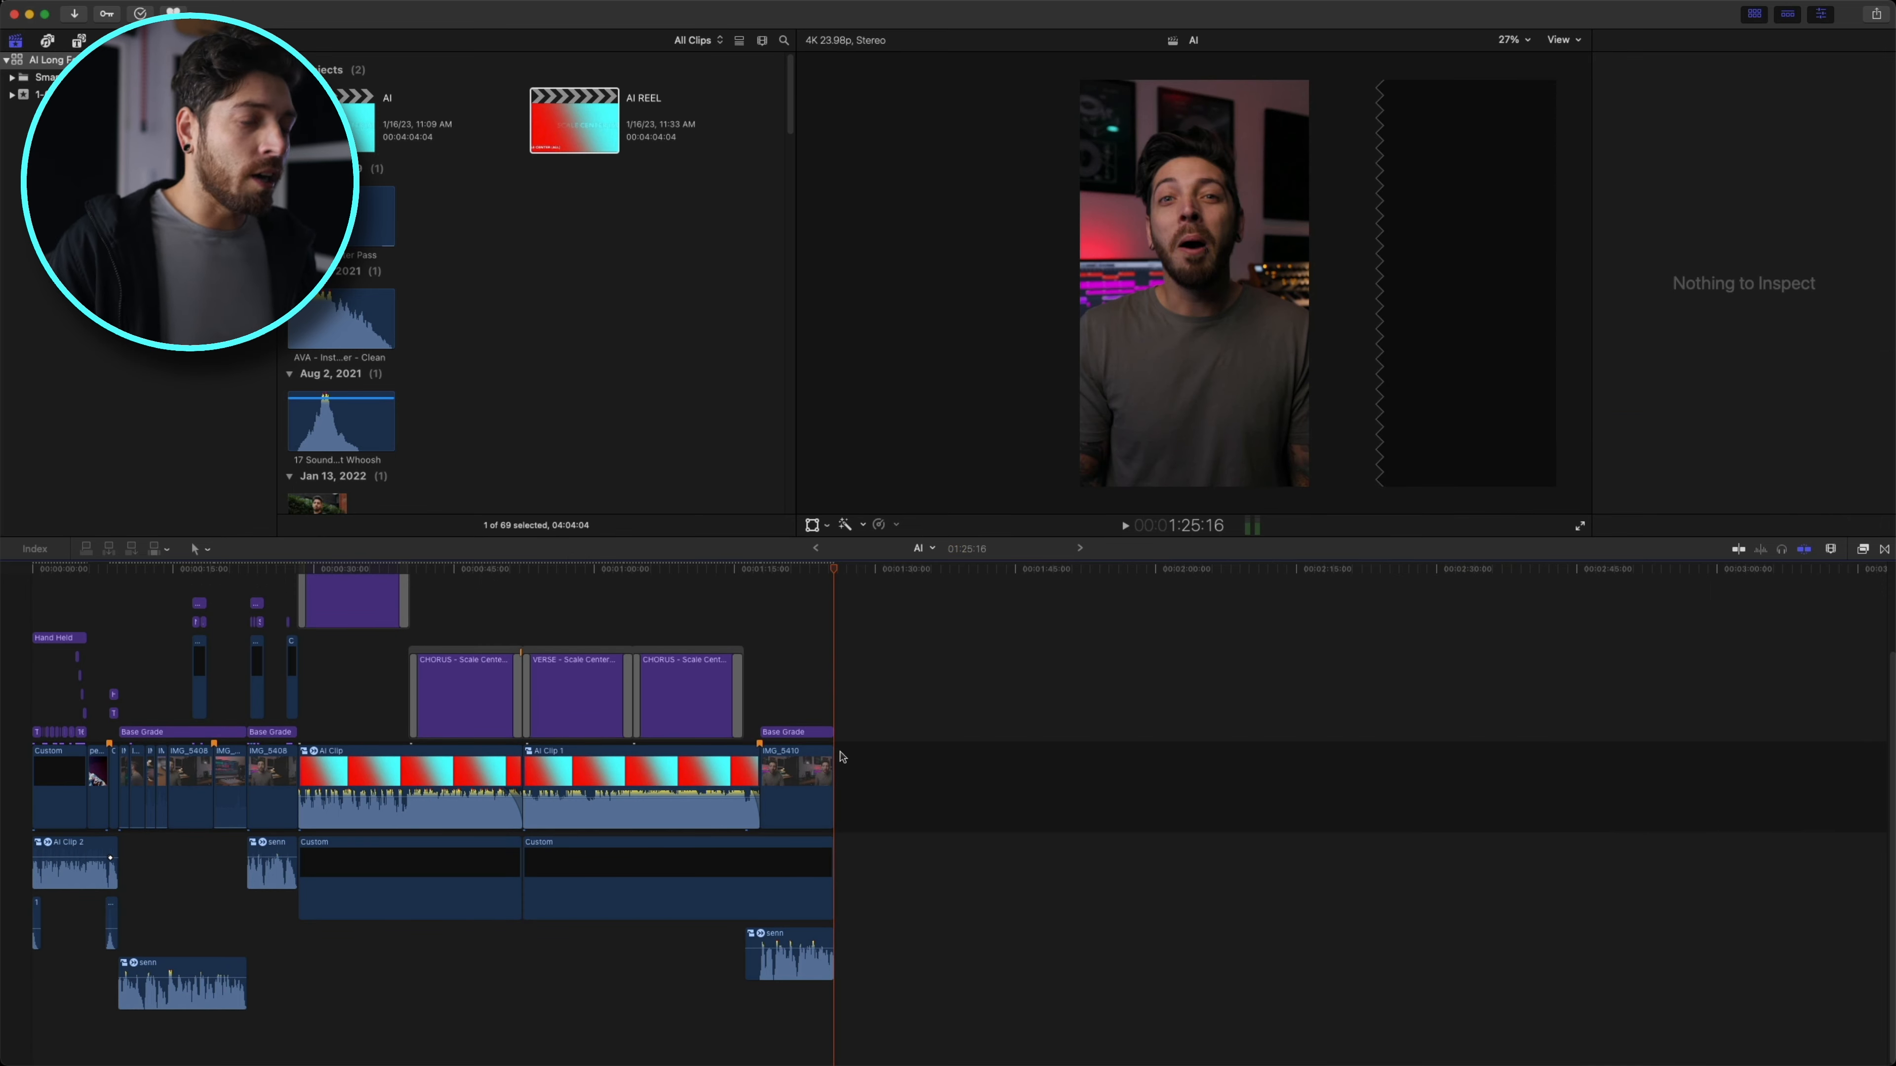
- Trim the ends of THE JUDGE title, its Custom background and the Hand Held layer to the start of AI Clip at 28:10
key("super+=")
scroll(766, 1037, "left", 8)
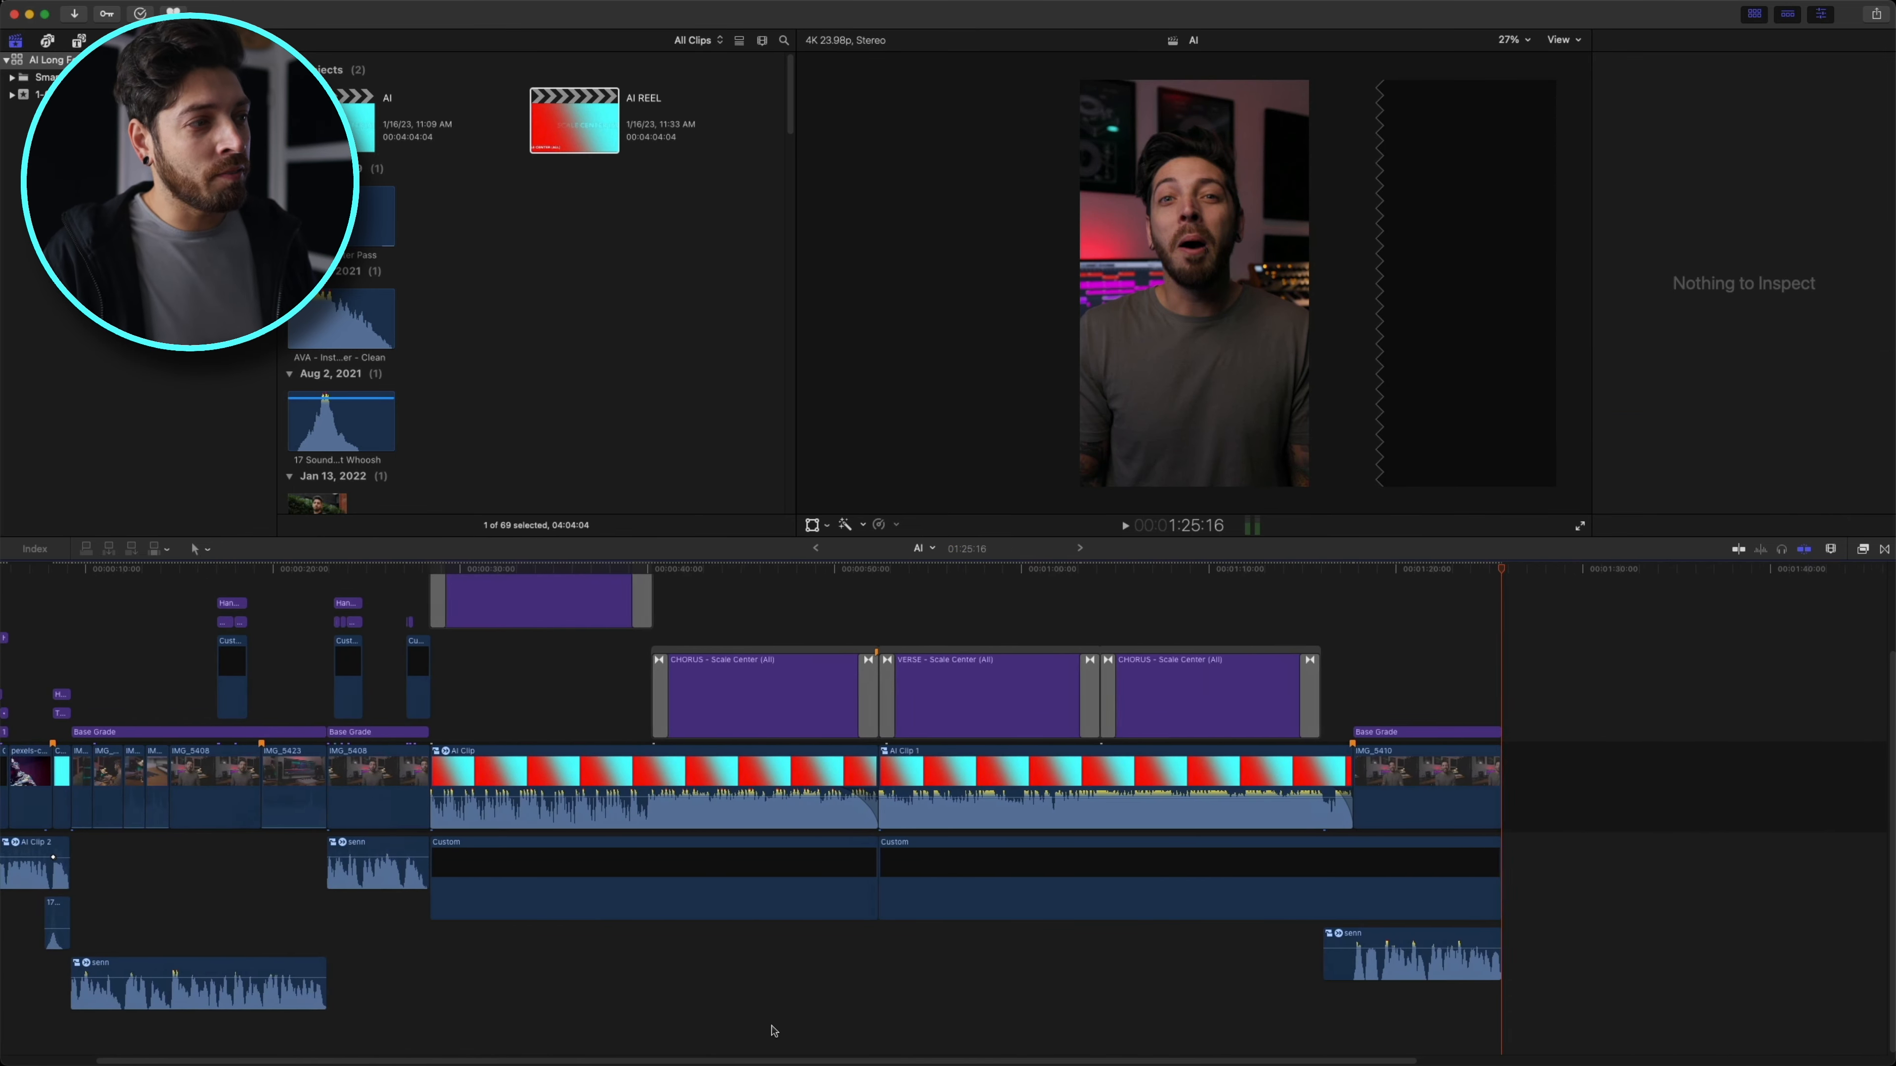
scroll(766, 1059, "left", 3)
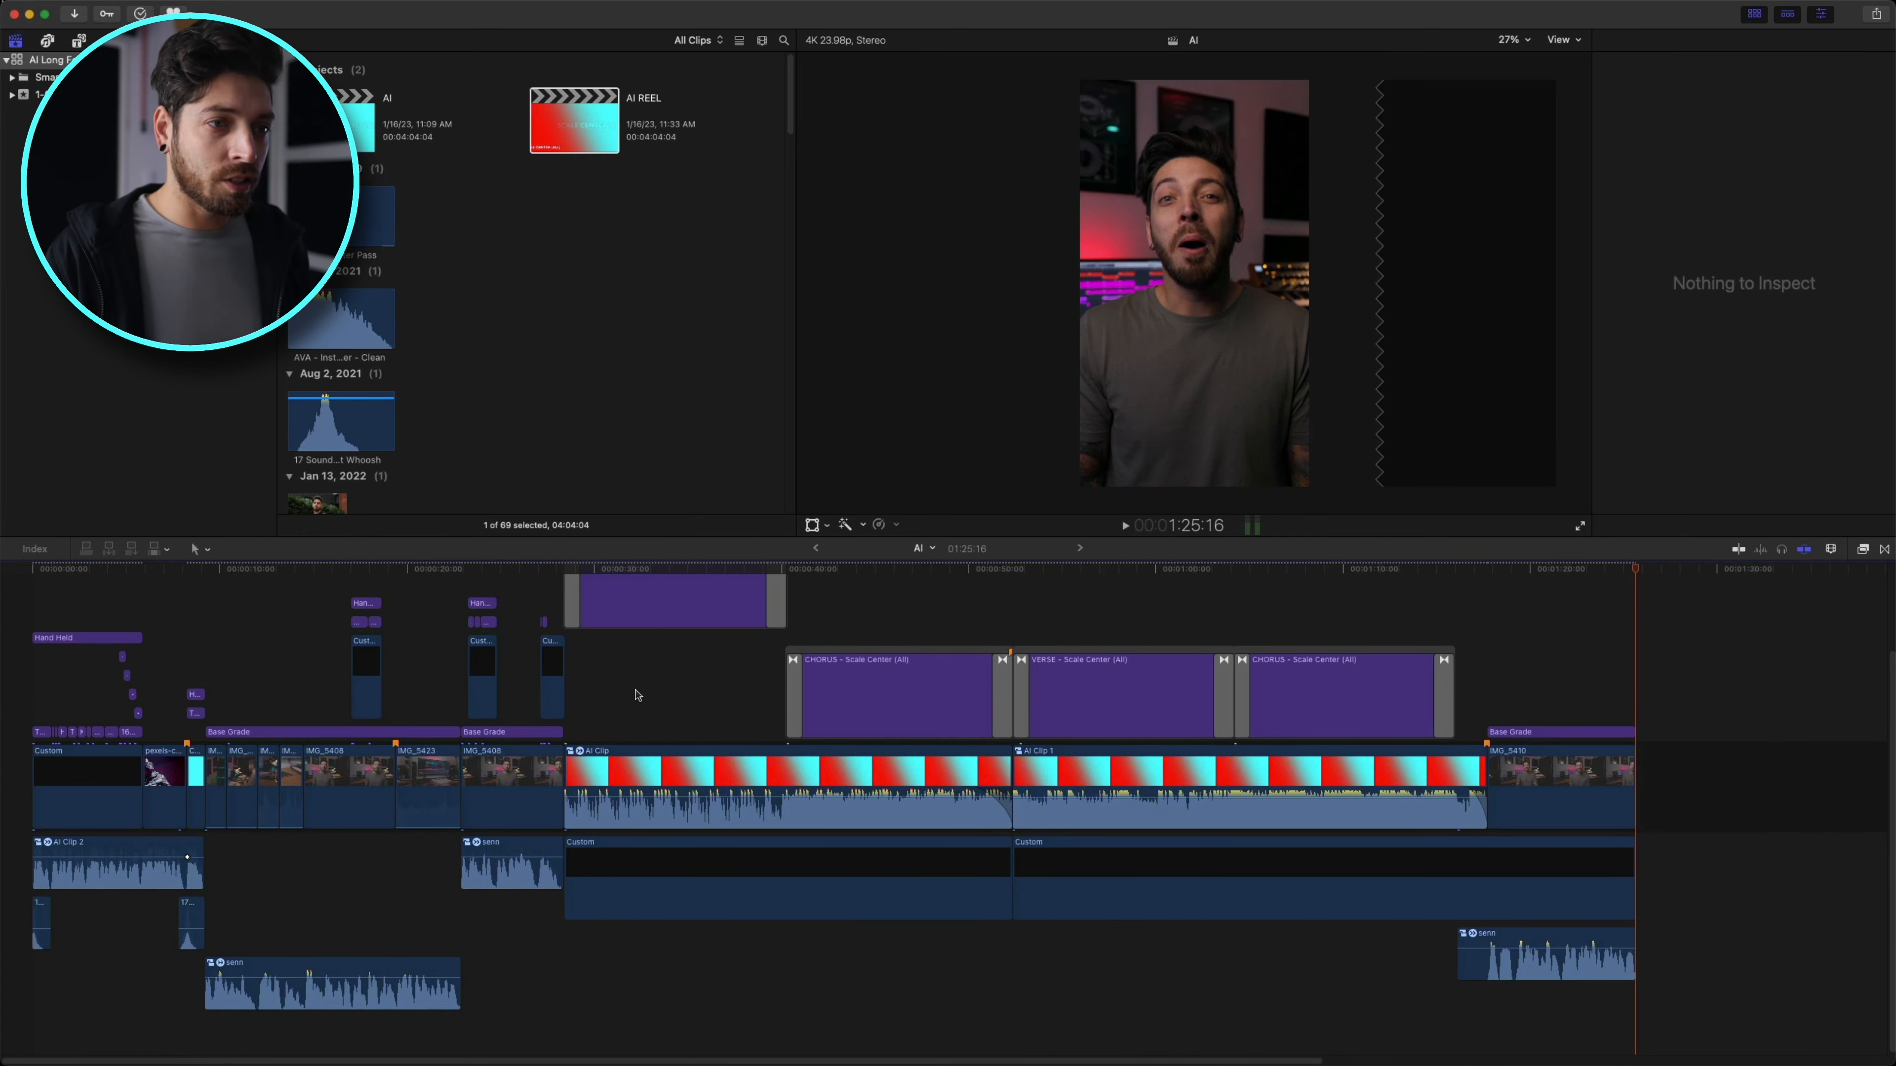
left_click(161, 602)
left_click_drag(160, 580, 563, 606)
key("super+equal")
key("super+equal")
key("super+equal")
key("super+equal")
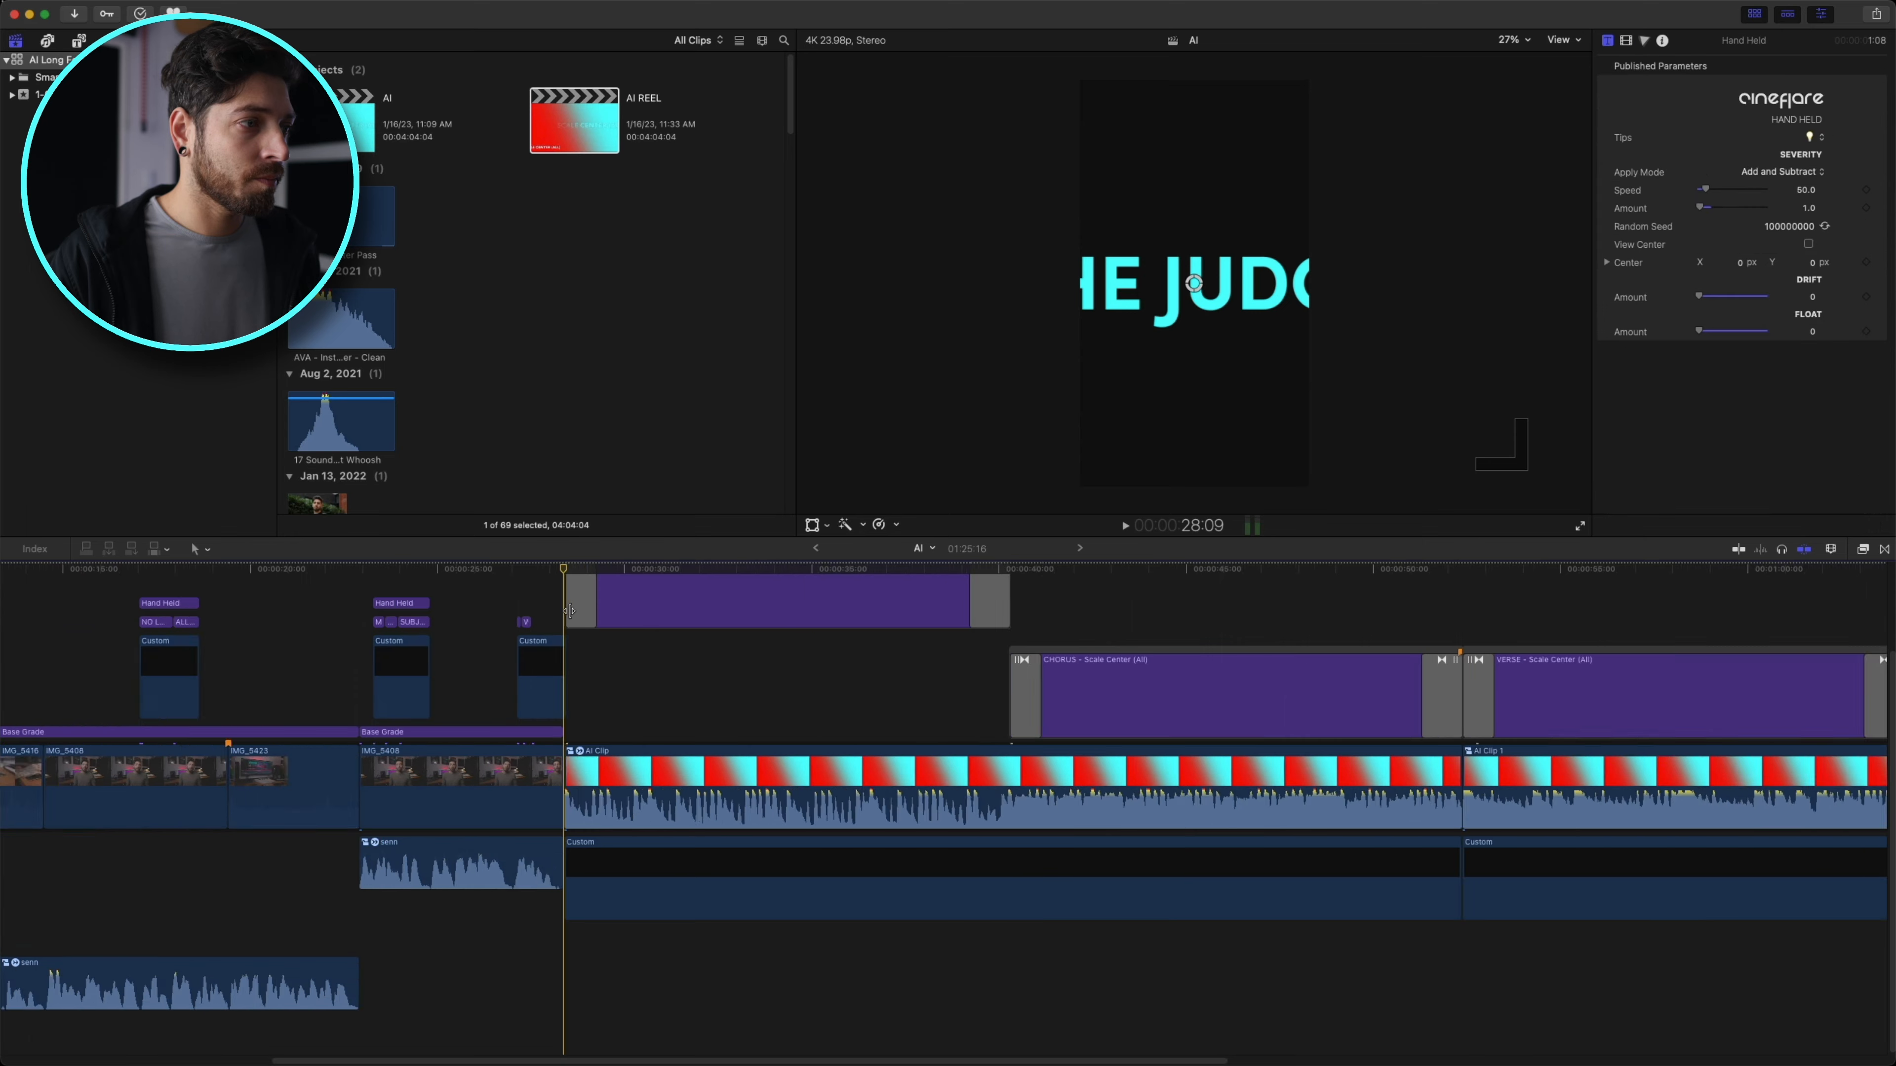
scroll(777, 678, "up", 2)
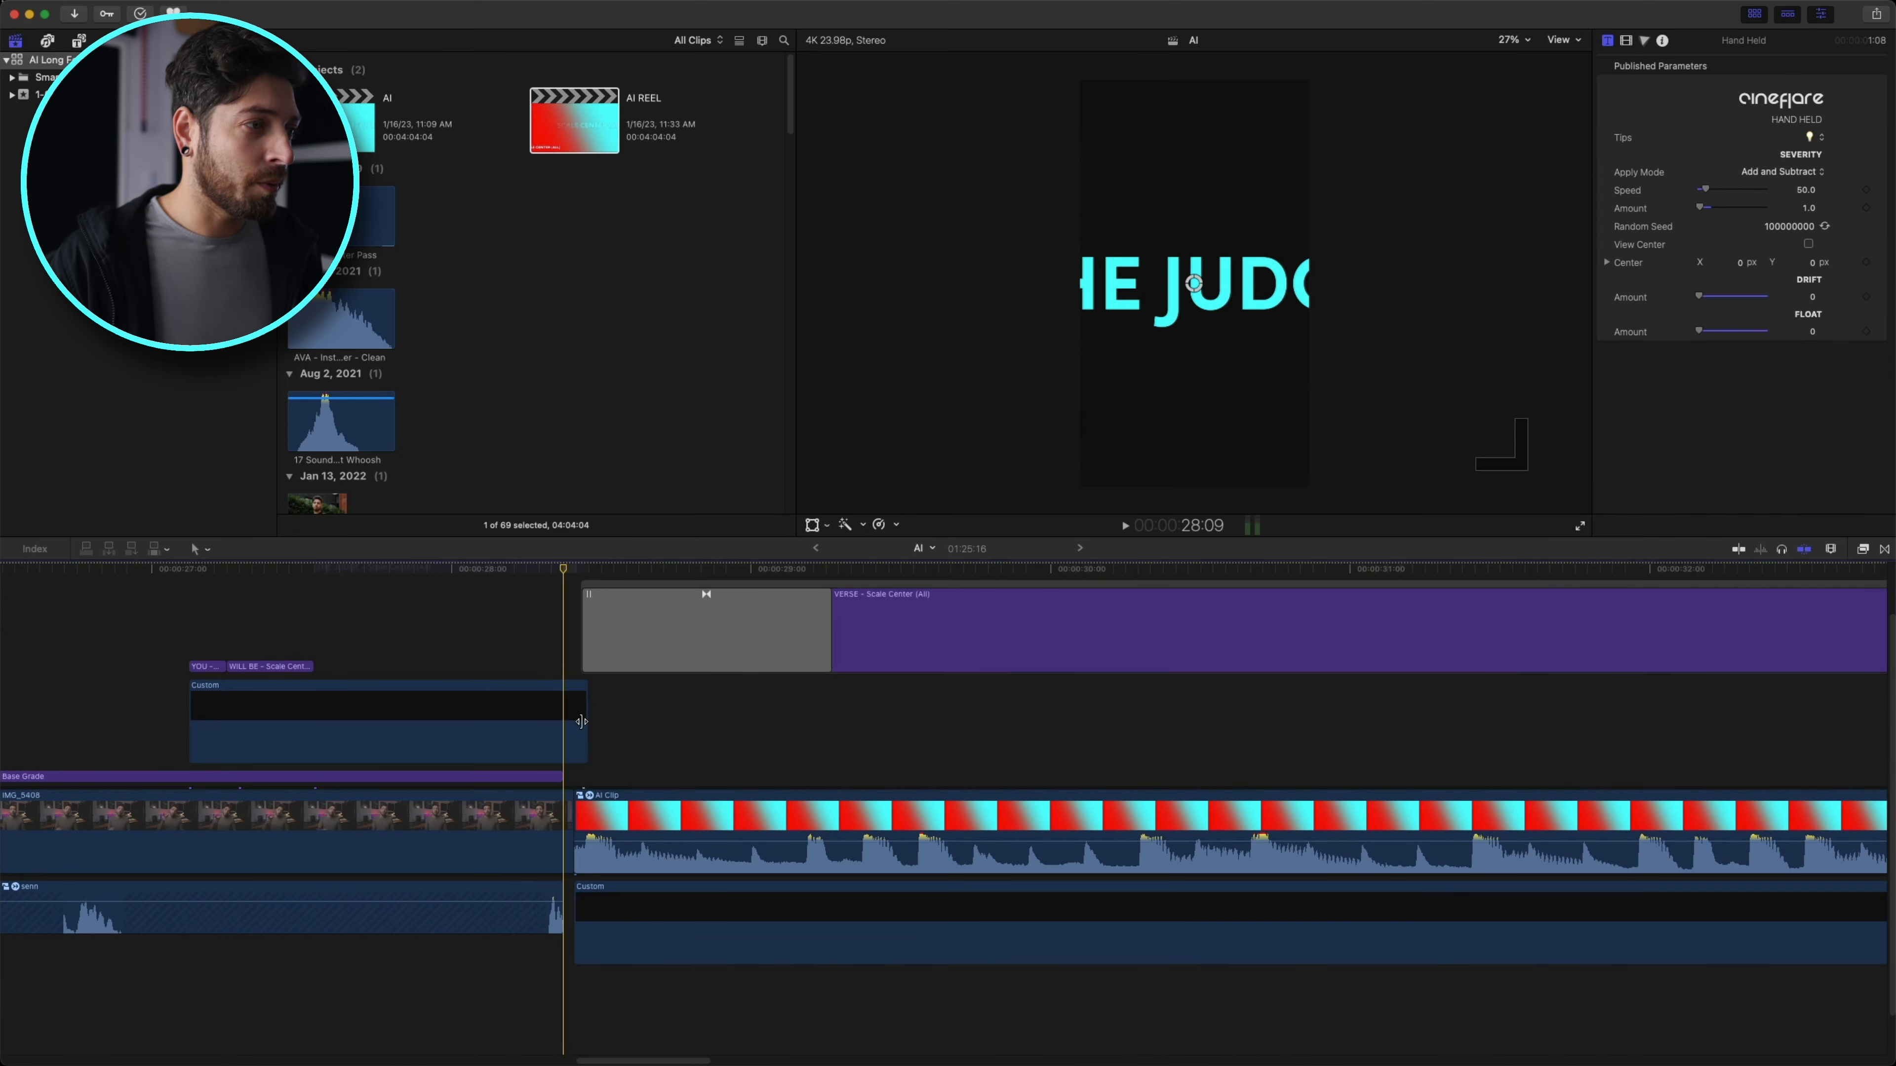
left_click(582, 722)
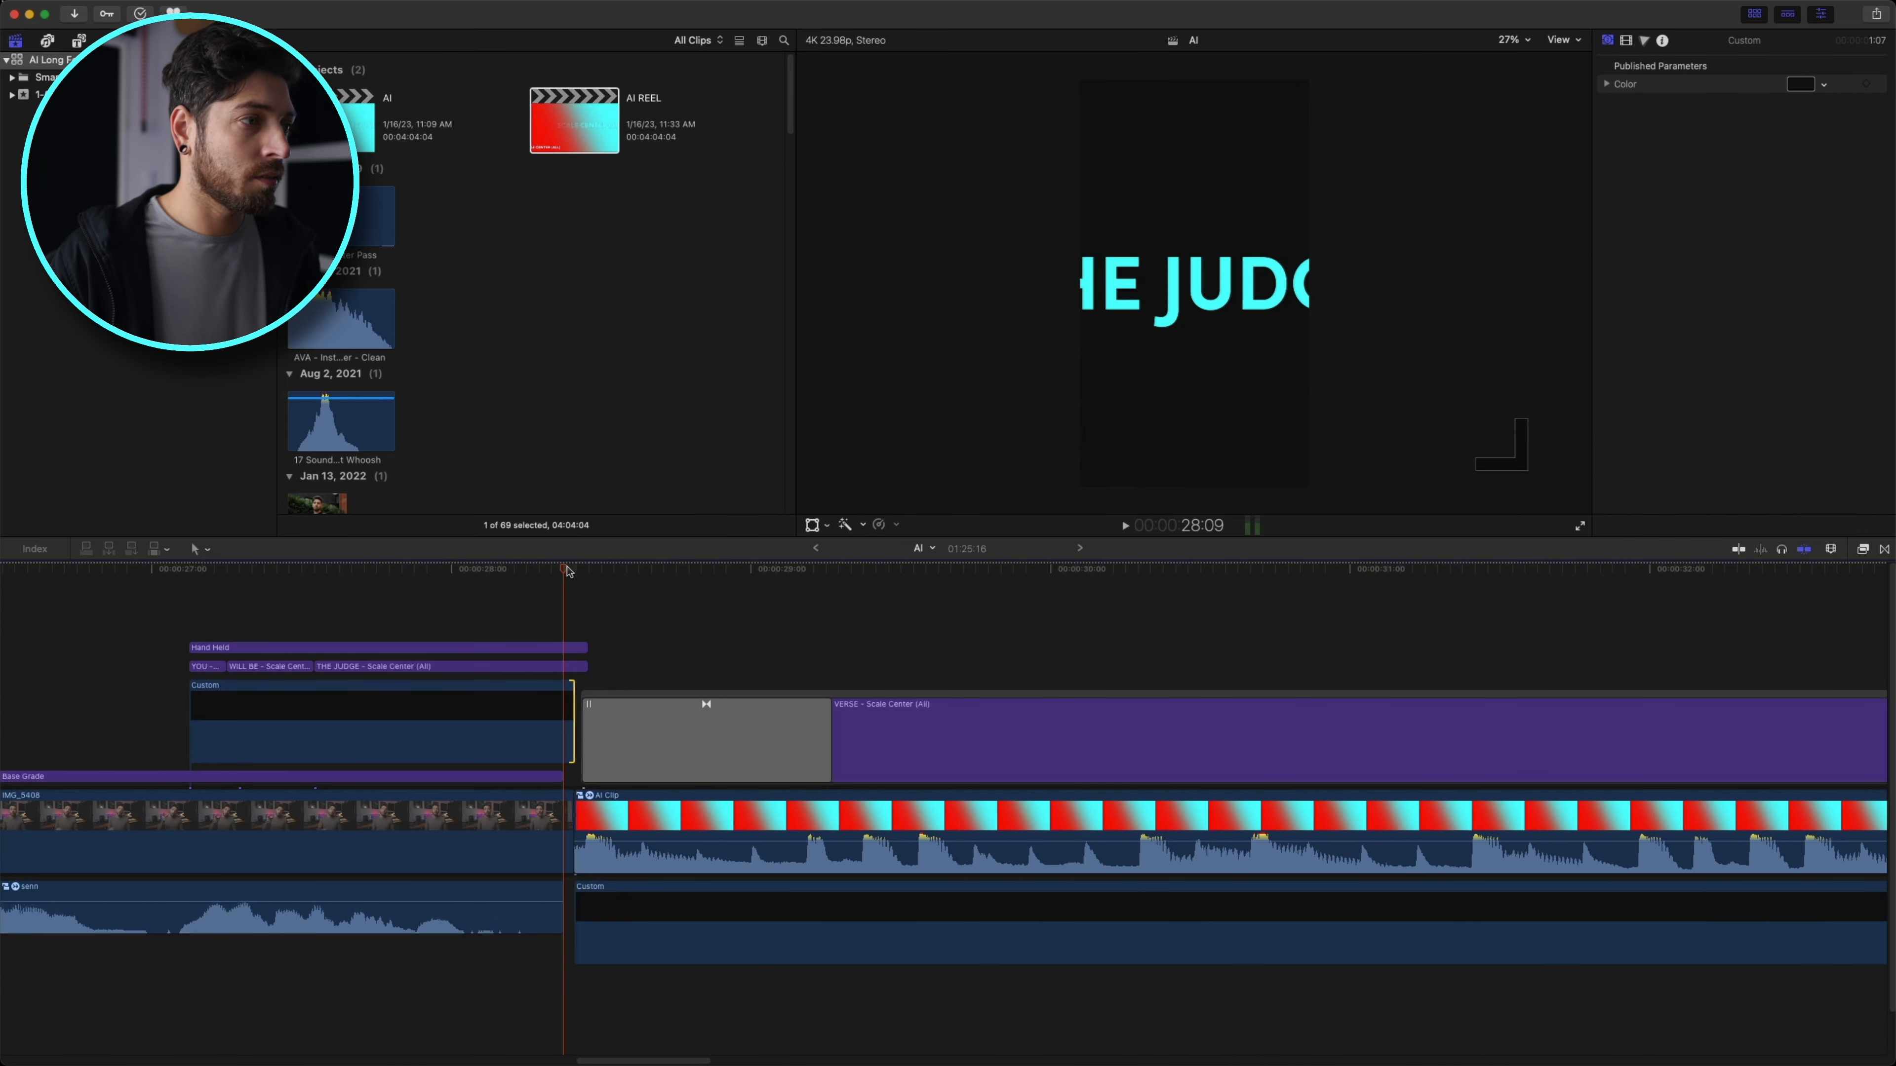
mouse_move(564, 570)
left_mouse_down()
mouse_move(602, 579)
mouse_move(576, 583)
left_mouse_up()
left_click_drag(587, 666, 573, 657)
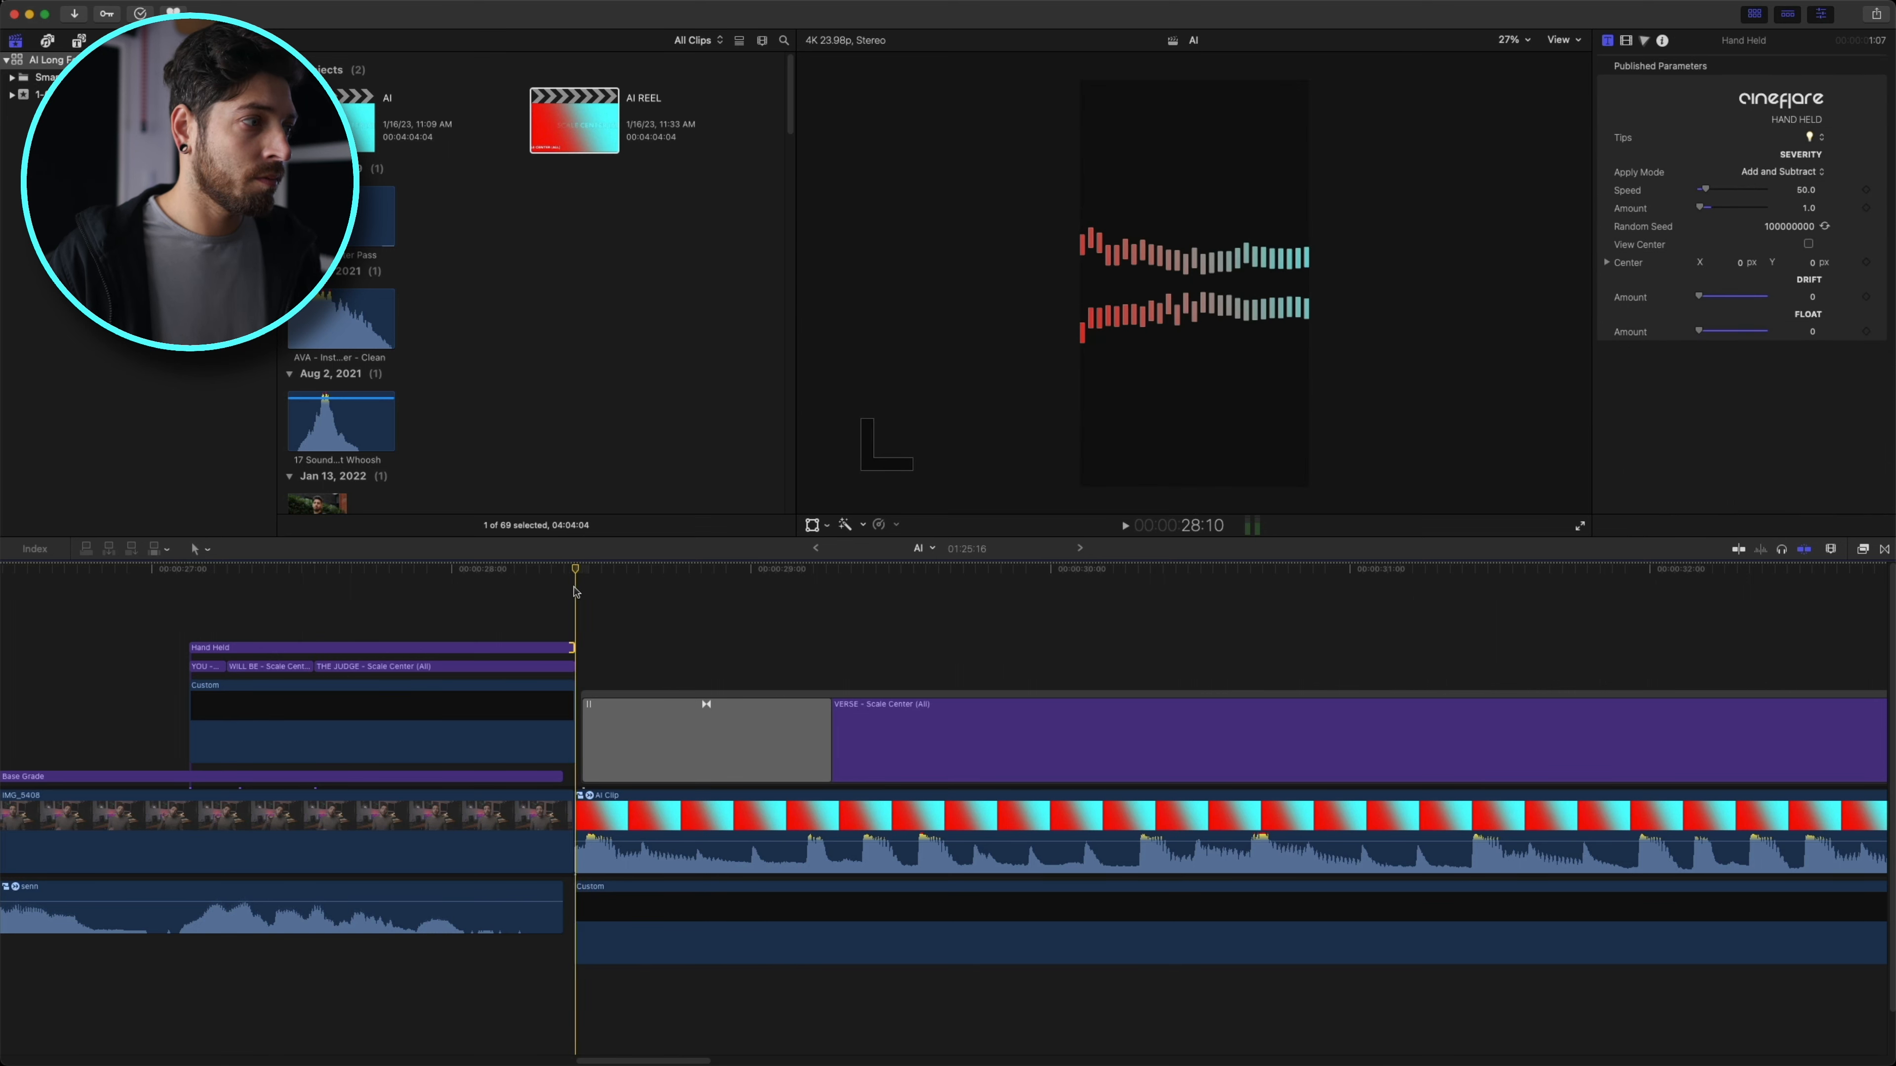
- Play the first VERSE section from the start of AI Clip and check the end of the following CHORUS section
left_click(458, 597)
left_click_drag(568, 619, 626, 631)
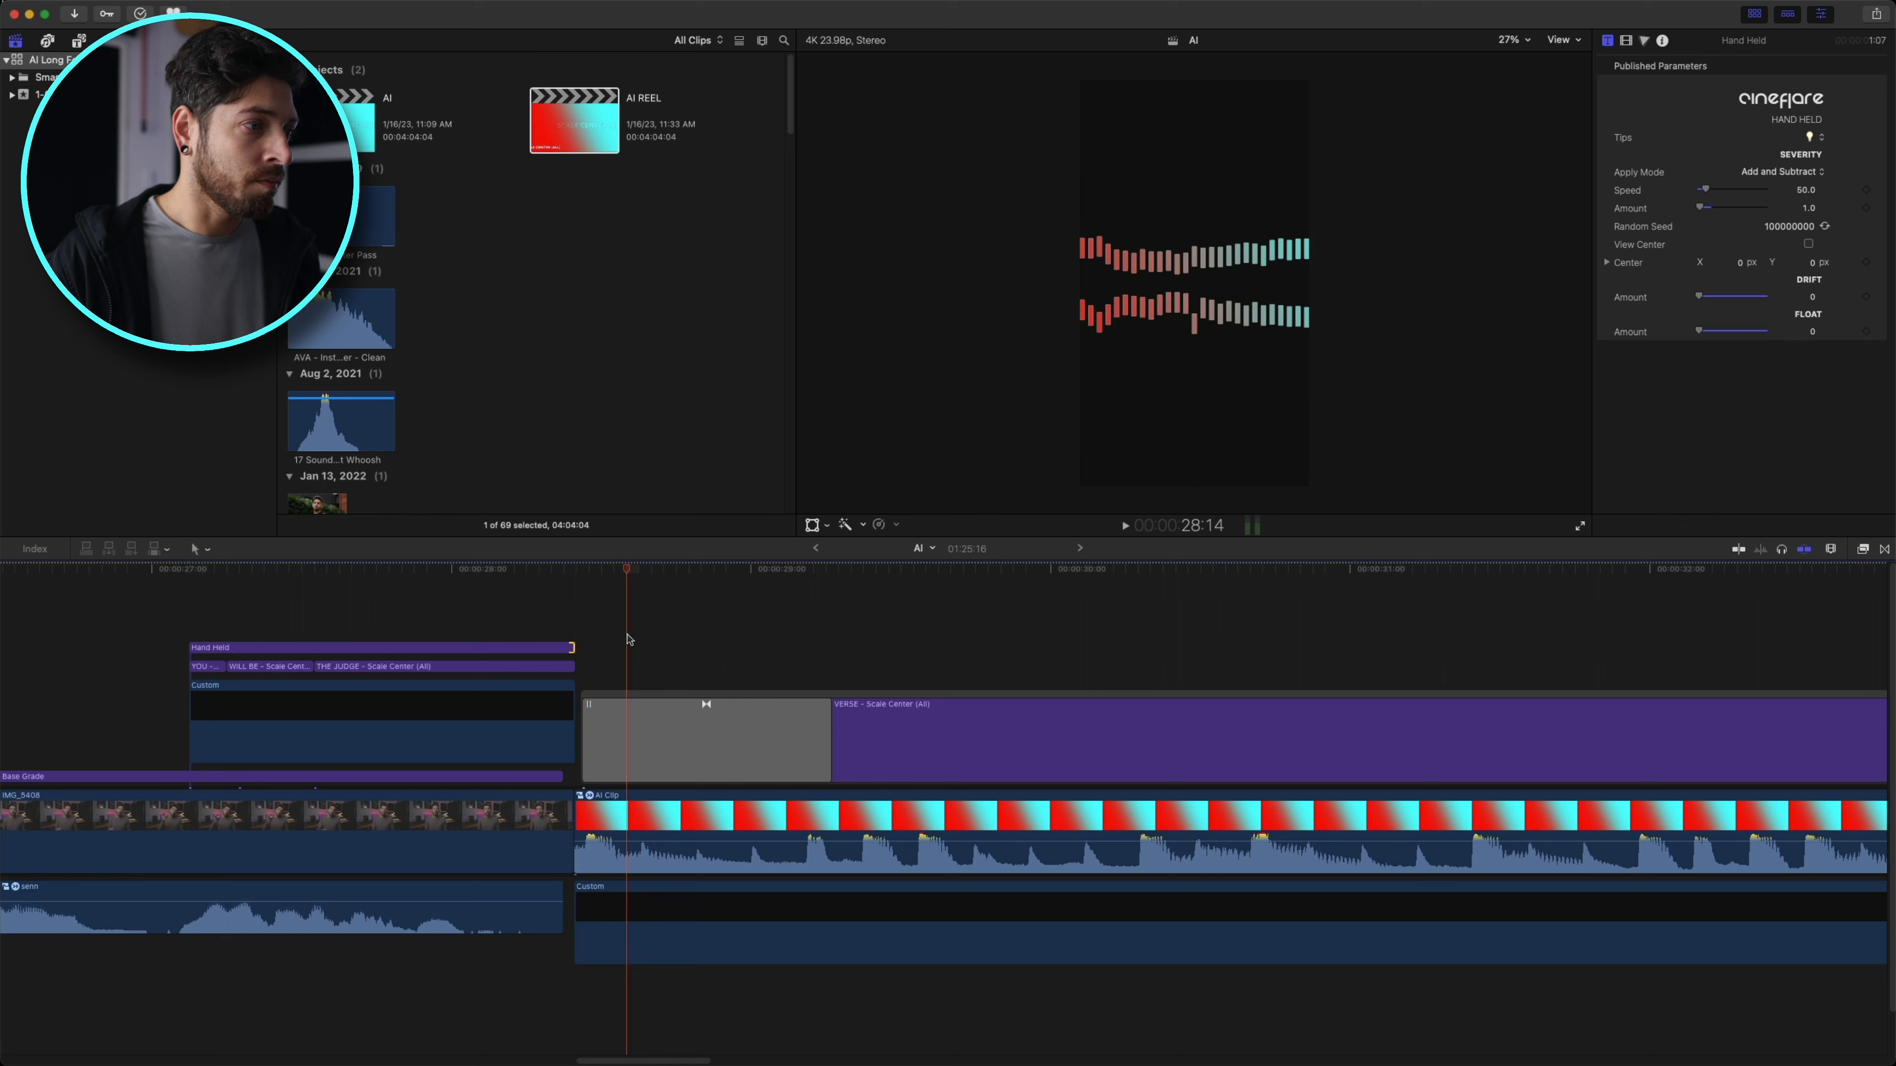
key("super+minus")
key("super+minus")
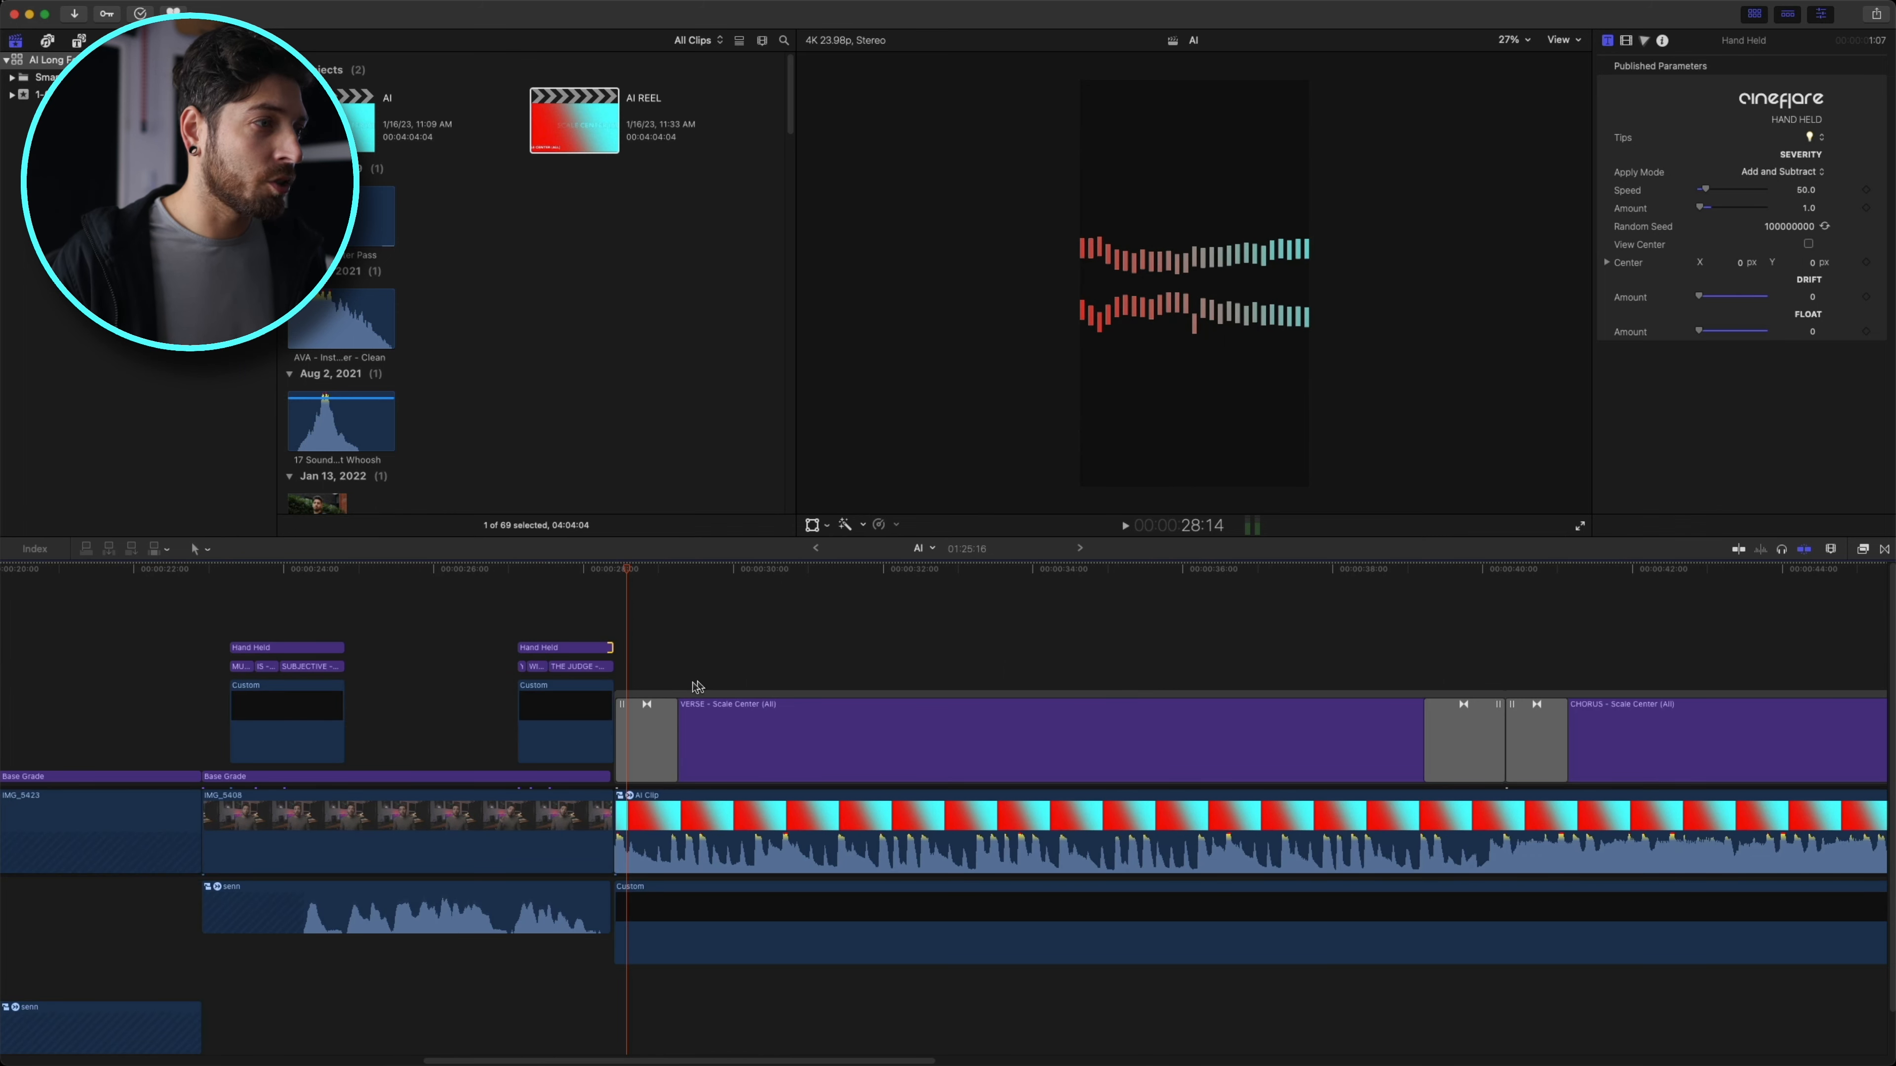
left_click(619, 576)
key("space")
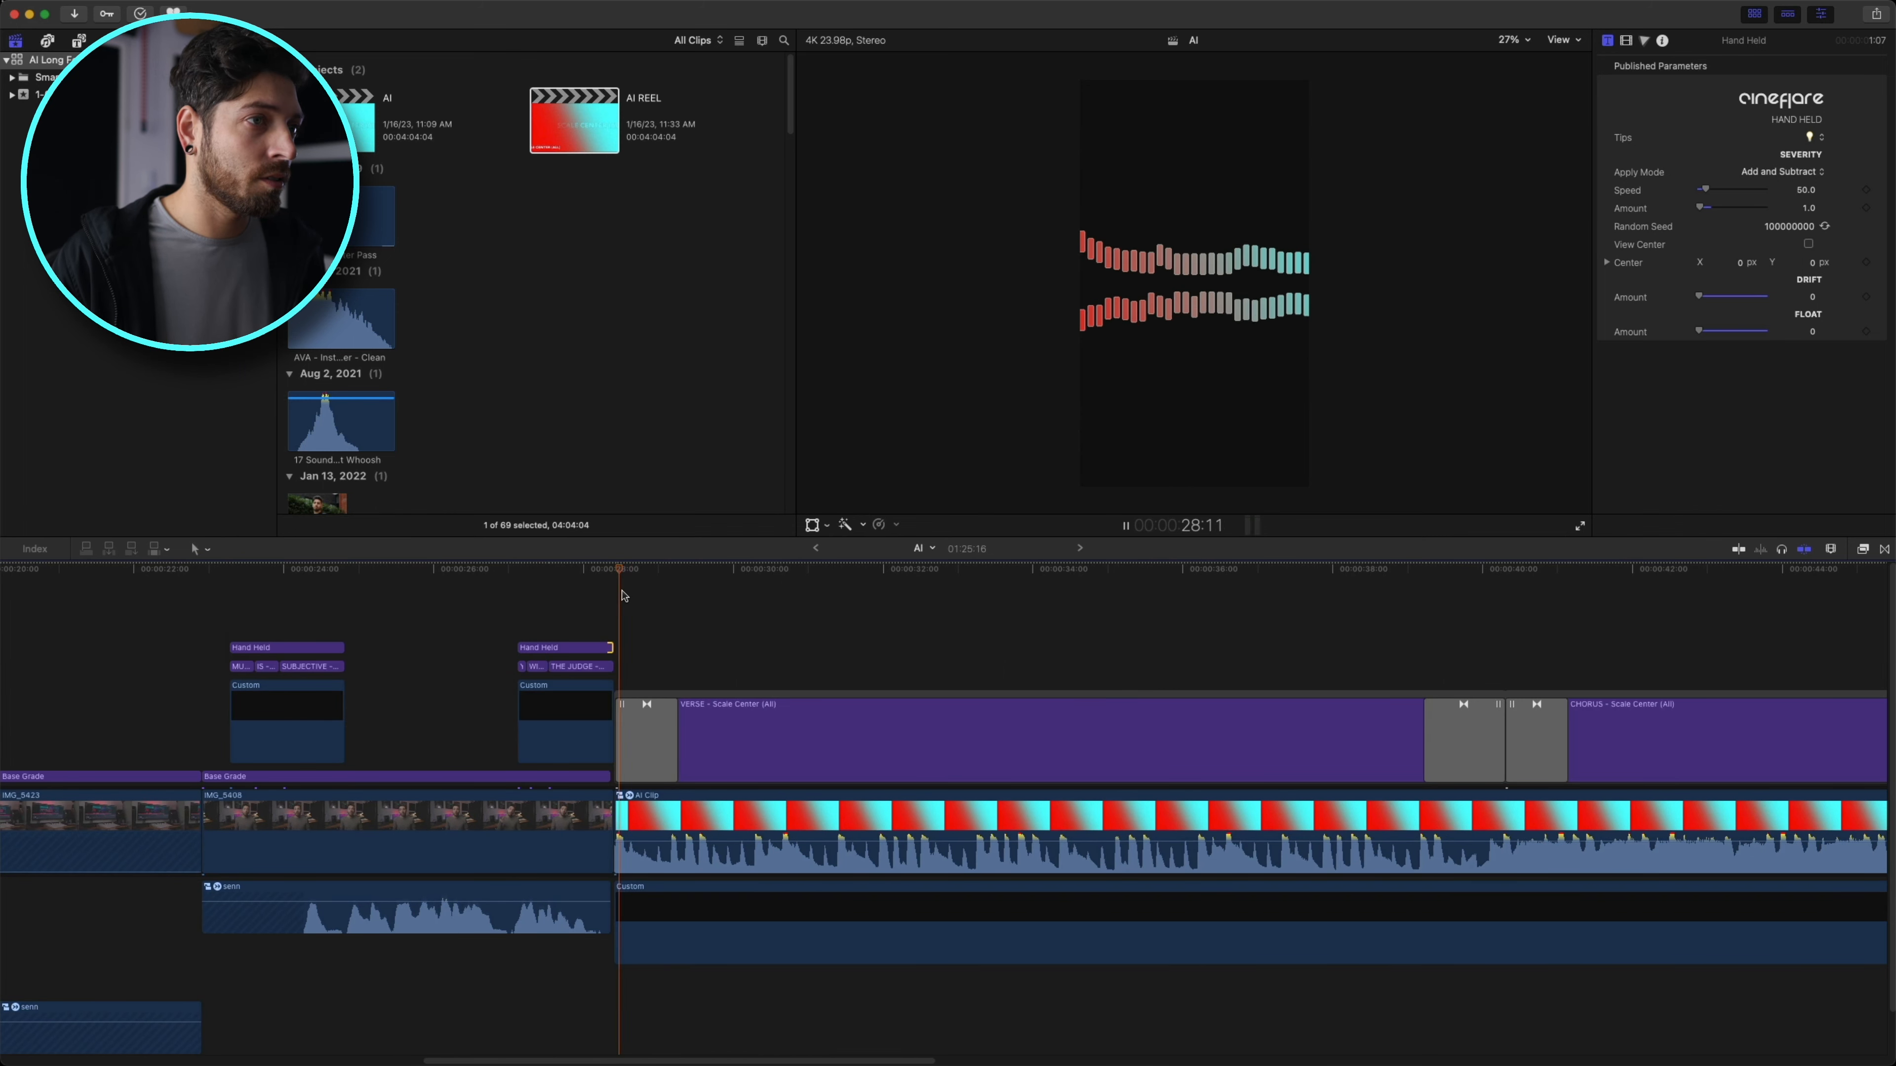
scroll(689, 664, "right", 5)
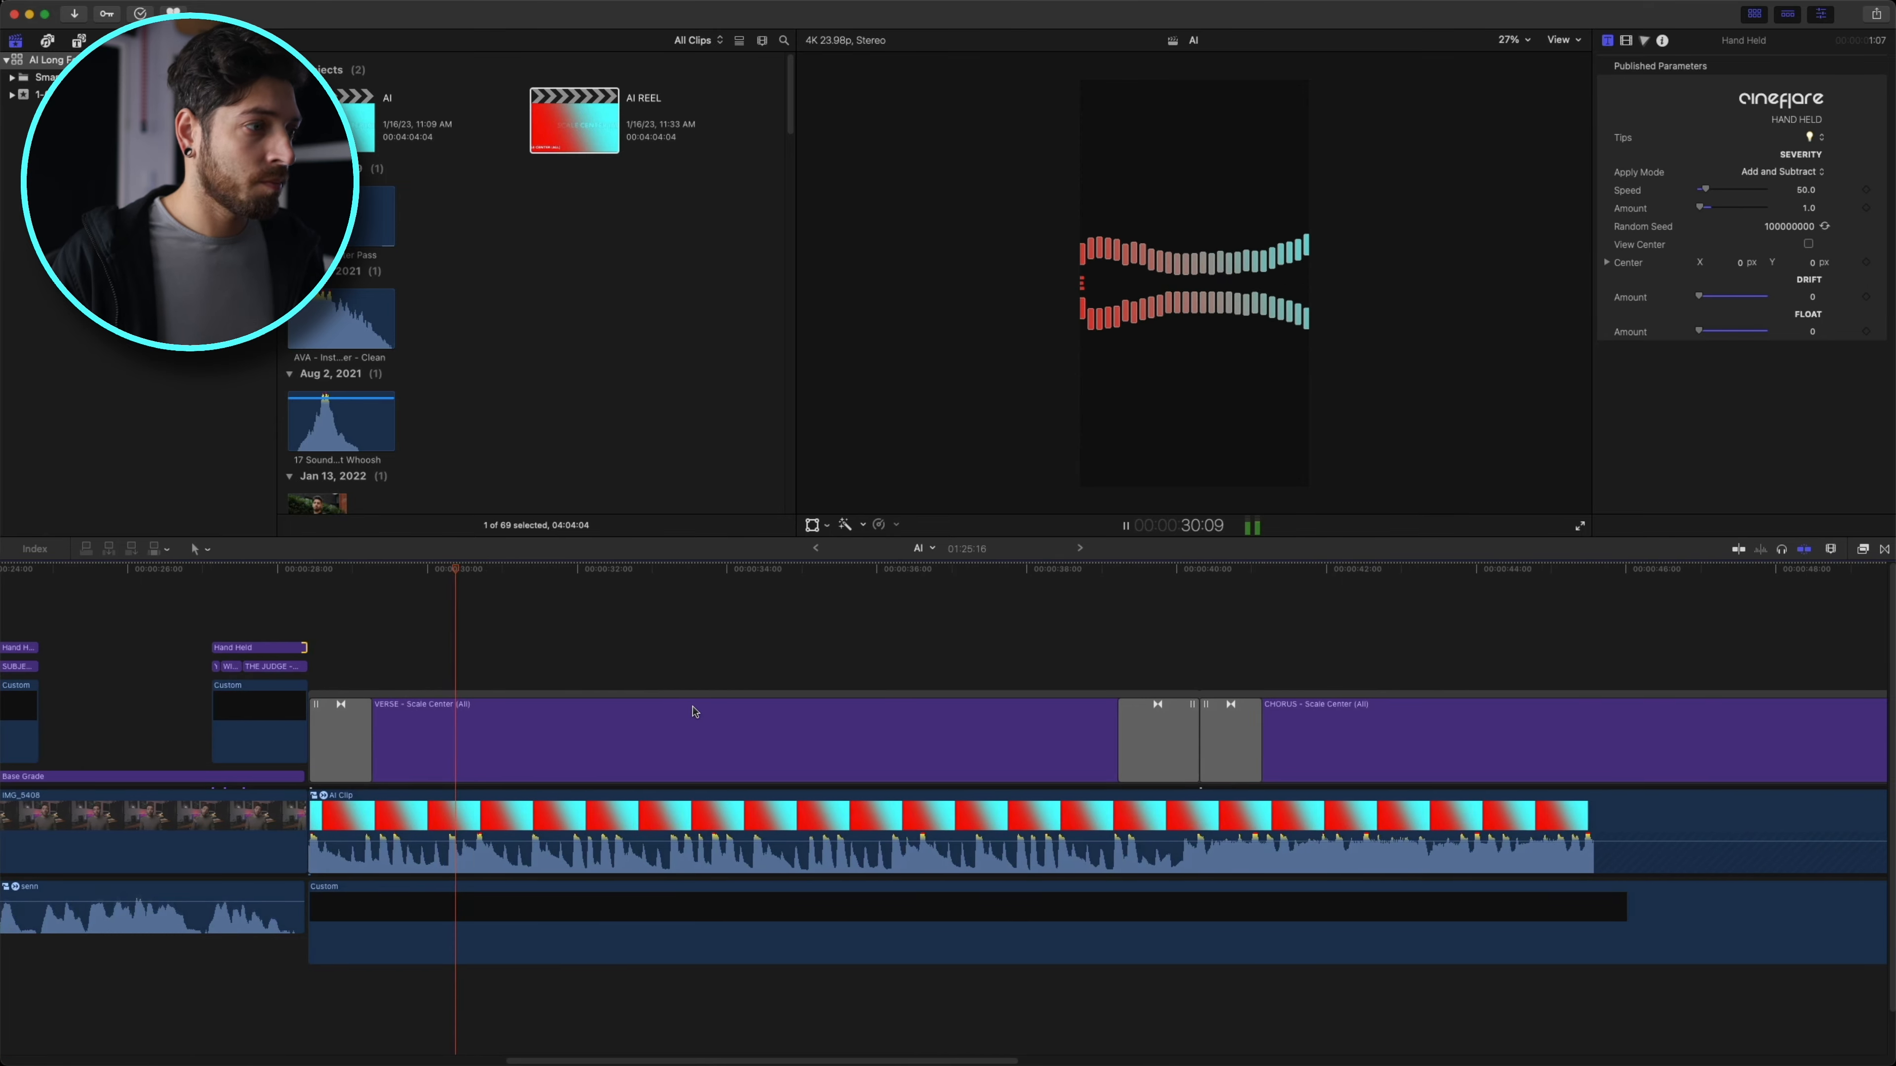
key("super+minus")
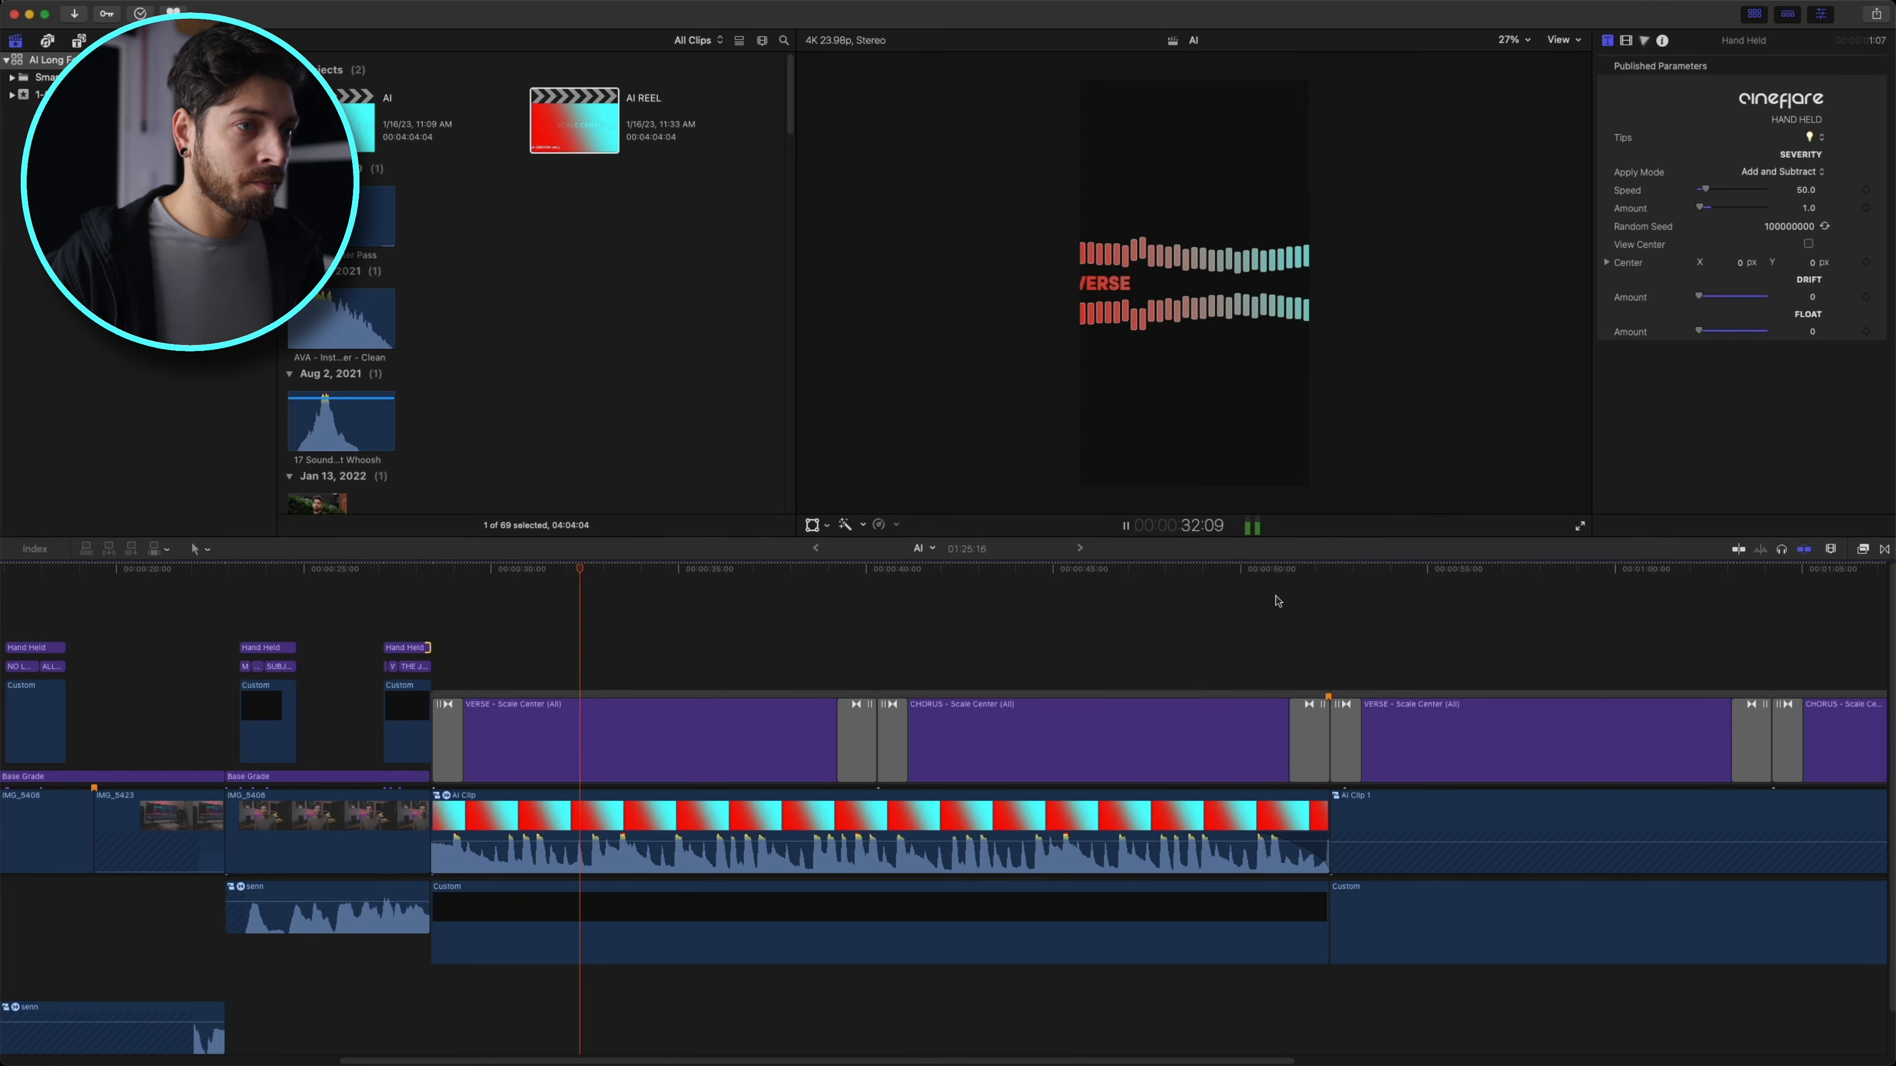
left_click(1303, 576)
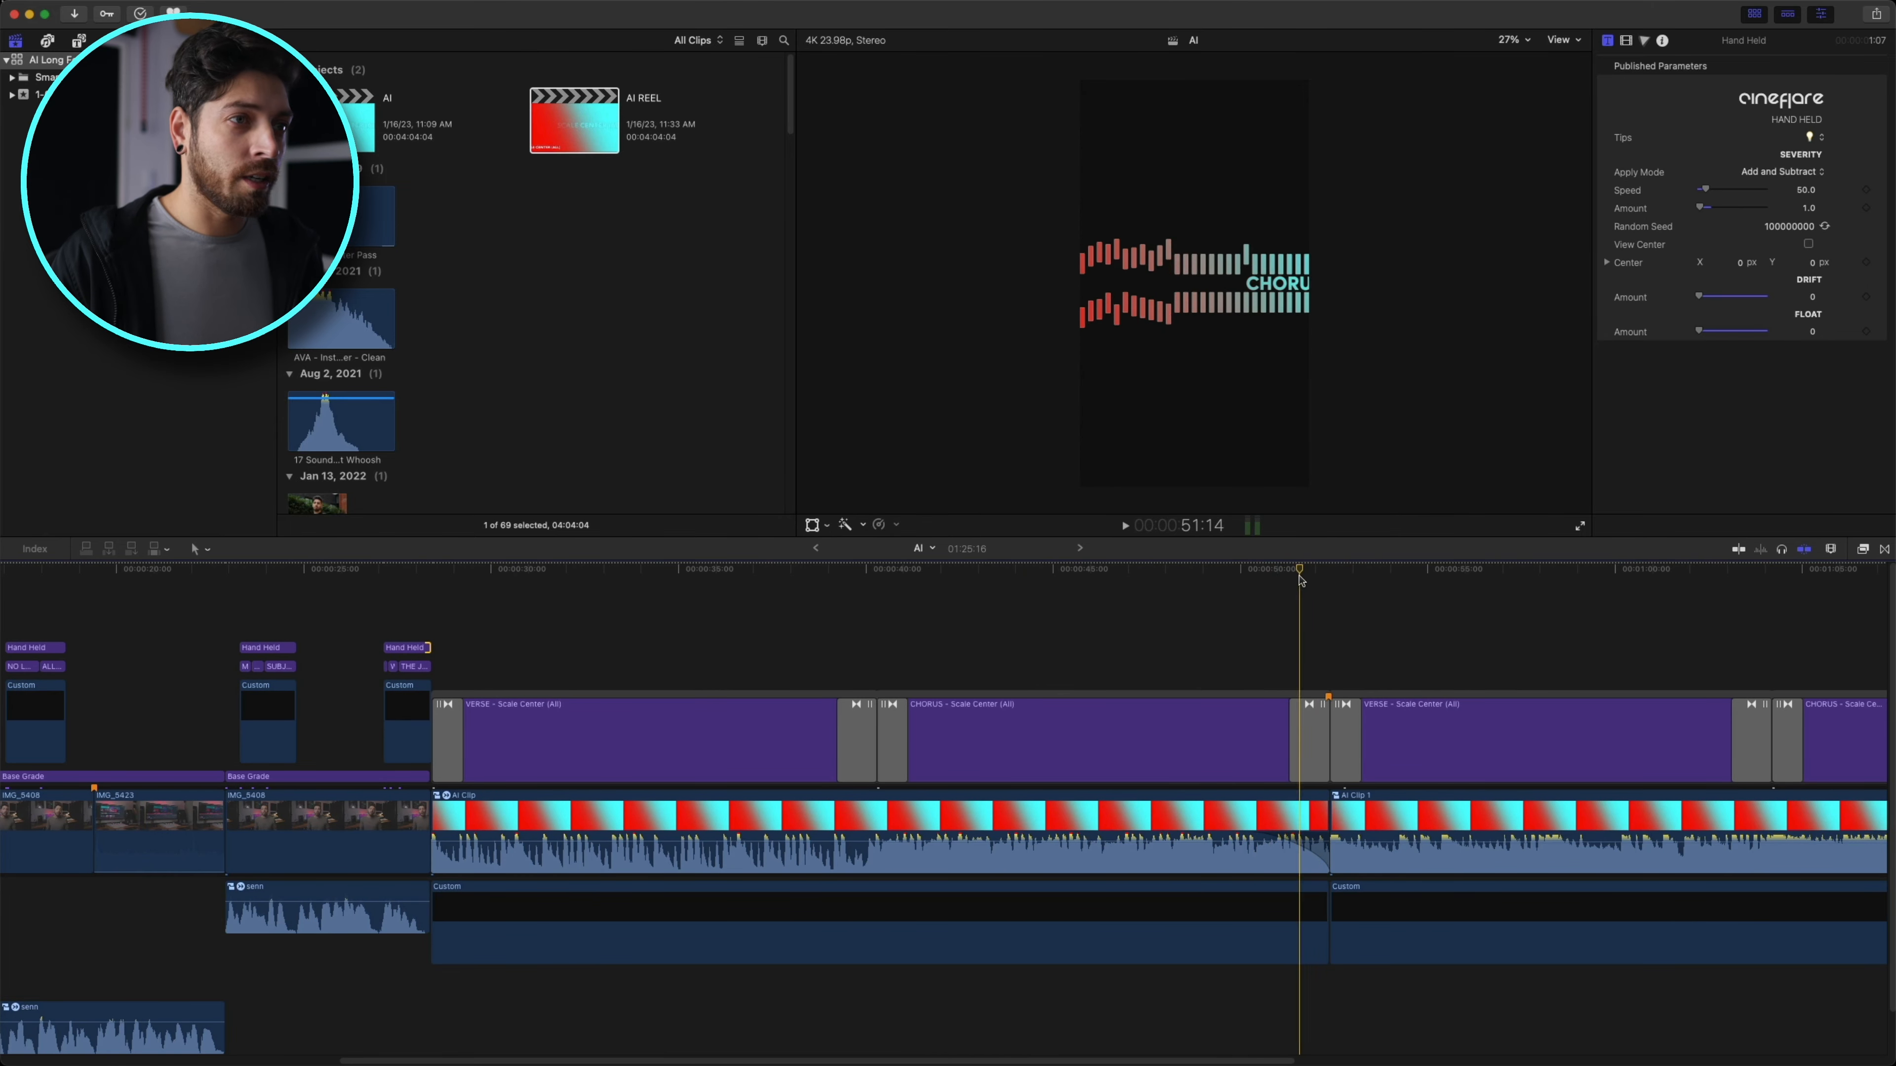
- Review the VERSE and CHORUS sections around the cut between AI Clip and AI Clip 1
left_click(1002, 573)
left_click(881, 590)
scroll(747, 729, "right", 6)
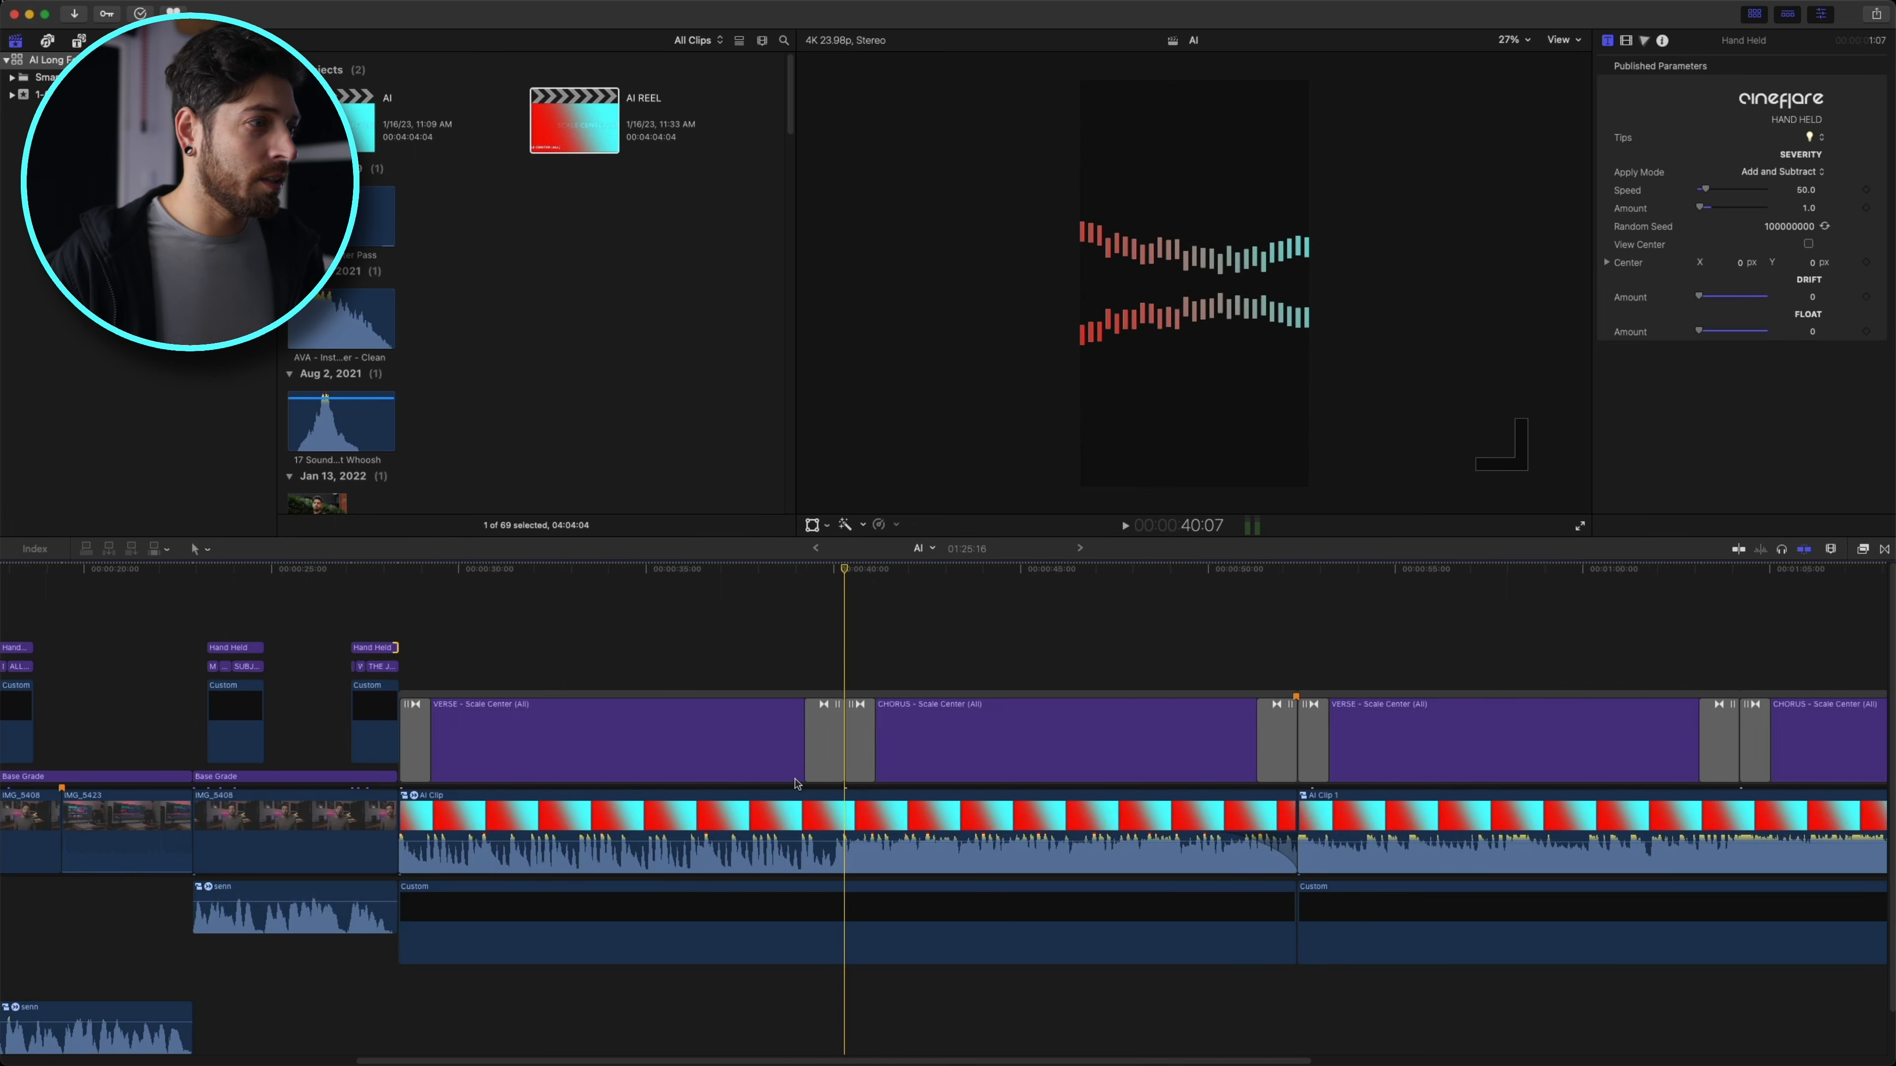
scroll(179, 630, "left", 1)
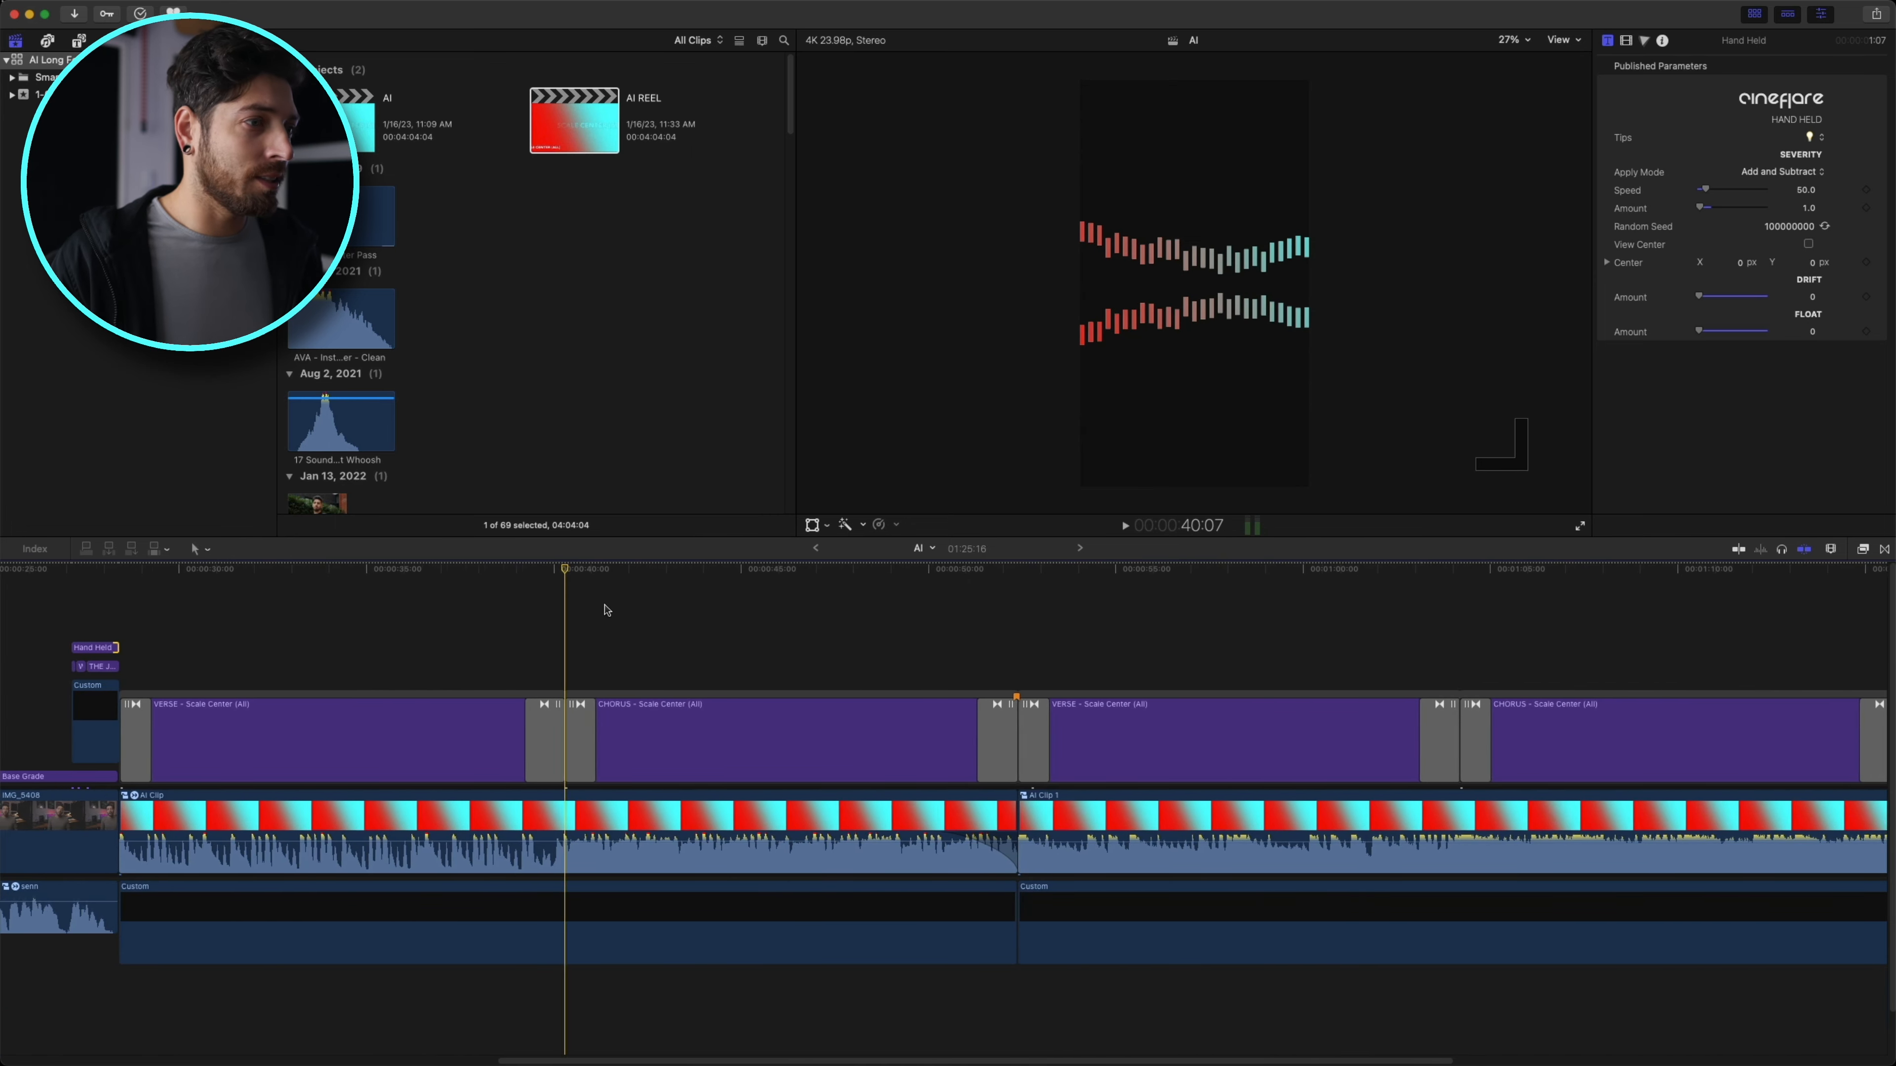
key("super+minus")
left_click_drag(396, 632, 1101, 826)
left_click(779, 582)
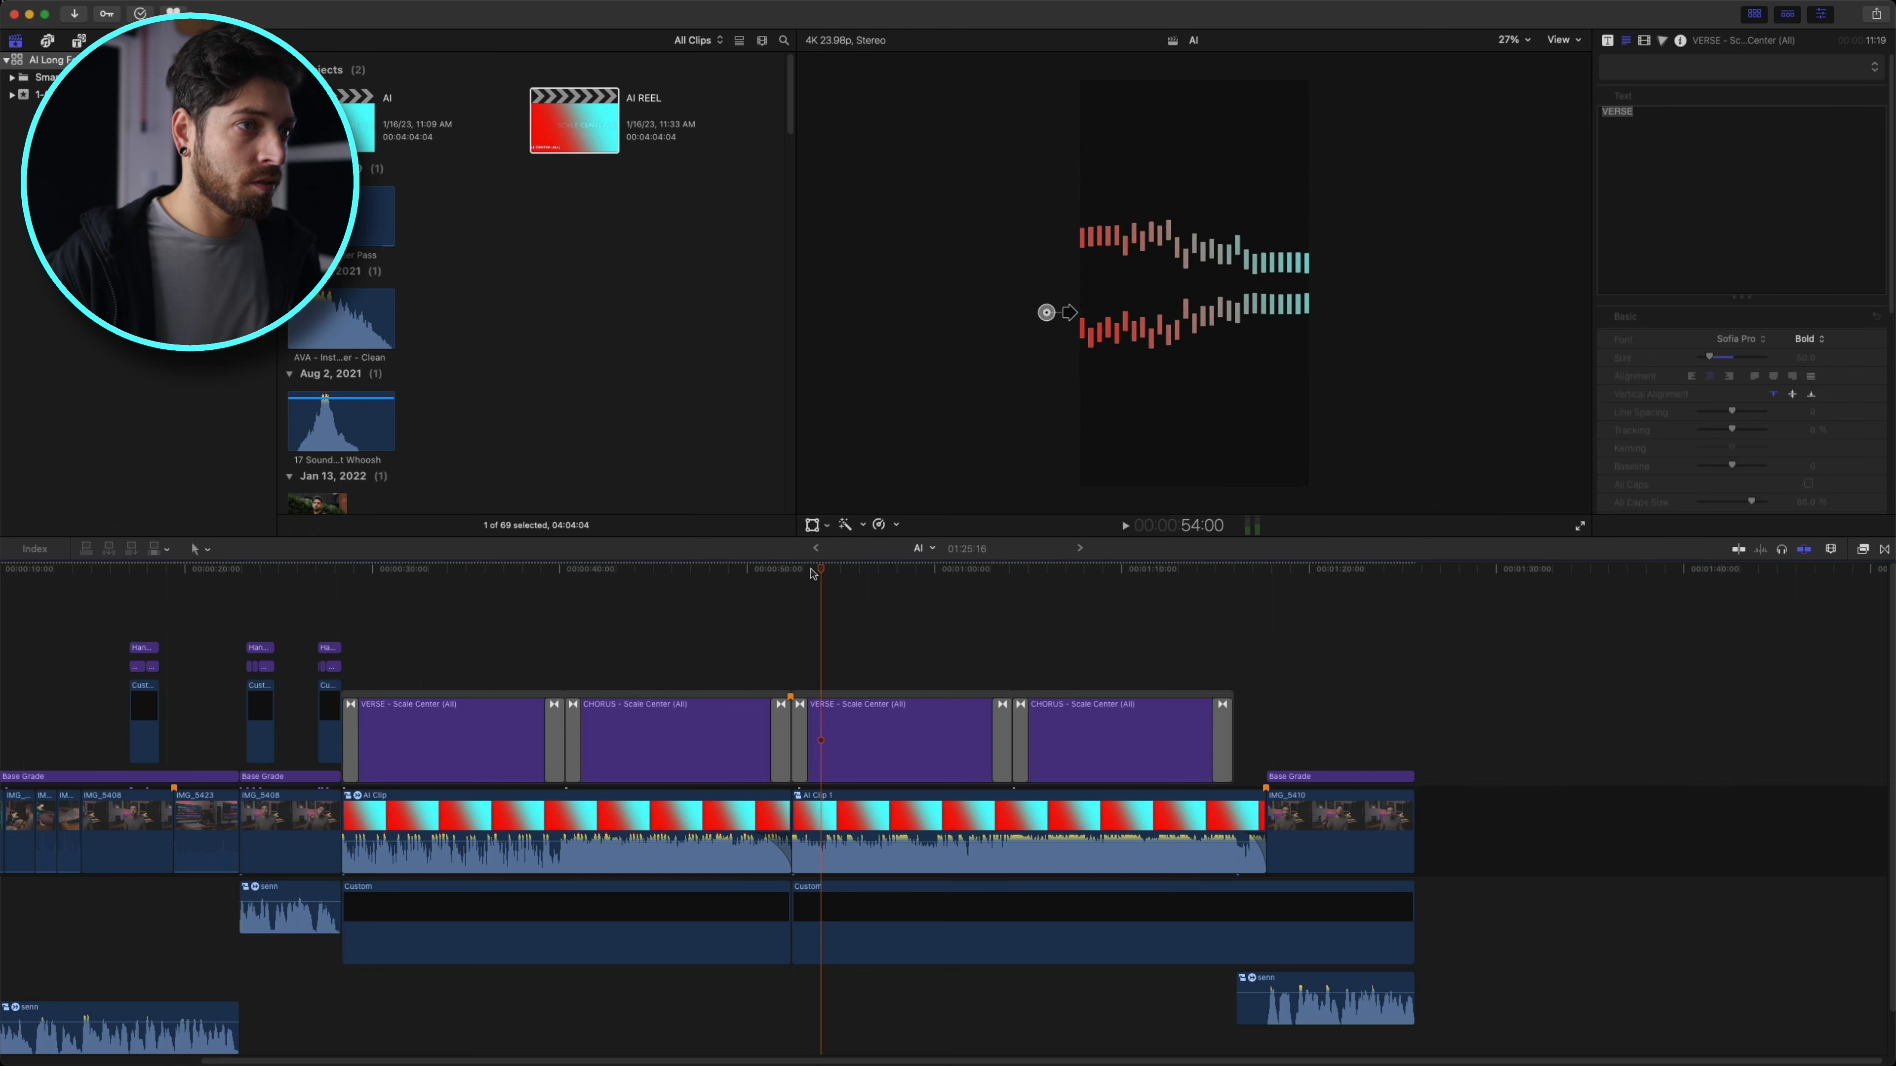
left_click(812, 585)
left_click(769, 594)
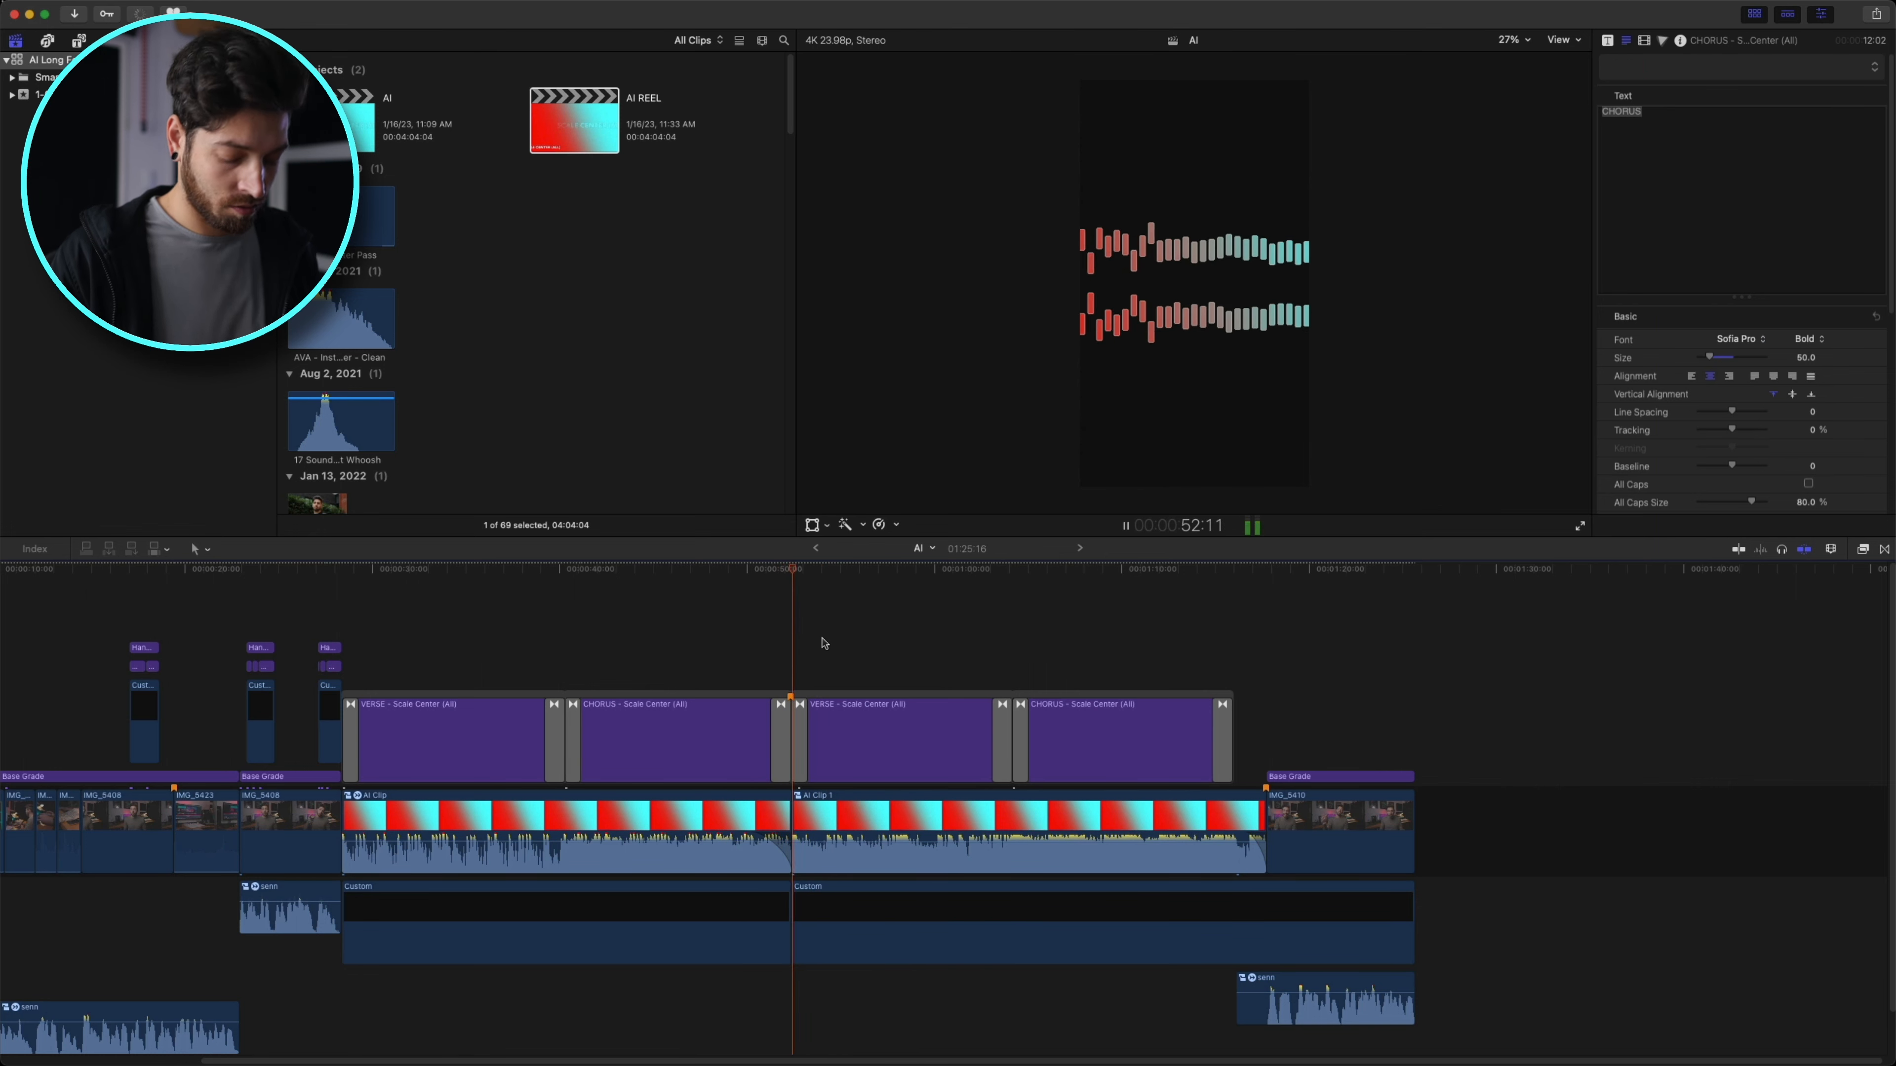
key("space")
- Shorten the end of AI Clip by about 22 frames so AI Clip 1 starts sooner, and play the cut
key("super+equal")
key("super+equal")
scroll(1107, 718, "left", 5)
scroll(1107, 718, "left", 1)
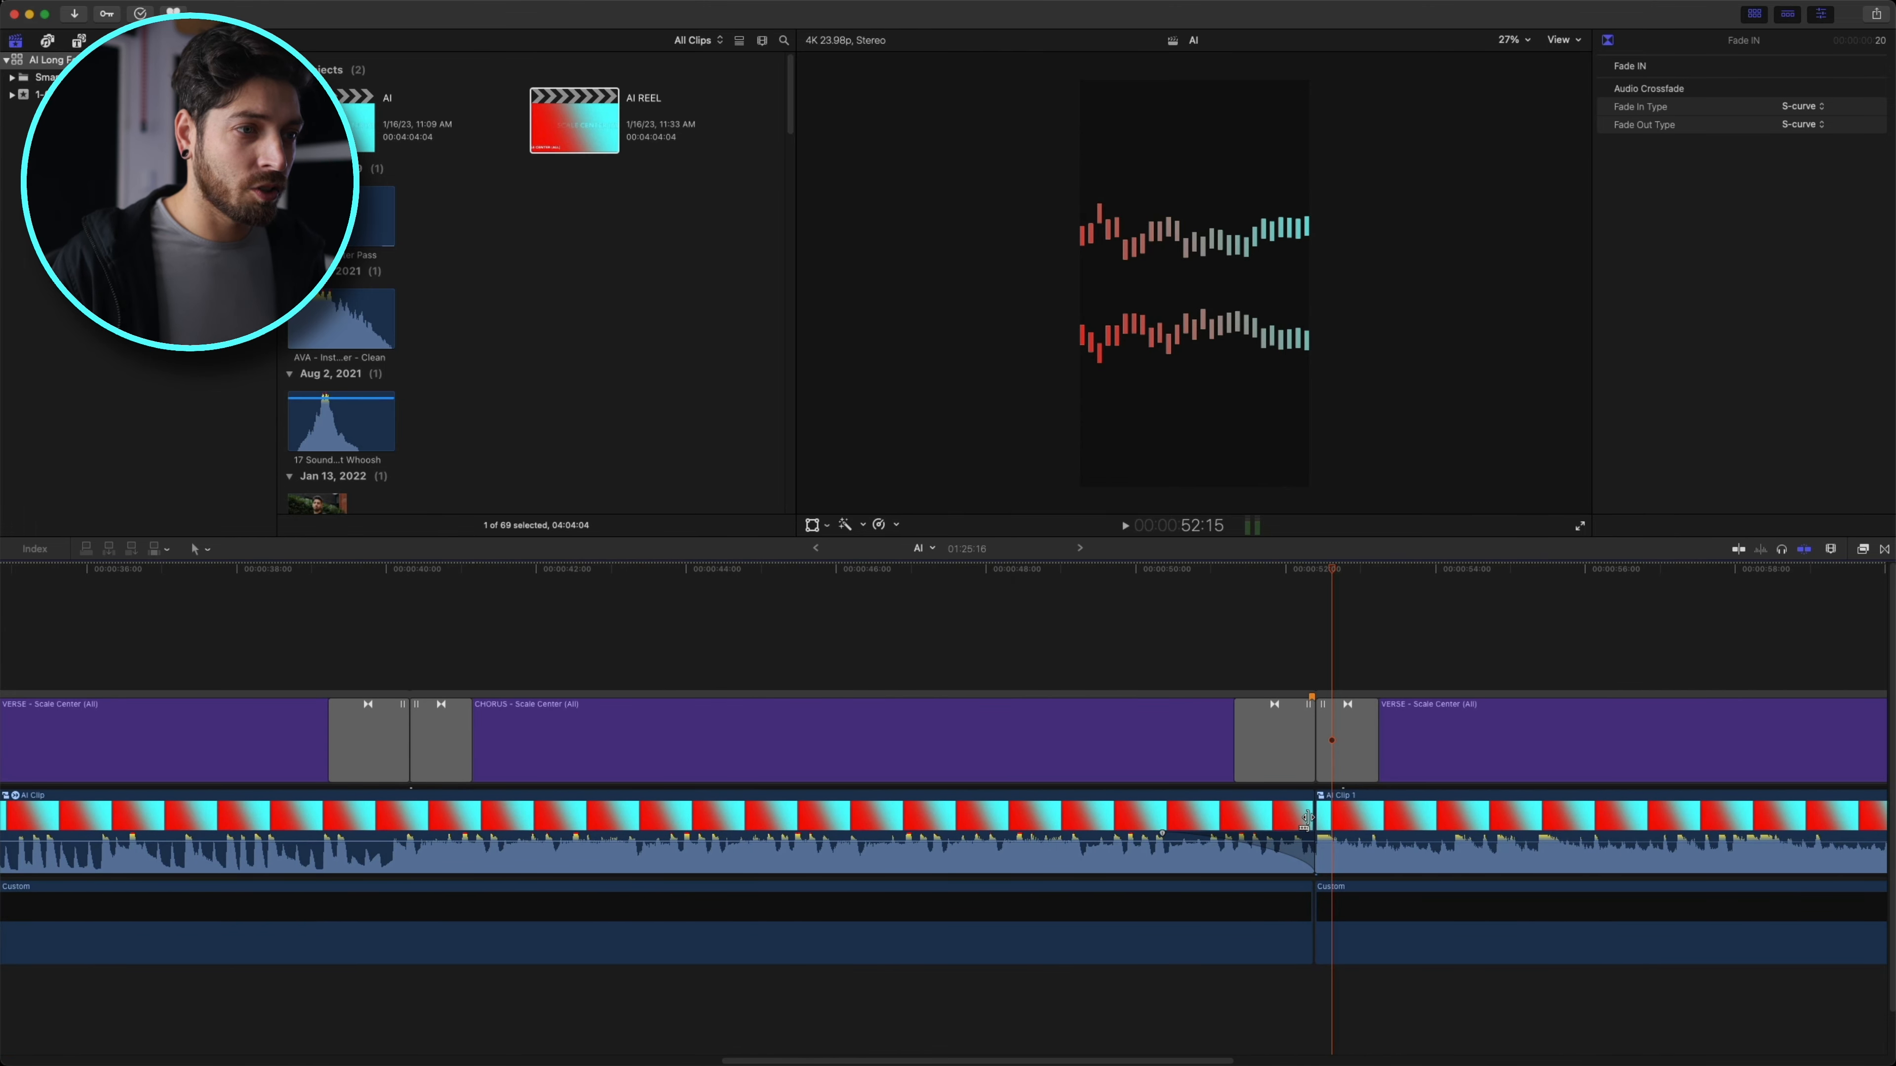
left_click_drag(1305, 819, 1236, 829)
left_click(1032, 753)
key("space")
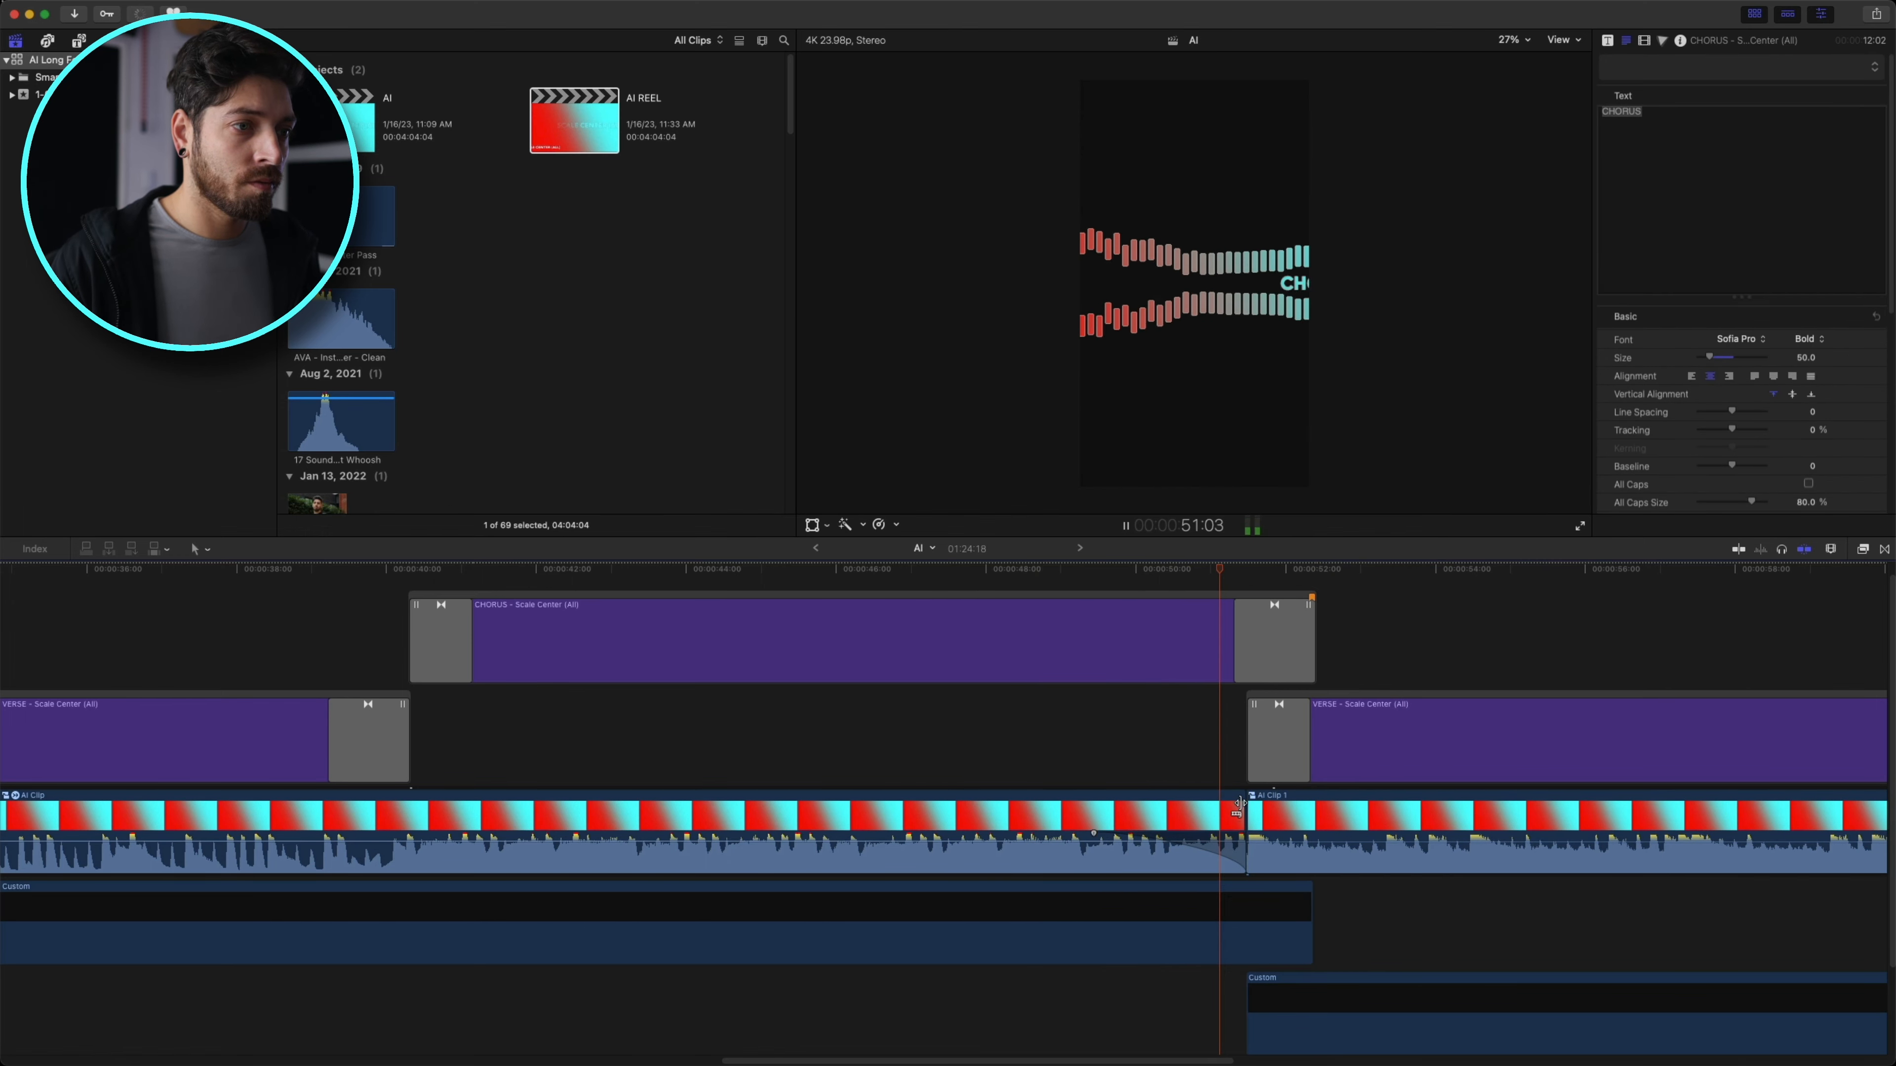
- Trim the first CHORUS title and the Custom backgrounds to meet at the cut between AI Clip and AI Clip 1
left_click_drag(1305, 920, 1243, 923)
left_click_drag(1308, 606, 1246, 635)
left_click(1256, 702)
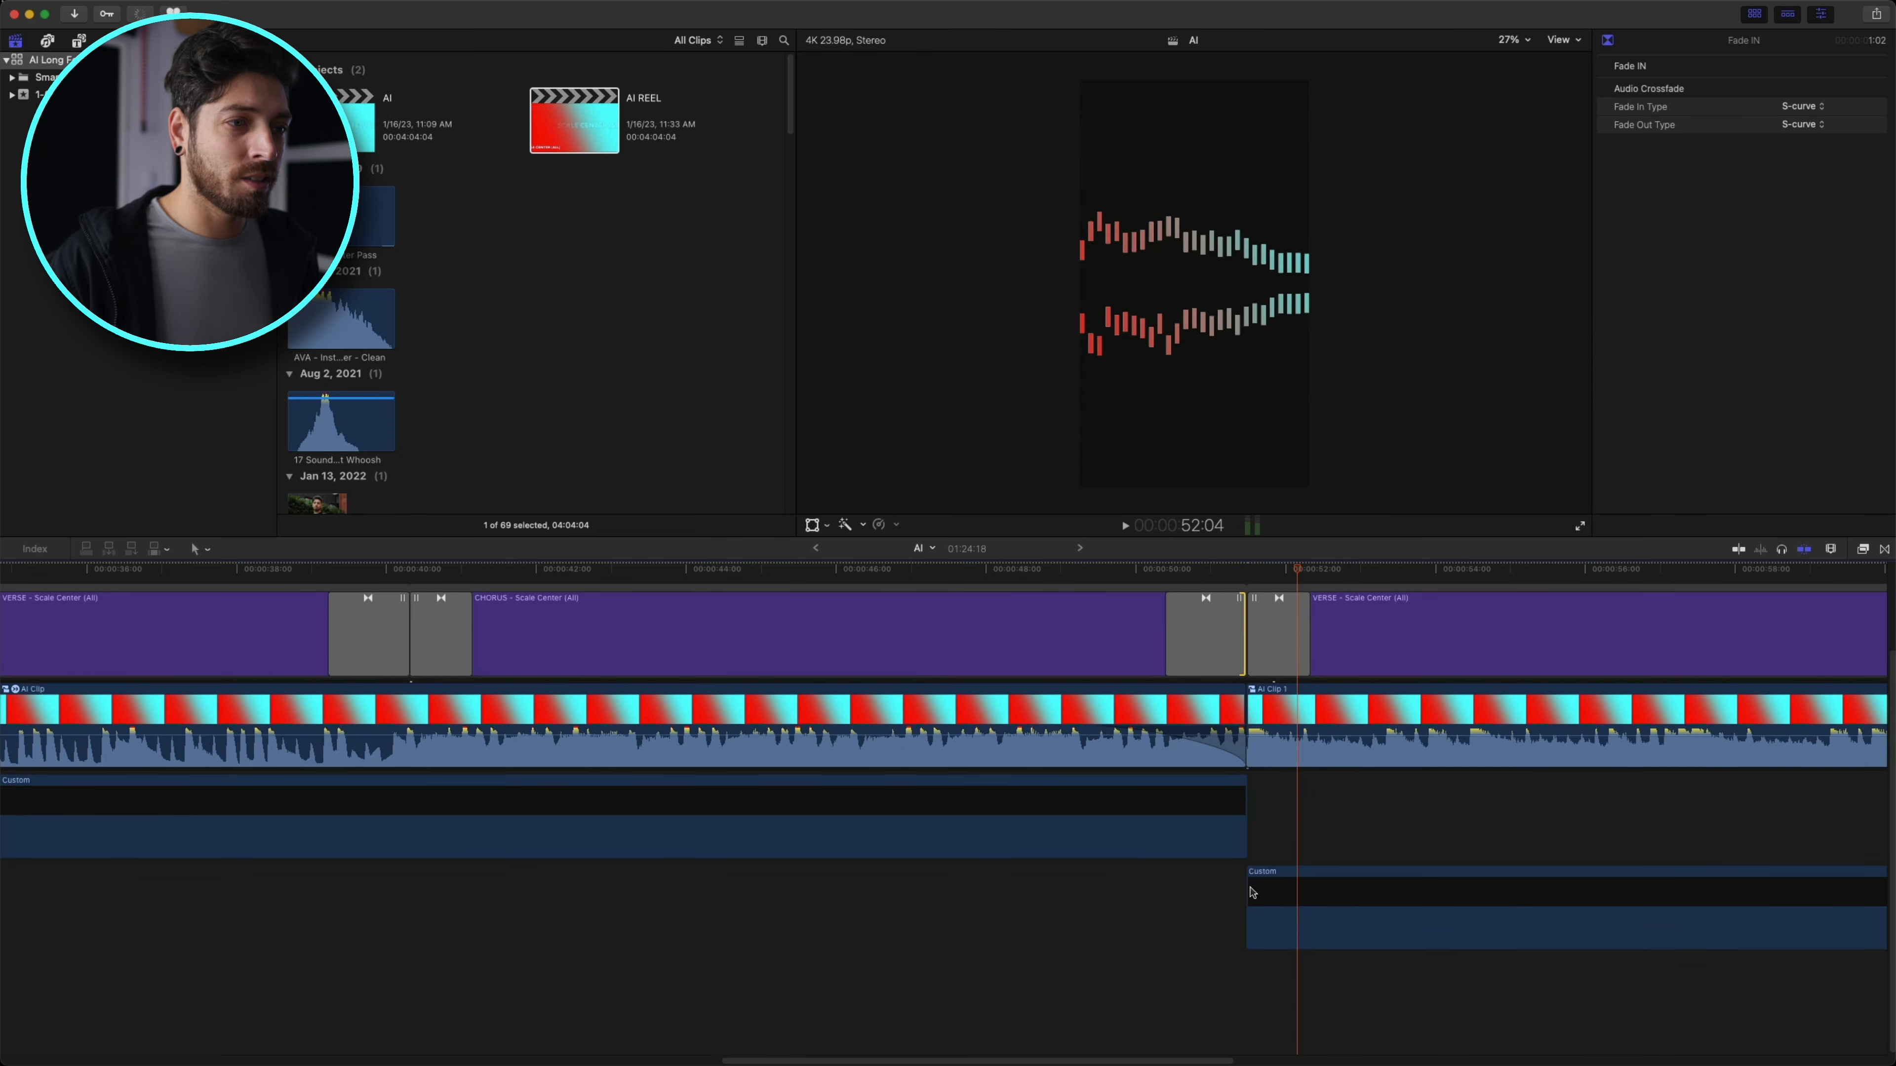
left_click(1247, 905)
key("Up")
left_click_drag(1246, 905, 1250, 905)
left_click(1118, 897)
- Play the adjusted cut into AI Clip 1, and check the end of the second CHORUS section
key("space")
scroll(1278, 859, "right", 6)
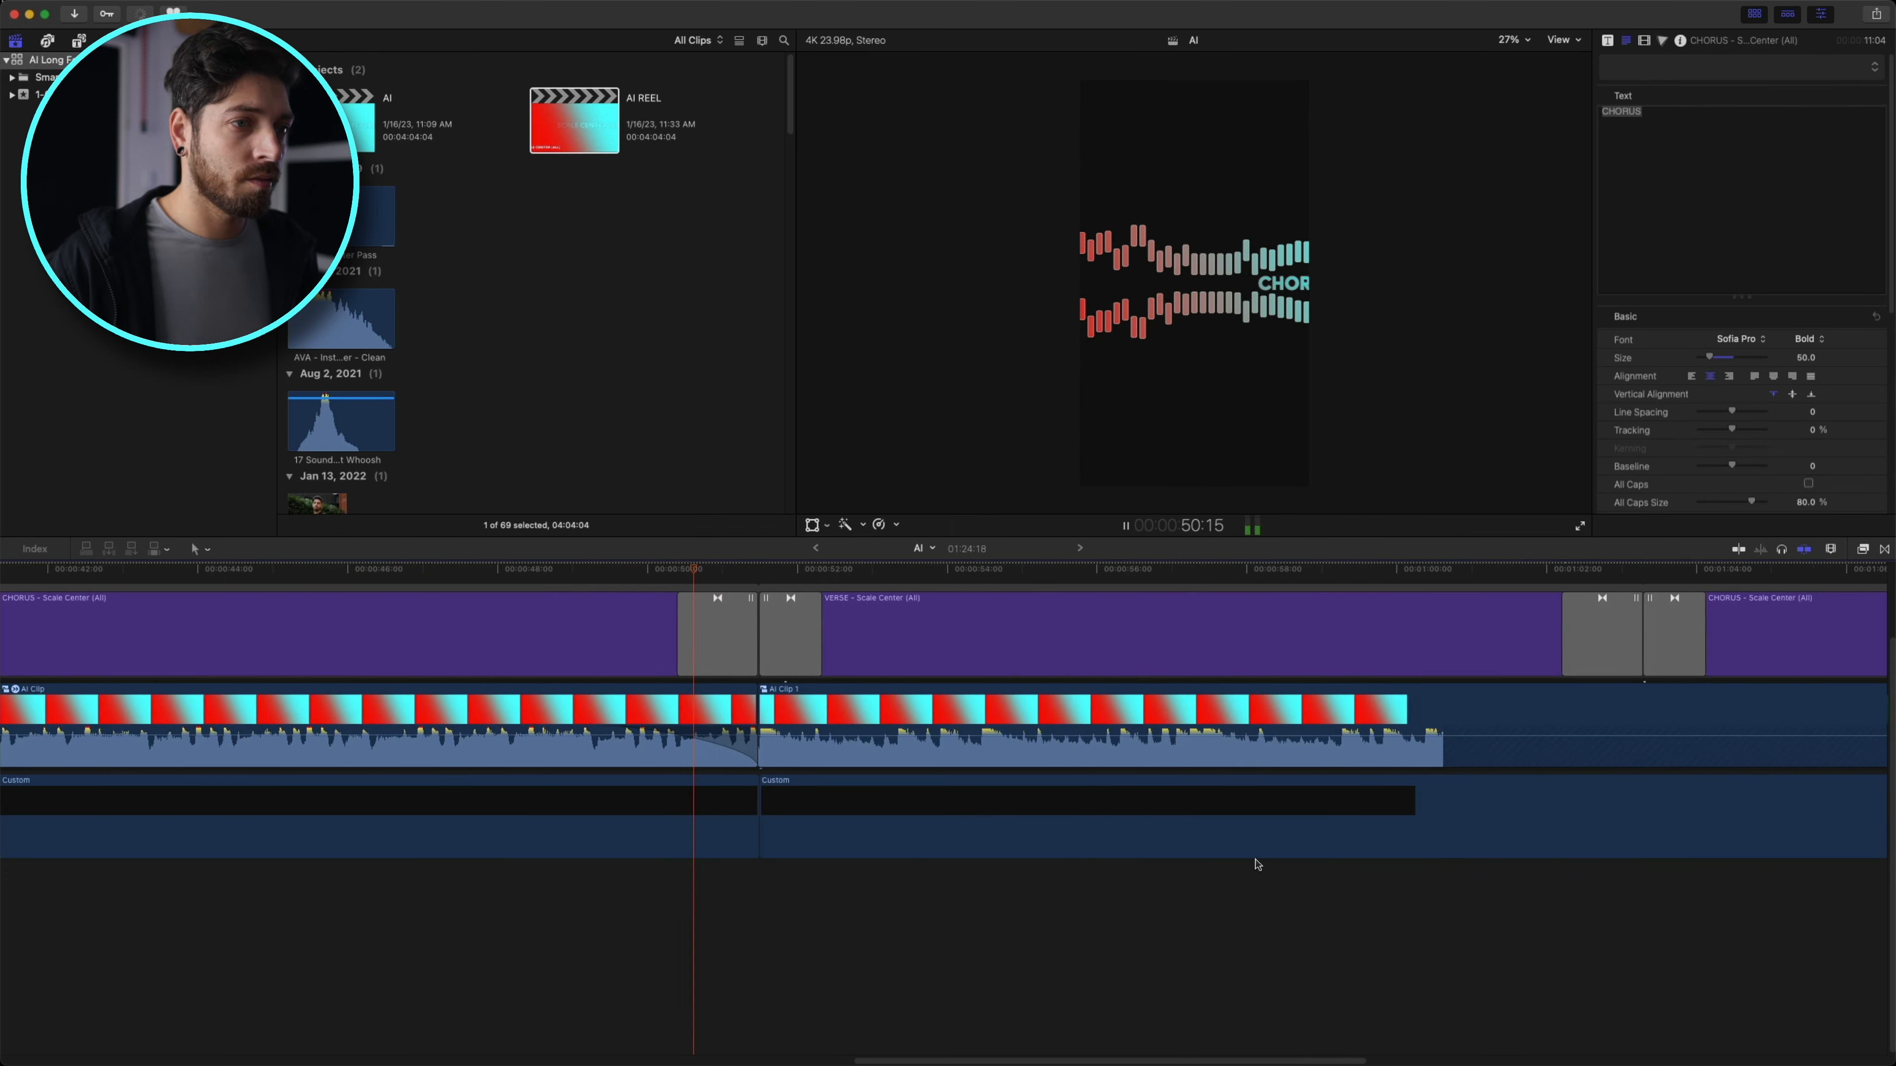
scroll(1300, 808, "right", 8)
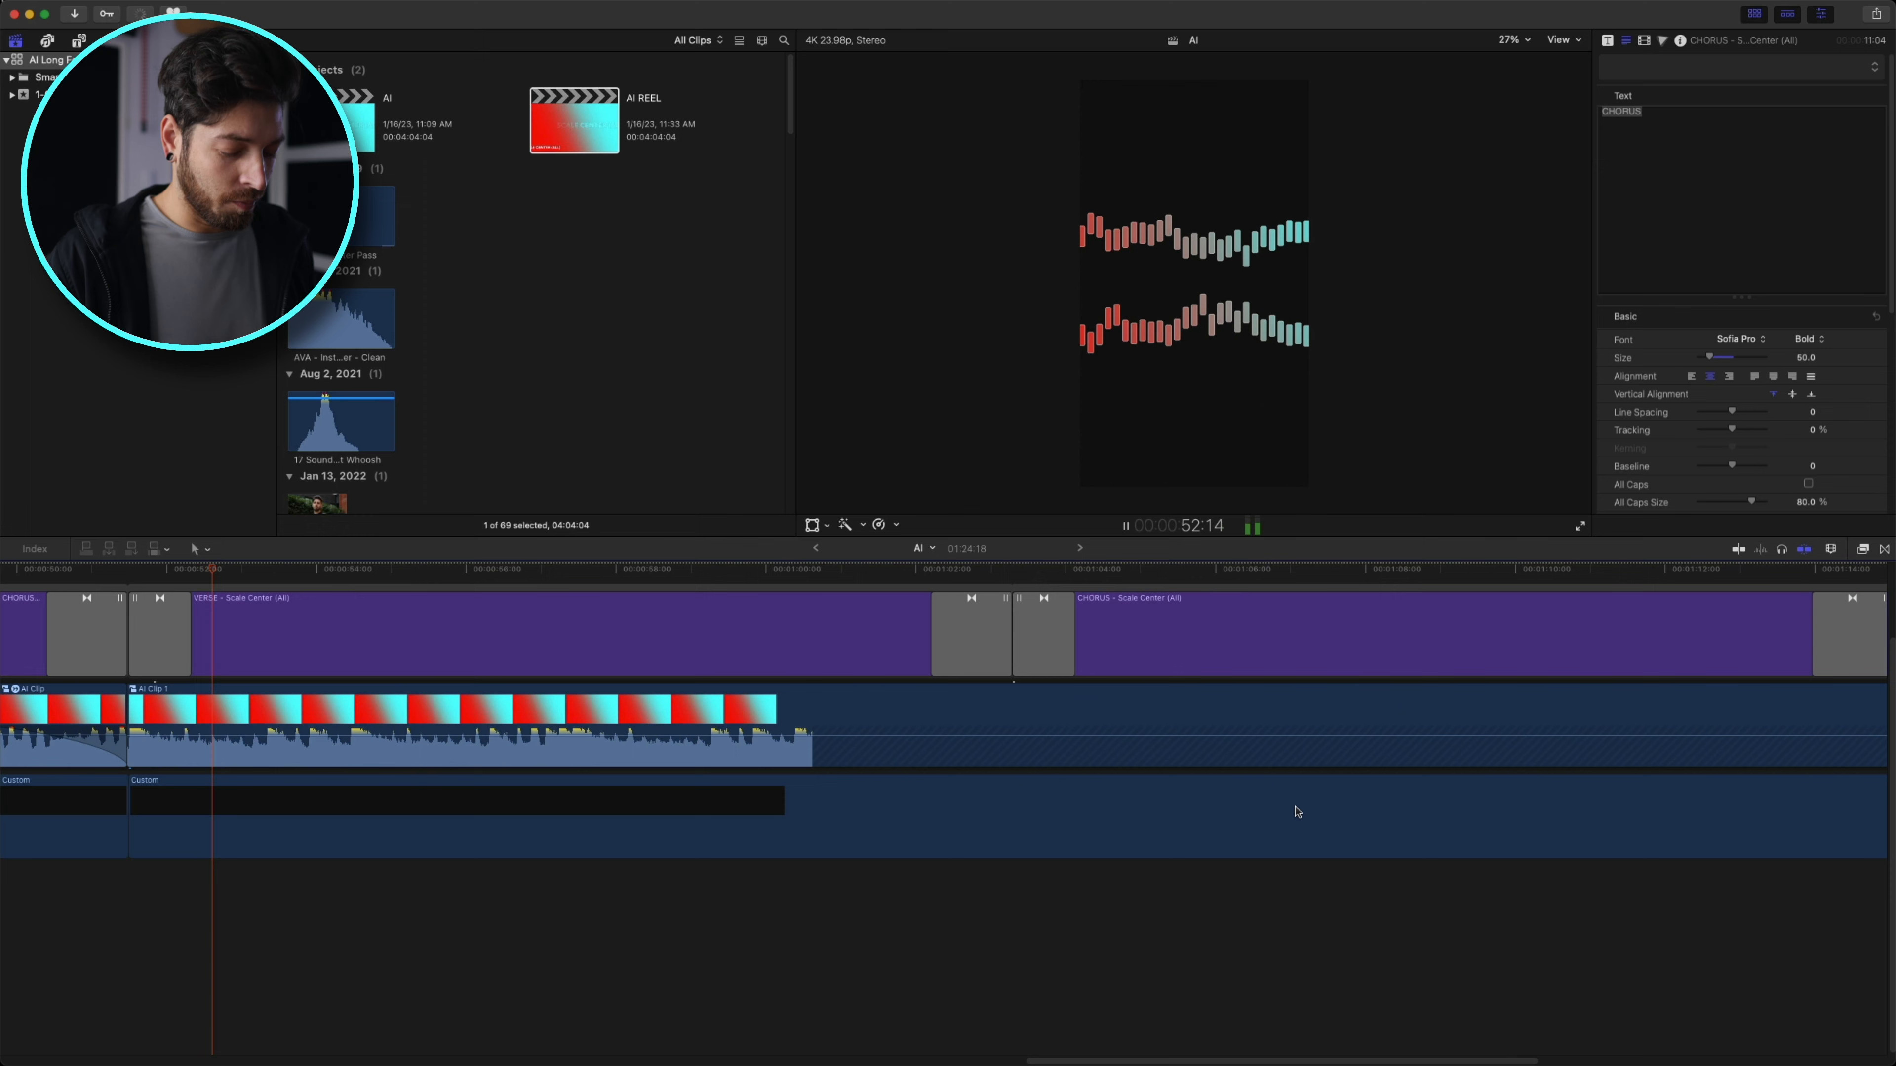
key("space")
key("super+minus")
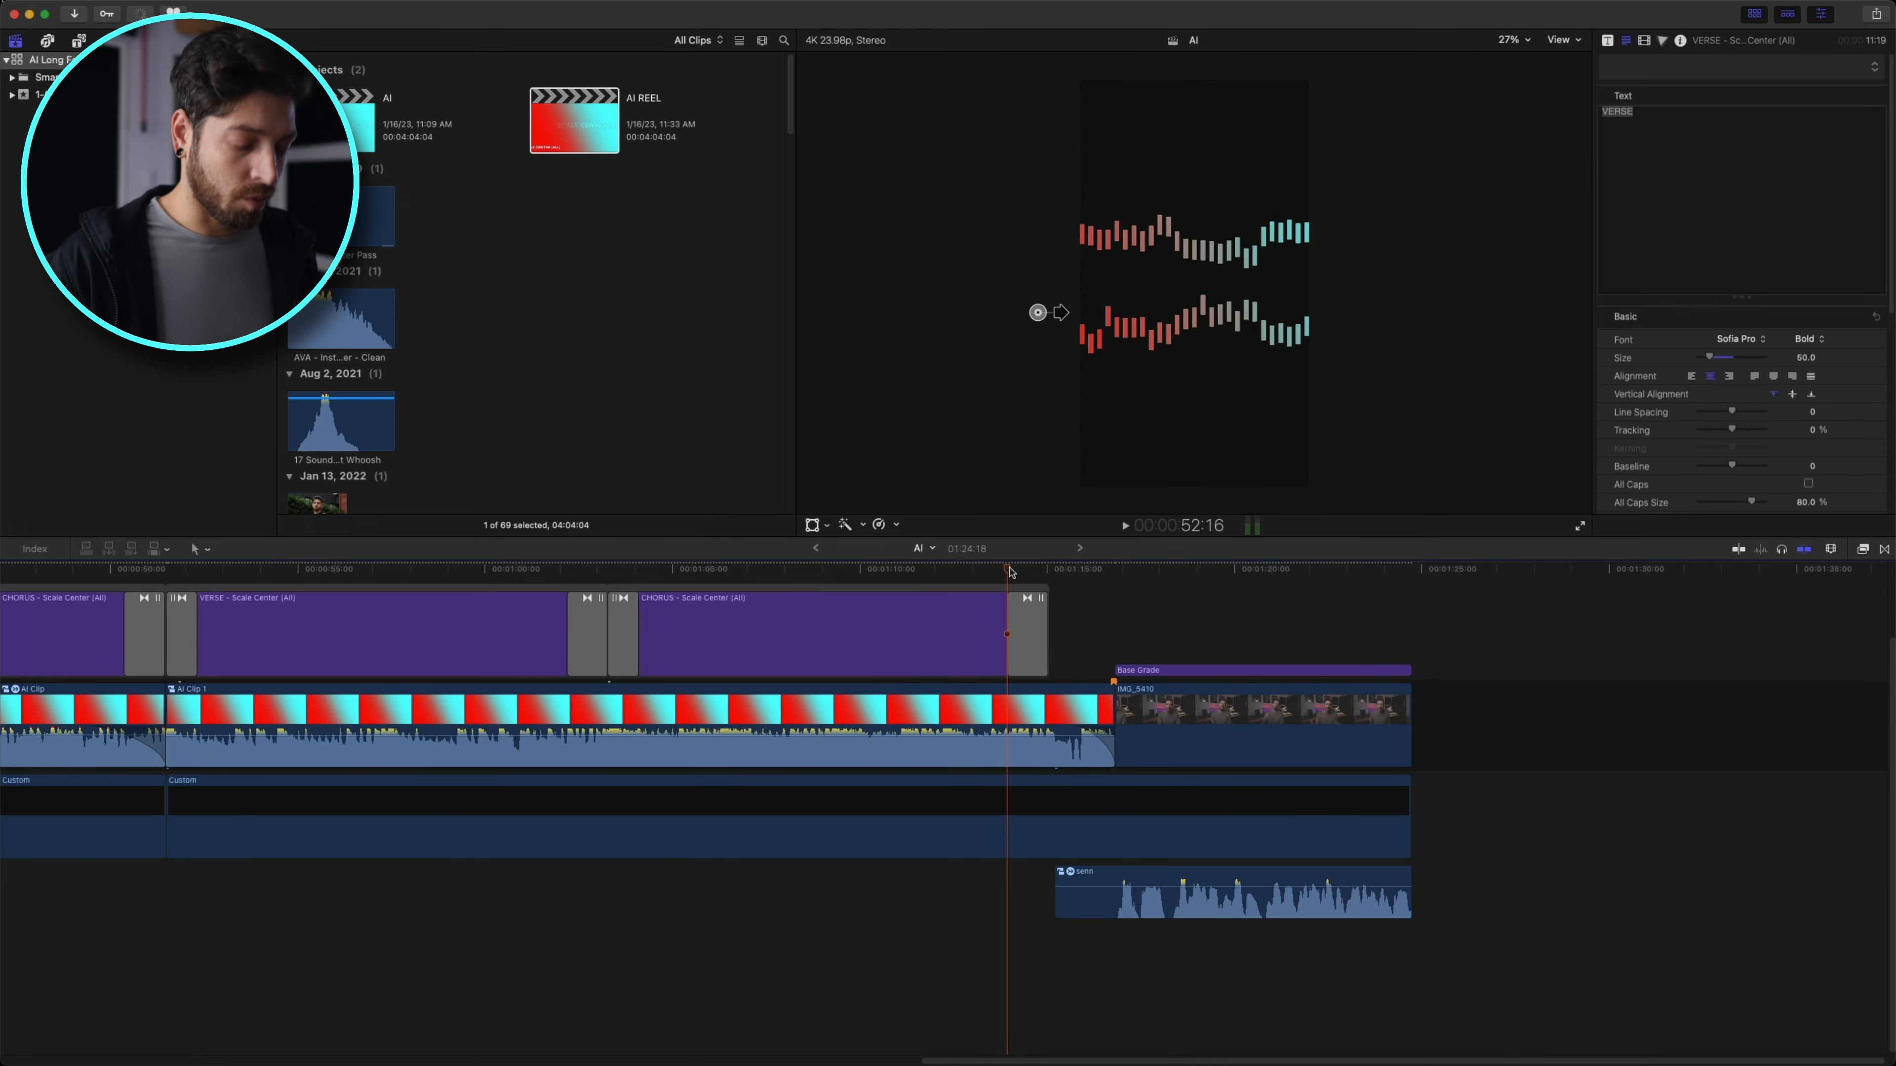
key("space")
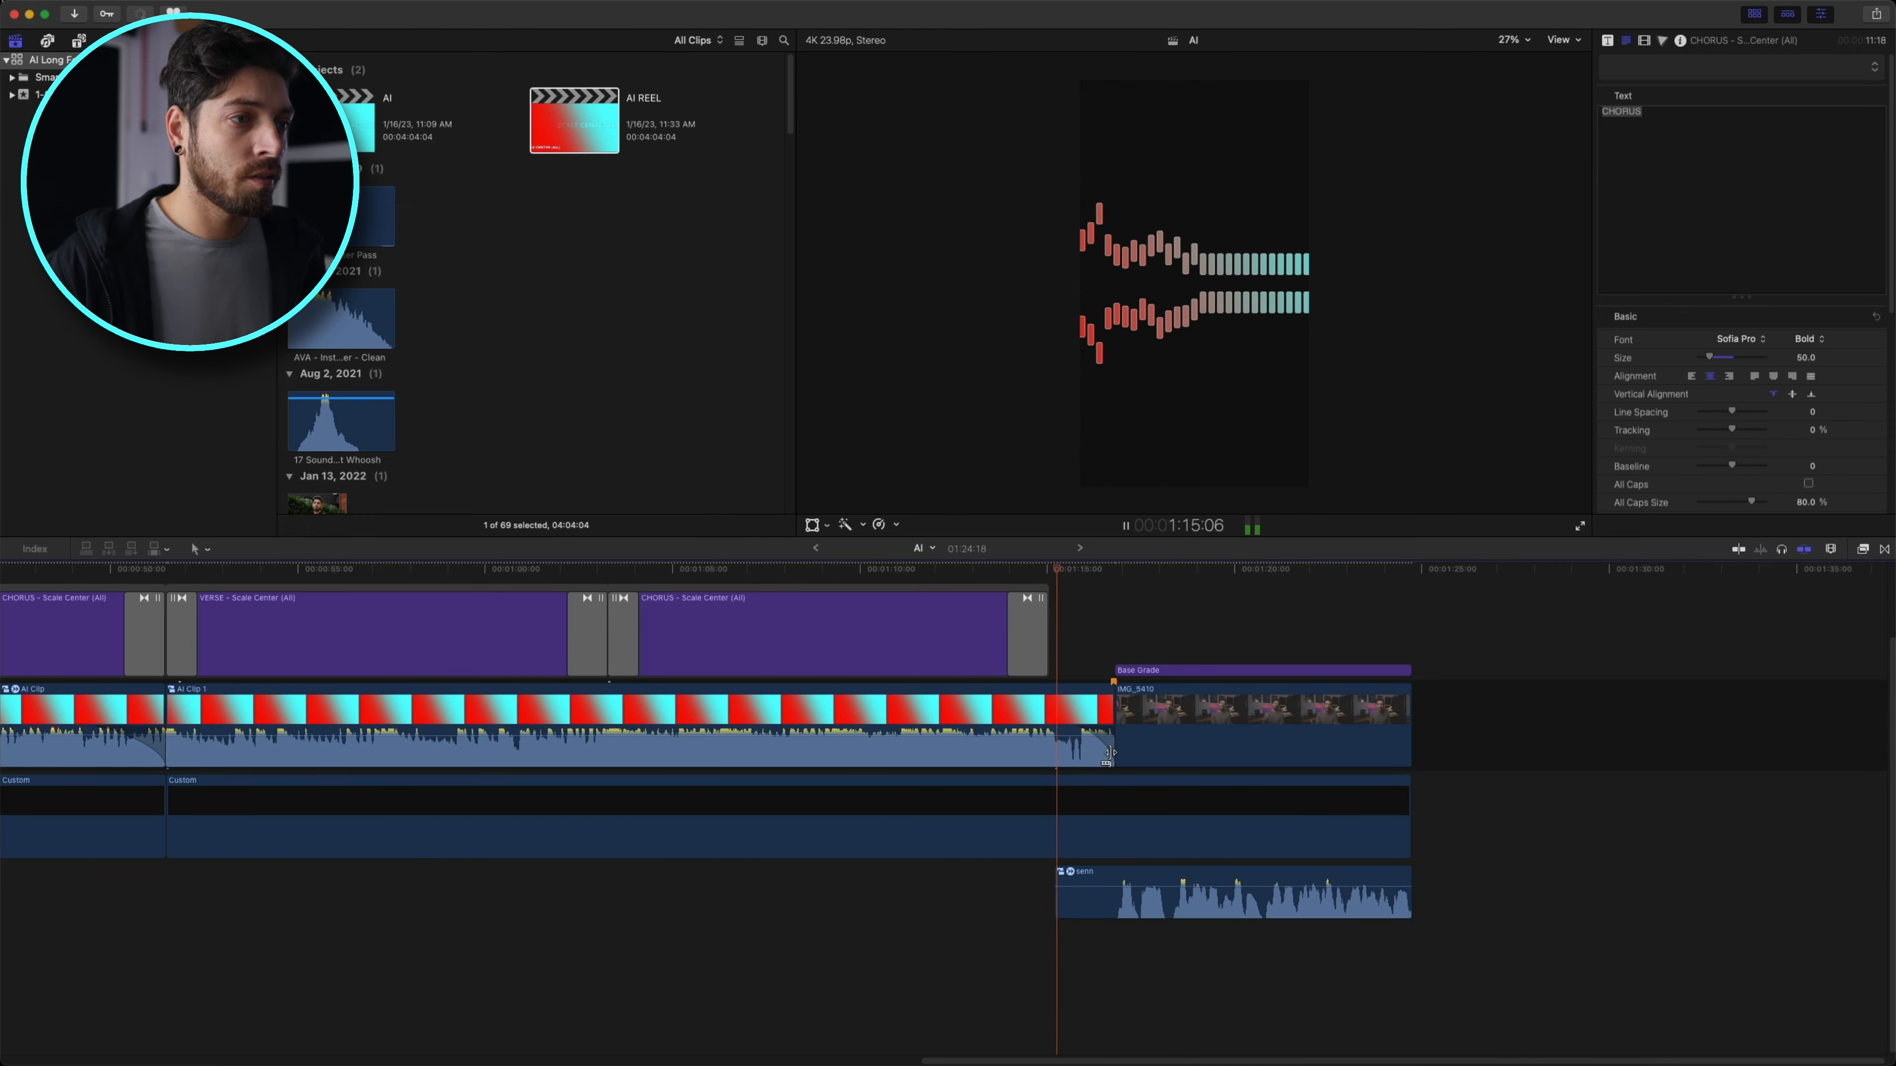
key("space")
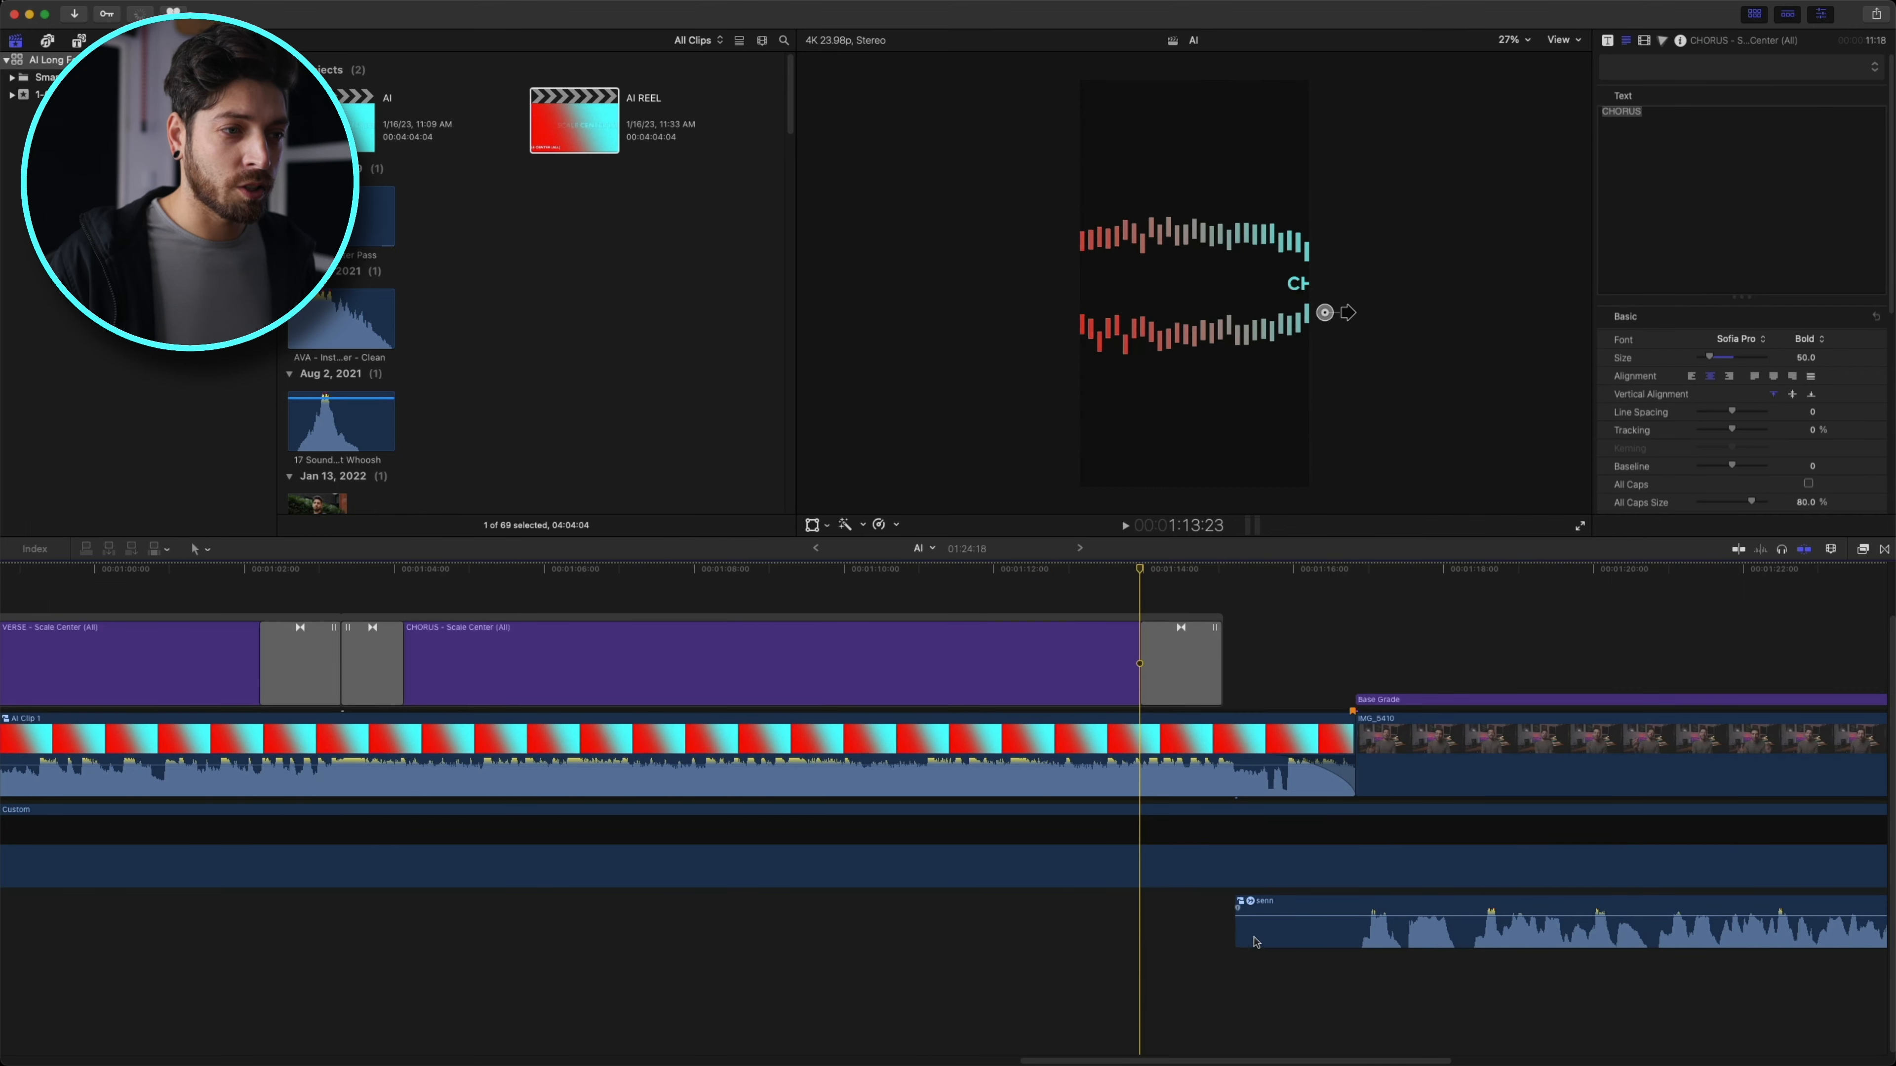
- Trim the closing voice audio to the start of IMG_5410 and the end of AI Clip 1 to the last CHORUS title's end
left_click_drag(1238, 938, 1356, 932)
left_click_drag(1346, 736, 1219, 736)
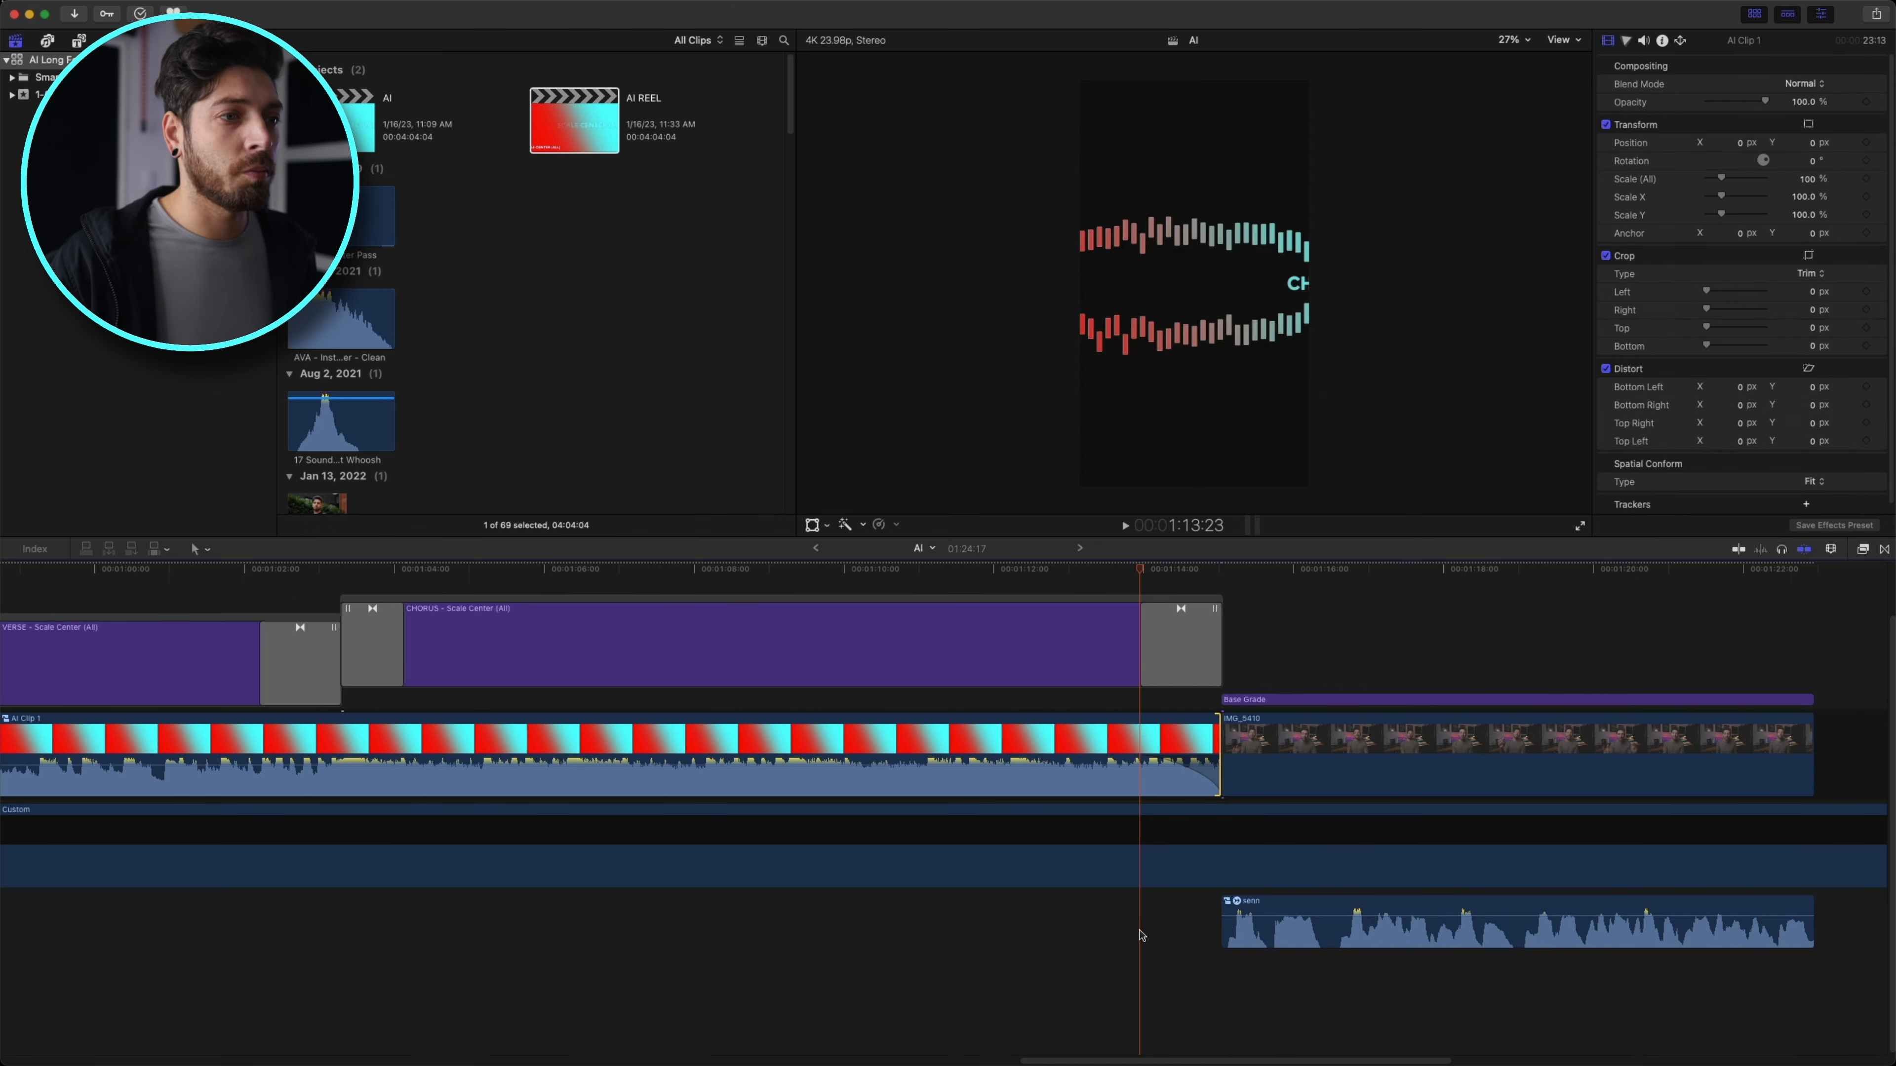
key("space")
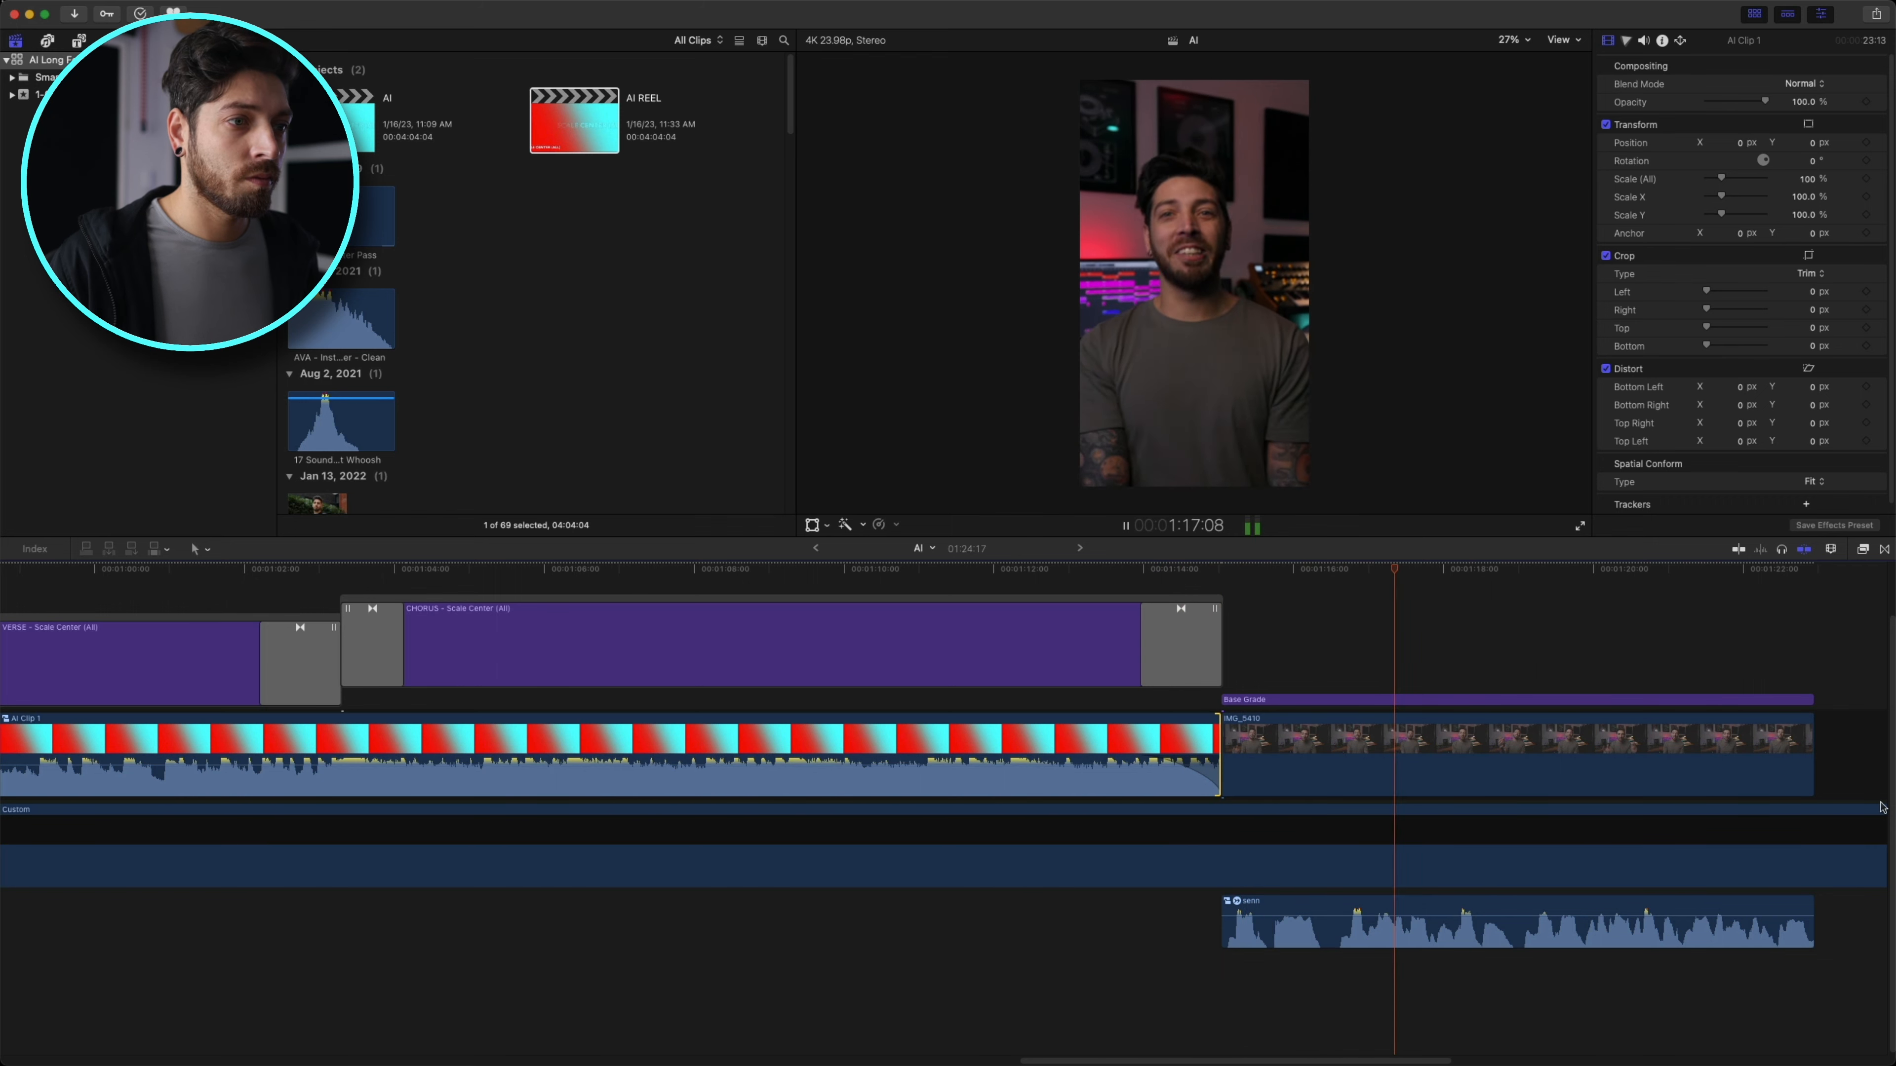
- Trim the end of the second Custom background to match the end of IMG_5410
scroll(1761, 889, "right", 8)
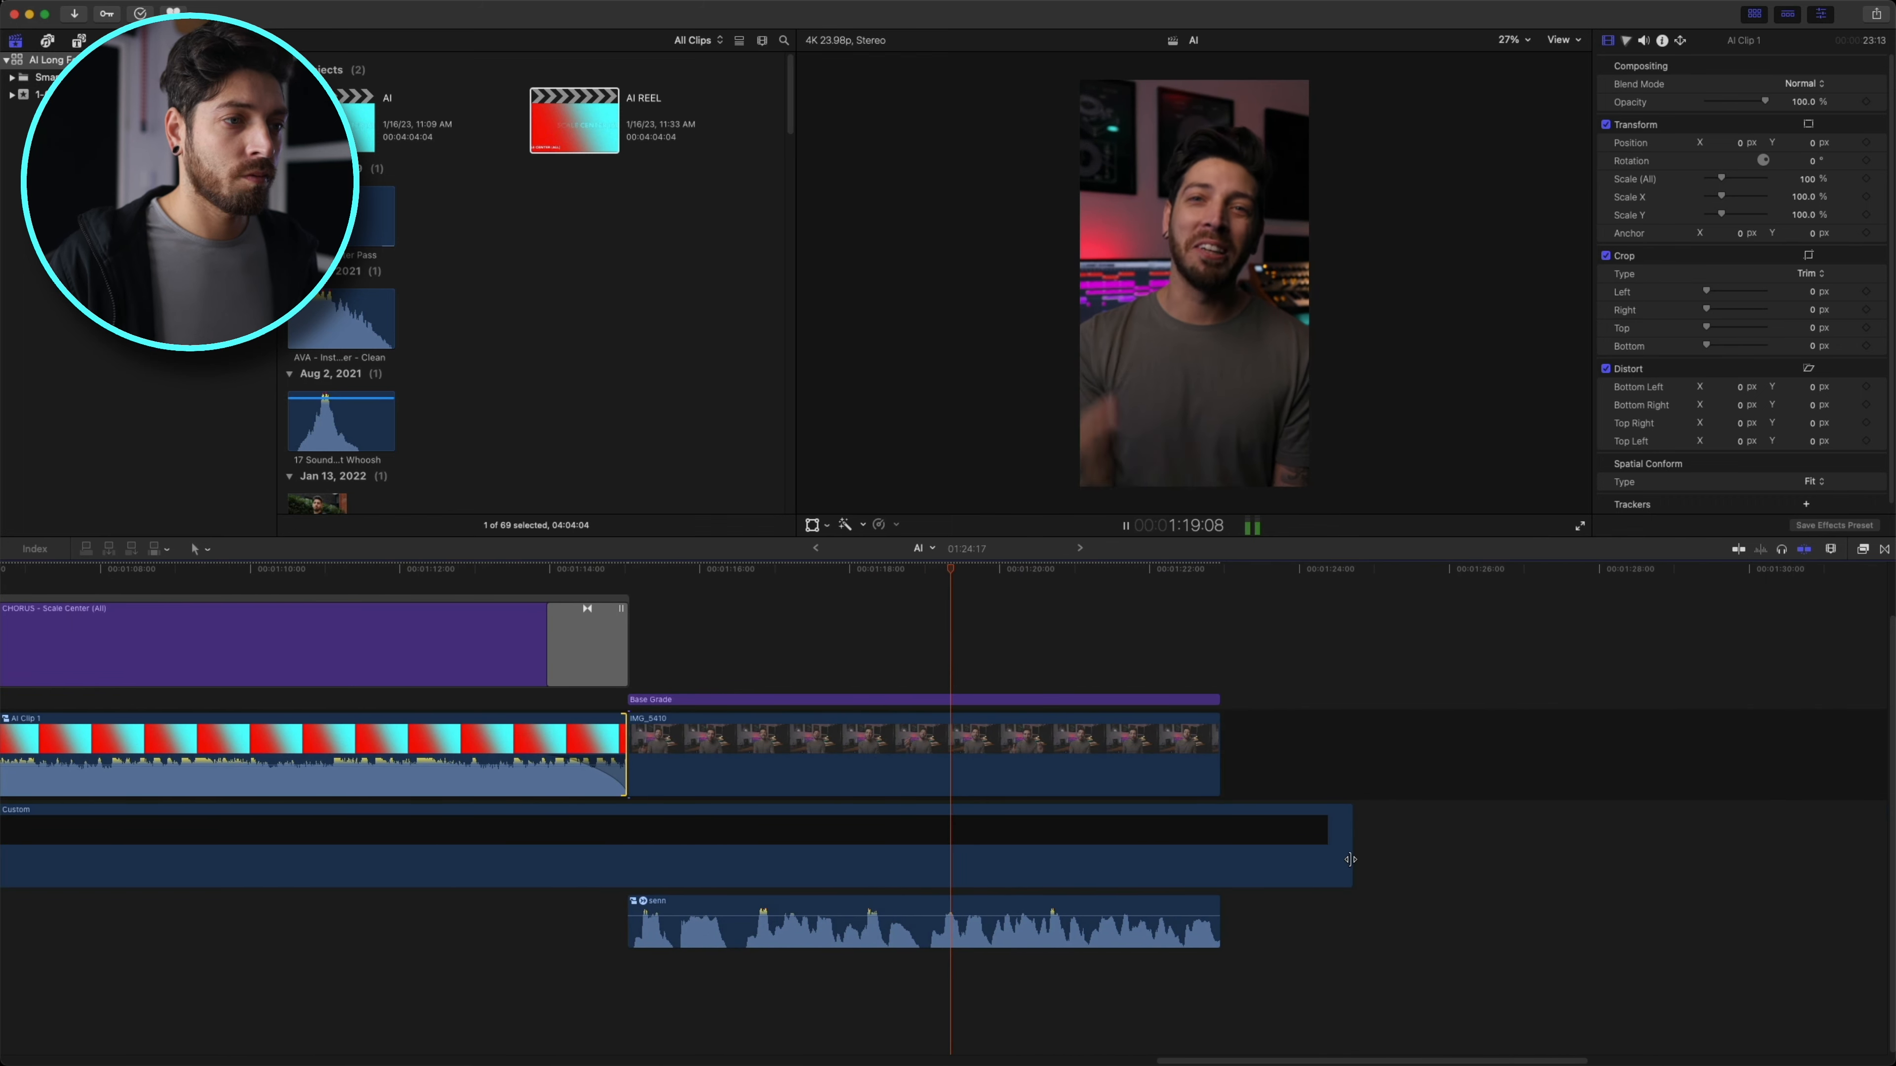
left_click_drag(1349, 857, 1223, 866)
key("shift+z")
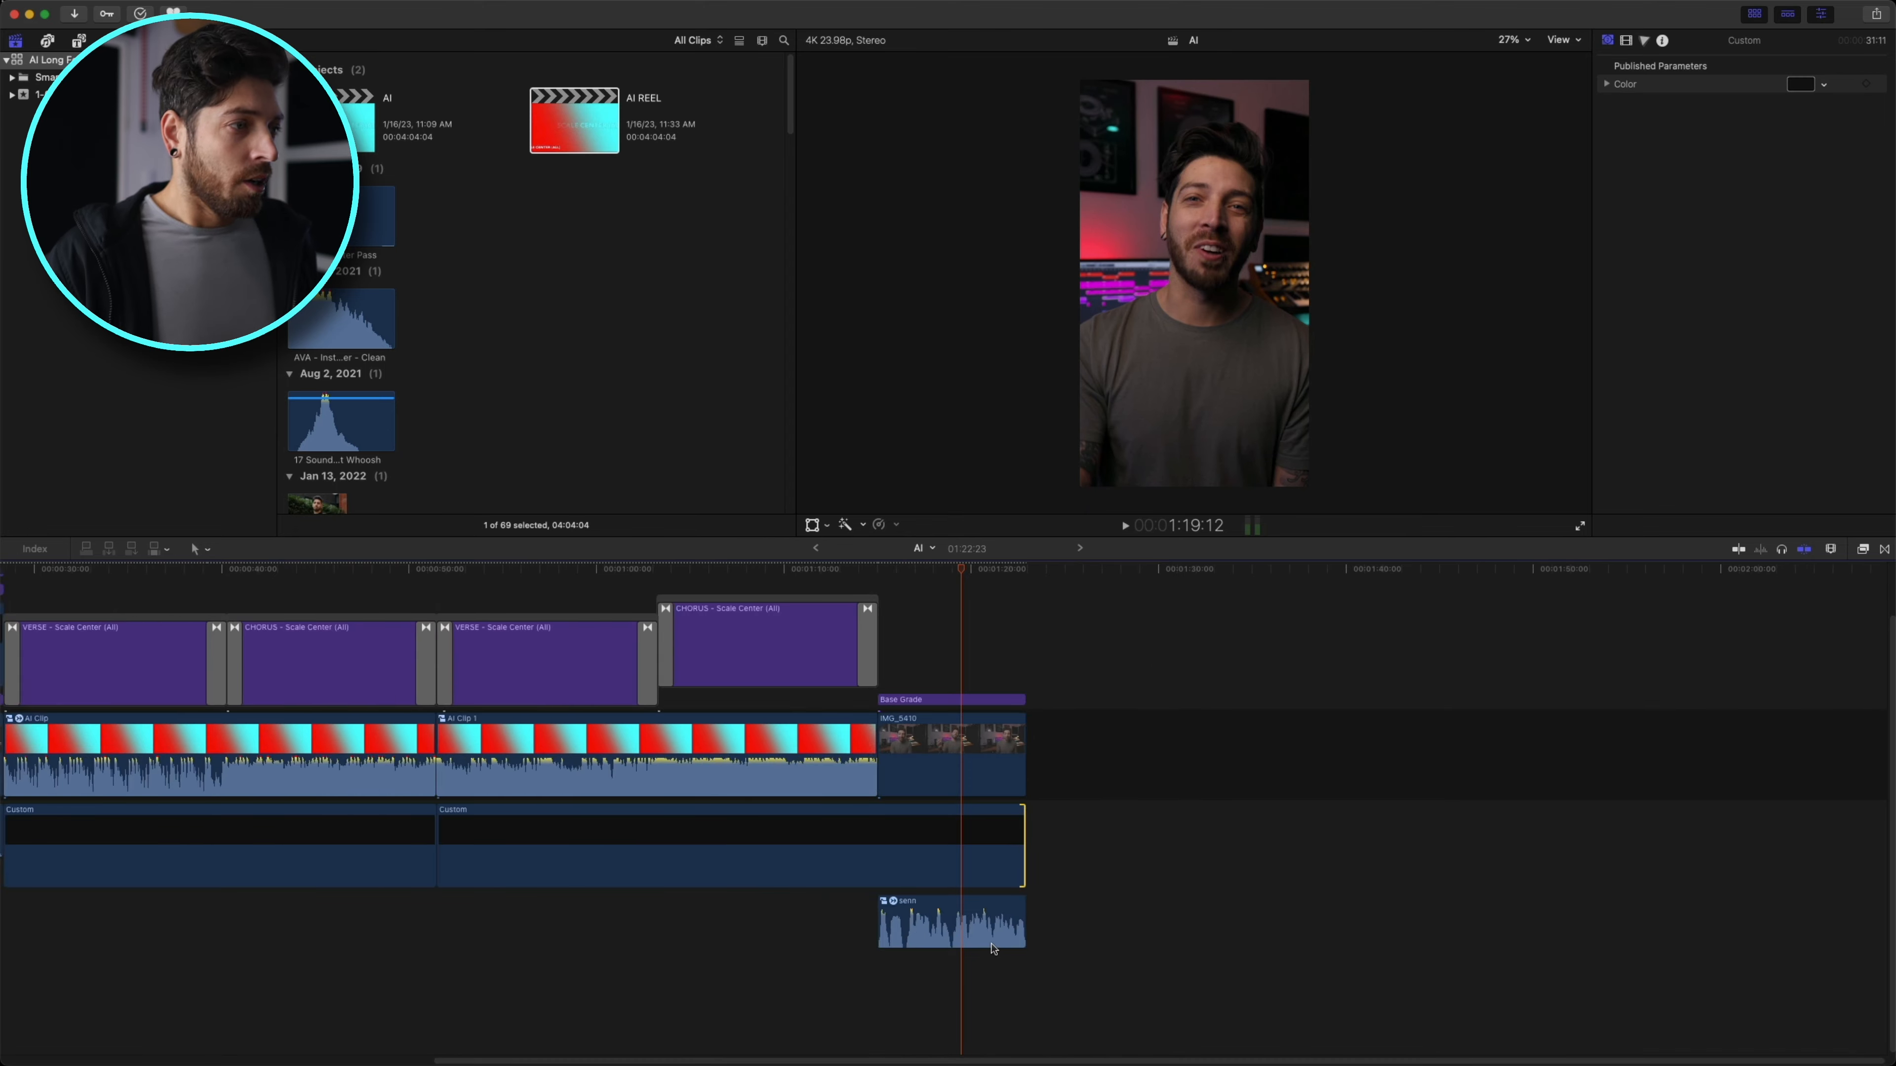
- Combine both AI clips and the four VERSE and CHORUS titles into a compound clip named TRACK COMPARE in event 1-6-23
scroll(1100, 689, "up", 2)
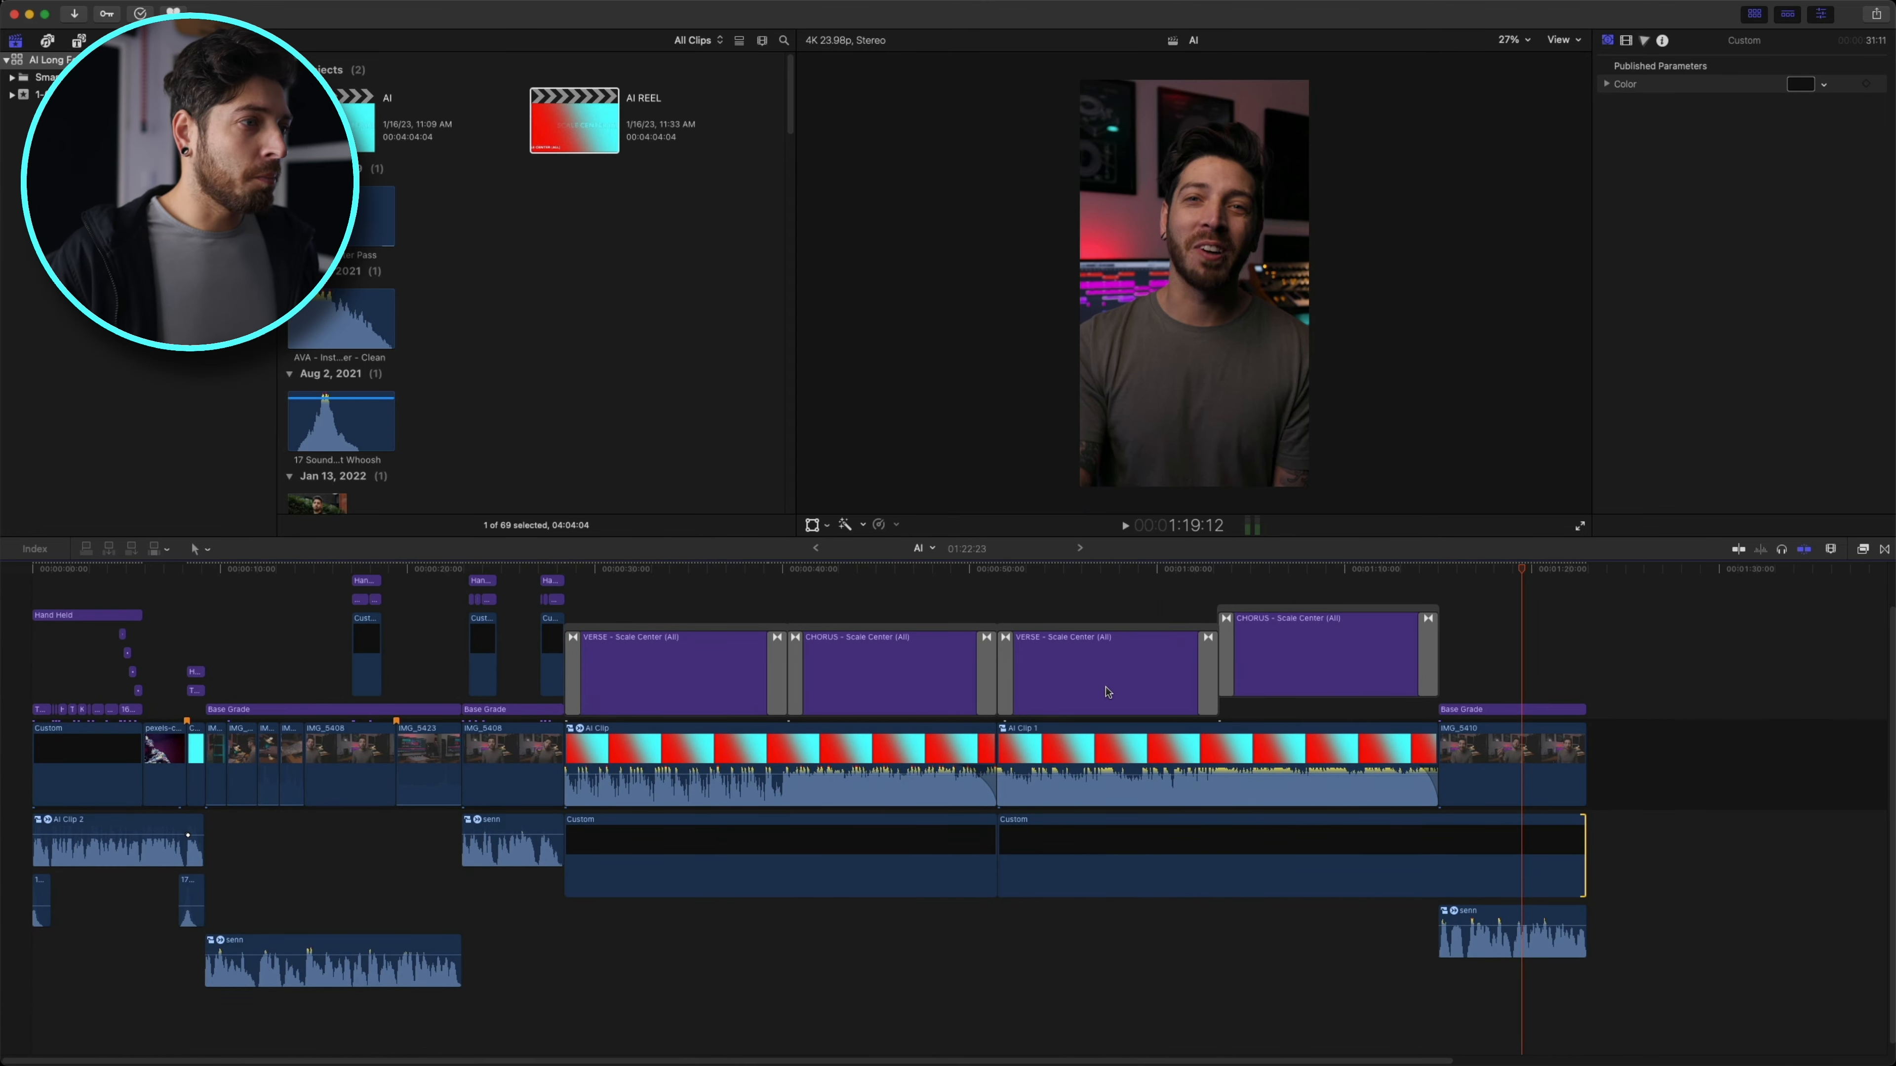
left_click_drag(626, 575, 733, 579)
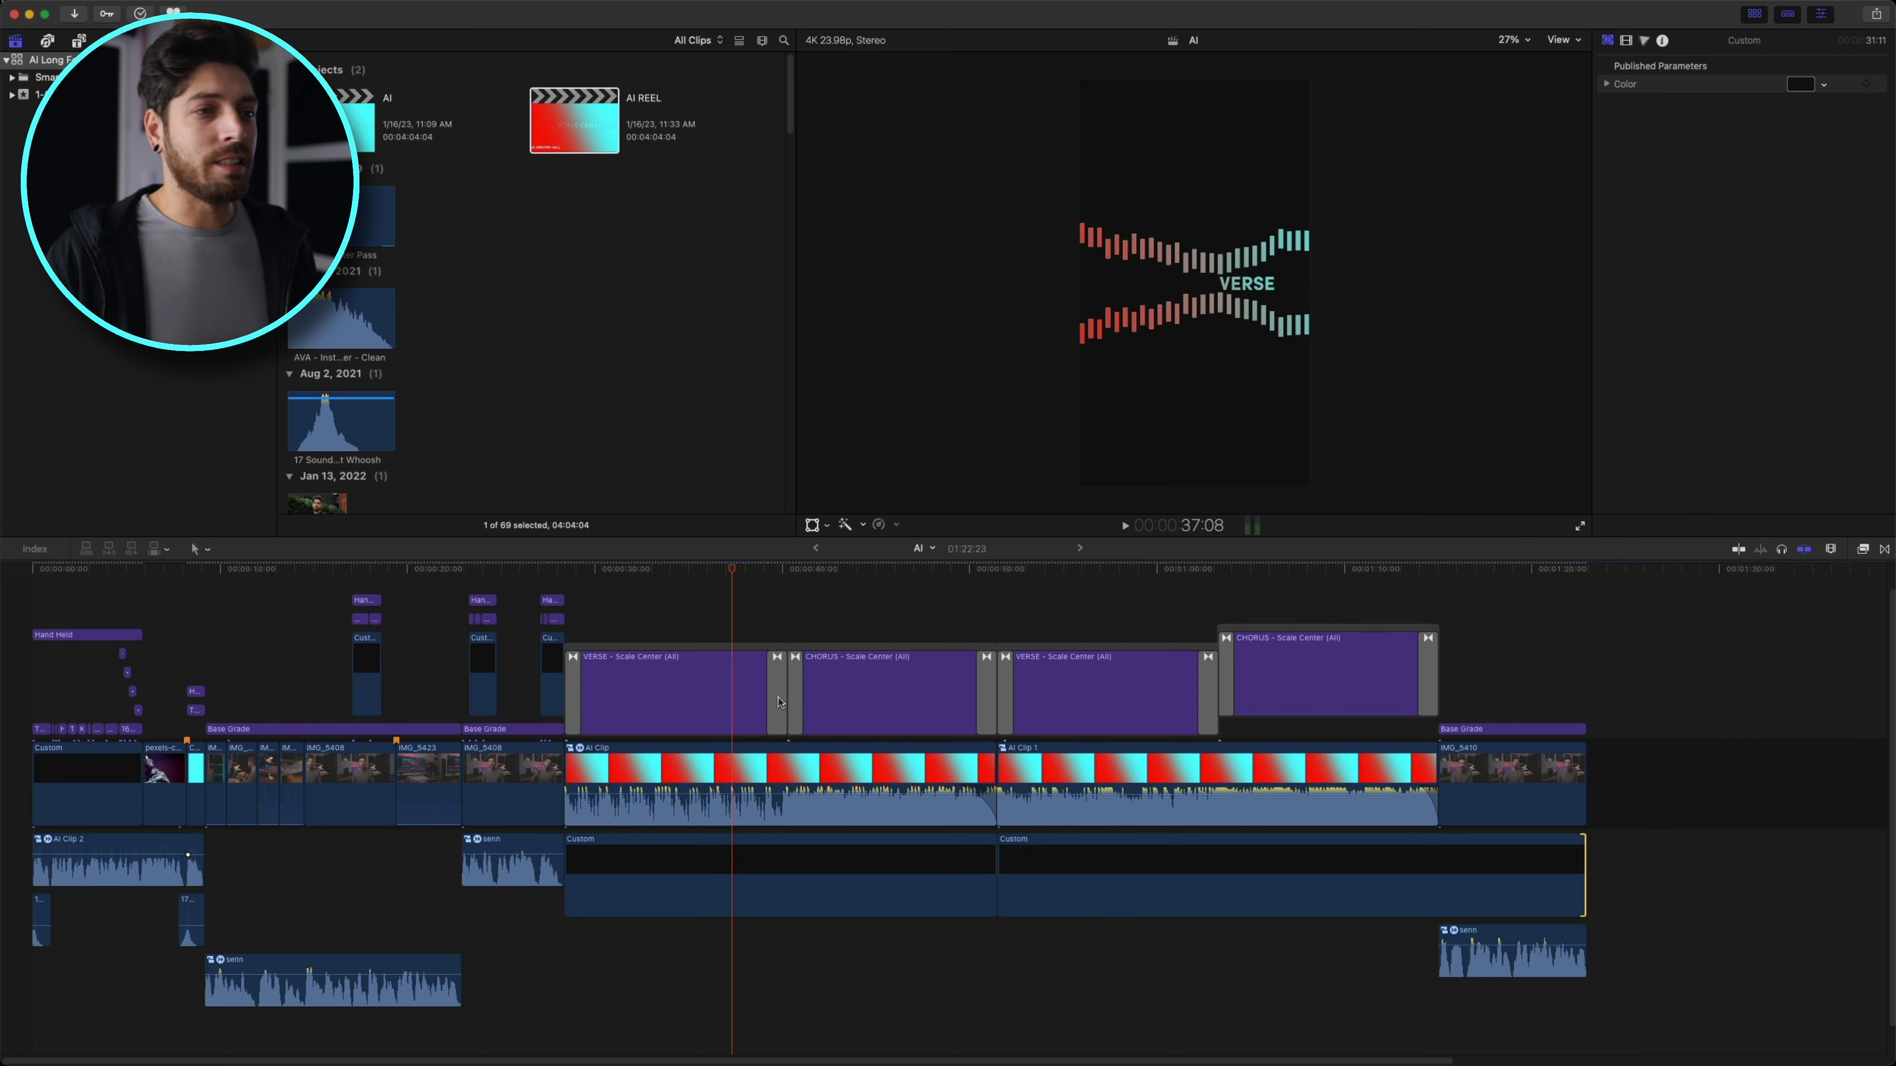
left_click_drag(639, 588, 1358, 813)
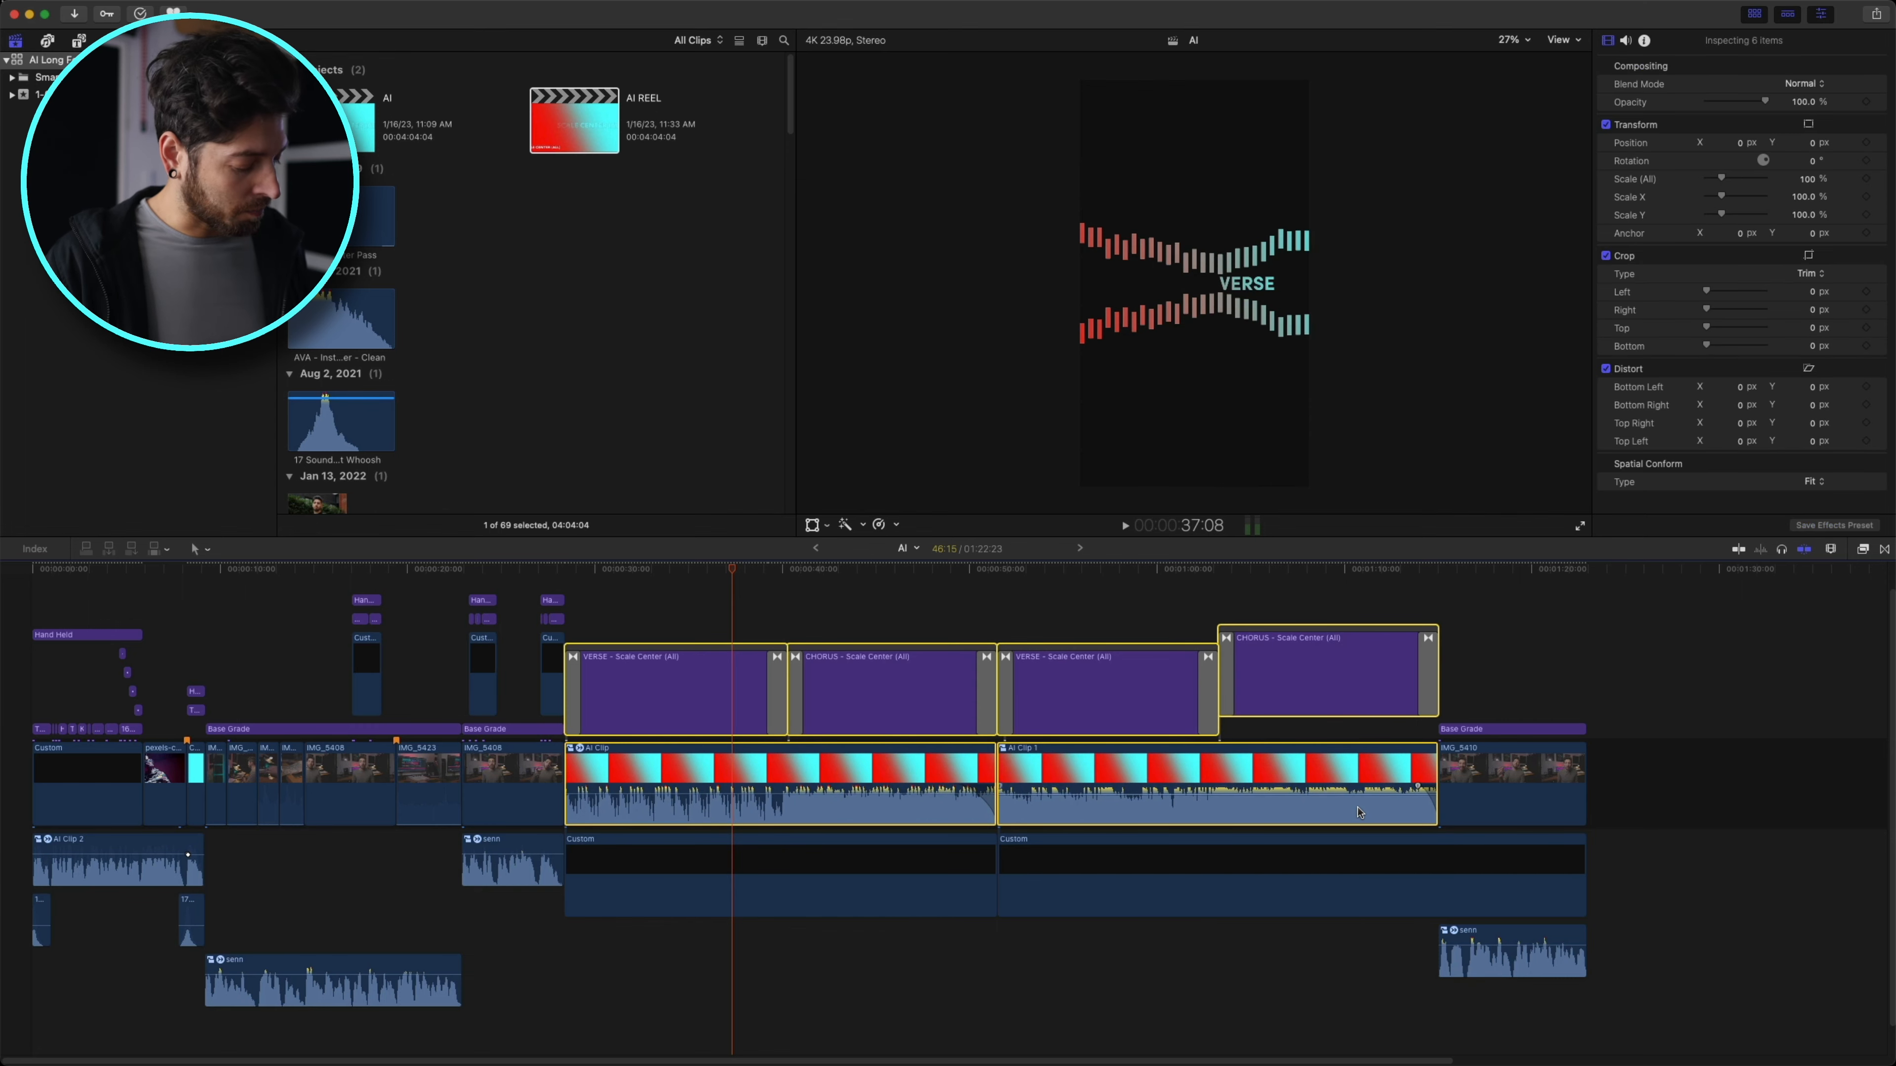
key("alt+g")
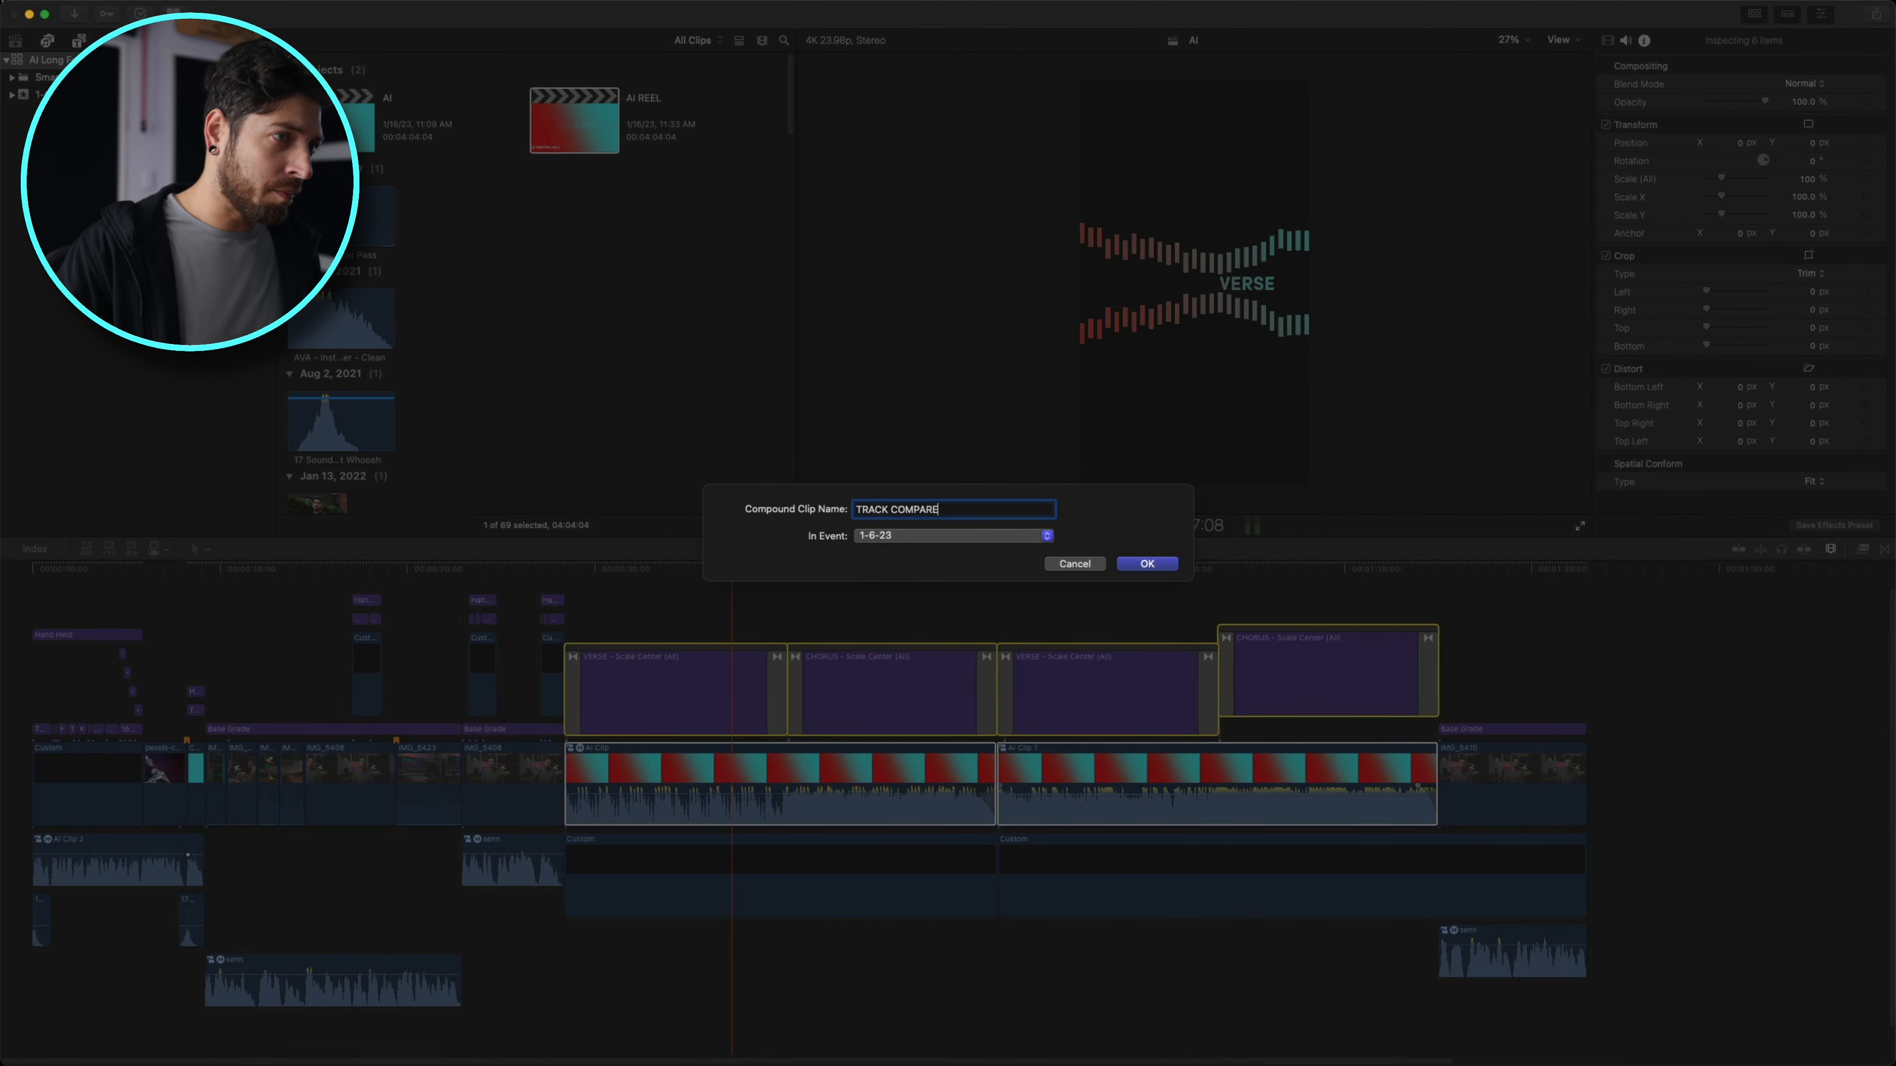
key("Return")
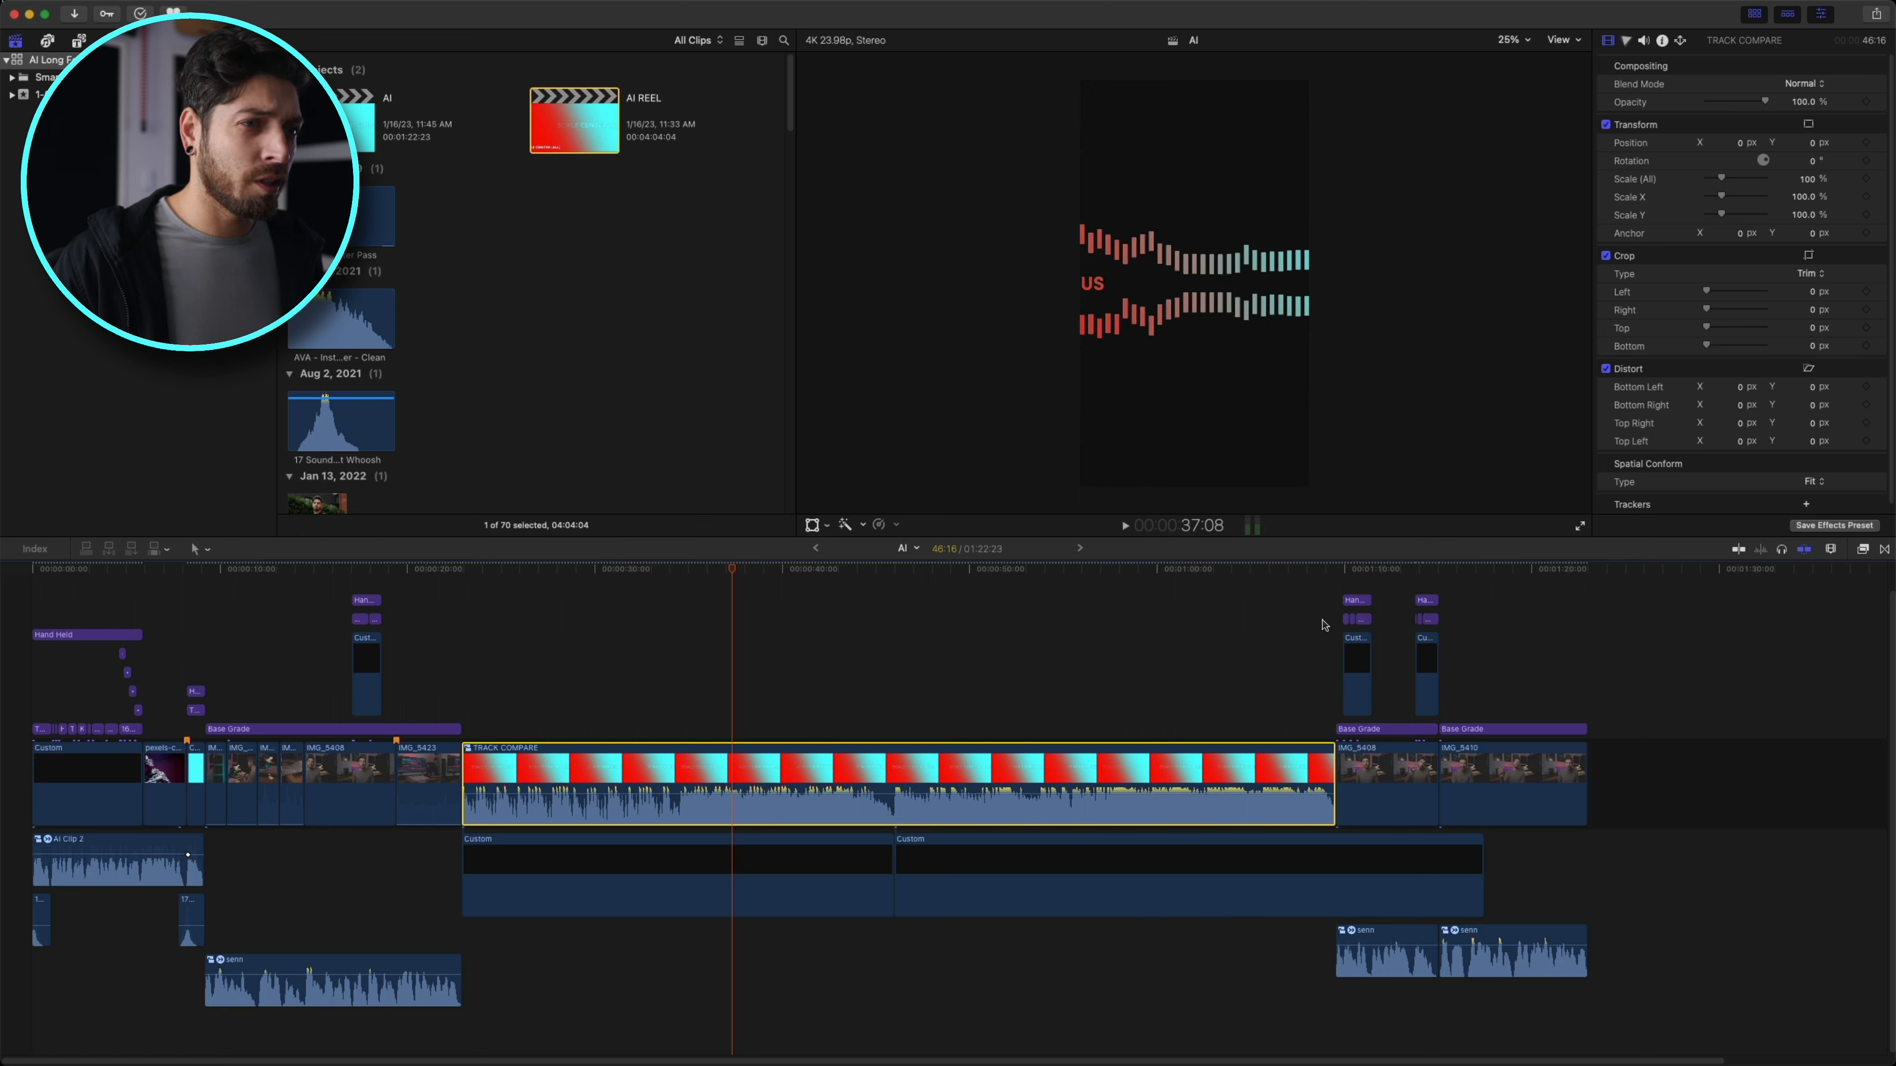
- Move IMG_5408 with its attached titles, backgrounds and audio back in front of the TRACK COMPARE clip
left_click_drag(1340, 575, 459, 790)
left_click(1381, 932, "super")
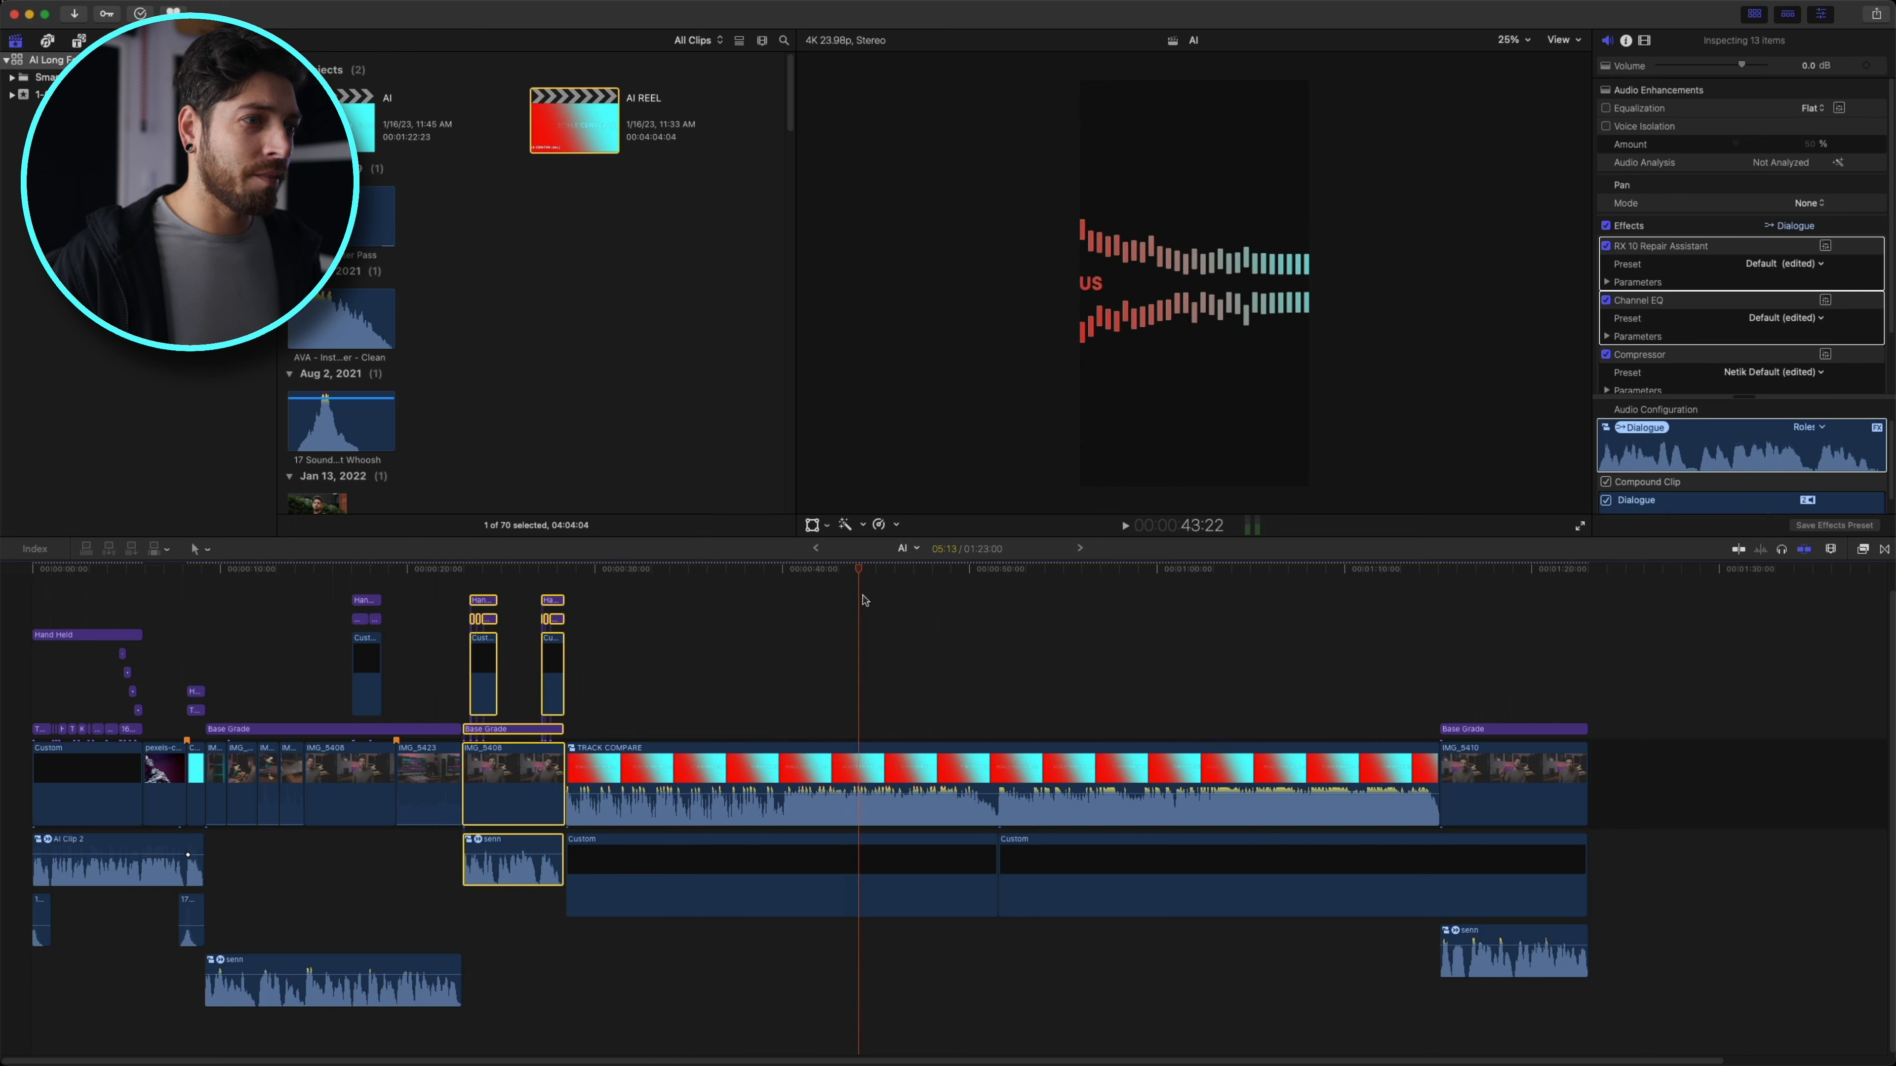
- Show the transform controls for the TRACK COMPARE clip, hide the browser and scale the clip to 52%
left_click(961, 776)
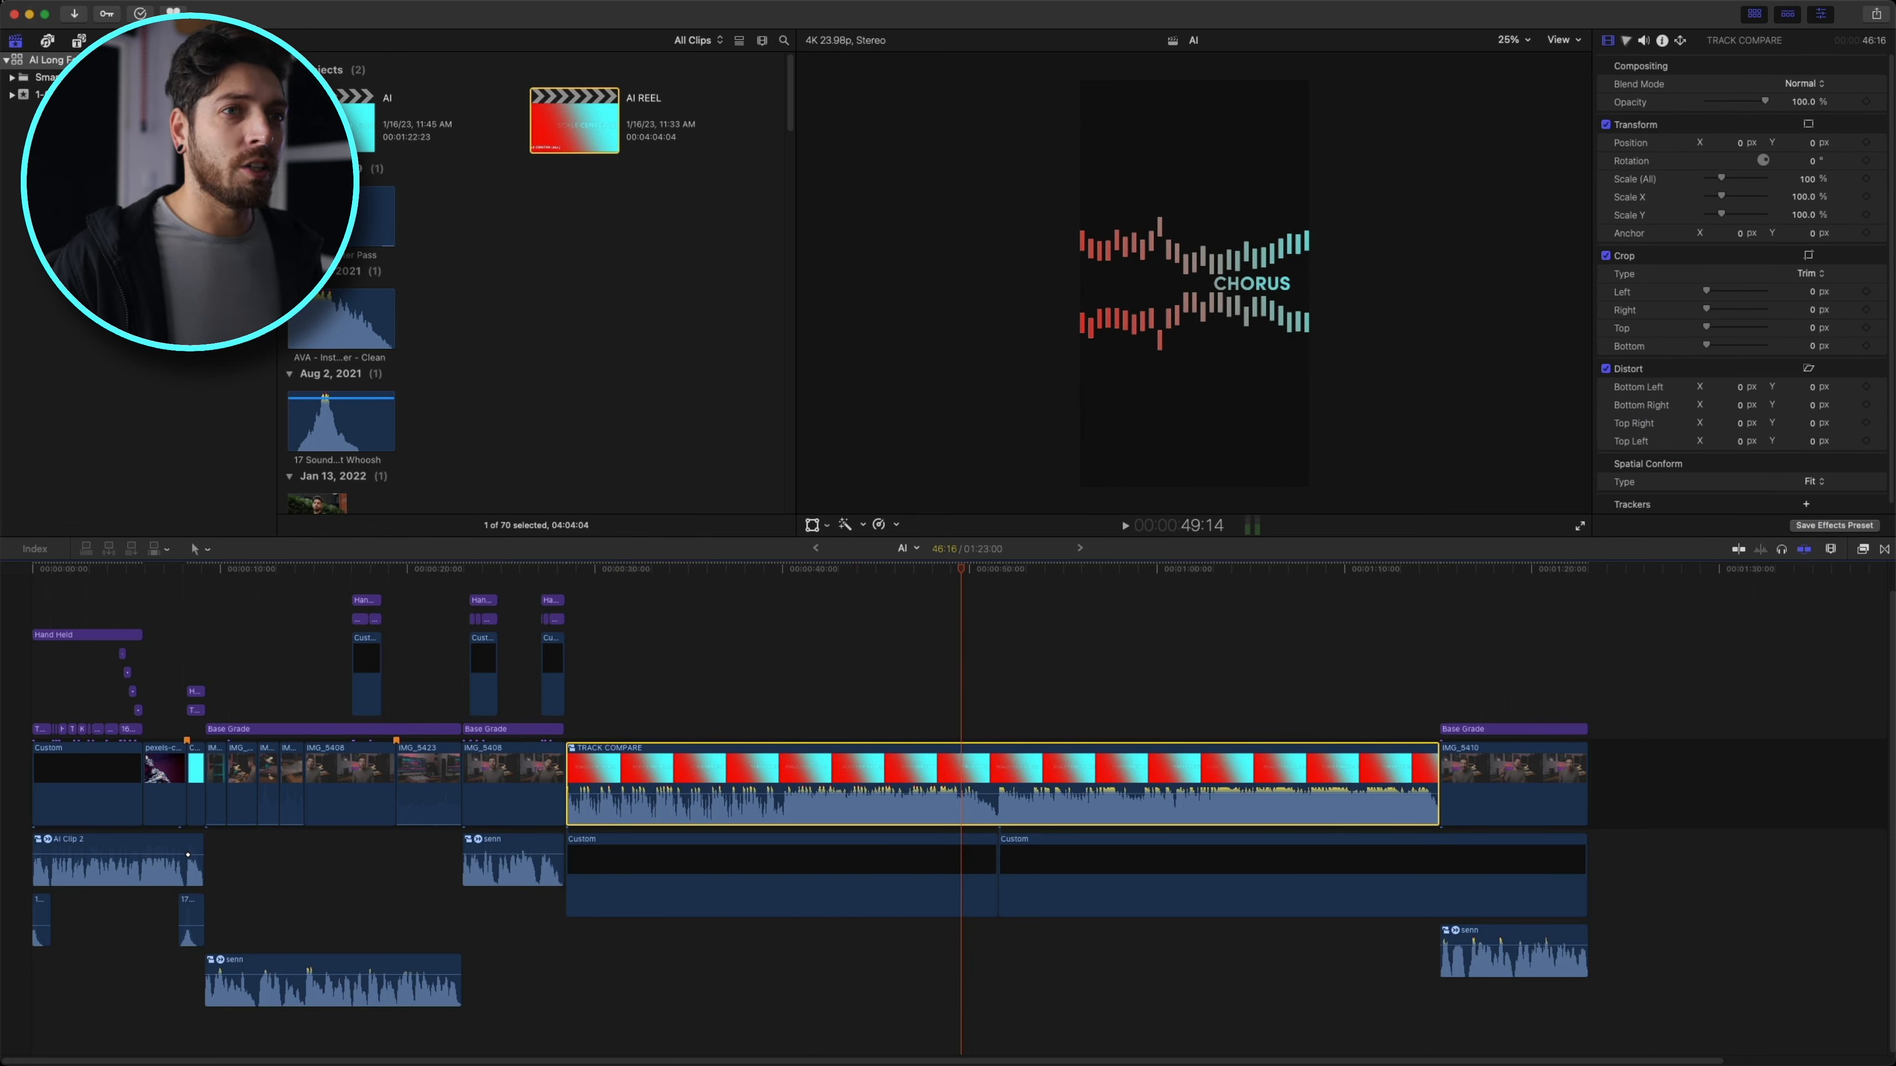
left_click(813, 525)
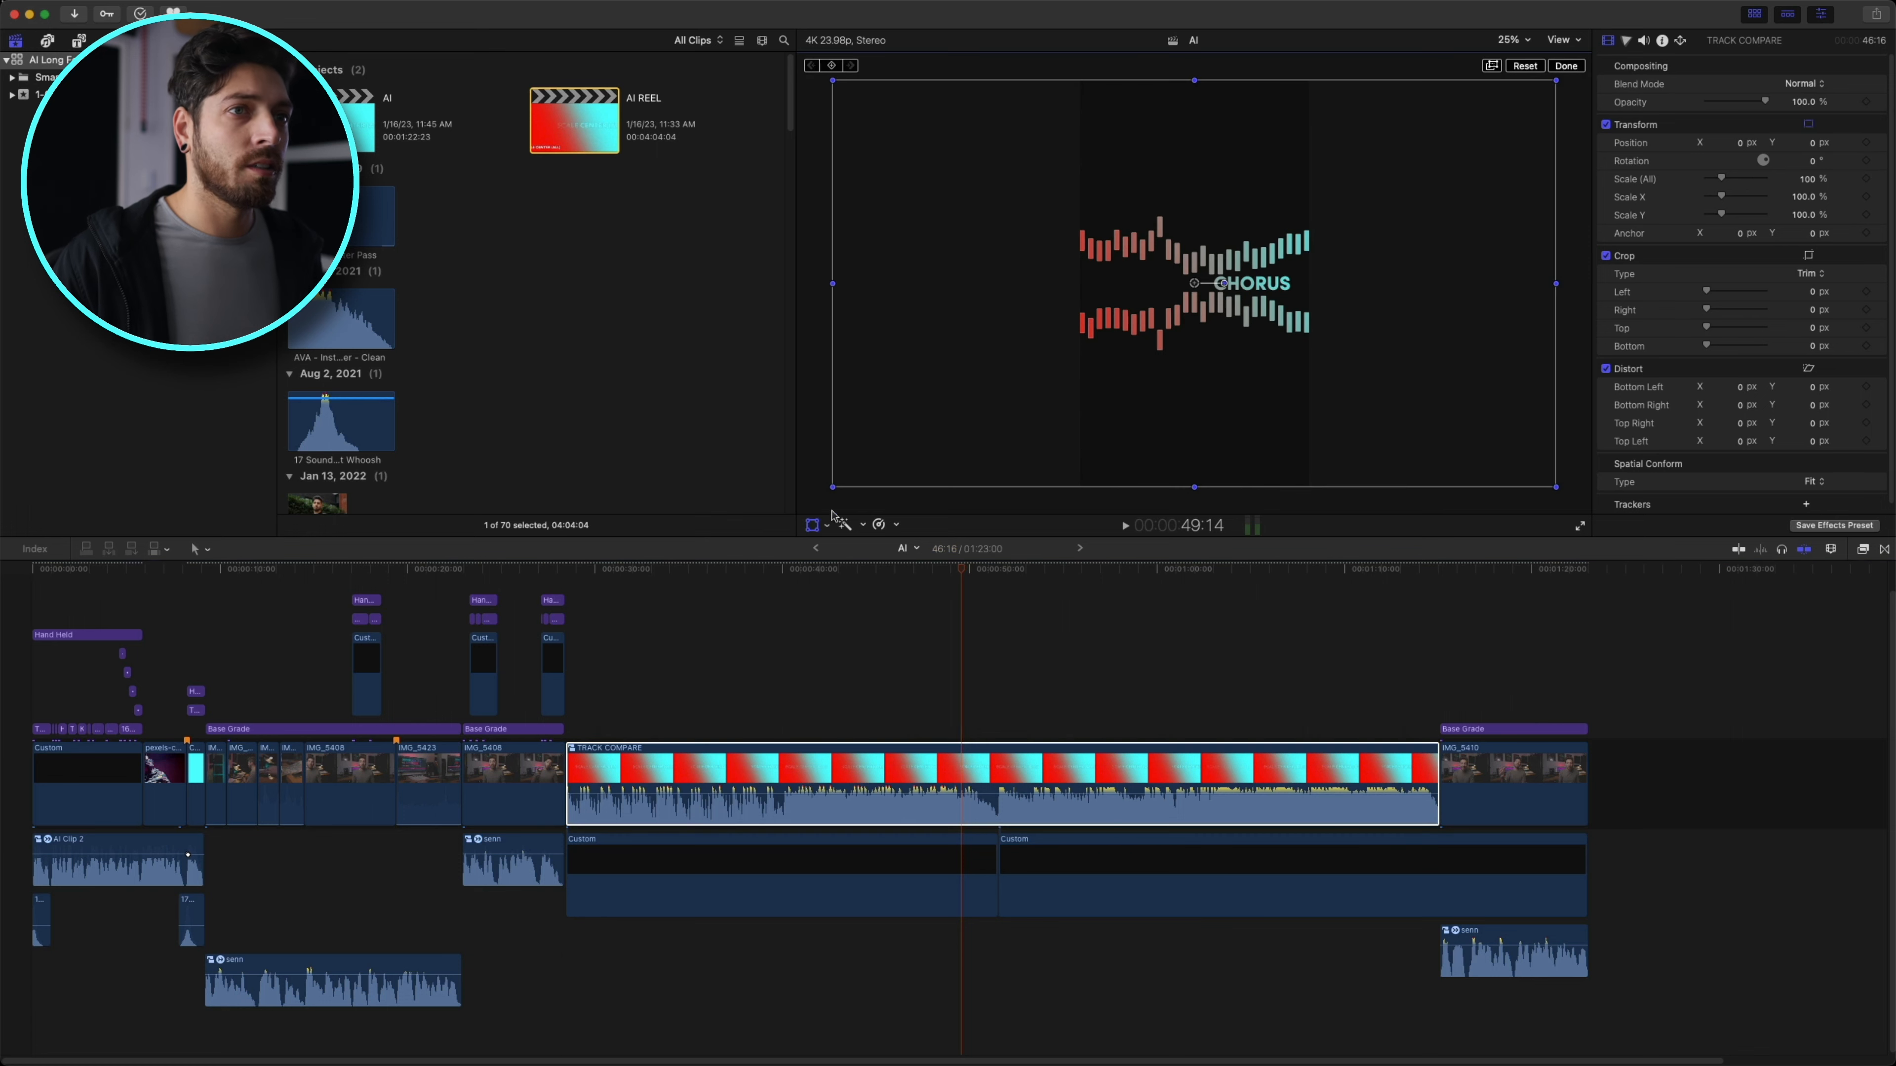
left_click(1752, 15)
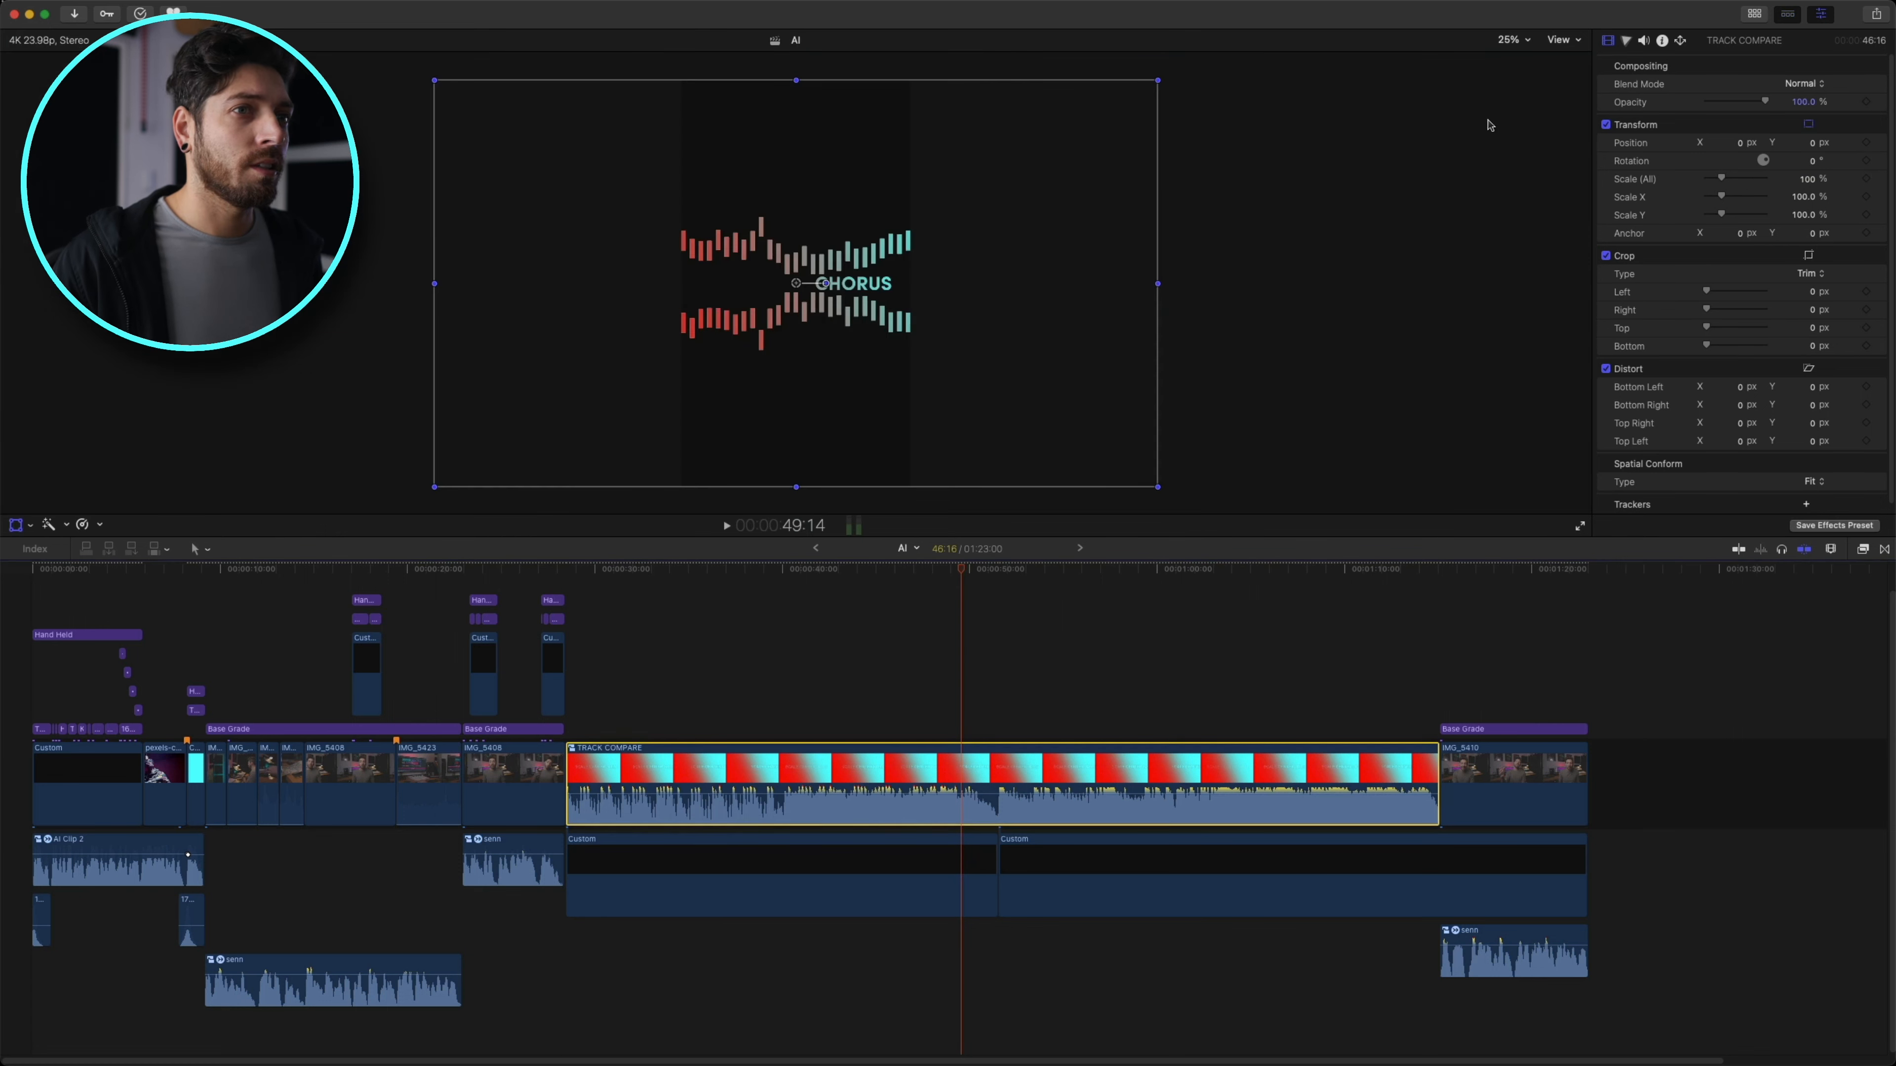
left_click_drag(1719, 181, 1715, 185)
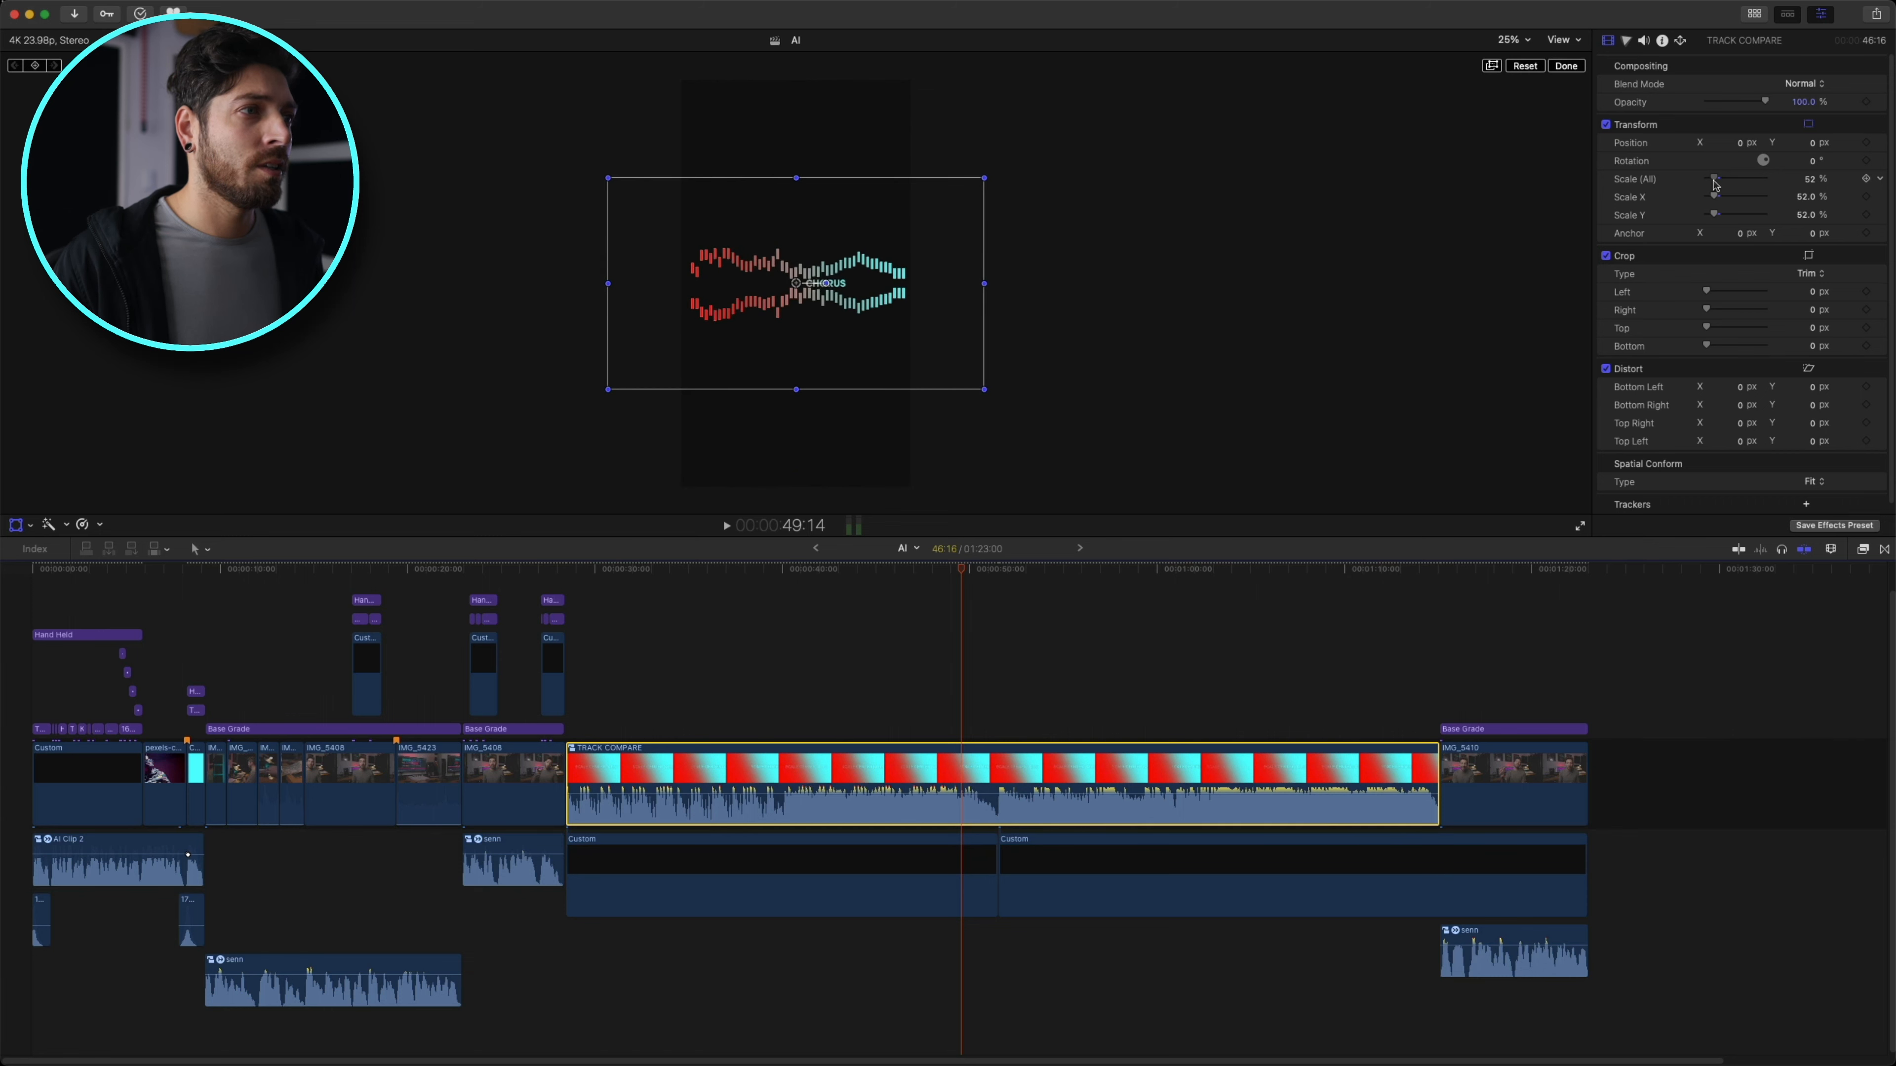
- Play the scaled TRACK COMPARE clip from its start and skim its sections to check the framing
left_click(571, 572)
key("space")
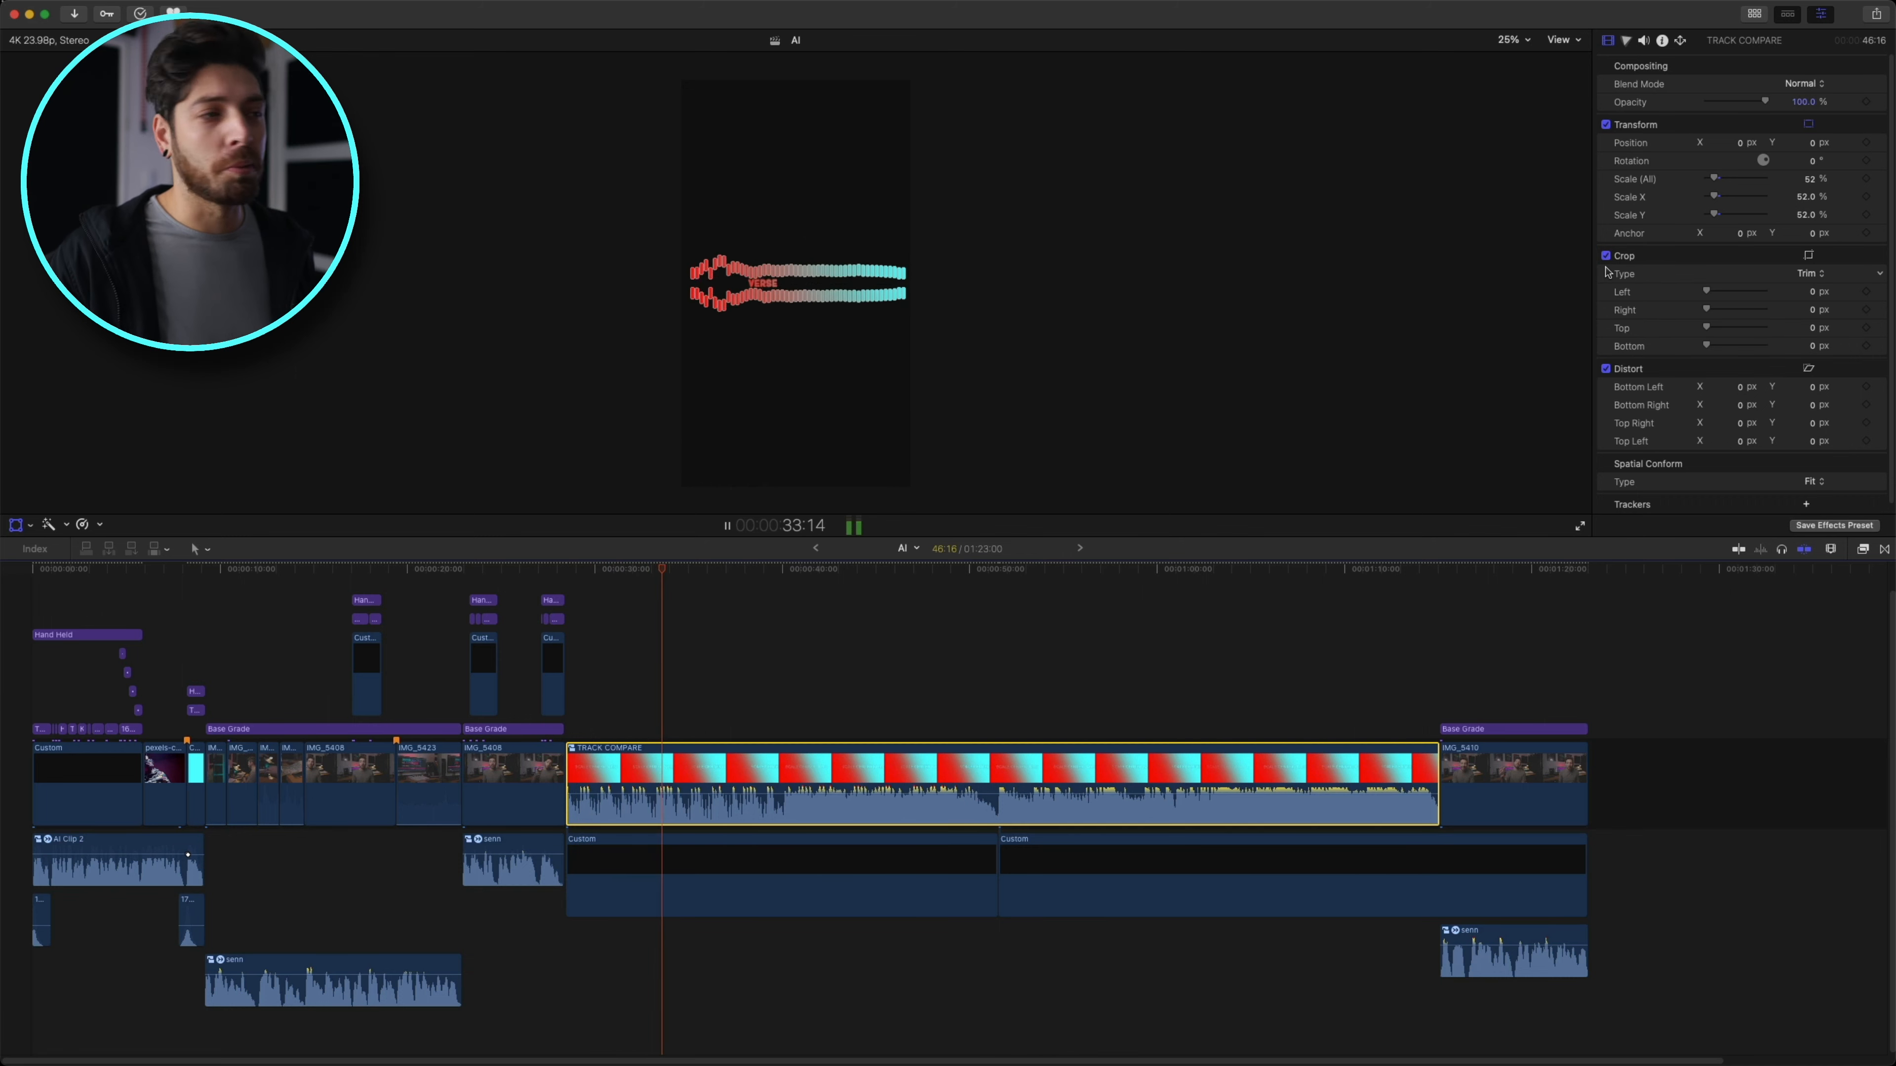
left_click(745, 277)
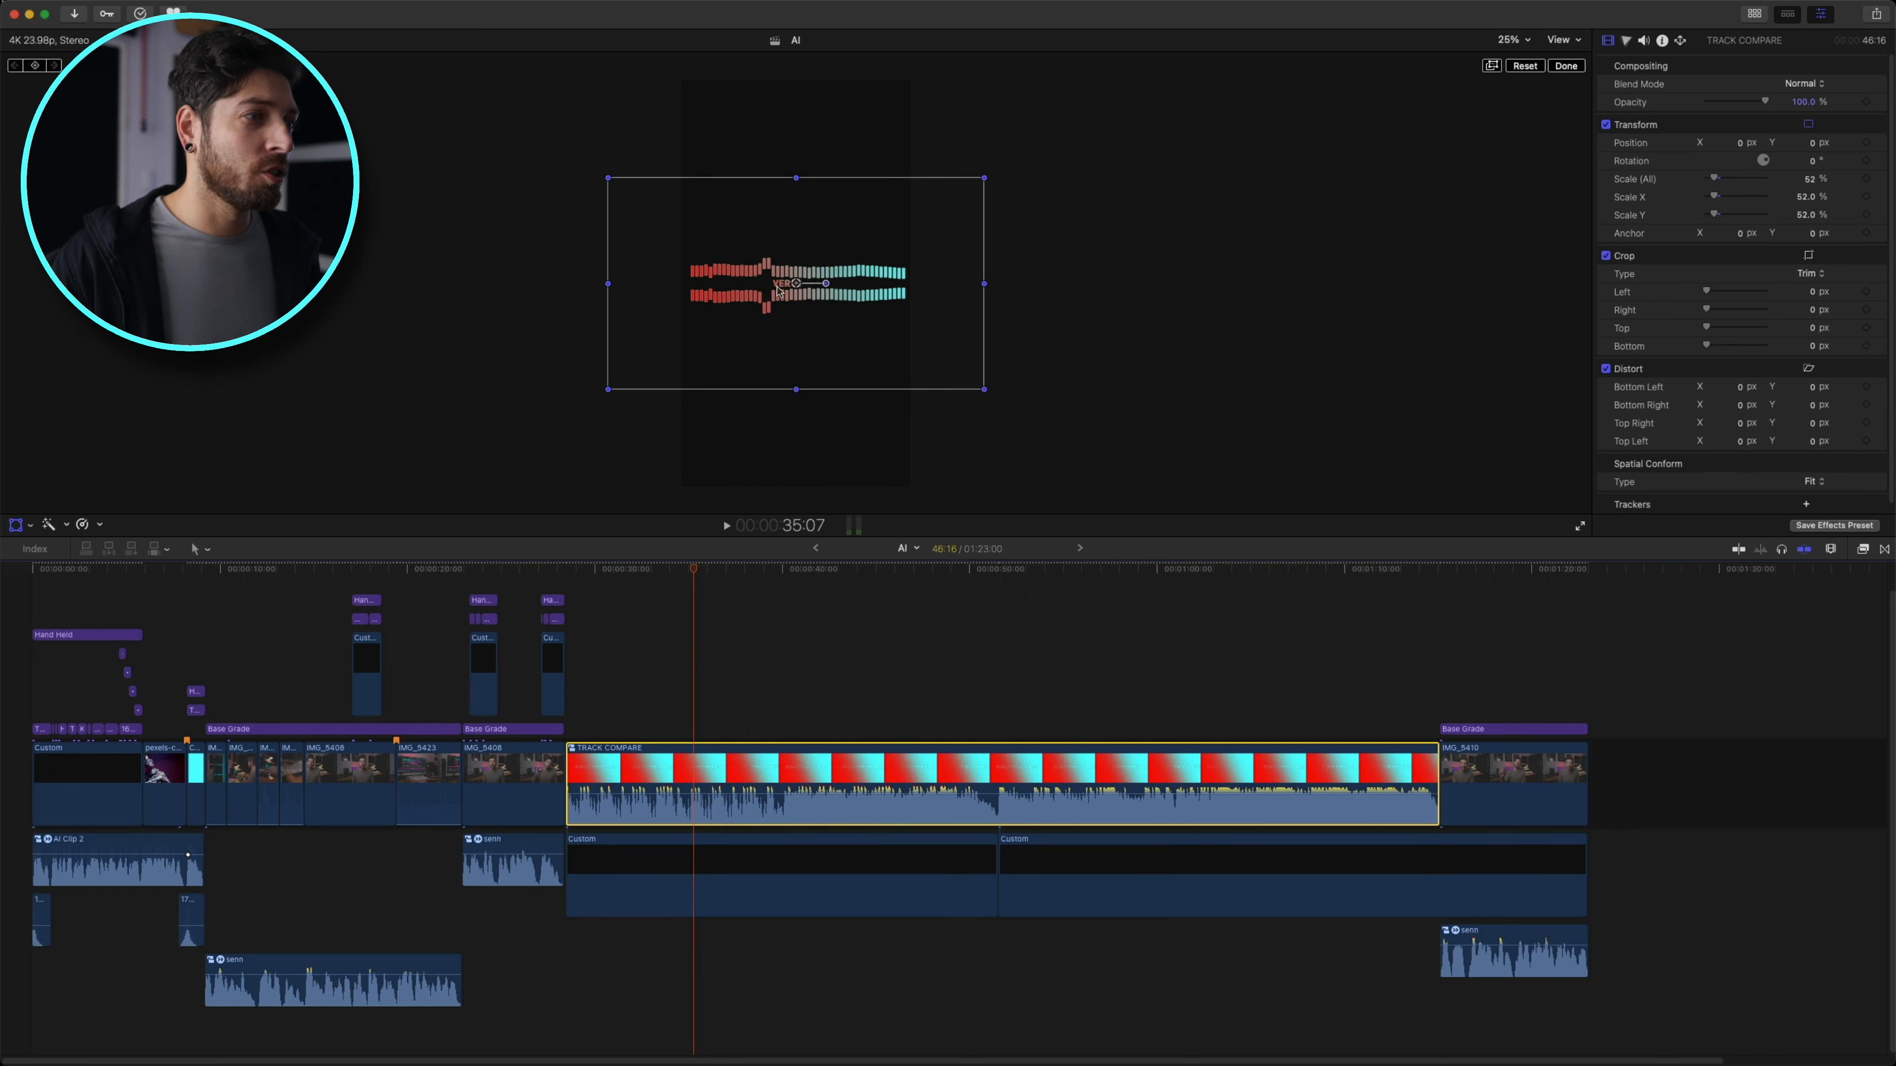
left_click_drag(683, 574, 925, 584)
left_click(577, 675)
left_click(565, 568)
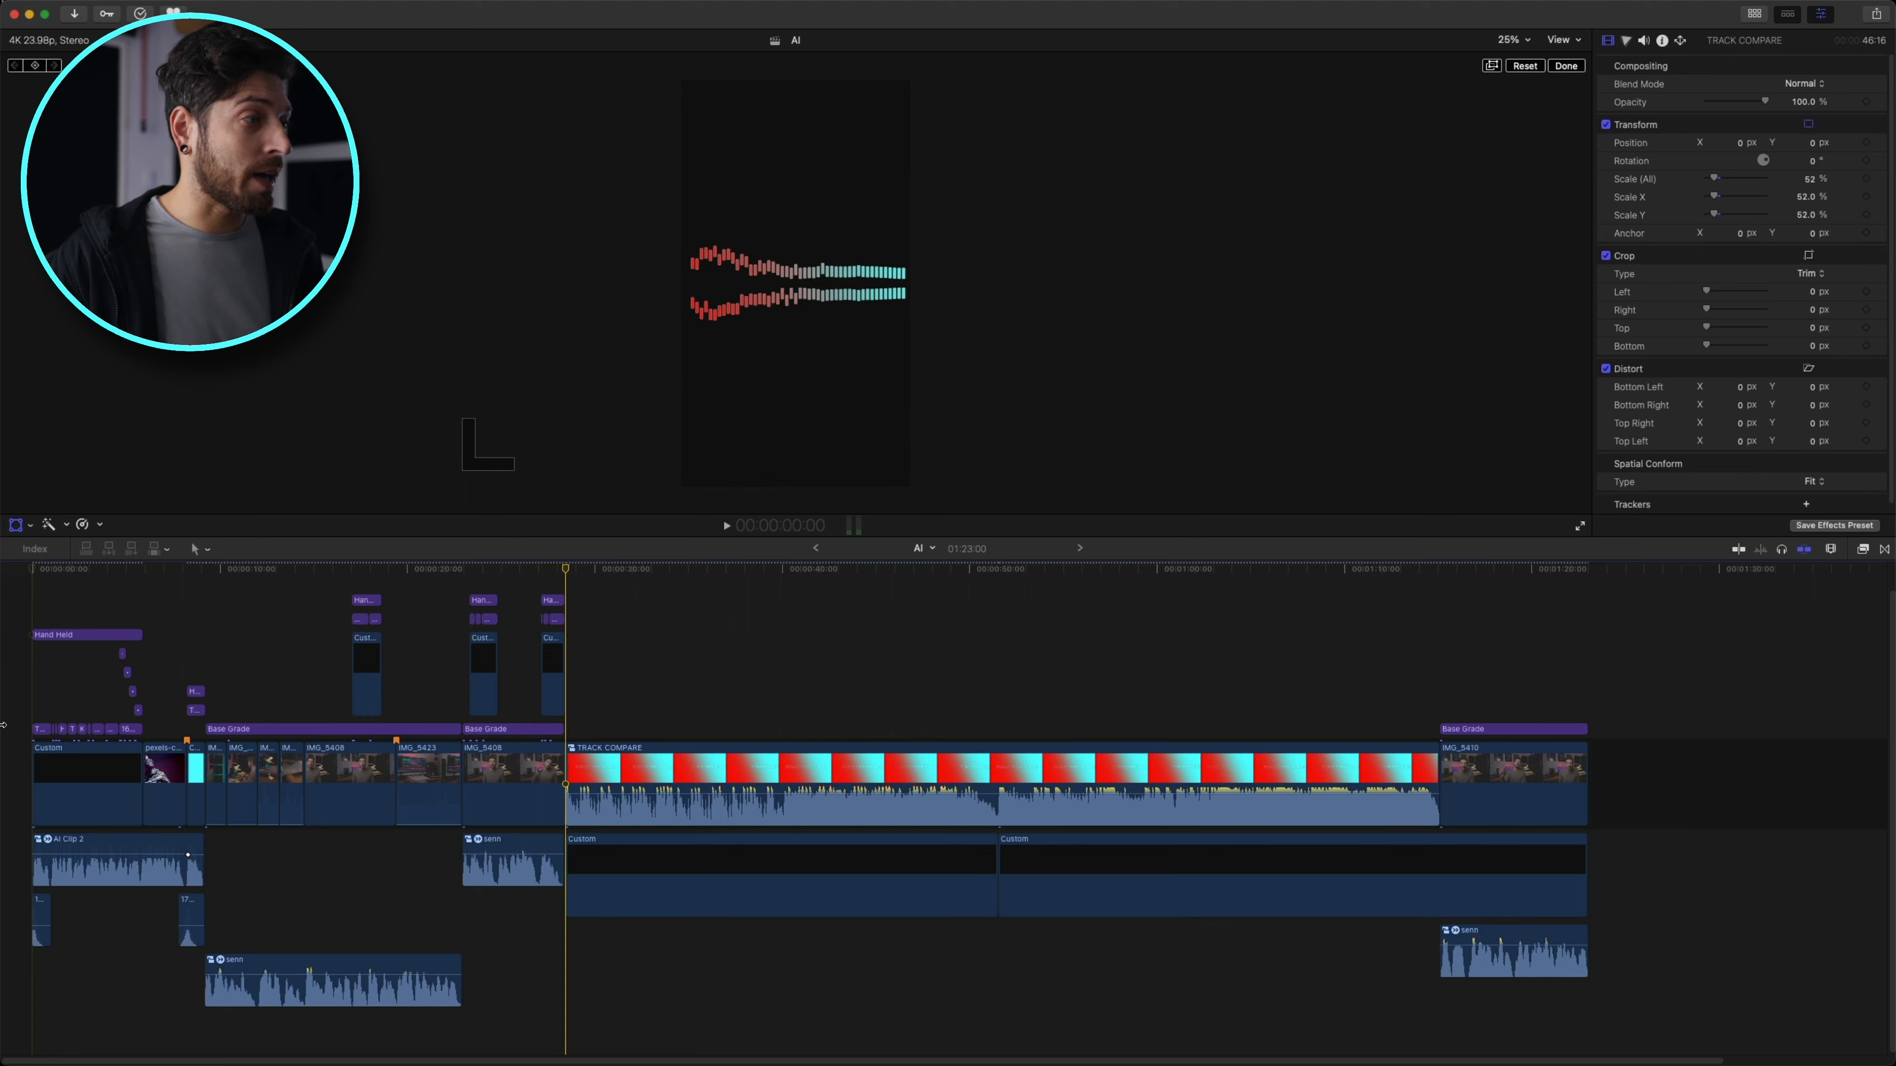
- Scrub through the opening title at the start of the timeline and turn off the on-screen transform controls
key("Home")
key("super+equal")
key("super+equal")
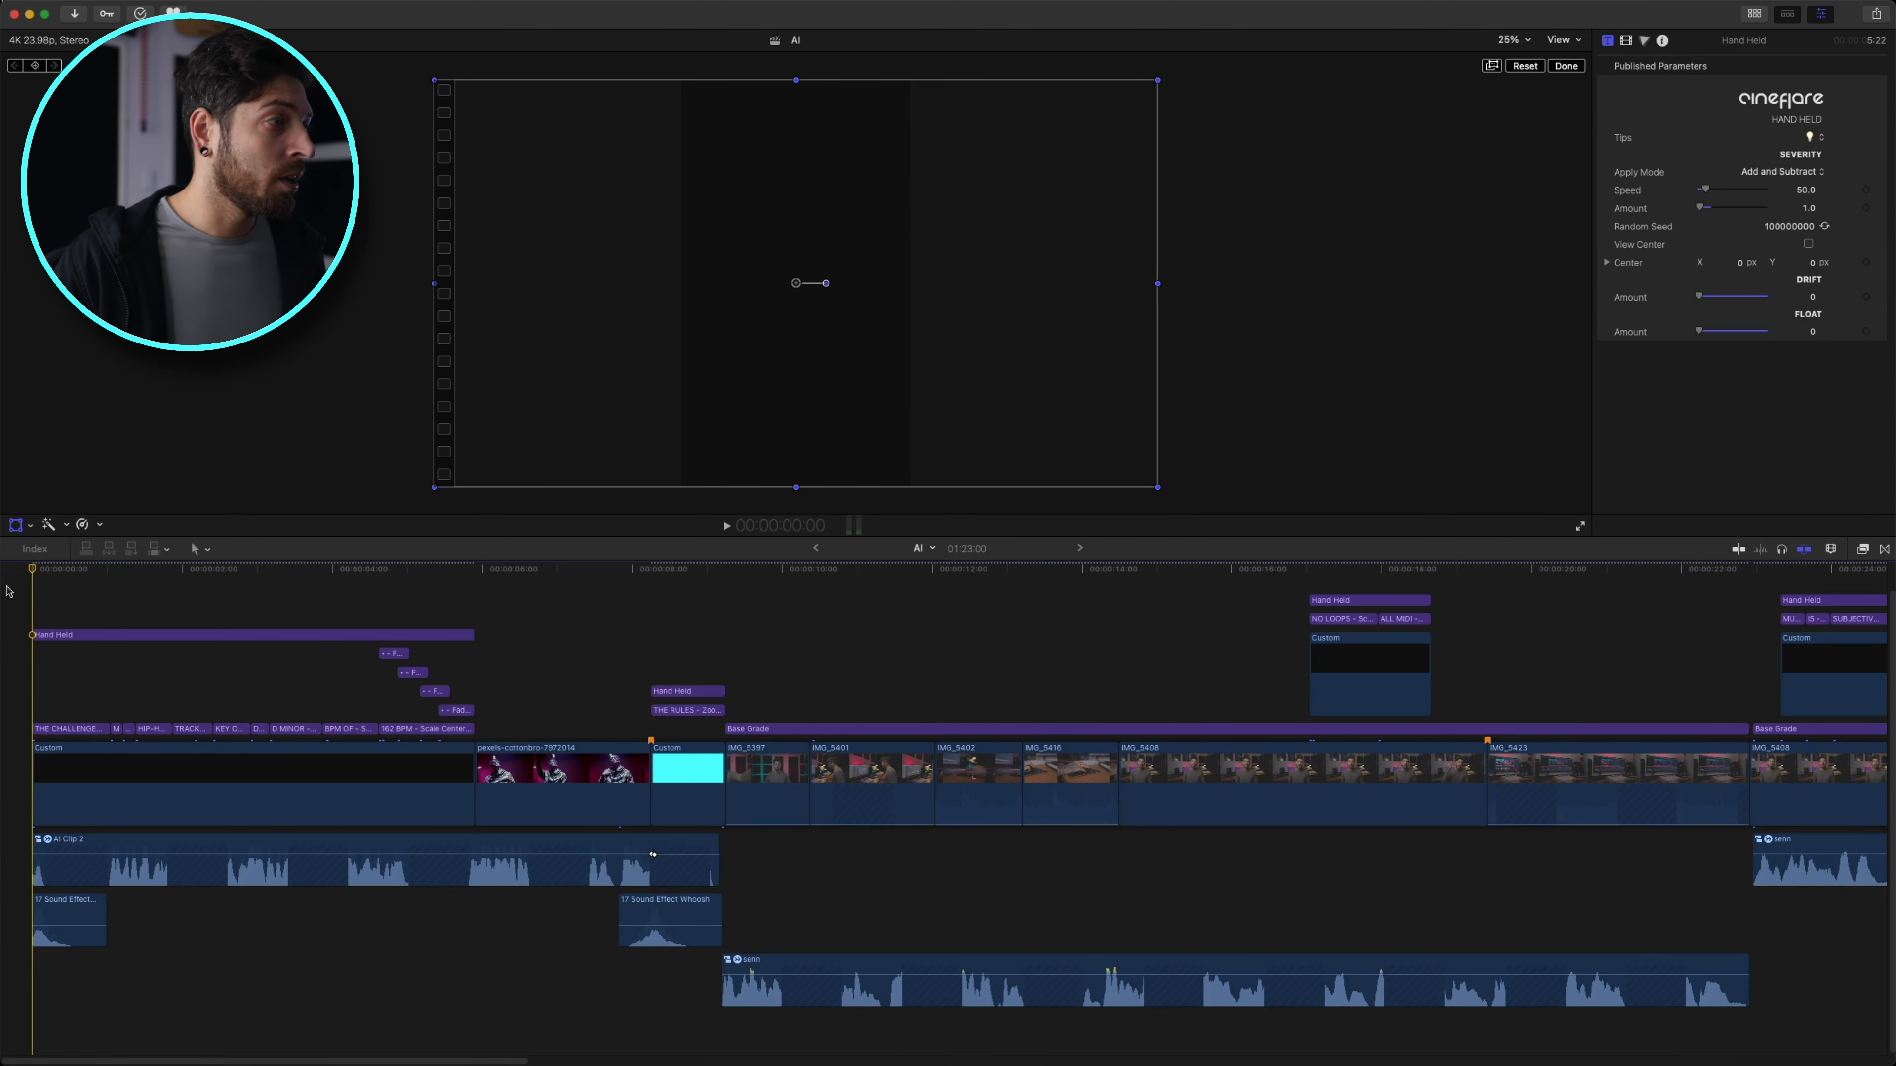
mouse_move(33, 567)
left_mouse_down()
mouse_move(146, 586)
mouse_move(78, 615)
mouse_move(117, 618)
left_mouse_up()
left_click(14, 524)
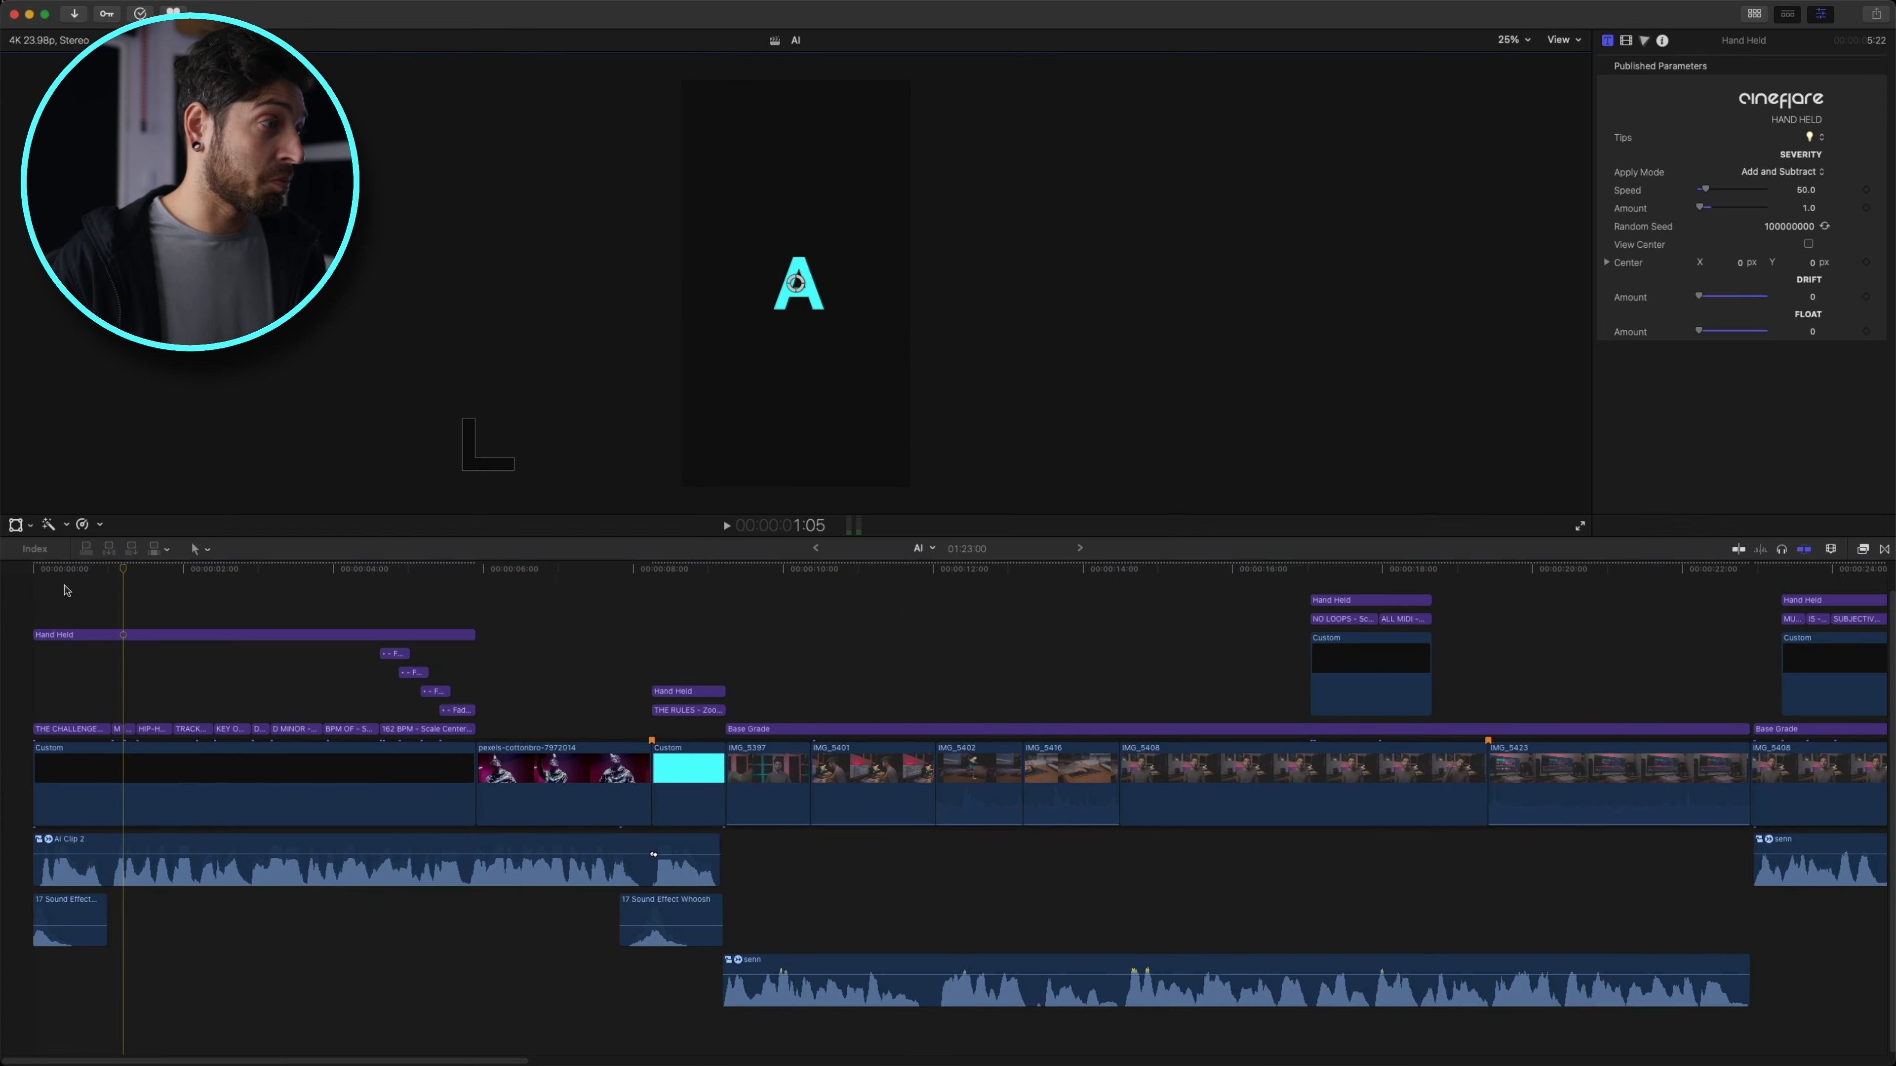
- Reduce the font size of the opening THE CHALLENGE title to 73
key("super+equal")
scroll(112, 642, "left", 1)
key("shift+z")
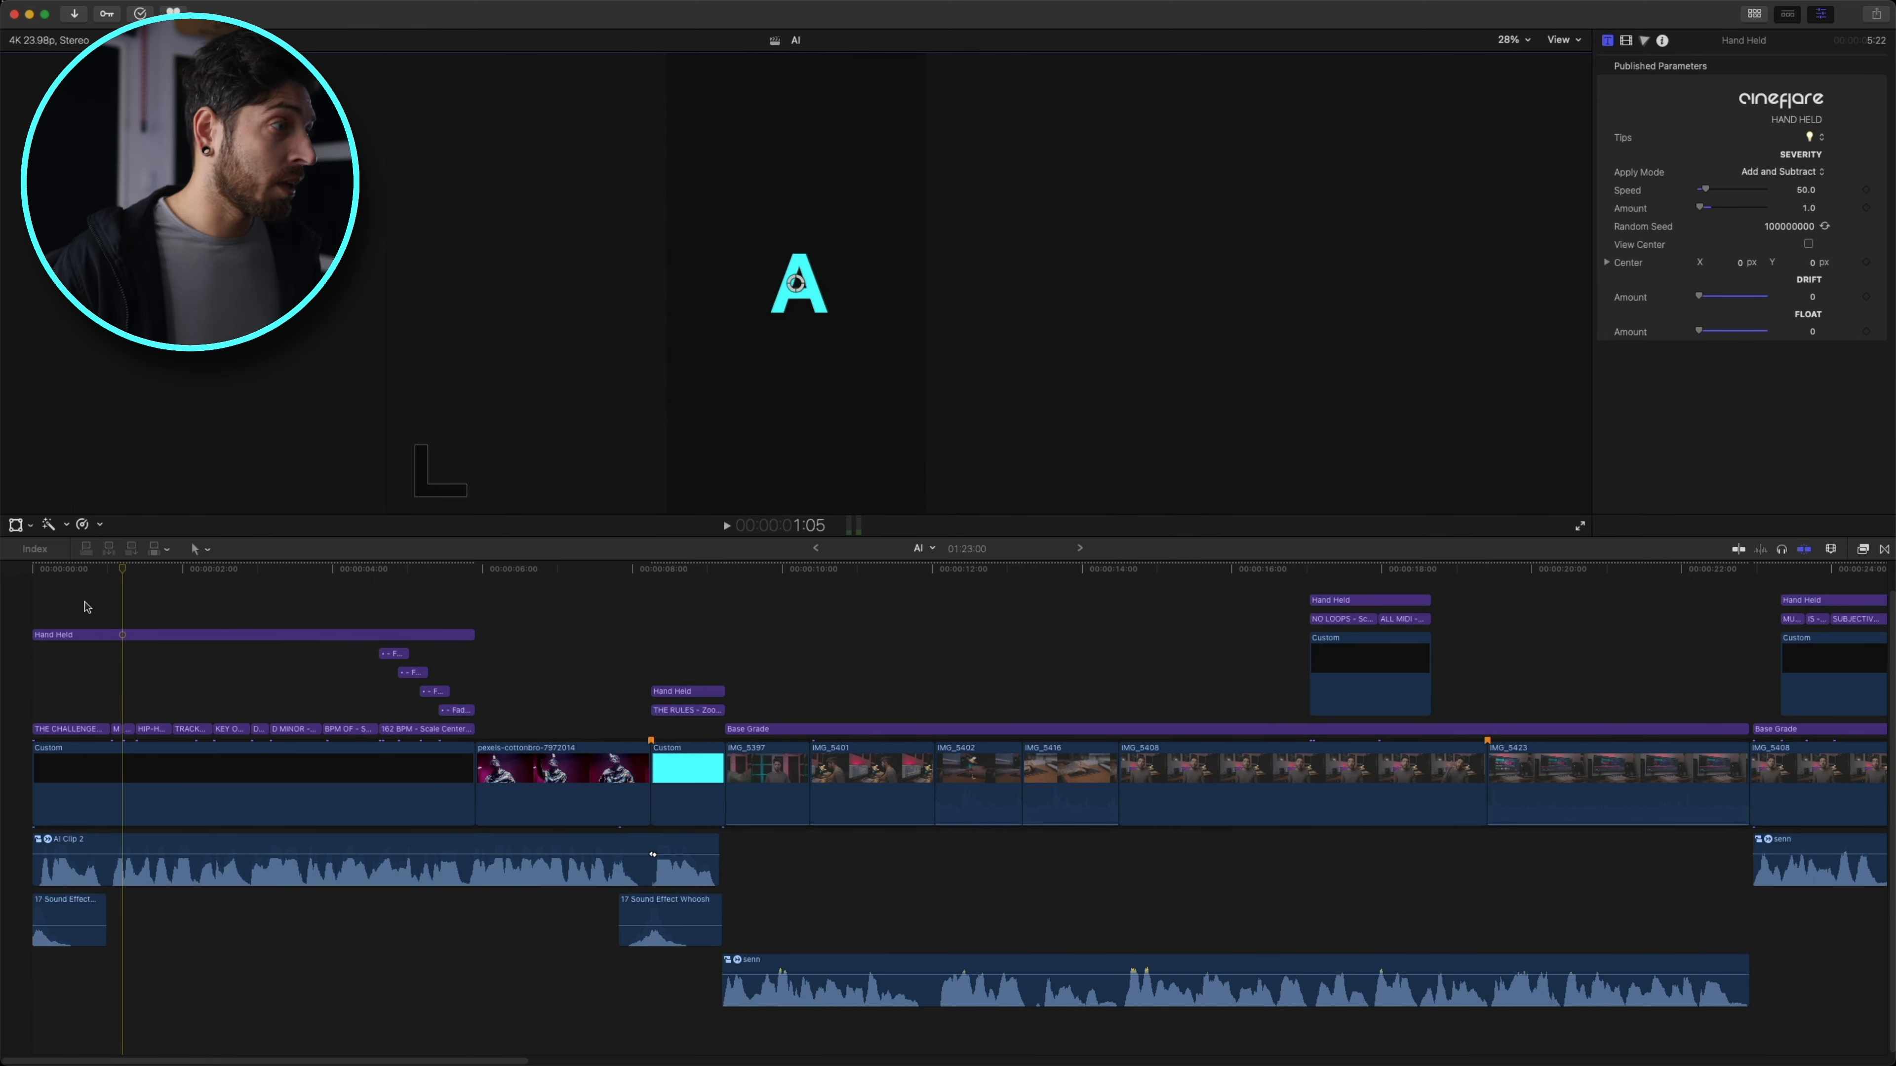
left_click(69, 571)
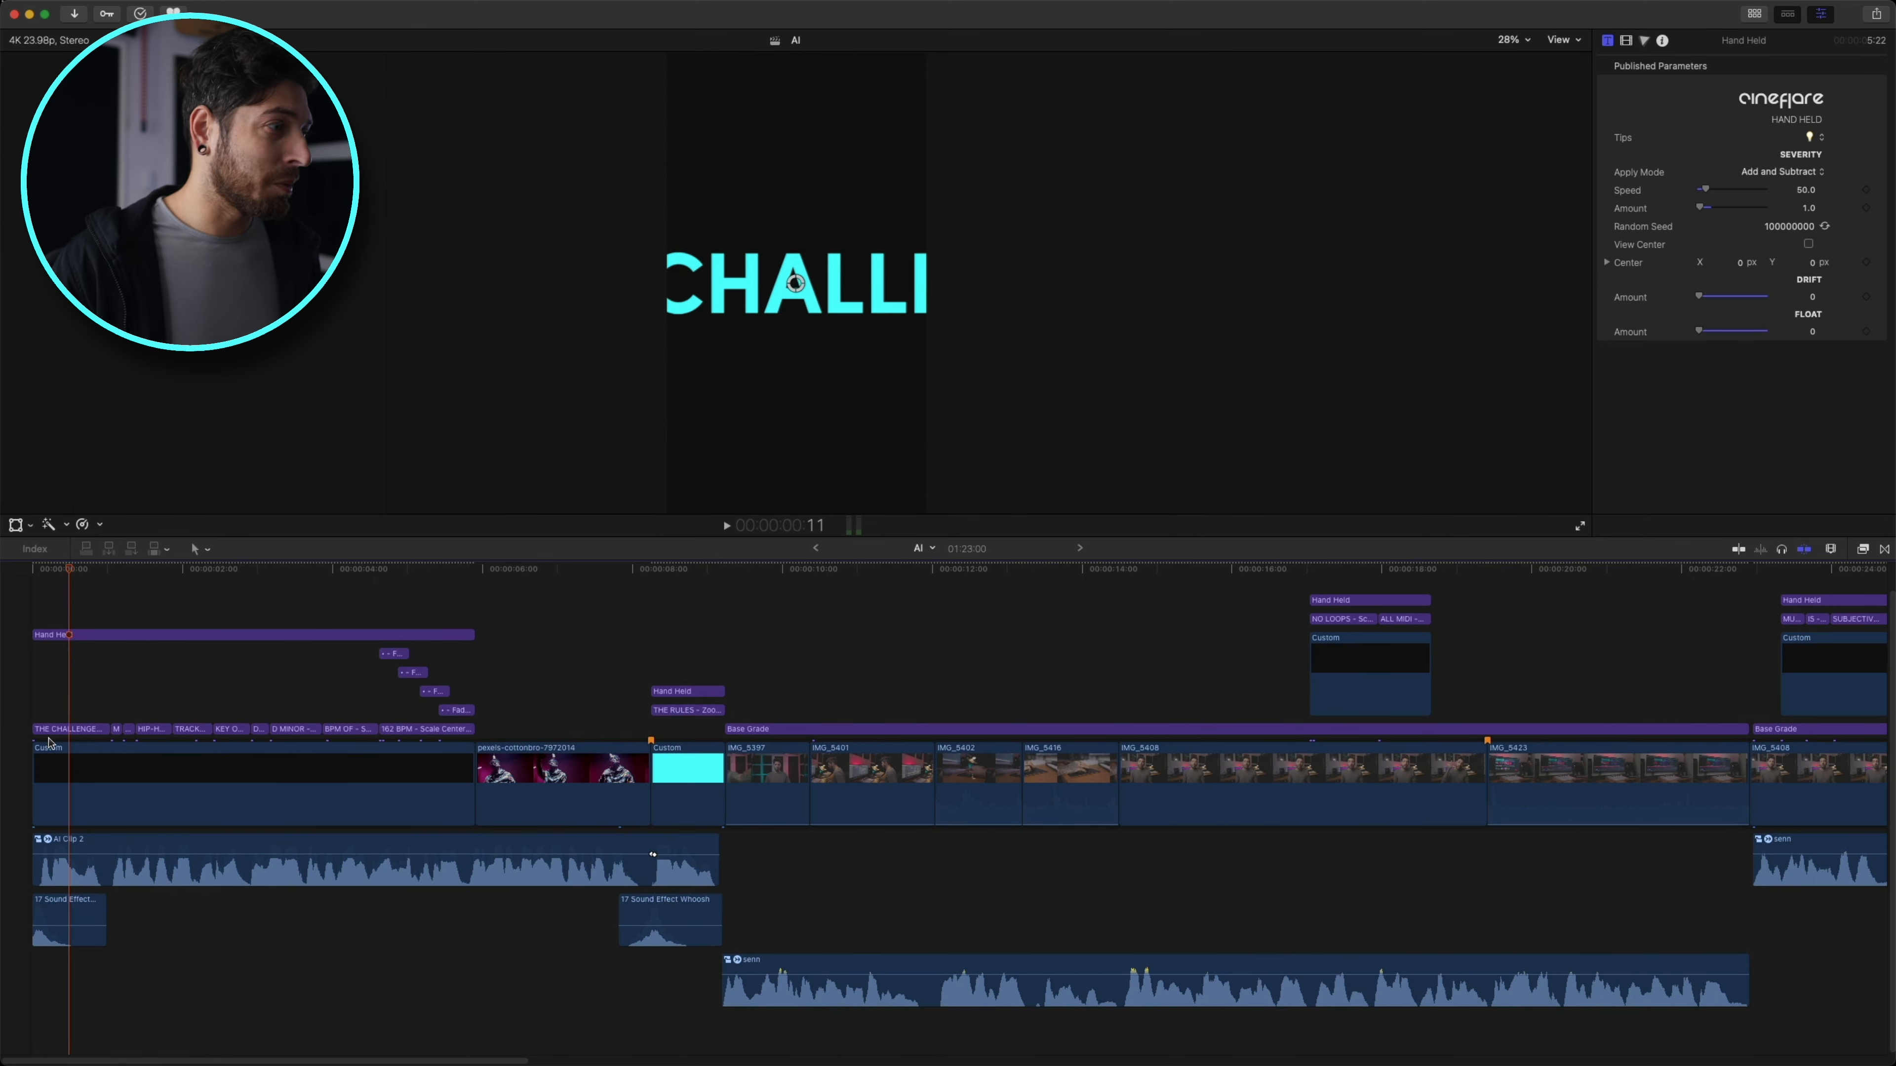
left_click(73, 730)
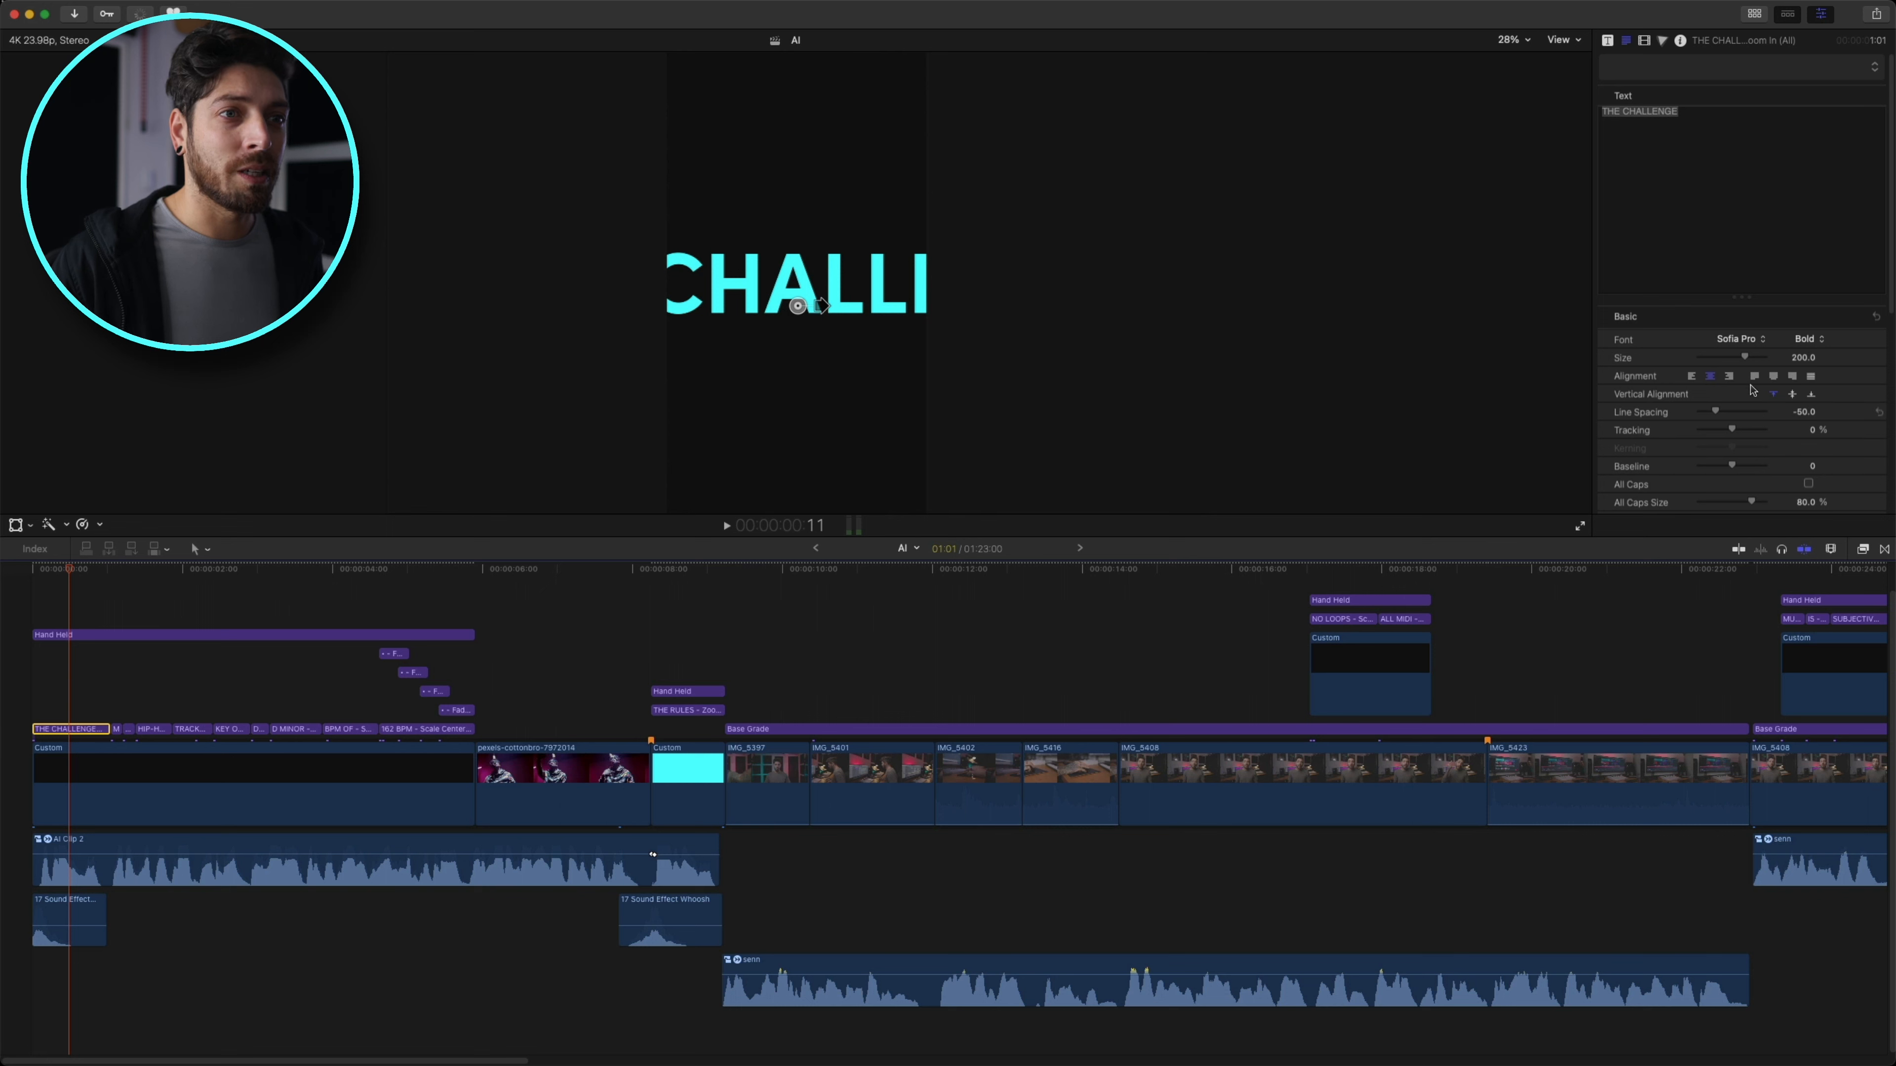
left_click_drag(1745, 361, 1712, 388)
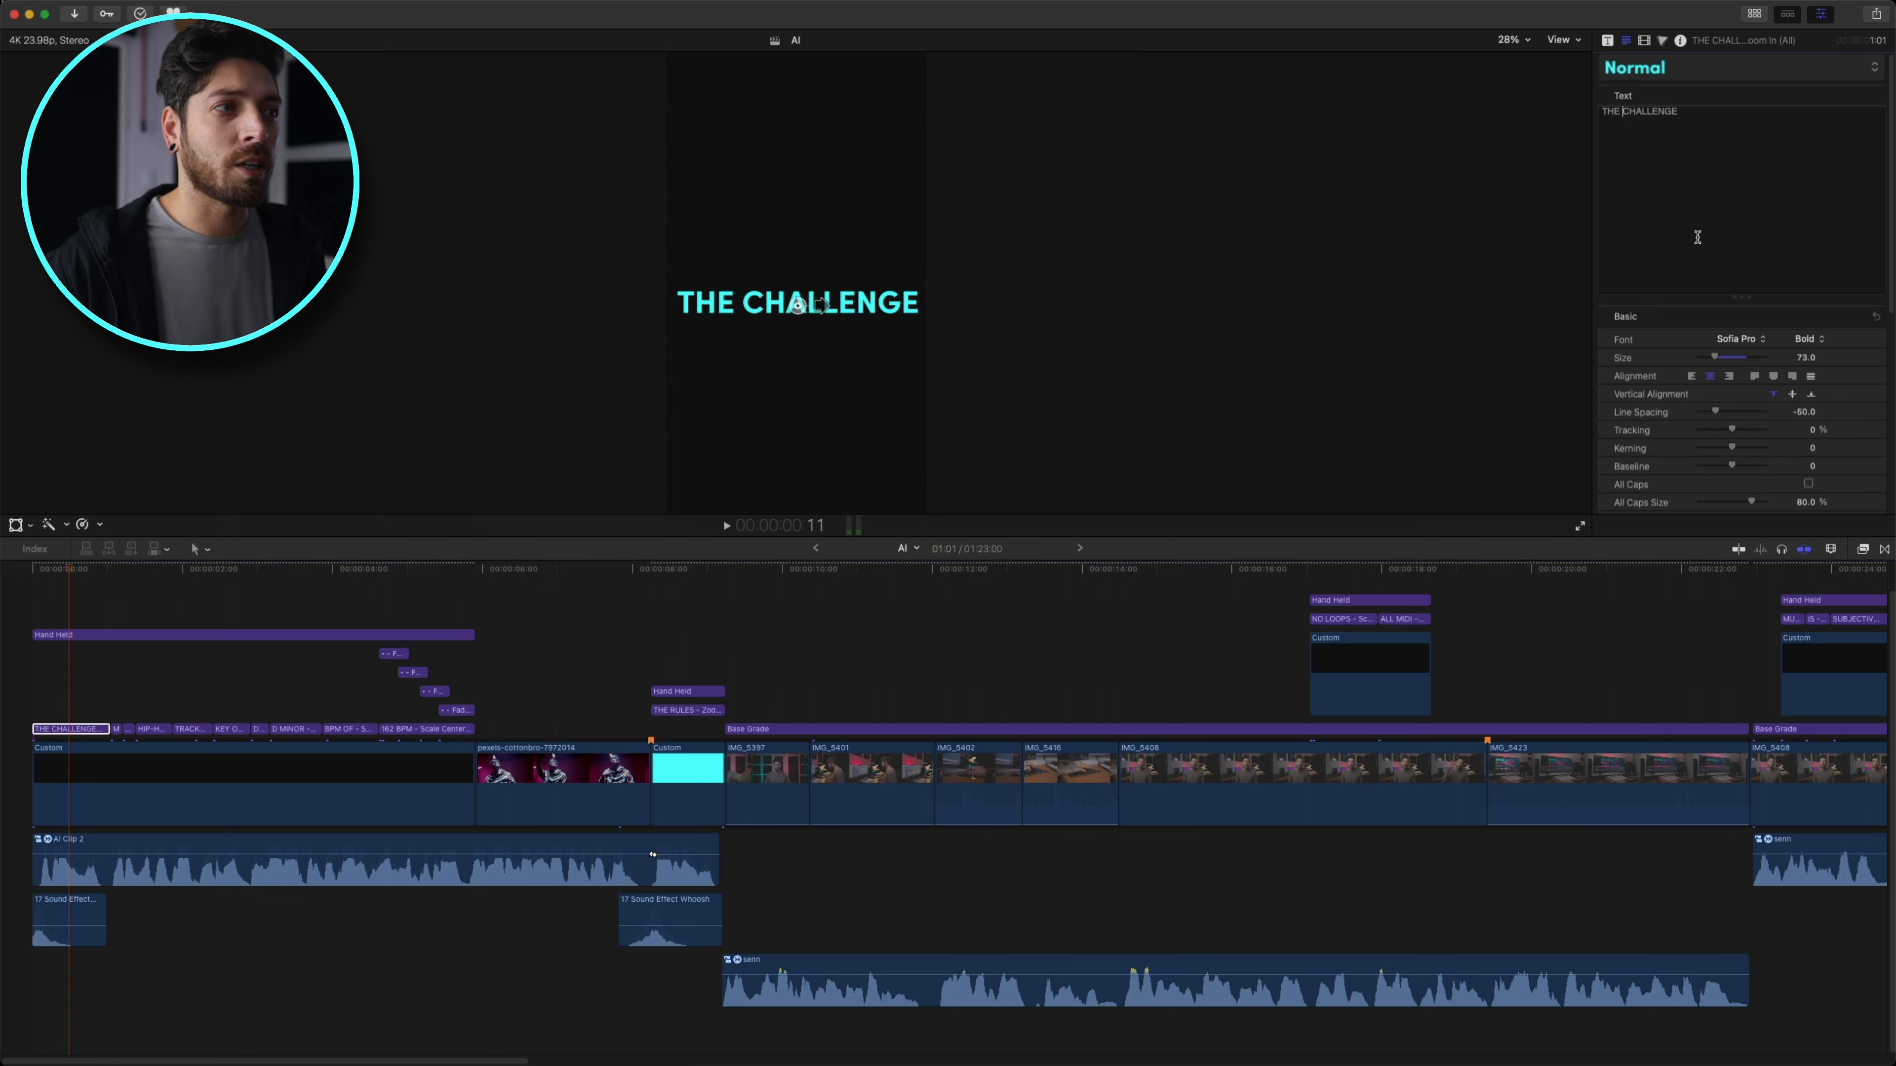
- Split the THE CHALLENGE title onto two lines at size 94 with line spacing -21, then centre it in the frame
key("Return")
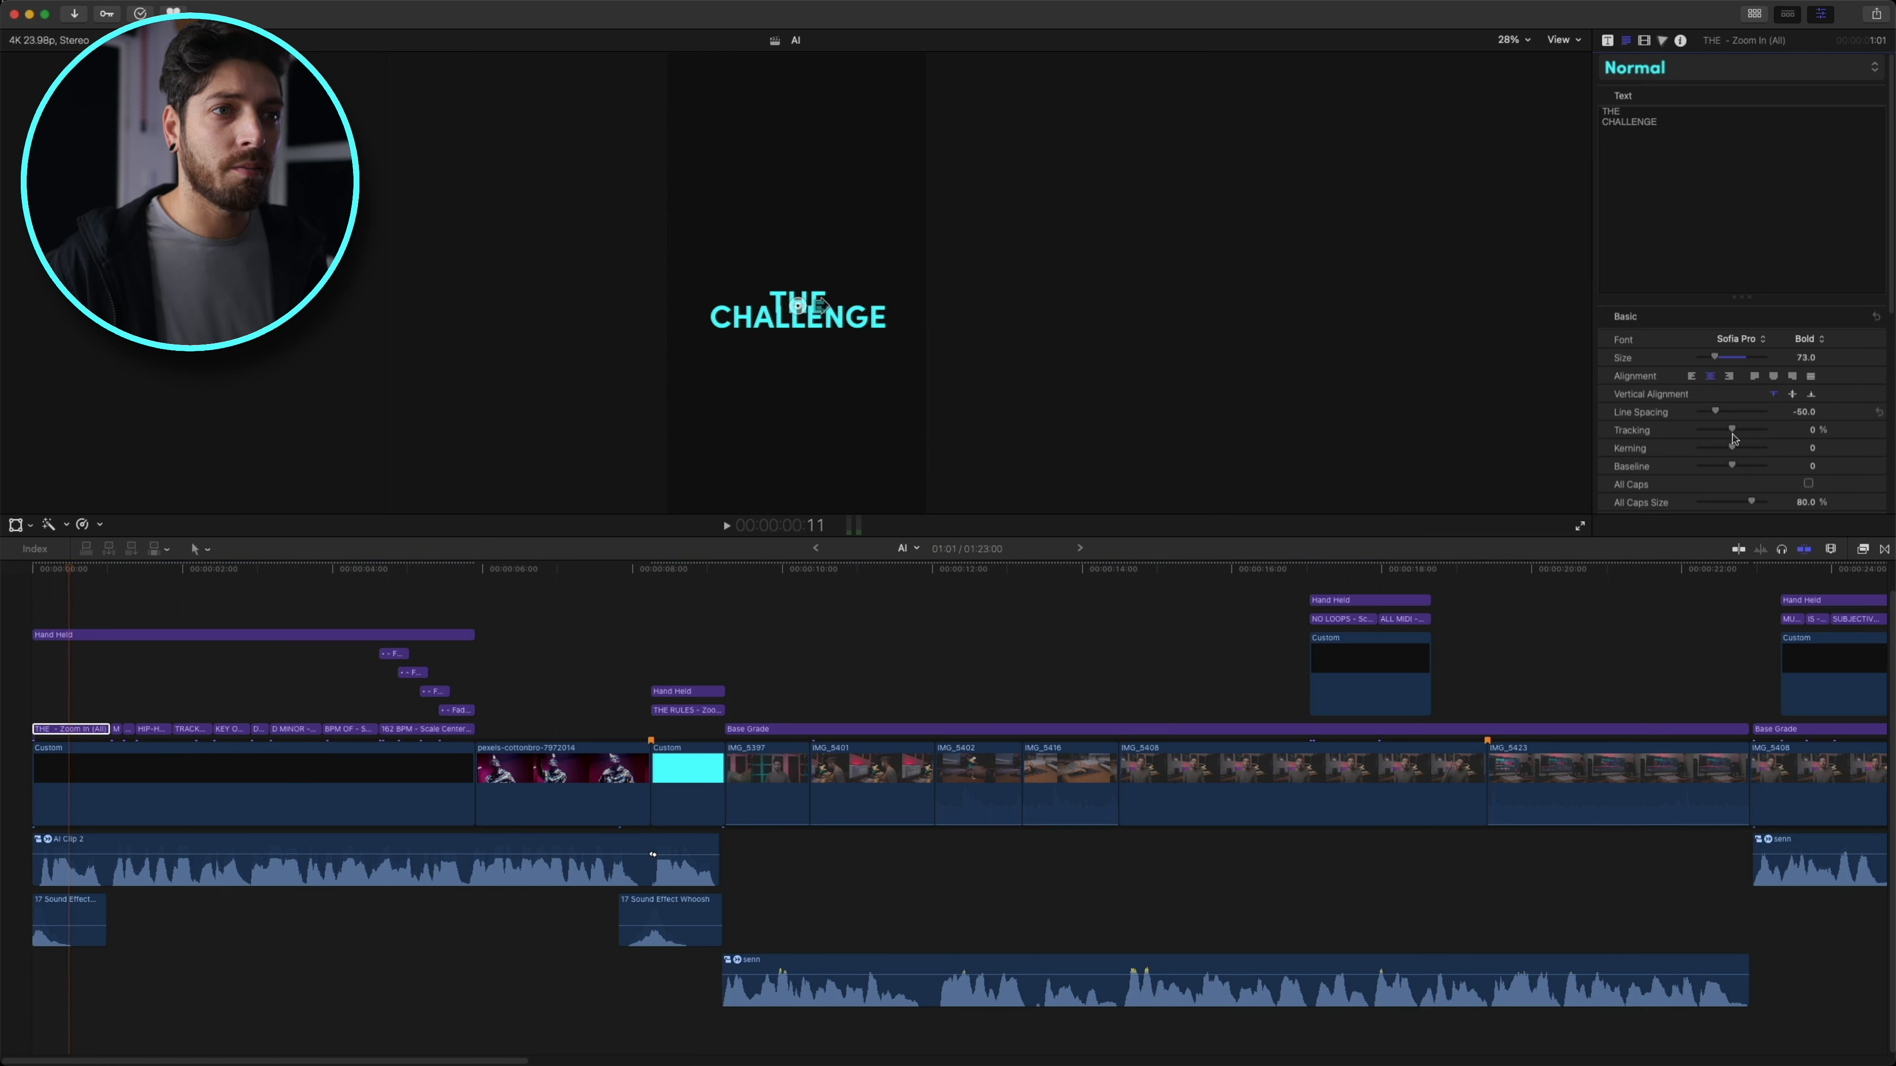
key("super+a")
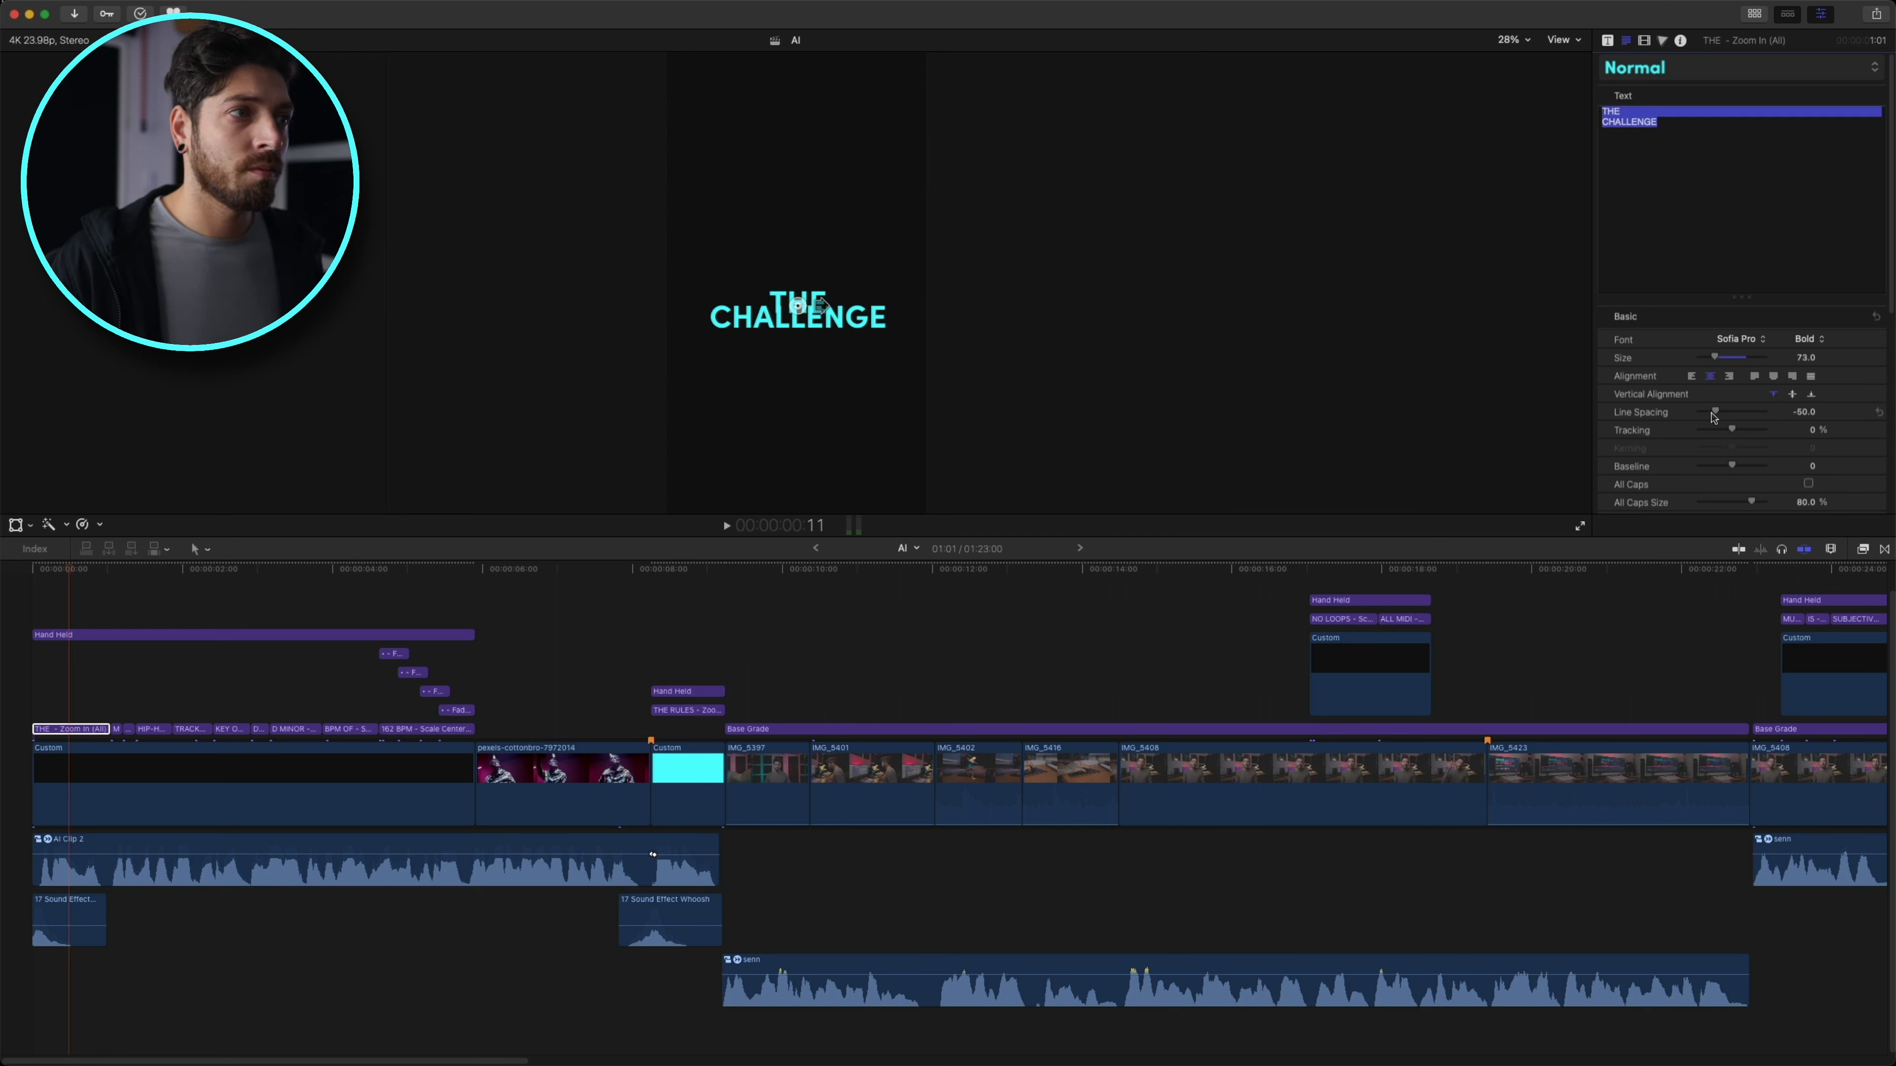
left_click_drag(1715, 416, 1720, 359)
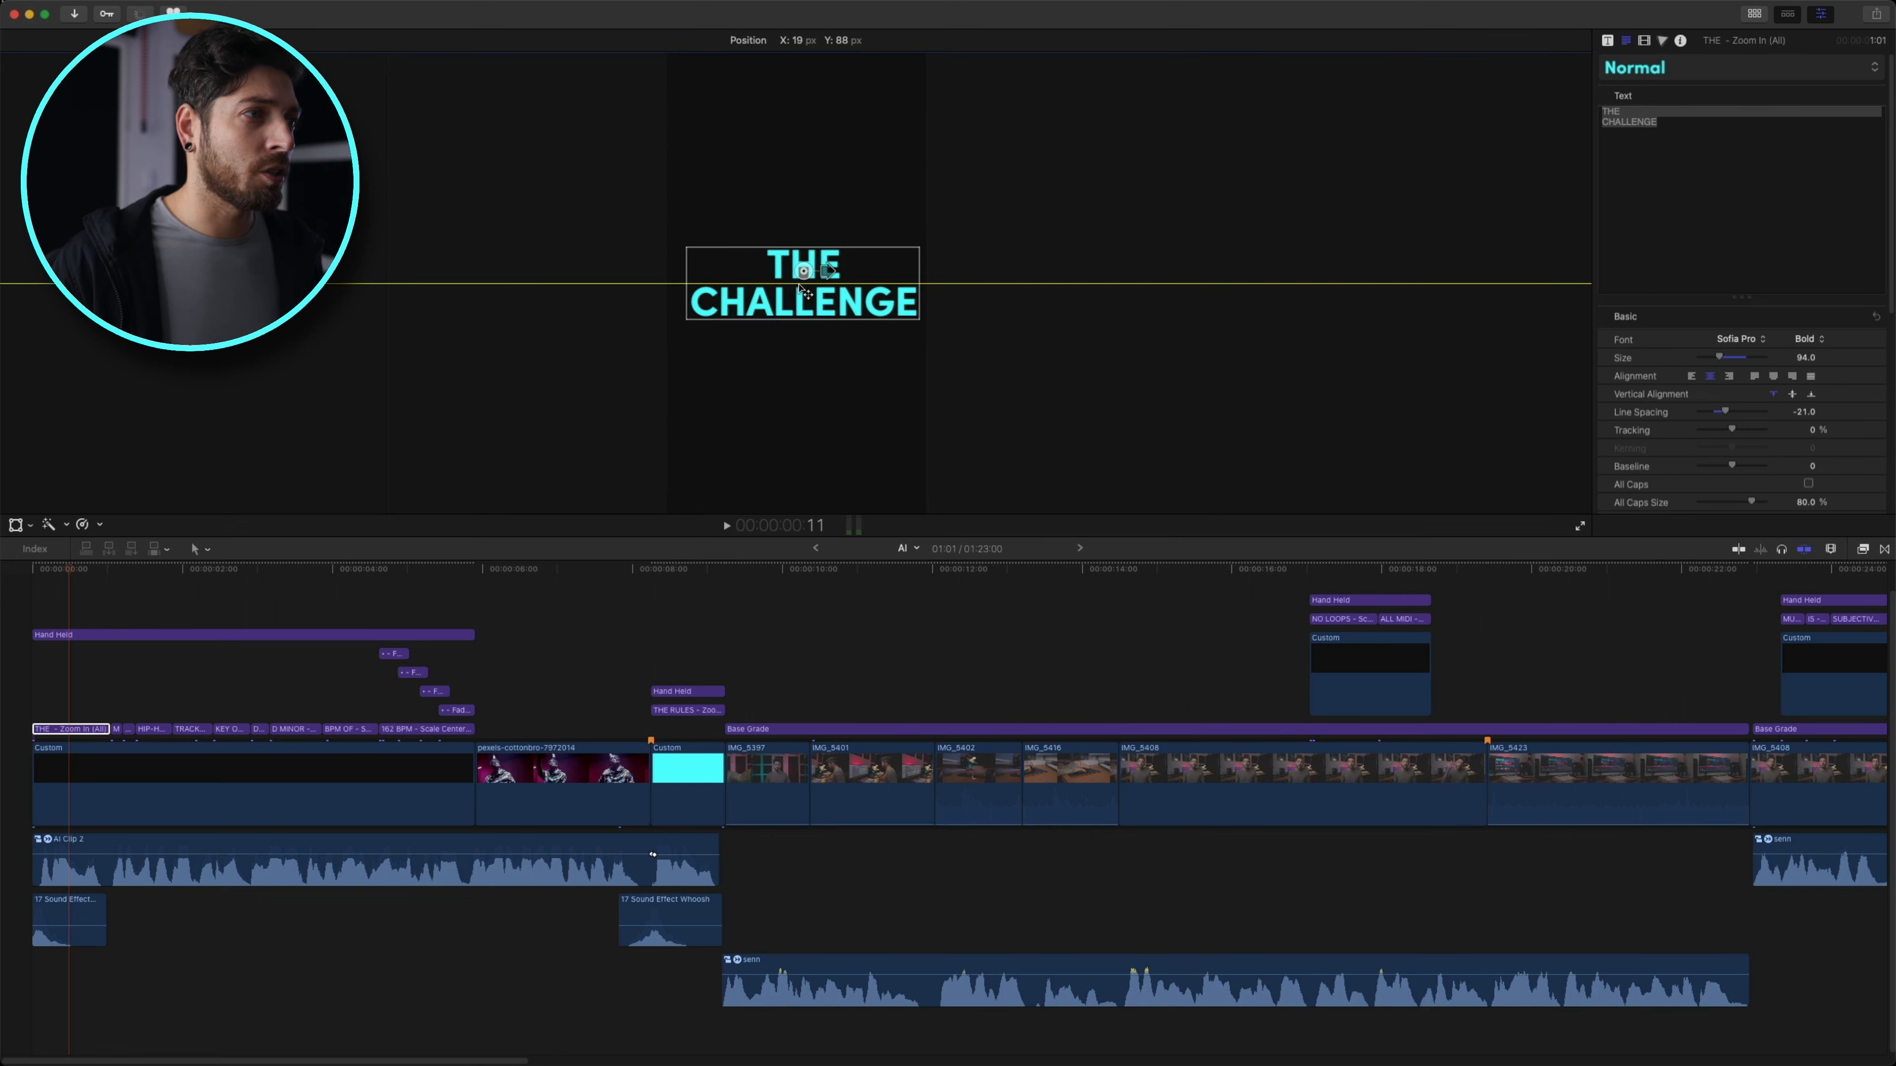
left_click(14, 689)
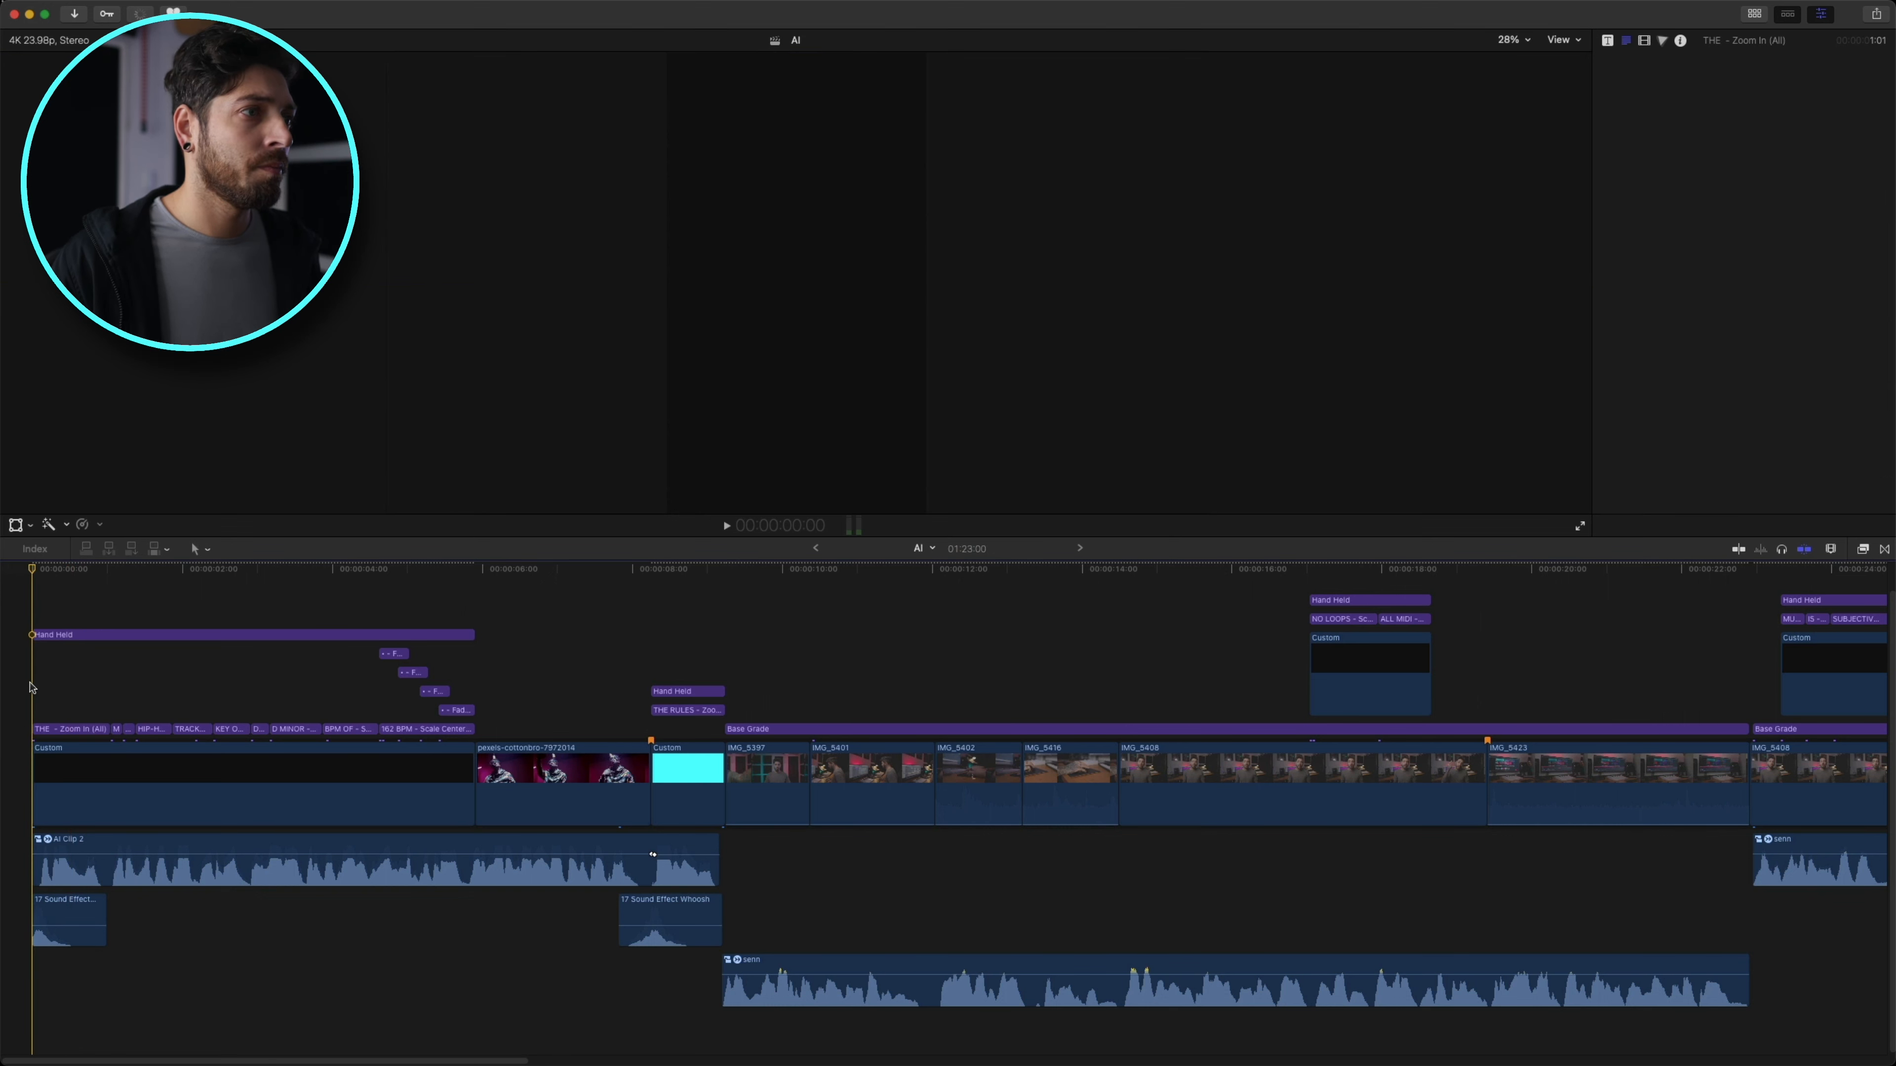
key("space")
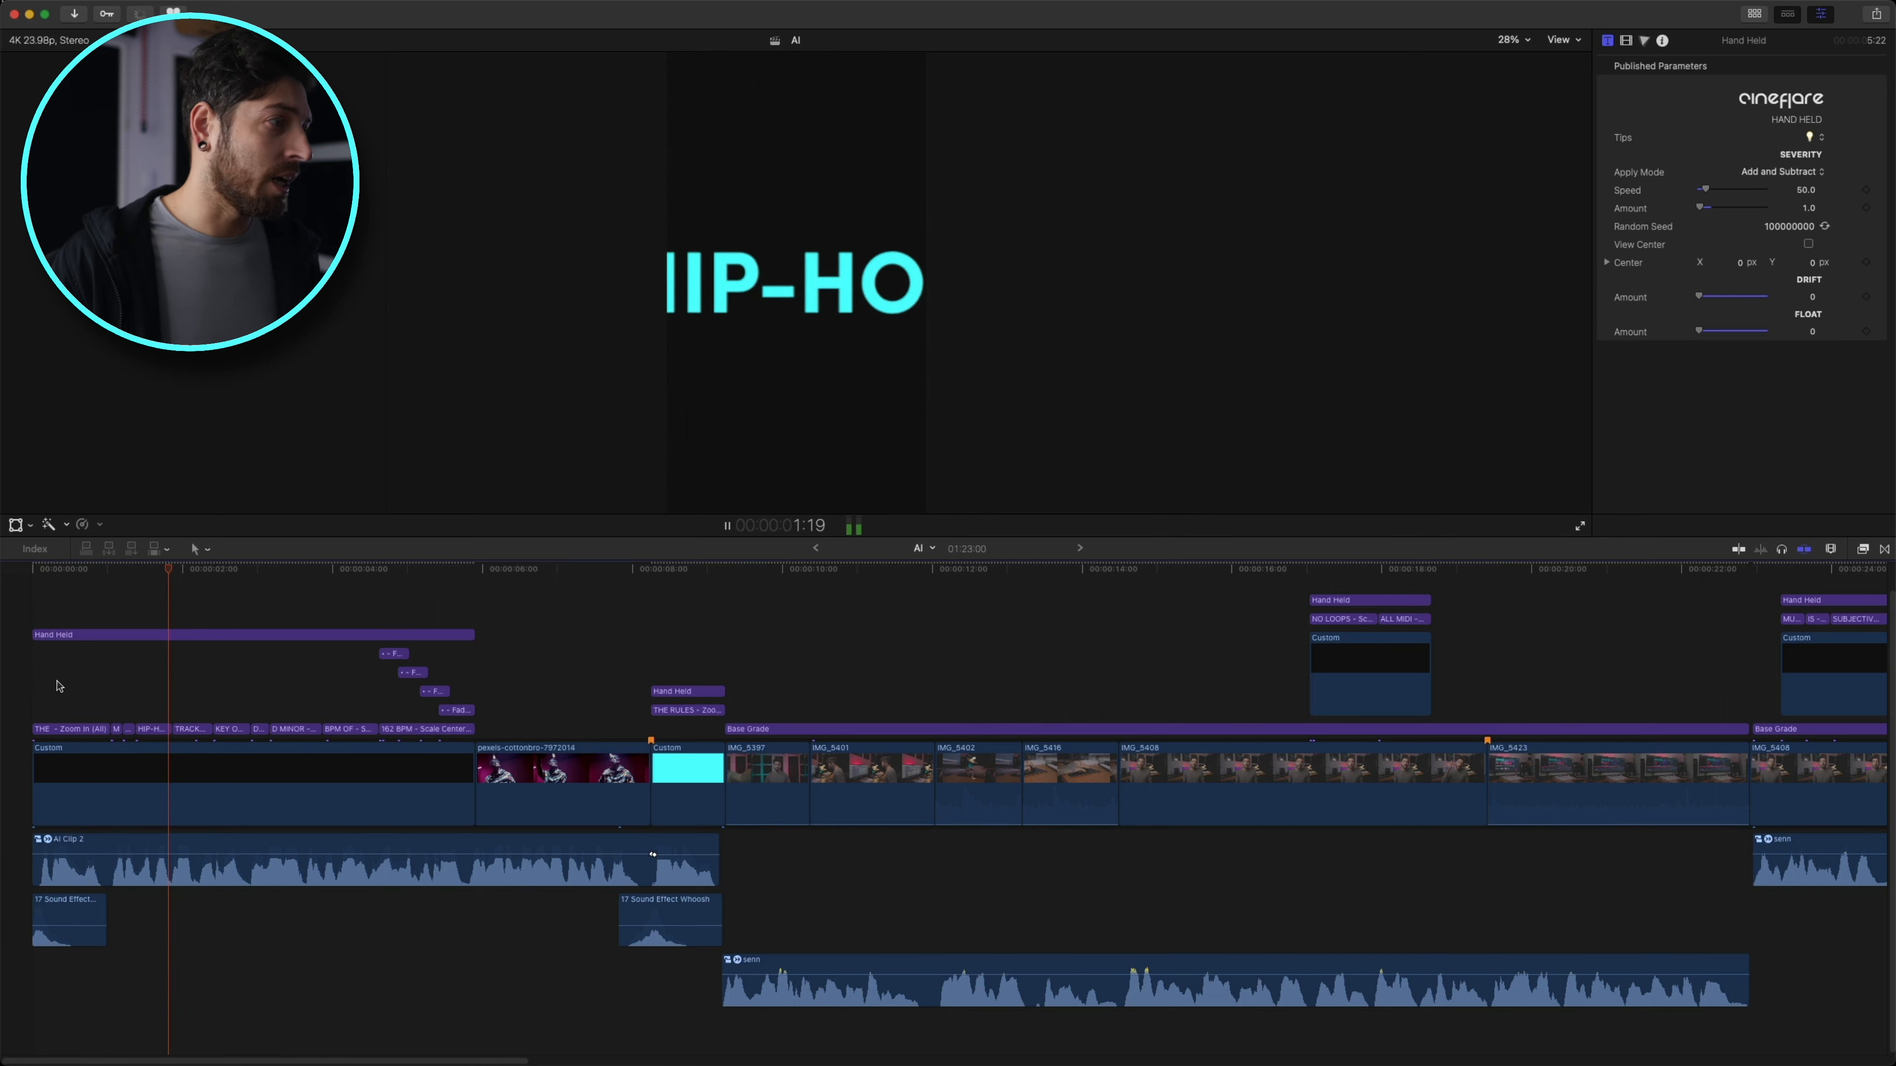
key("space")
- Reduce the font size of the nine titles following the opening title to 123 and play them back
left_click(123, 571)
left_click_drag(125, 576, 473, 615)
left_click(486, 746)
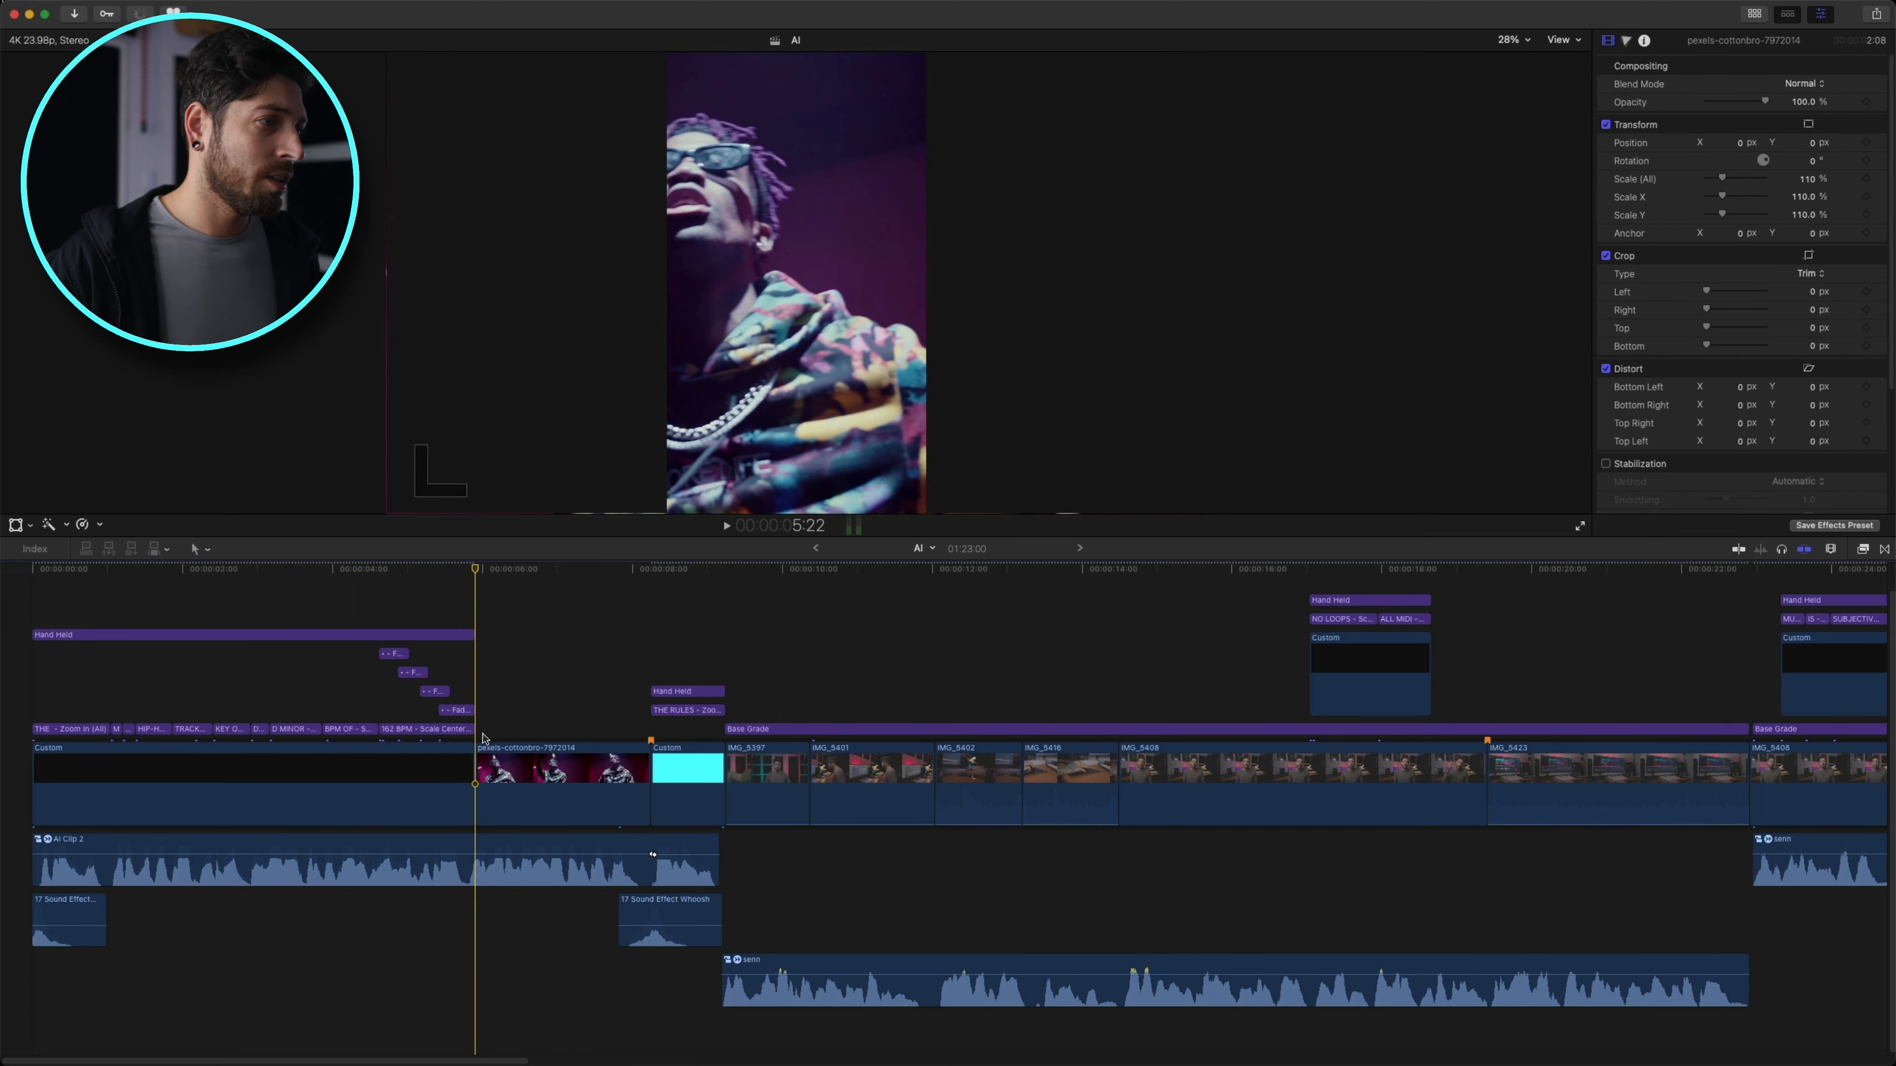
left_click_drag(484, 729, 117, 733)
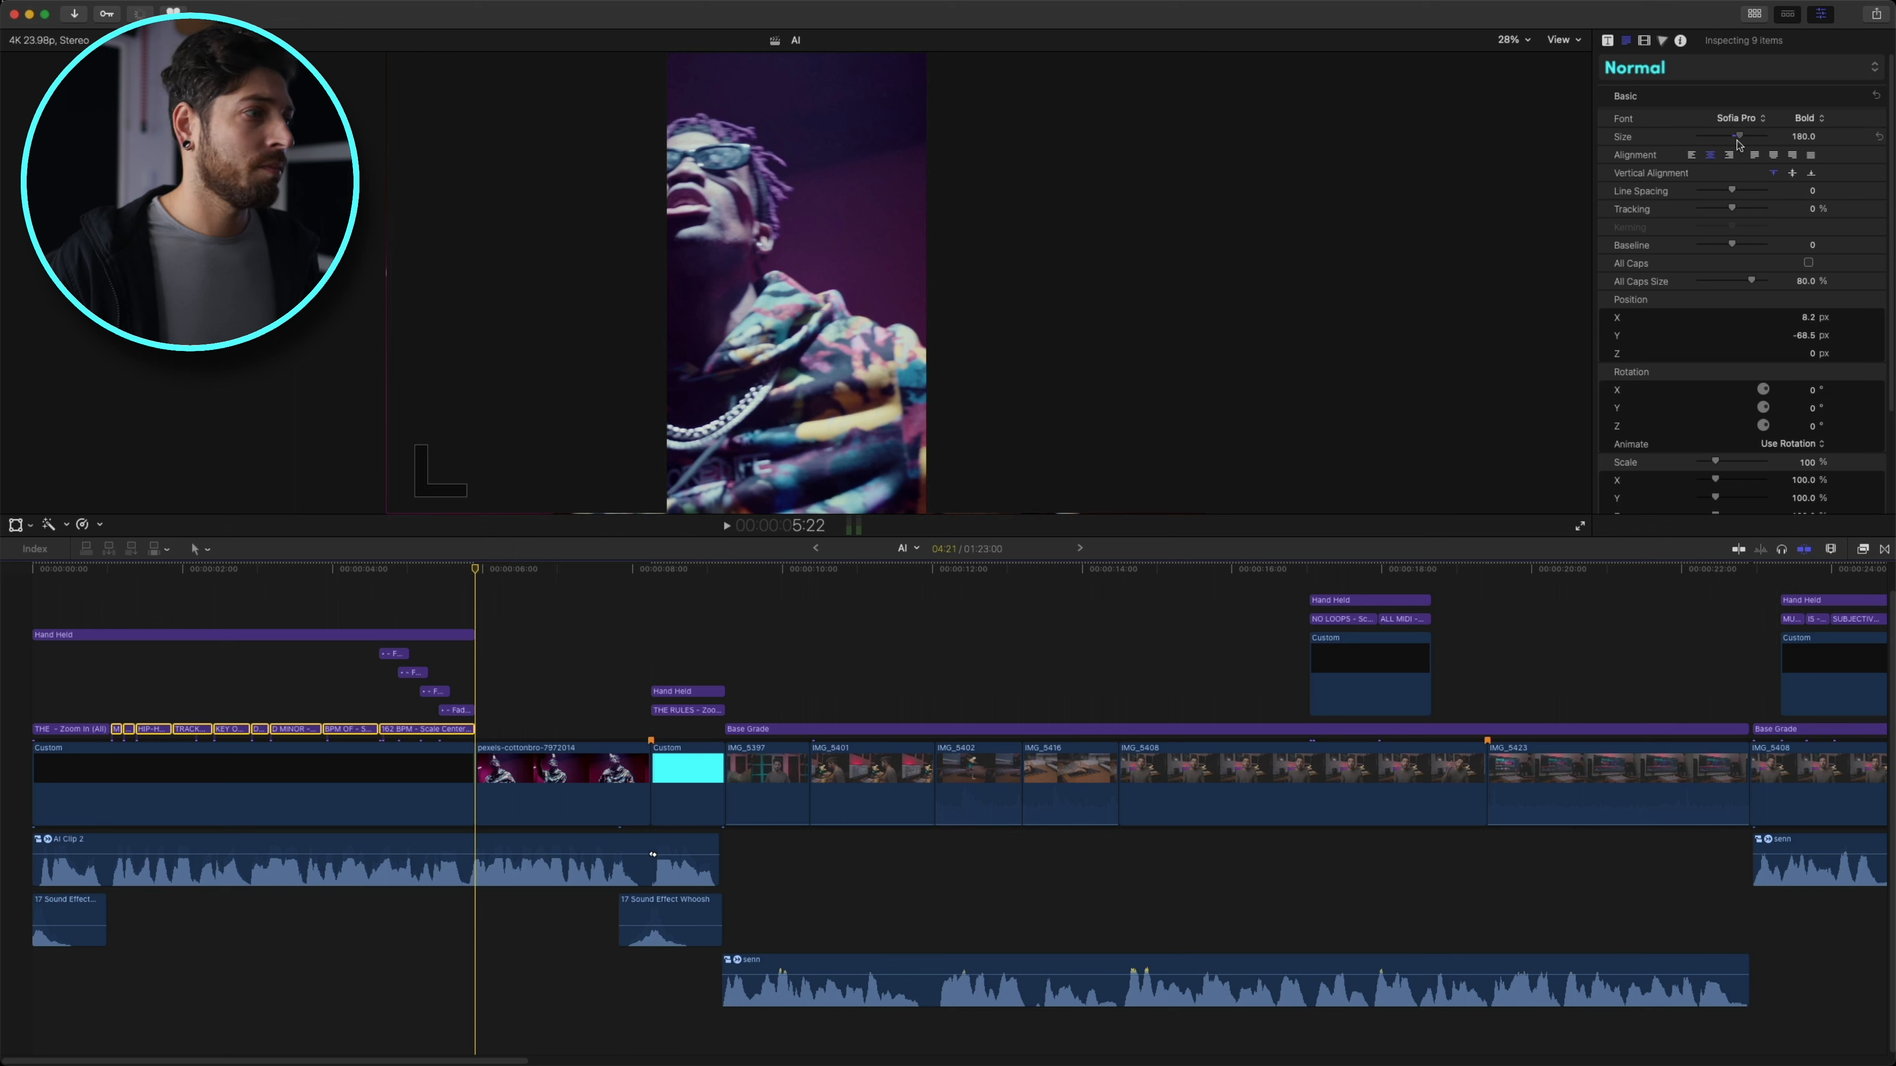
left_click(293, 583)
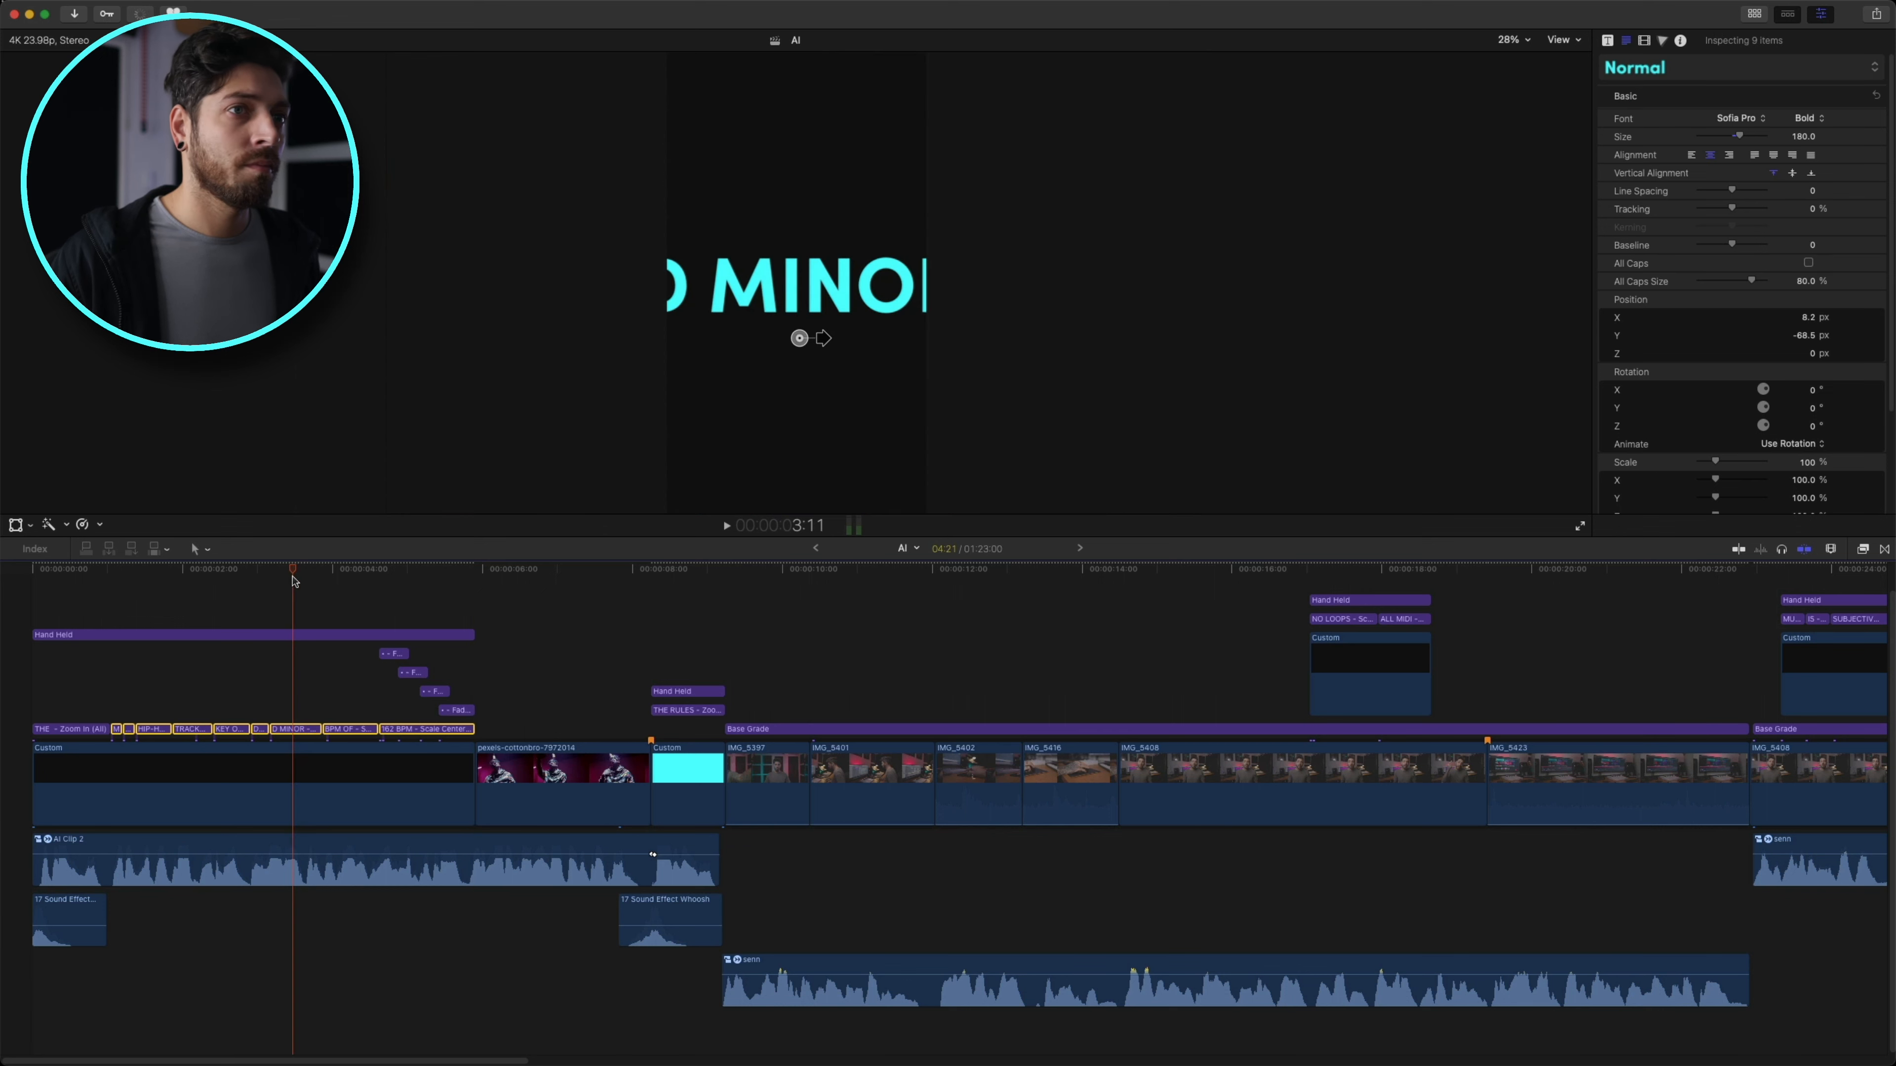
left_click_drag(1737, 138, 1685, 163)
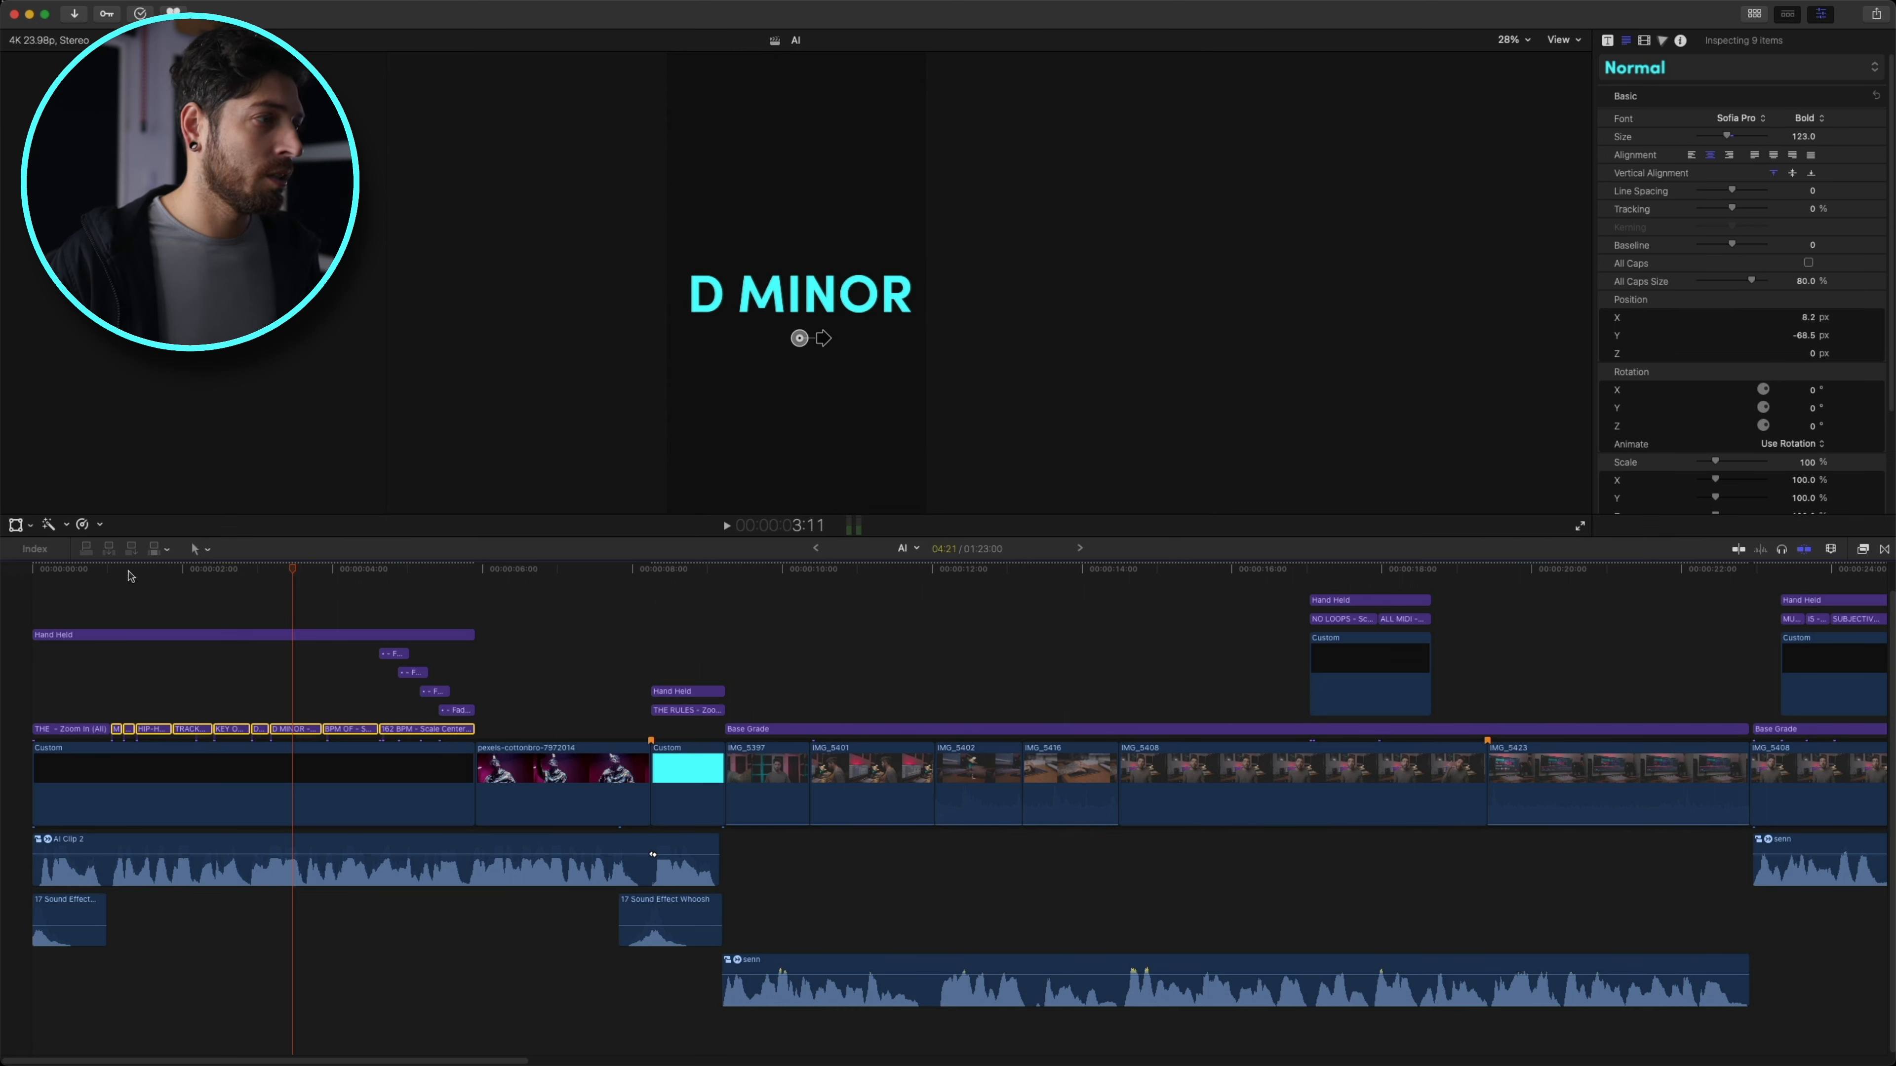
left_click_drag(123, 571, 110, 574)
key("space")
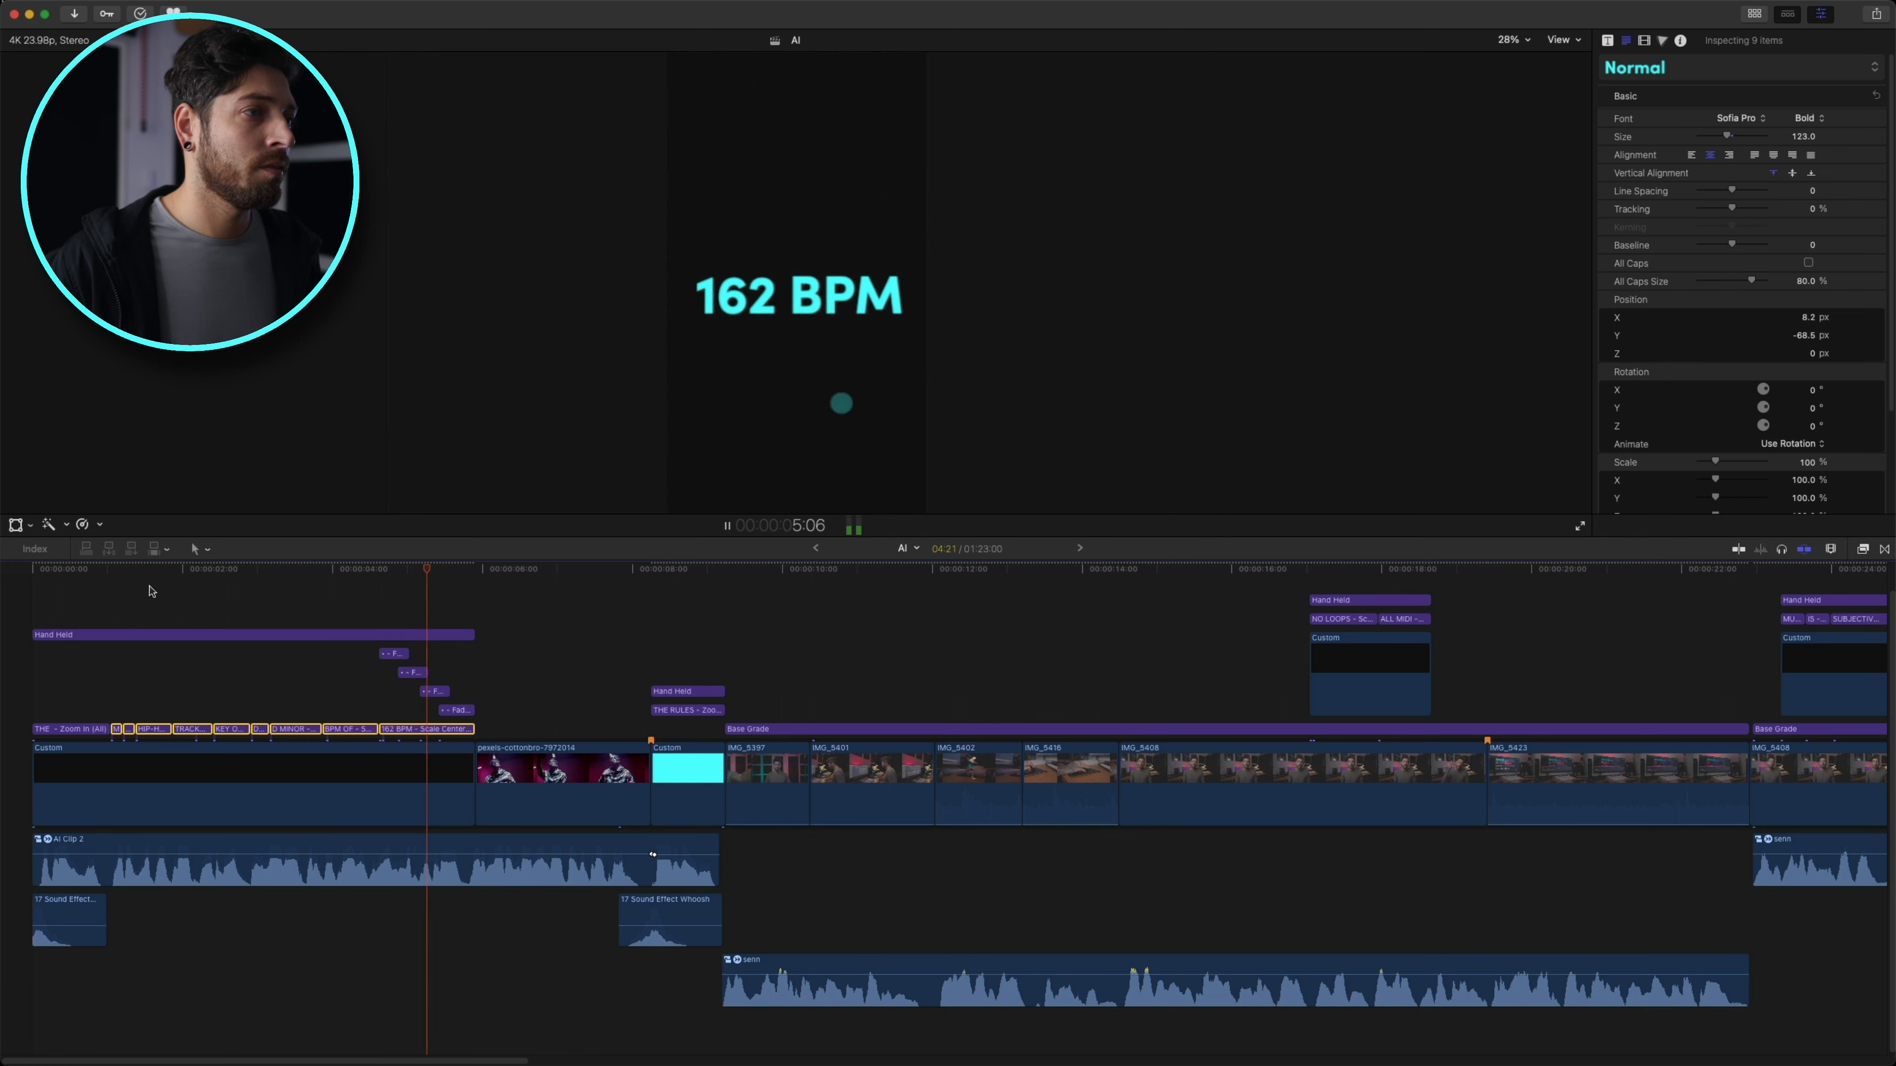
key("space")
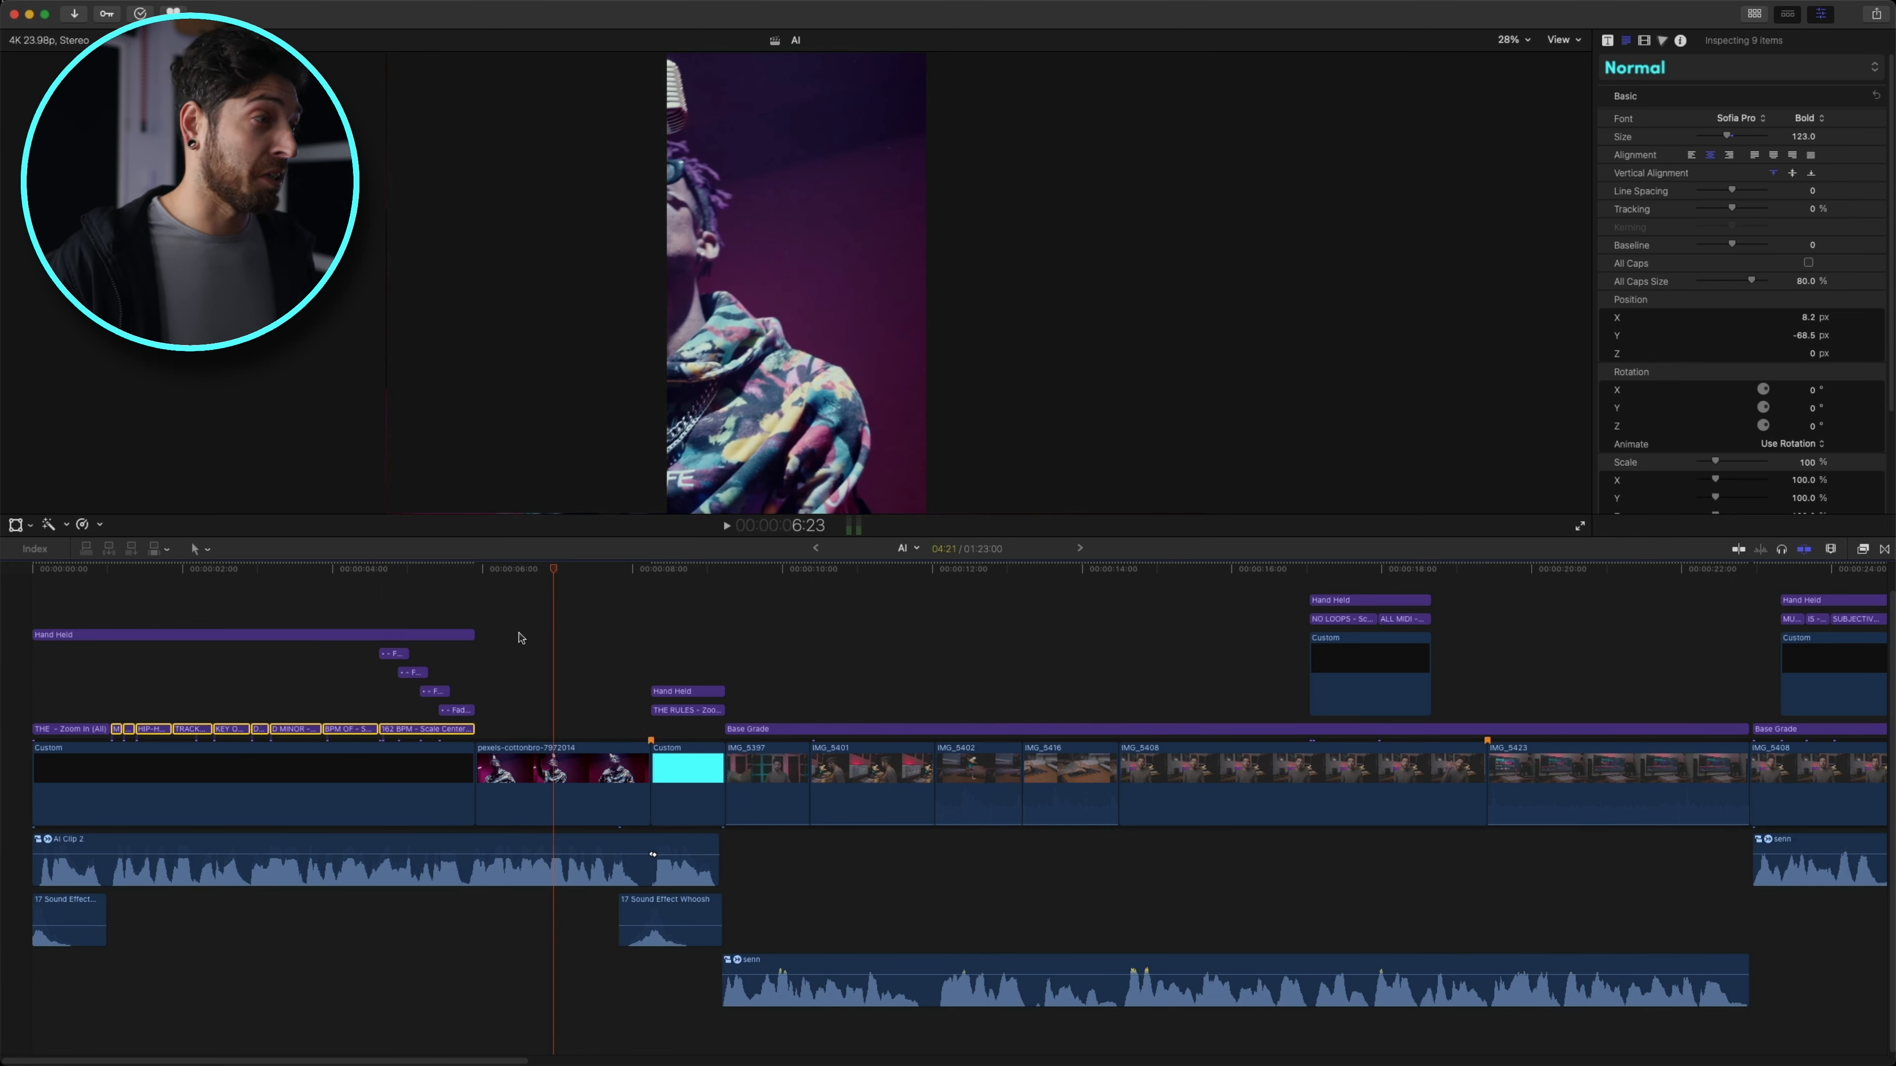
- Shift the pexels-cottonbro-7972014 clip horizontally to about X 709 px so the singer is framed, and play it back
left_click(585, 797)
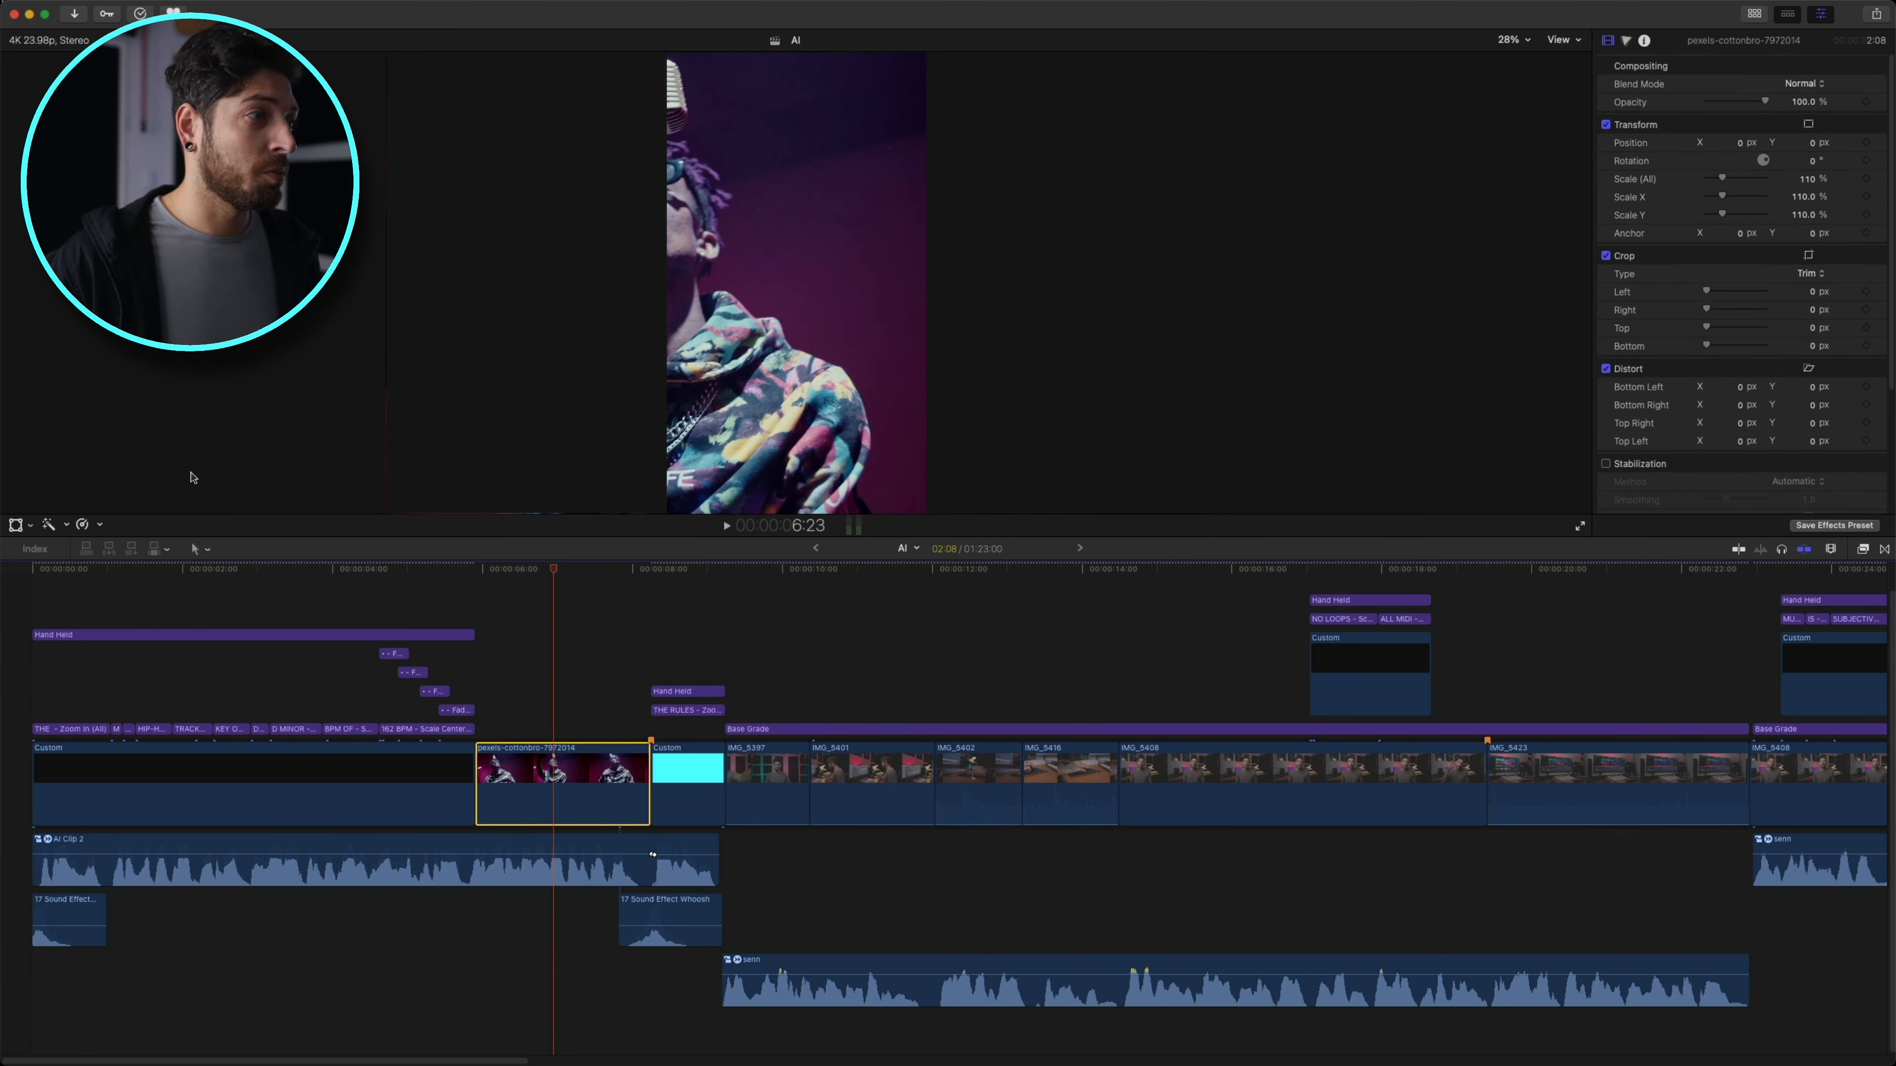
left_click(16, 524)
left_click_drag(875, 388, 996, 385)
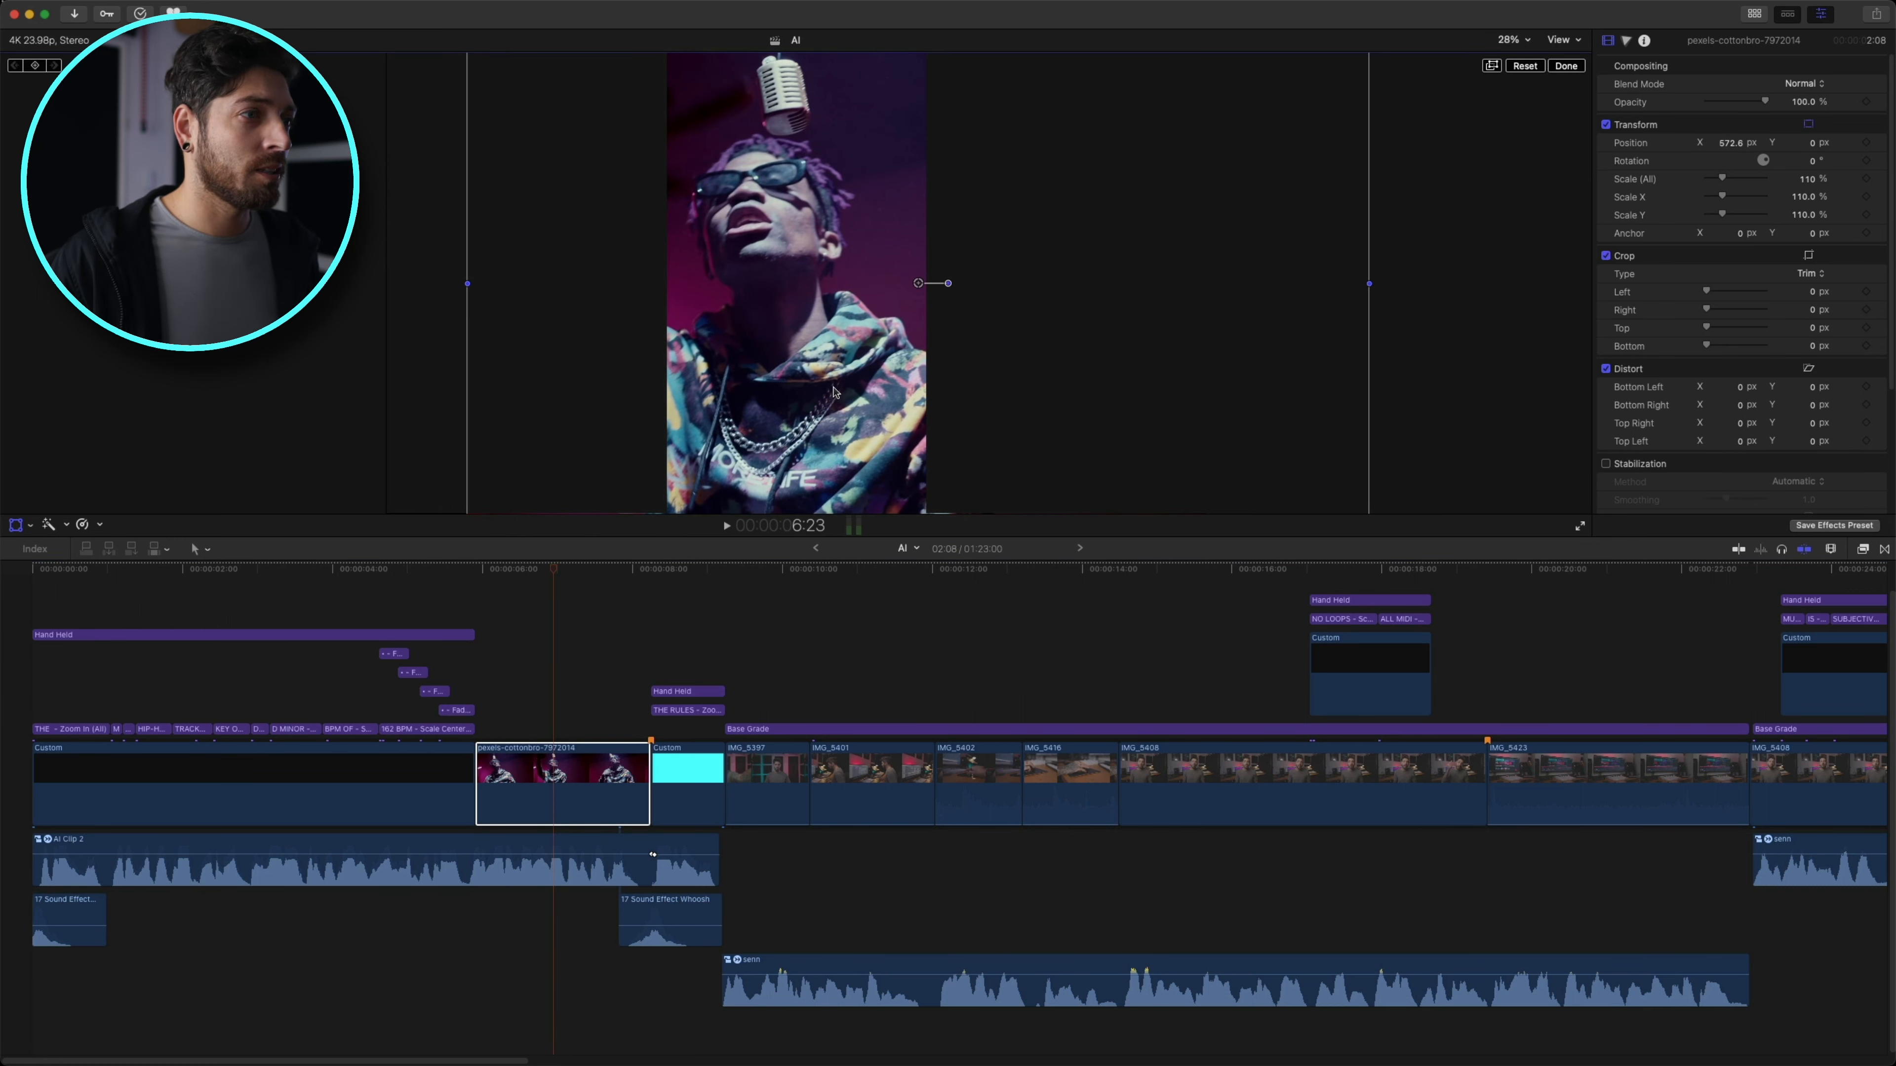
left_click_drag(890, 388, 922, 419)
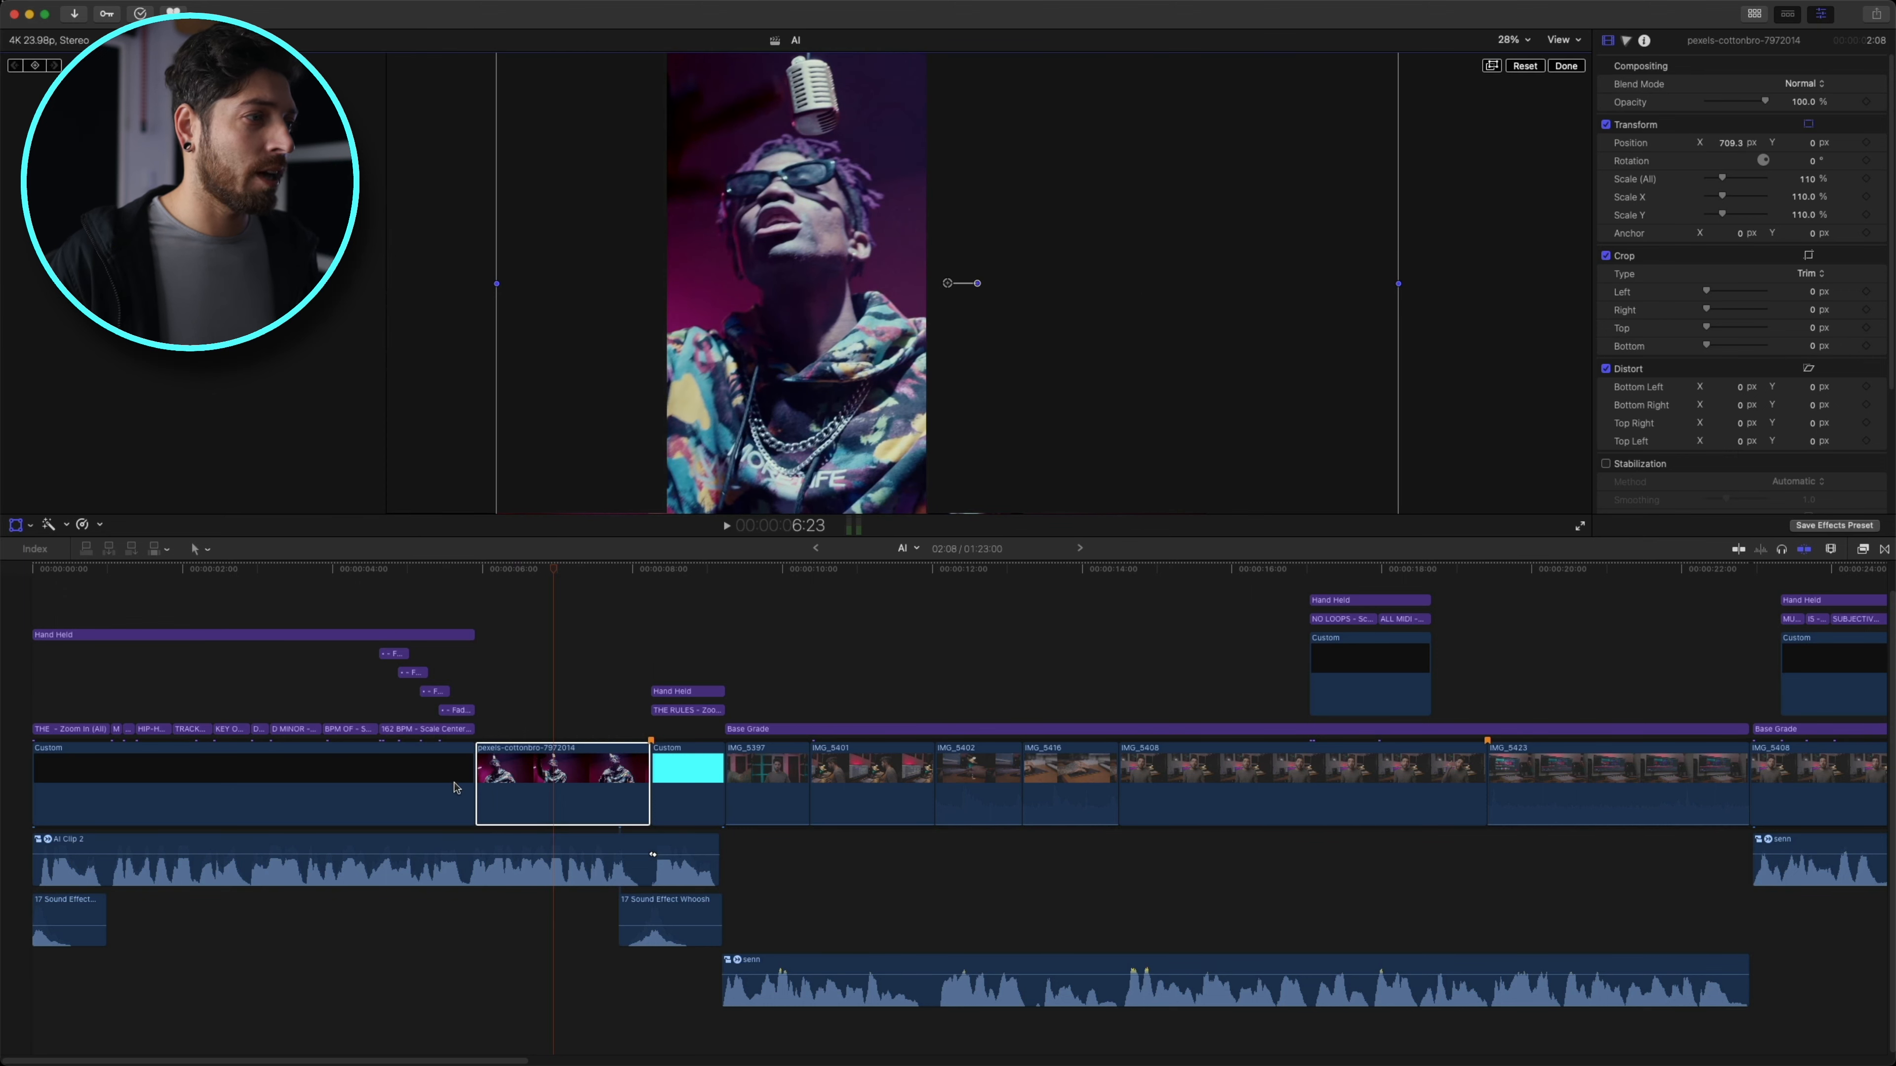
left_click(479, 708)
key("space")
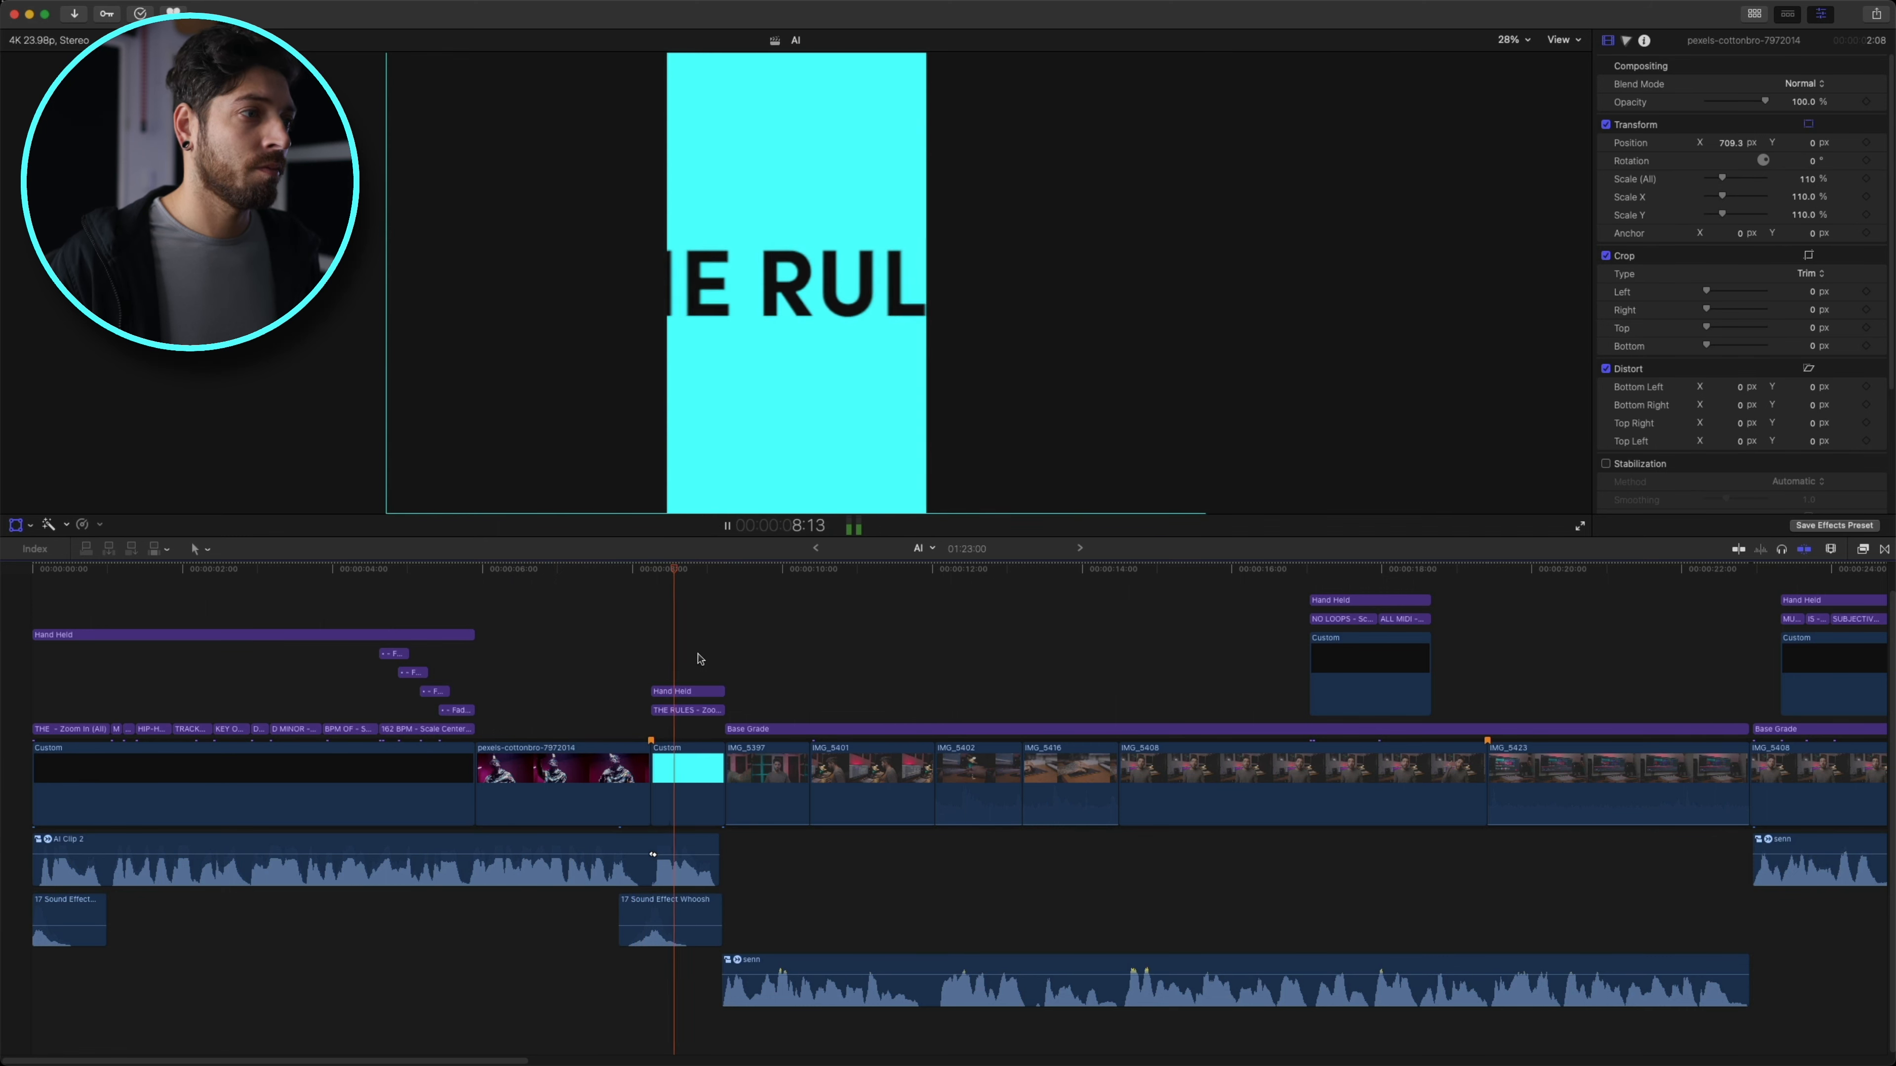
- Split the THE RULES title onto two lines and reduce its font size to 147
double_click(684, 713)
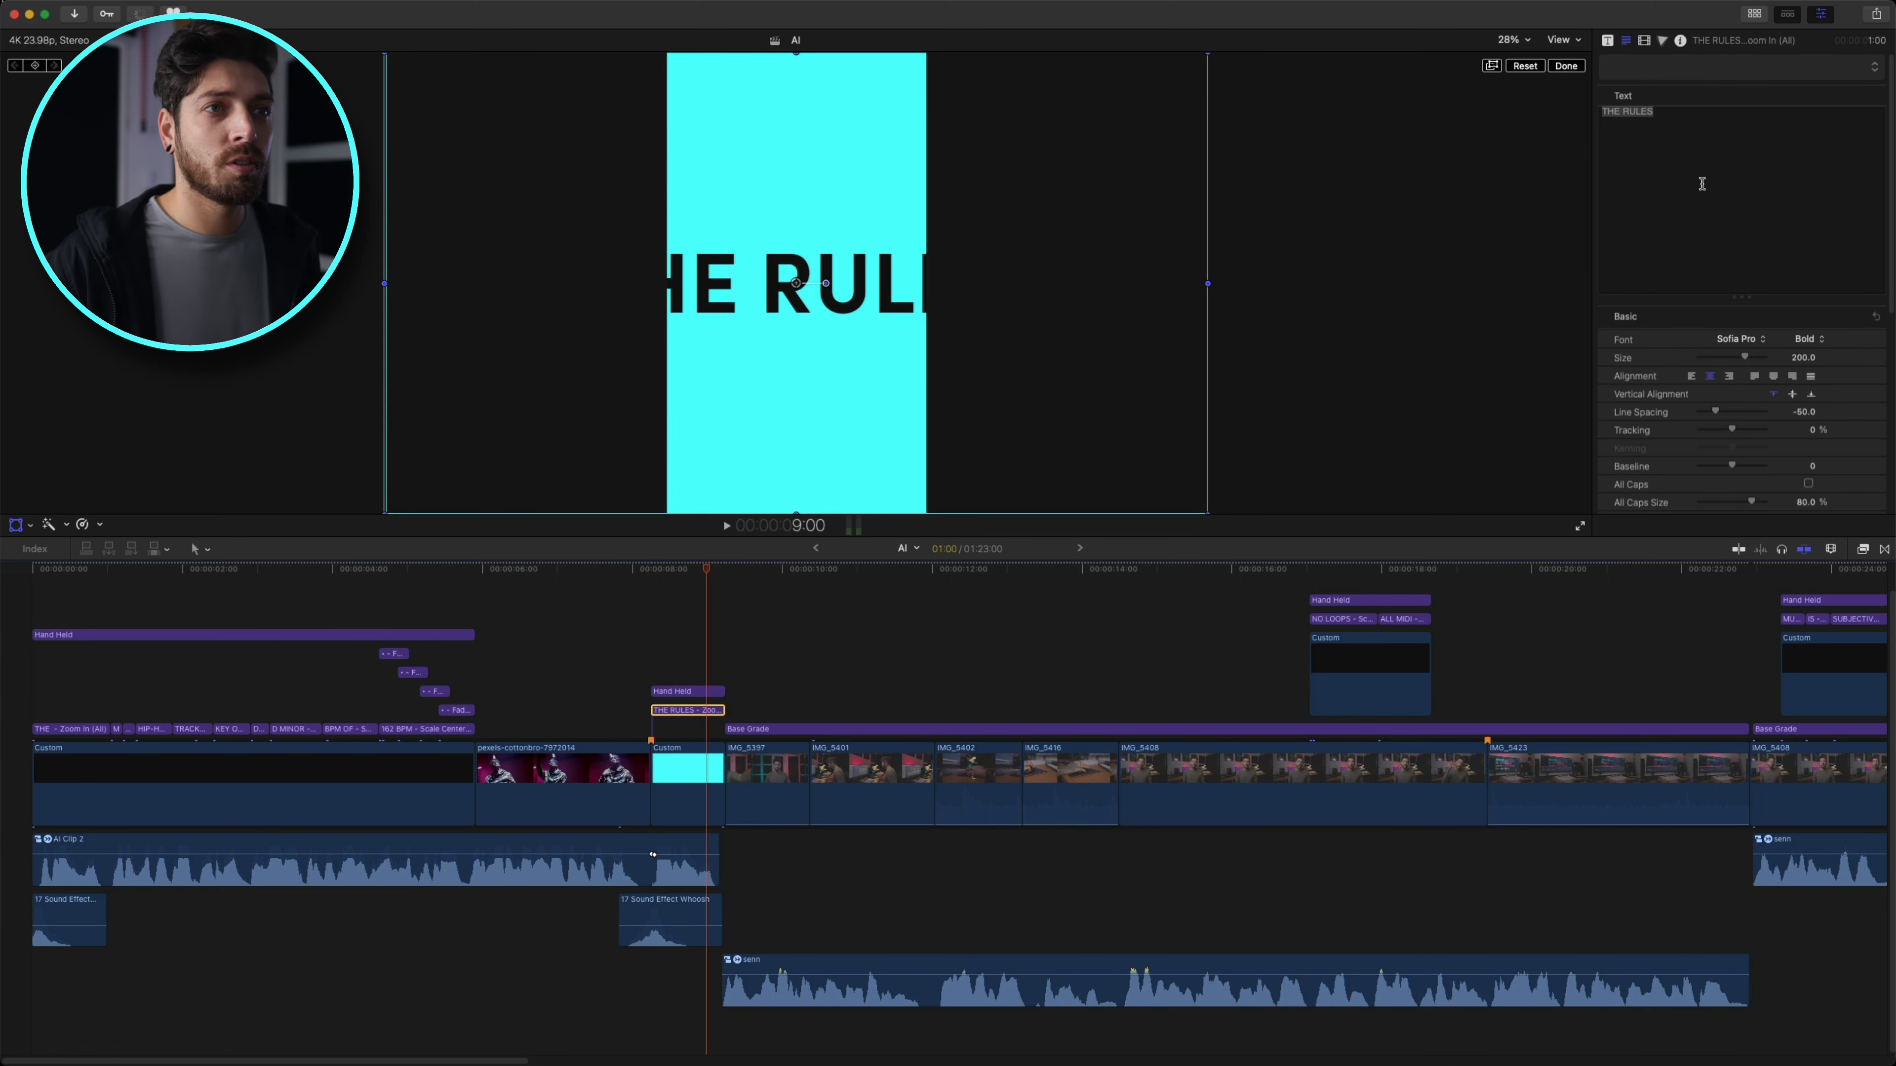
left_click(1621, 112)
key("Return")
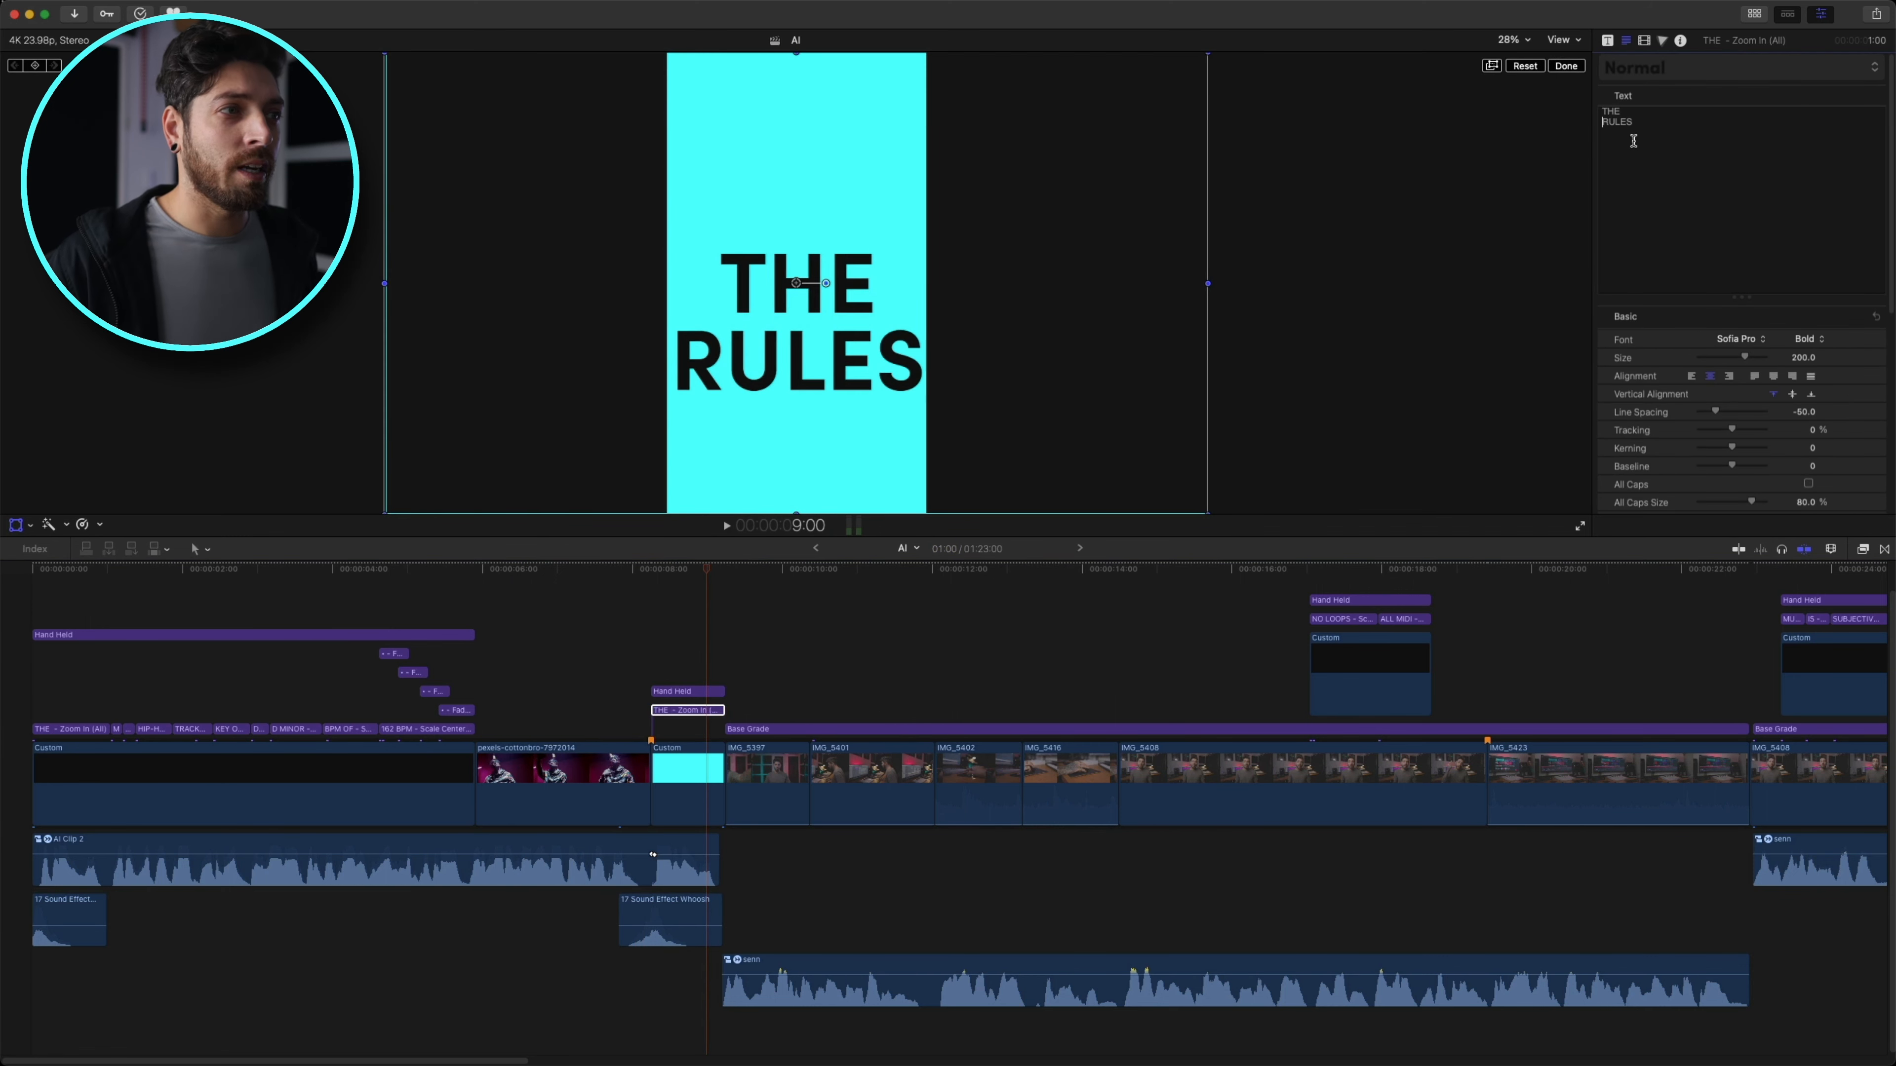
key("super+a")
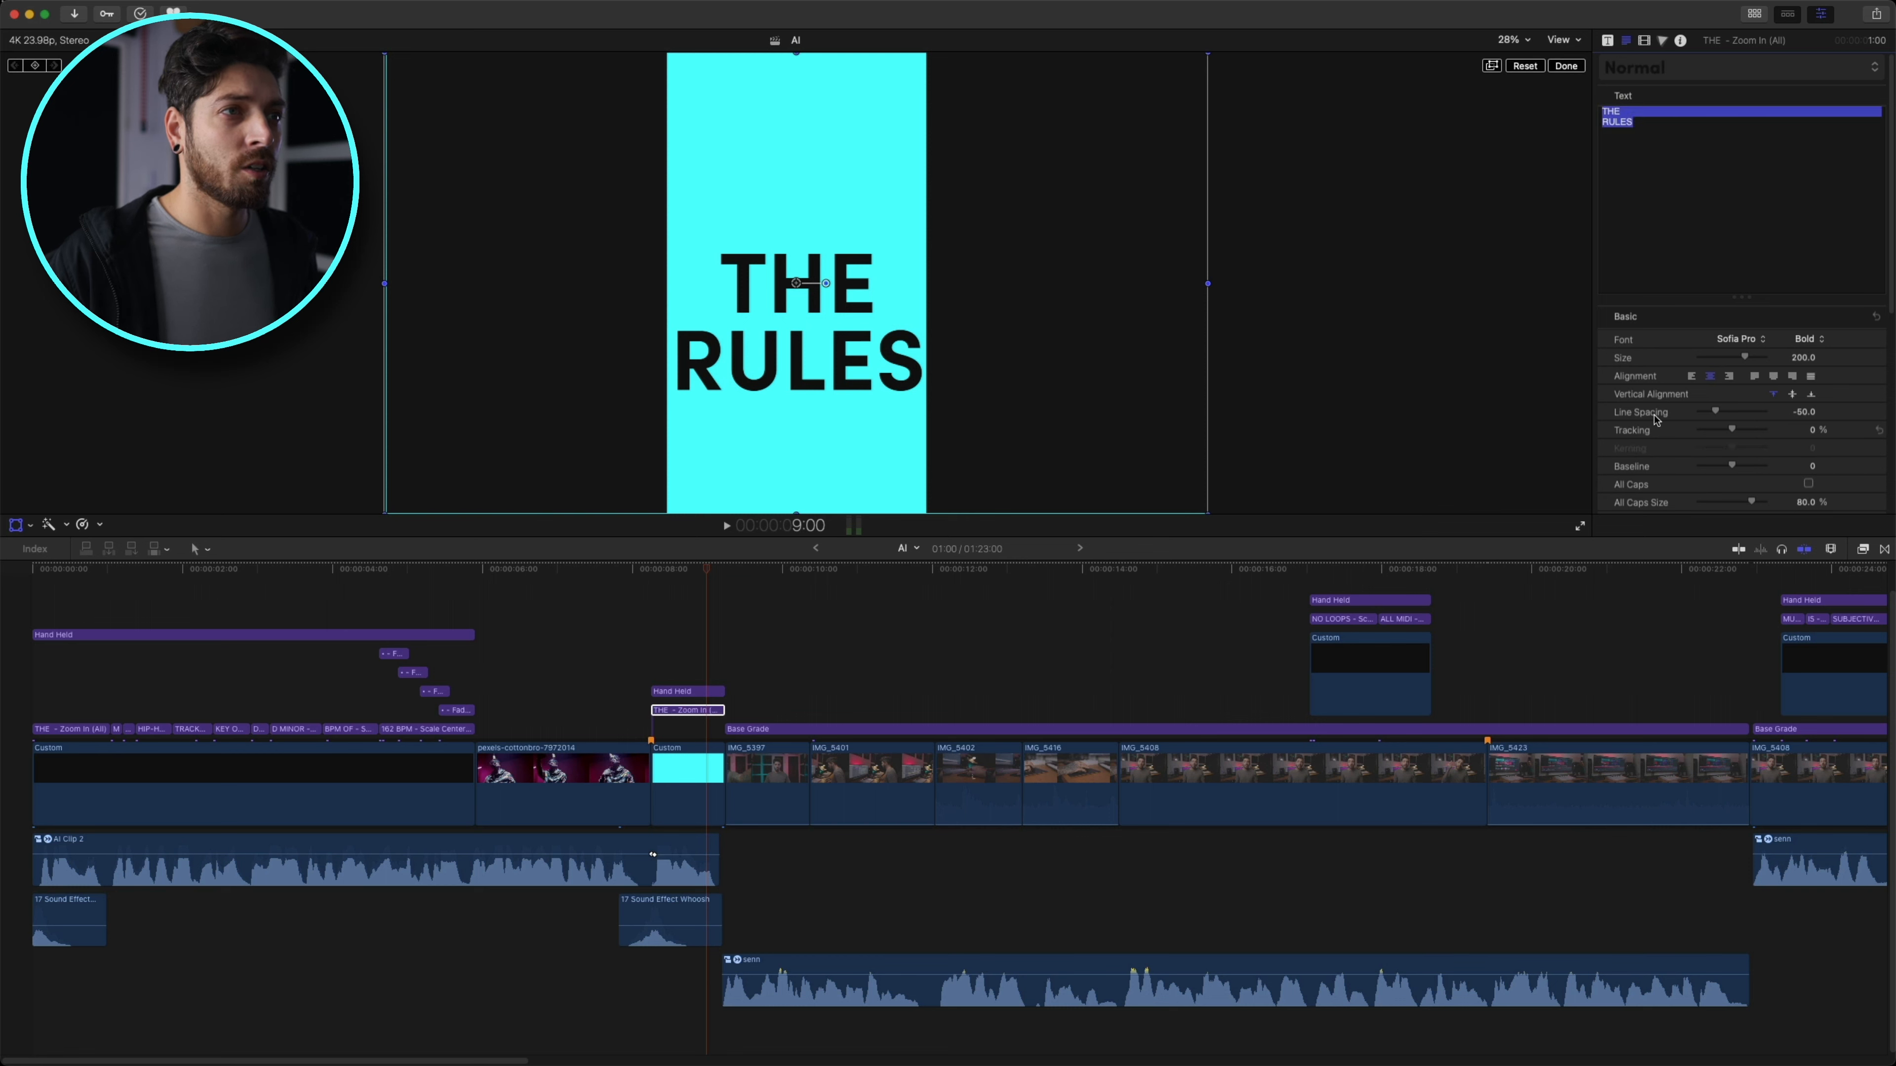
left_click(16, 527)
double_click(1705, 206)
key("super+a")
left_click_drag(1742, 364, 1731, 376)
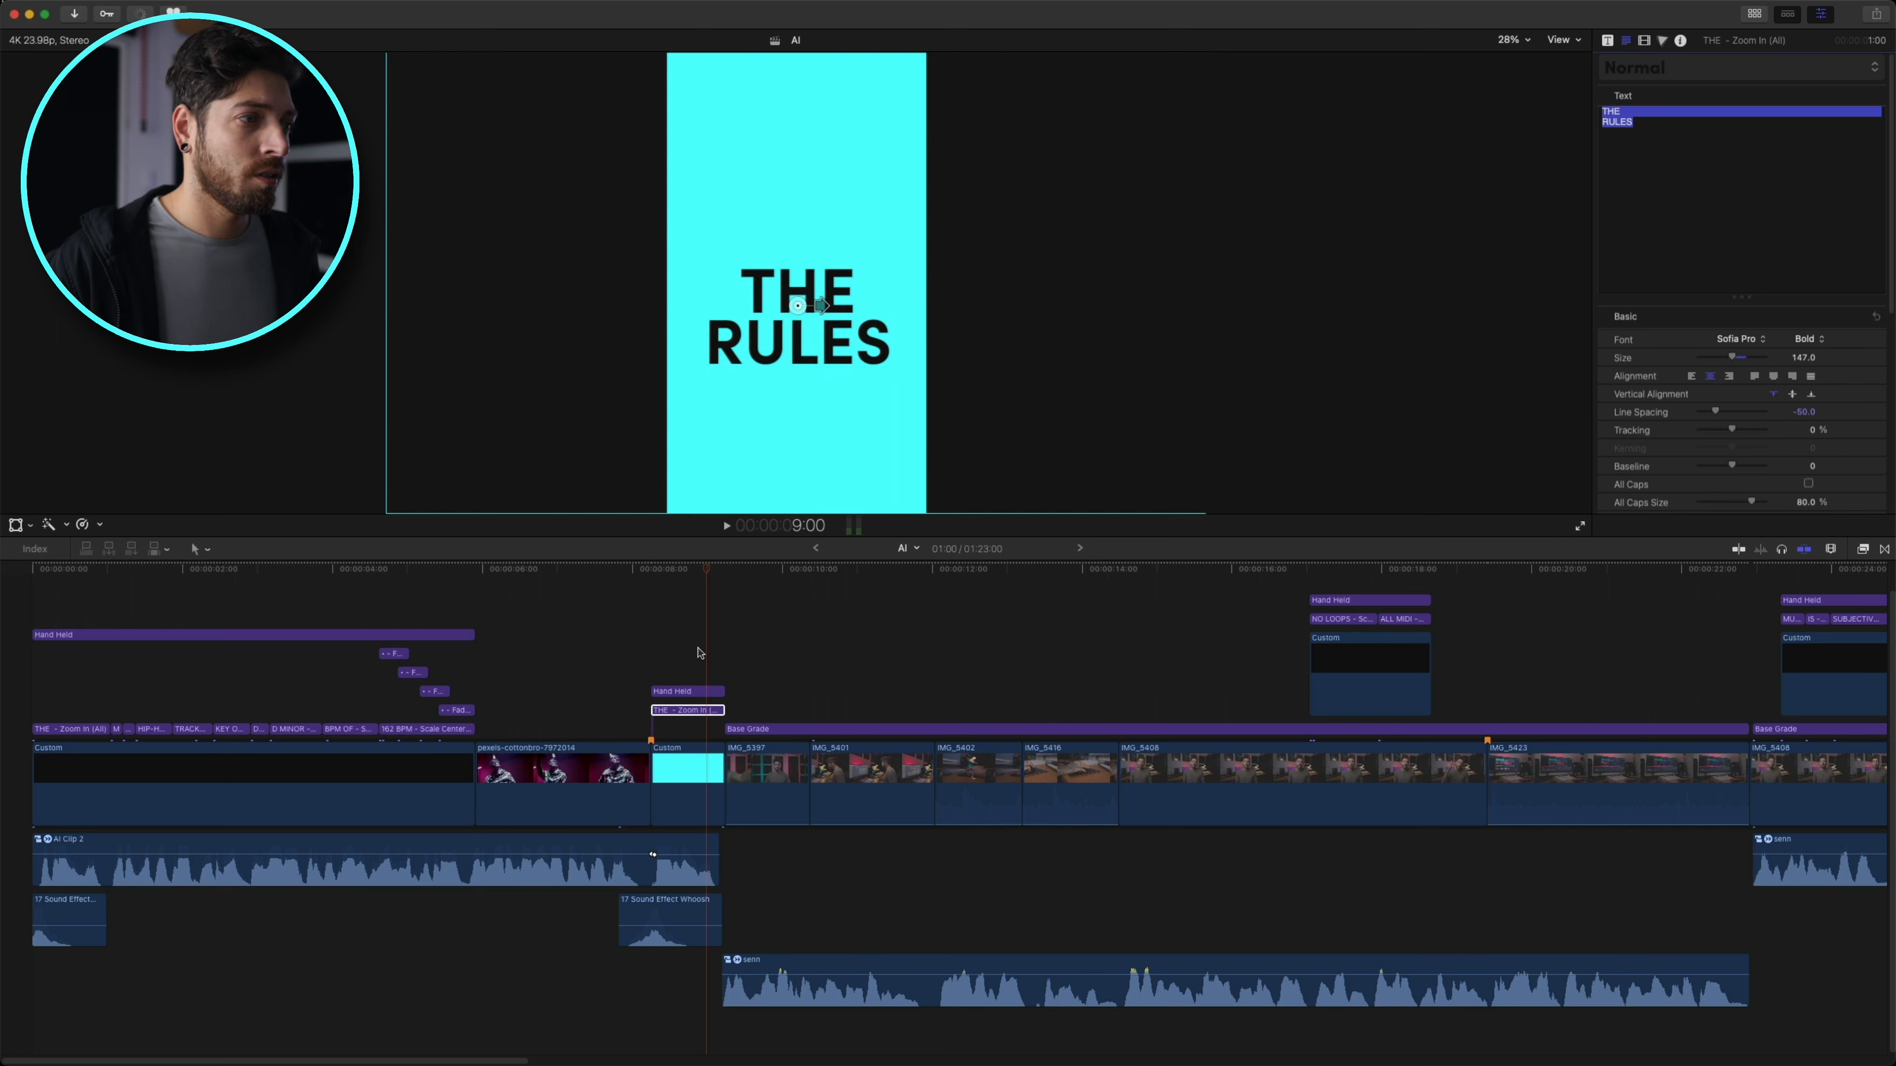
- Move the THE RULES title up to about X 3 px, Y 86 px to centre it, and play the section back
left_click(685, 709)
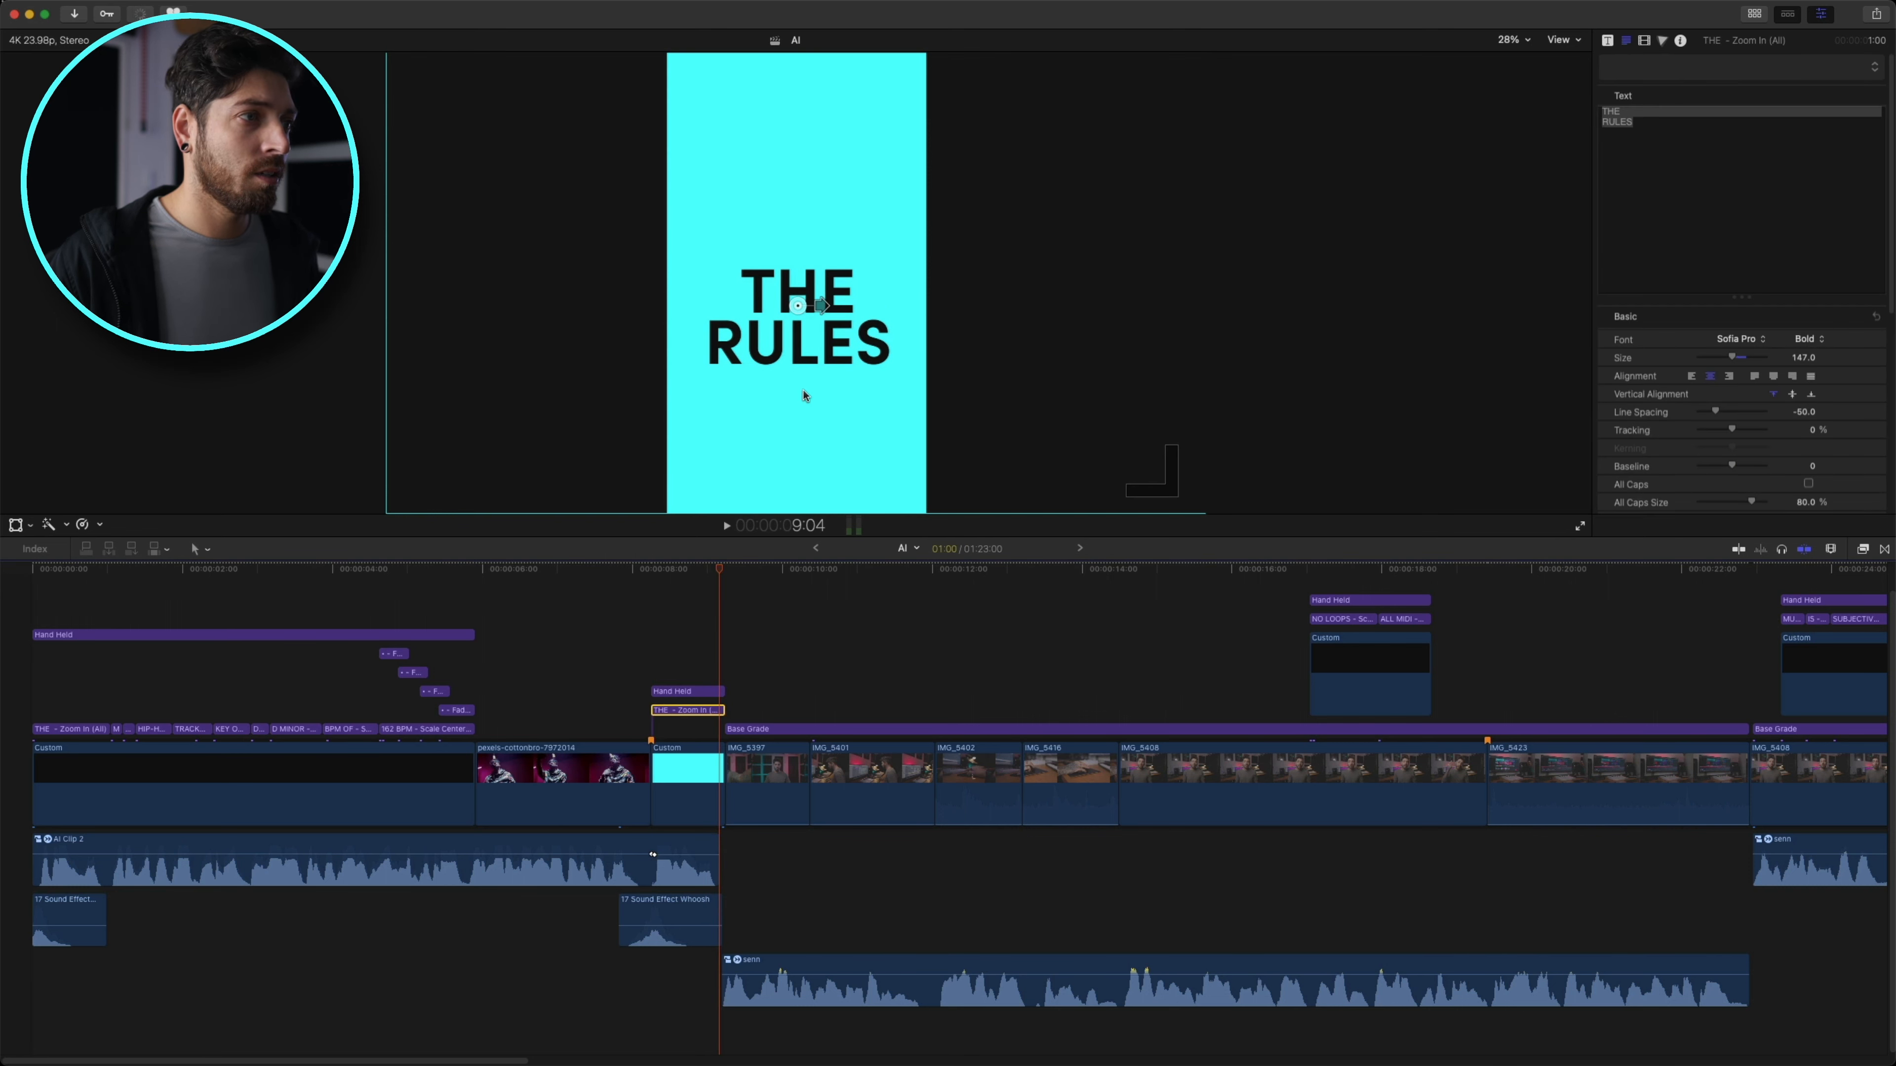
left_click(1608, 41)
left_click_drag(776, 362, 781, 319)
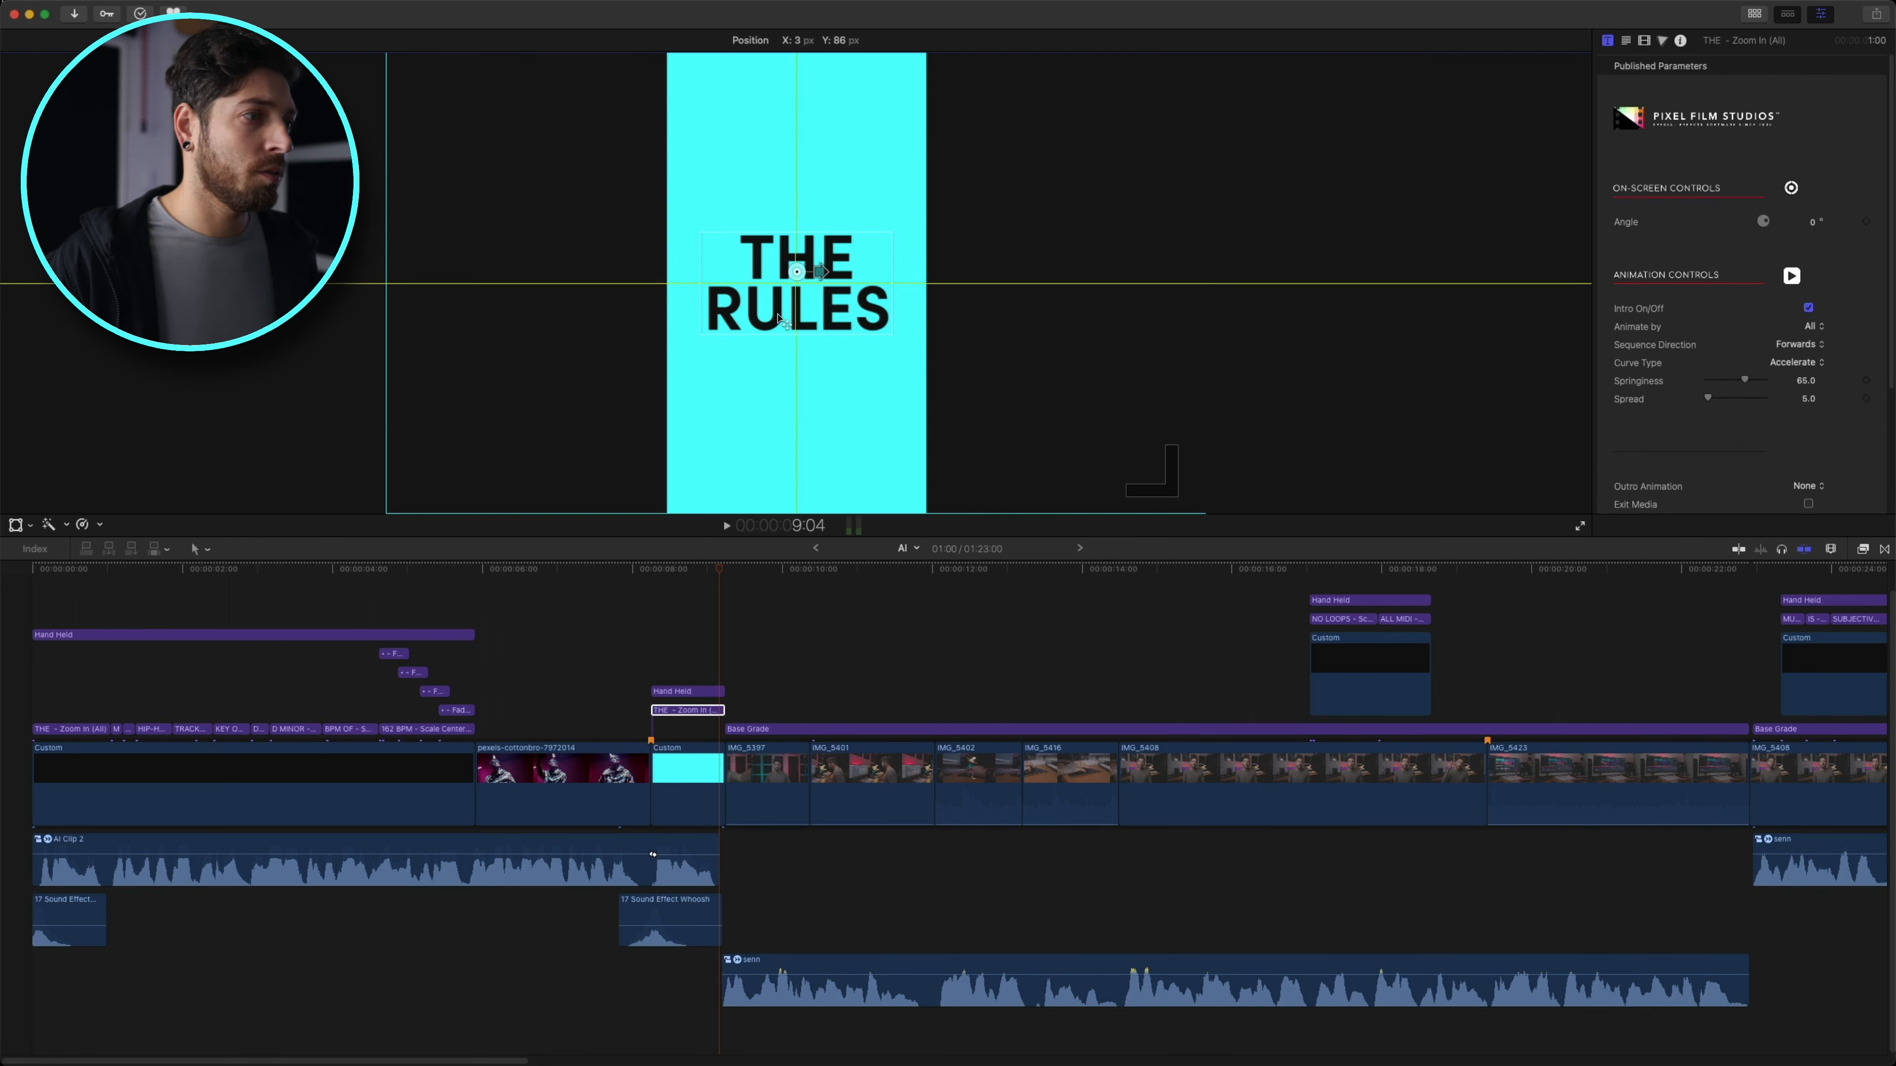
left_click(652, 631)
key("space")
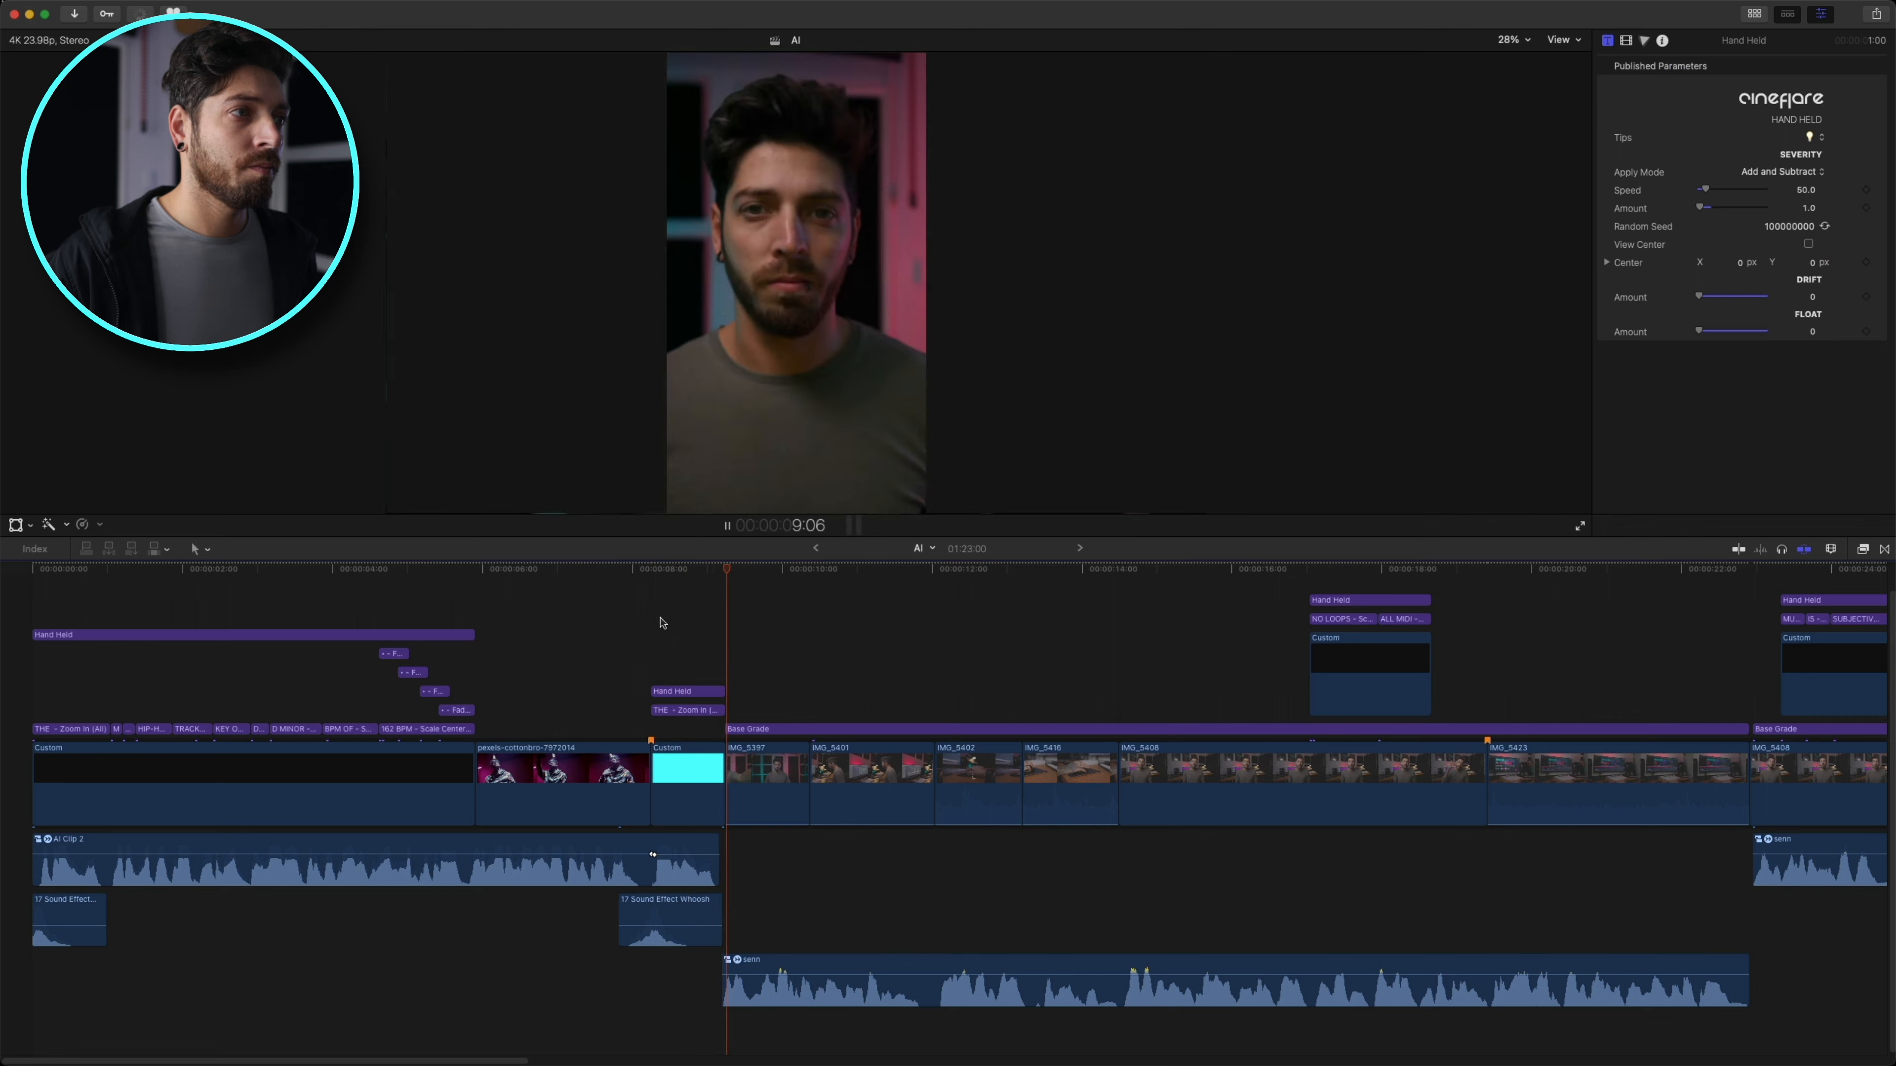
- Wrap the keyframed IMG_5401 clip in a compound clip with the default name in the 1-6-23 event
left_click(871, 803)
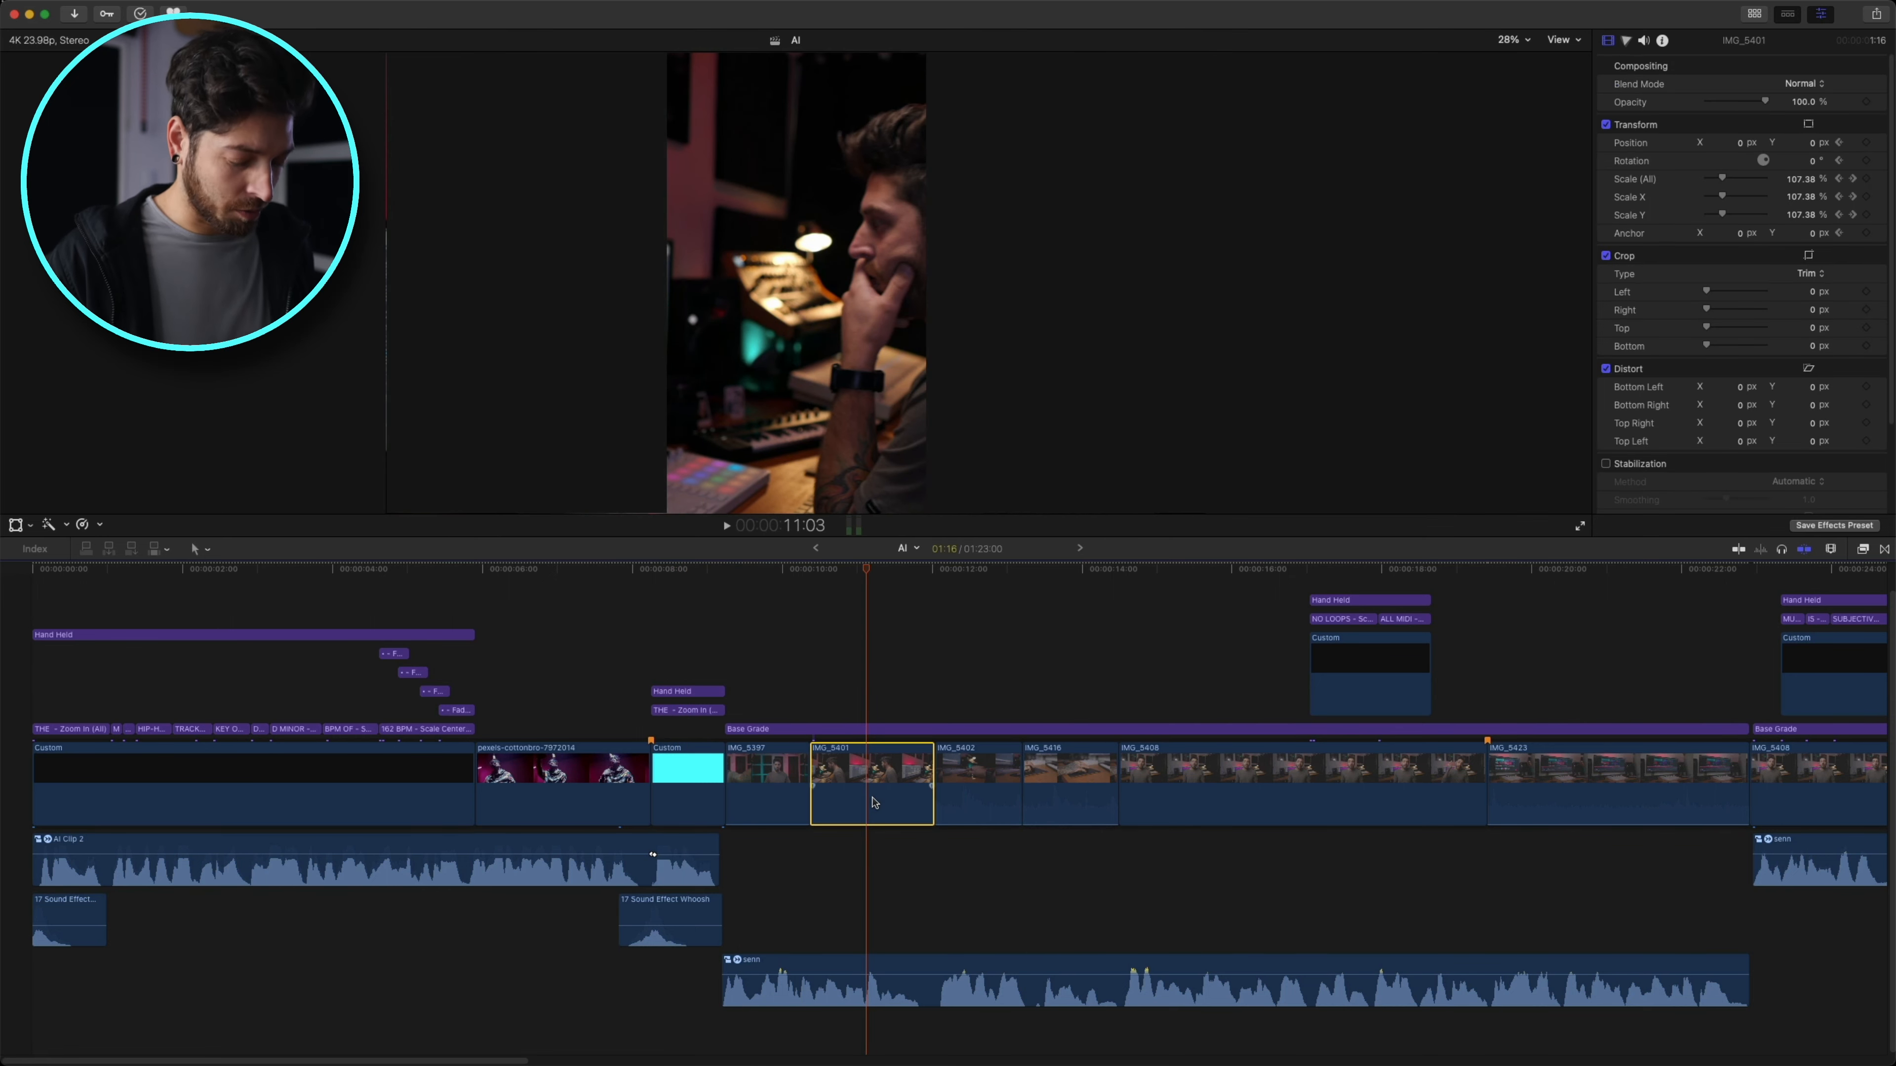
key("super+minus")
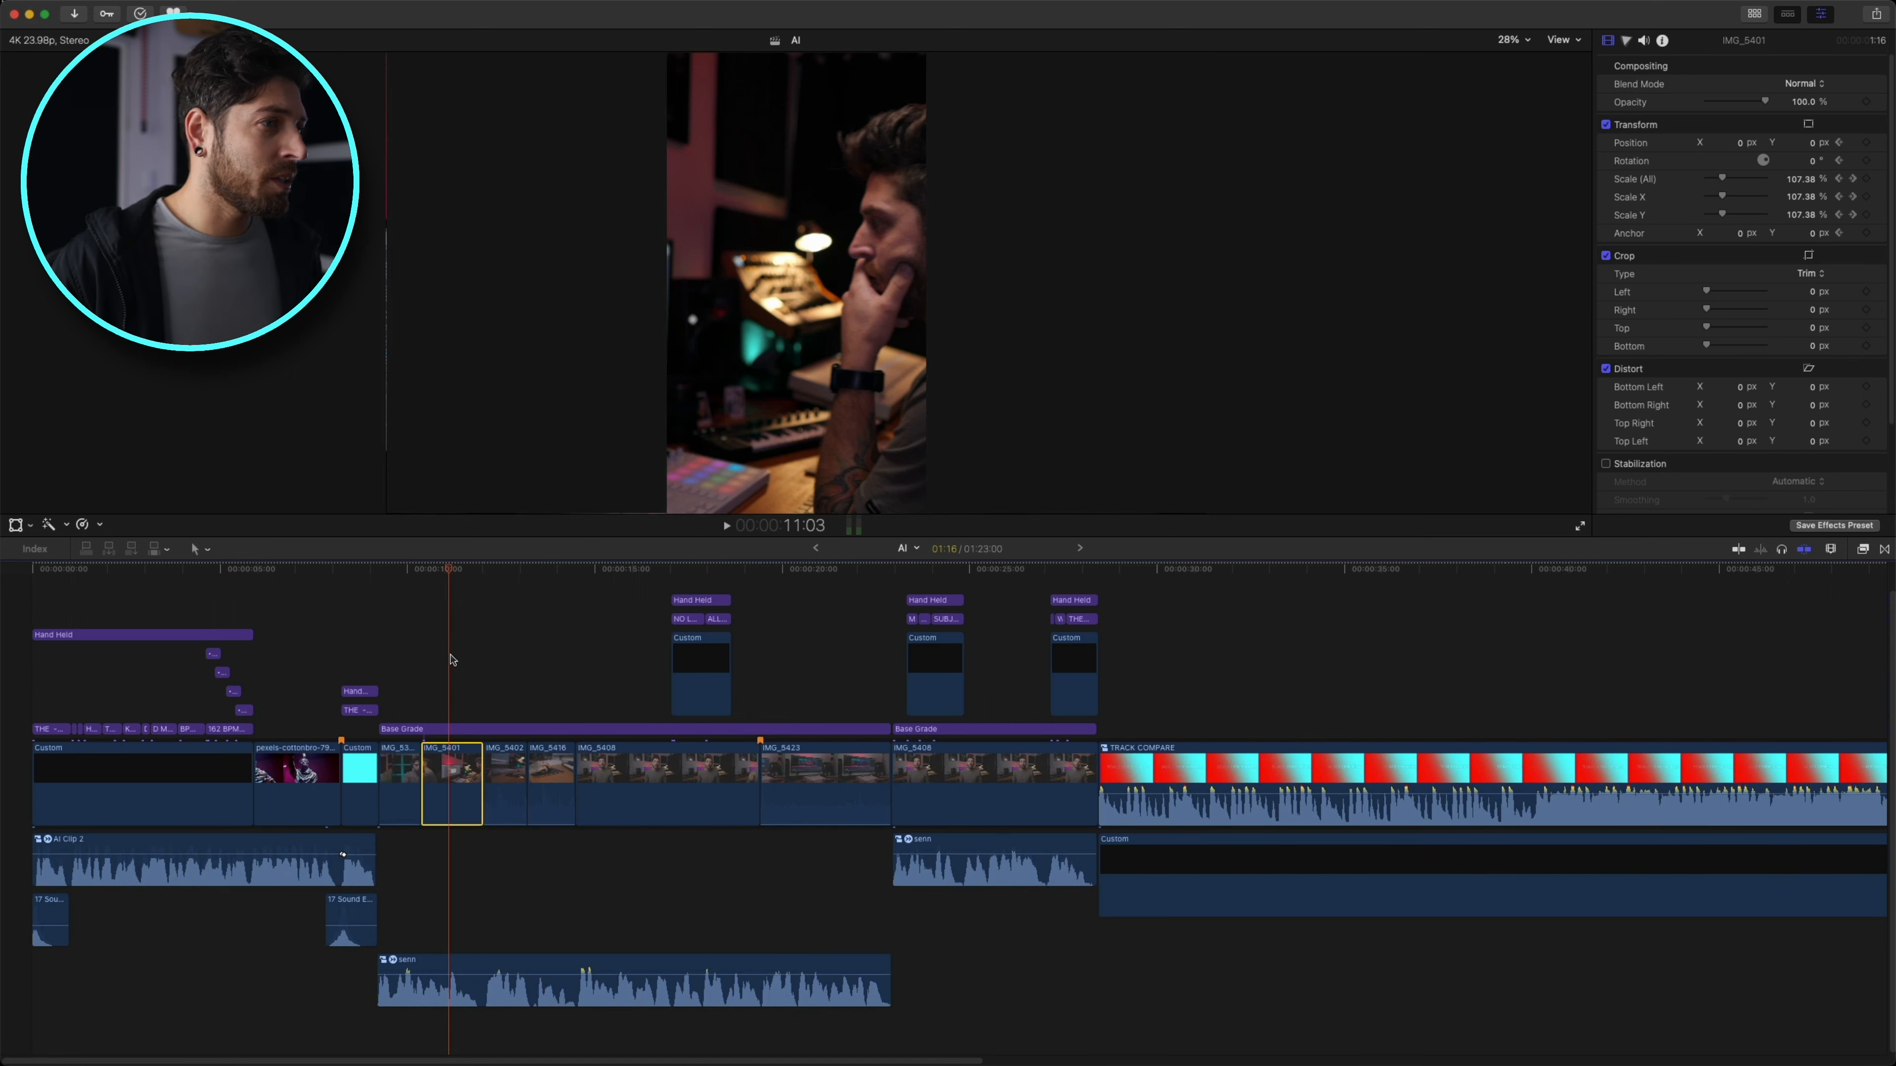
left_click(776, 276)
key("shift+z")
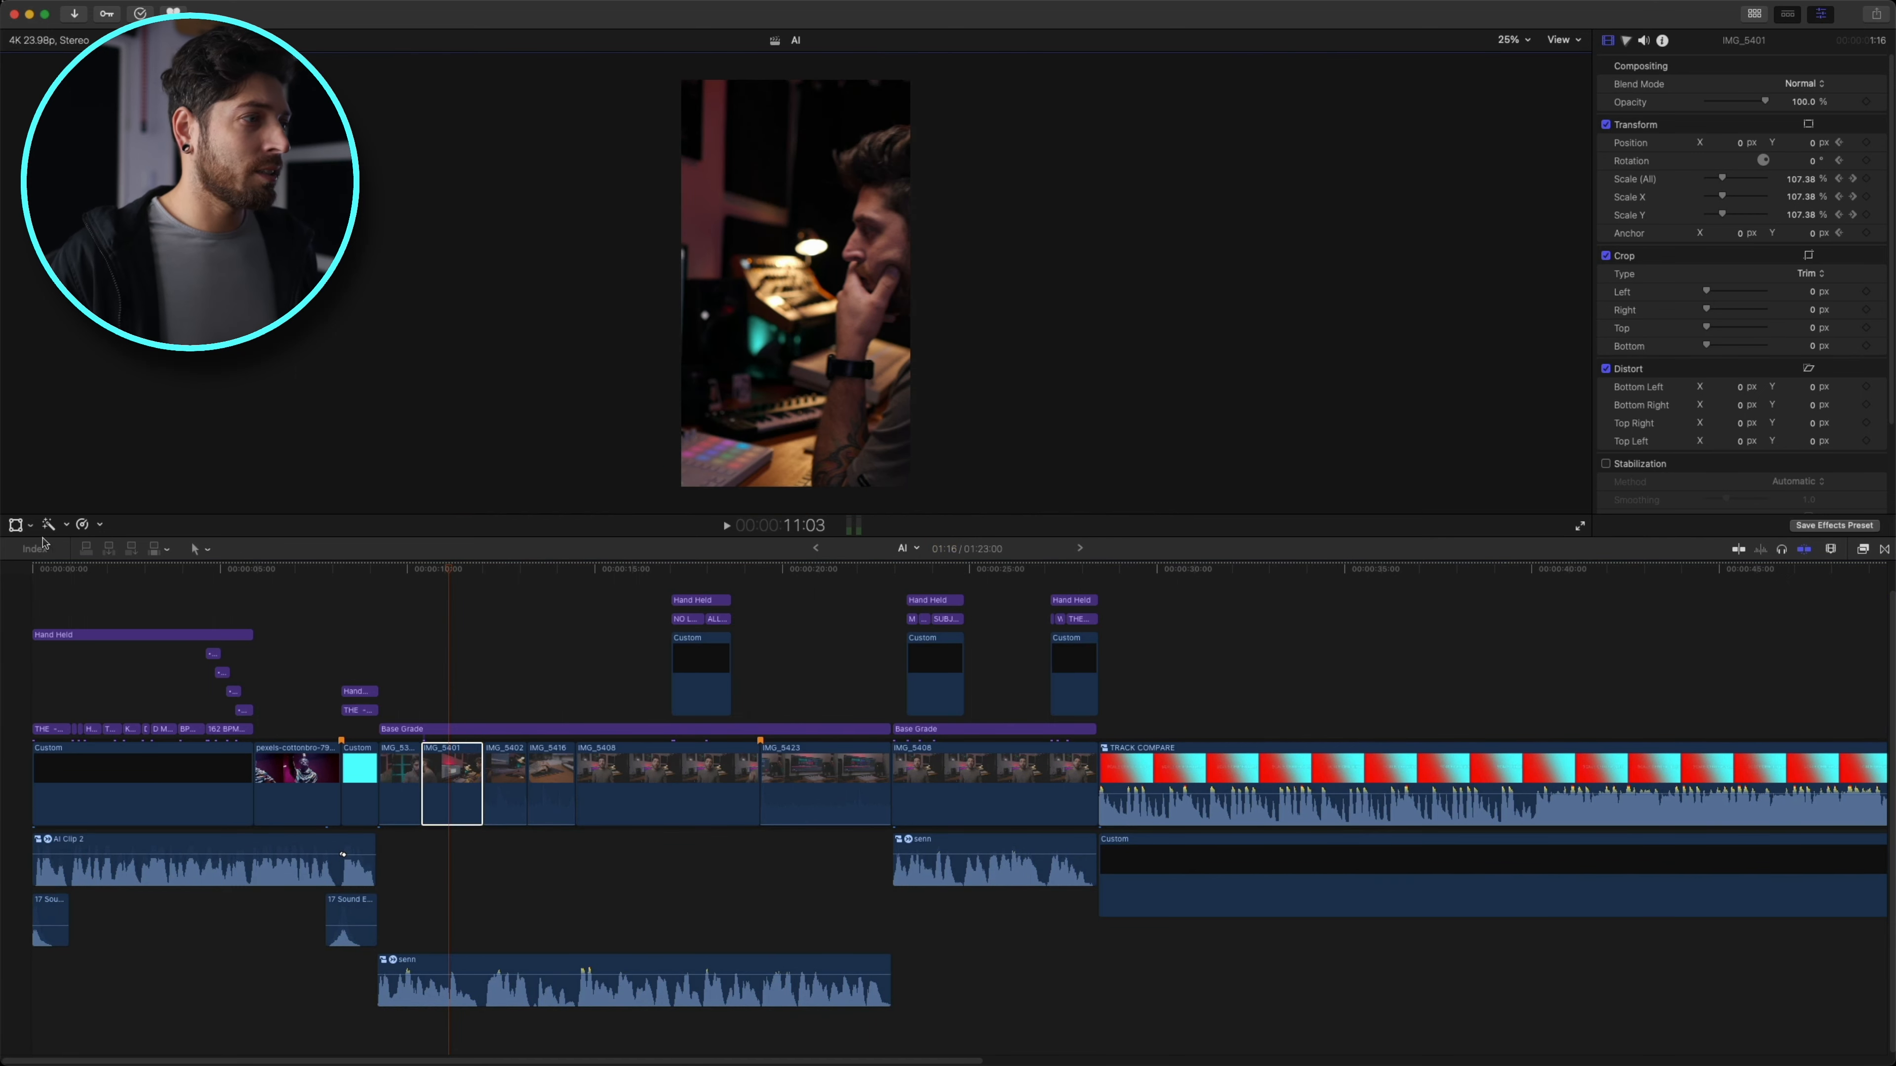
left_click(15, 524)
left_click_drag(448, 571, 422, 707)
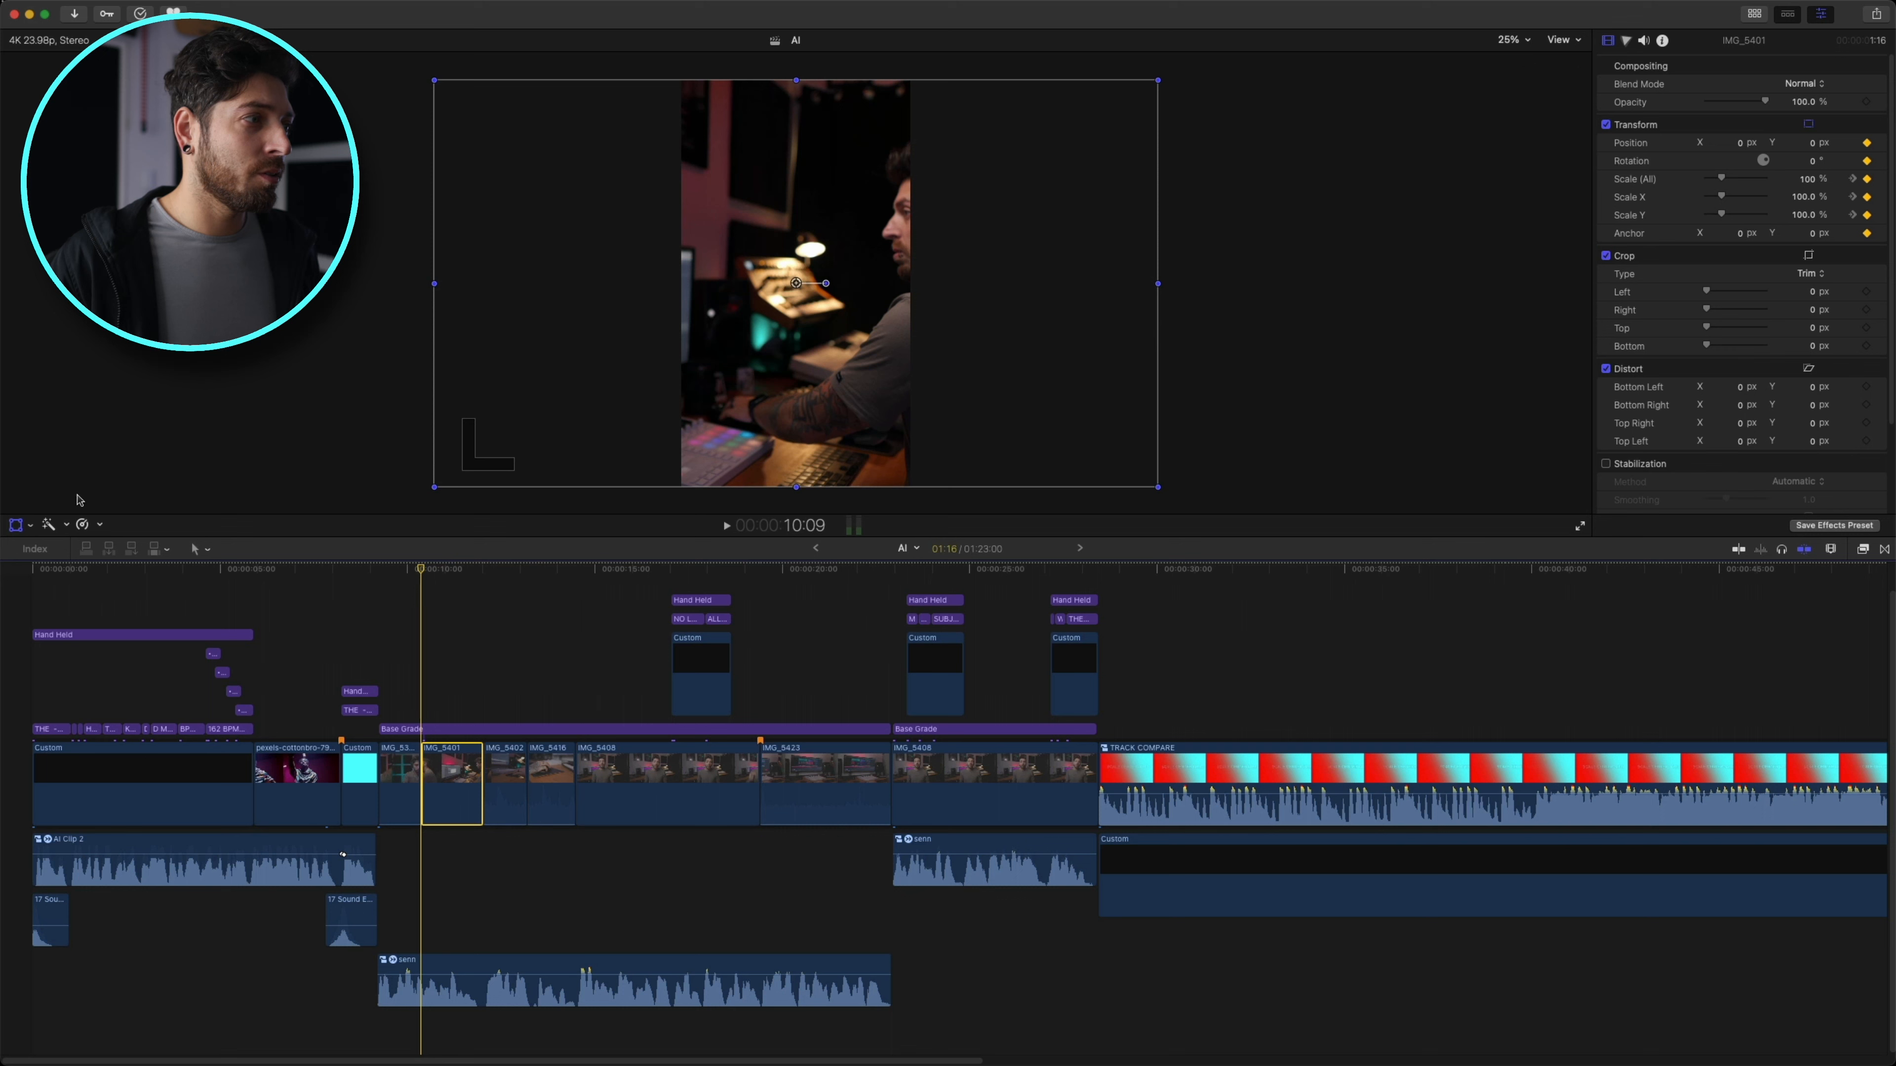
left_click(18, 525)
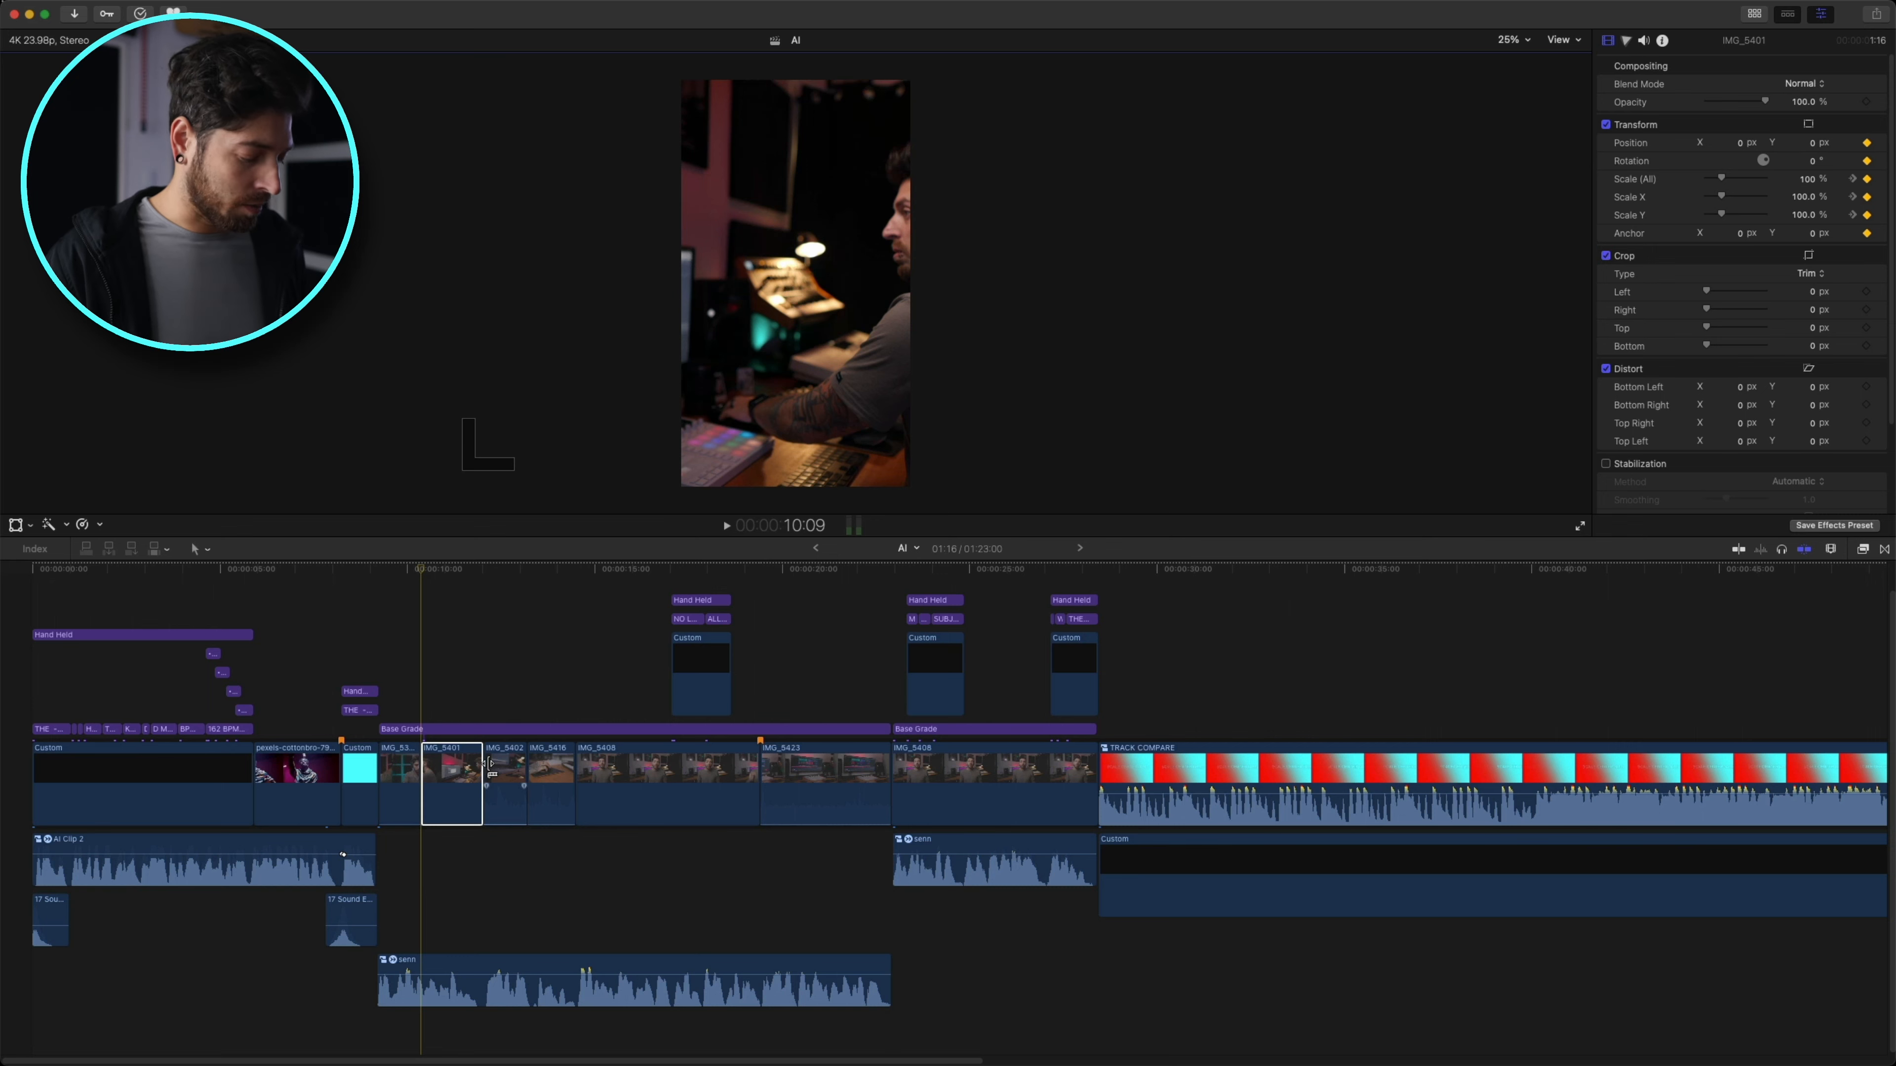
key("alt+g")
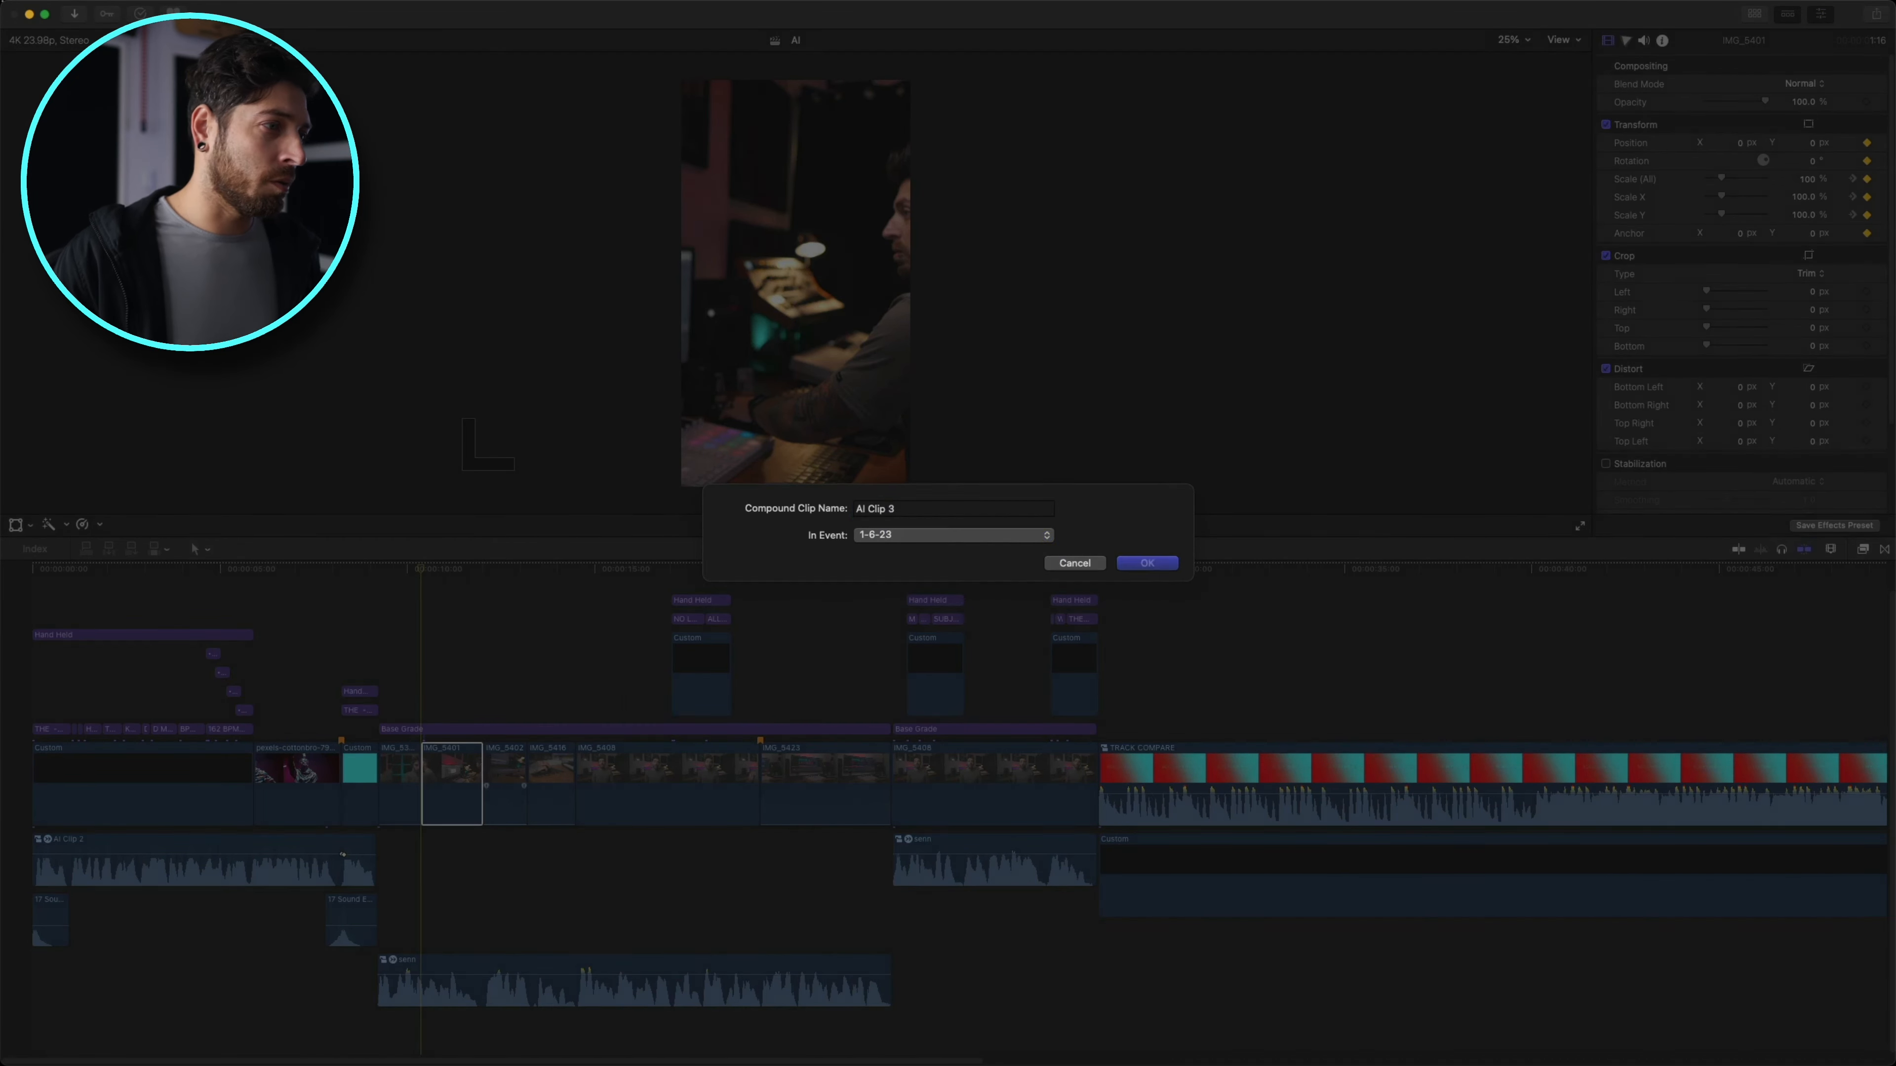
key("Return")
- Shift the new compound clip horizontally to about X -430 px so the man's head is in frame, and play it back
left_click(445, 577)
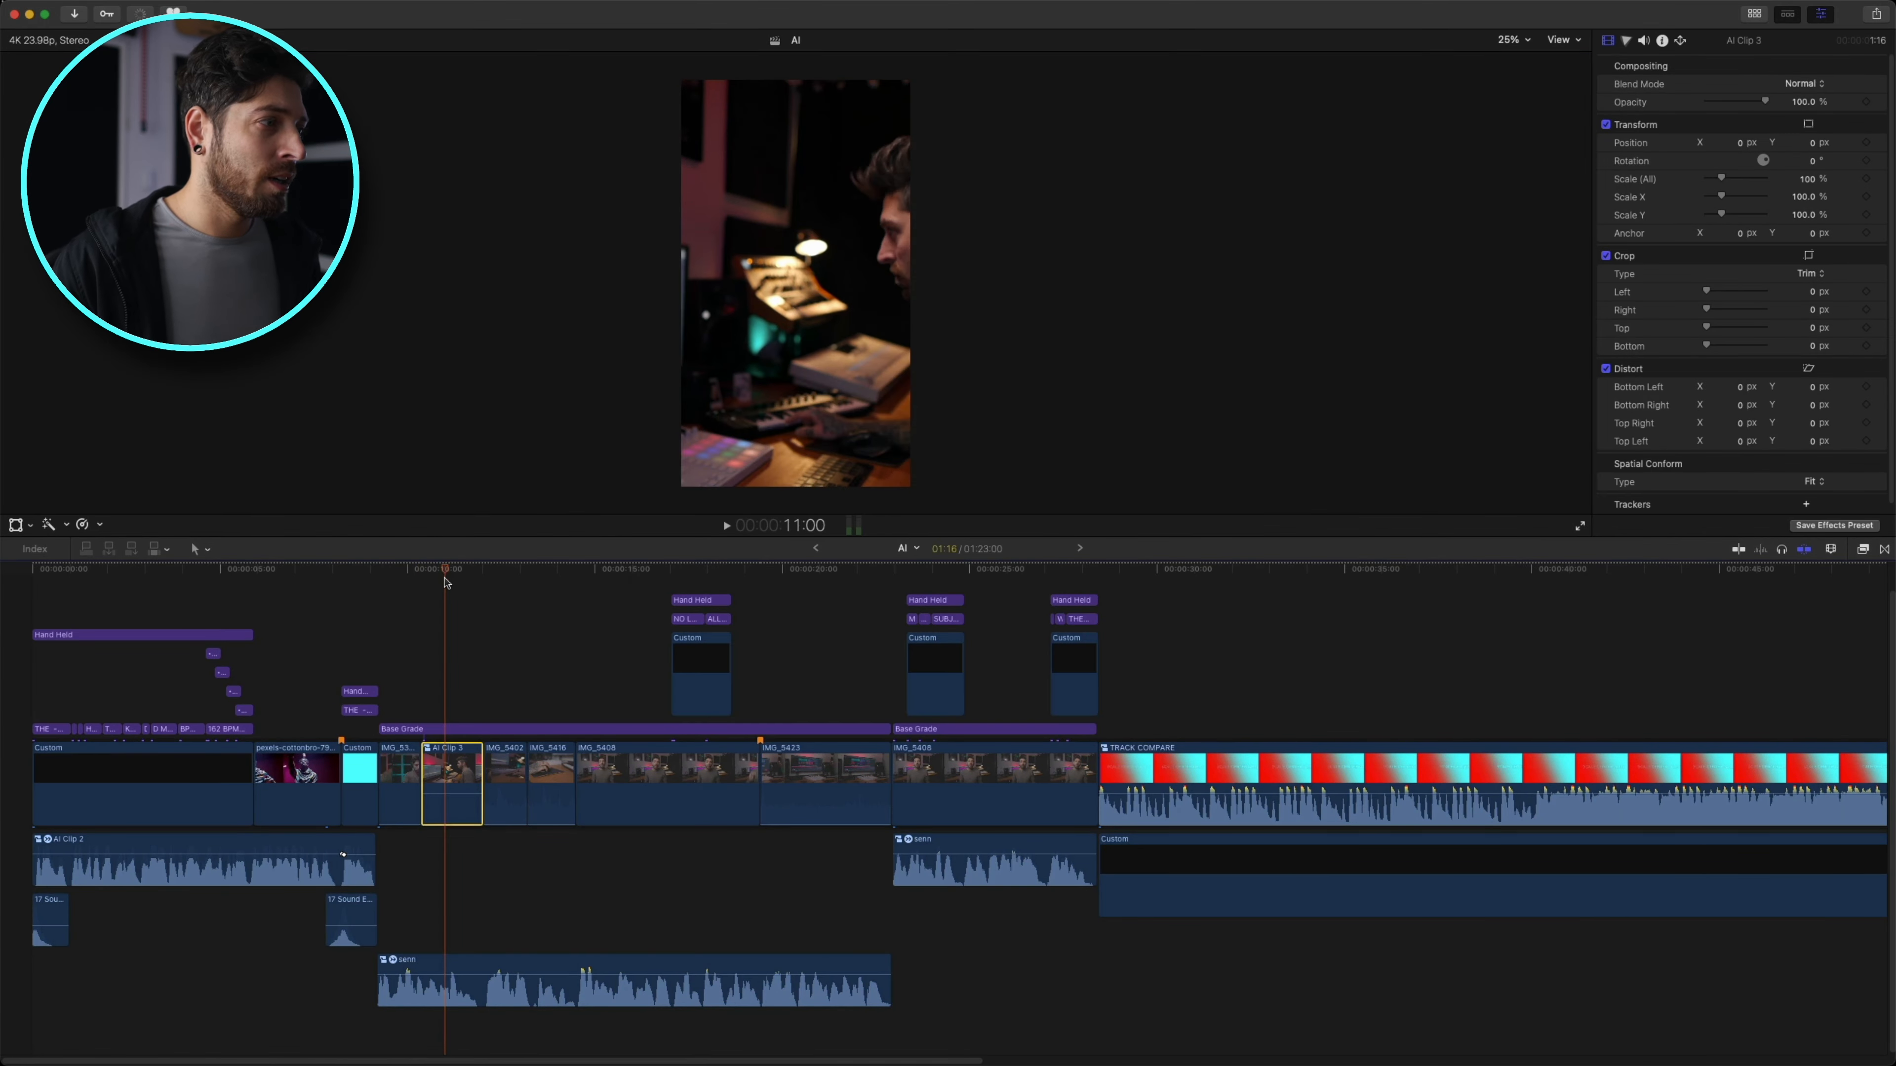
left_click(25, 525)
left_click_drag(893, 396, 804, 393)
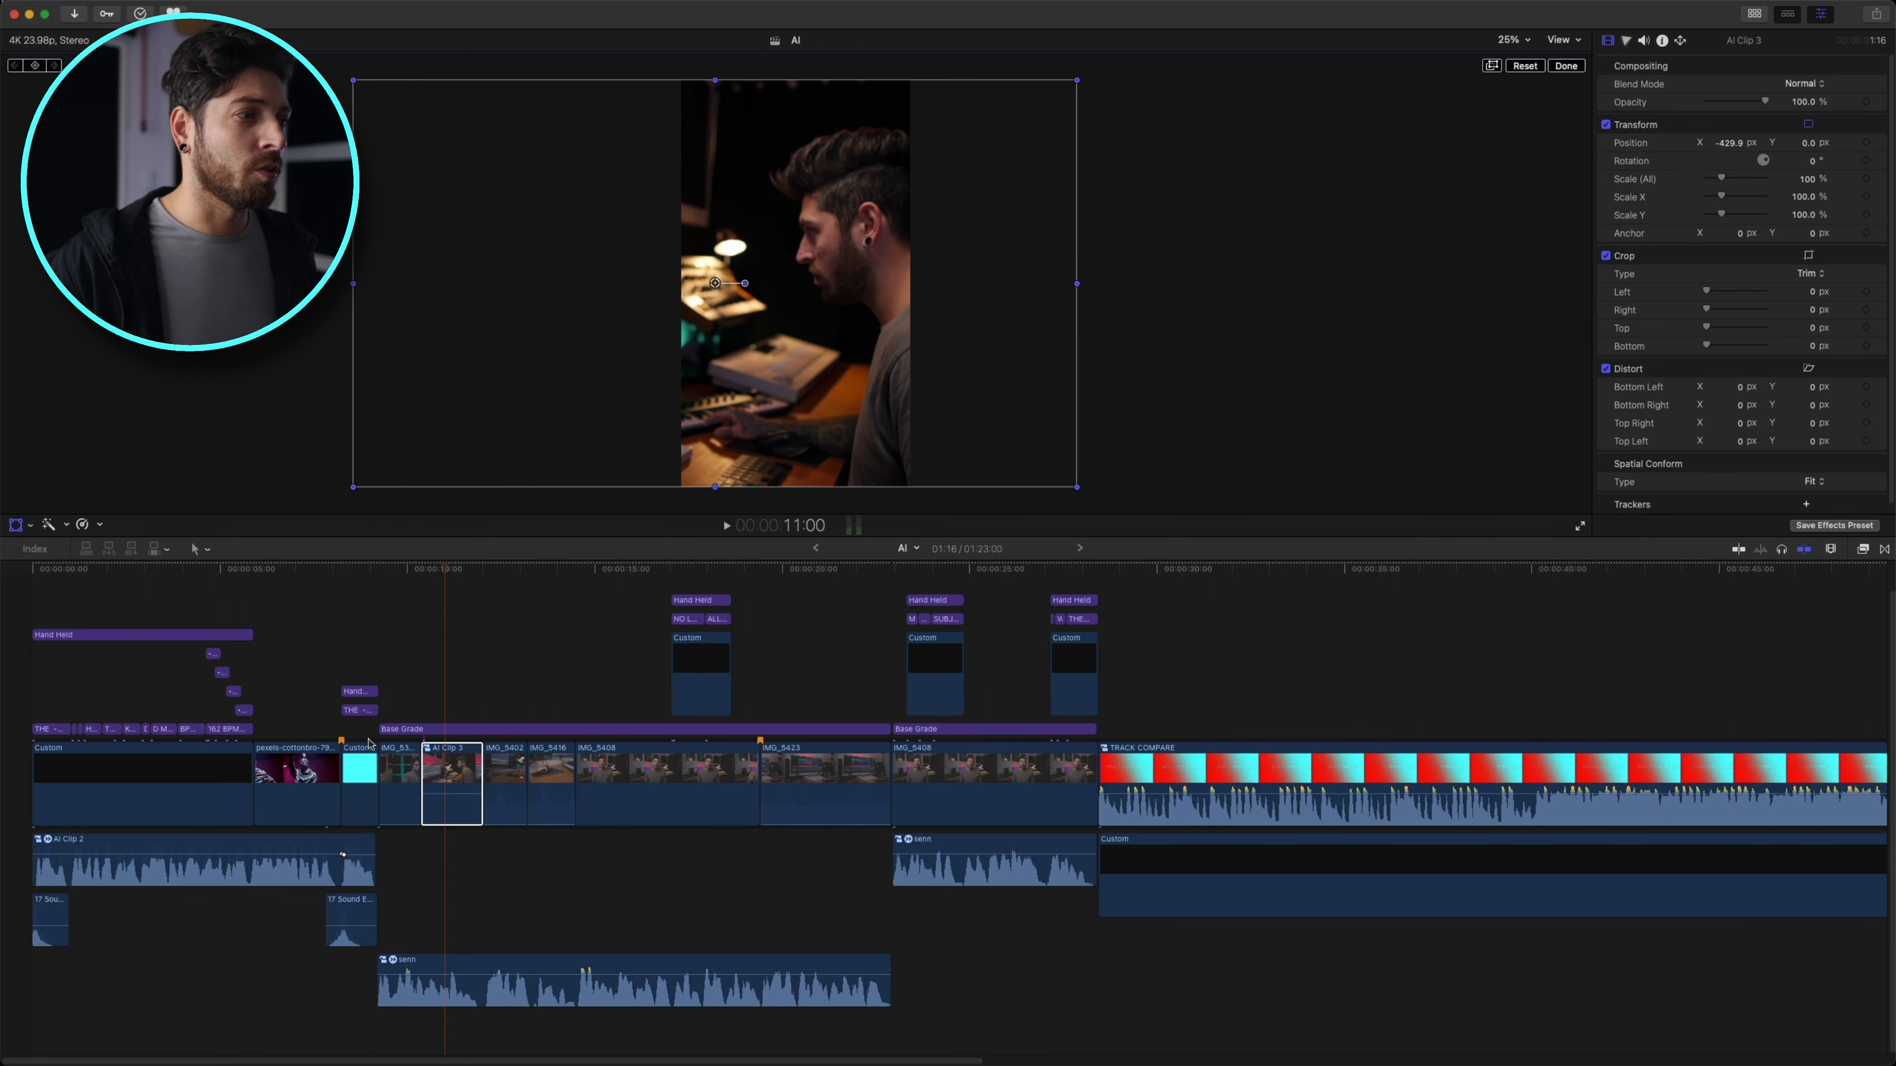
left_click(420, 728)
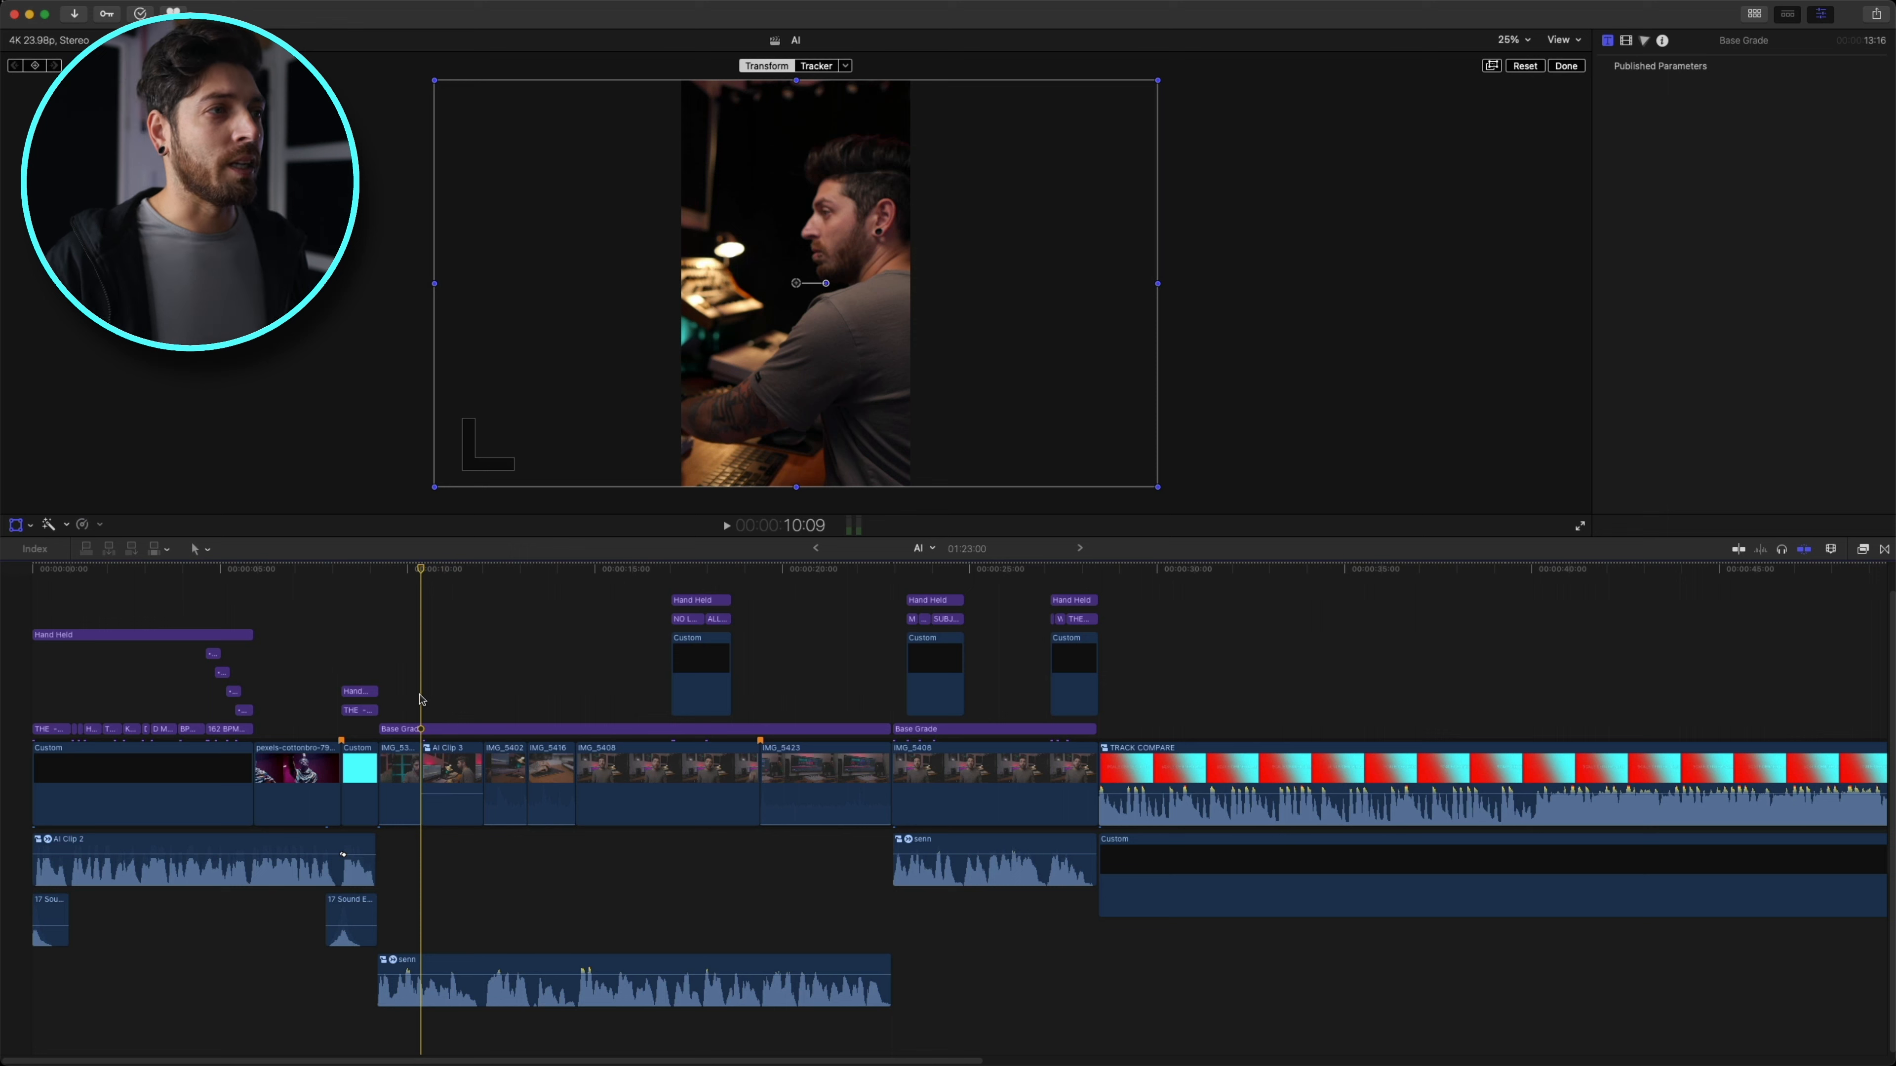
key("space")
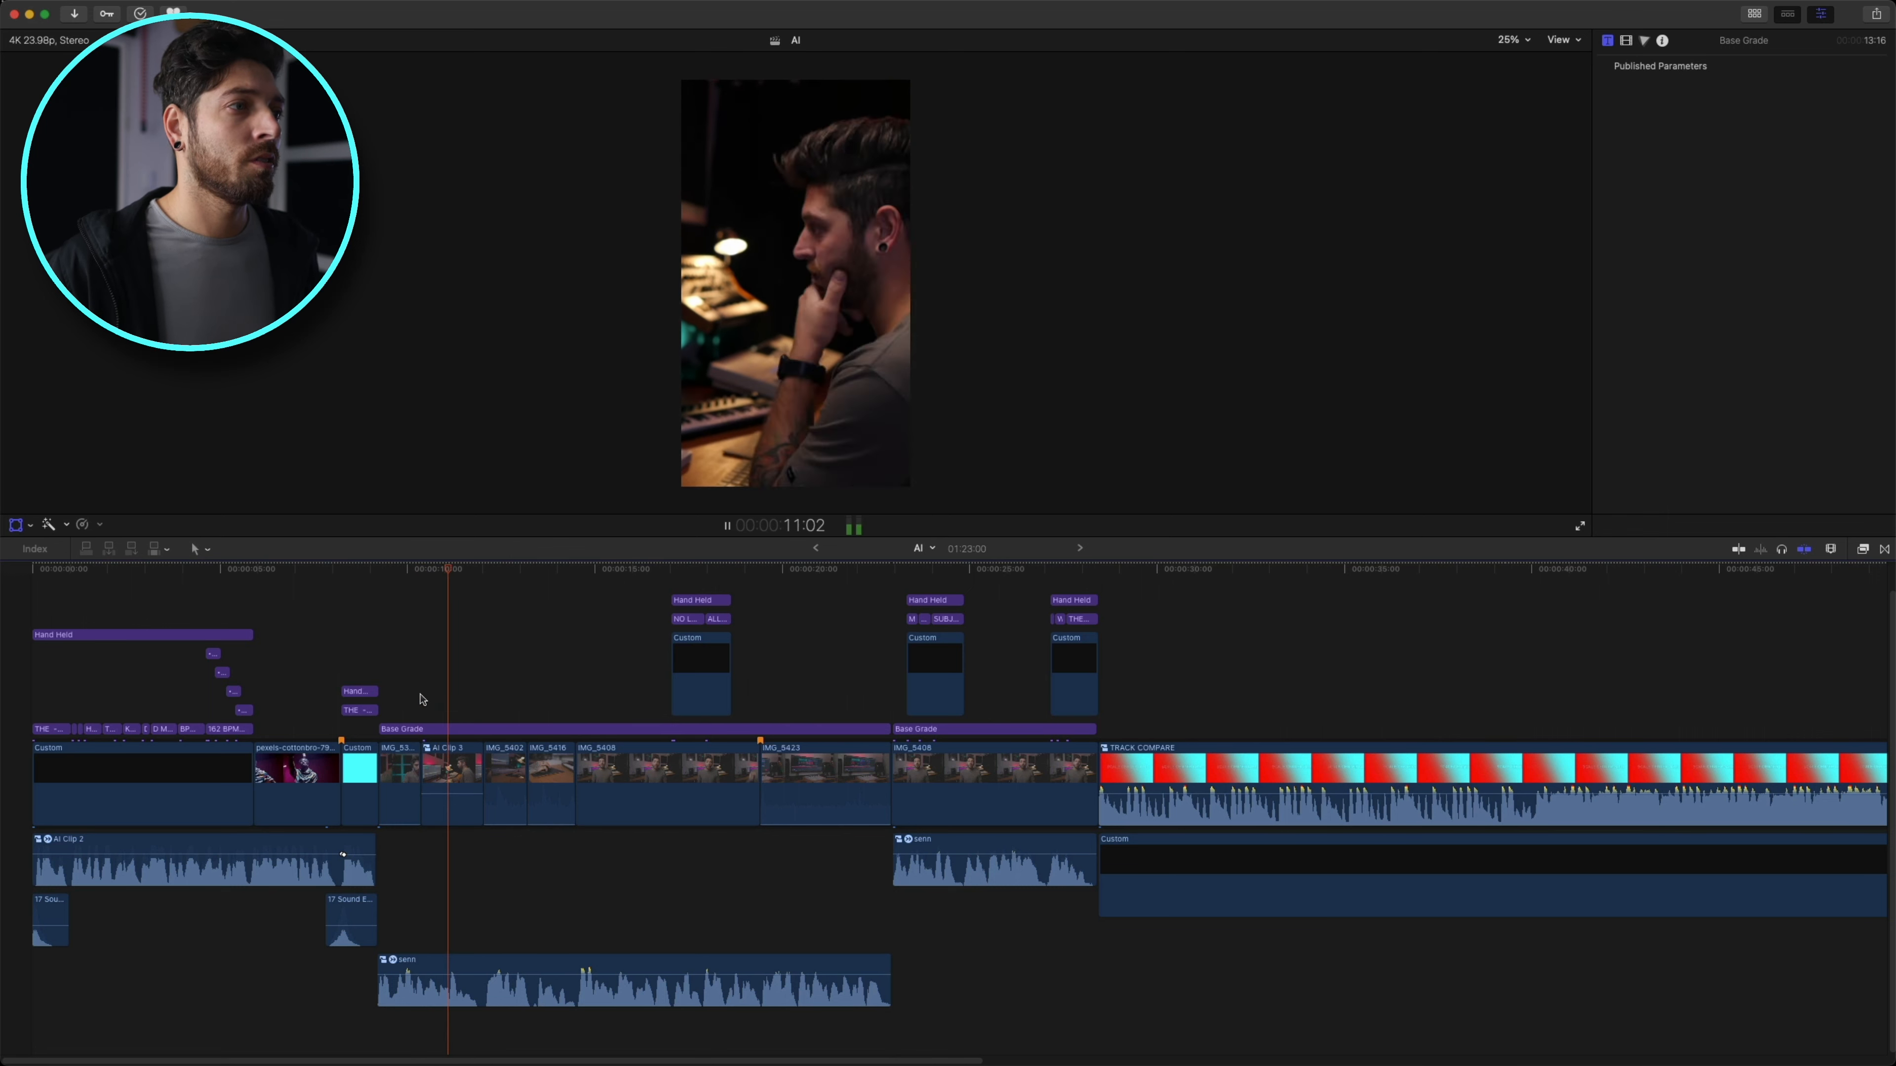
key("space")
- Shift the IMG_5416 clip horizontally to about X 169 px to frame the hand on the mouse
left_click(406, 571)
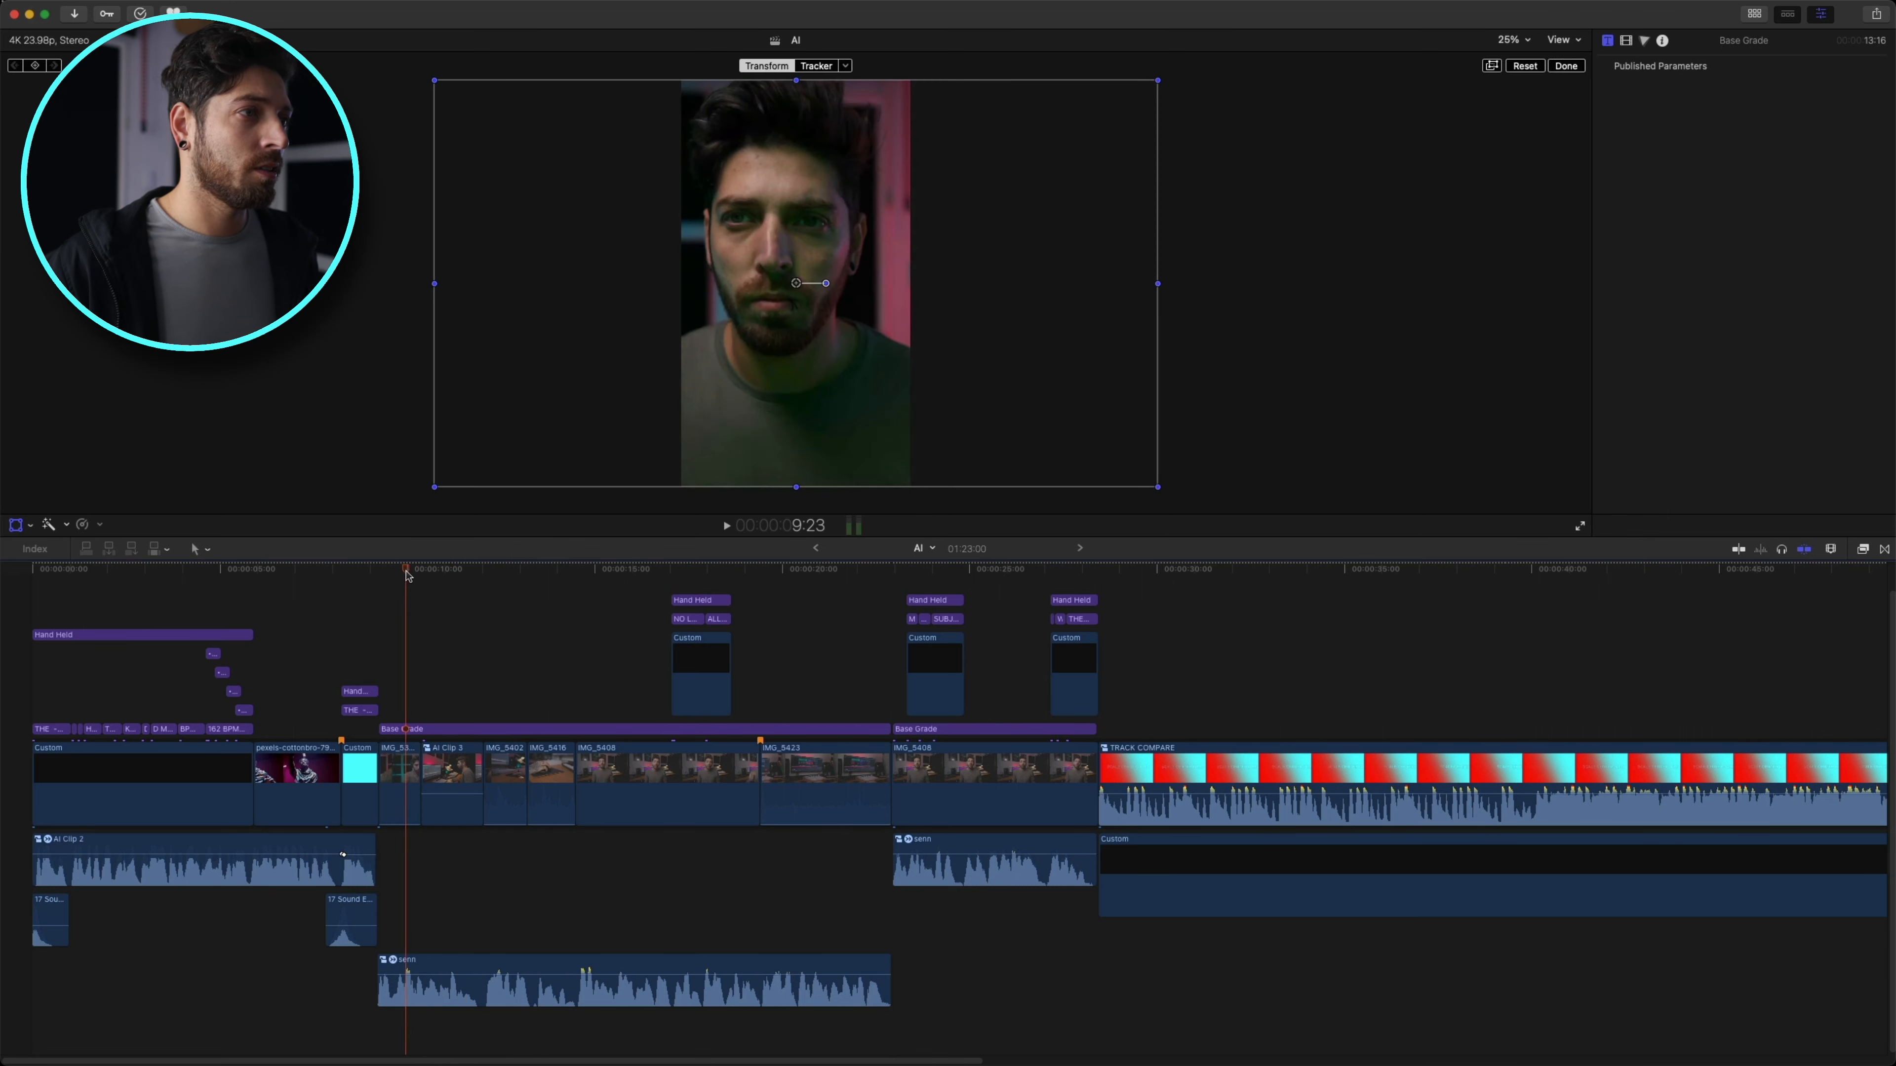
left_click_drag(410, 577, 535, 587)
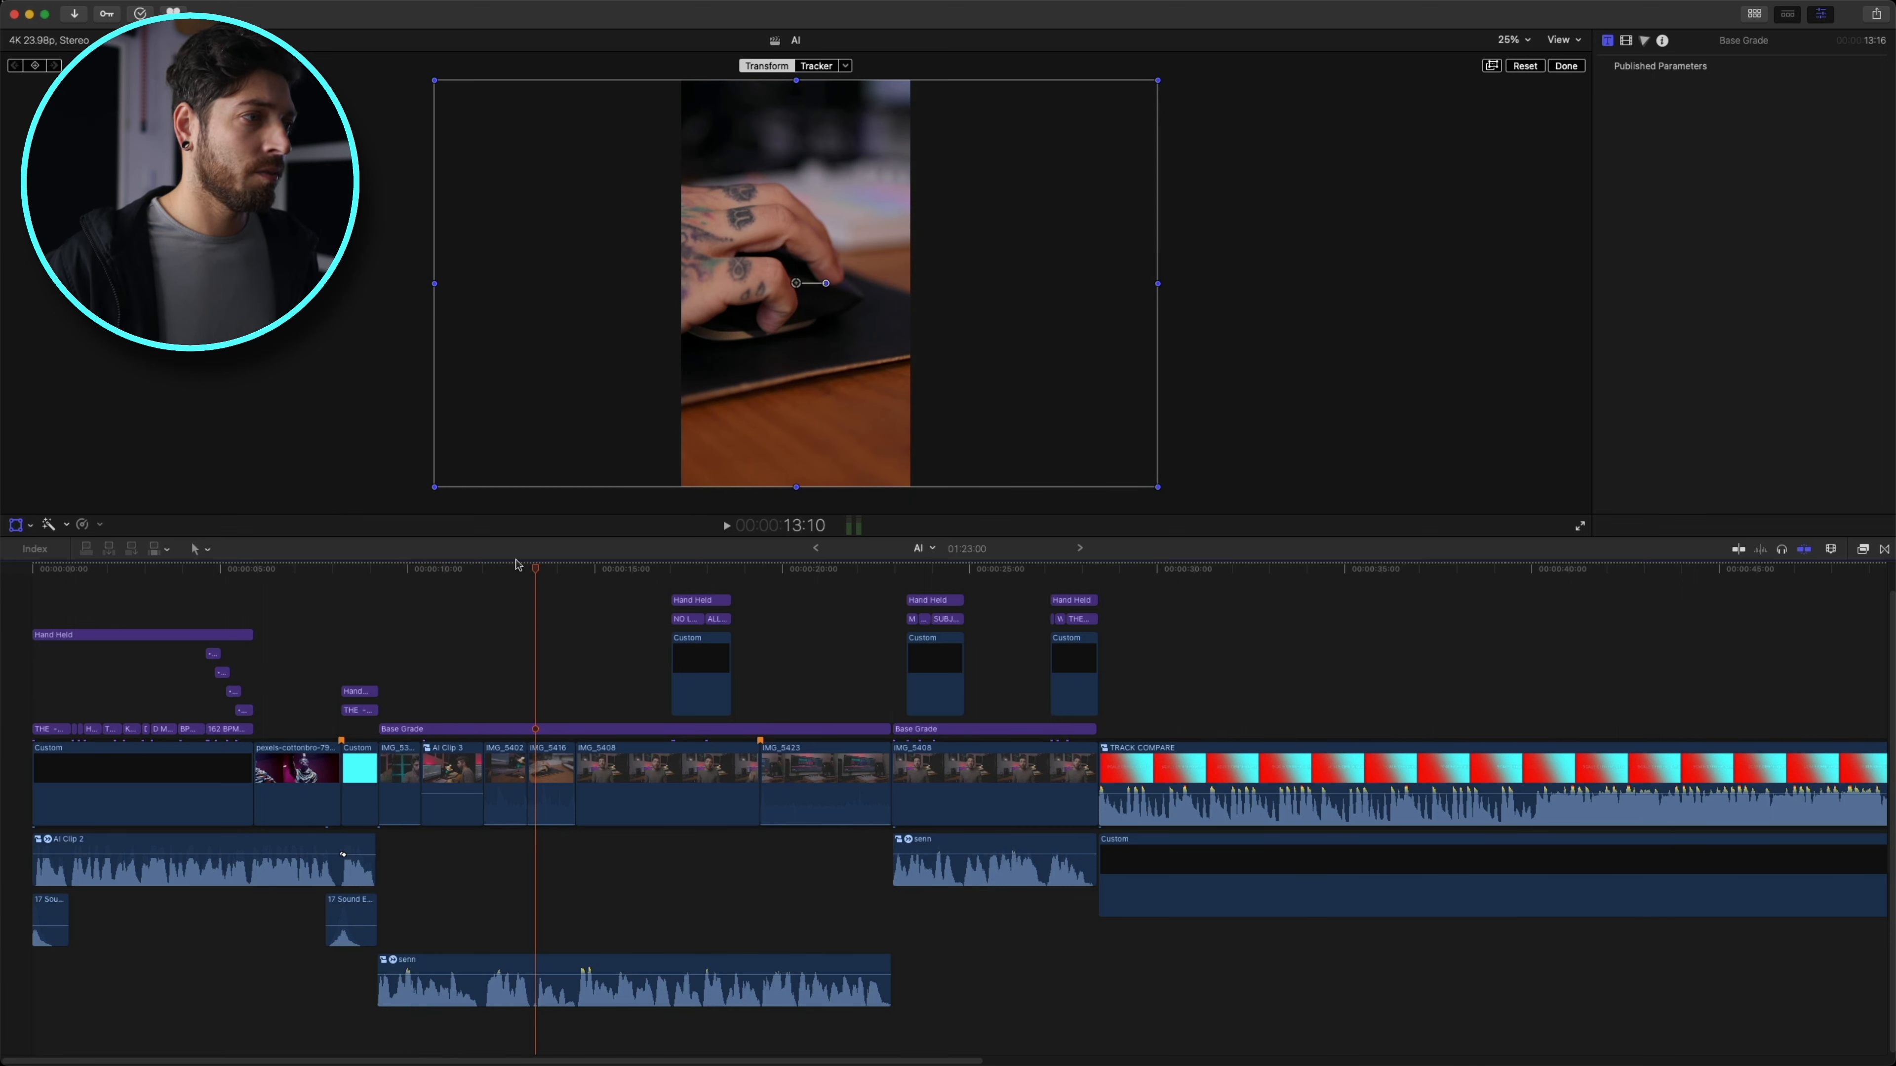
left_click(553, 777)
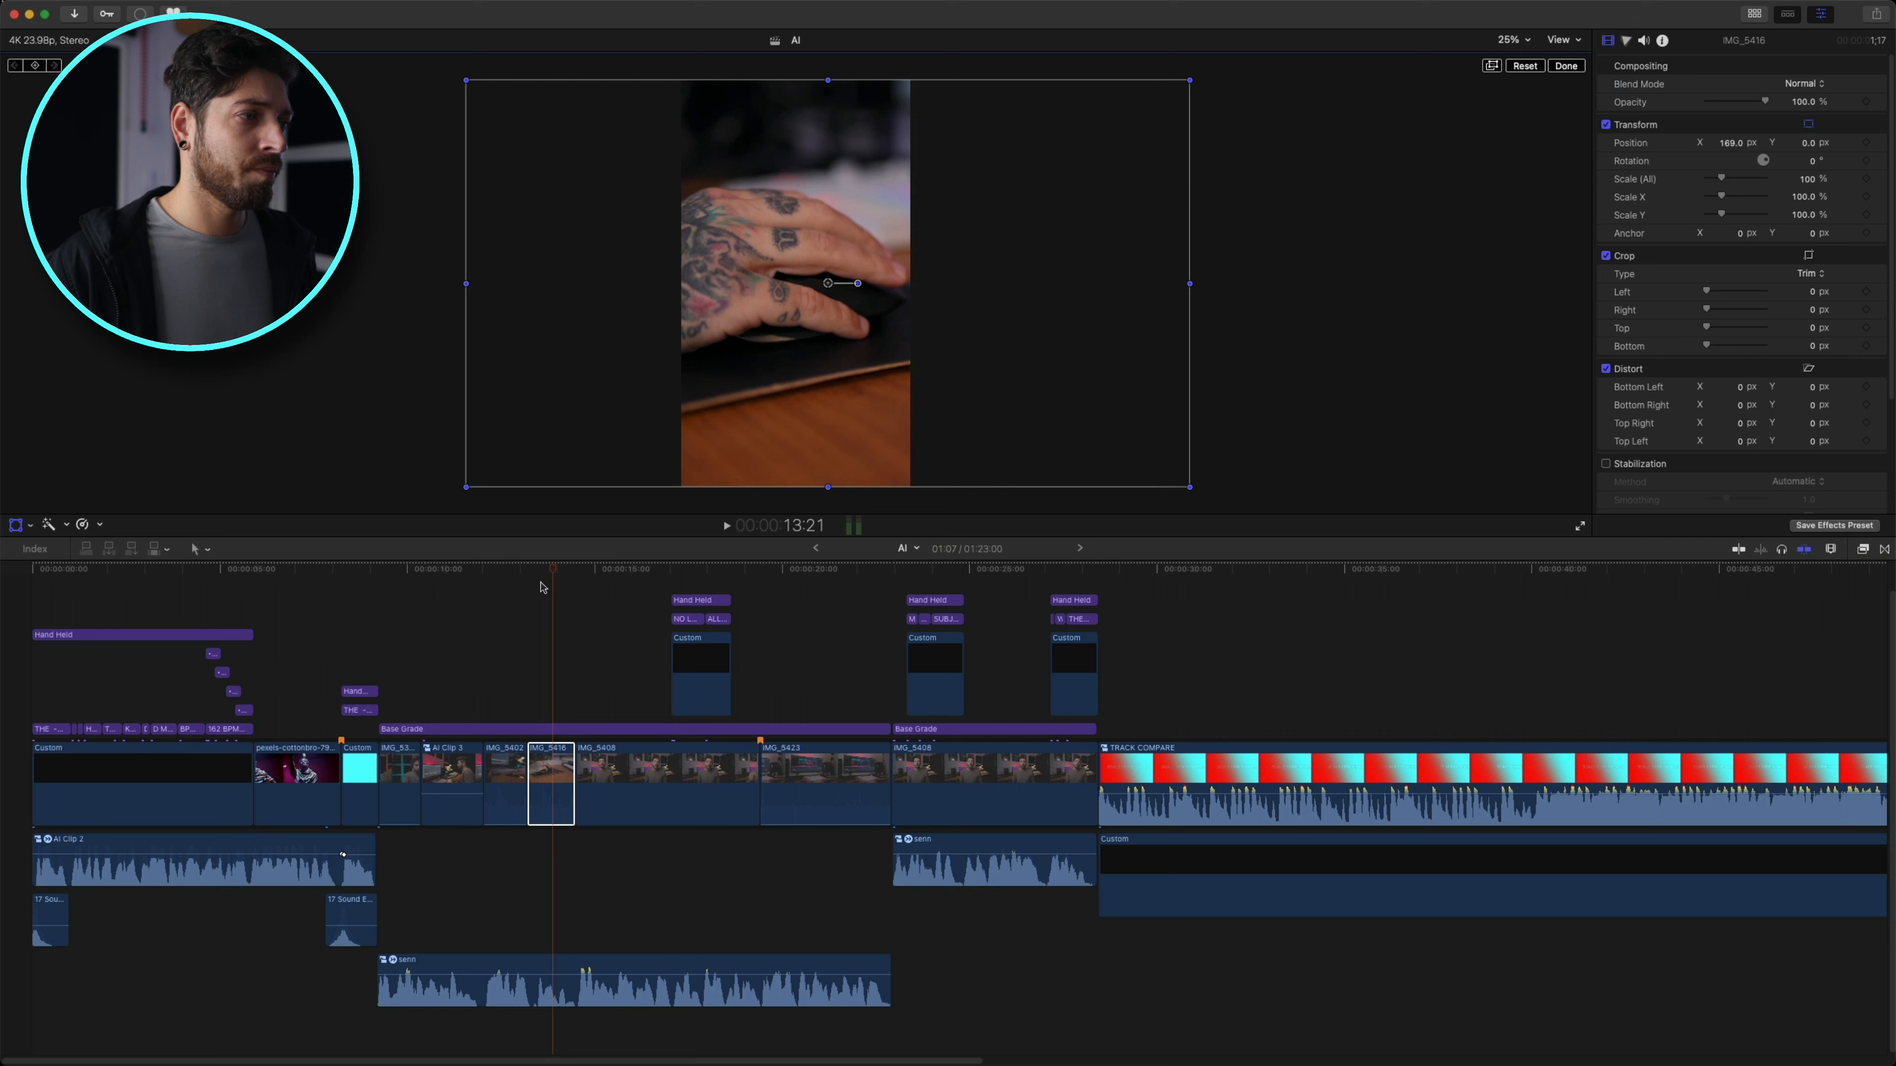
- Play back the section around the IMG_5402 and IMG_5416 clips to check their framing
left_click(524, 570)
left_click(512, 570)
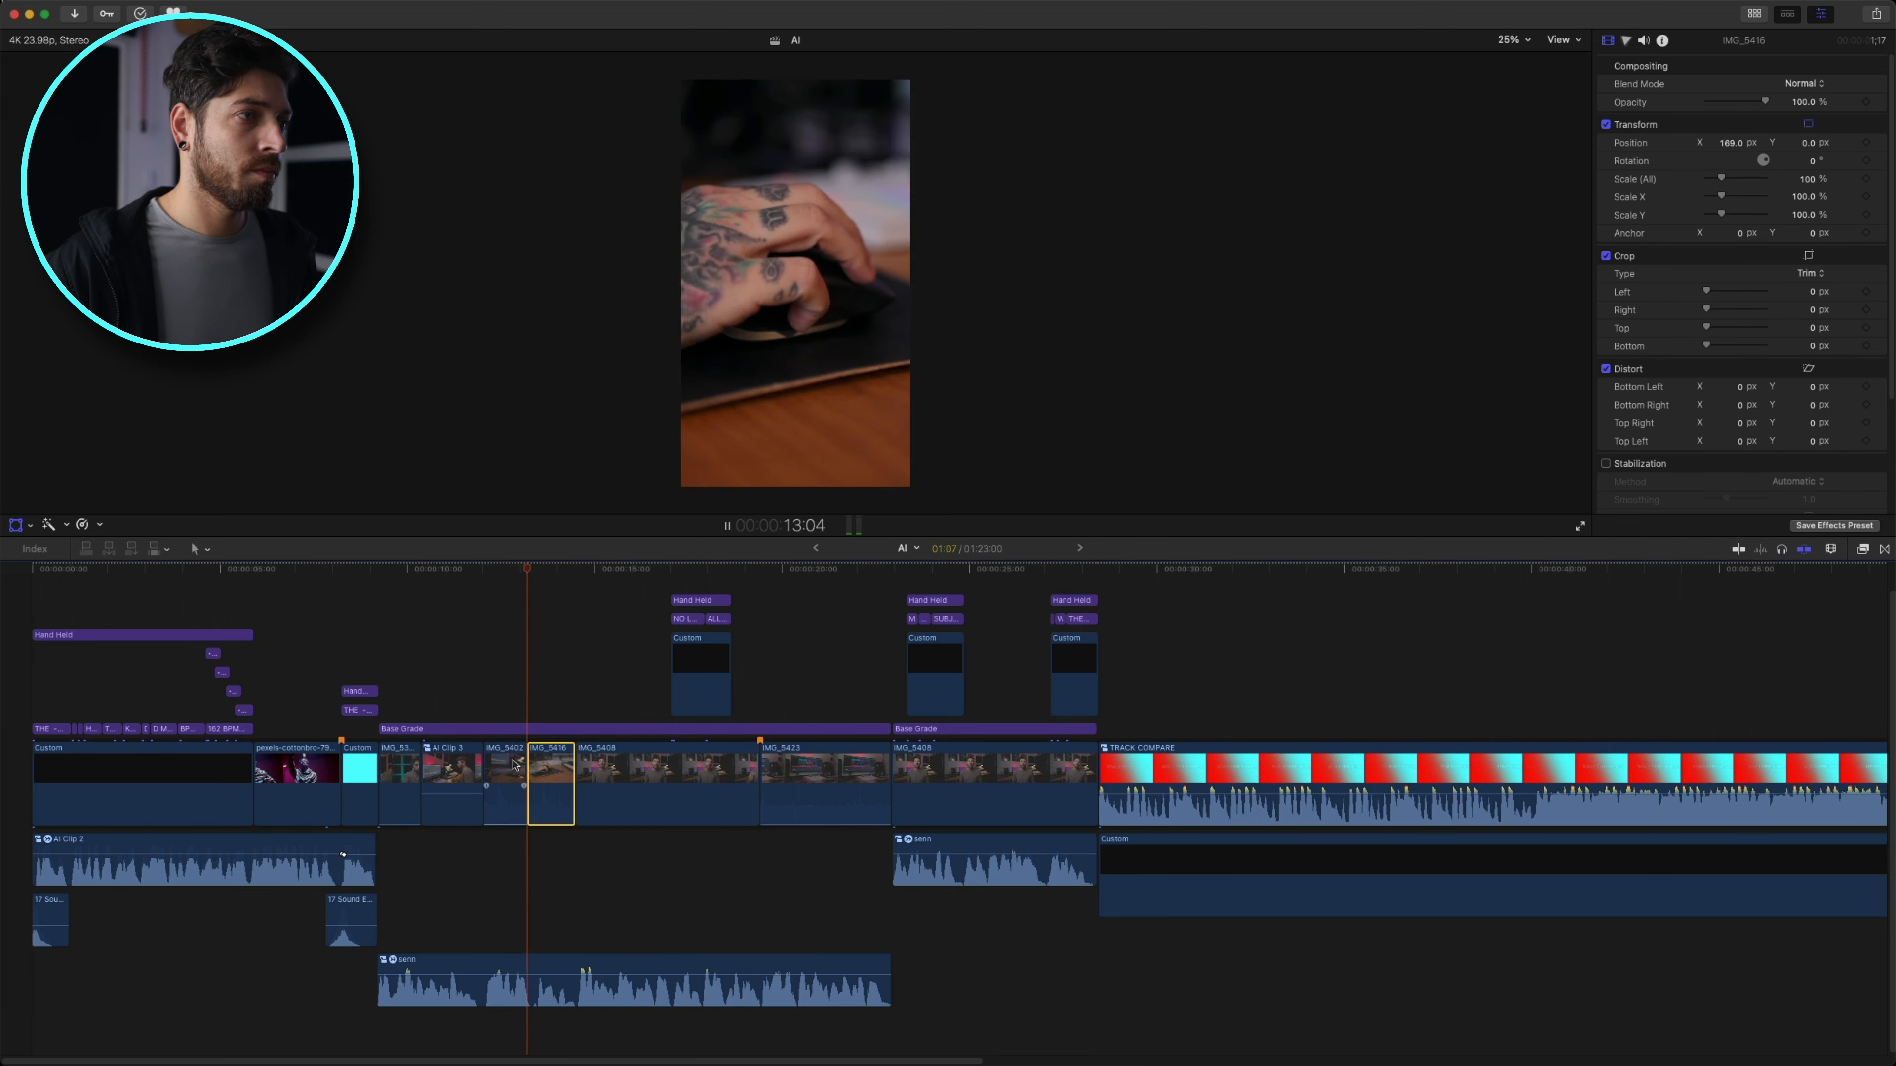
key("space")
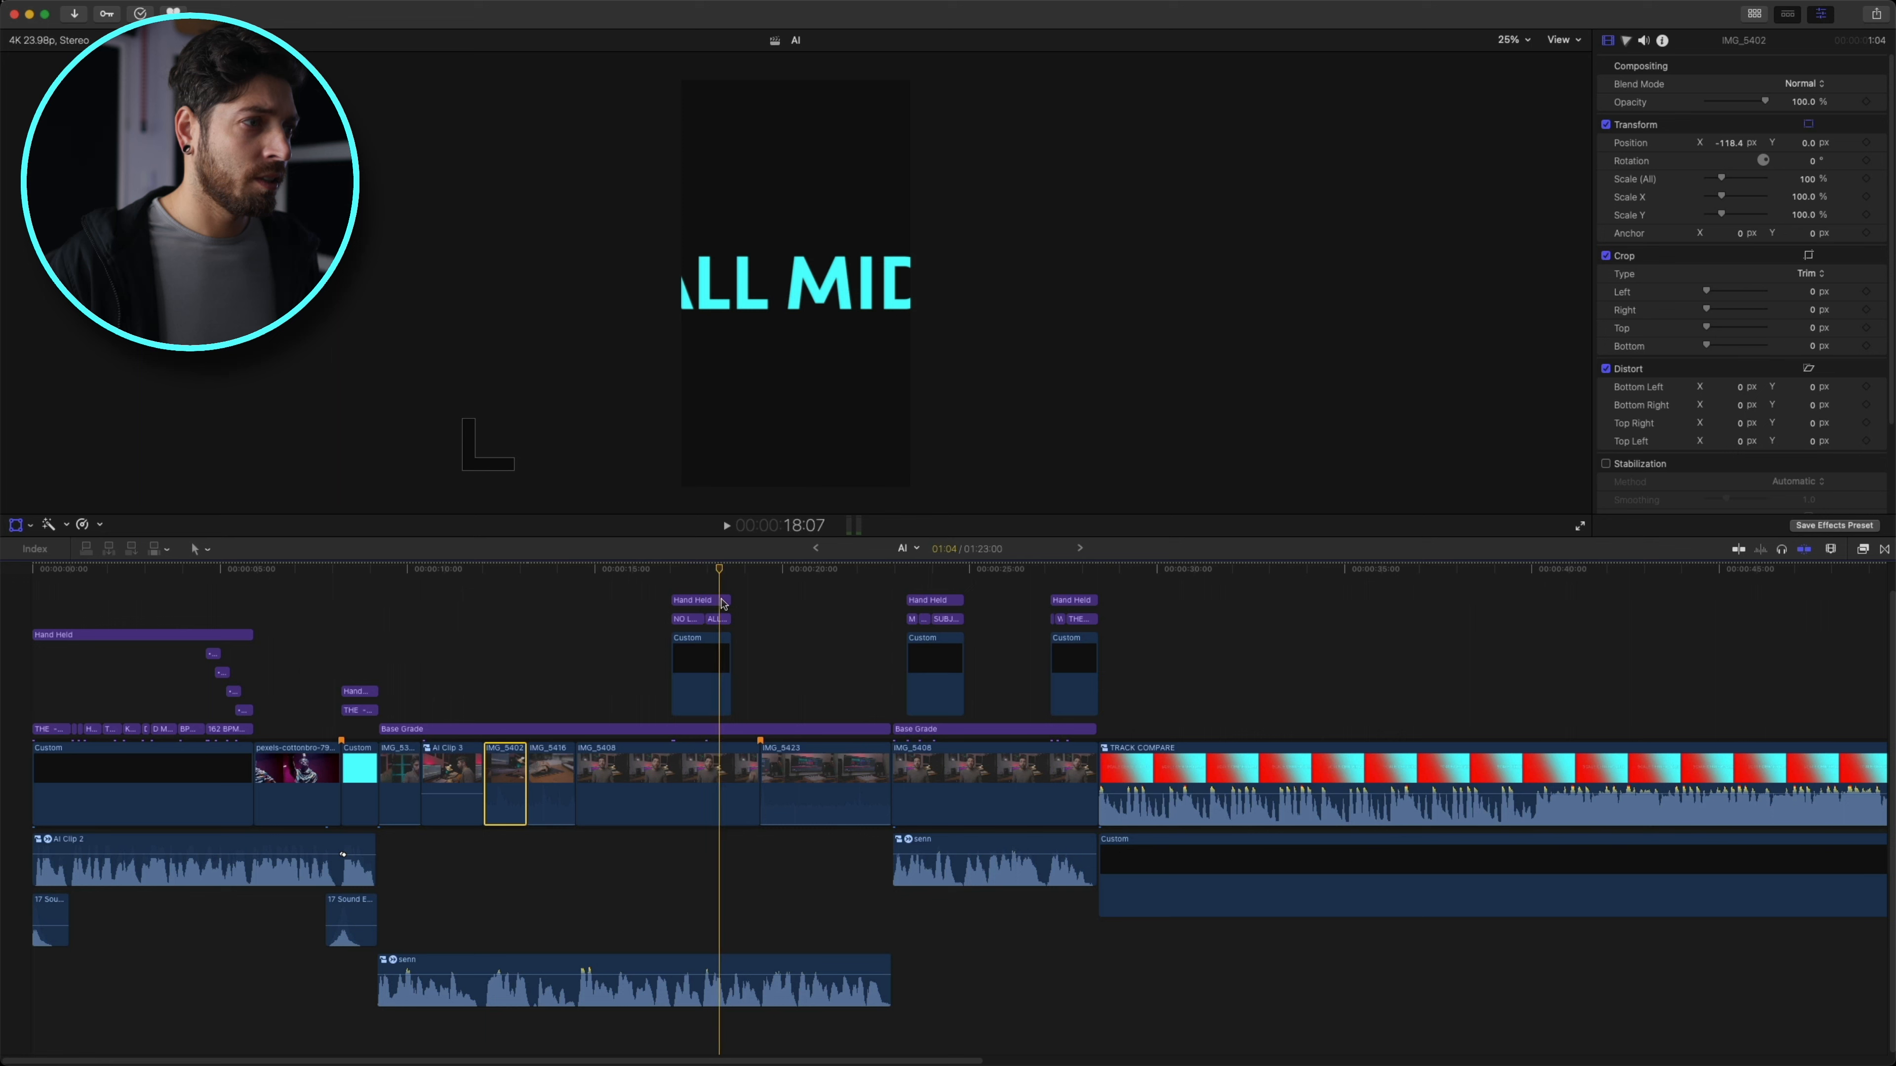
- Set the text size of the NO LOOPS and ALL MIDI titles to 133
left_click(701, 618)
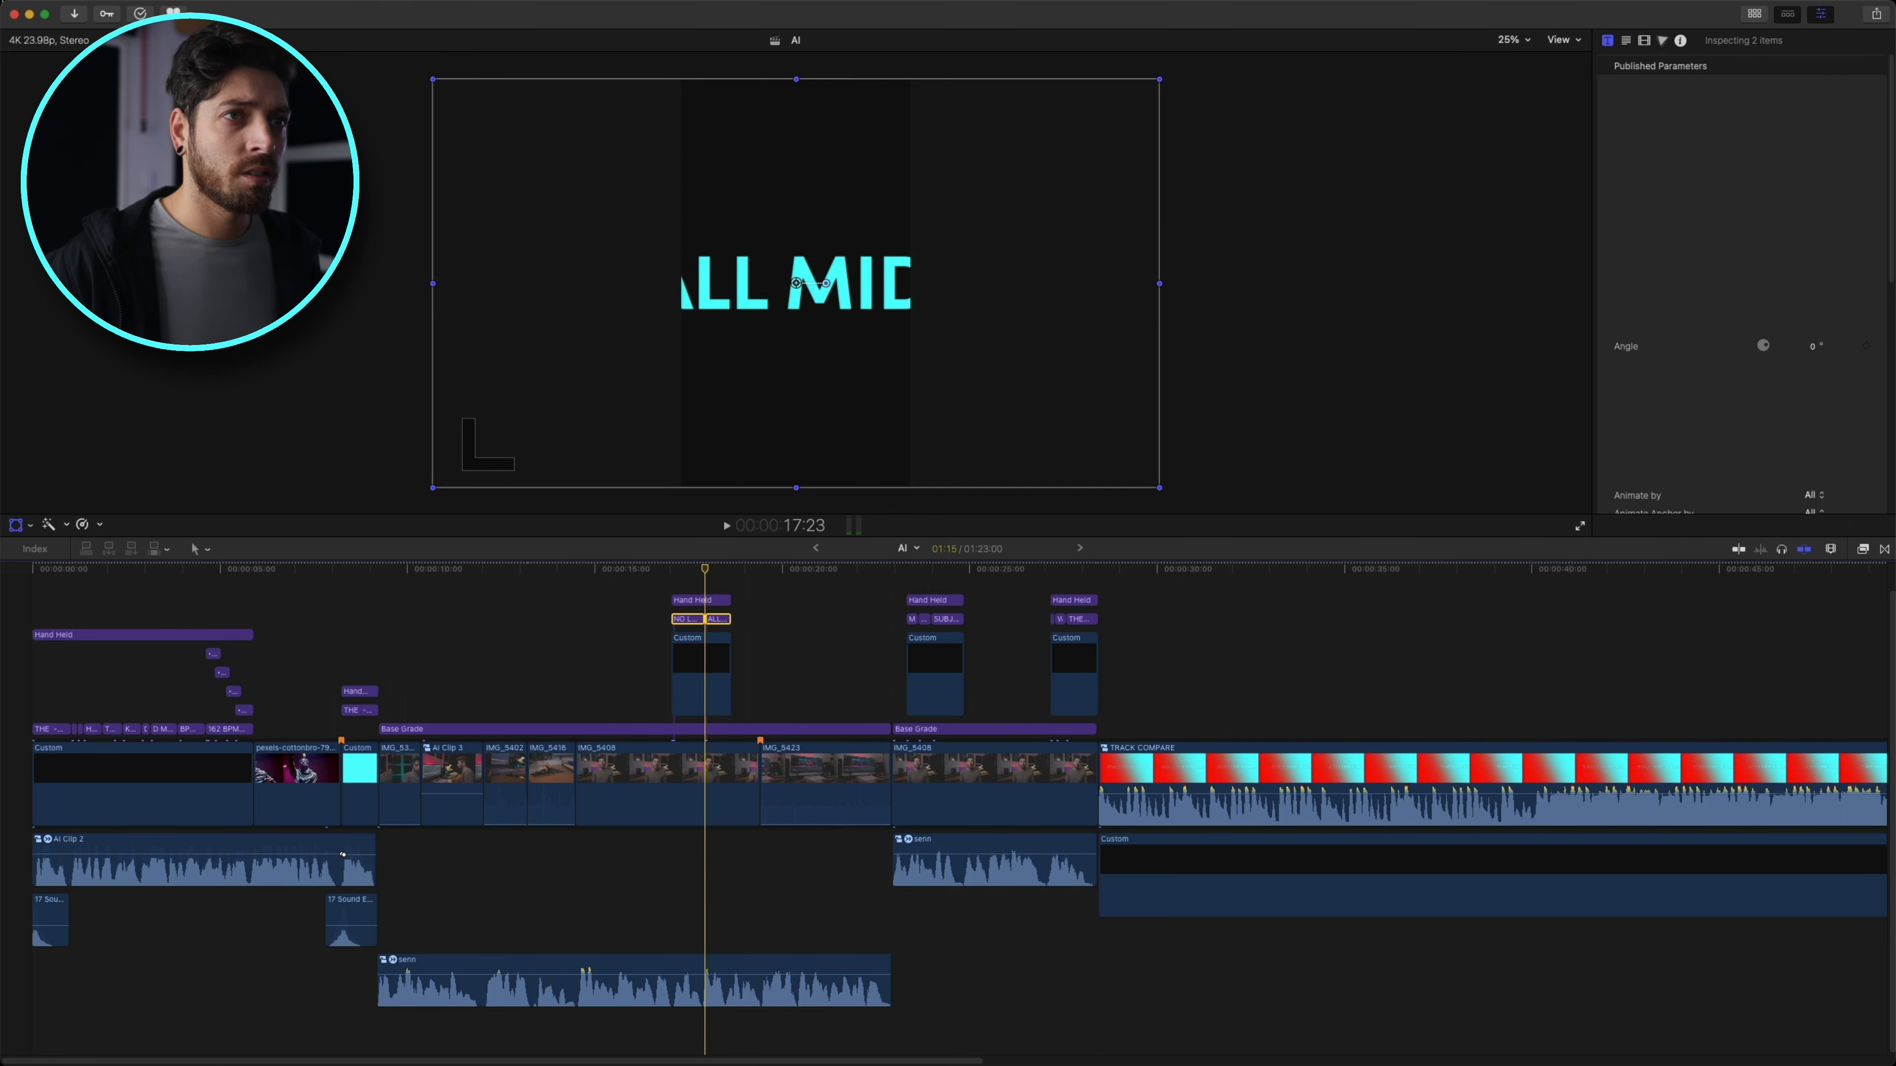
left_click(1626, 43)
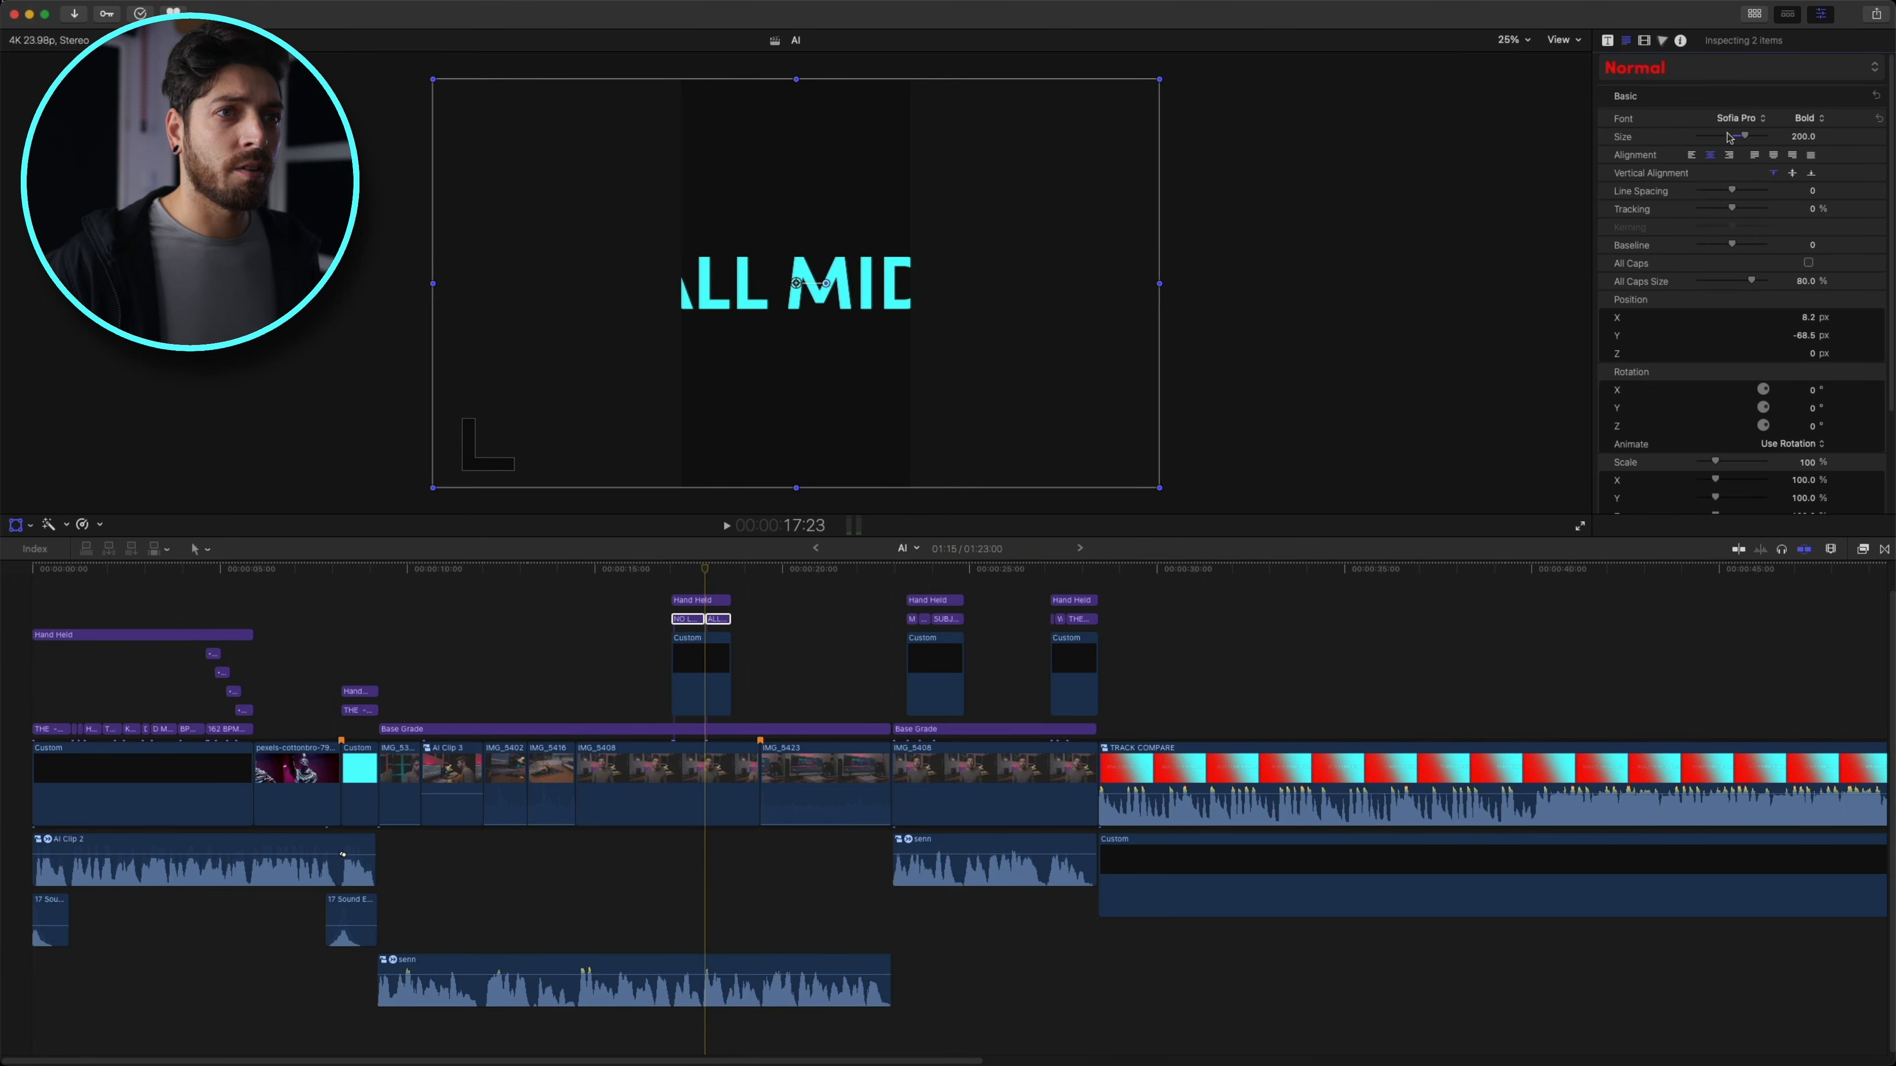
left_click_drag(1736, 141, 1725, 141)
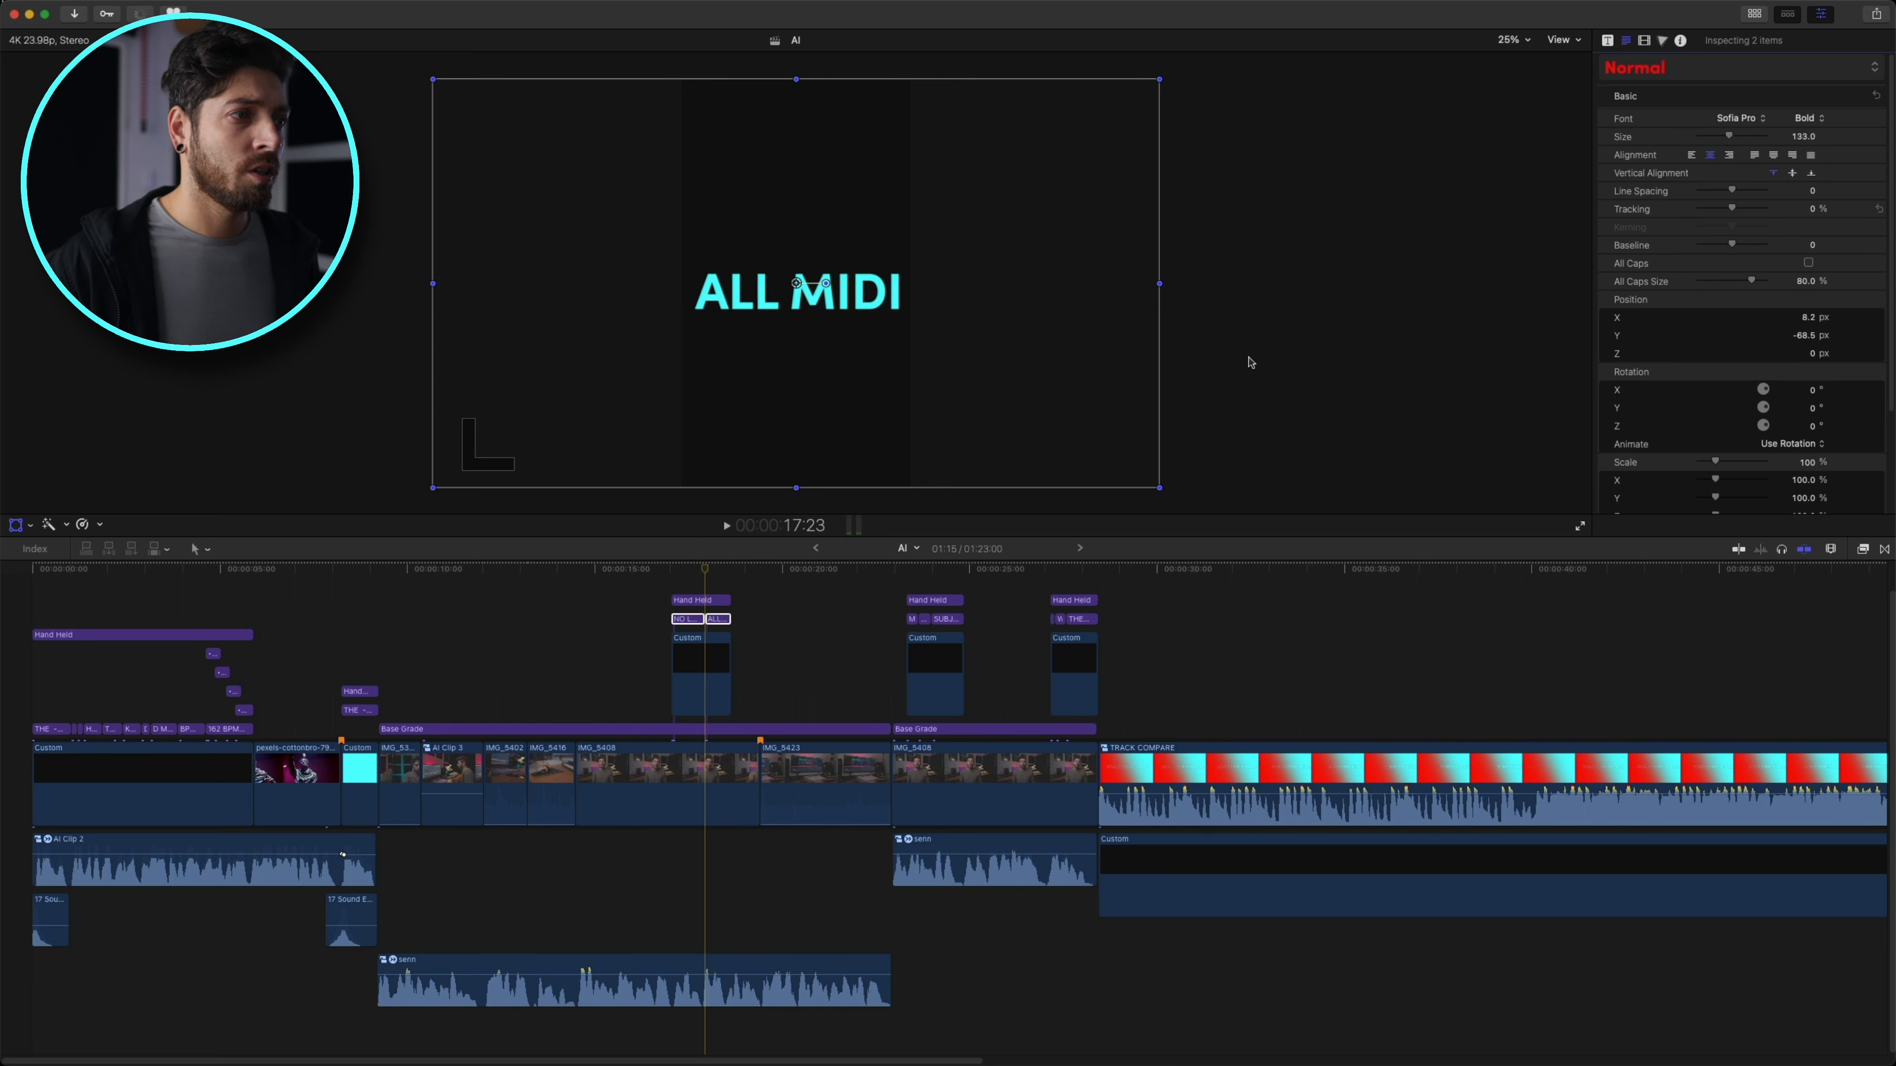
- Set the NO LOOPS title's size to 111 so it fits the vertical frame, and play on to the MUSIC titles
left_click(685, 568)
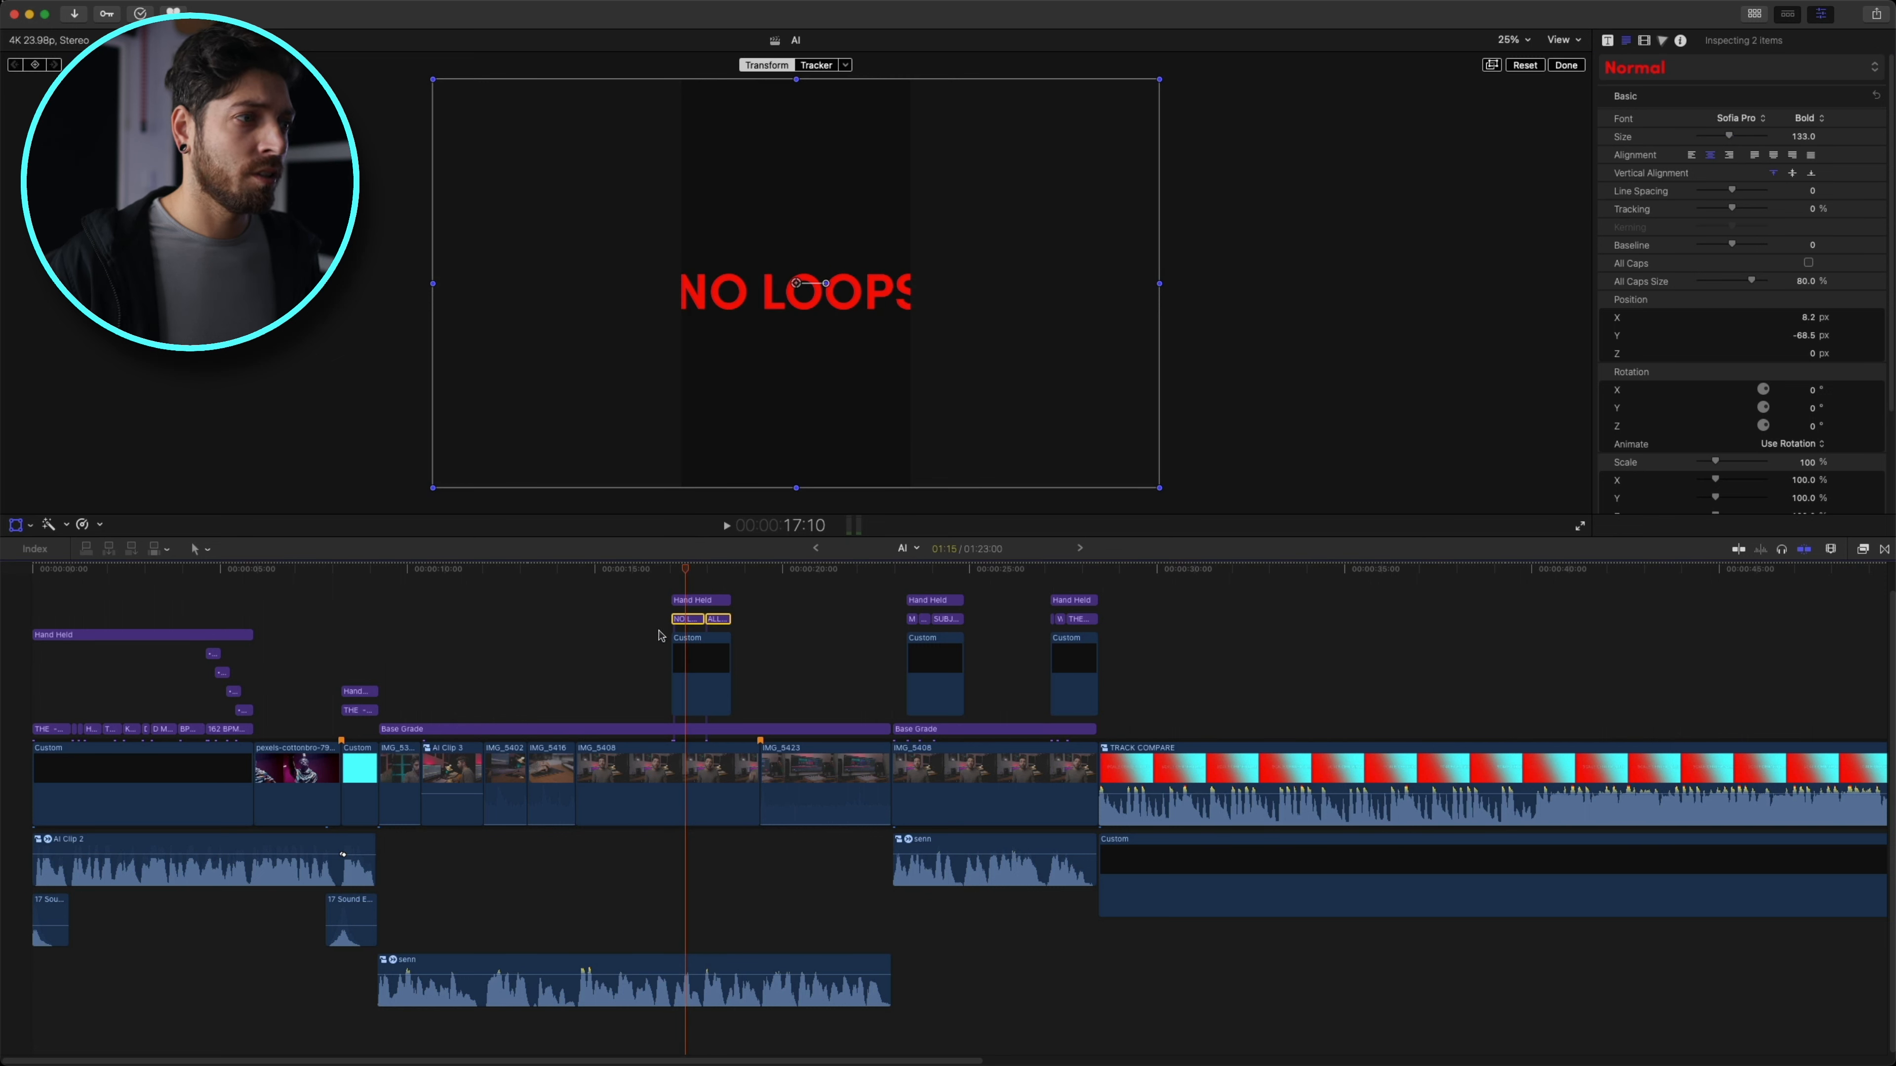
left_click(686, 618)
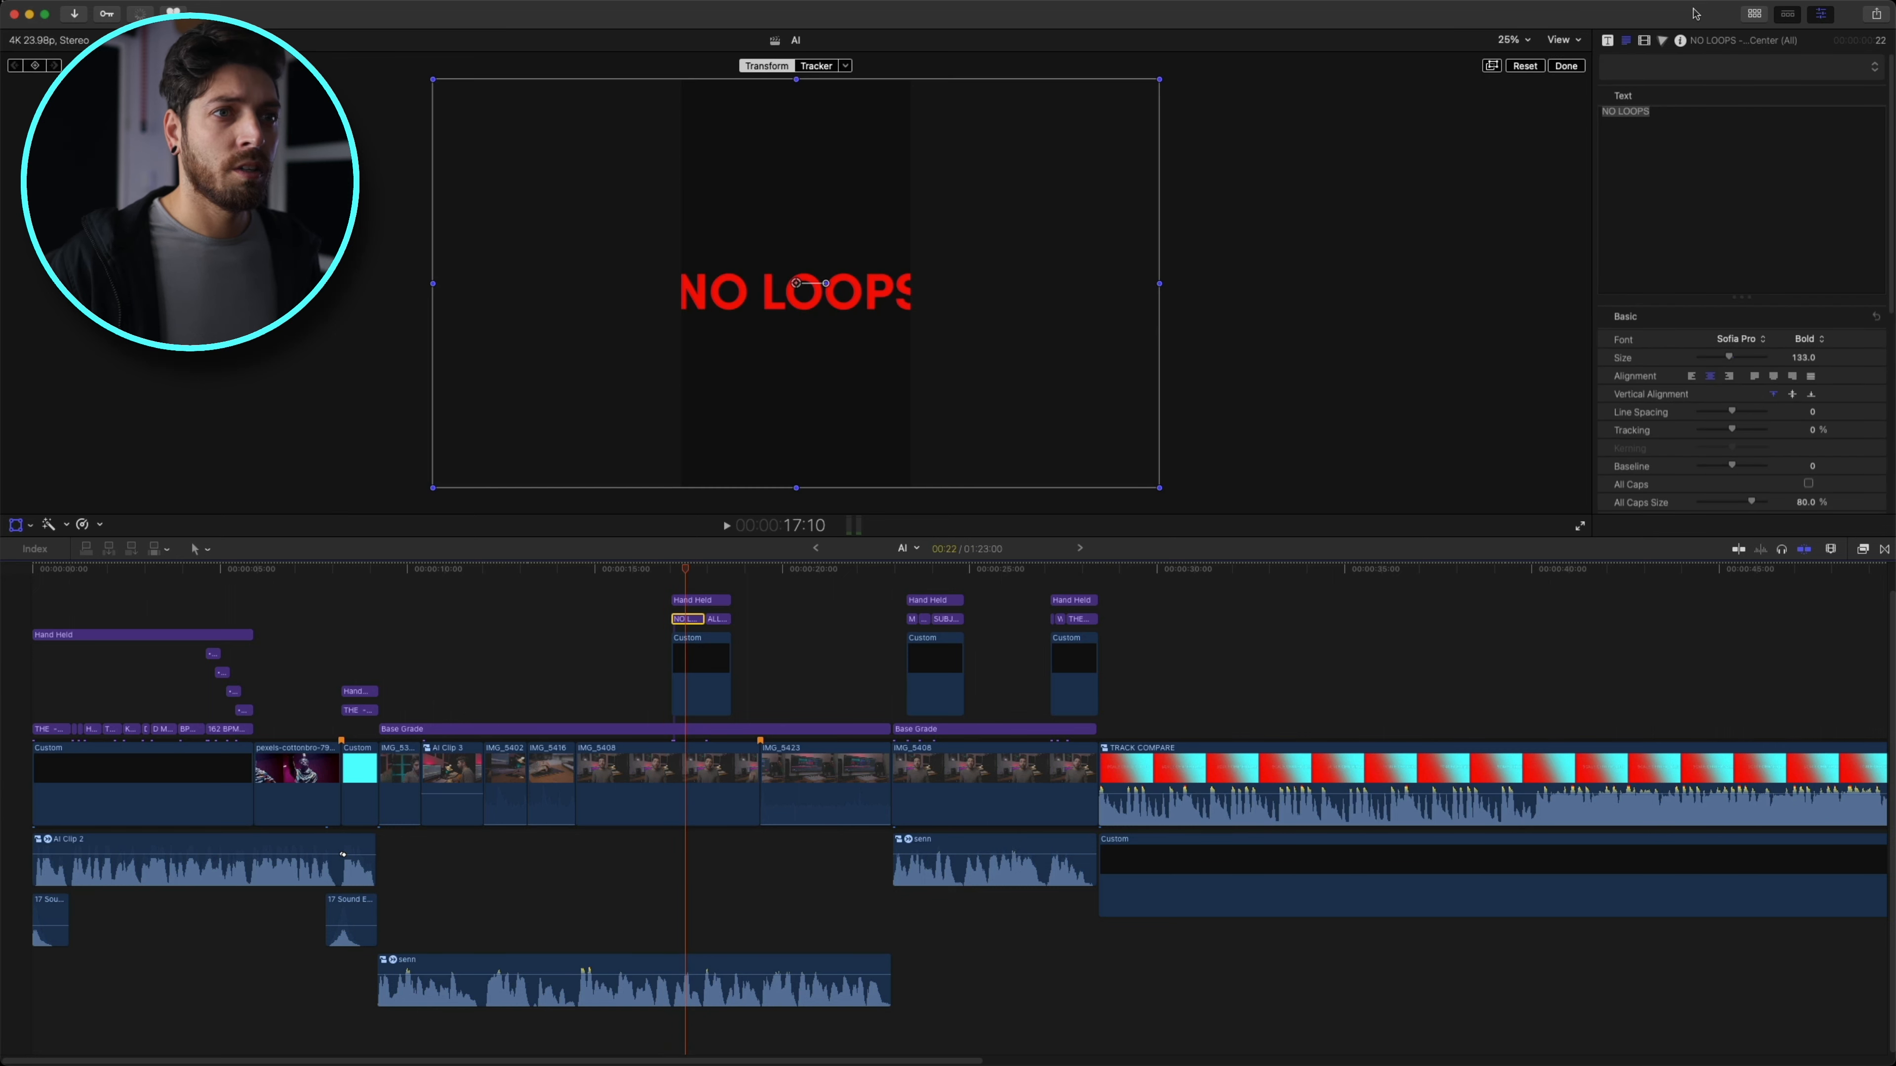
left_click_drag(1731, 361, 1724, 362)
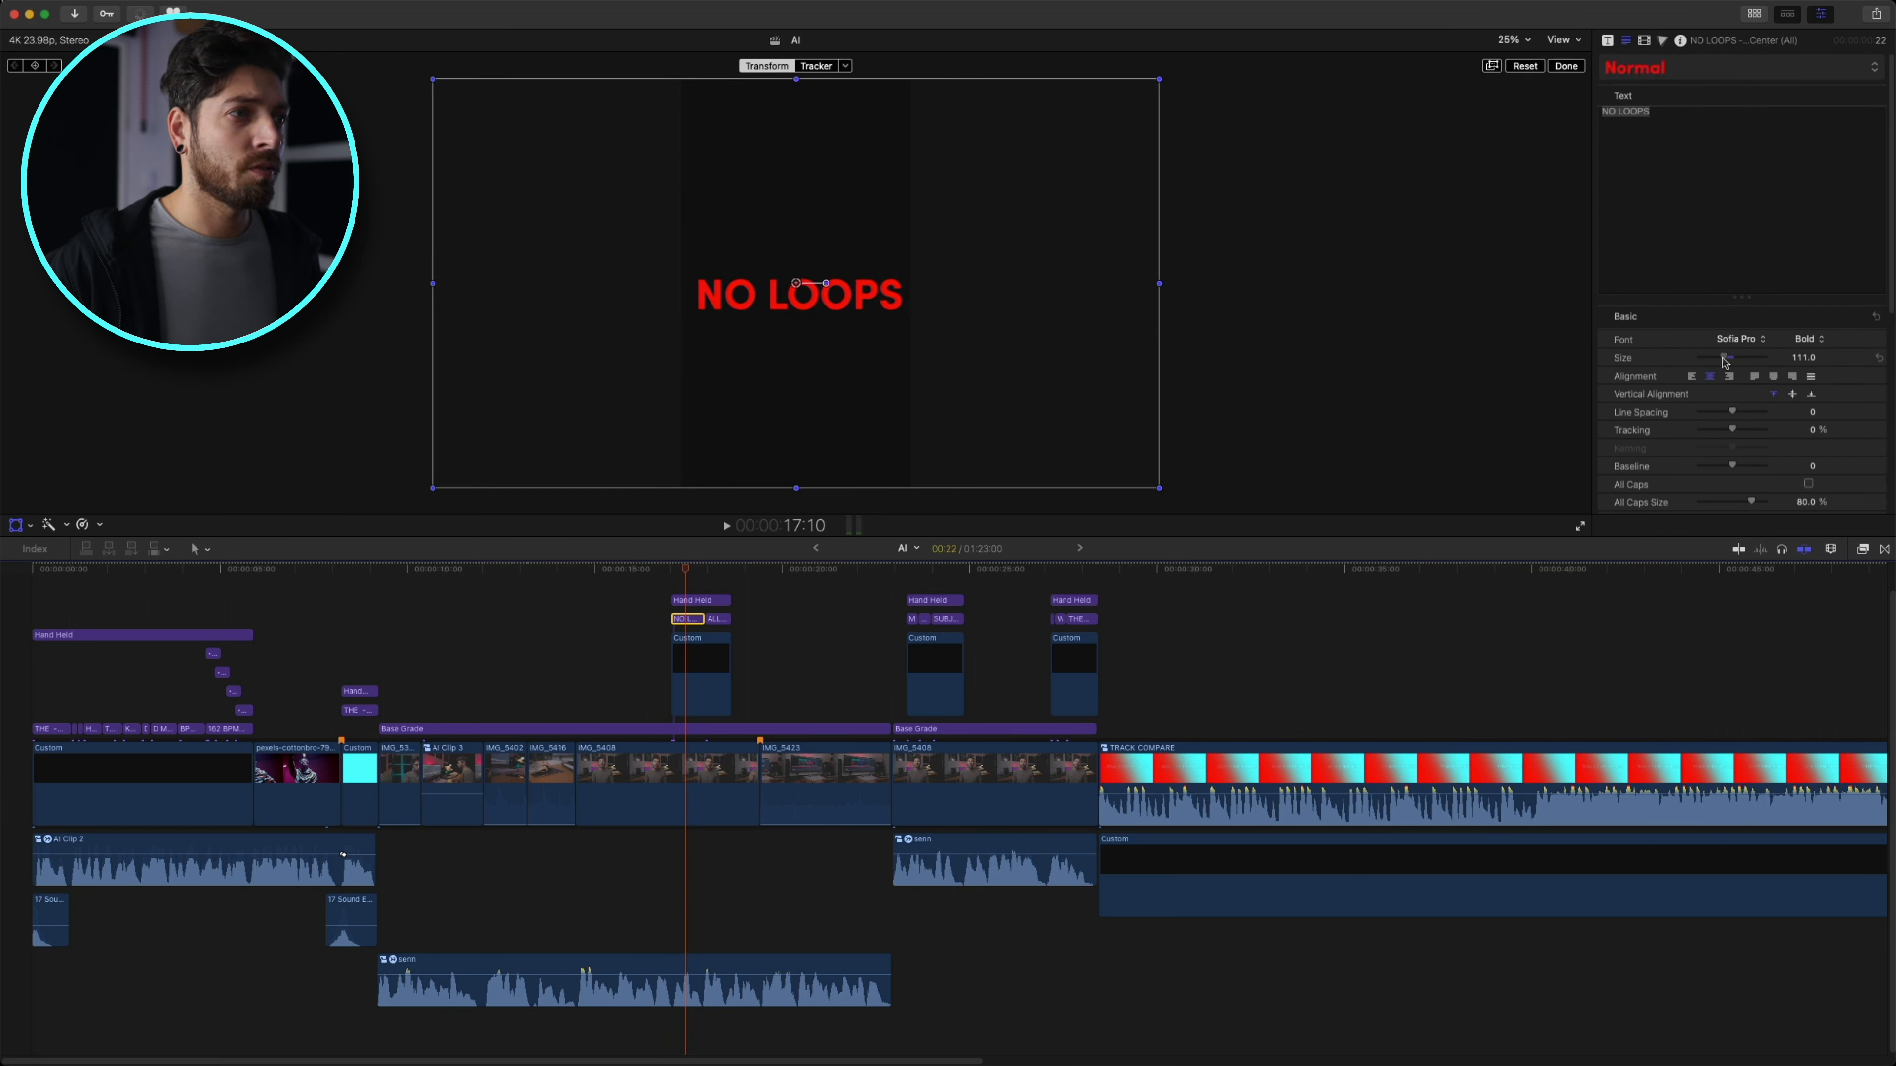
left_click(670, 600)
key("space")
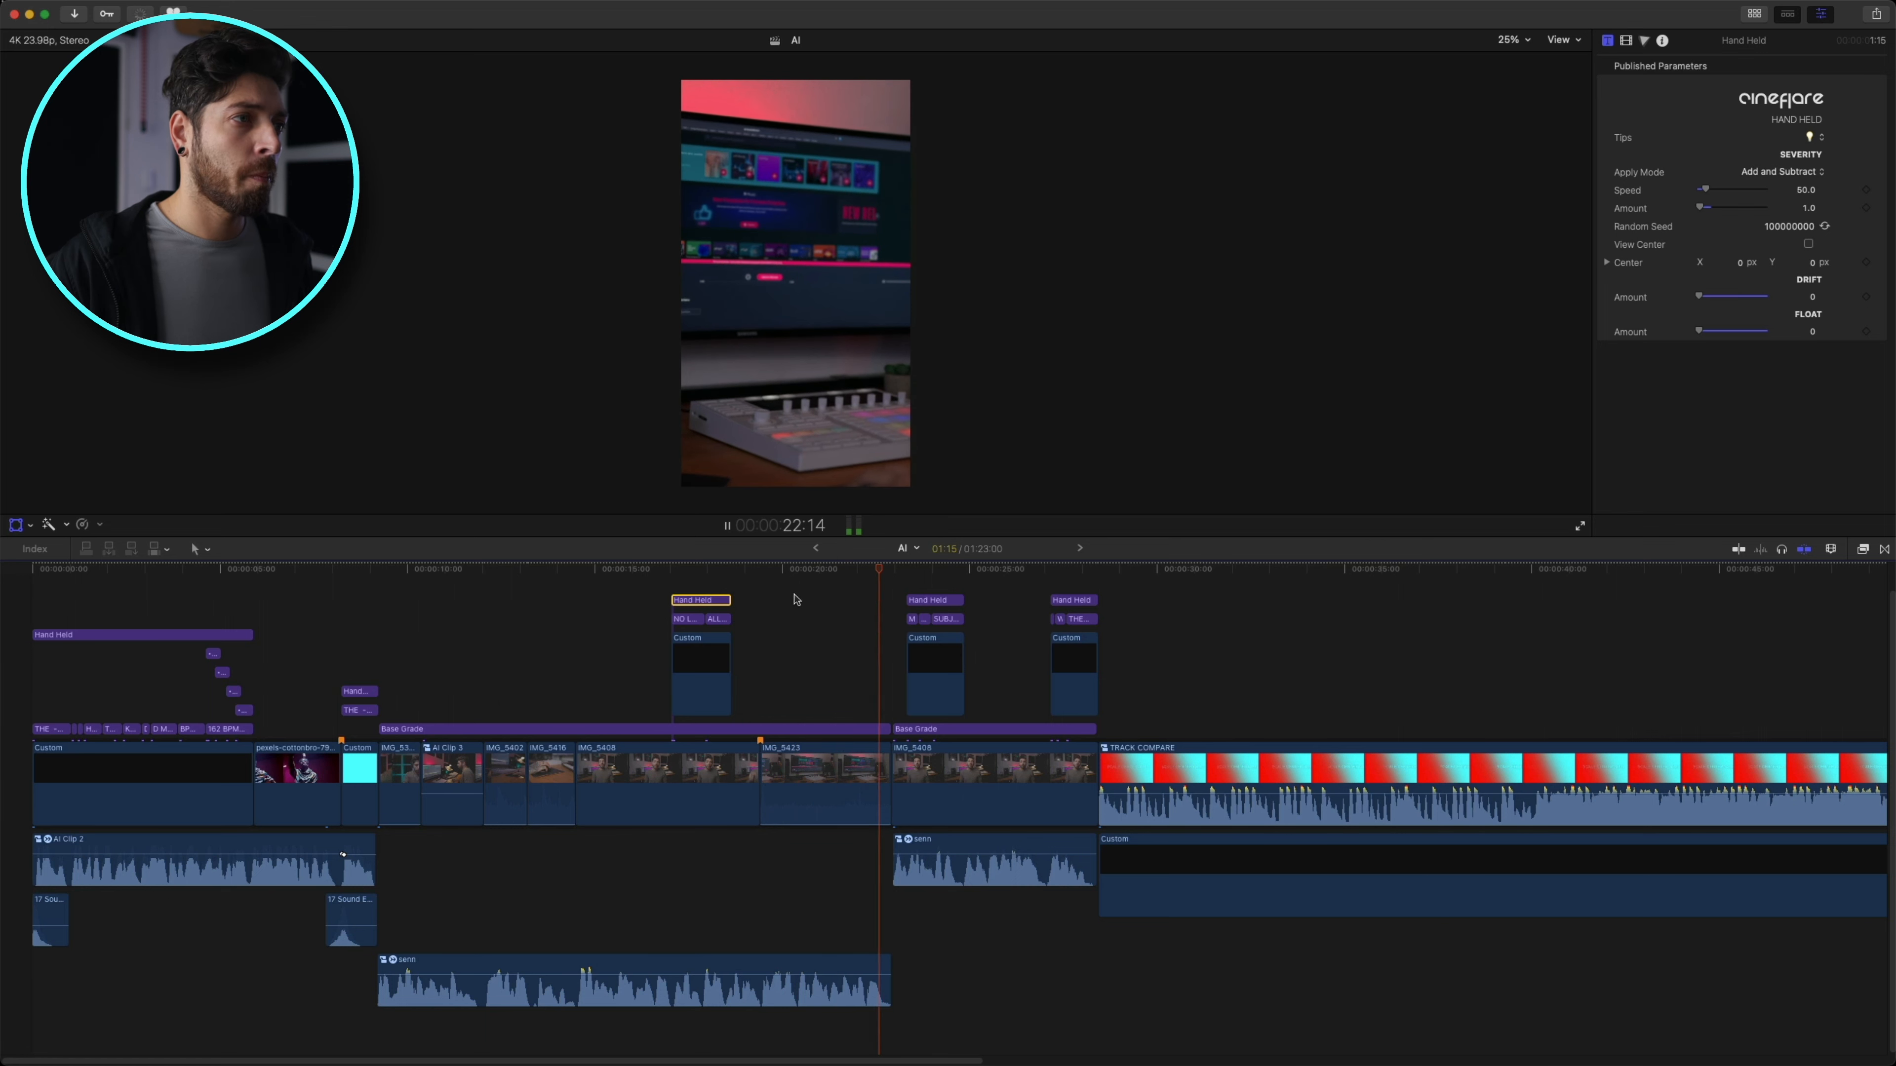
key("space")
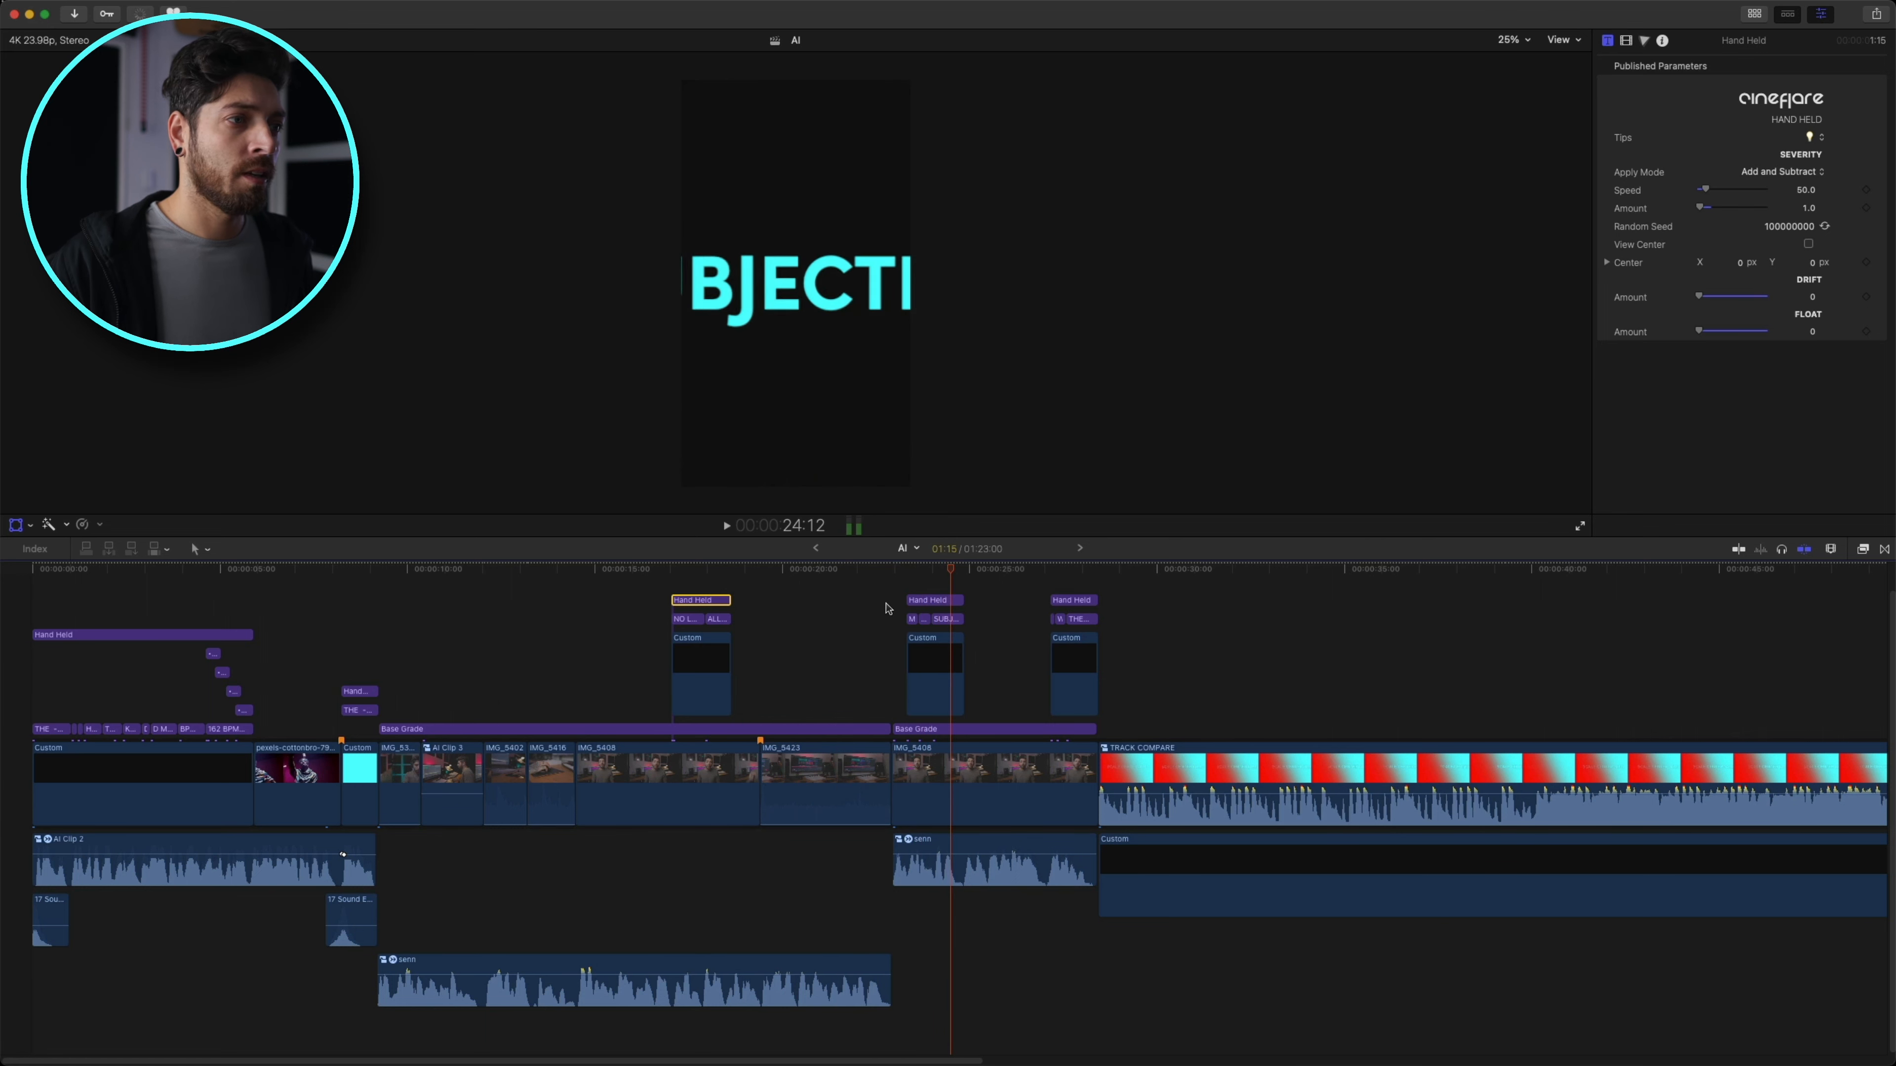
- Set the text size of the three titles from MUSIC to SUBJECTIVE to 144
left_click(915, 571)
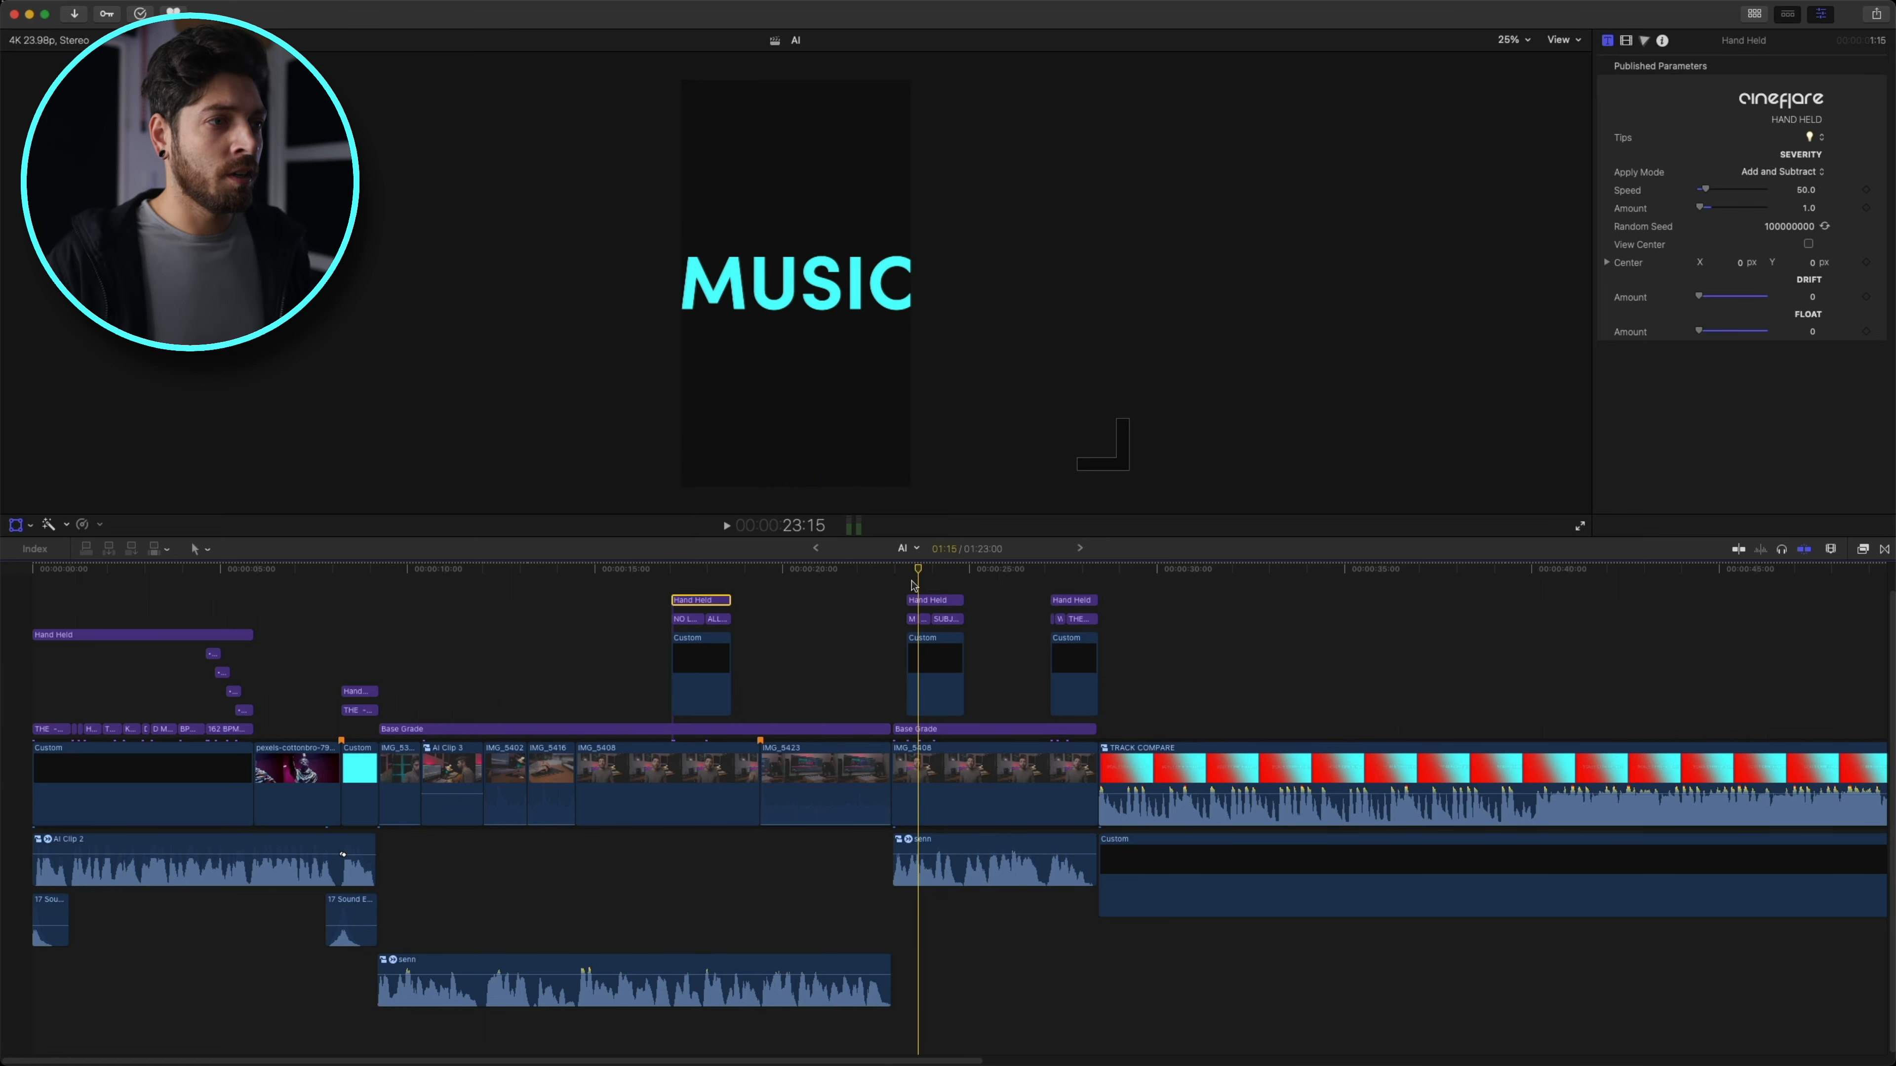
key("super+equal")
scroll(910, 651, "right", 2)
left_click_drag(806, 626, 835, 590)
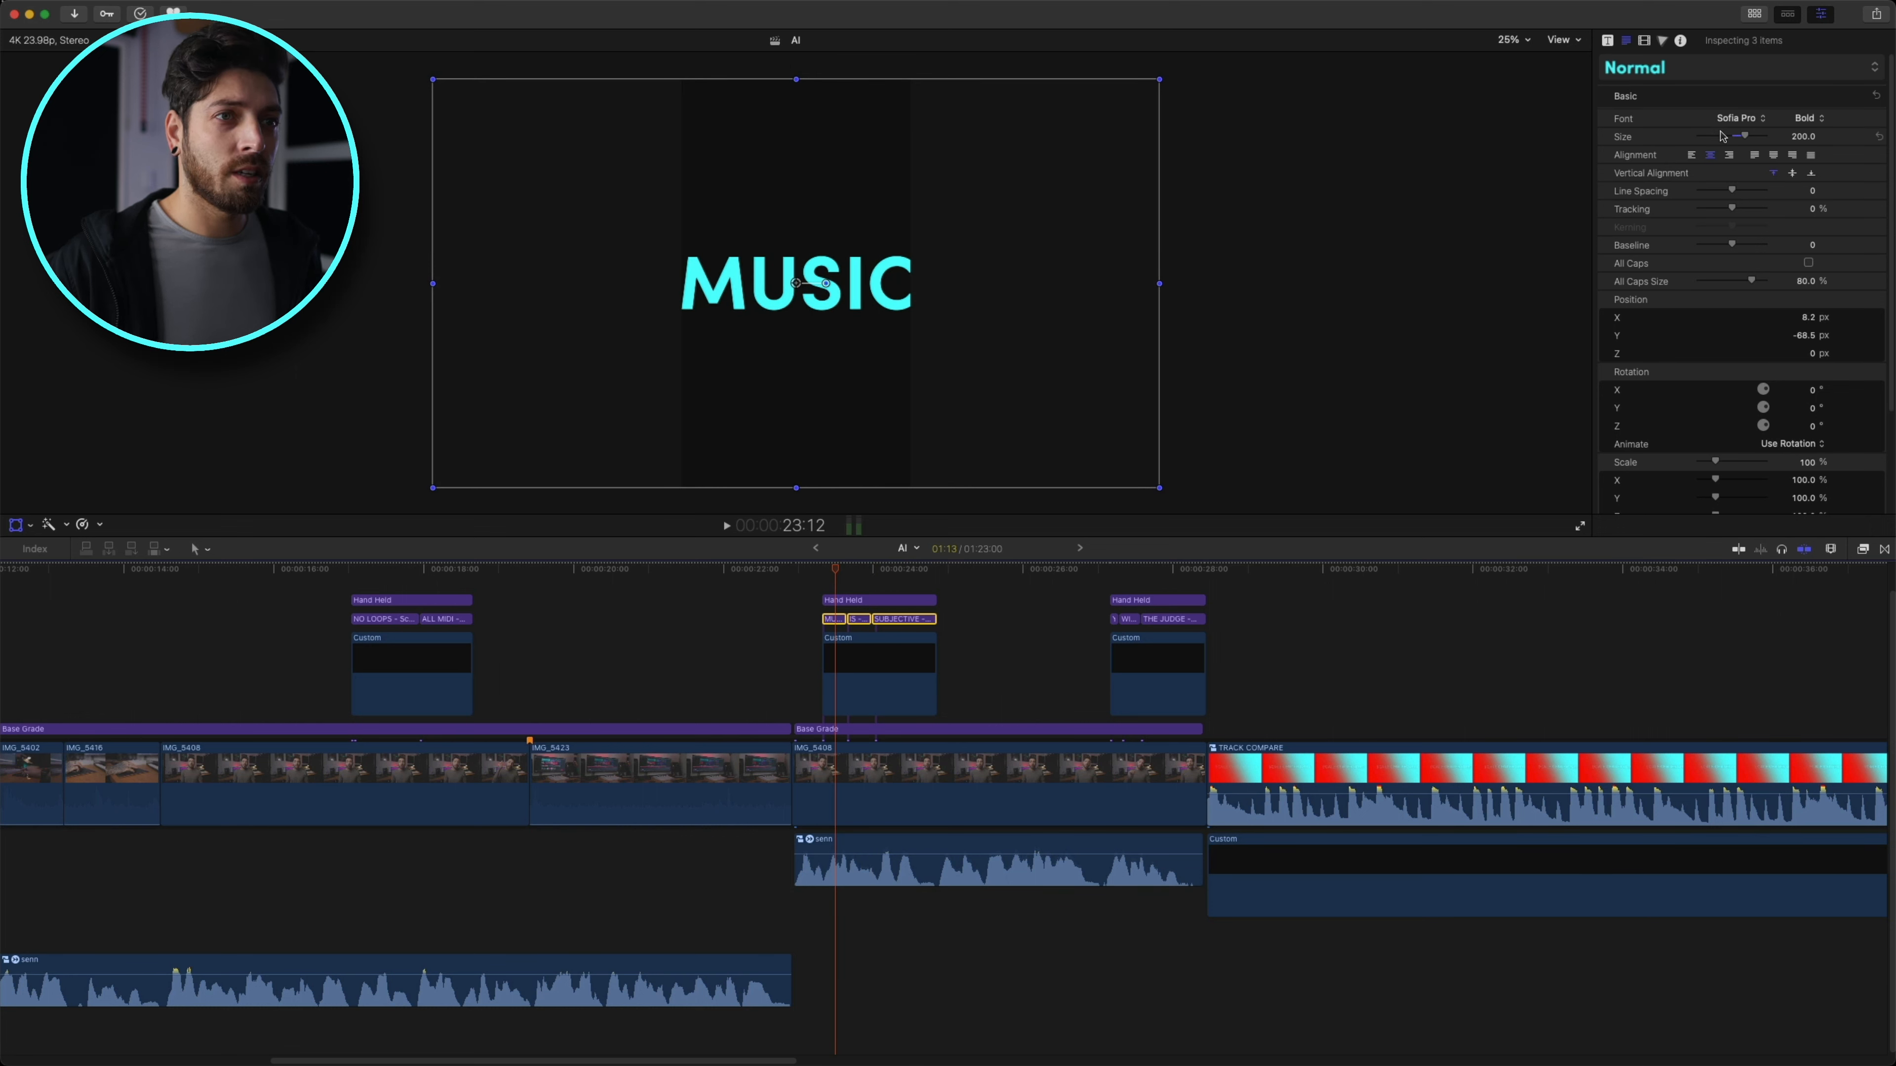
left_click_drag(1741, 139, 1727, 153)
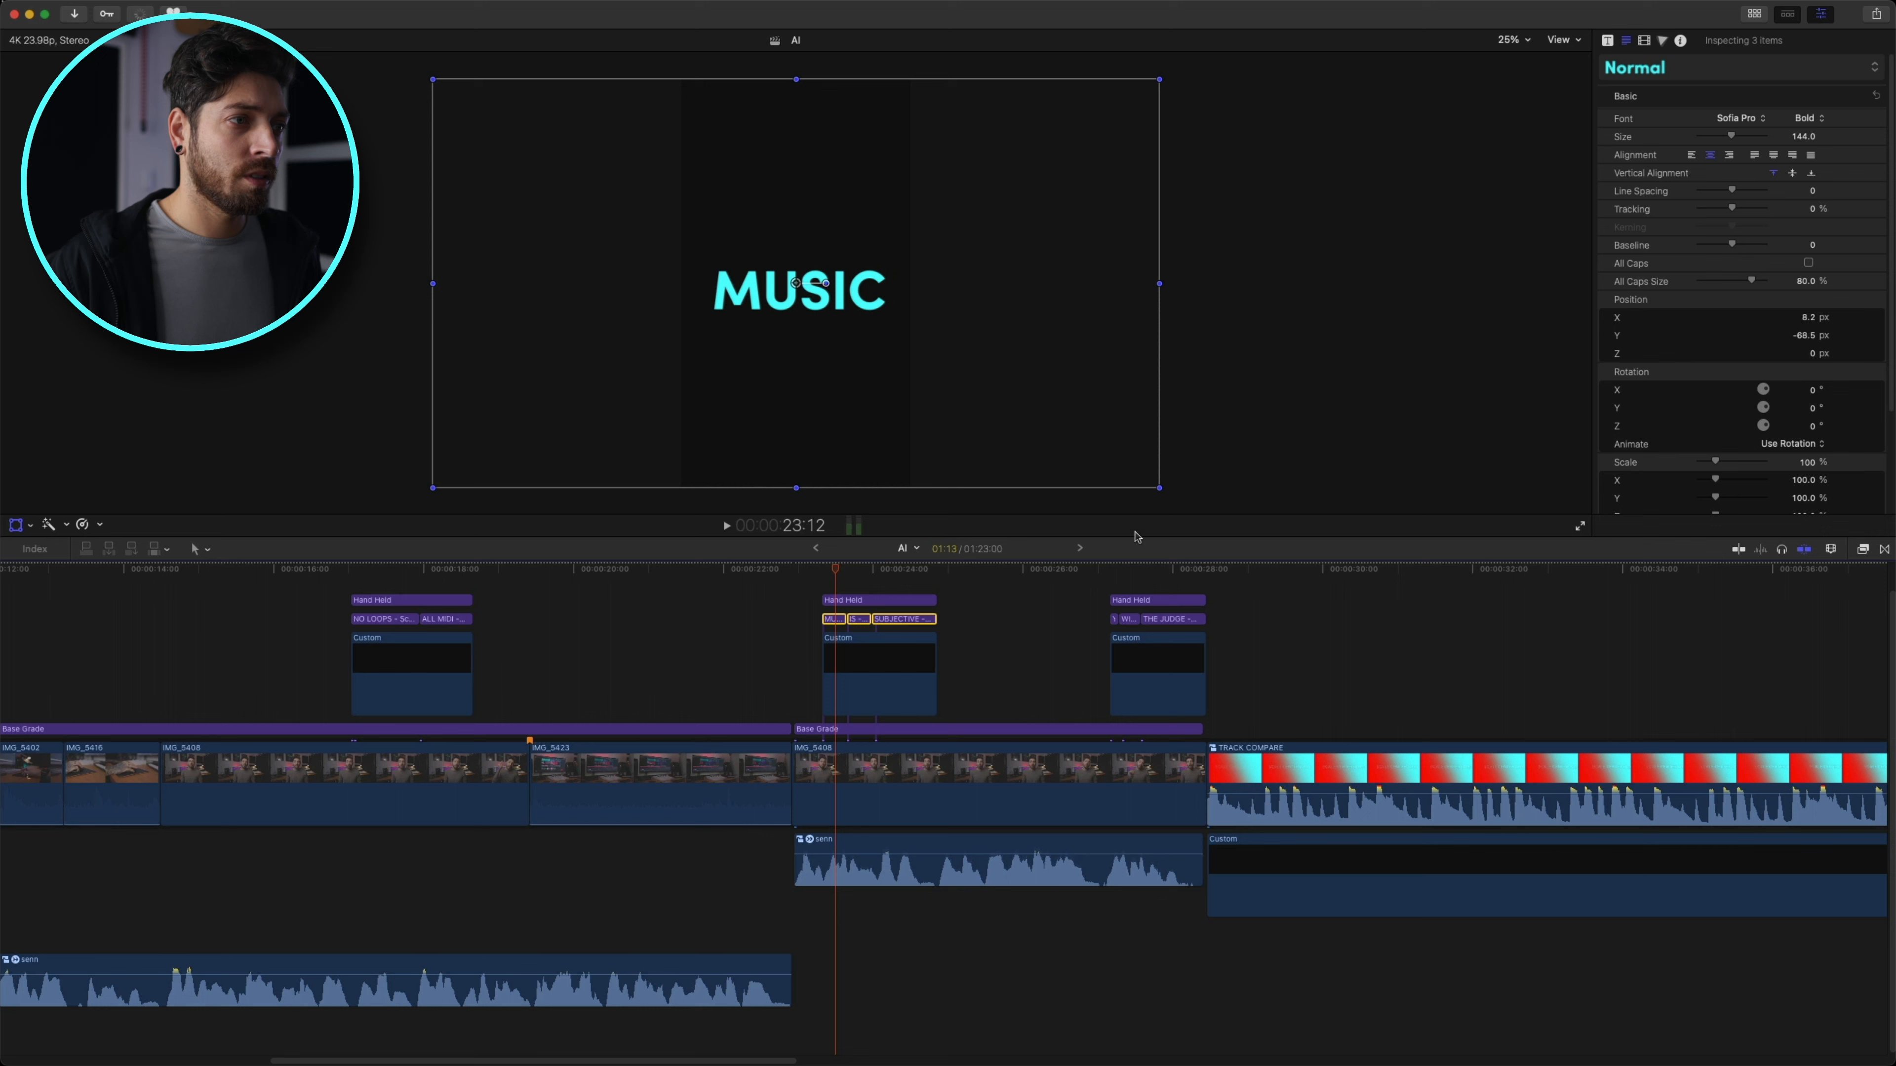
- Set the SUBJECTIVE title's size to 100 so the whole word fits the vertical frame
left_click(903, 570)
left_click(896, 618)
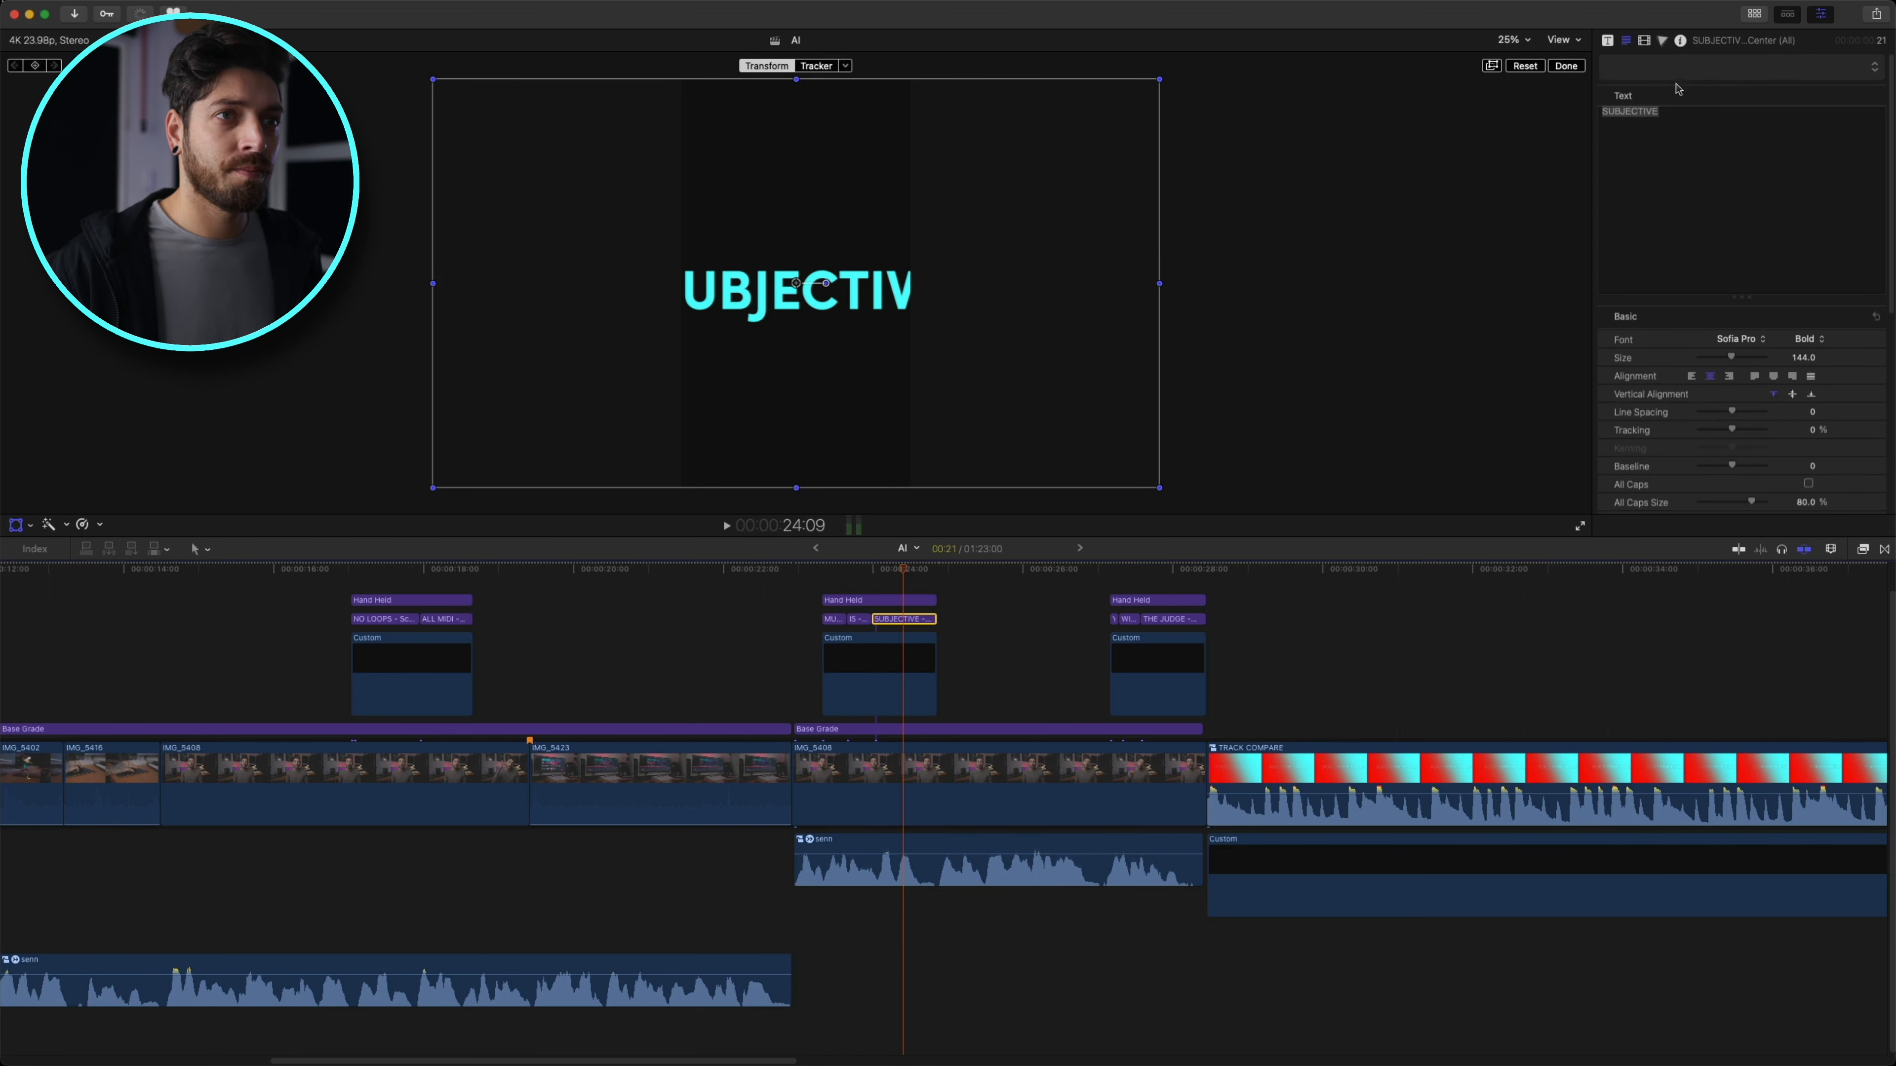
left_click_drag(1728, 362, 1717, 374)
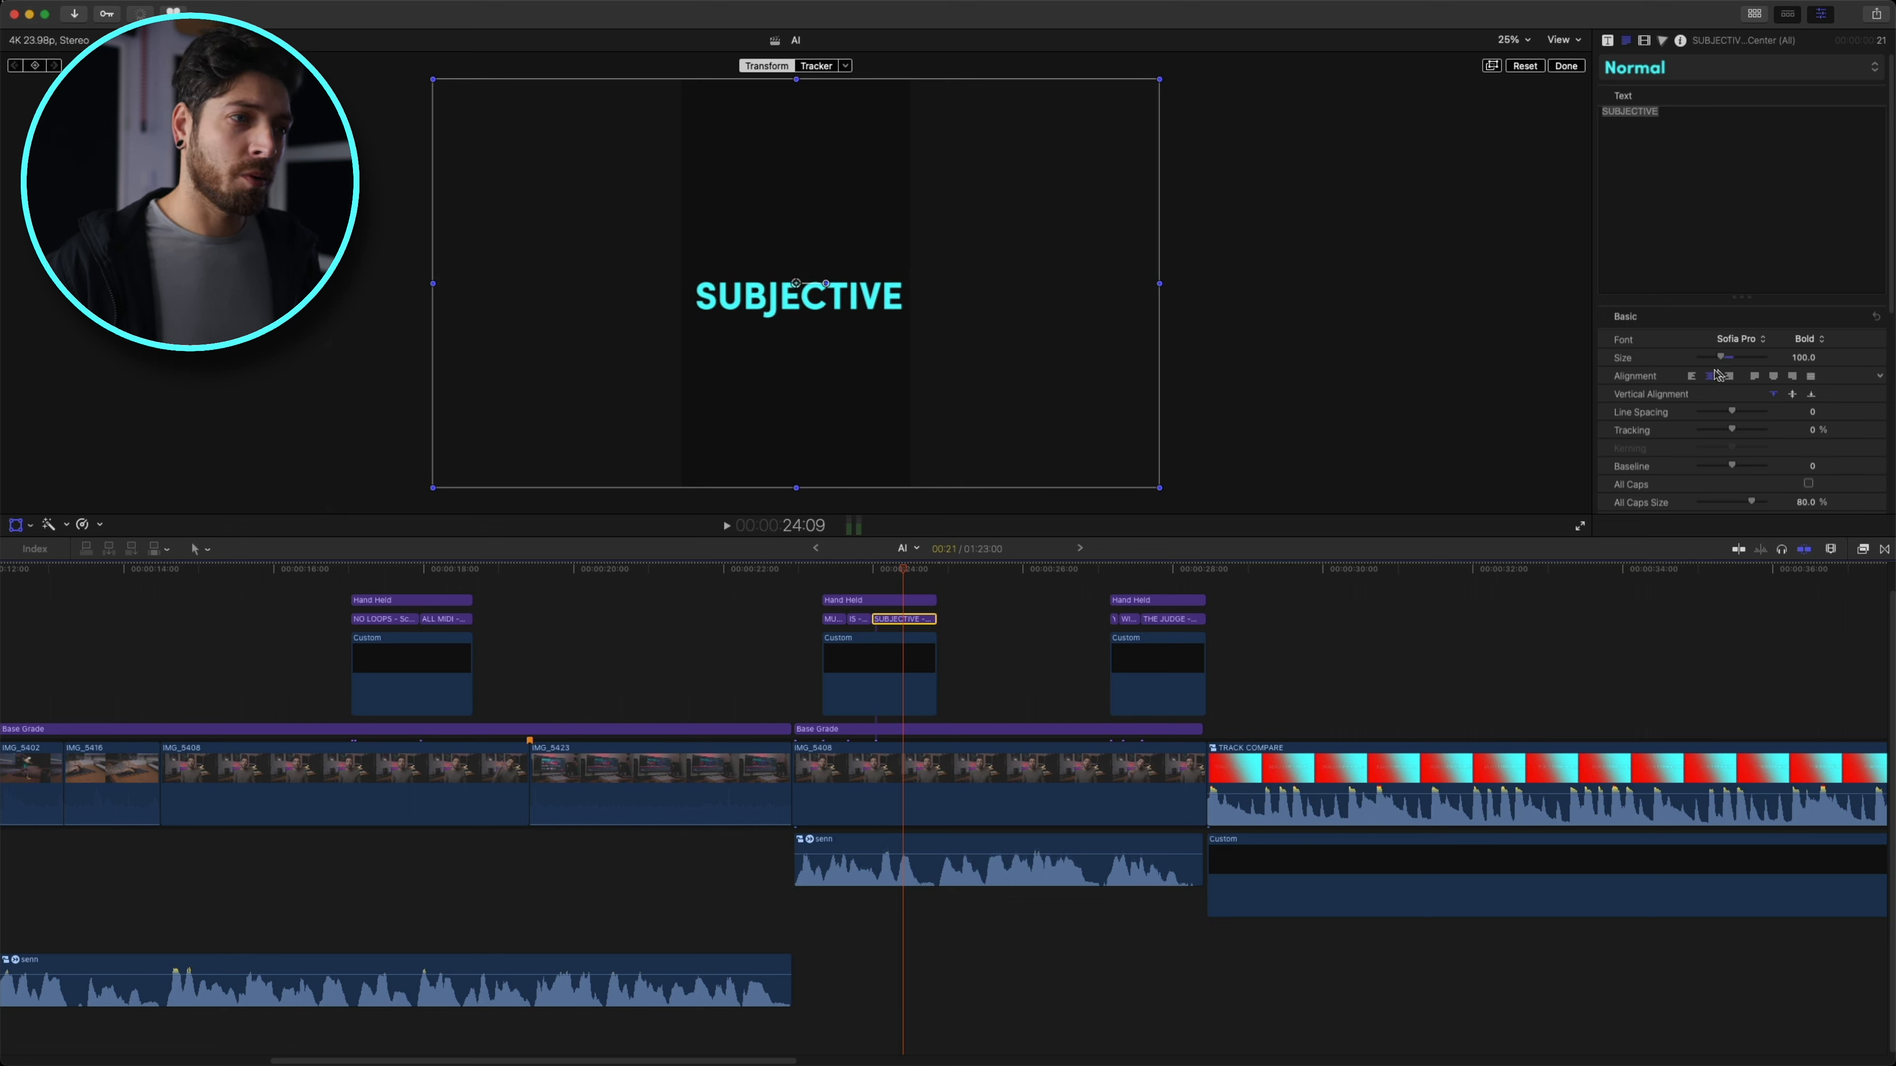
- Reduce the text size of the three titles ending in THE JUDGE to about 108
left_click(1111, 570)
key("space")
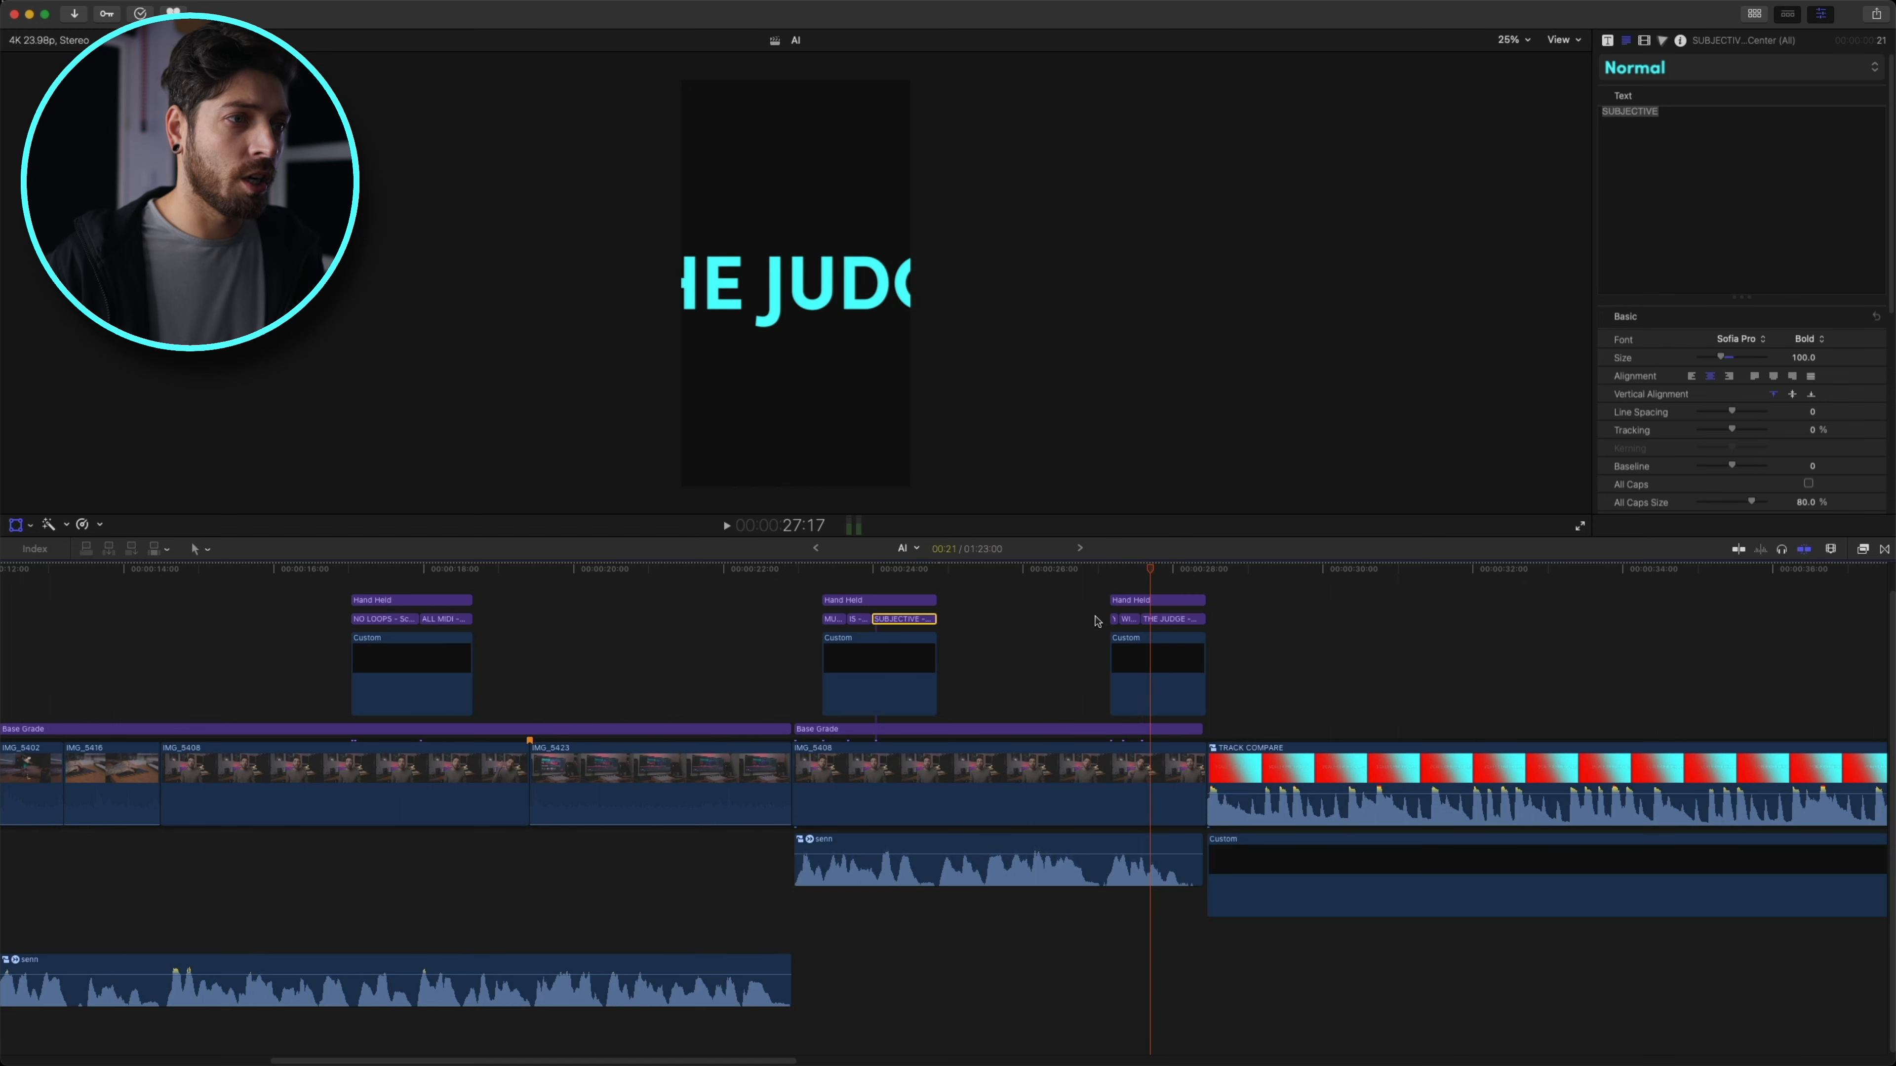
left_click_drag(1106, 626, 1206, 610)
key("shift+t")
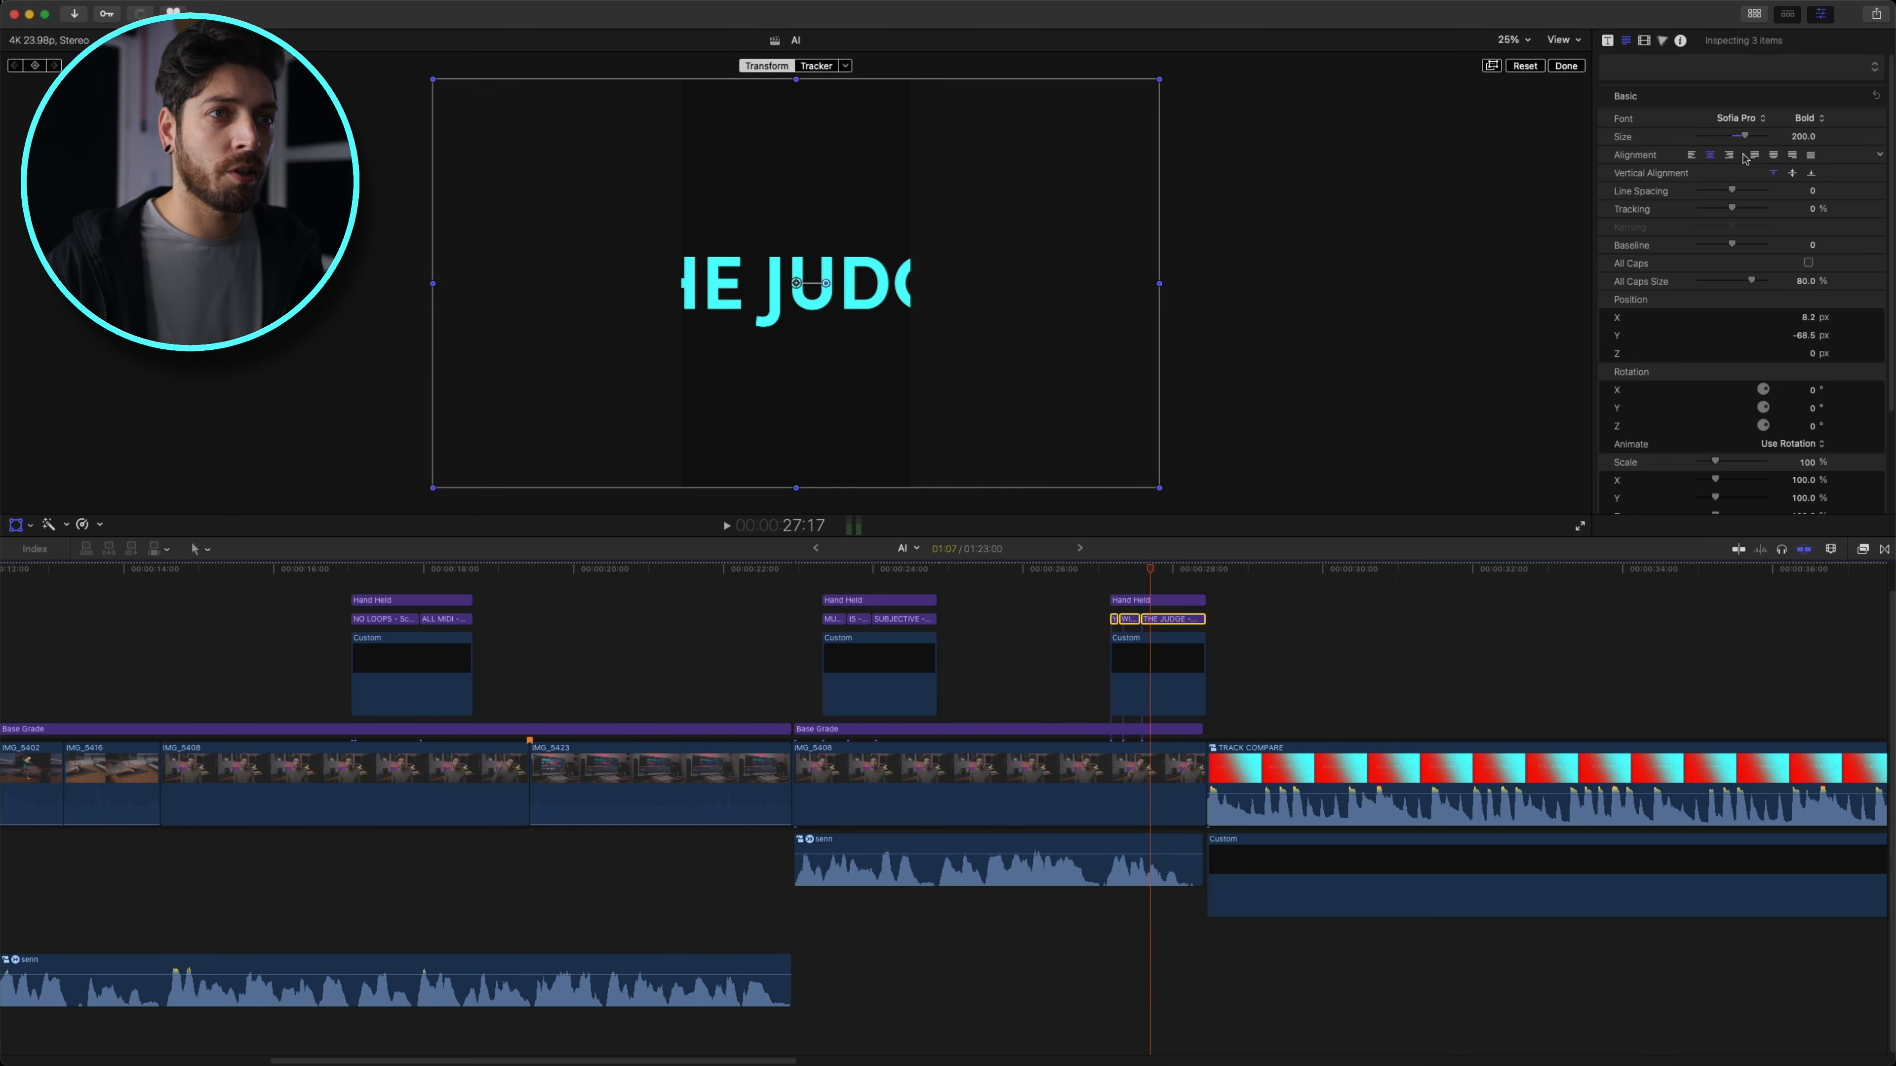
left_click_drag(1741, 138, 1719, 183)
- Step back to just before the THE JUDGE title group and play it through into the TRACK COMPARE clip
key("Left")
key("Left")
key("Left")
key("Left")
key("Left")
key("Left")
key("Left")
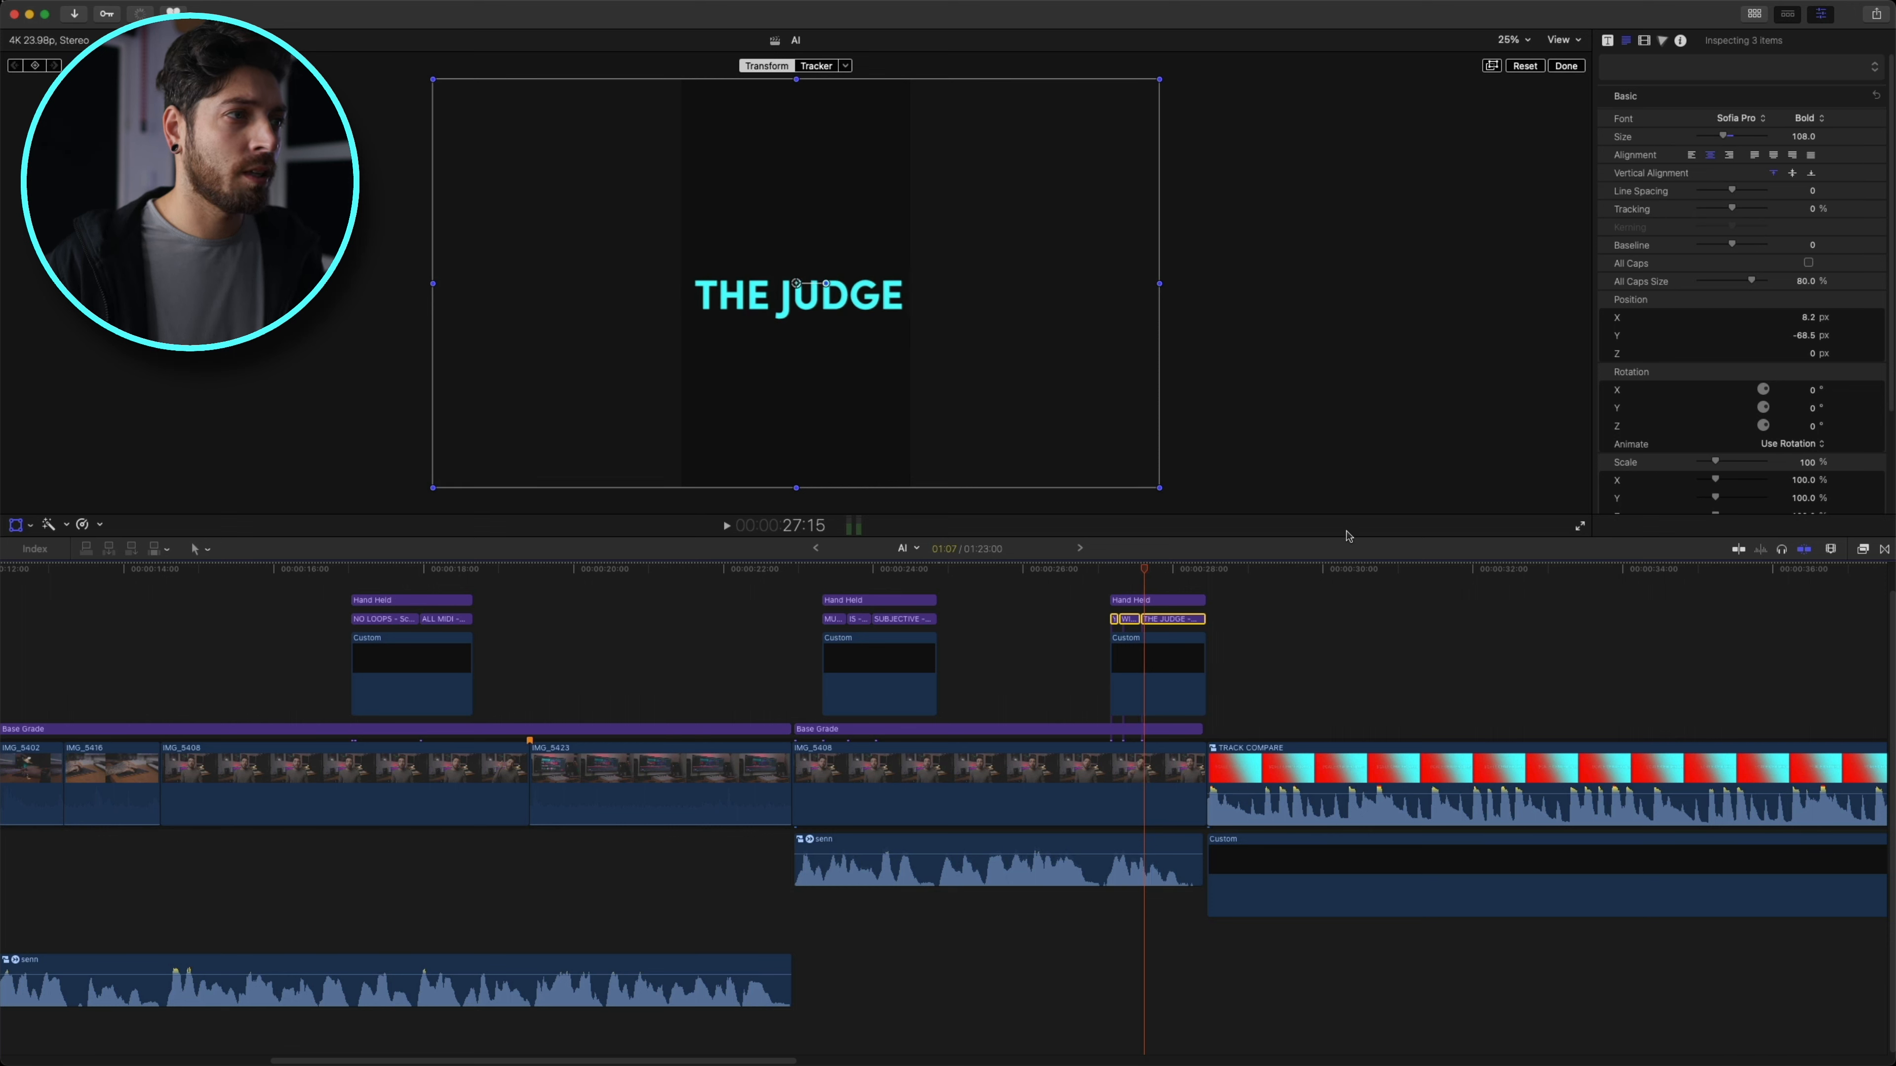
key("Left")
key("Left")
key("Left")
key("Left")
key("Left")
key("Left")
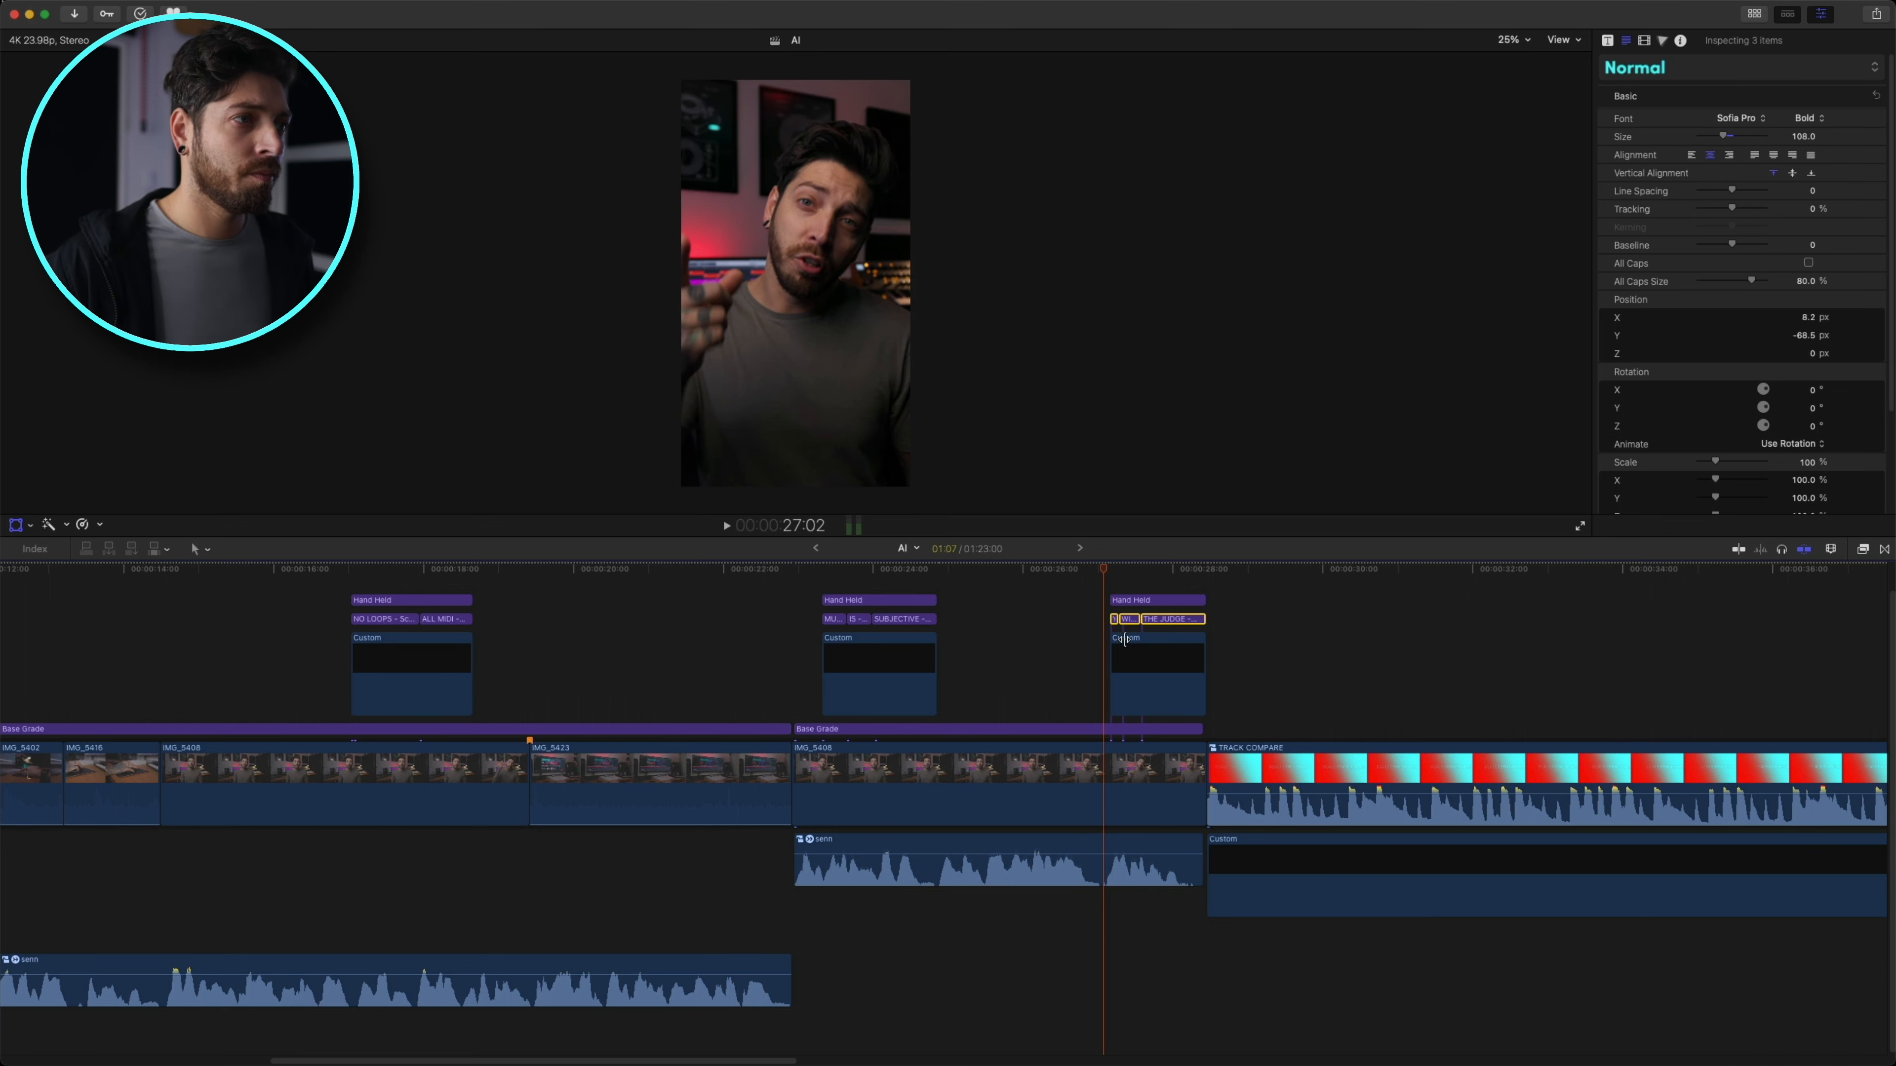
key("space")
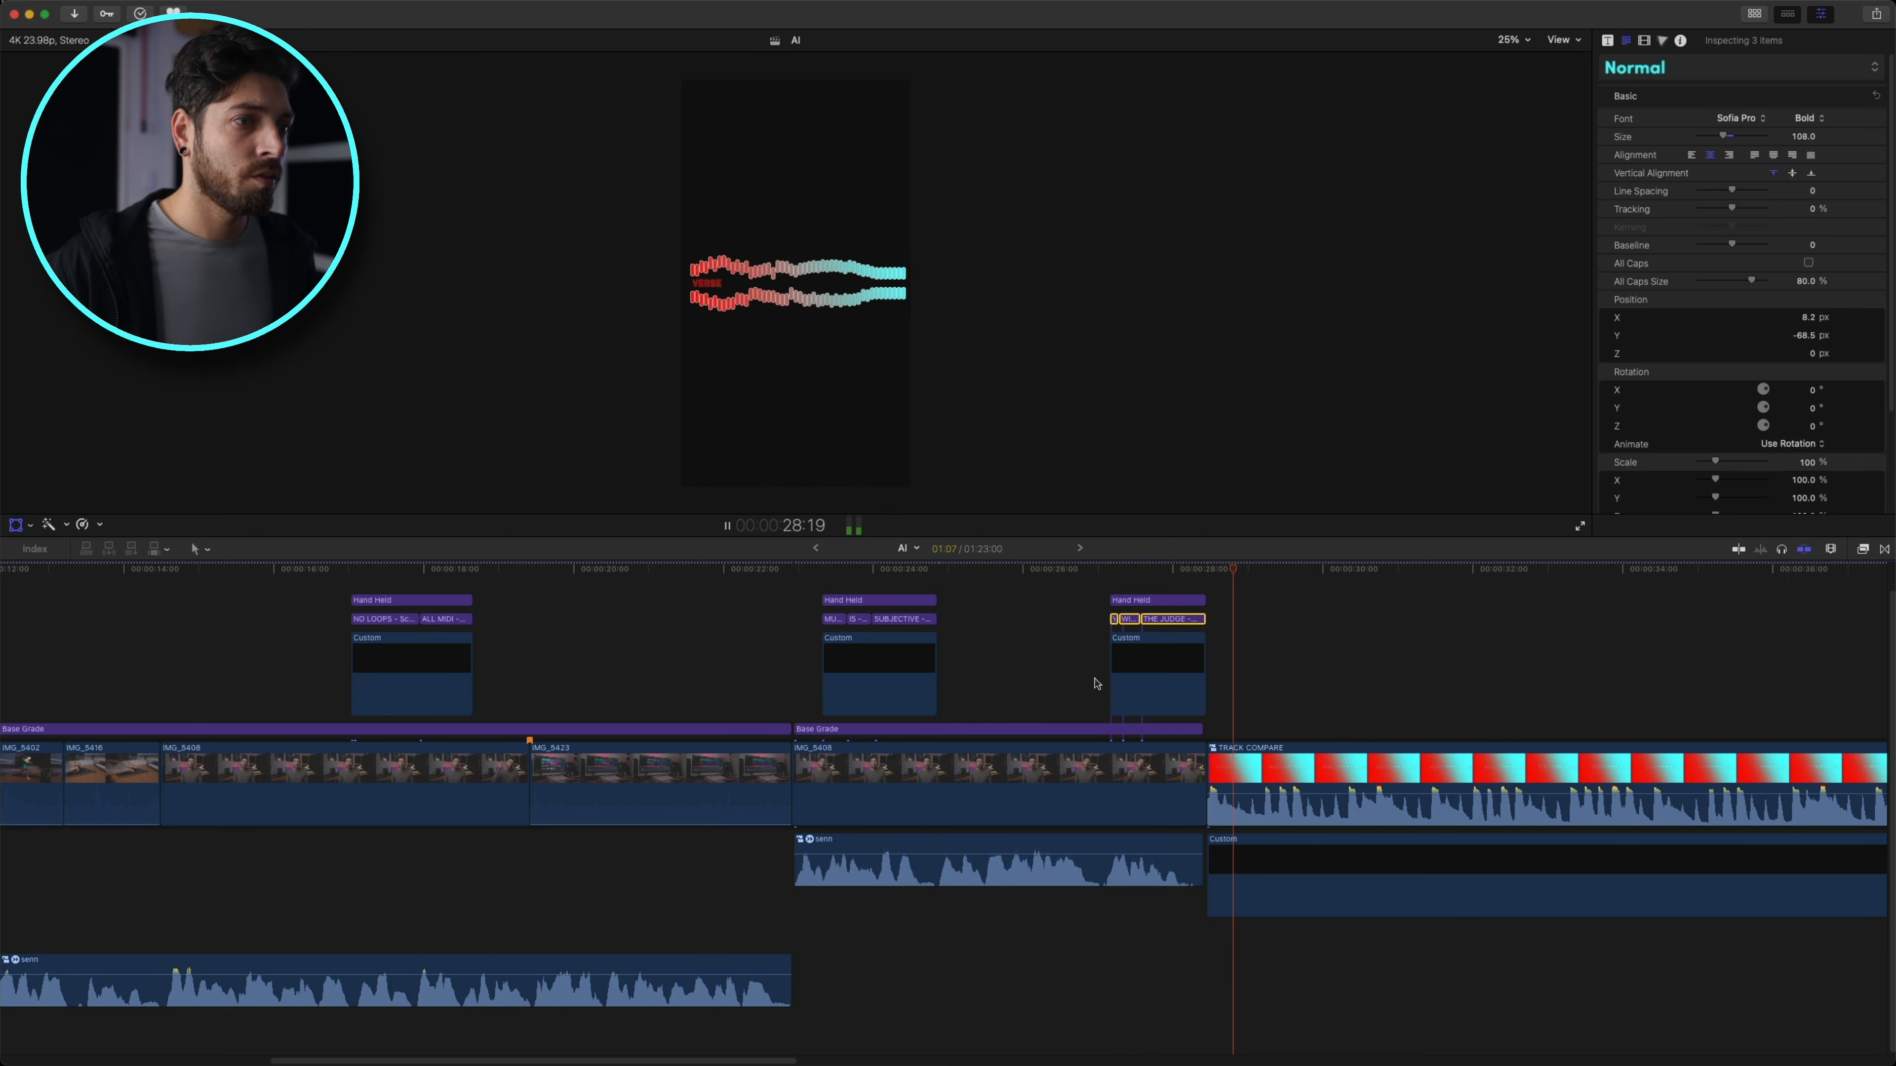
key("space")
- Fit the whole timeline in view, turn off the Transform controls, and play the reel from the beginning past THE RULES
key("shift+z")
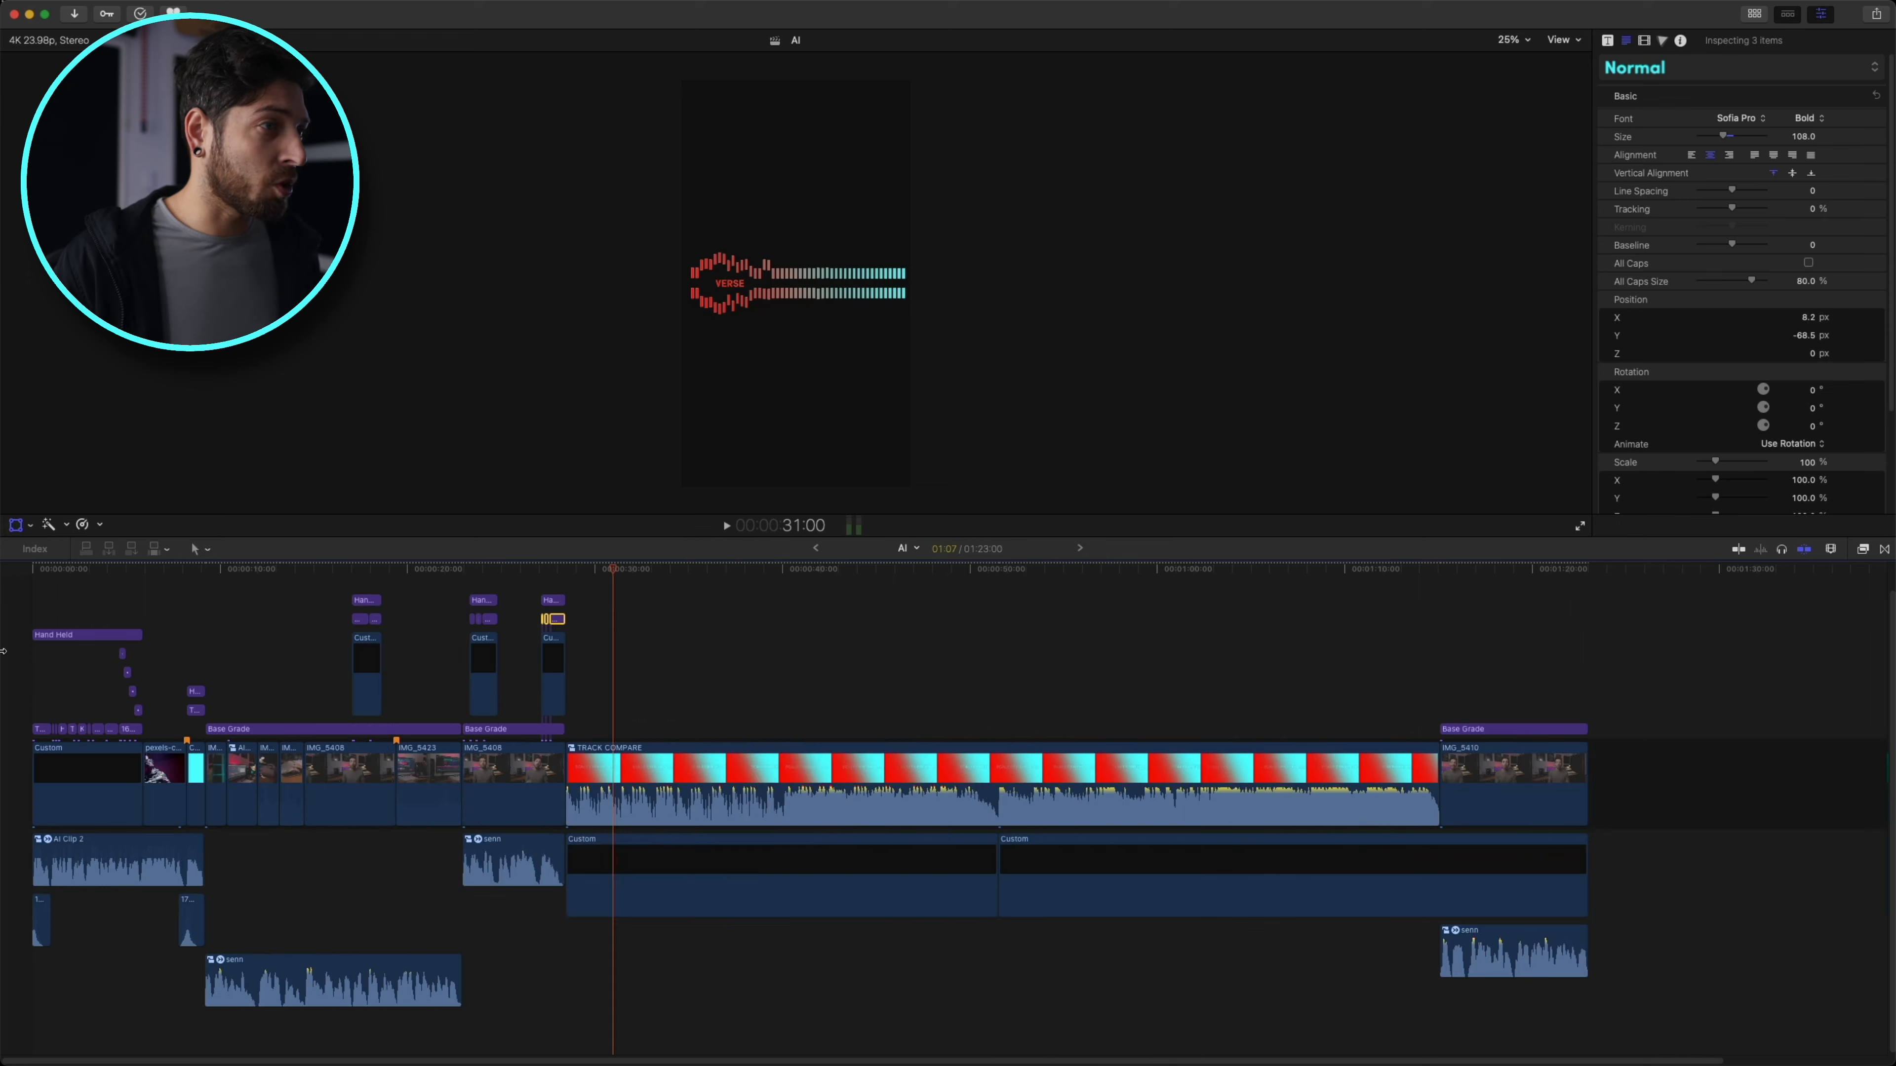
left_click(3, 686)
key("space")
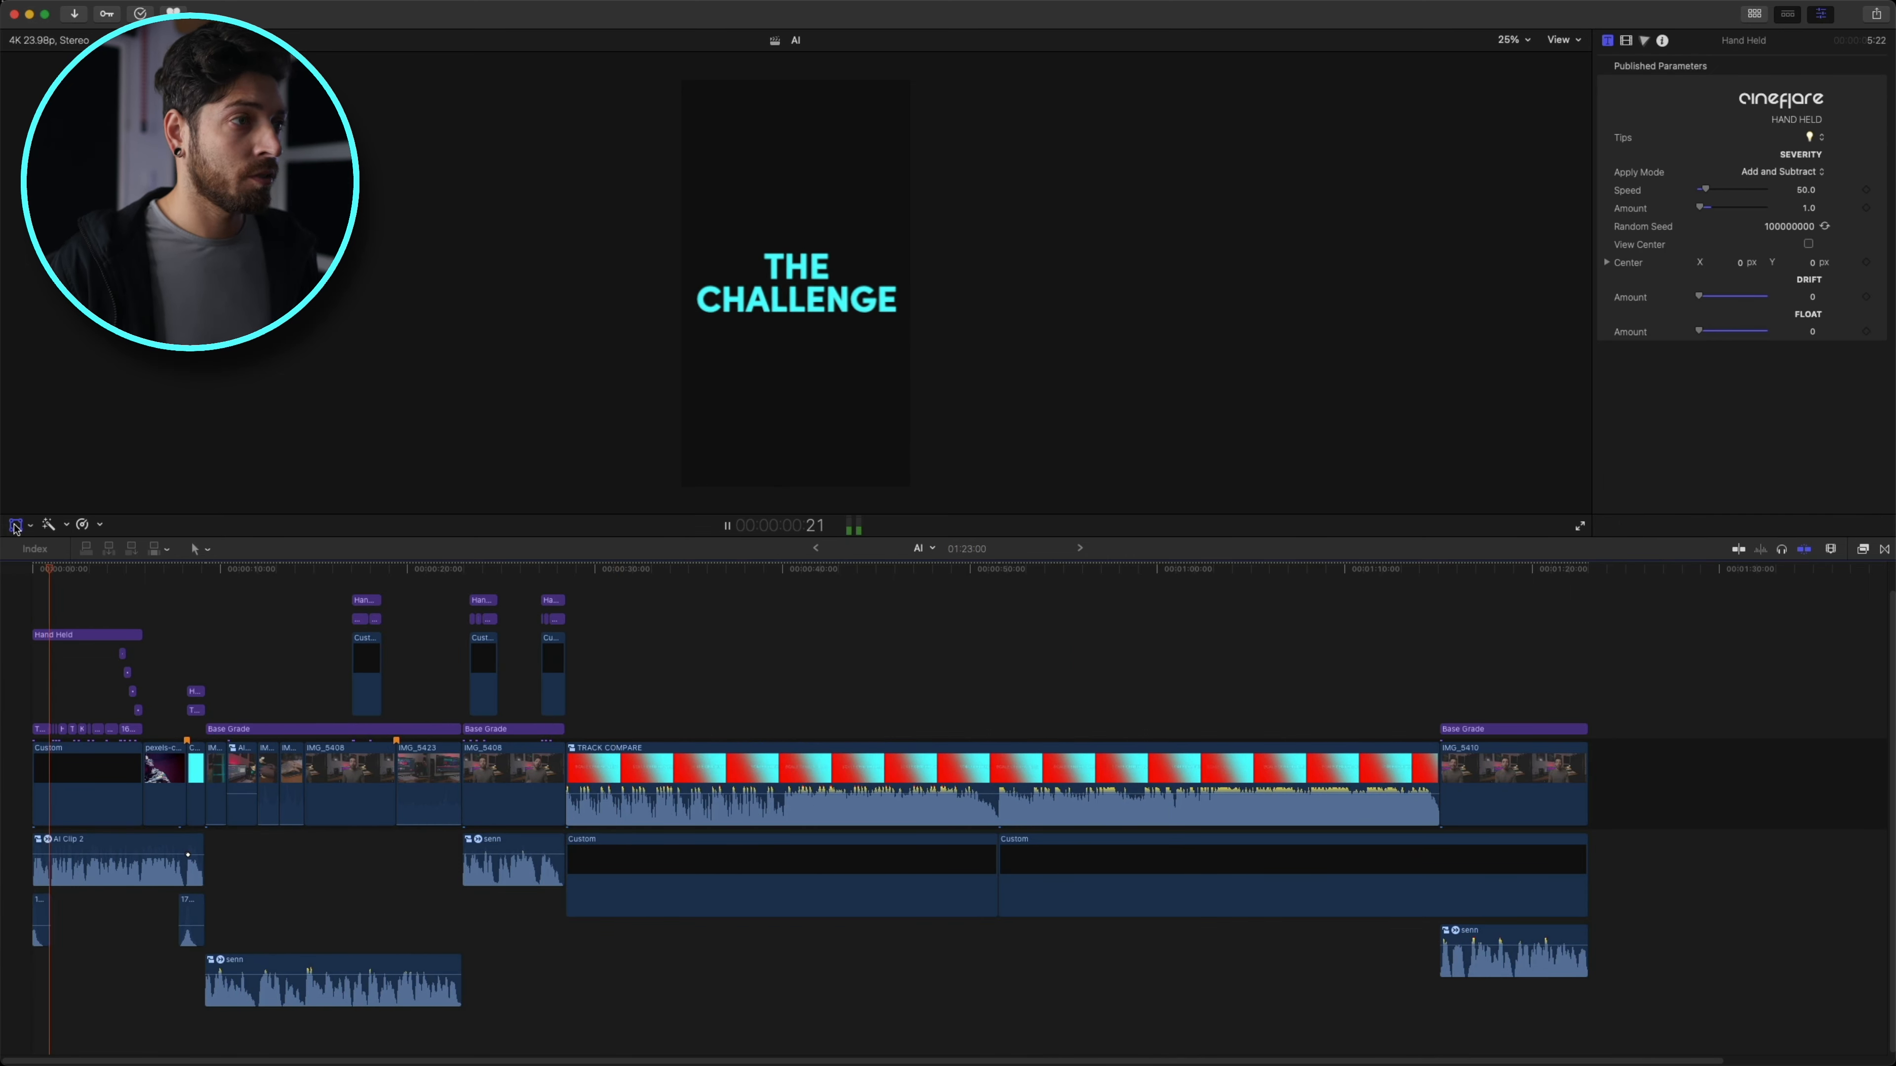
left_click(14, 525)
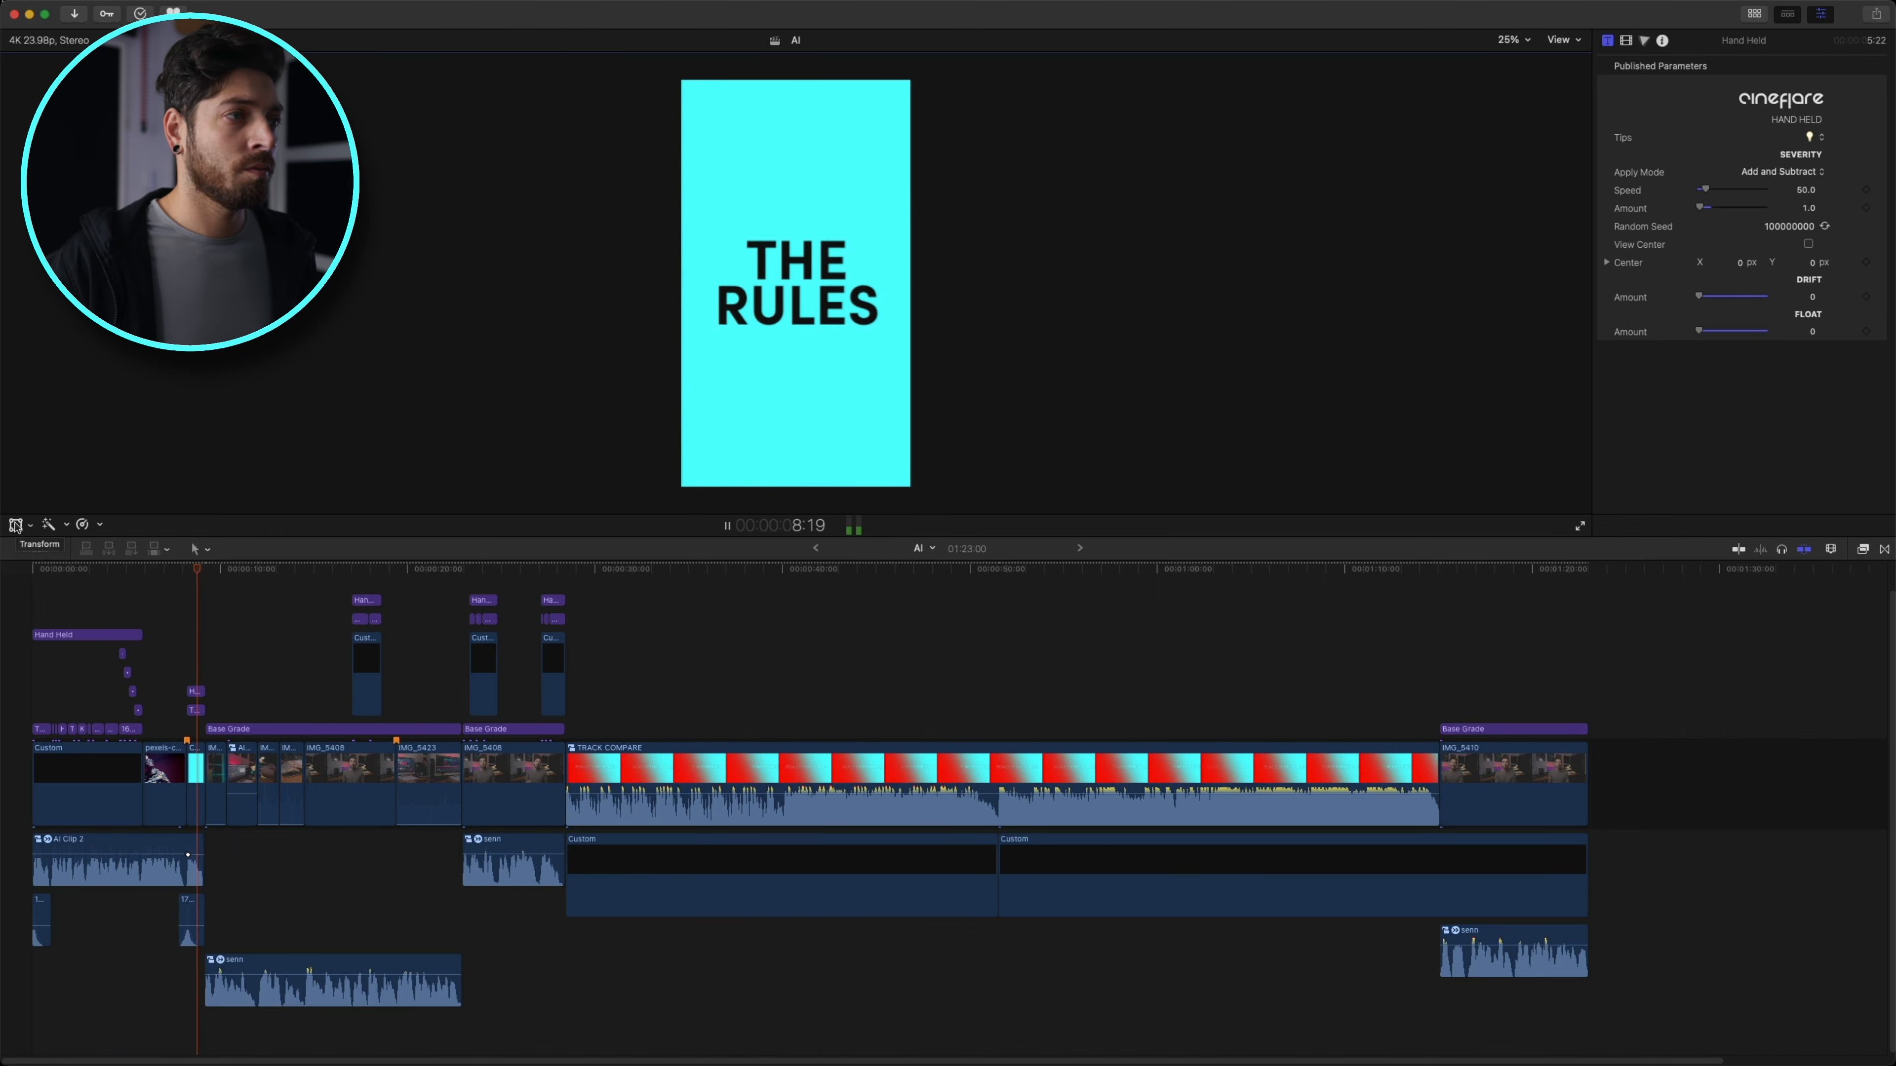
key("space")
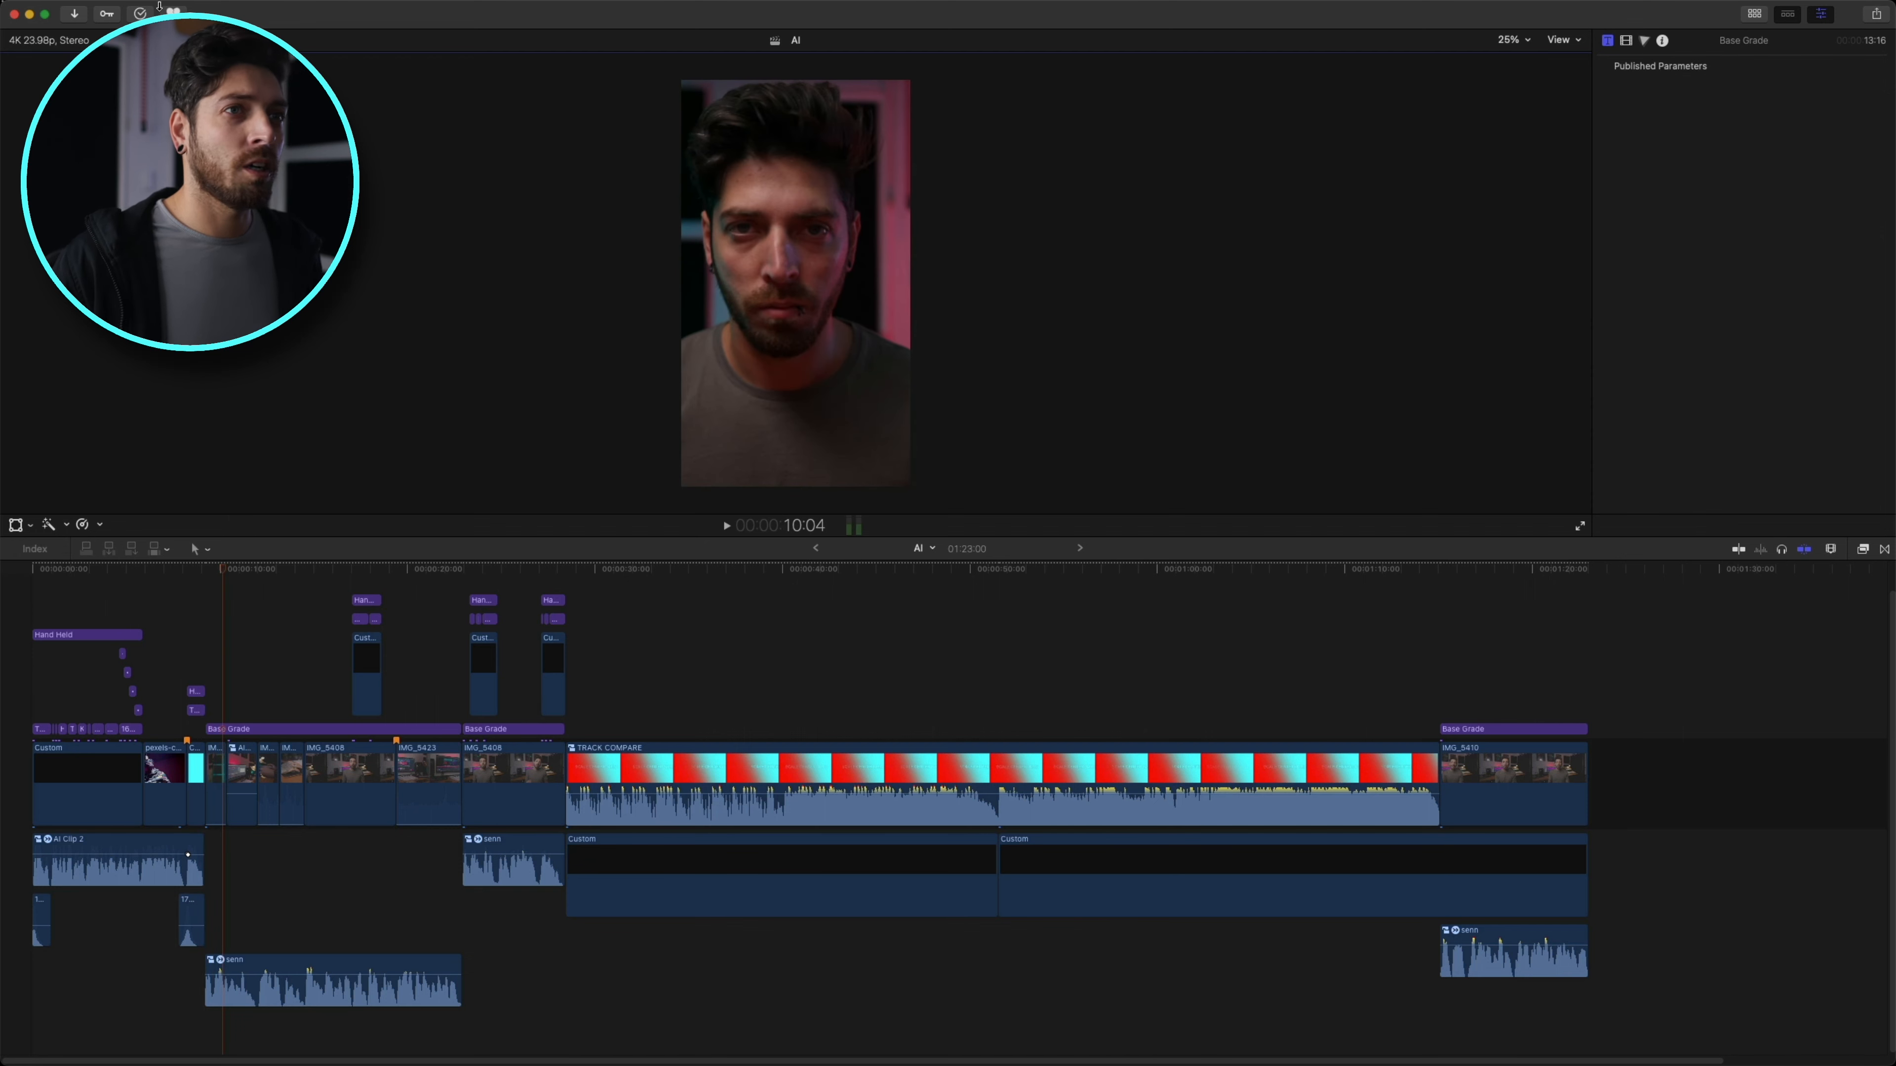
- Add the borough chops demo audio at the start of the timeline and trim its end to where TRACK COMPARE begins
left_click(1741, 14)
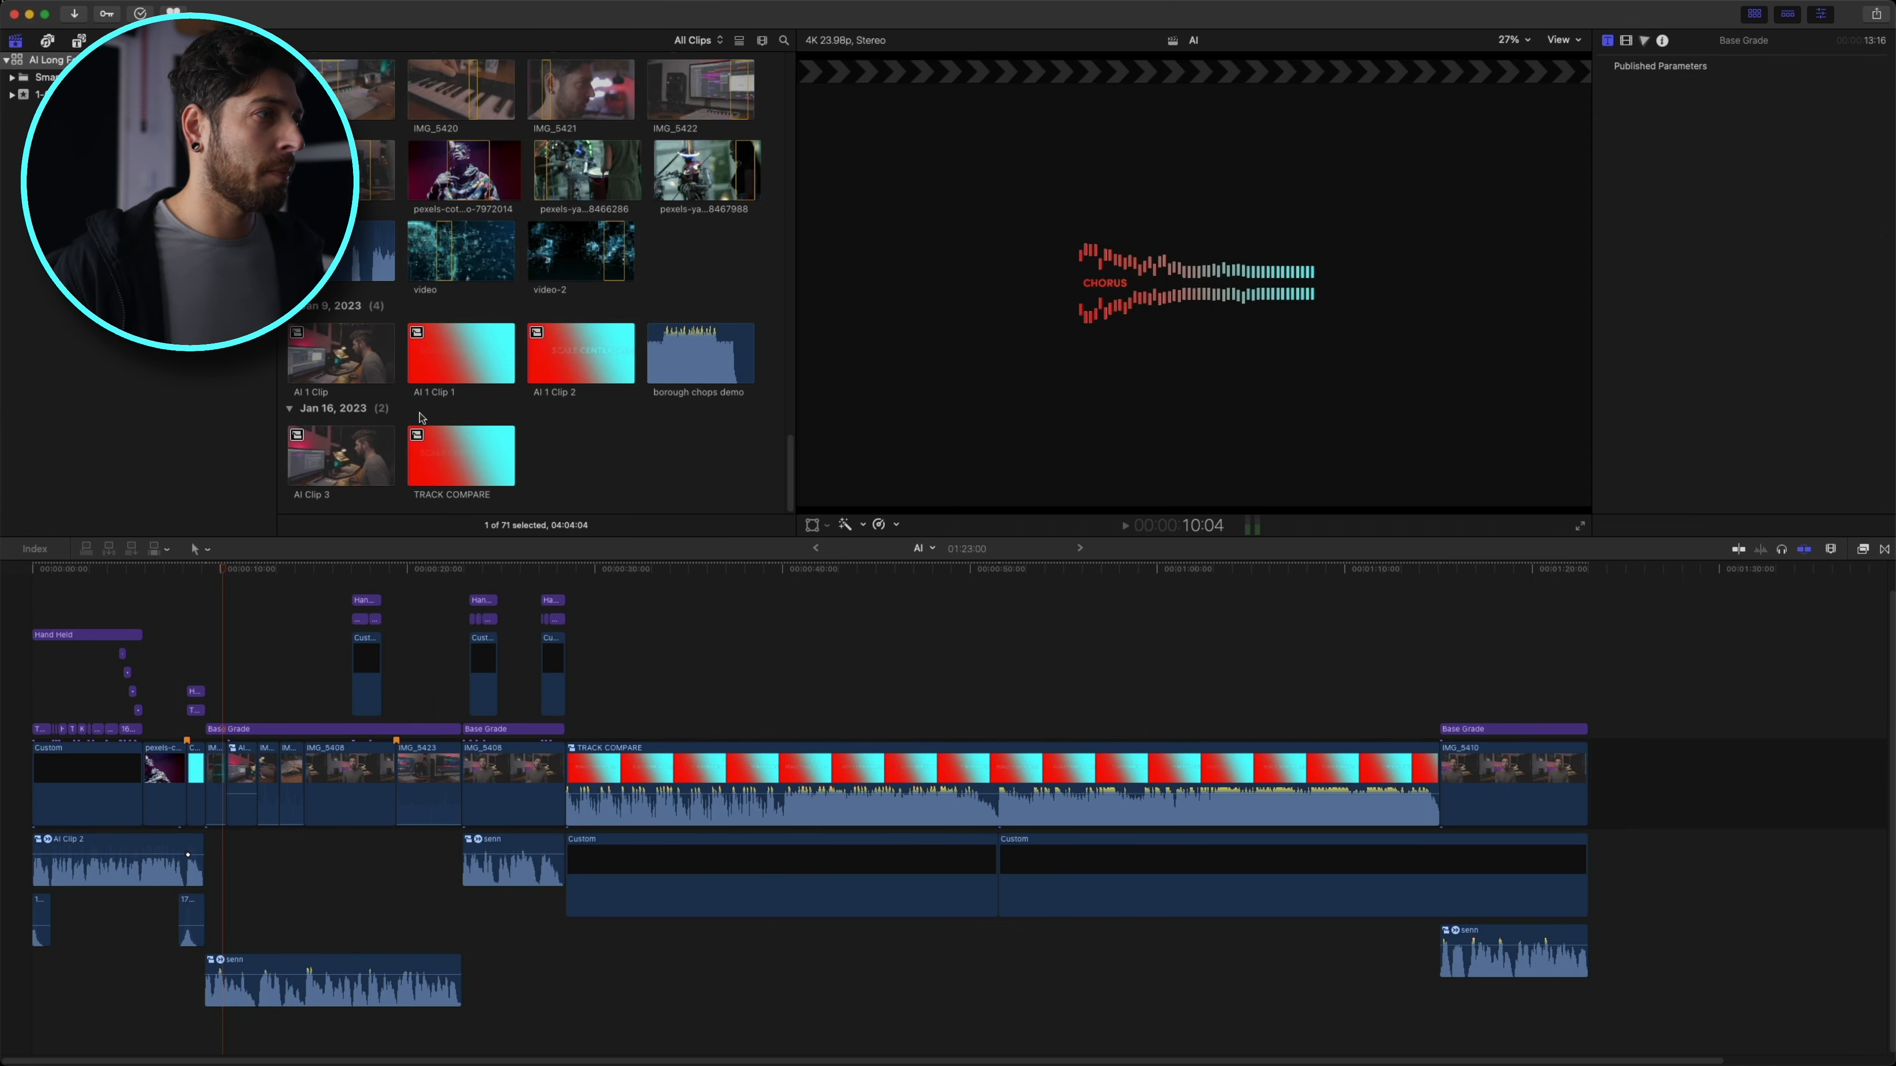
left_click_drag(699, 372, 33, 1023)
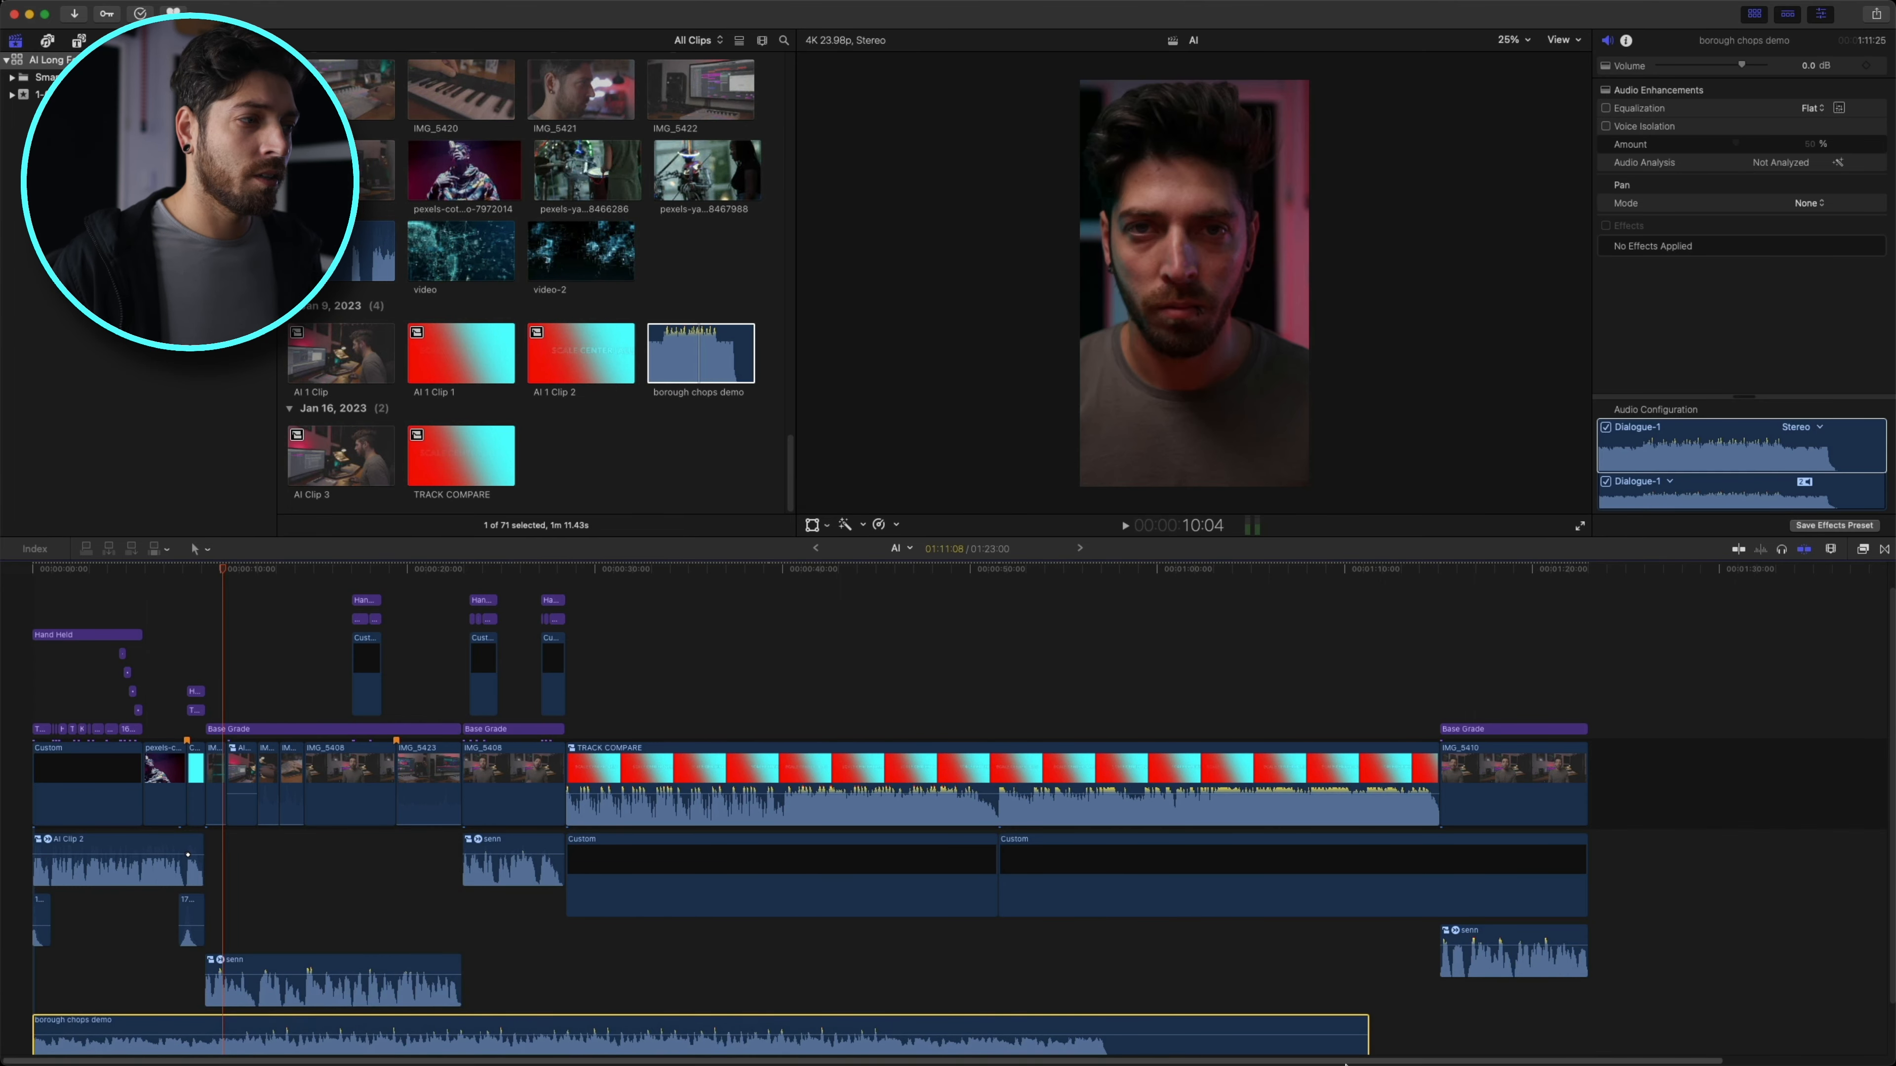
scroll(1386, 1008, "down", 2)
left_click_drag(1360, 1000, 560, 986)
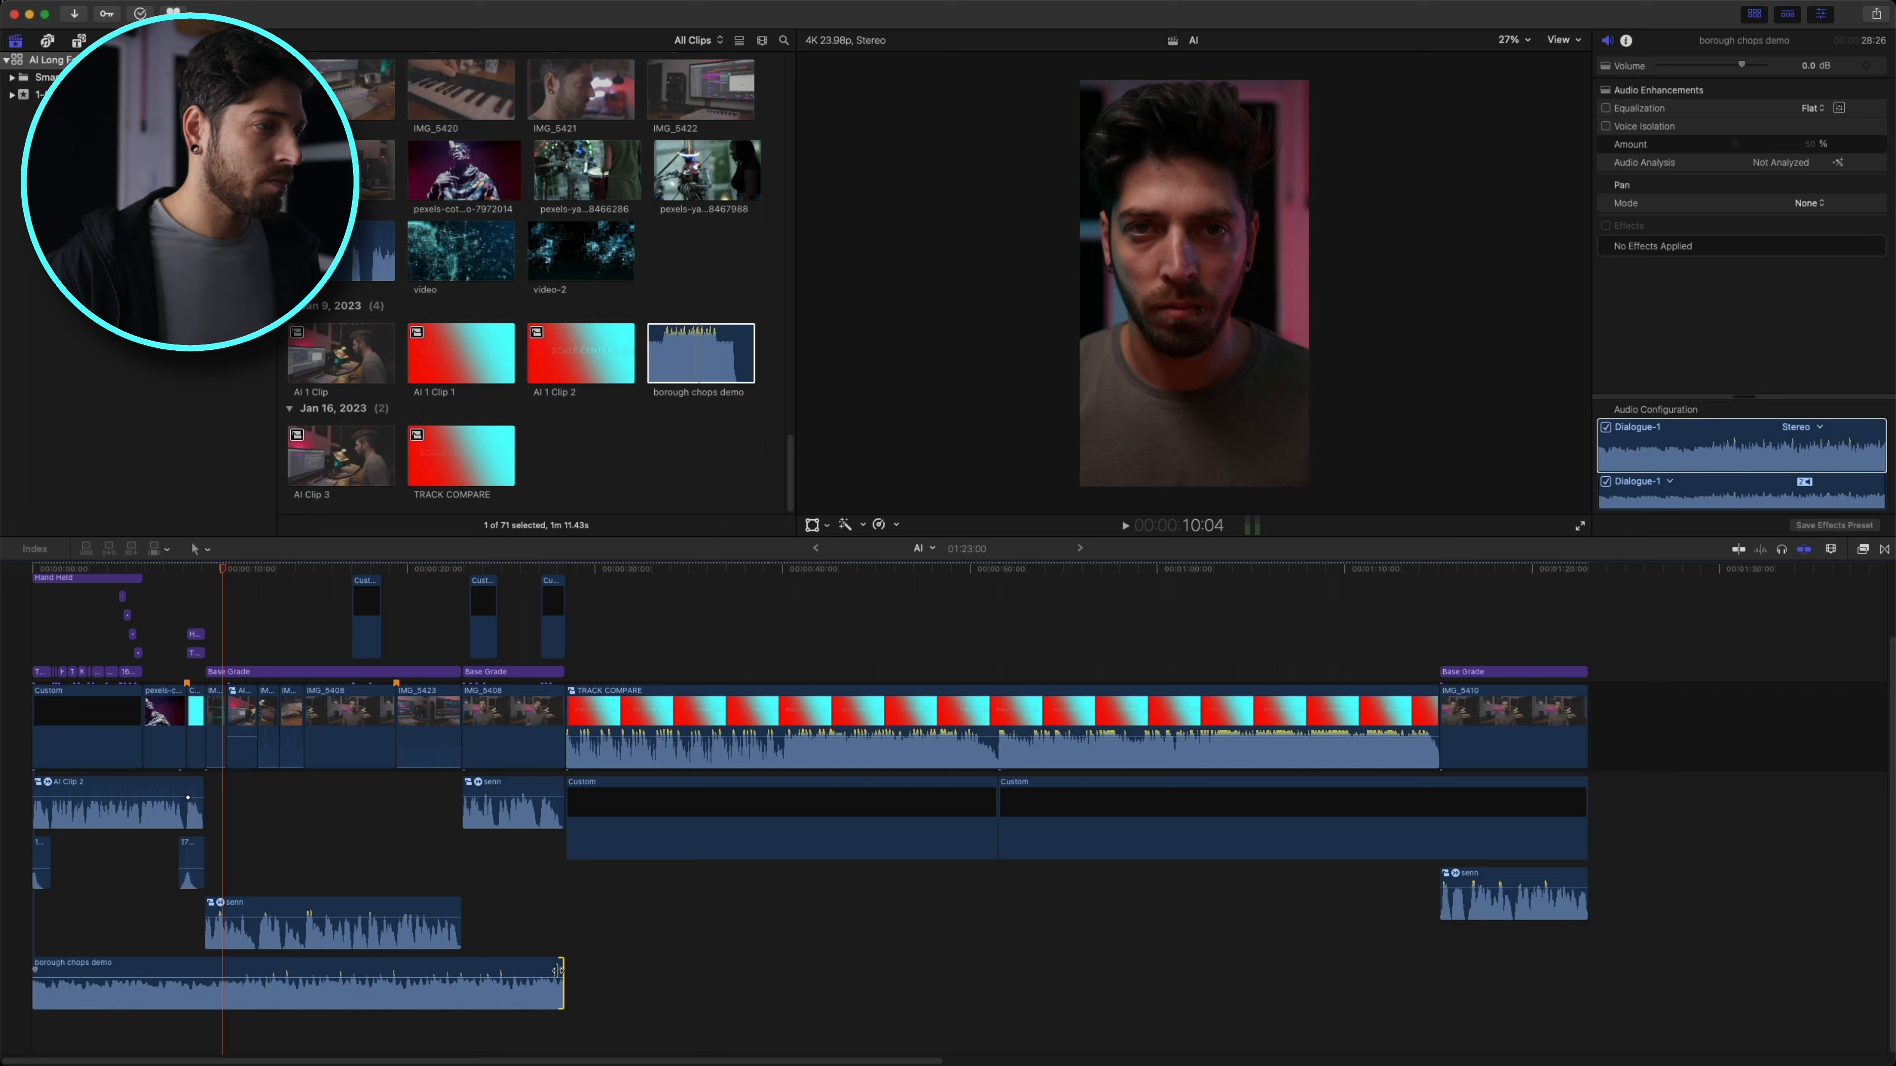
- Lower the borough chops demo music to -22 dB with a fade-out at its end, and play it from the start
left_click_drag(456, 977, 457, 991)
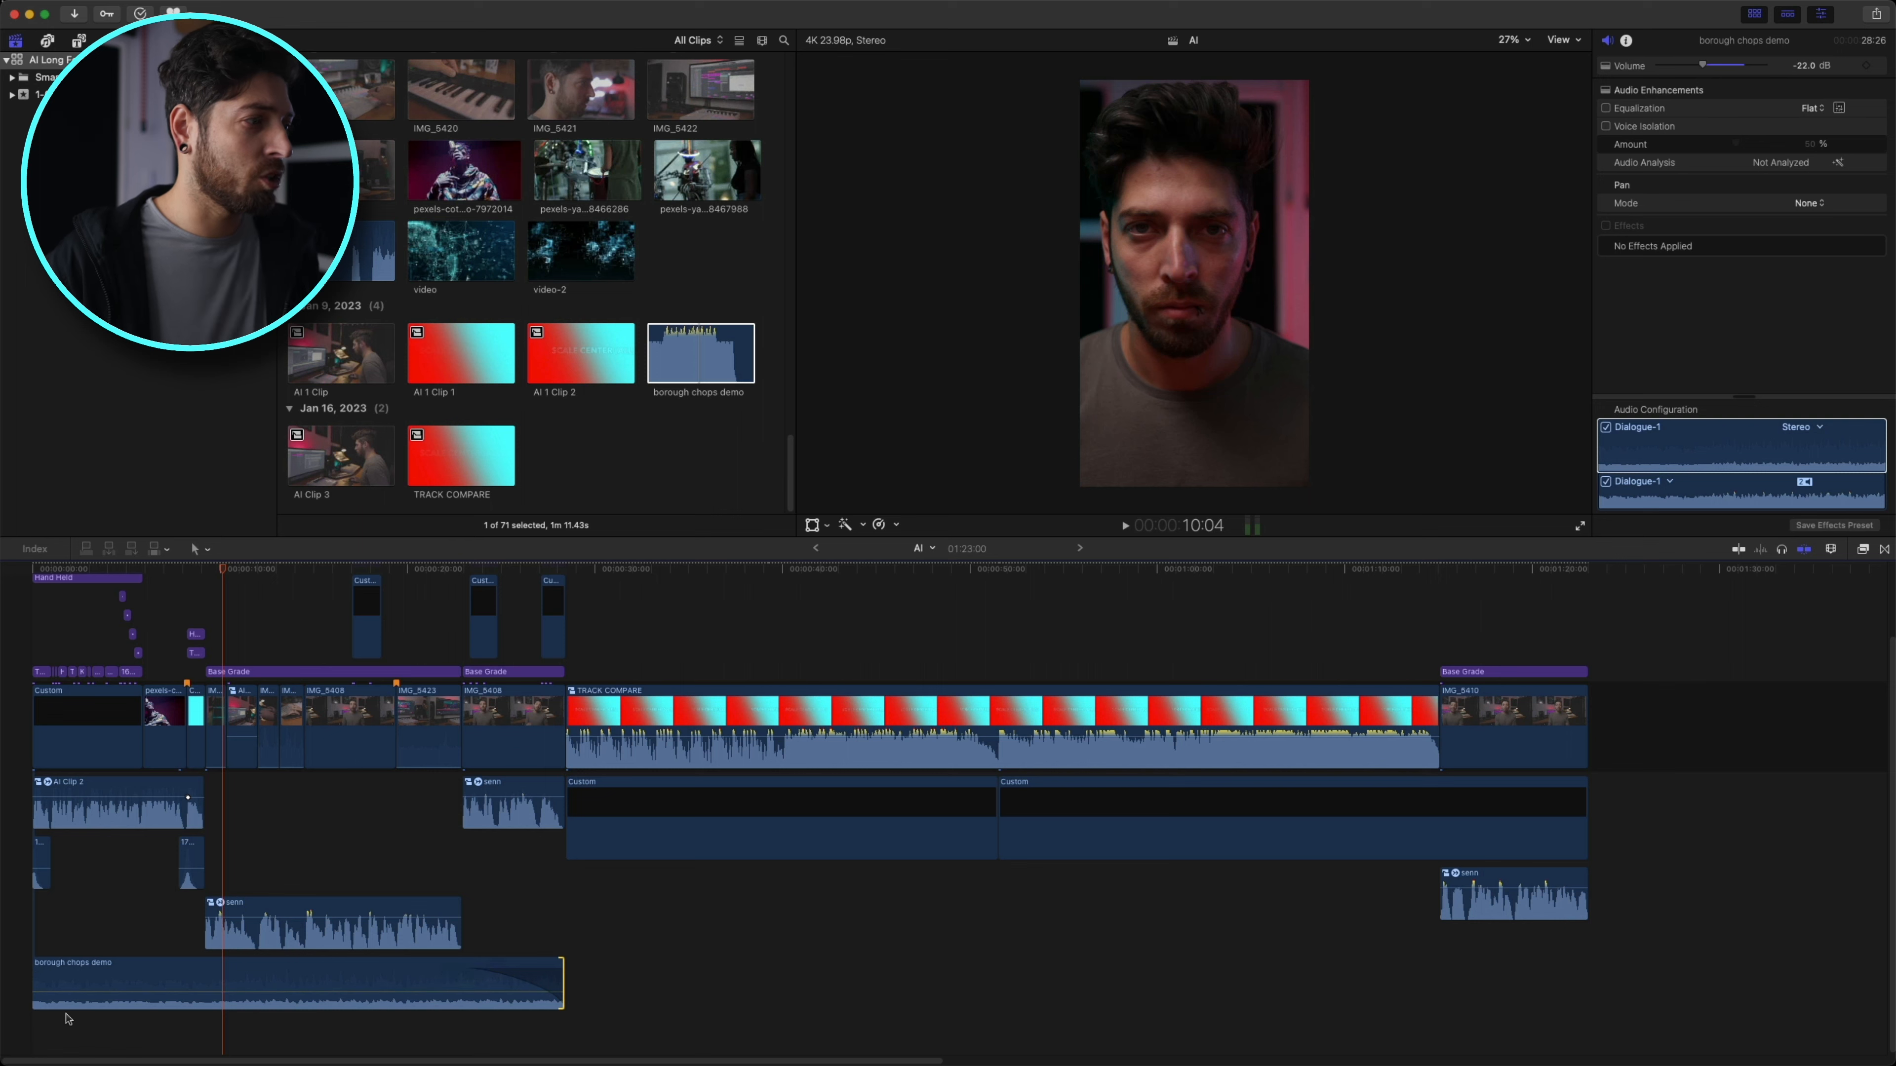
left_click(4, 994)
key("space")
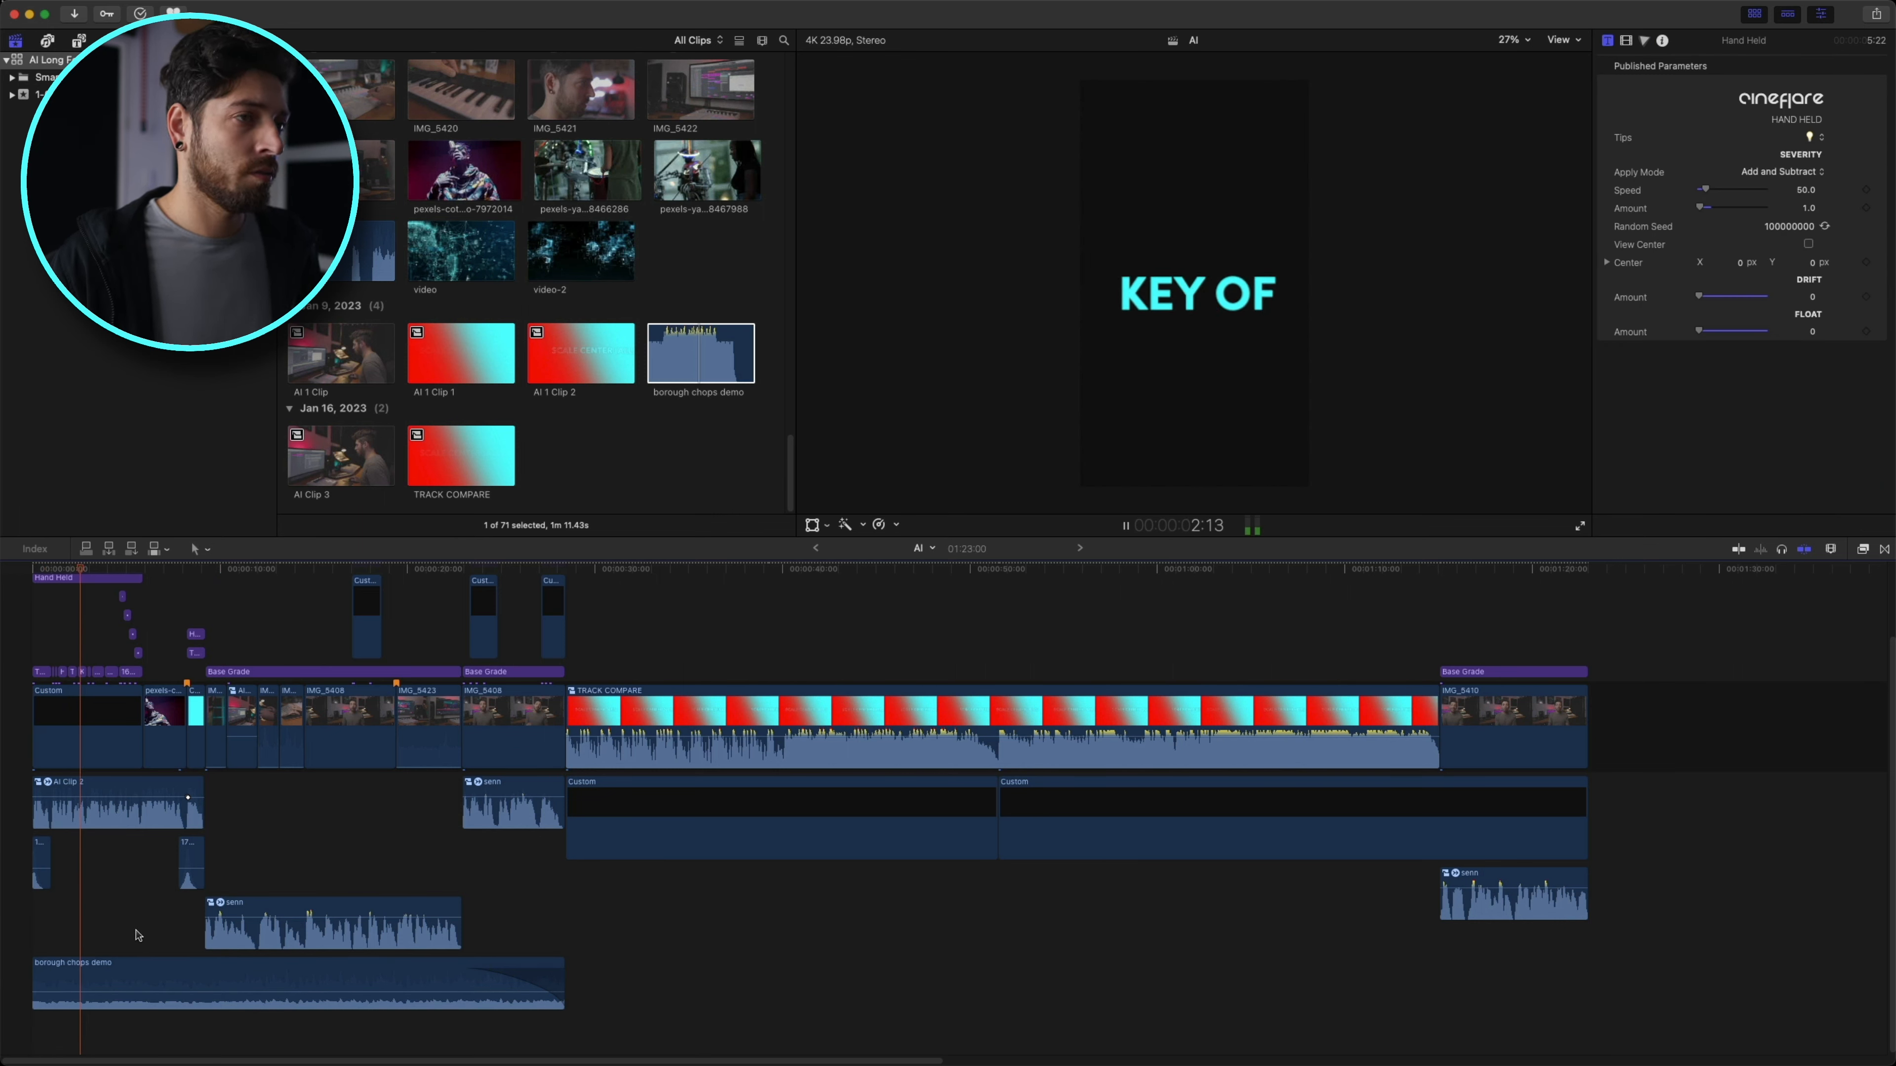
key("space")
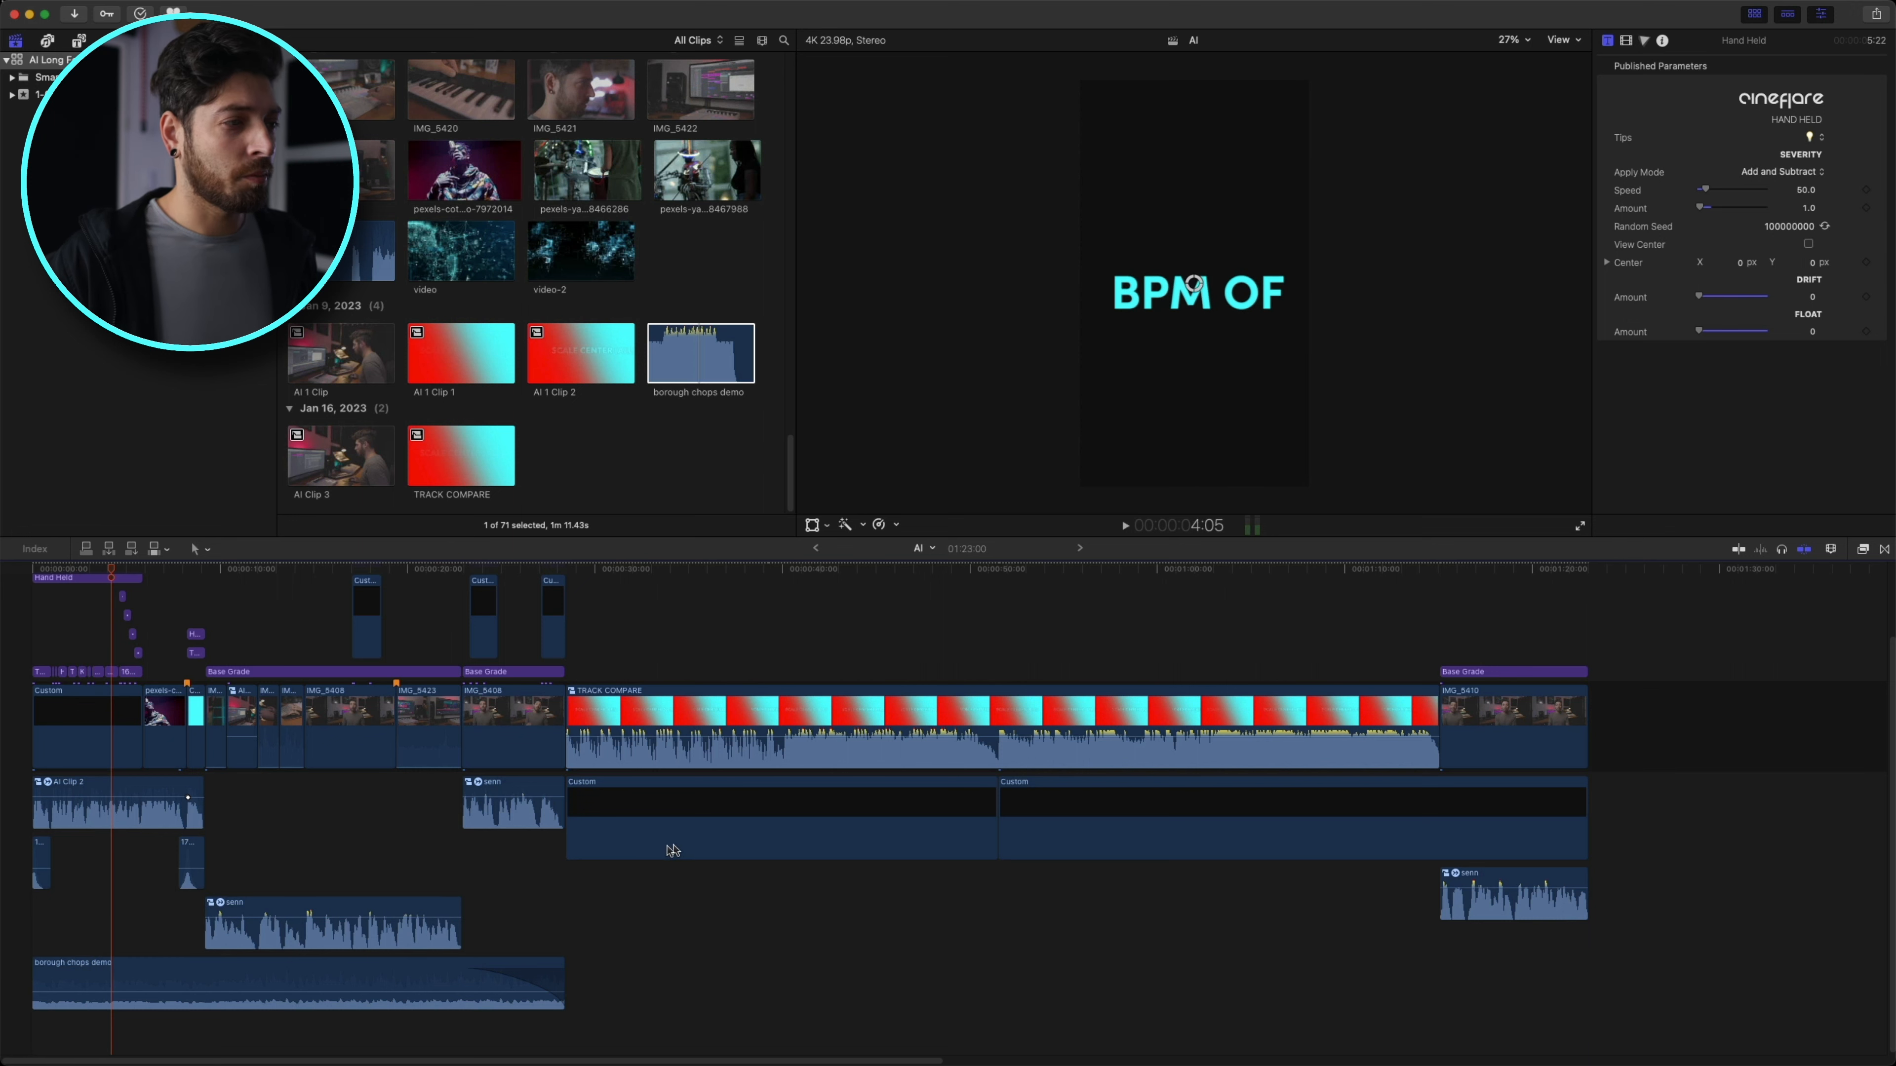
- Shorten the borough chops demo music to 27:11 so it ends before TRACK COMPARE, and play back the transition
left_click(526, 899)
key("space")
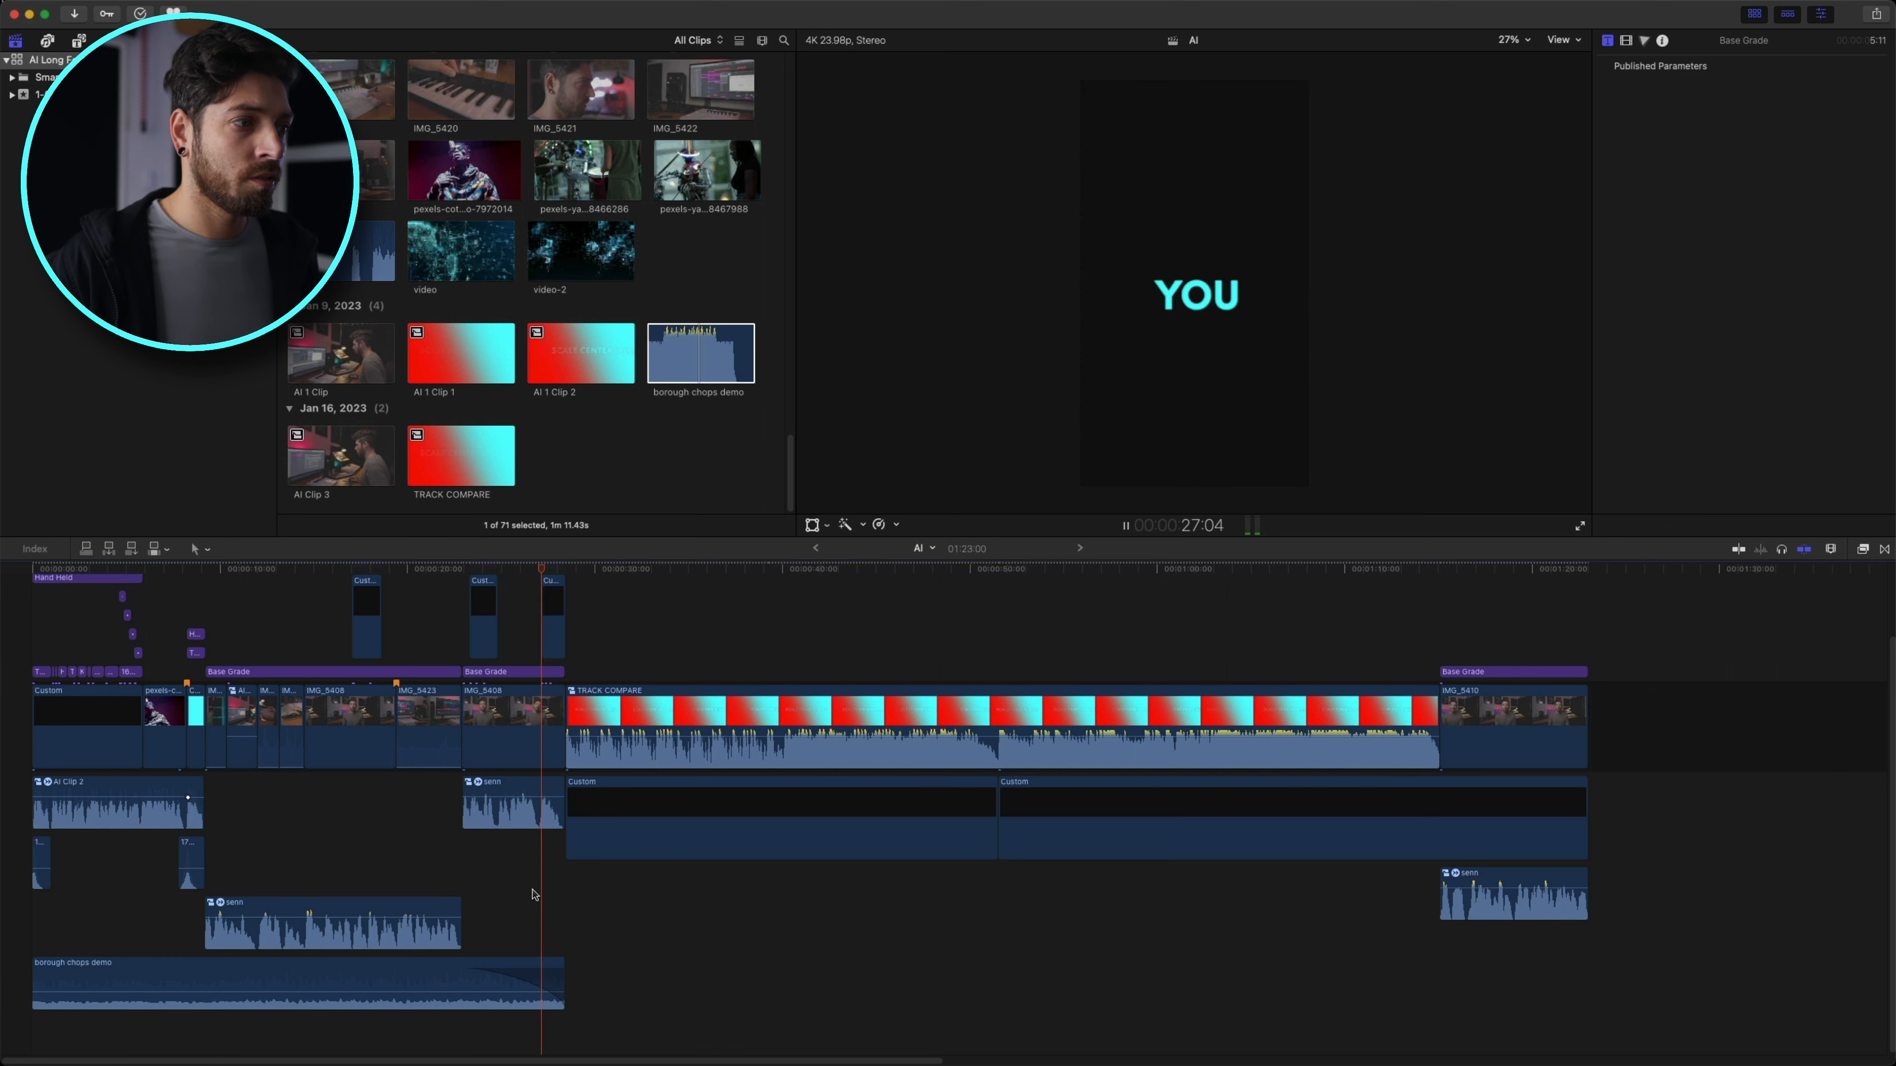
key("space")
left_click_drag(565, 987, 539, 986)
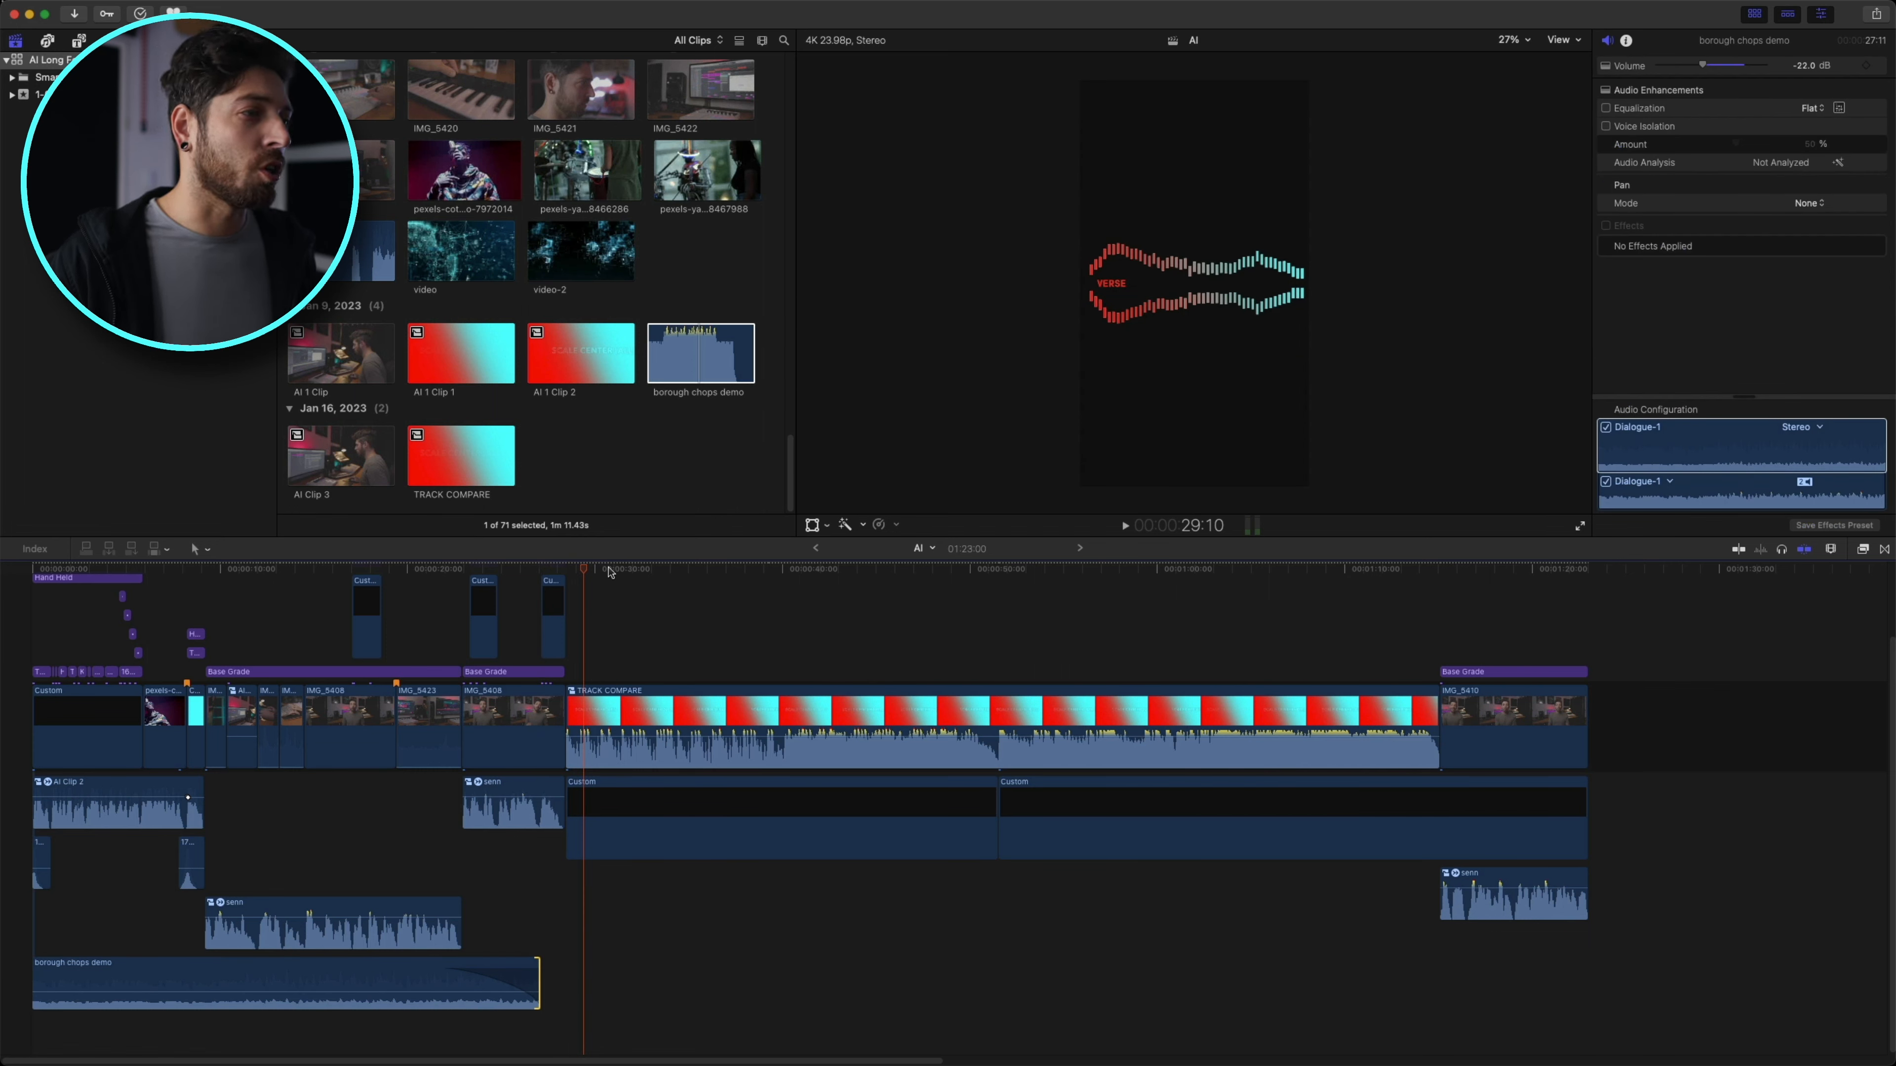
left_click(567, 567)
key("space")
key("space")
- Copy the SUBJECTIVE title above the start of TRACK COMPARE and extend it to 23:02, matching the first Custom clip below
scroll(683, 784, "up", 1)
key("super+equal")
scroll(679, 777, "up", 1)
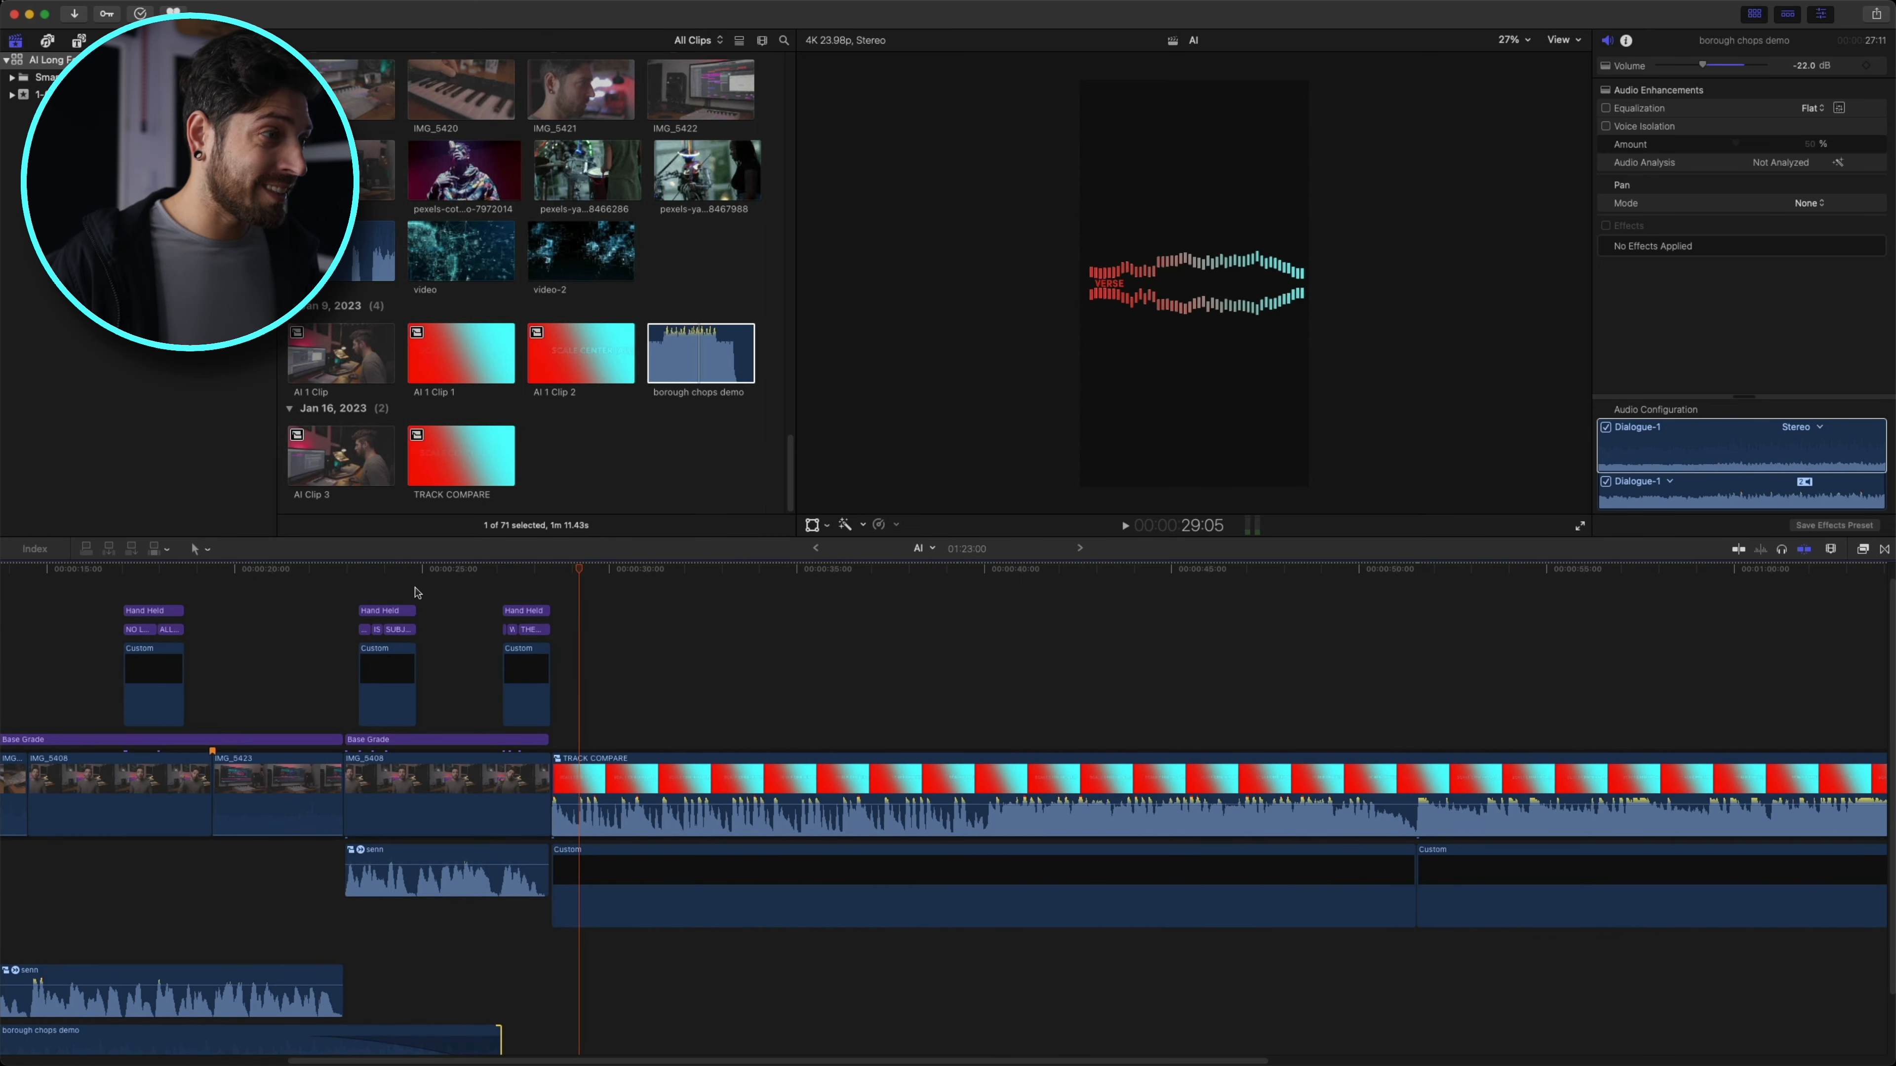
left_click(401, 569)
left_click_drag(396, 636, 1412, 740)
left_click(777, 575)
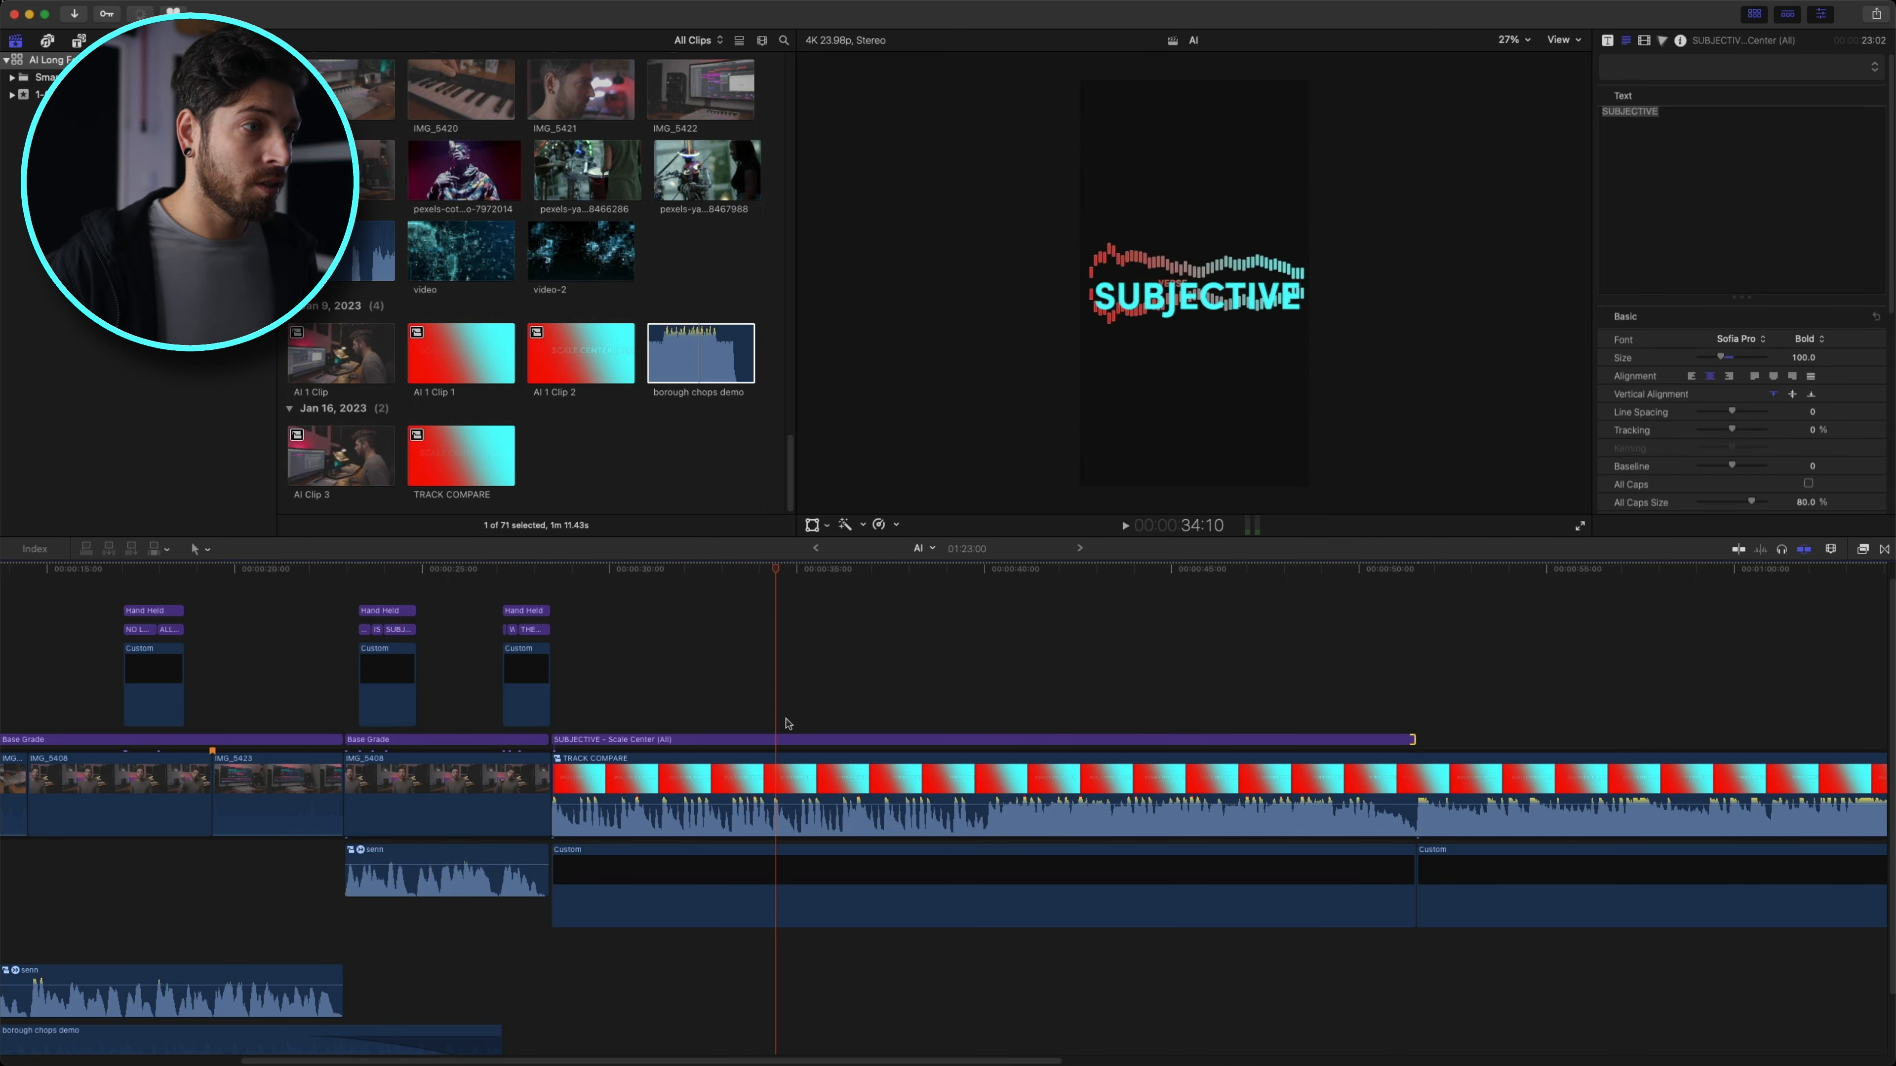
- Replace the text of the copied SUBJECTIVE title above the TRACK COMPARE clip with TRACK A
left_click(785, 739)
left_click(1757, 143)
key("super+a")
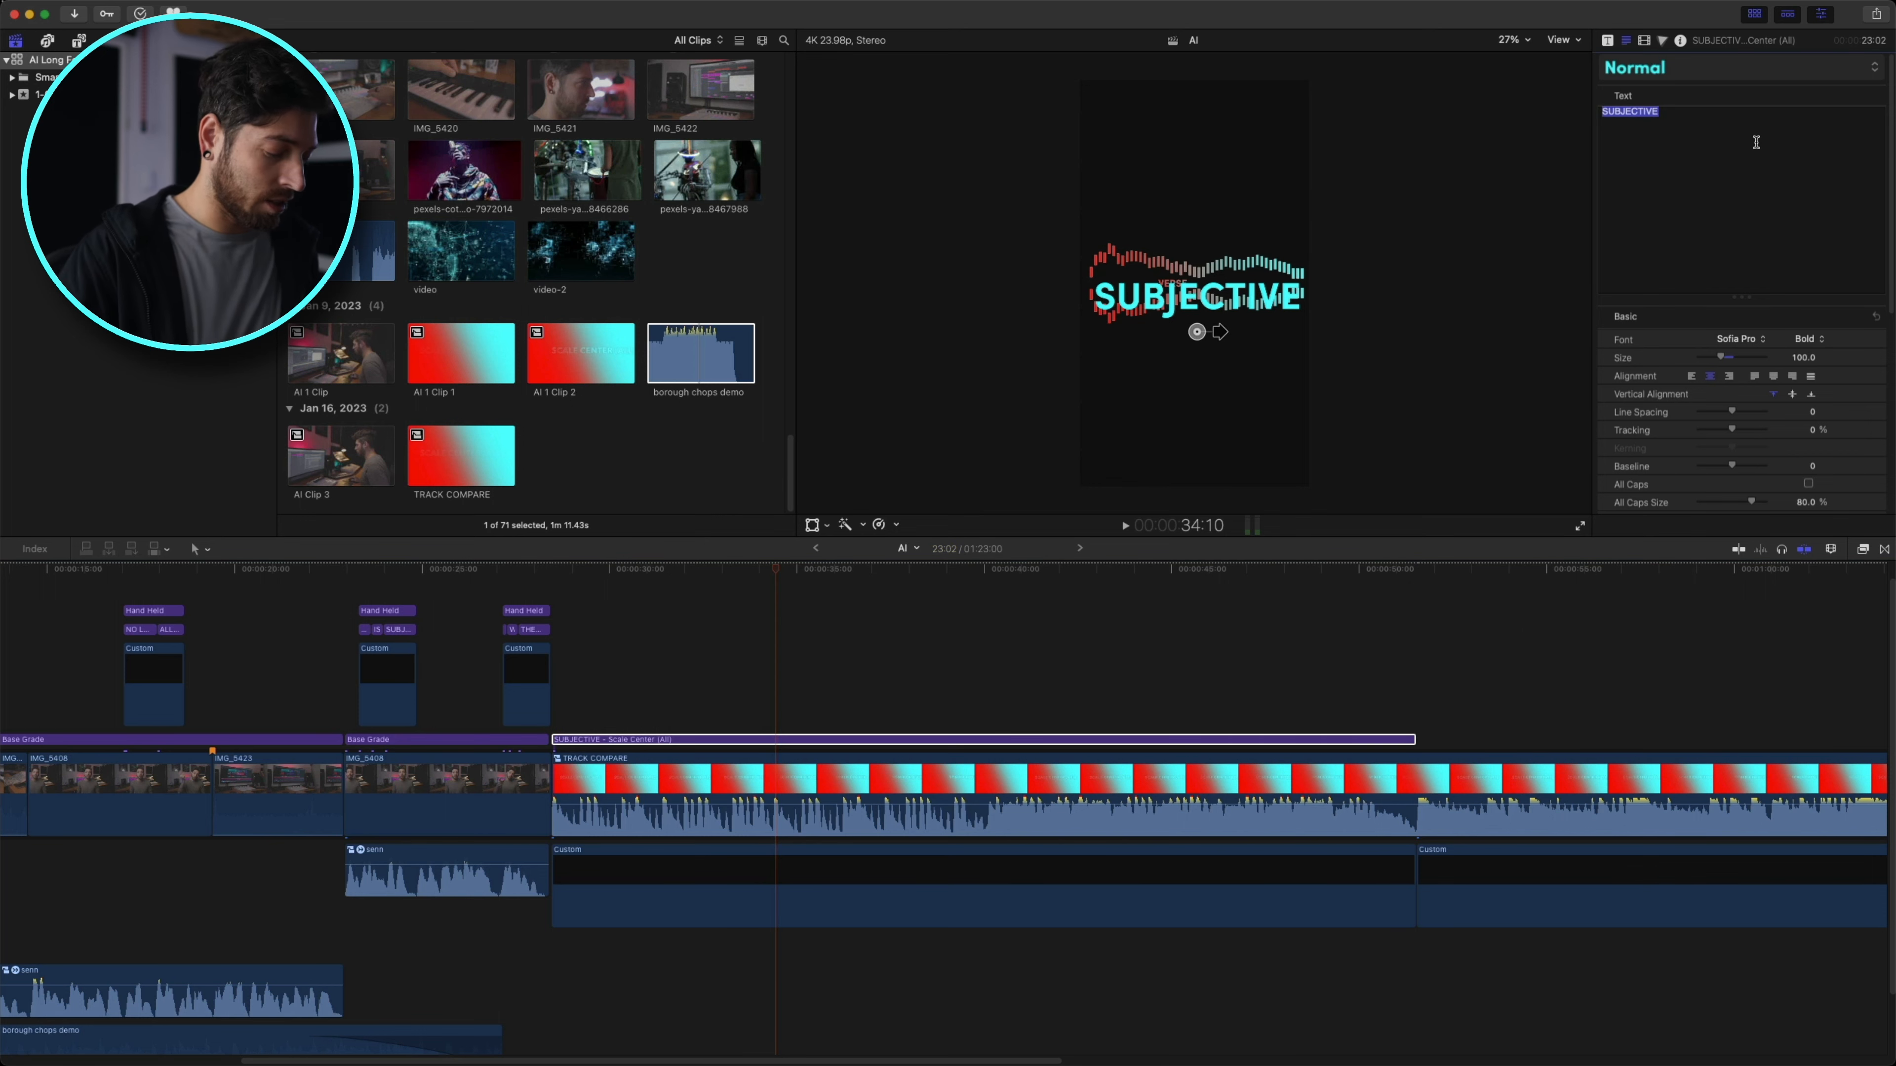
type("TRACK A")
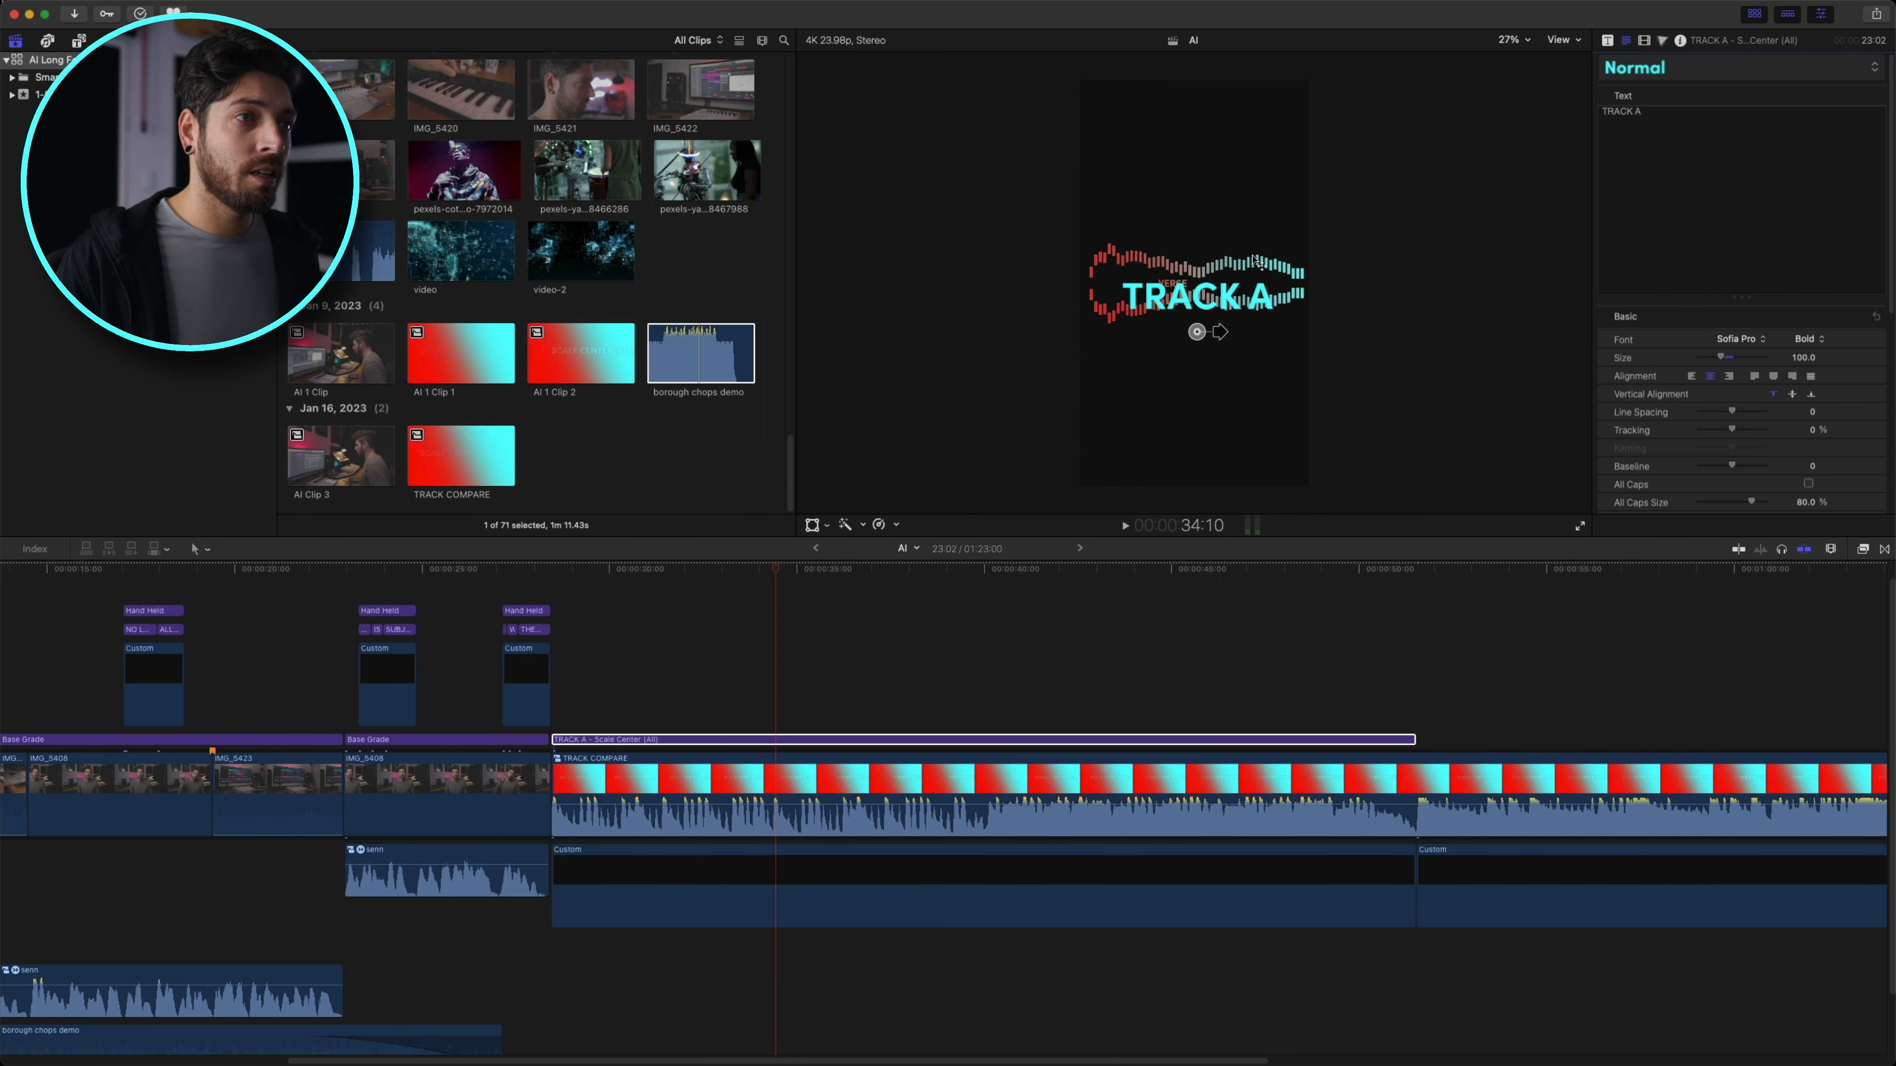
- Move the TRACK A title above the waveform, reduce its size to 82, centre it horizontally, and play the section back
left_click_drag(1196, 306, 1203, 161)
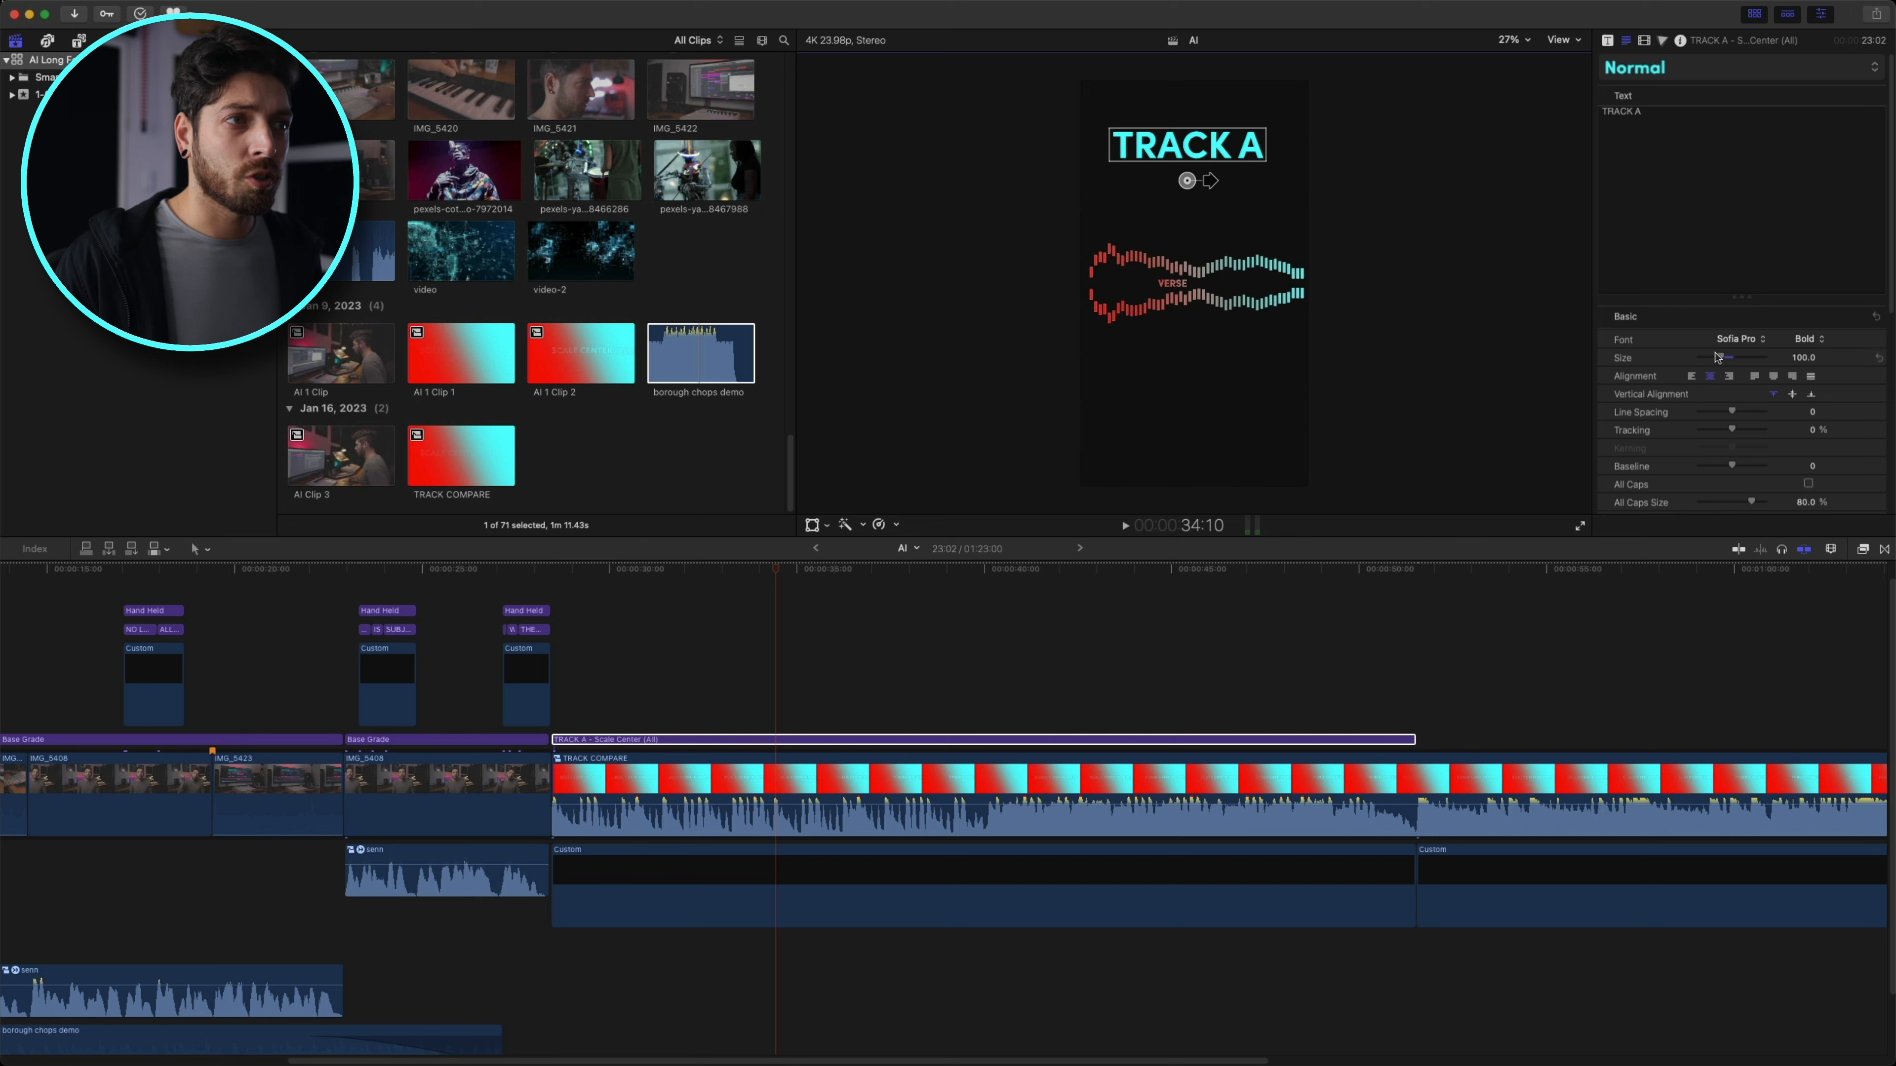
left_click_drag(1717, 358, 1588, 271)
left_click_drag(1179, 136, 1198, 147)
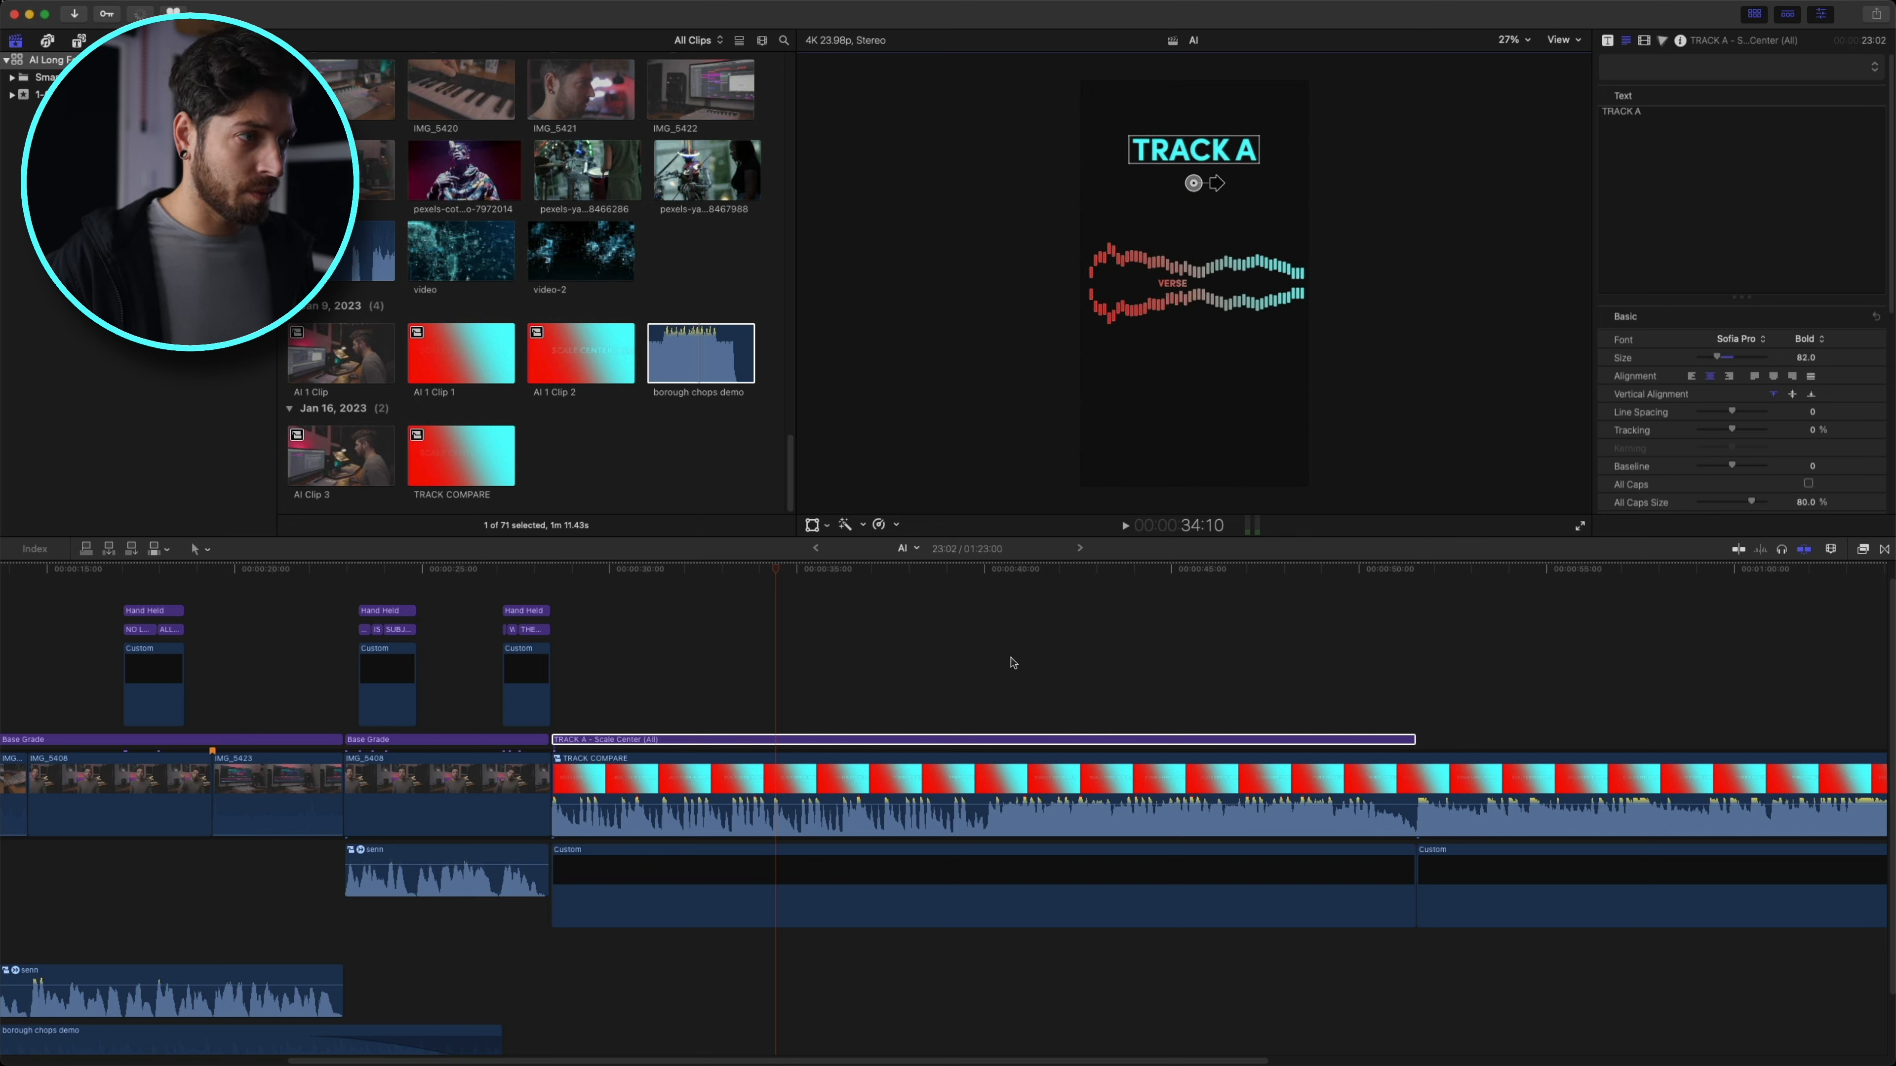
left_click(542, 574)
key("space")
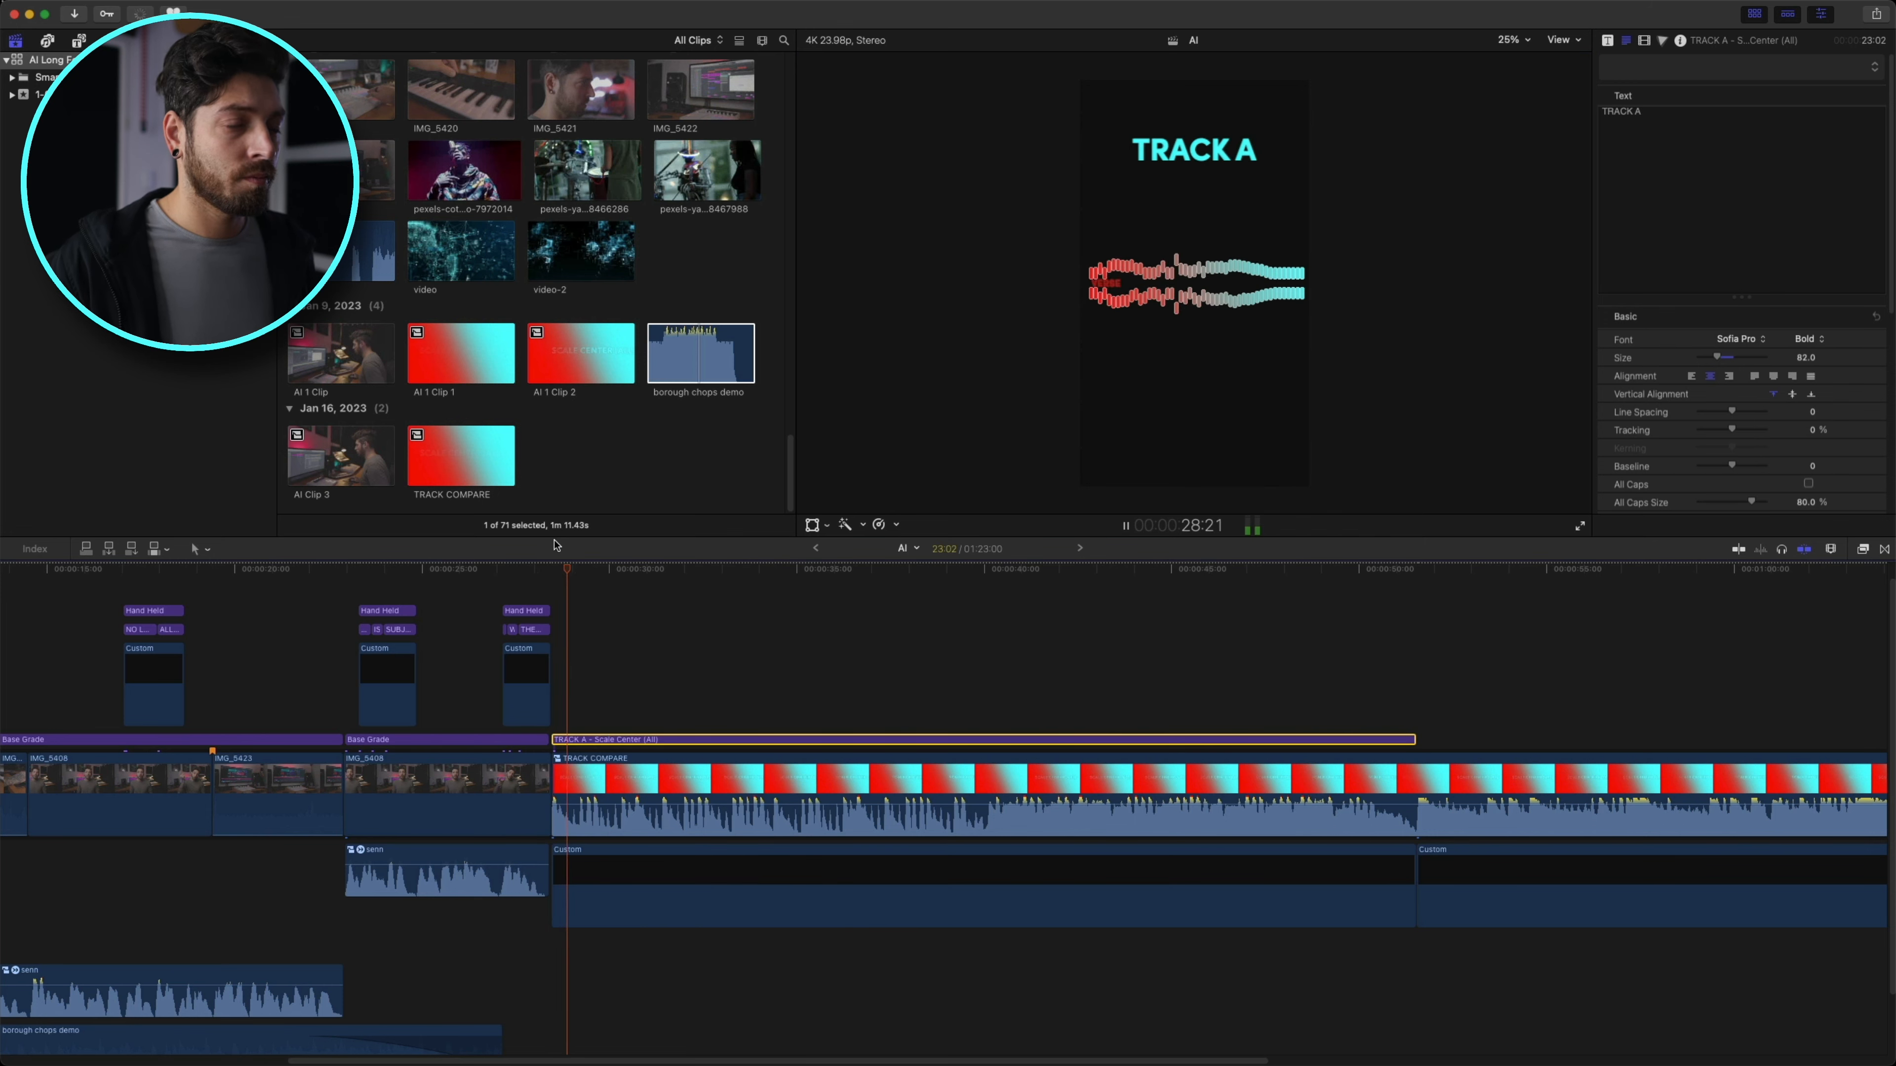
key("shift+z")
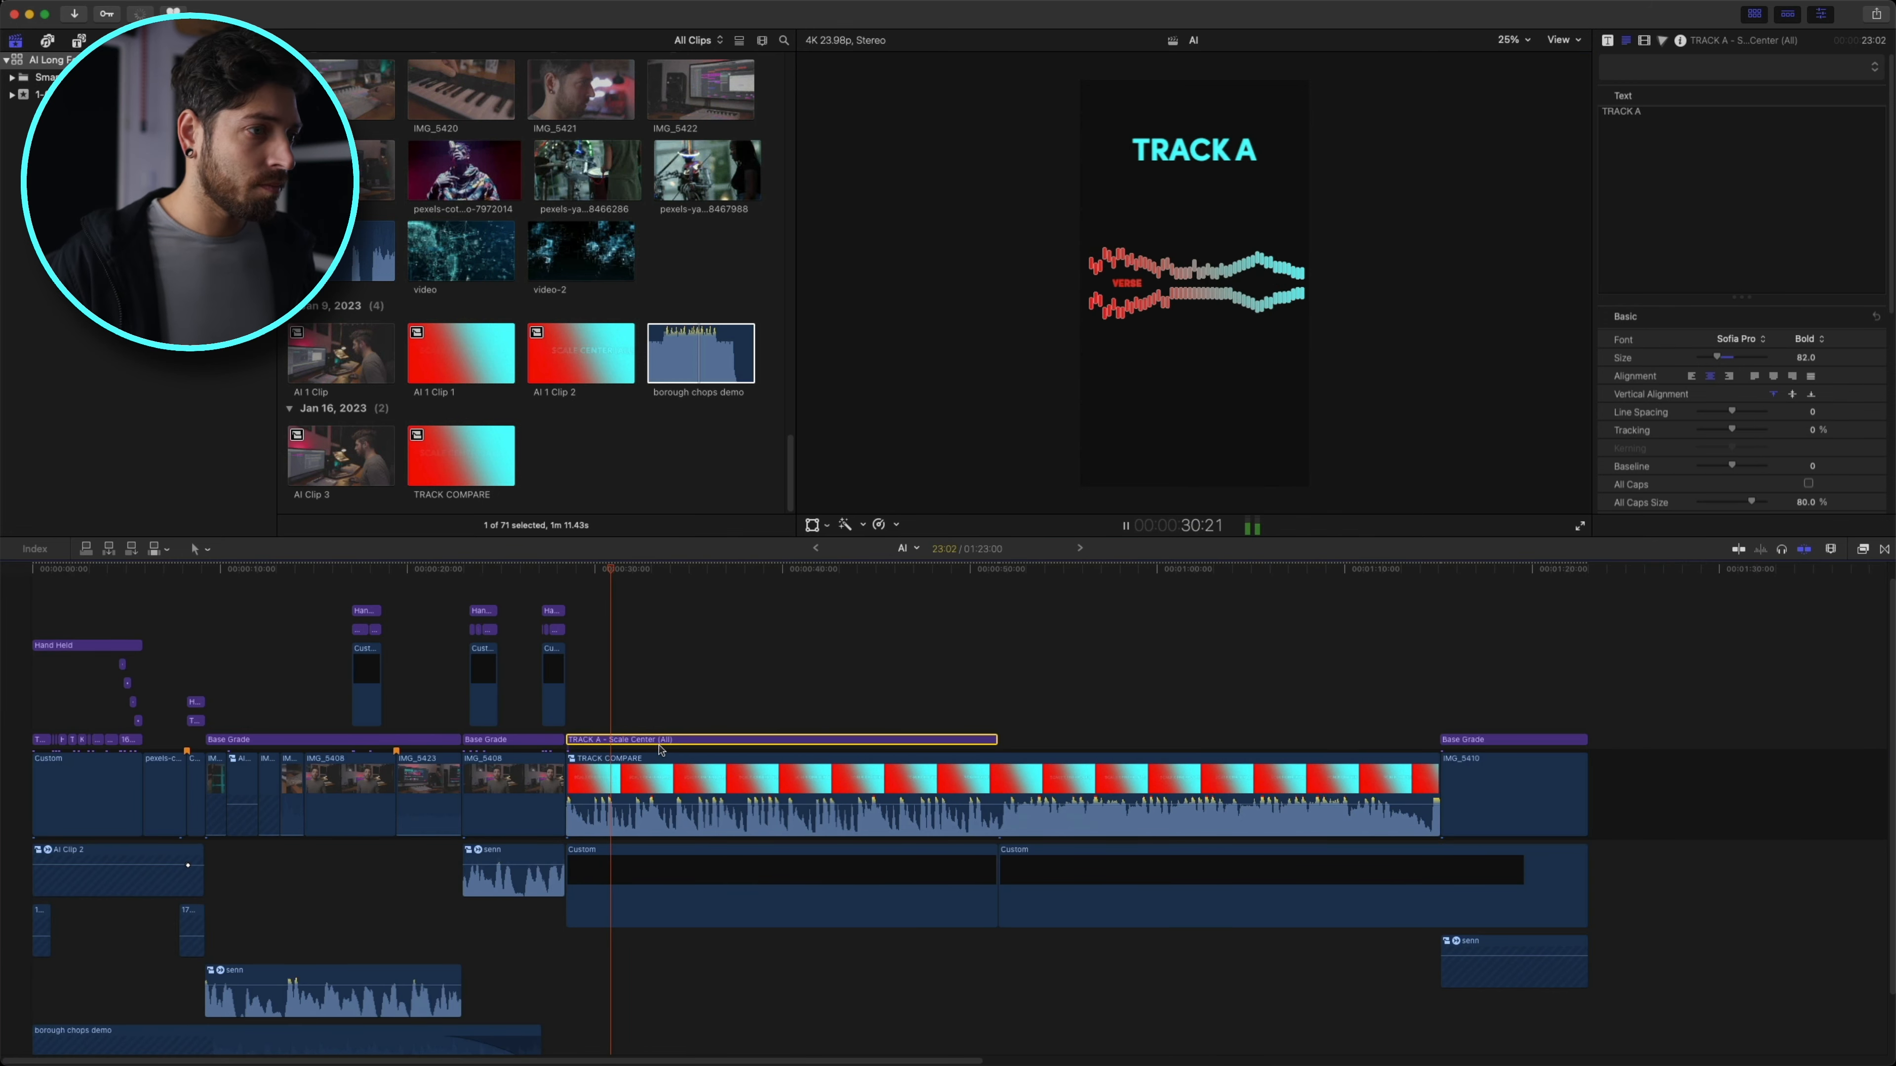
key("space")
- Duplicate the TRACK A title directly after itself over TRACK COMPARE and change the copy's text to TRACK B
left_click_drag(640, 747, 1078, 739)
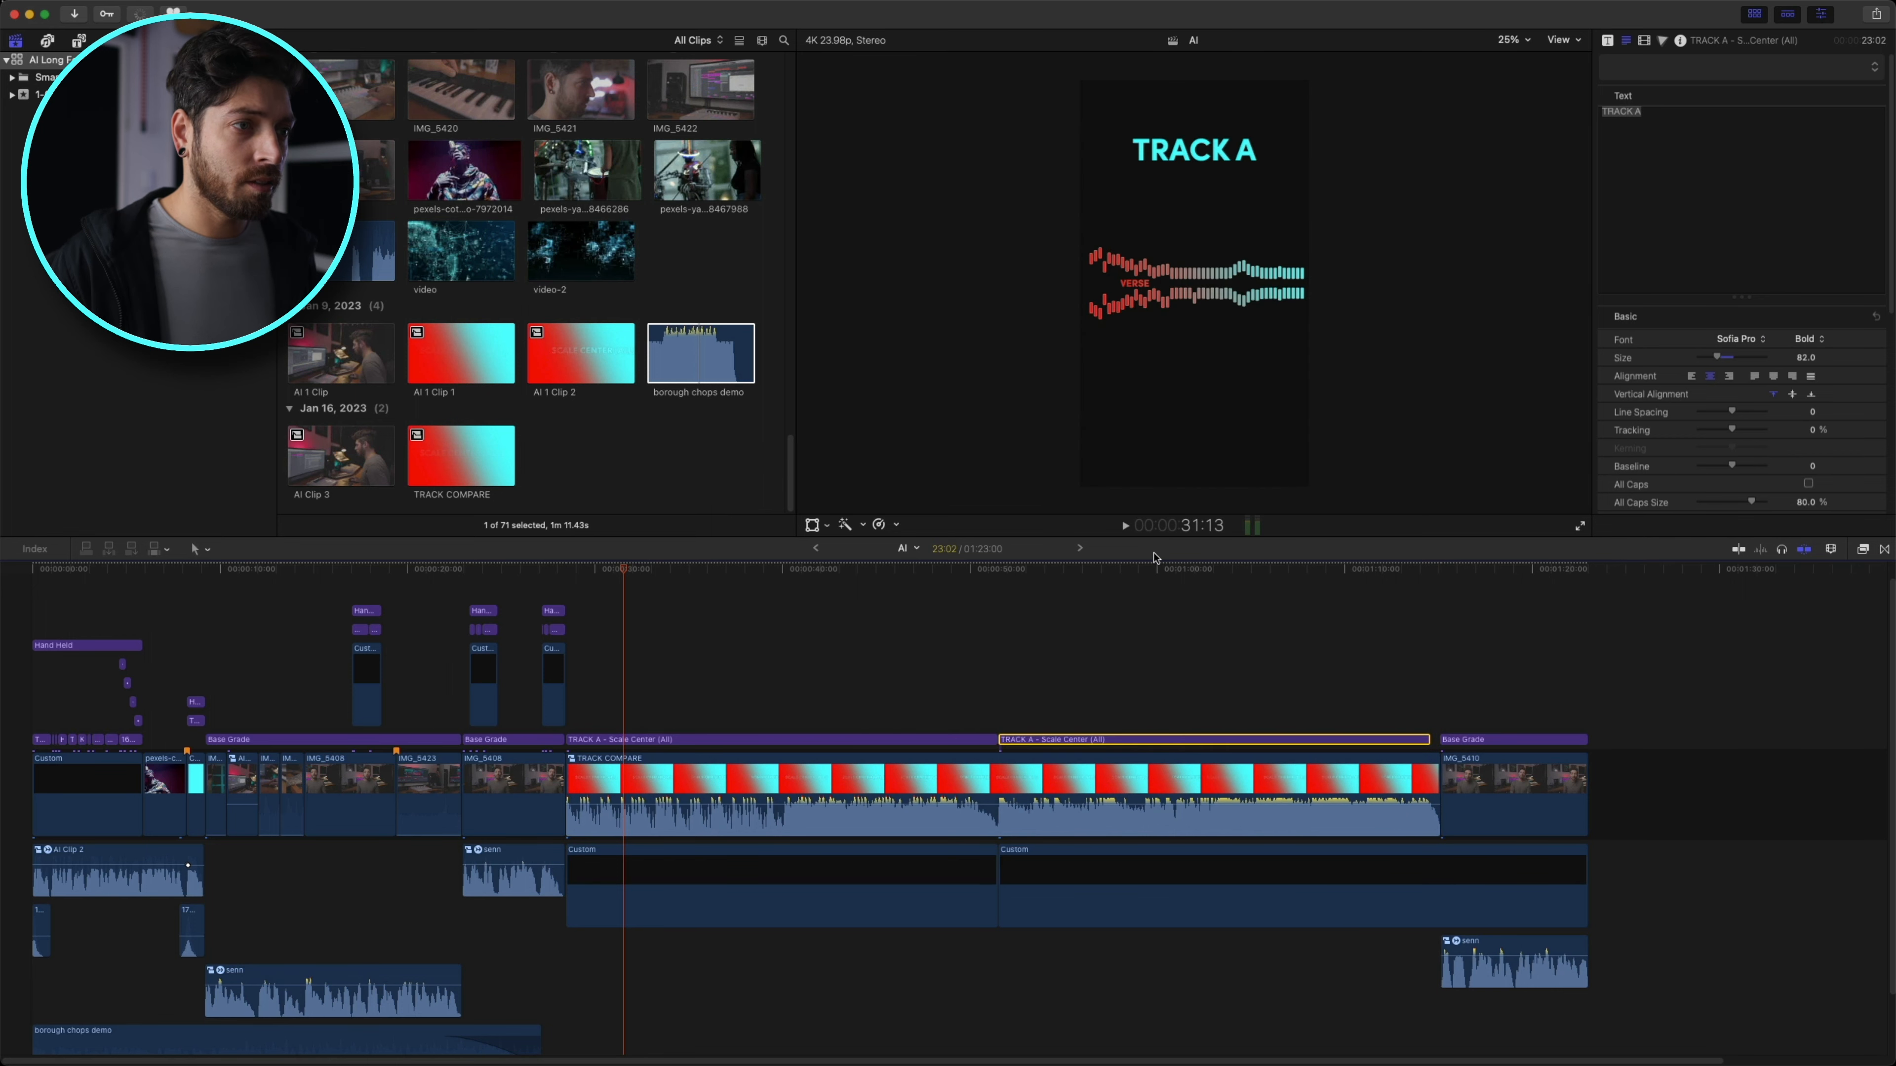
left_click(1148, 572)
left_click(1658, 117)
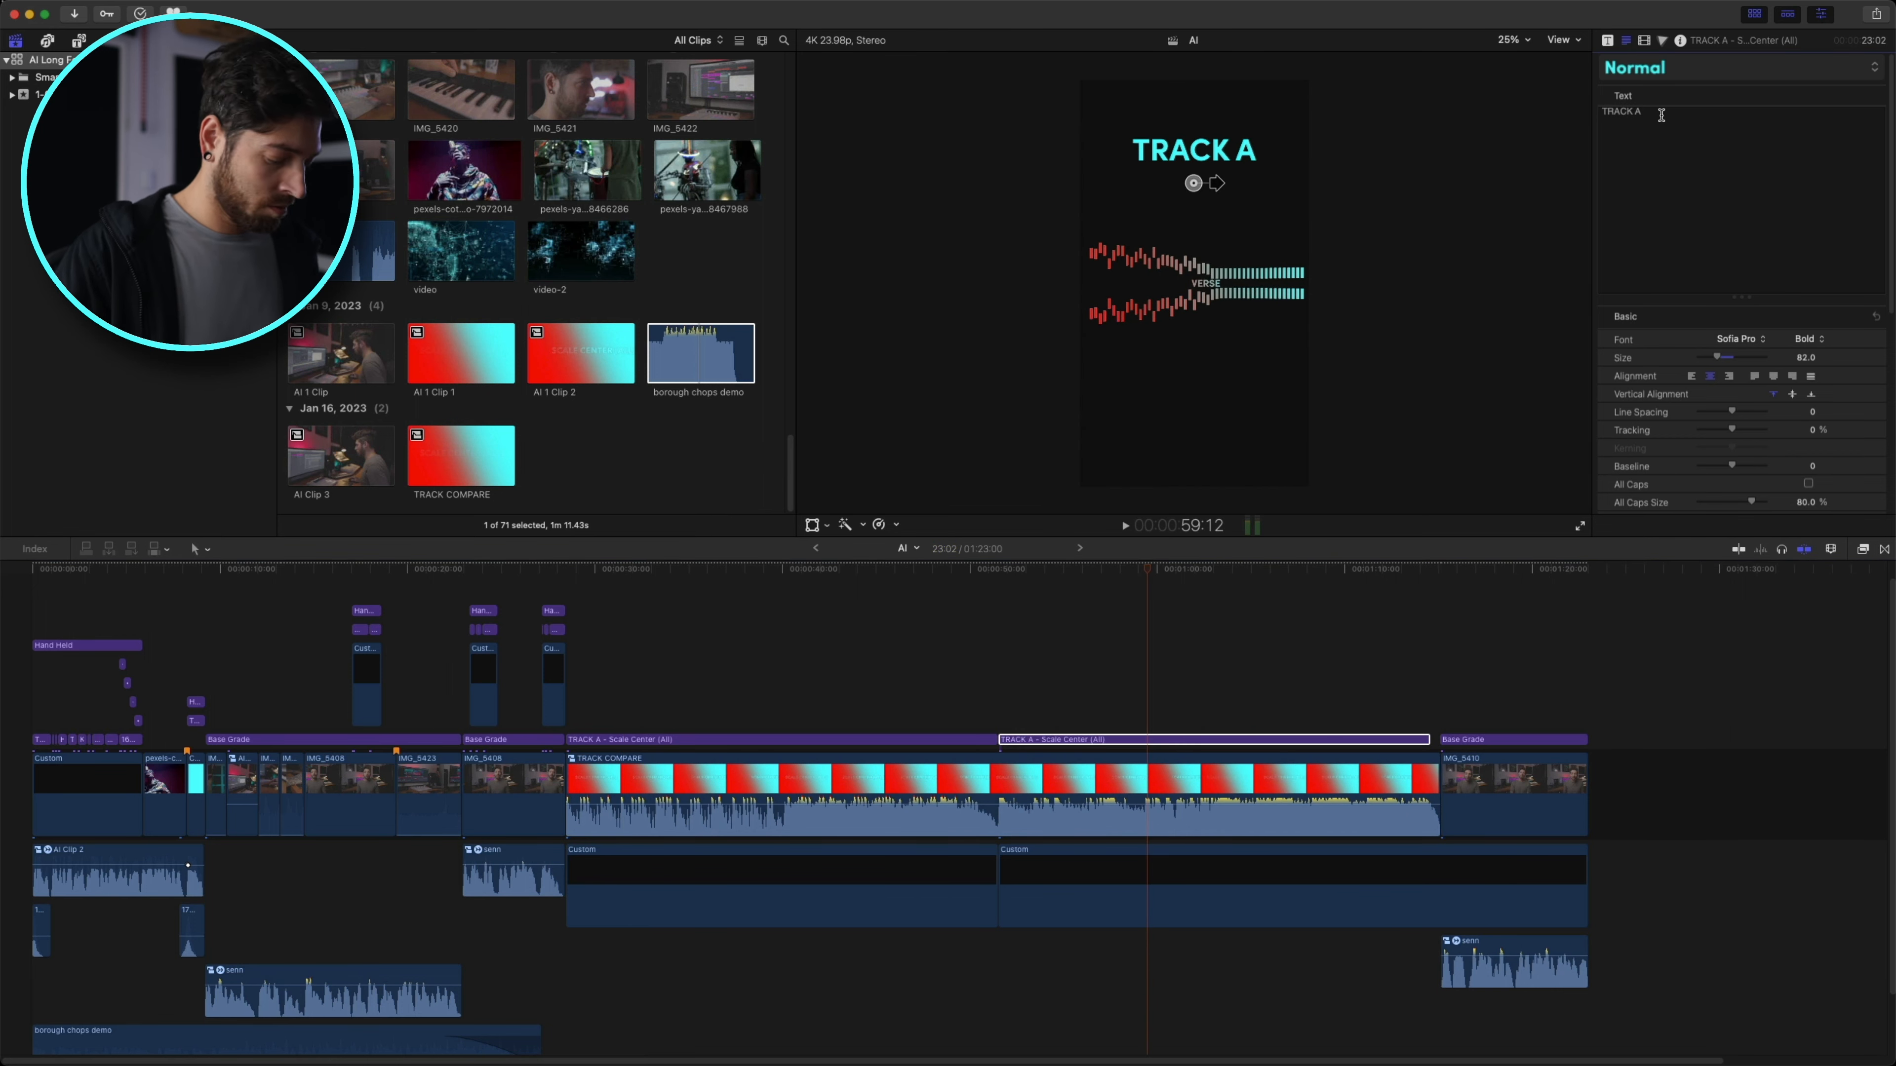
type("B")
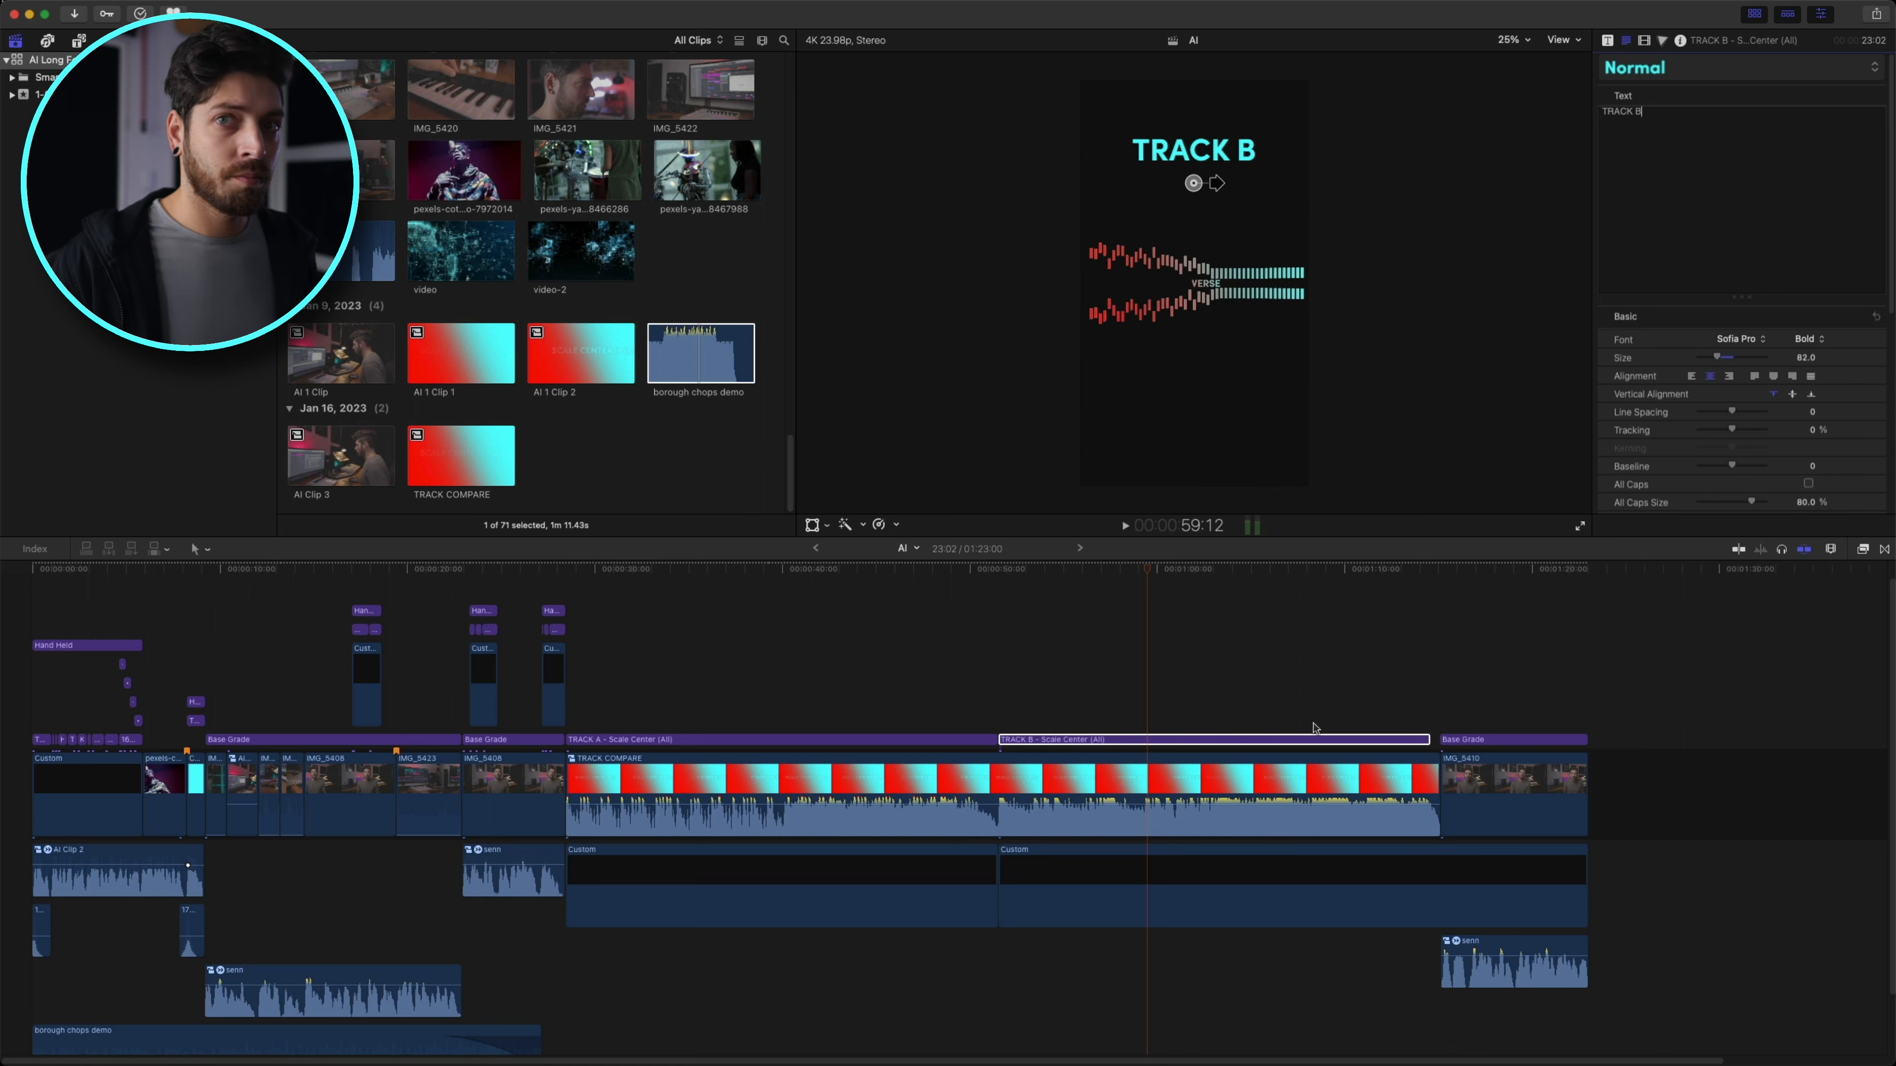
- Extend the TRACK B title to the end of the TRACK COMPARE clip and skim through the reel
left_click(1315, 719)
key("space")
left_click_drag(1423, 740, 1434, 739)
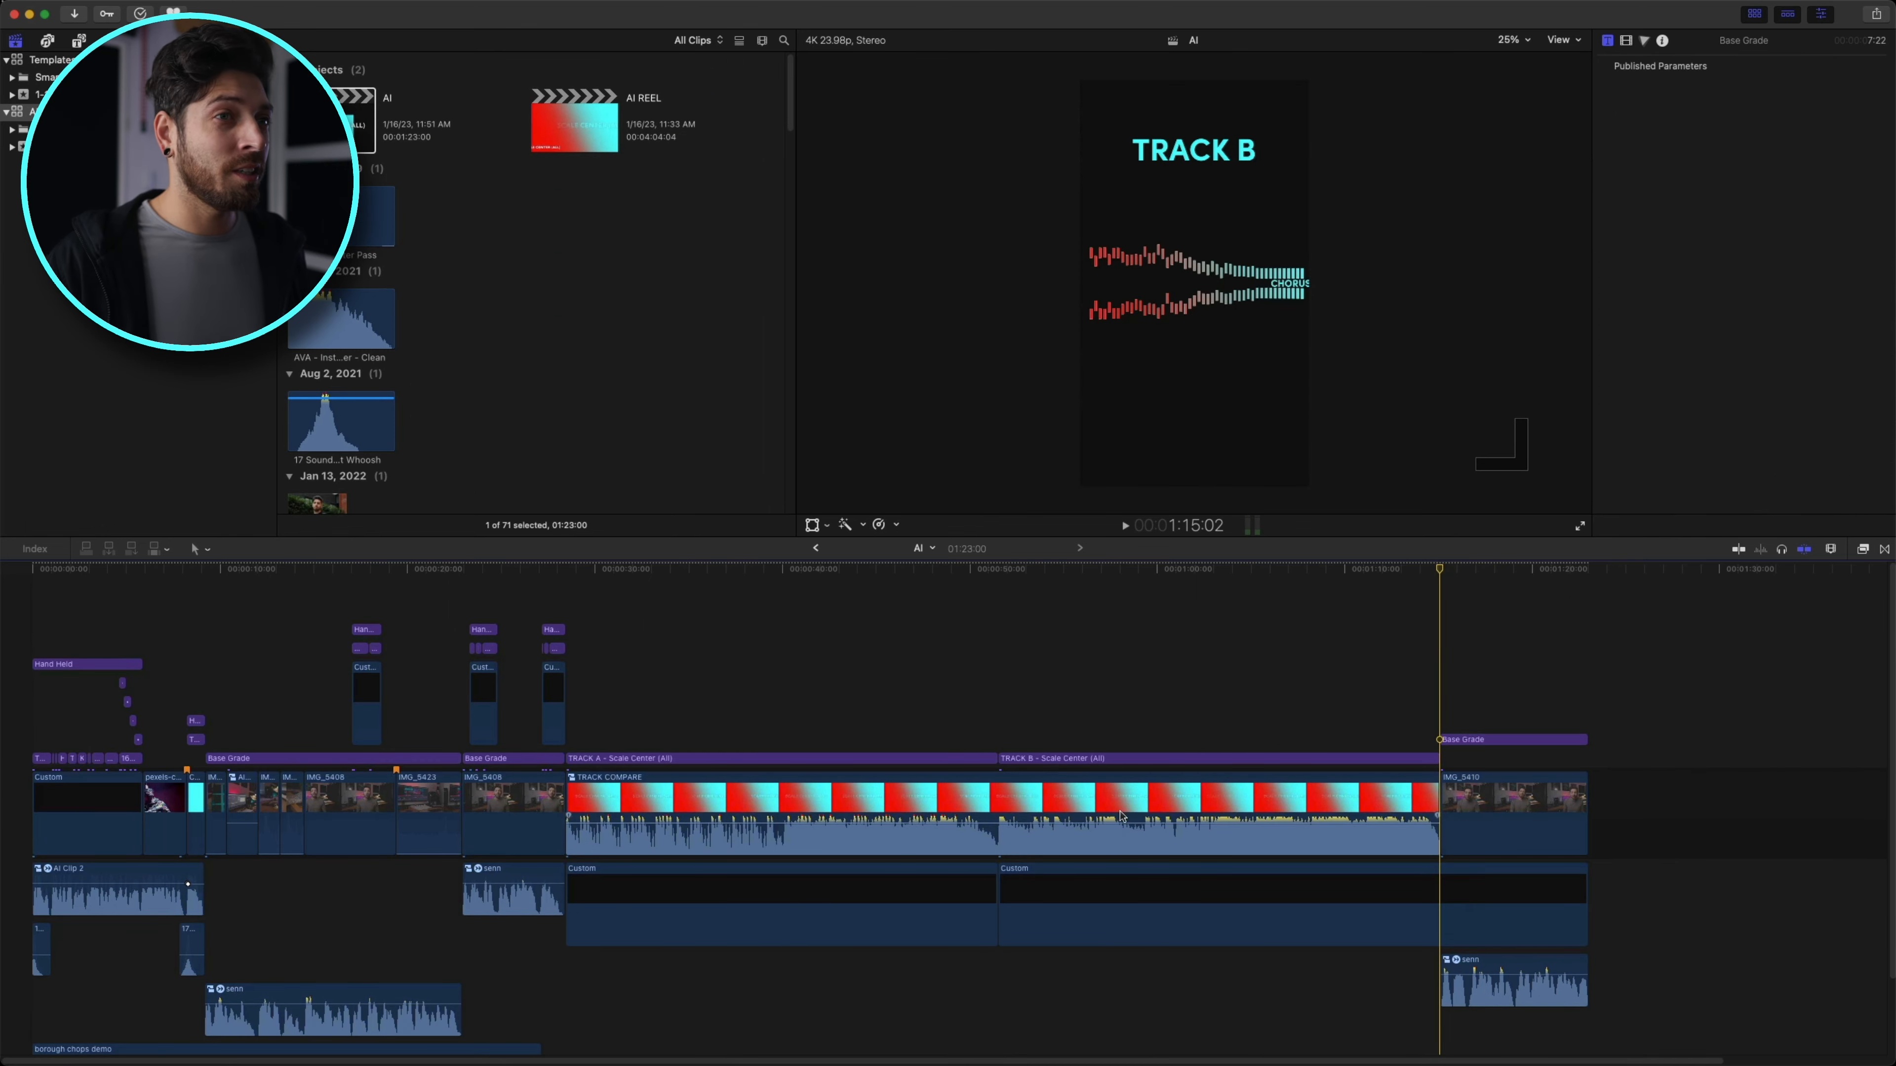
scroll(1119, 816, "down", 3)
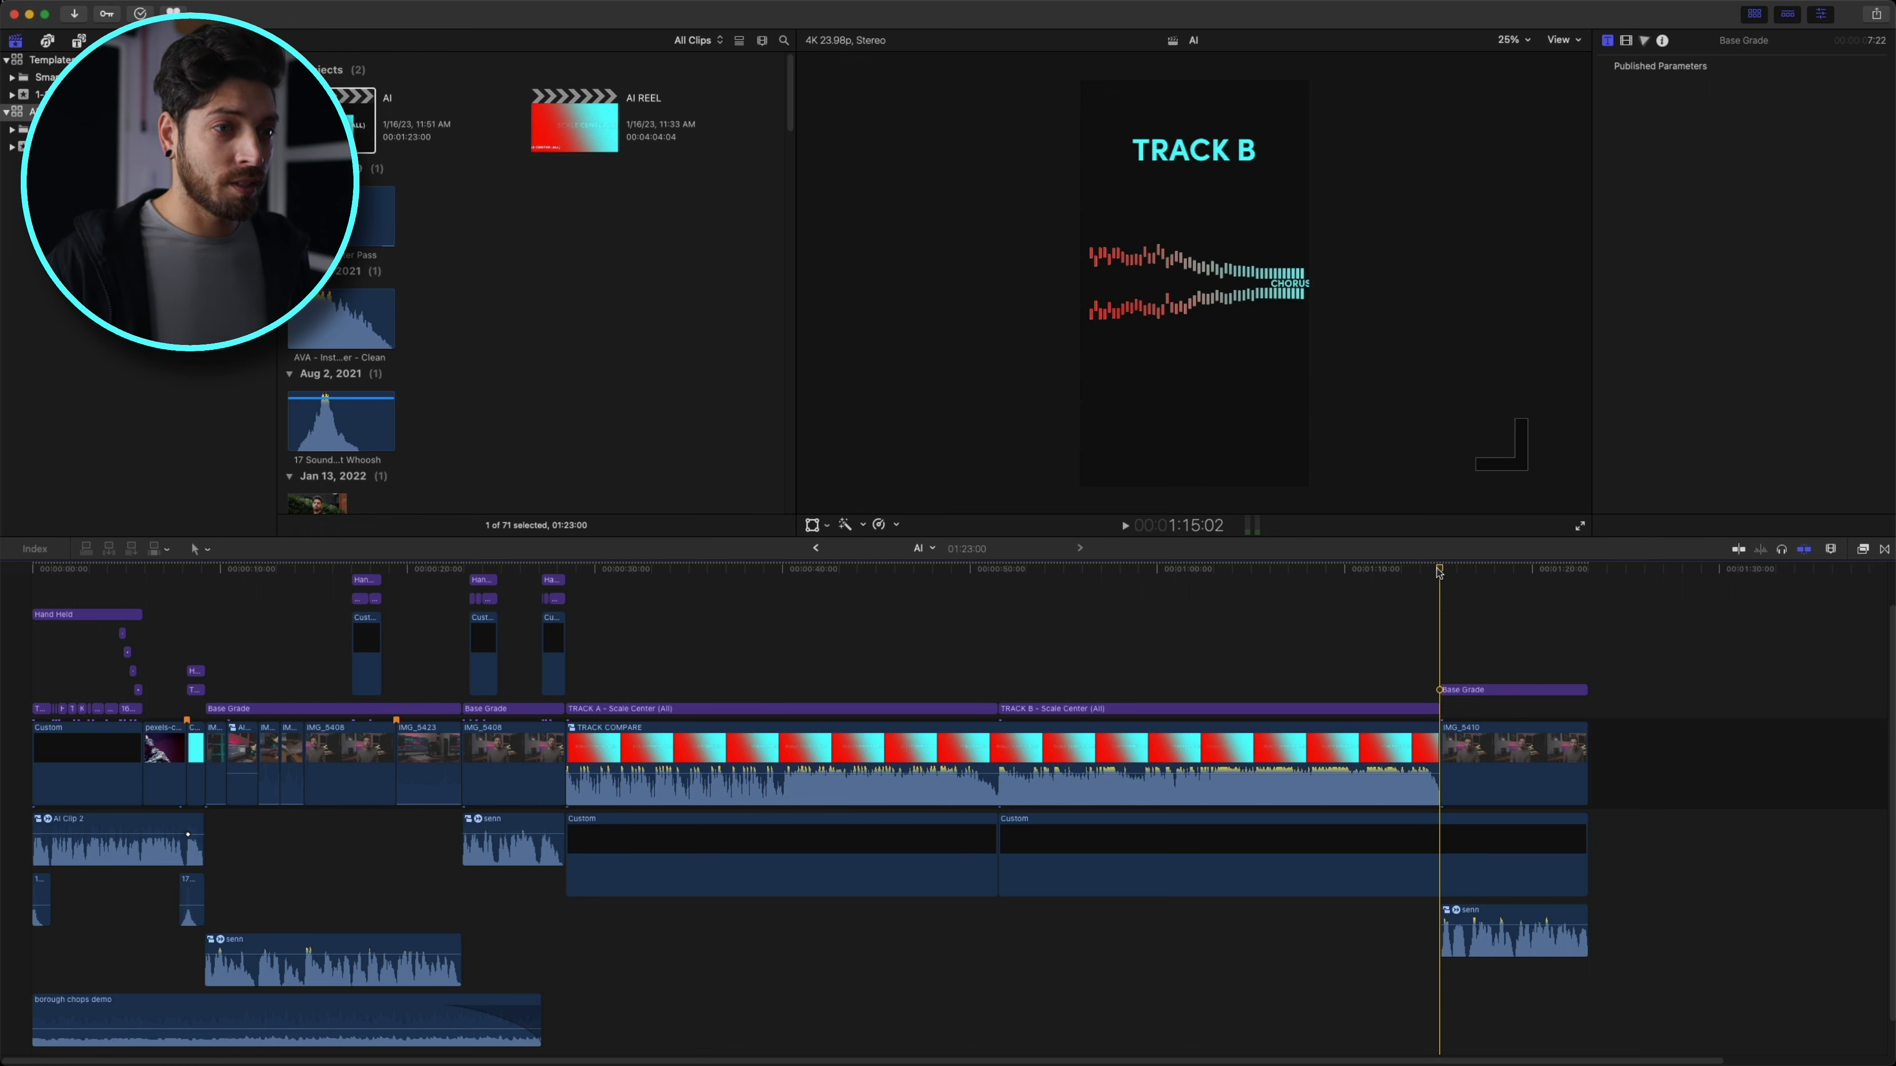
left_click_drag(1440, 572, 1288, 572)
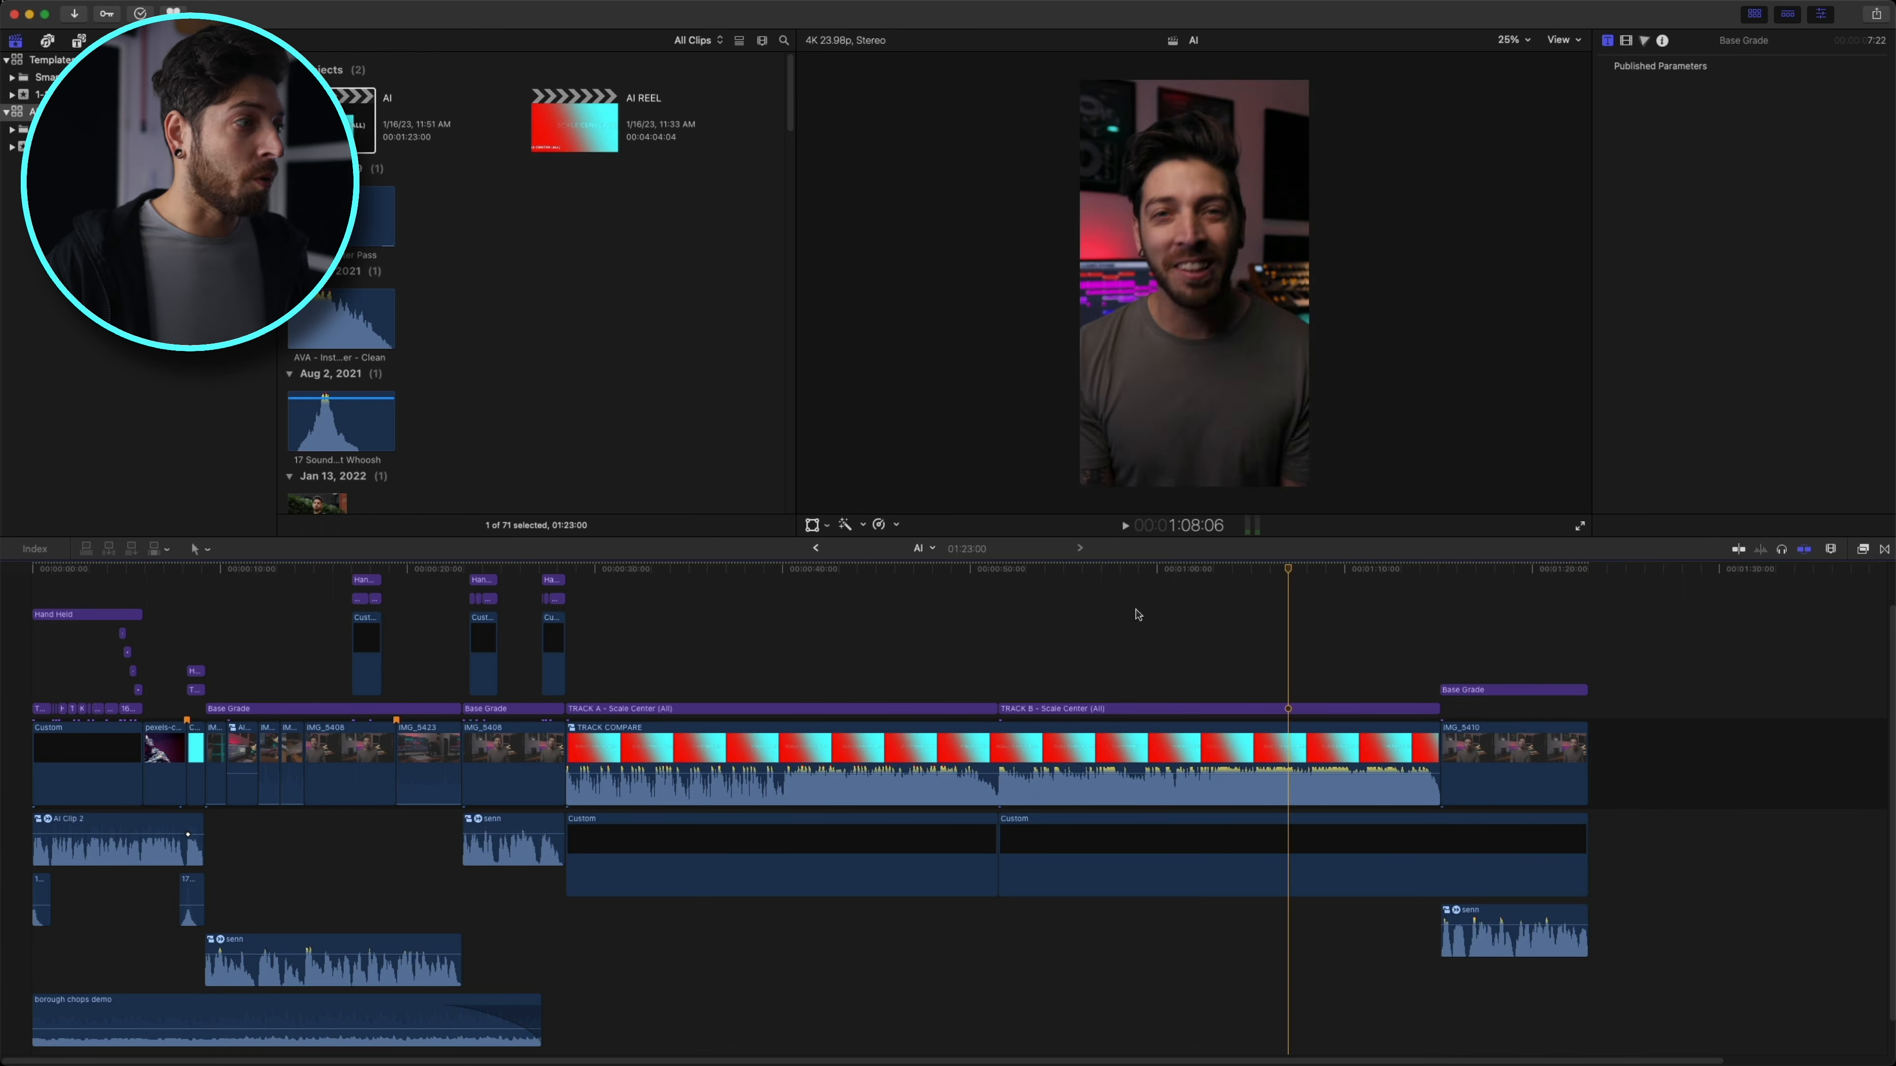
left_click(42, 655)
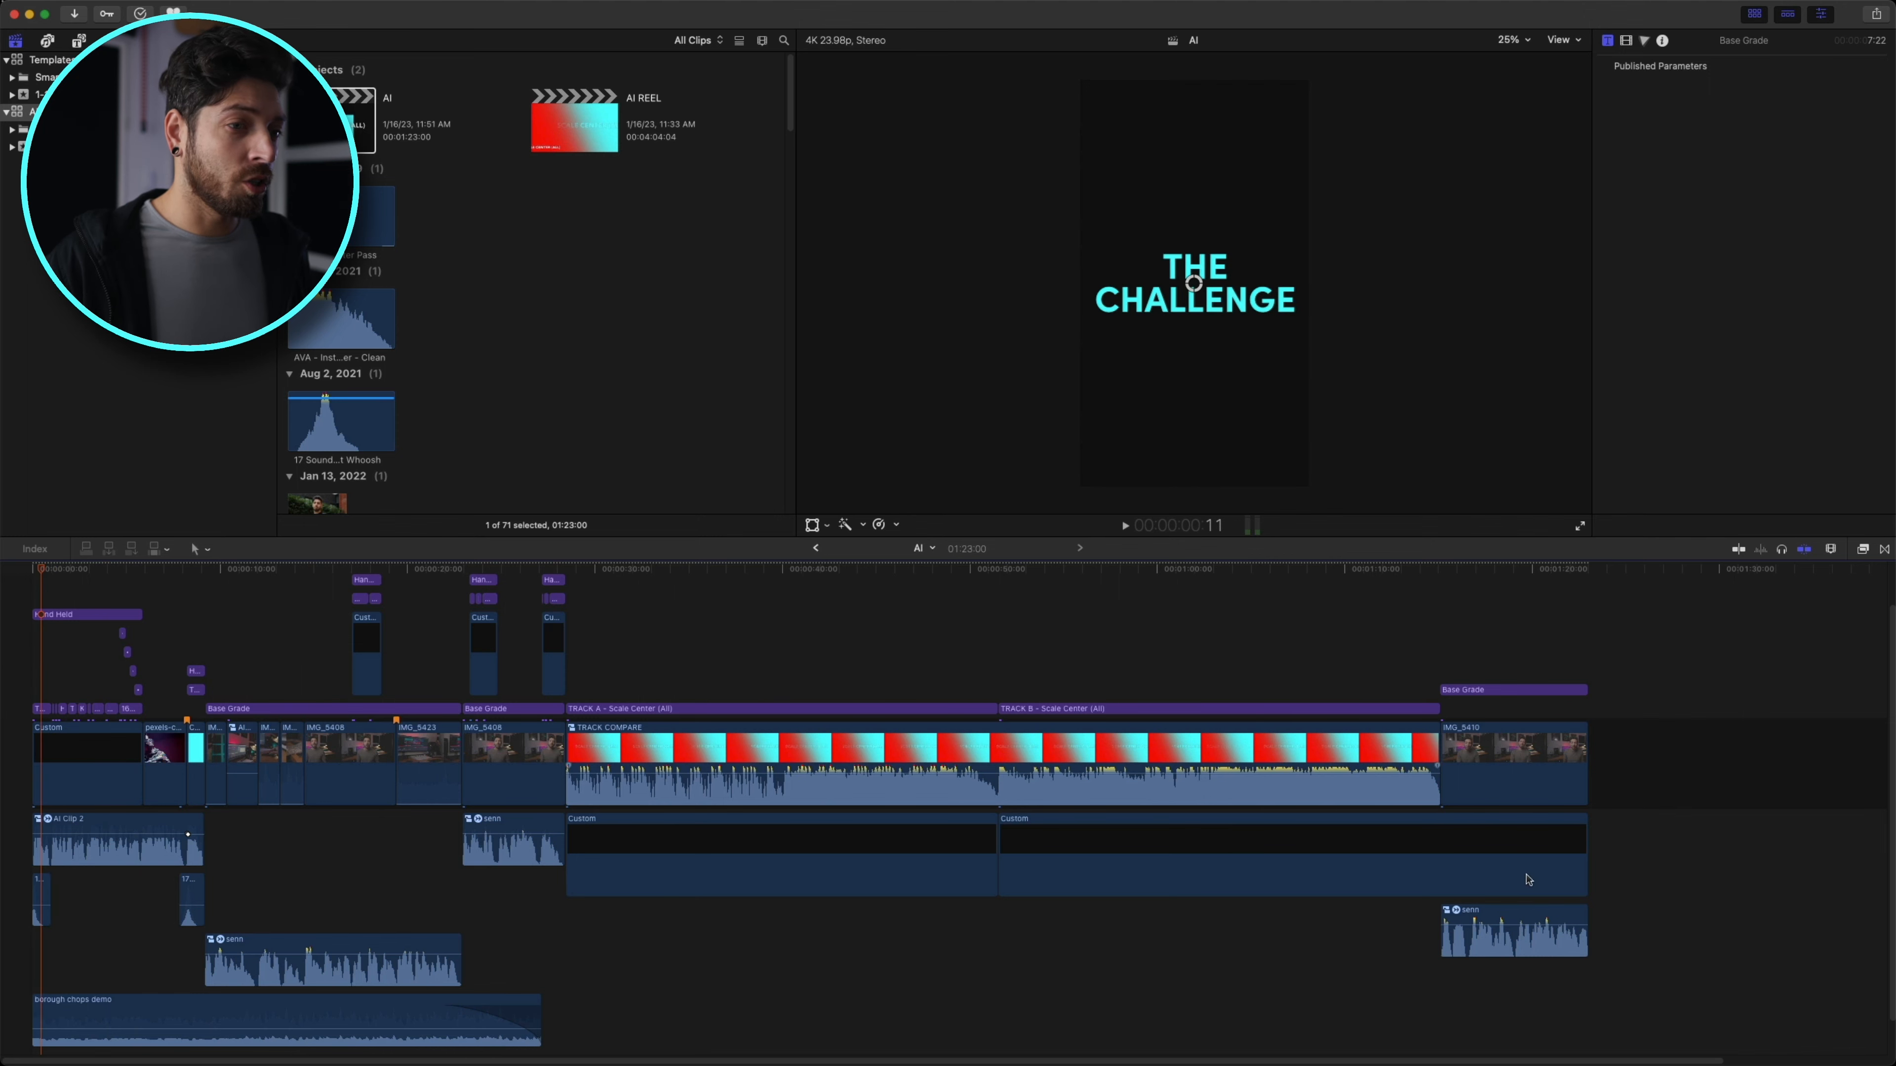
- Combine everything in the timeline into a compound clip named AI REEL in the 1-6-23 event
left_click(1533, 995)
key("super+a")
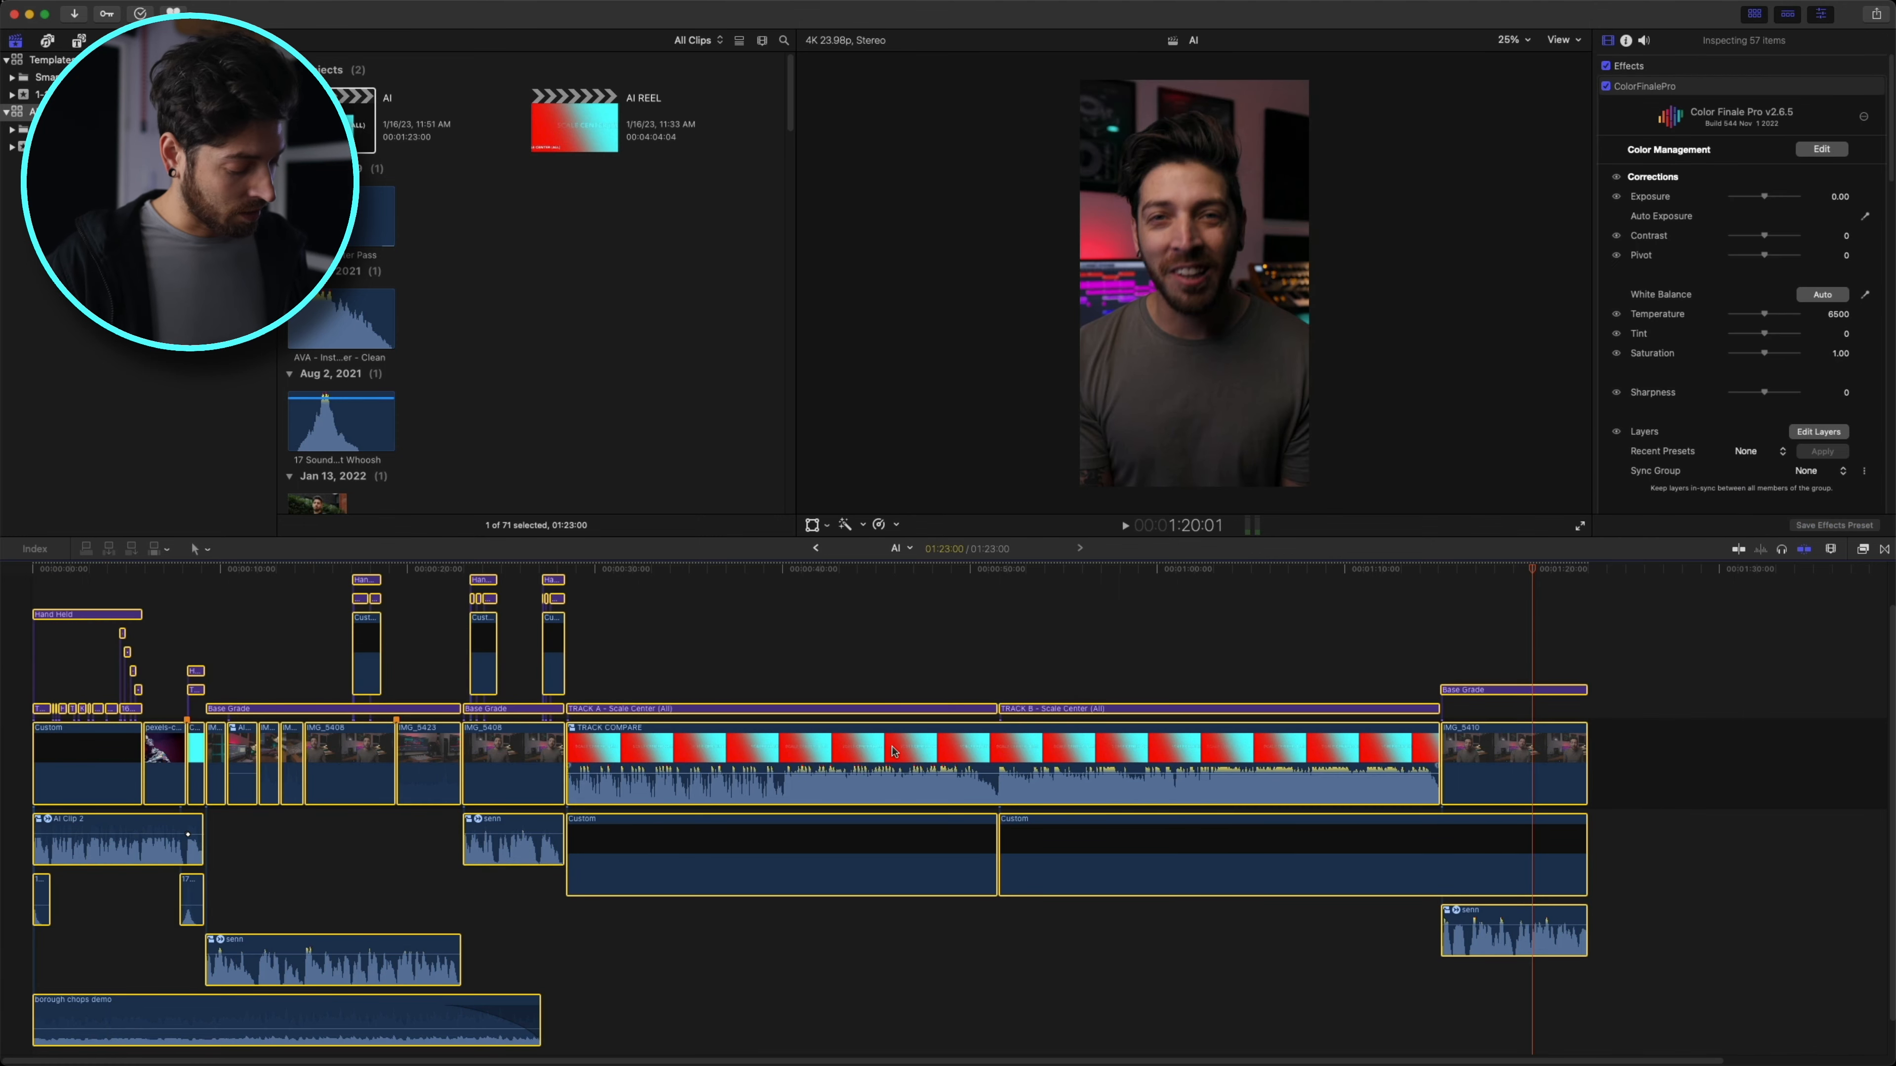
key("alt+g")
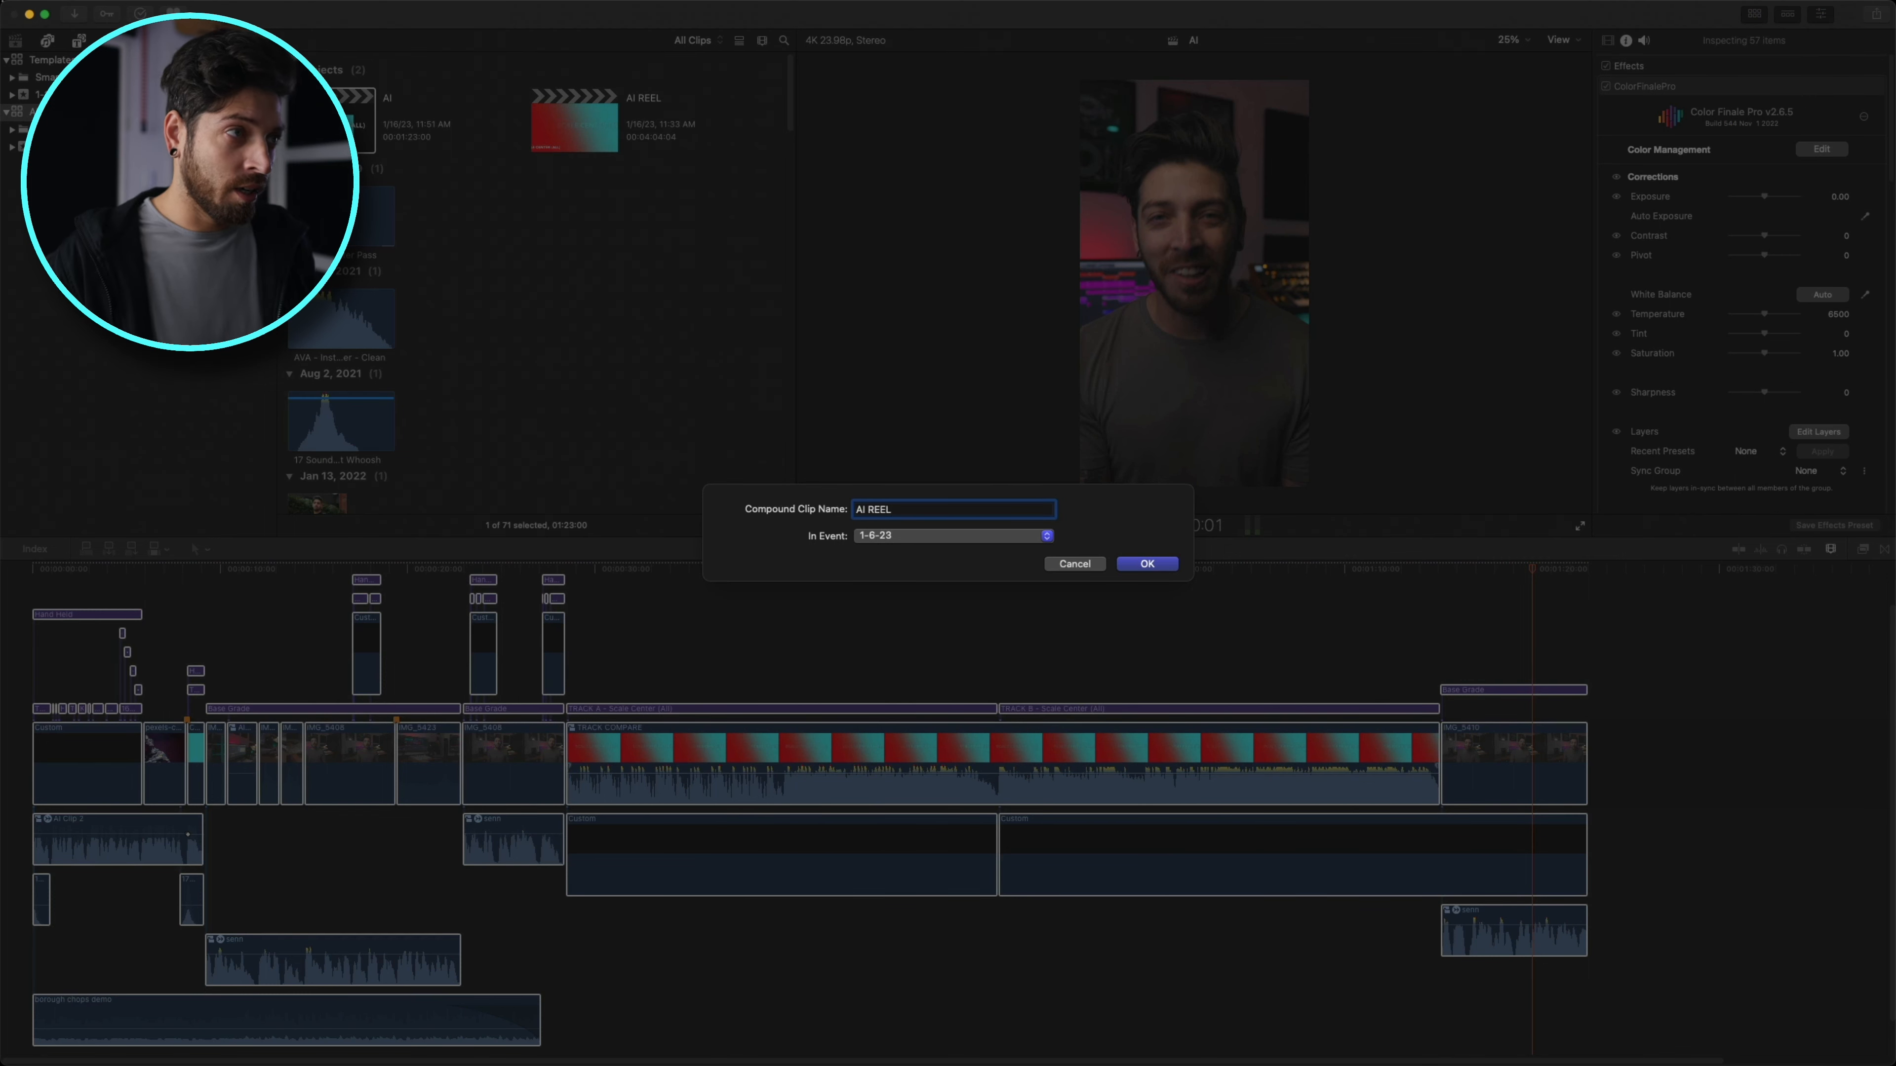
key("Return")
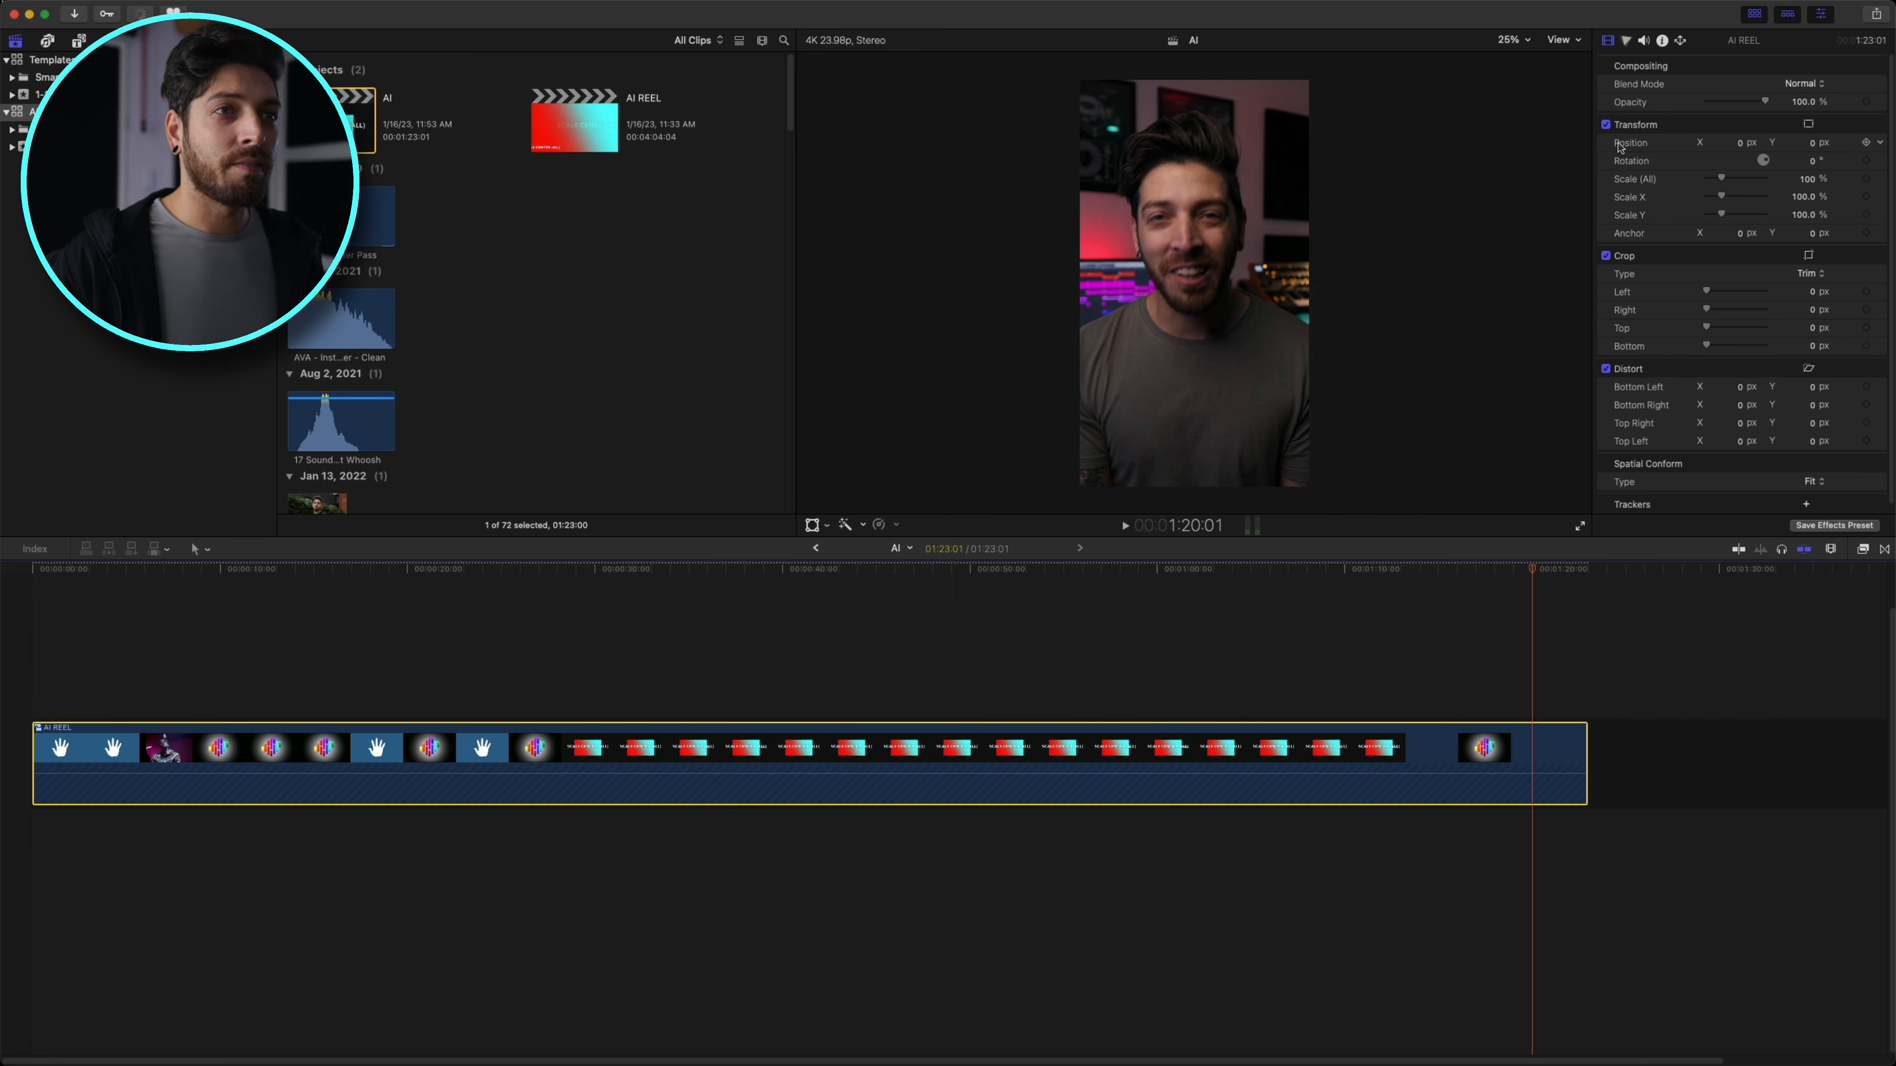
- Turn off the custom Vertical Video Format overlay in the viewer and skim the AI REEL clip back to its start
left_click(1575, 40)
mouse_move(1717, 428)
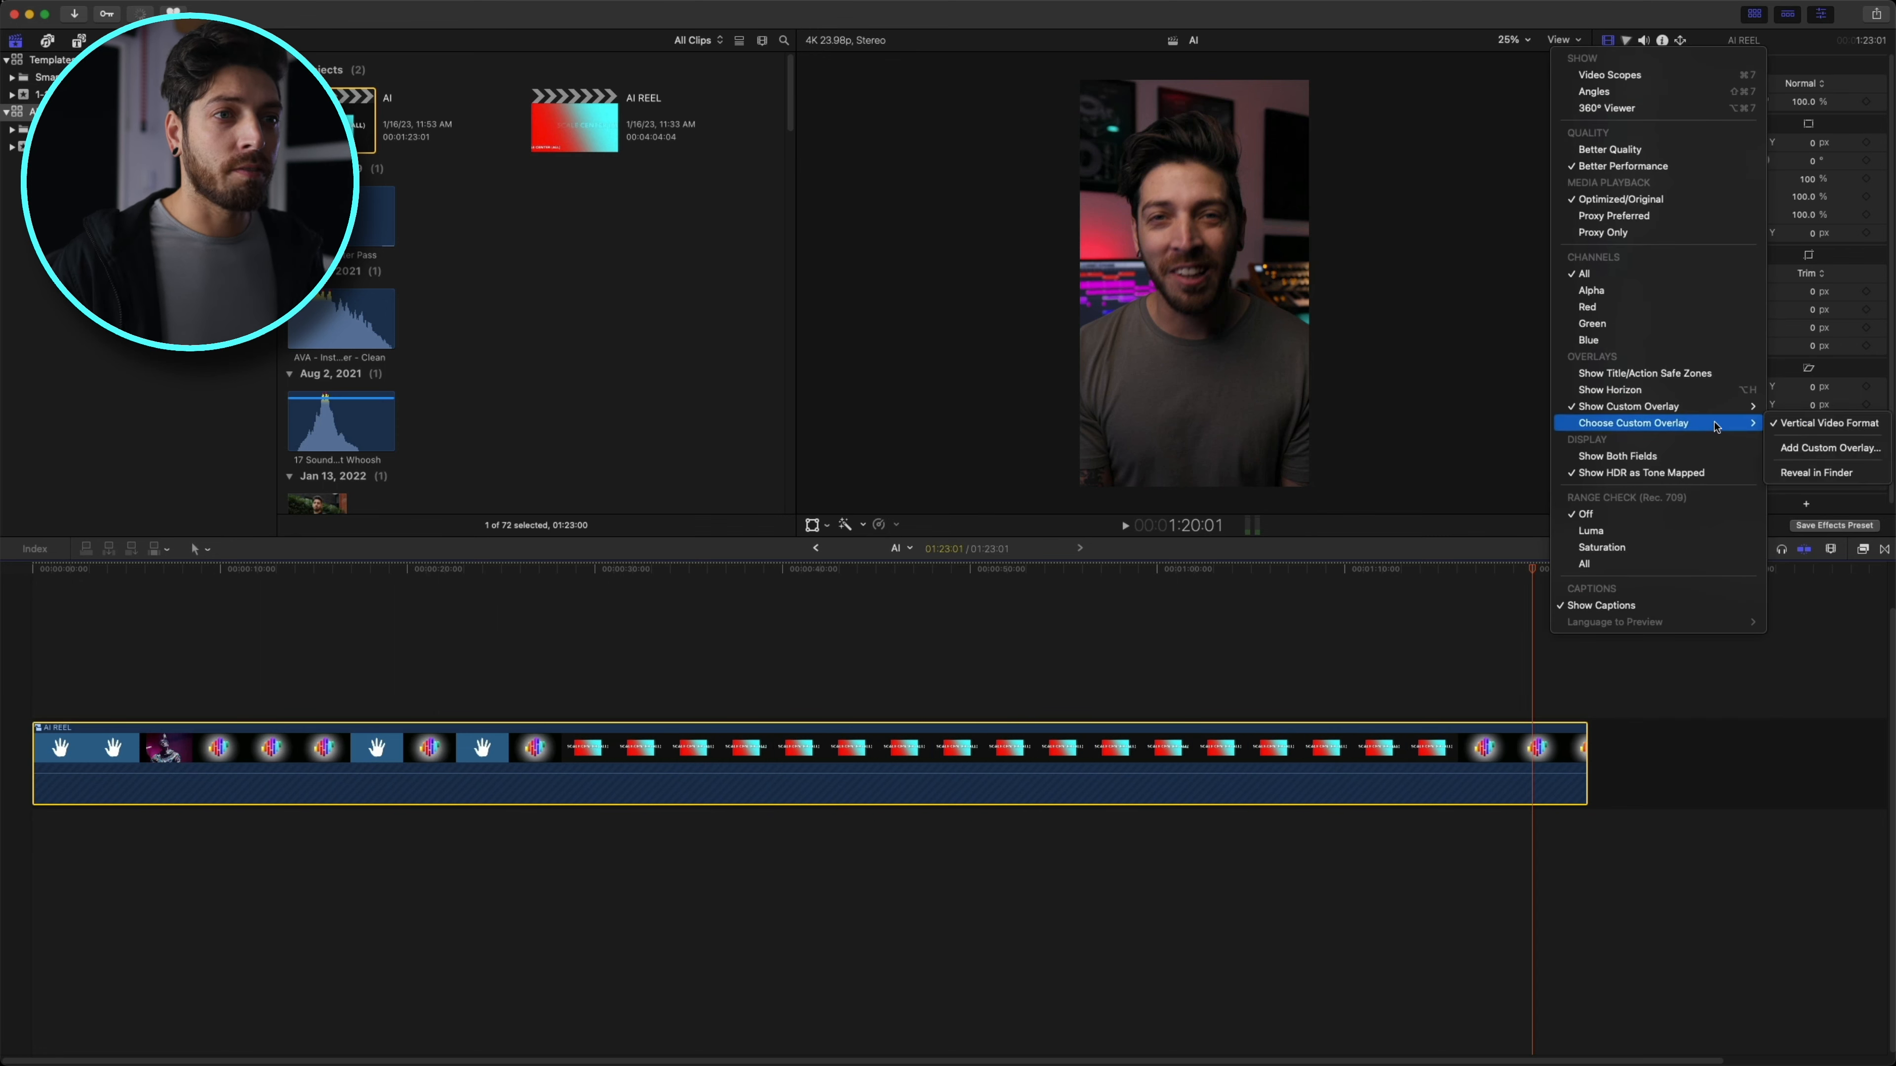
left_click(1717, 415)
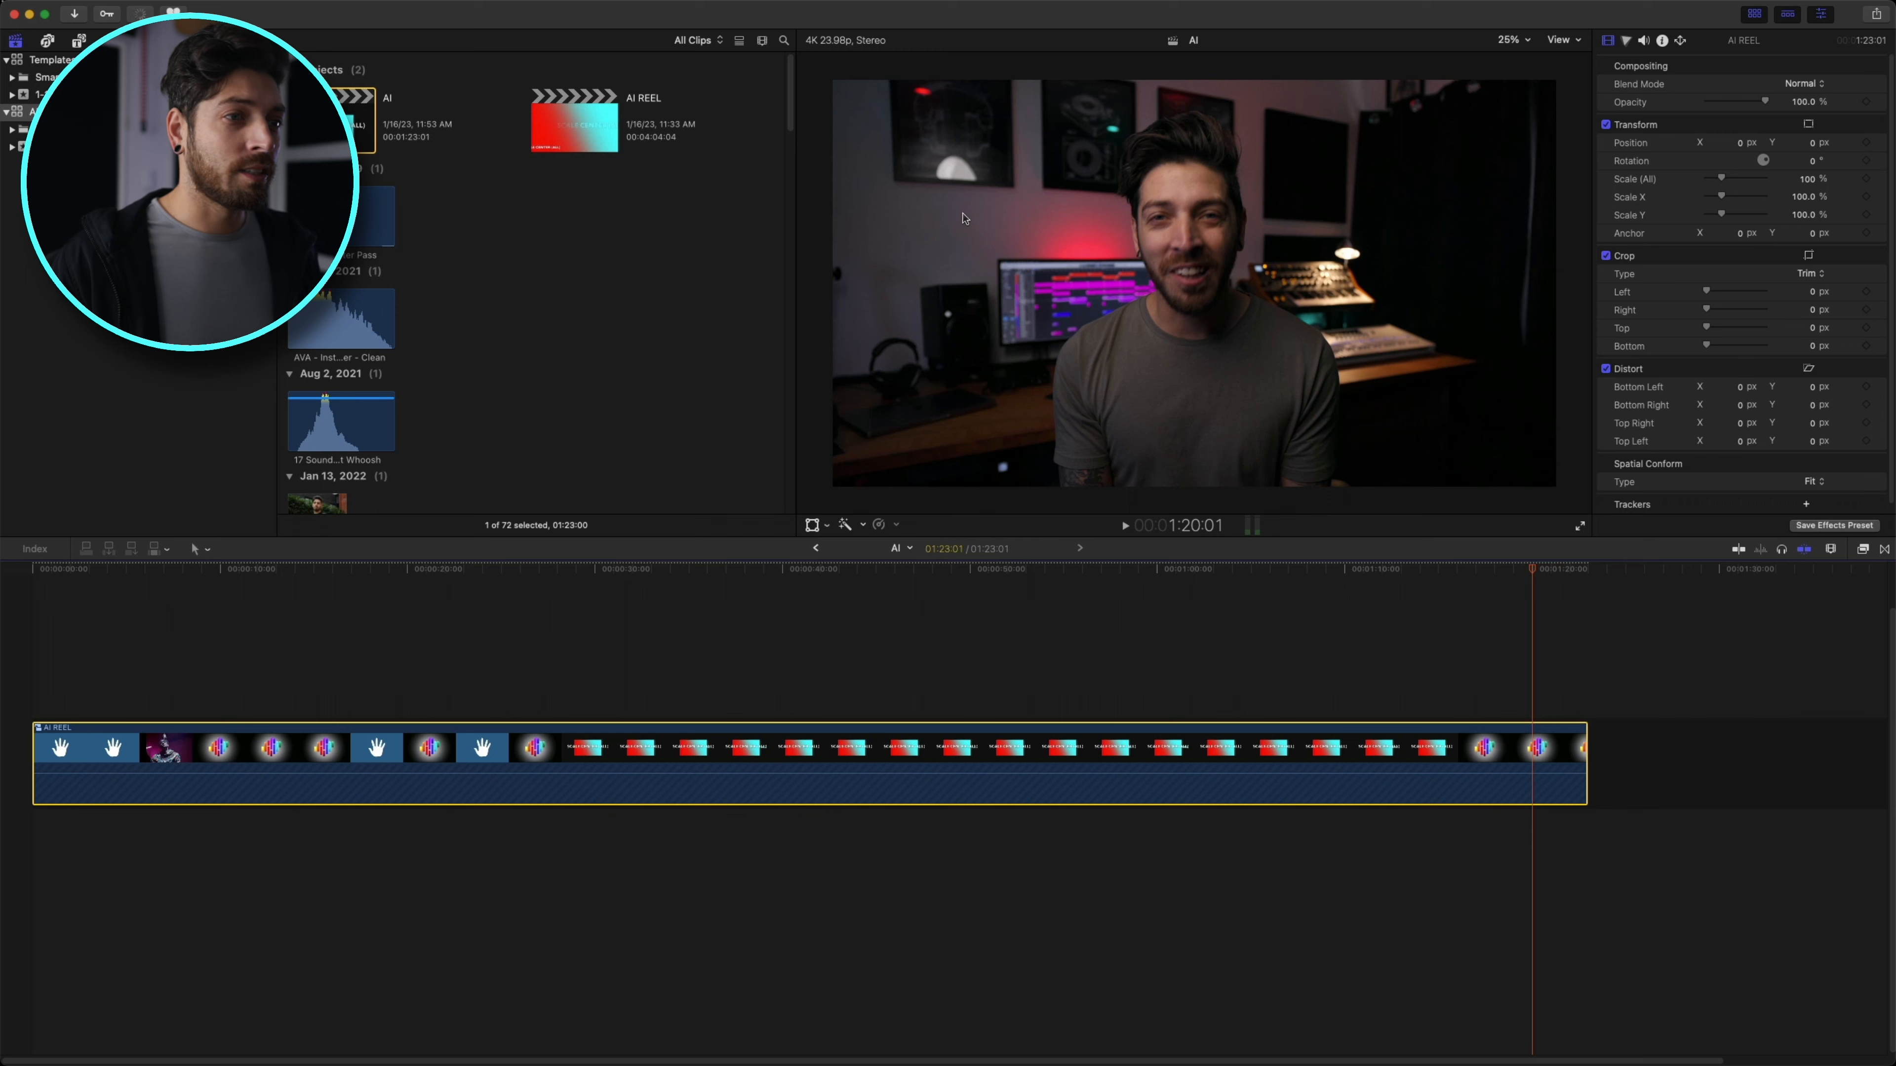
mouse_move(1472, 579)
left_mouse_down()
mouse_move(219, 628)
mouse_move(617, 657)
left_mouse_up()
left_click(23, 601)
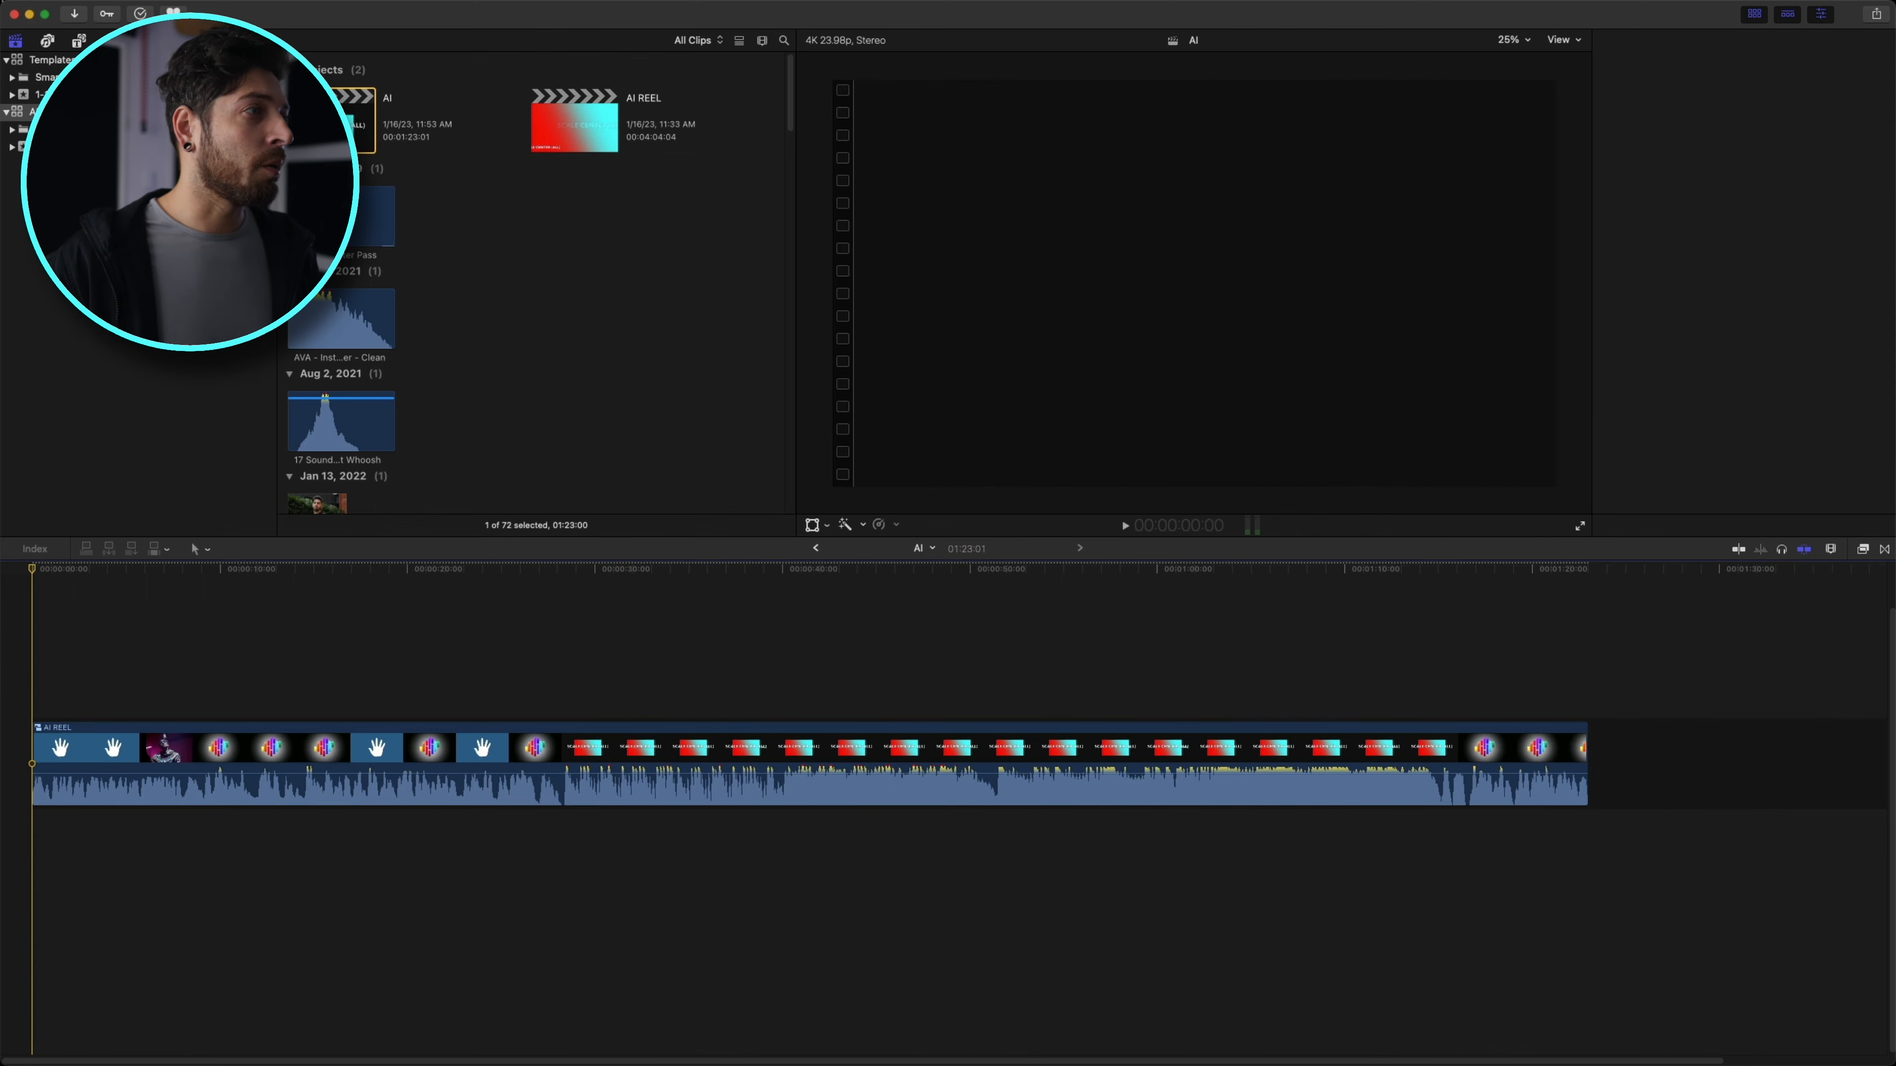
- Create a project named AI REEL REAL SIZE in the 1-6-23 event with Vertical format, 1080x1920 resolution and 23.98p rate
left_click(126, 2)
mouse_move(140, 13)
left_click(358, 12)
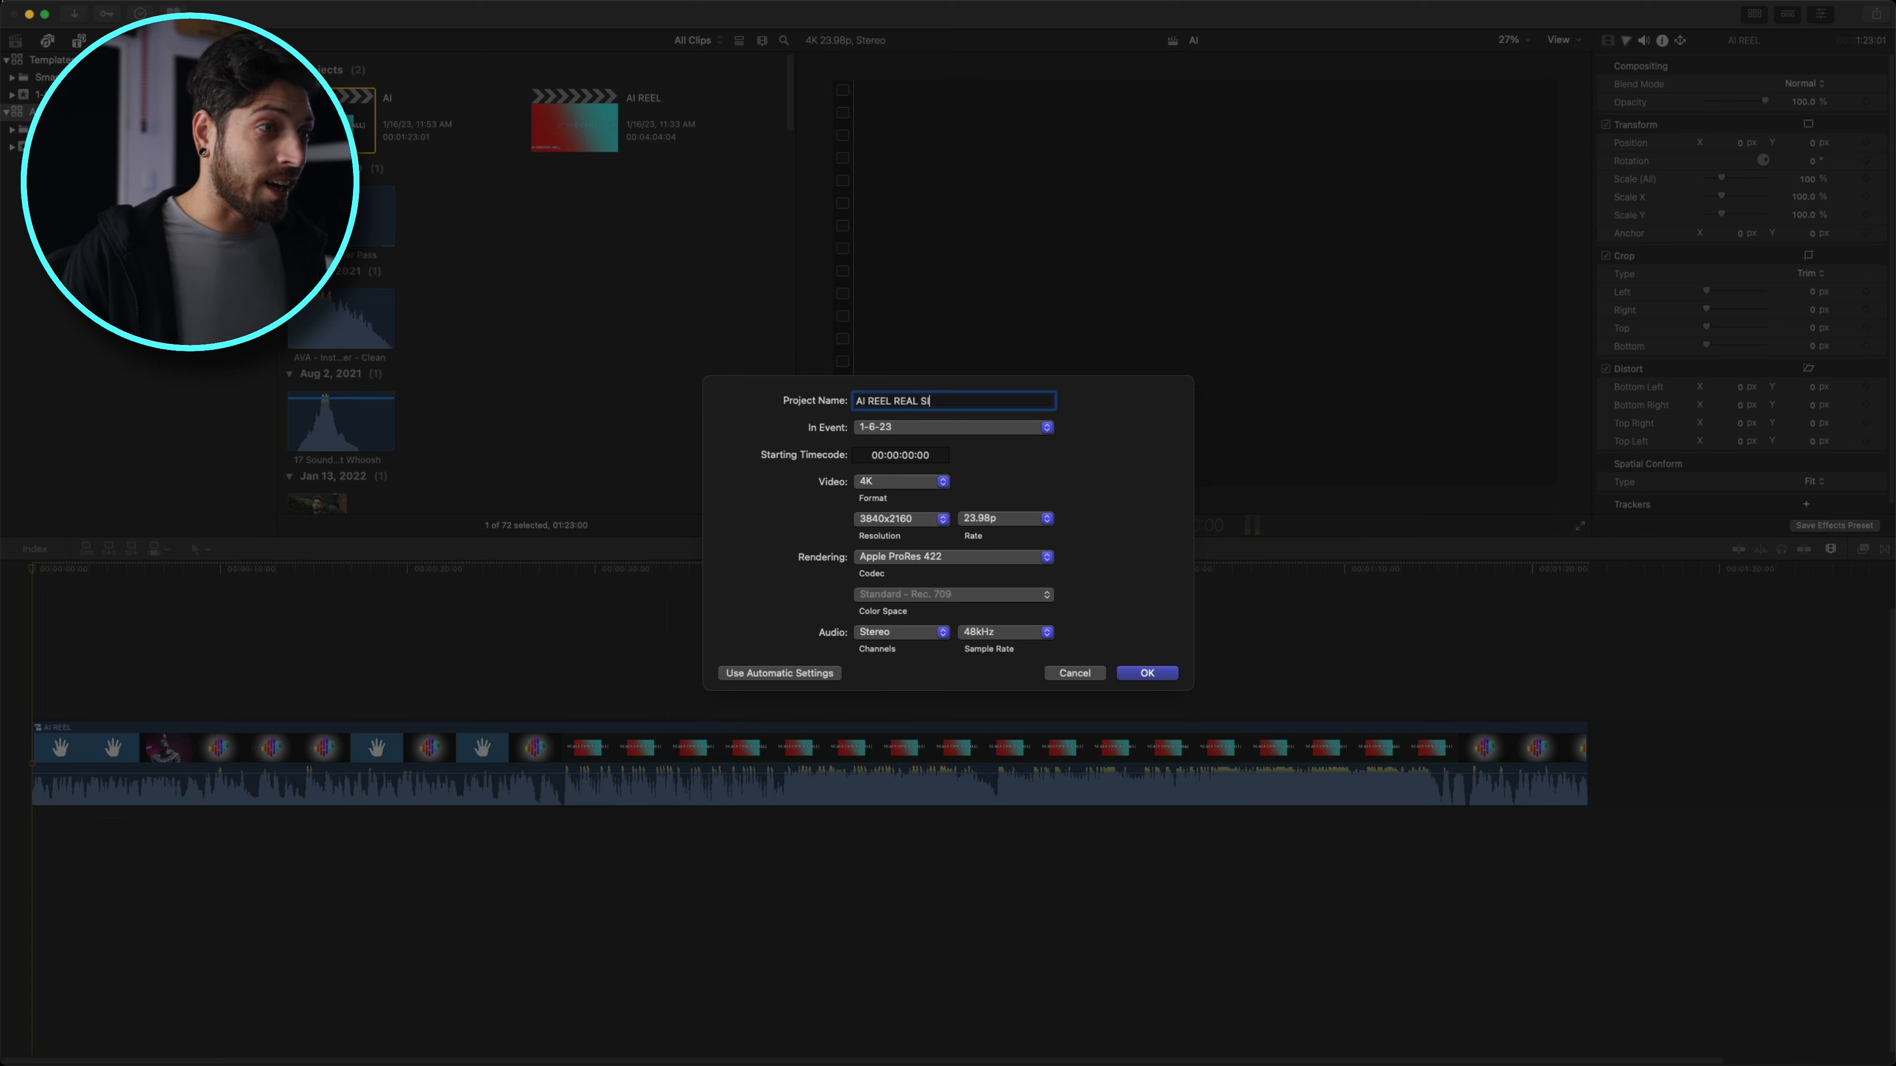
left_click(894, 486)
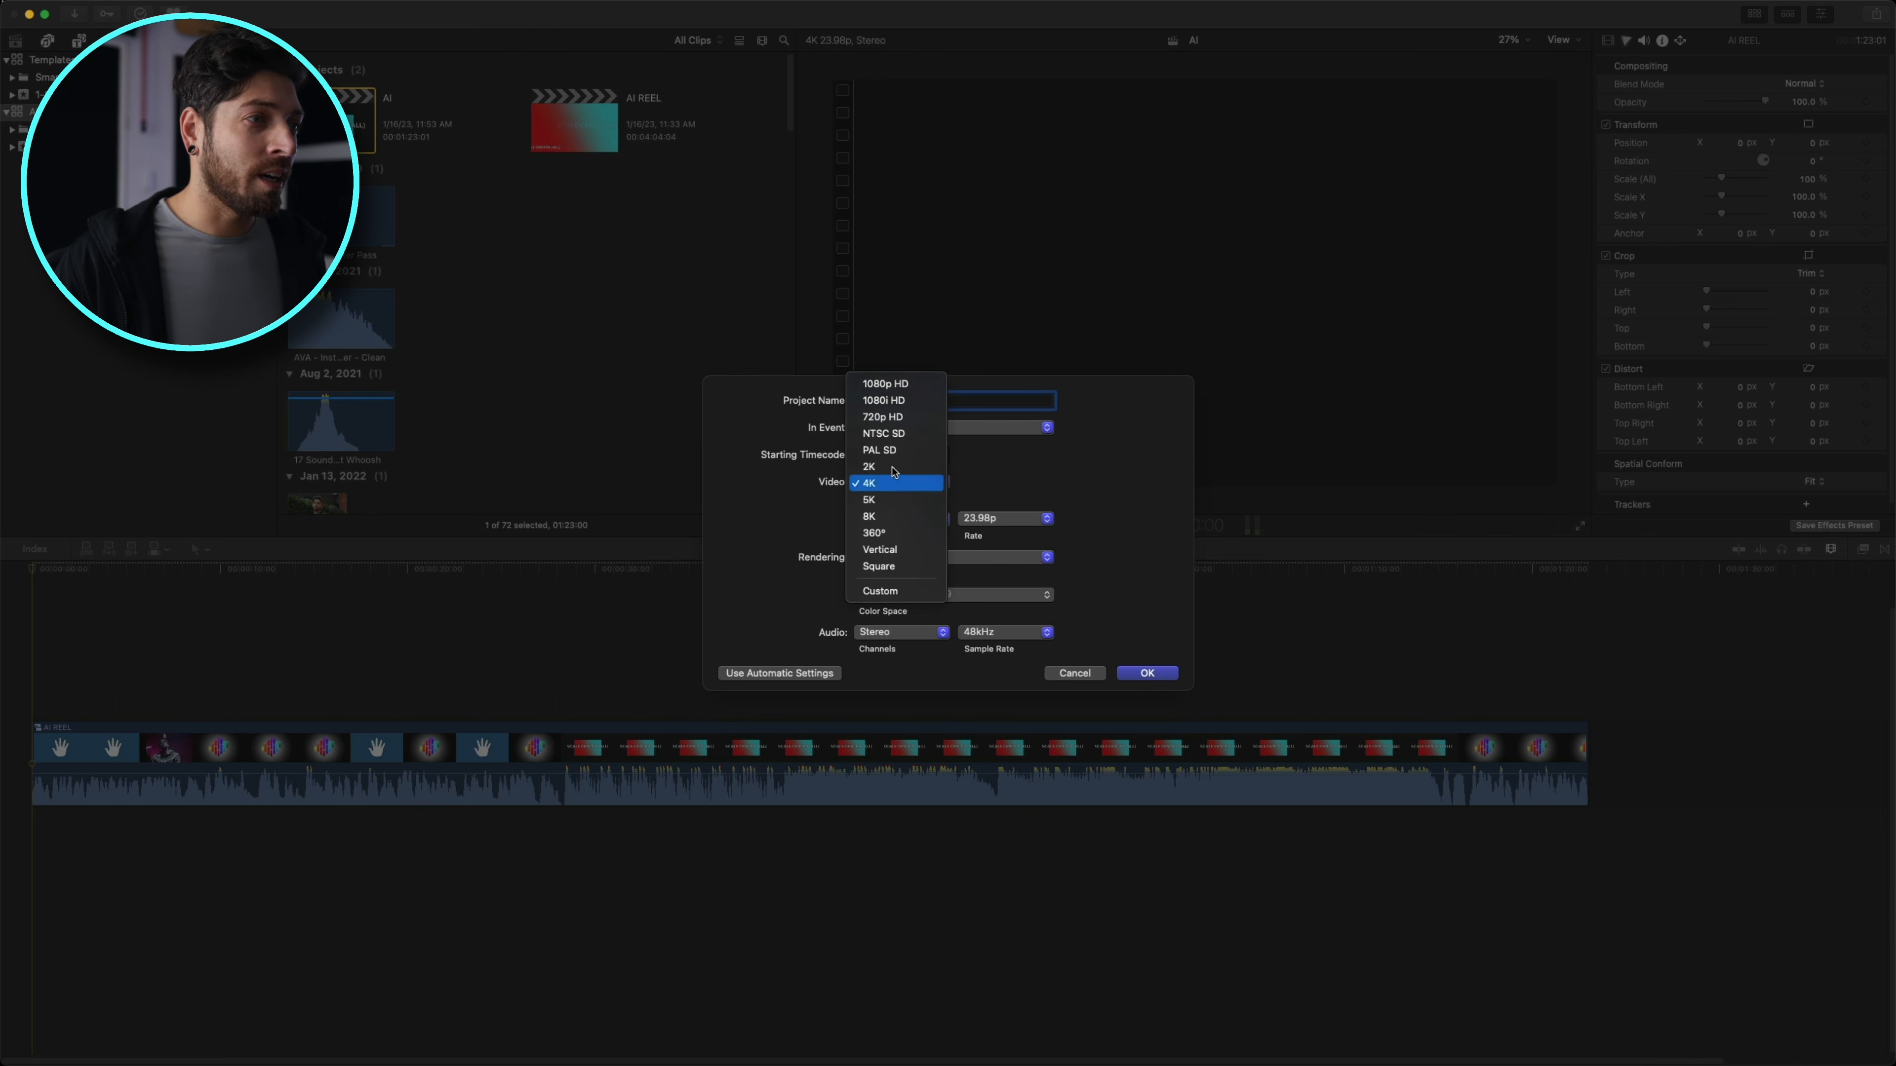
left_click(885, 549)
left_click(912, 523)
left_click(912, 543)
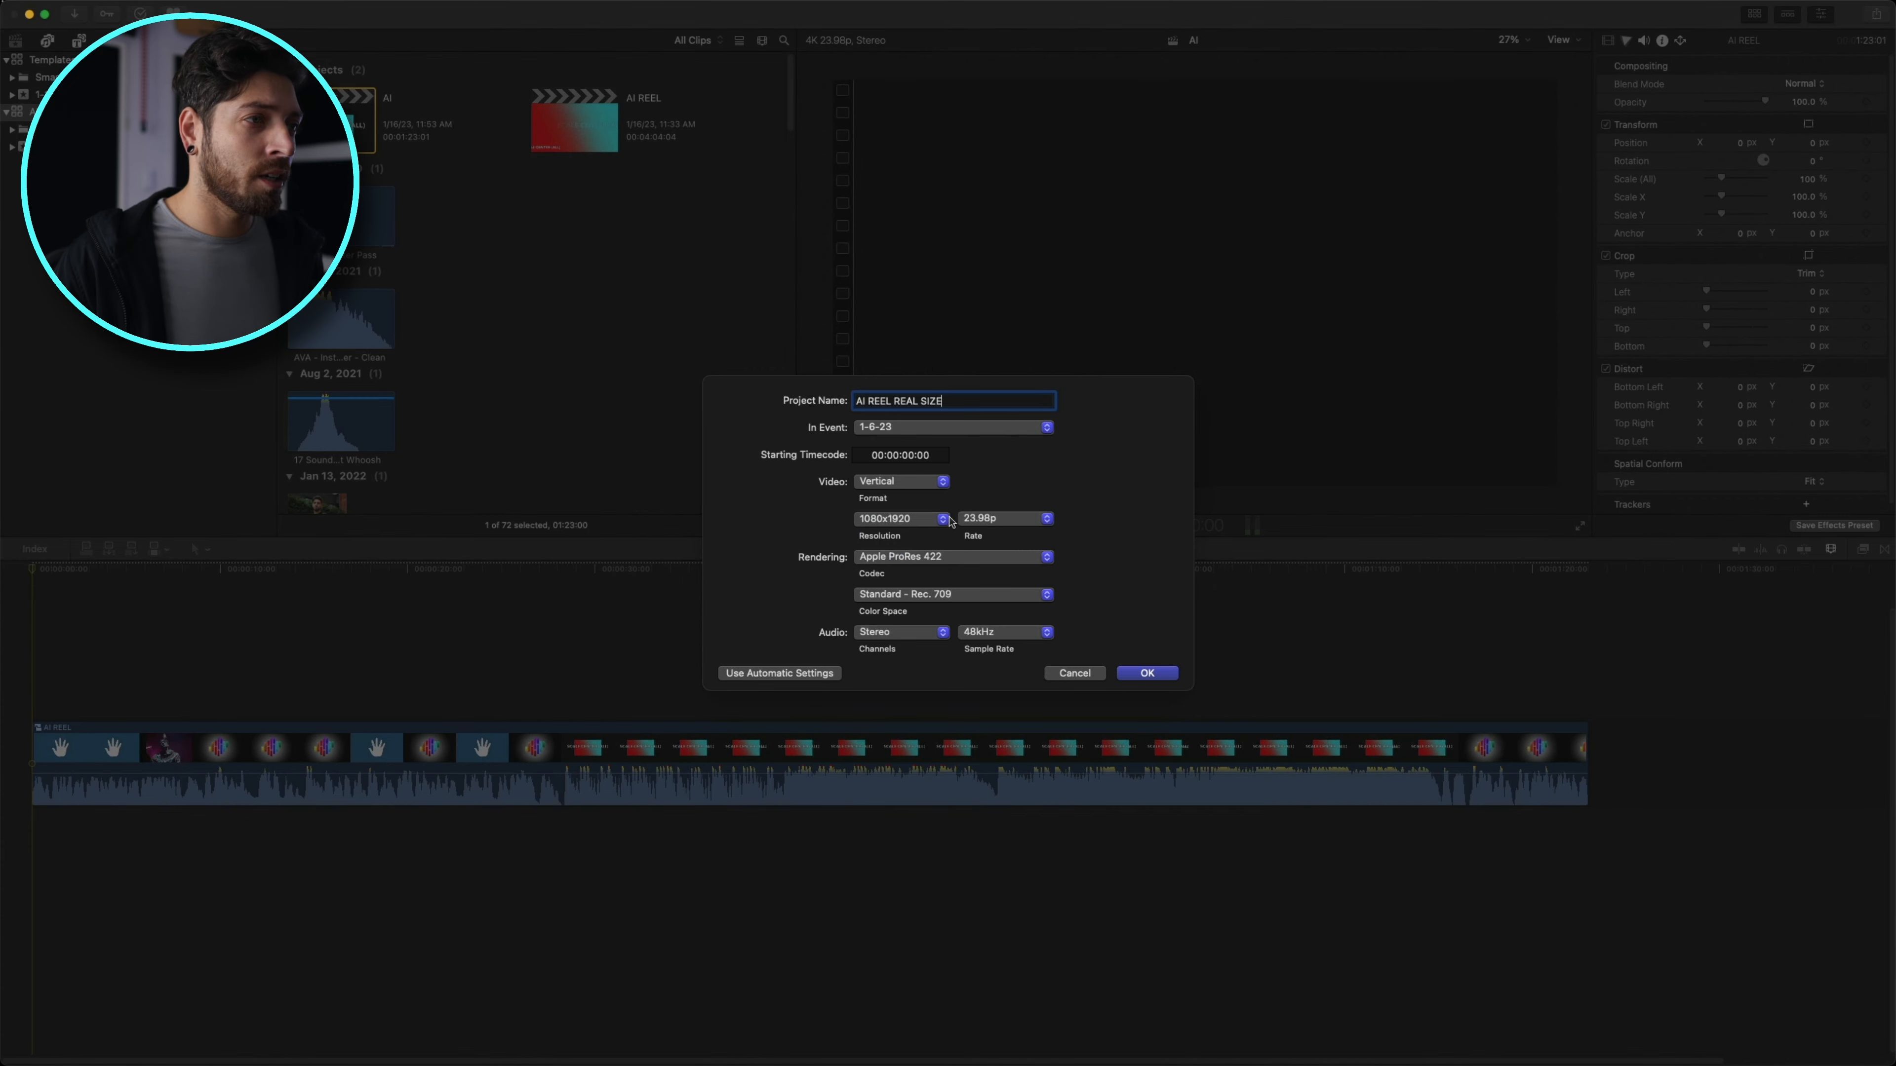
left_click(1146, 673)
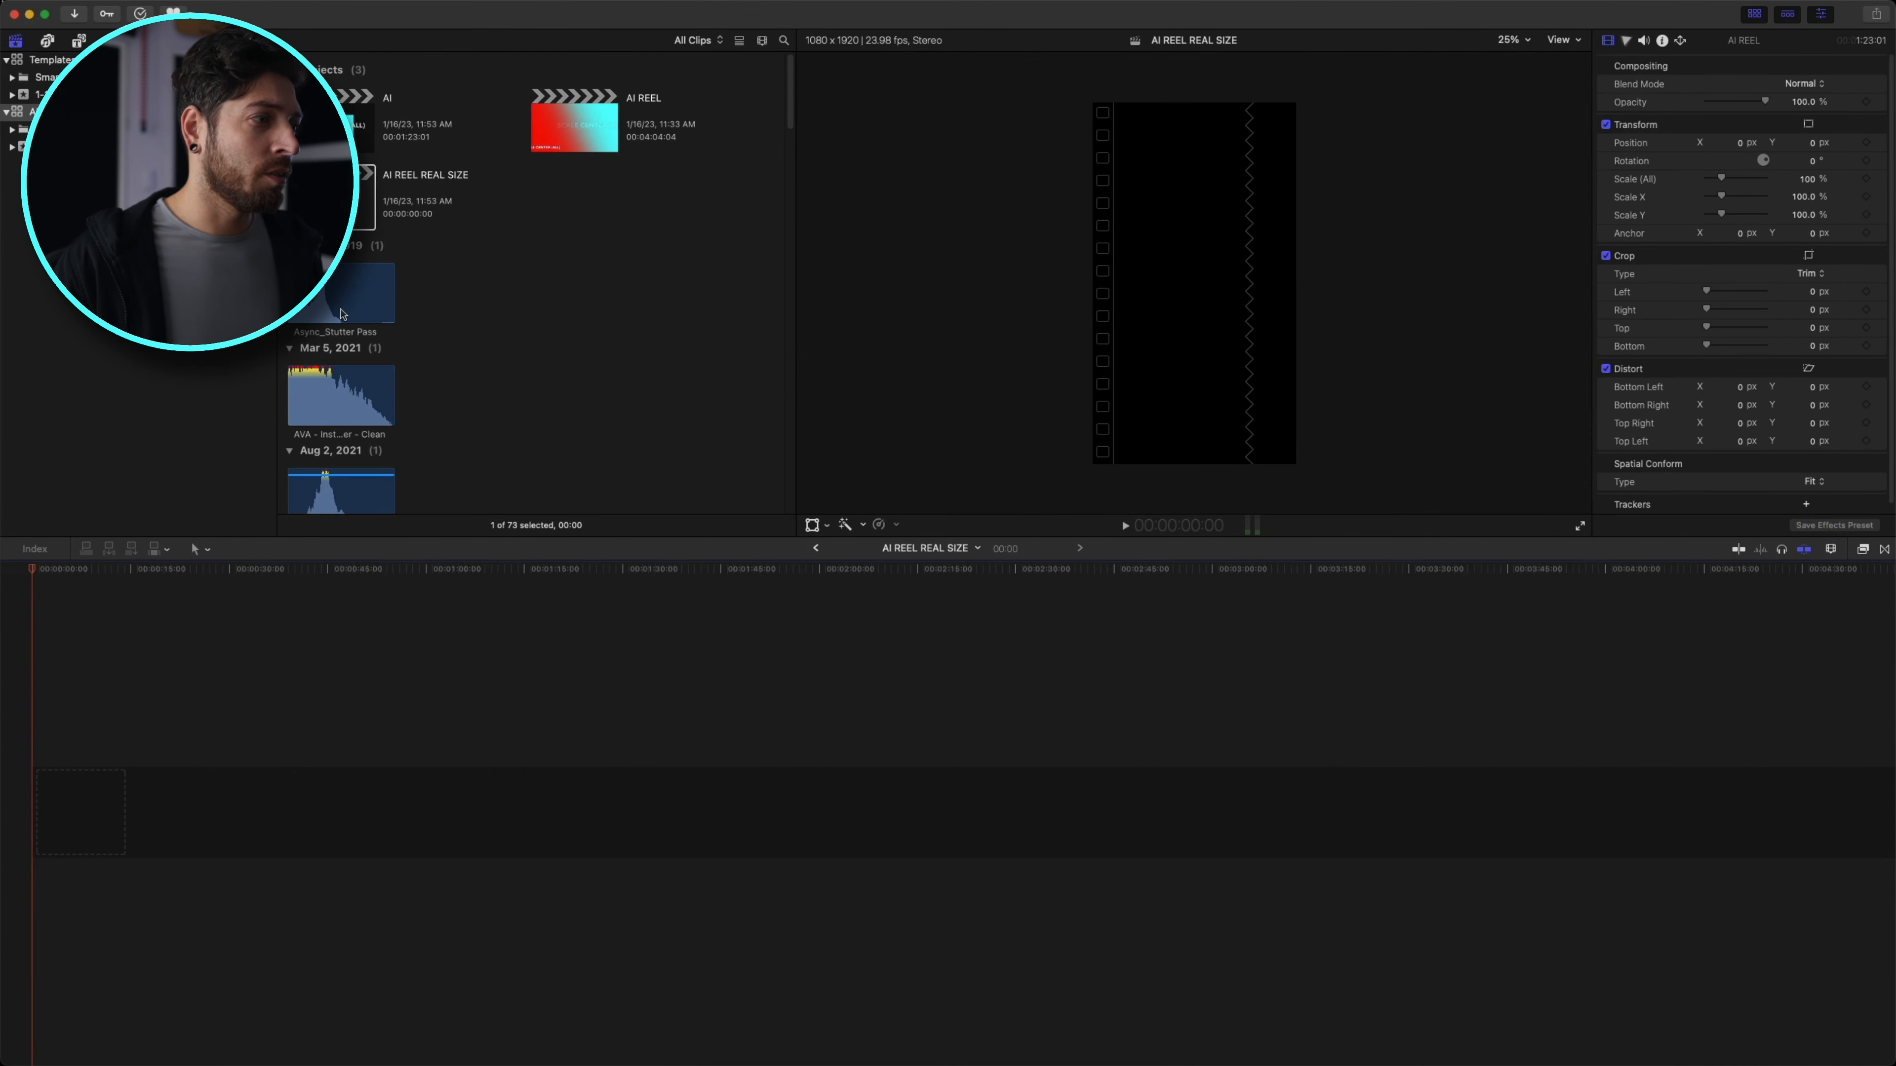
- Add the AI REEL compound clip to the start of the new project's timeline and skim to a footage section
scroll(343, 395, "down", 10)
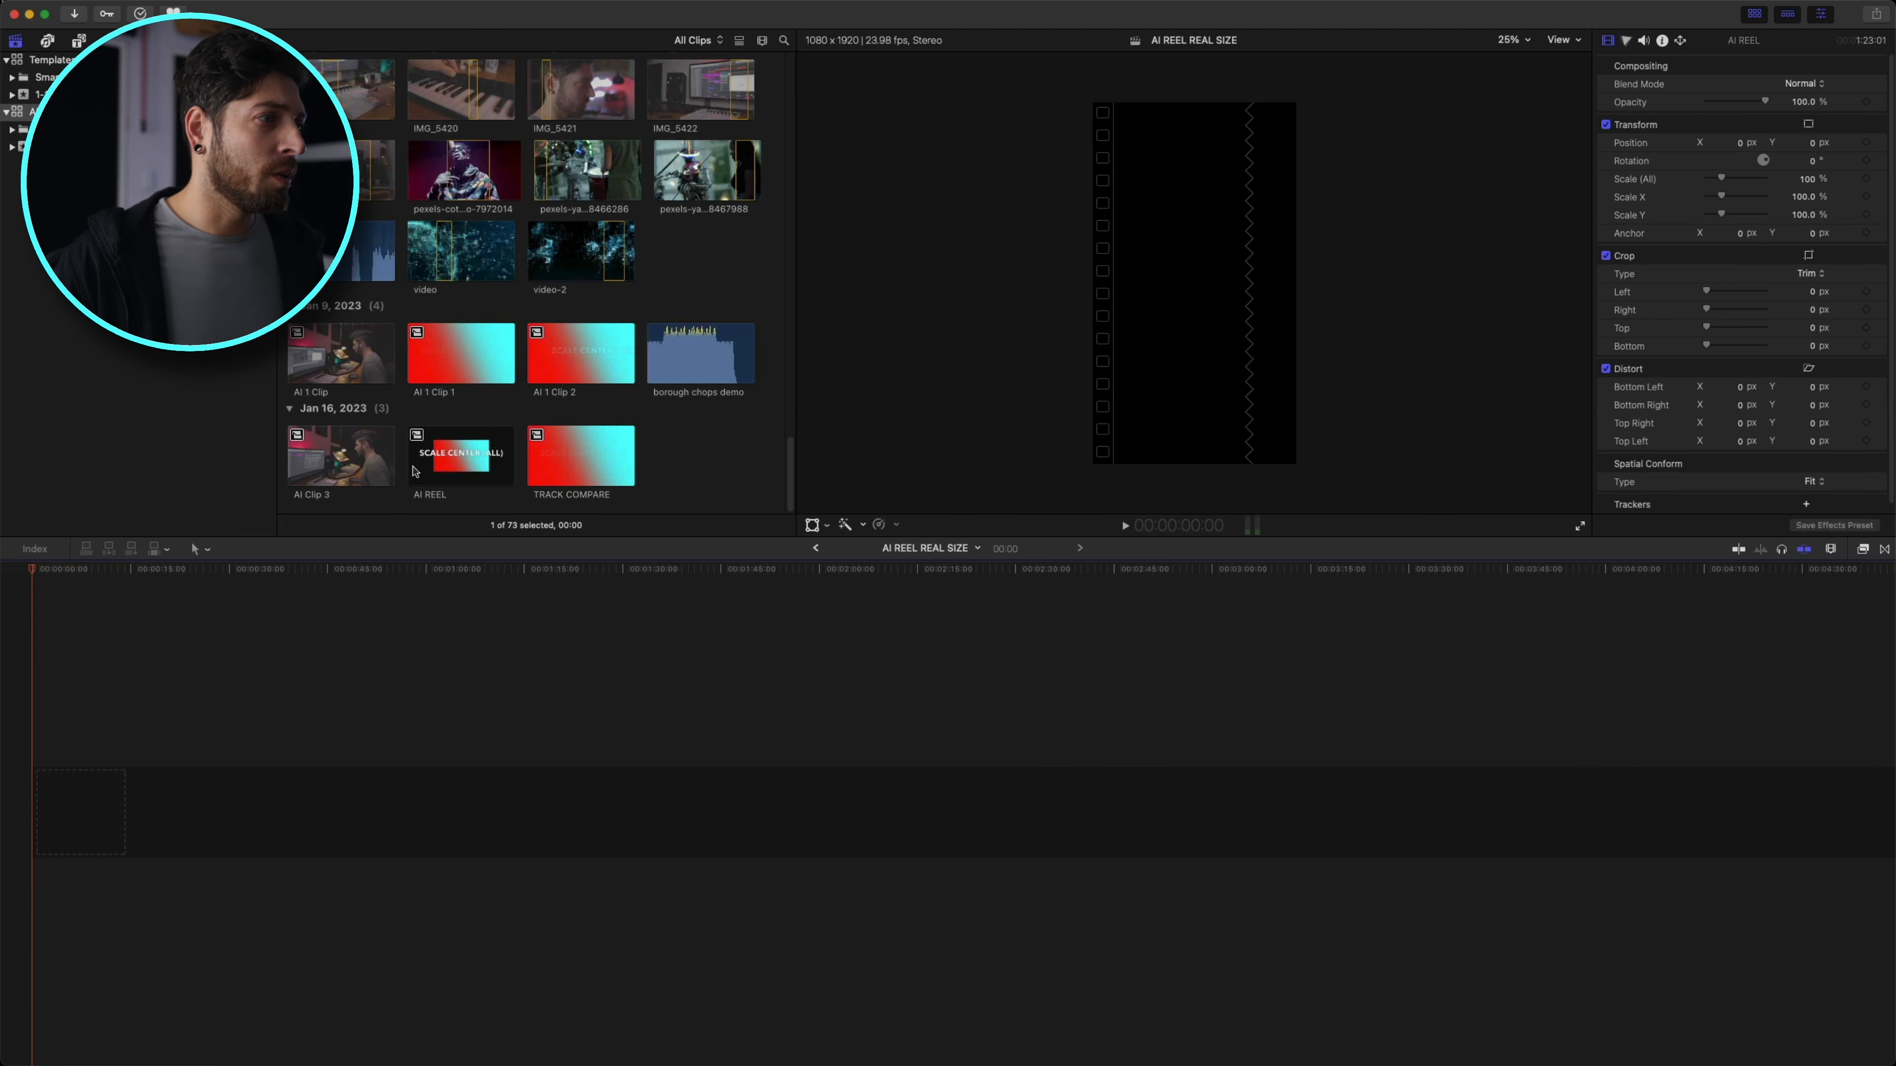
left_click_drag(458, 466, 55, 891)
left_click_drag(32, 569, 167, 587)
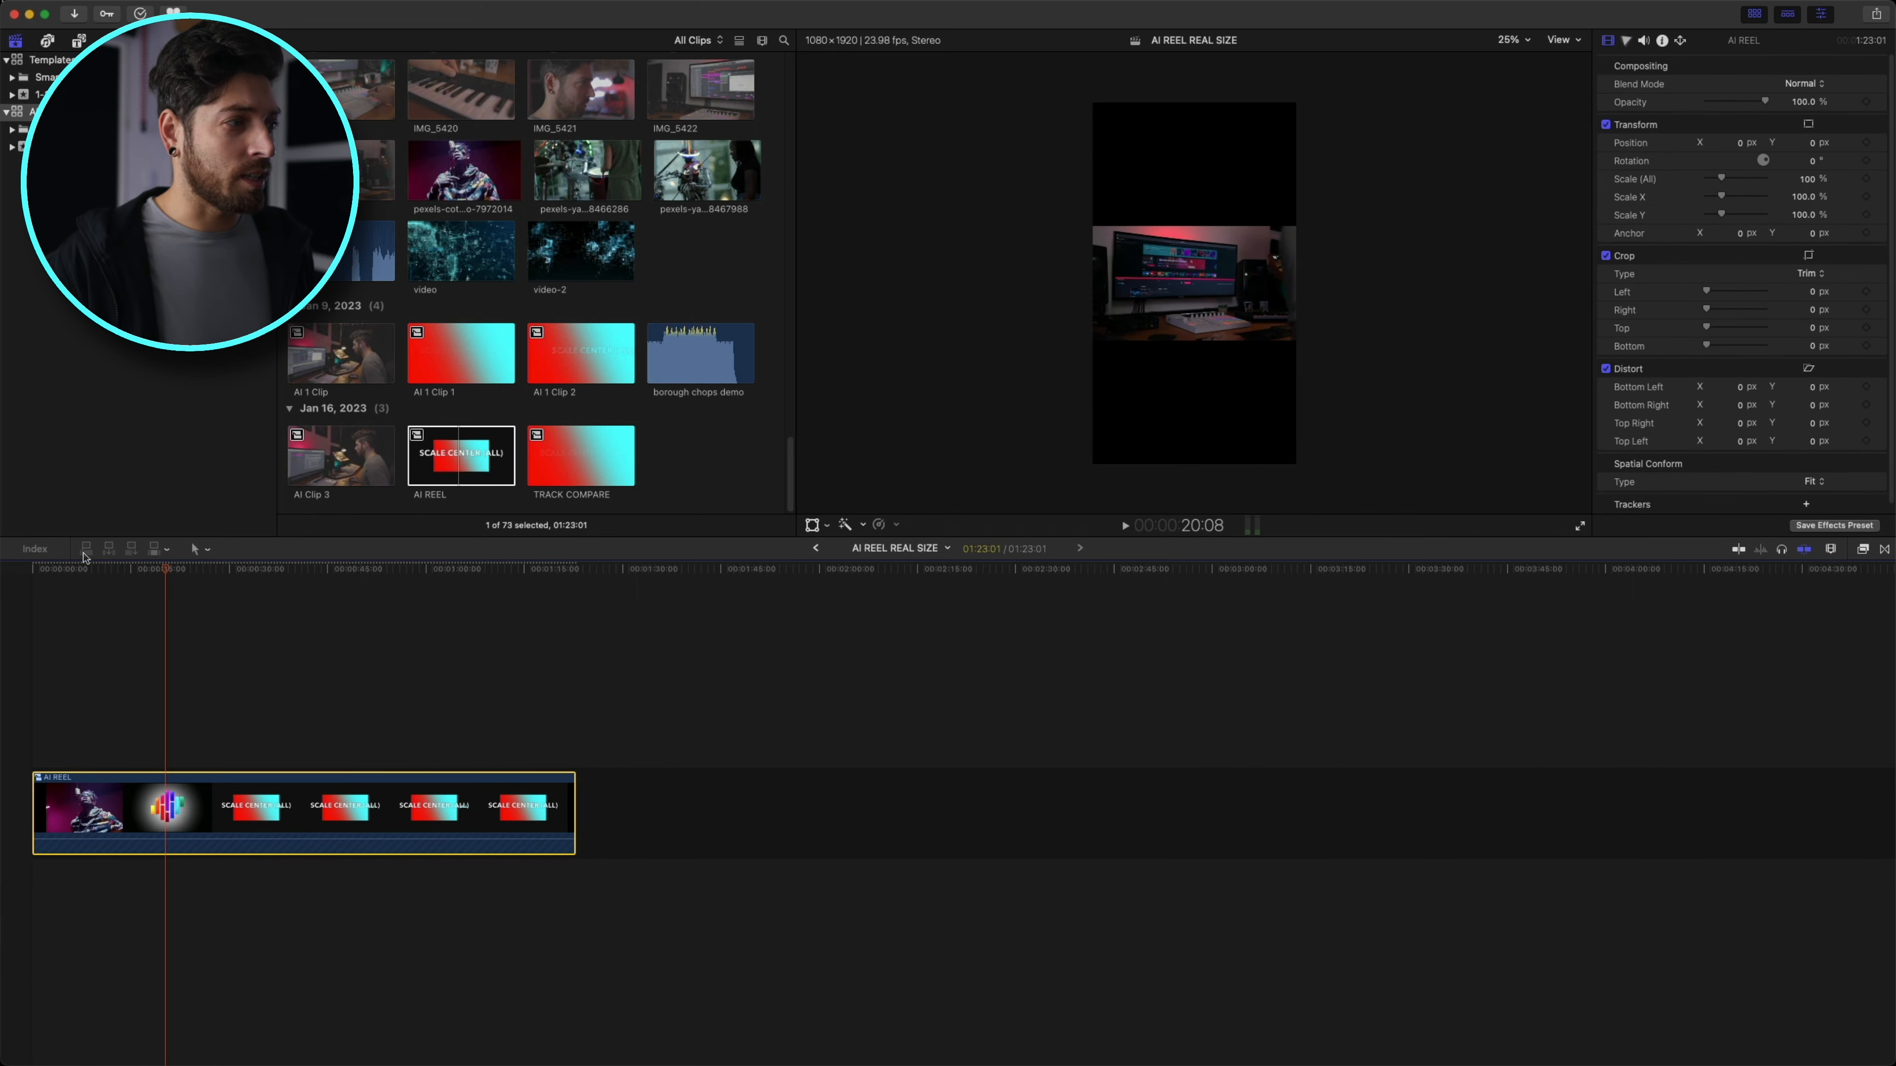
- Set the AI REEL clip's Spatial Conform type to Fill and skim the clip to check the vertical framing
scroll(1727, 220, "down", 1)
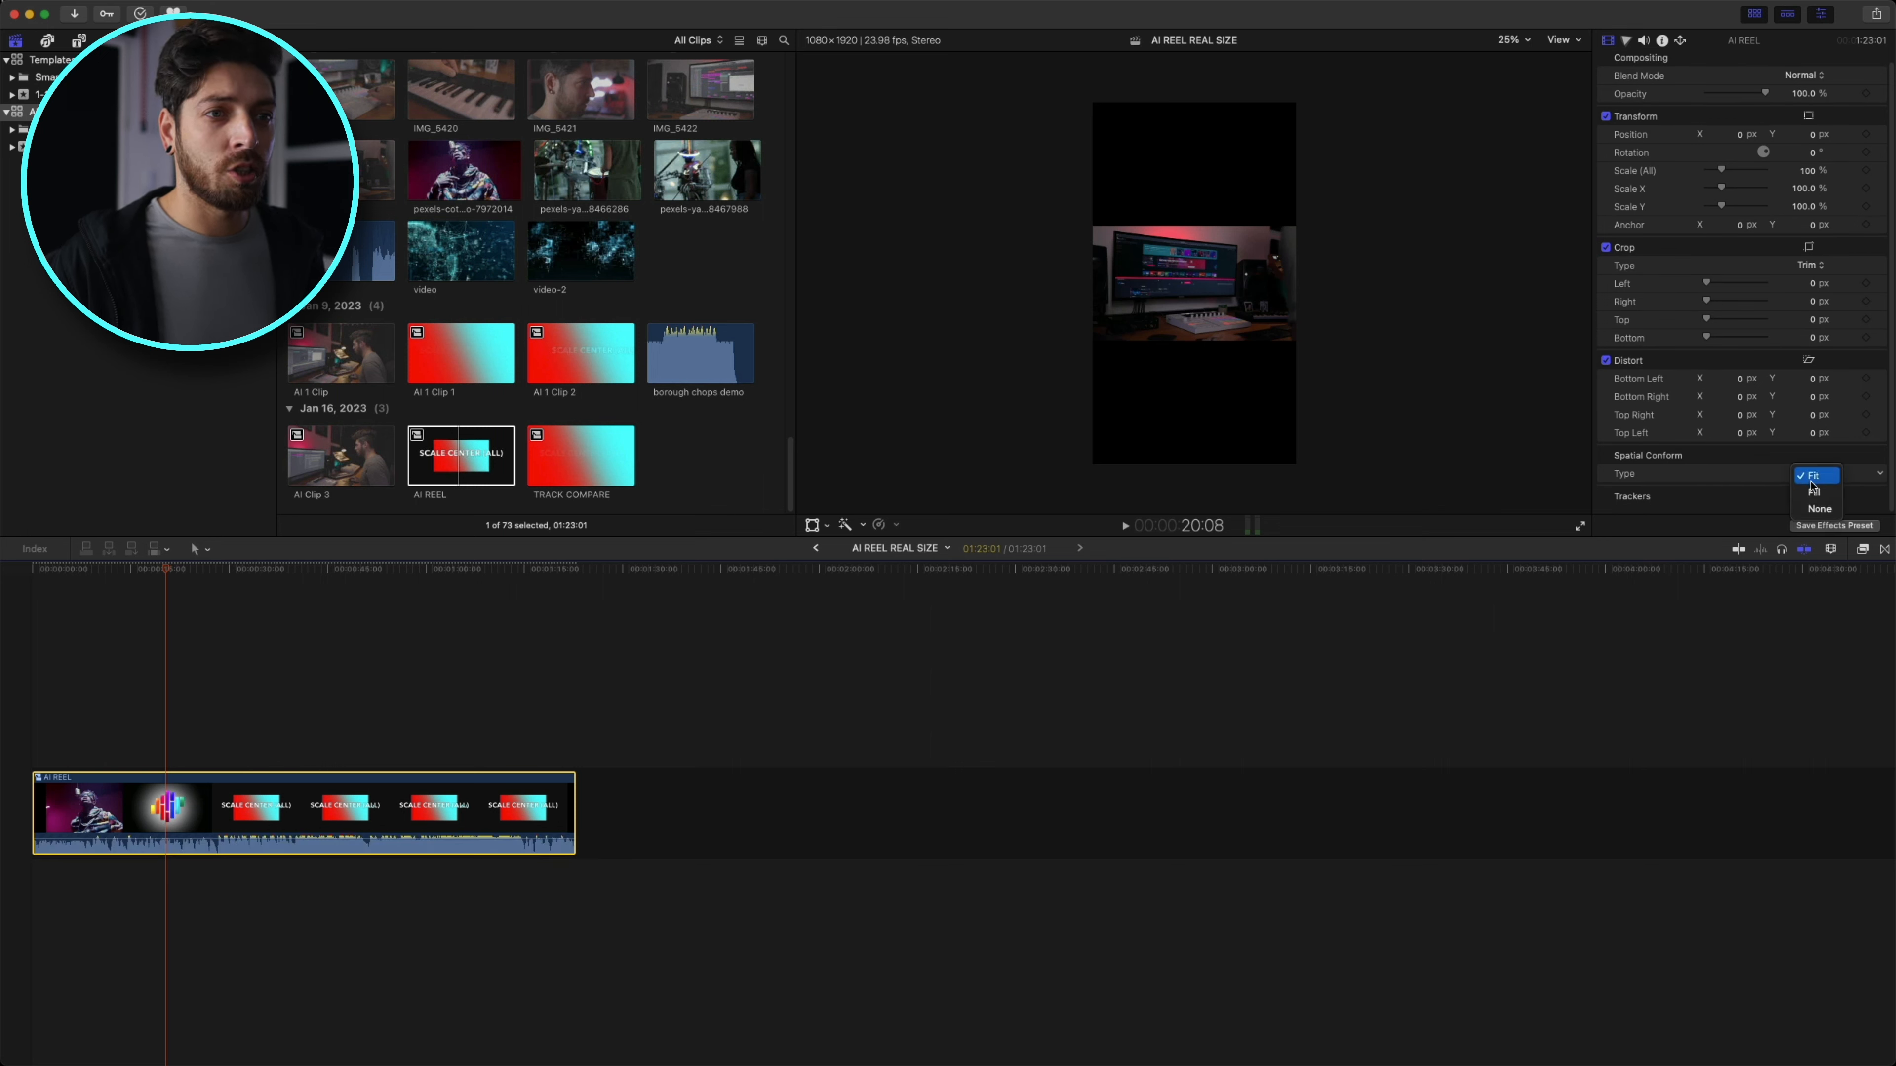
left_click(1816, 492)
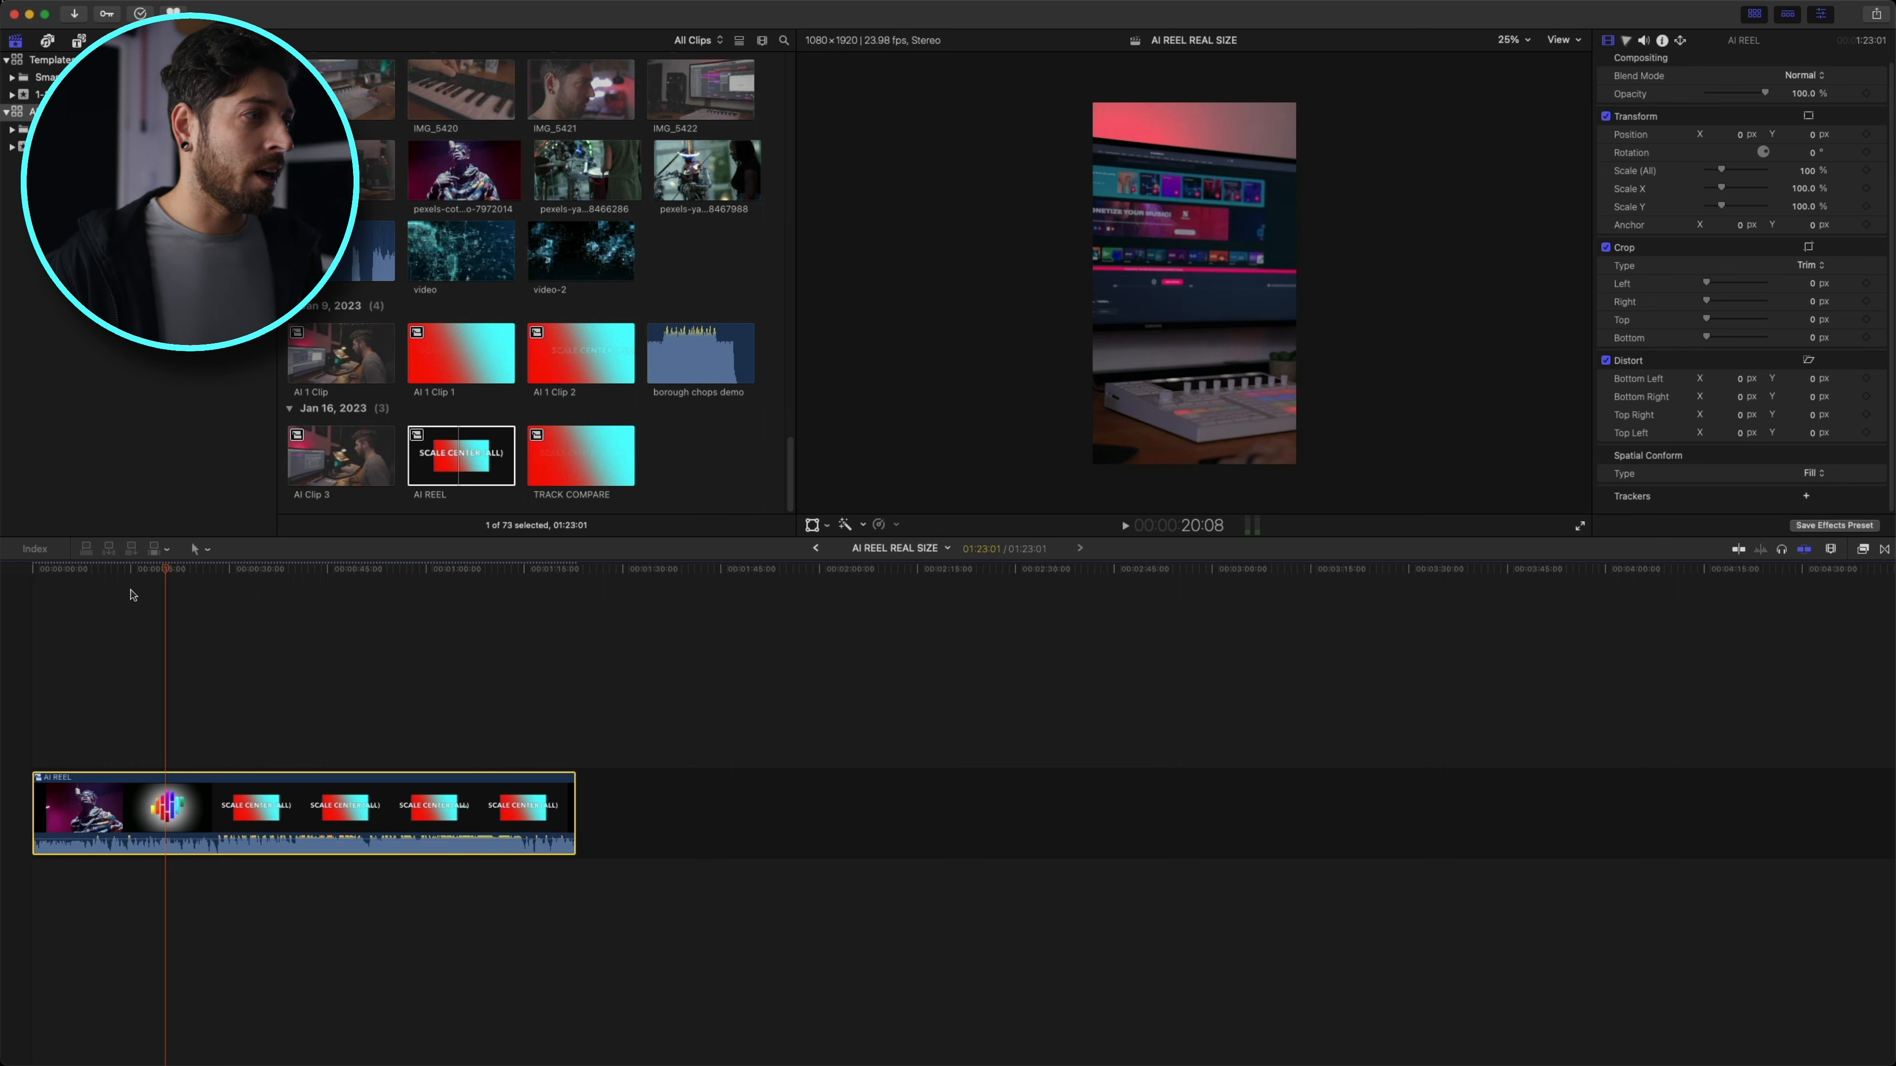
left_click_drag(160, 576, 88, 599)
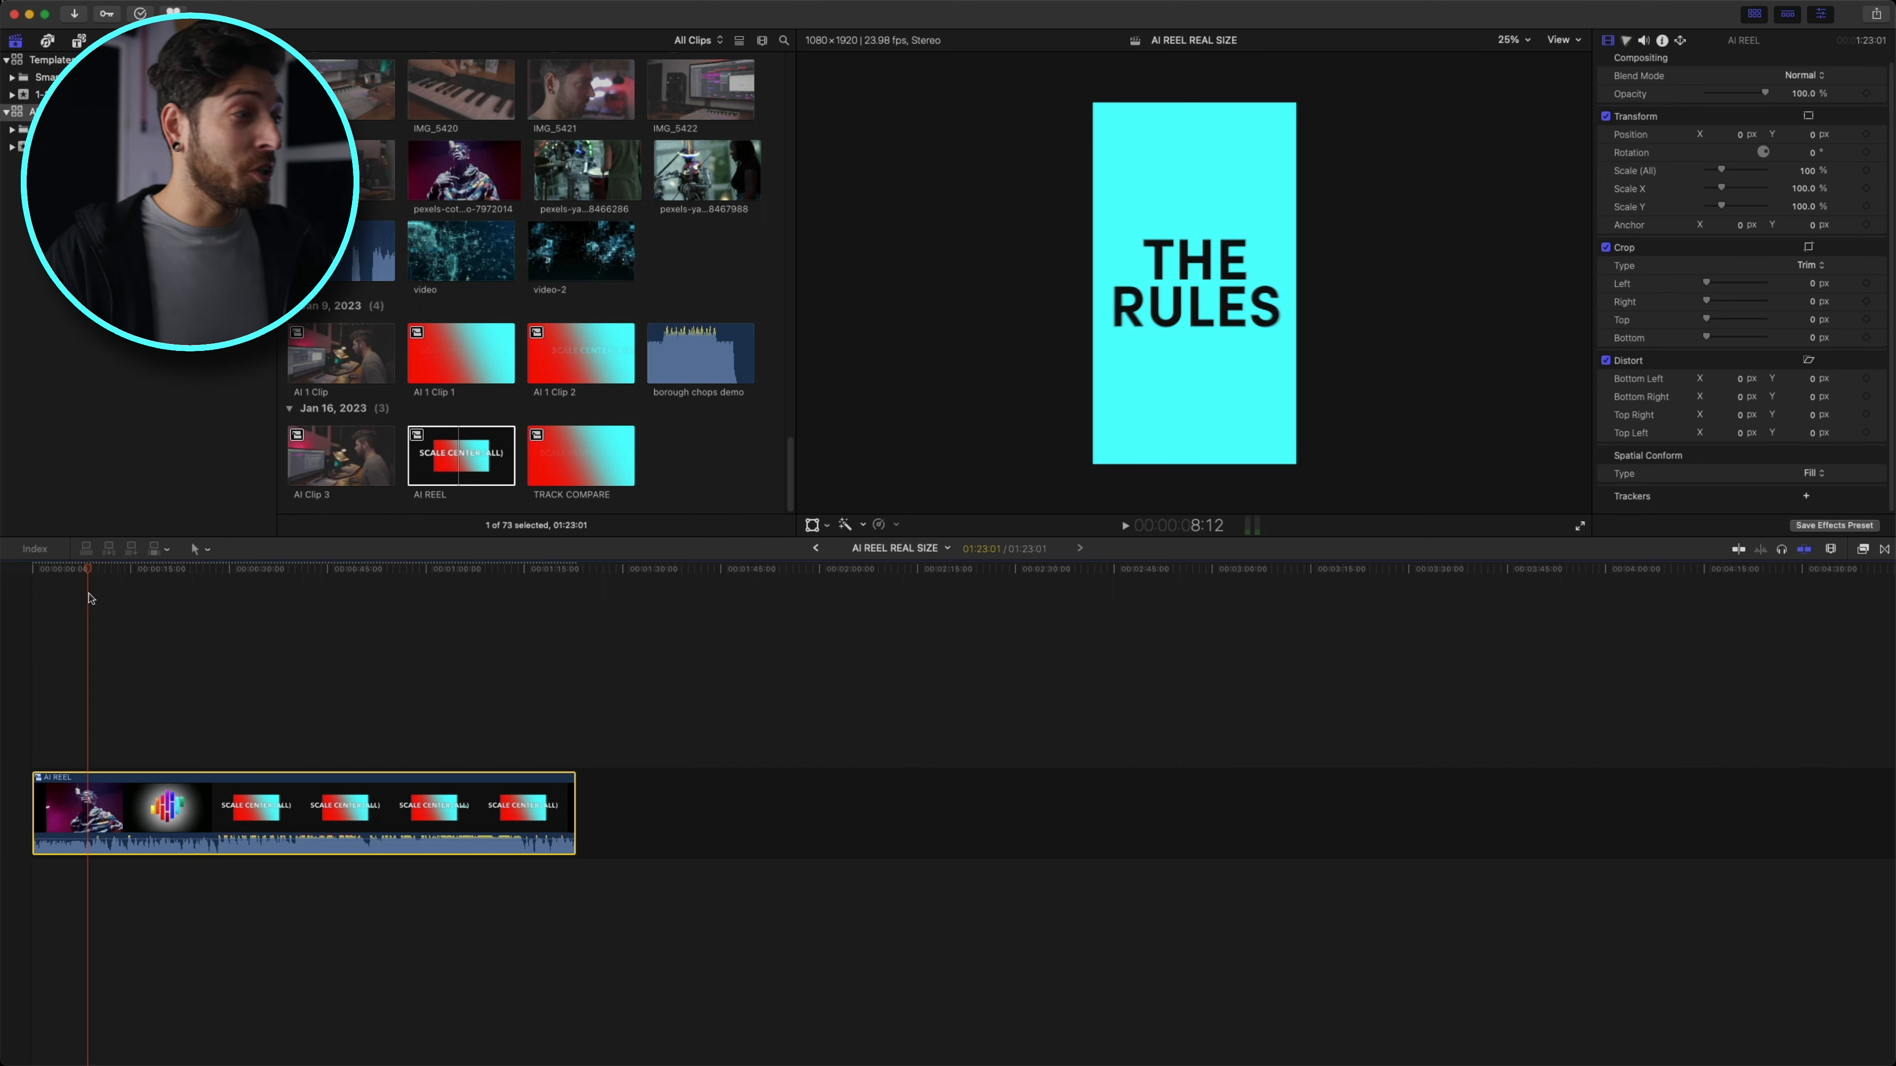
left_click_drag(79, 570, 566, 642)
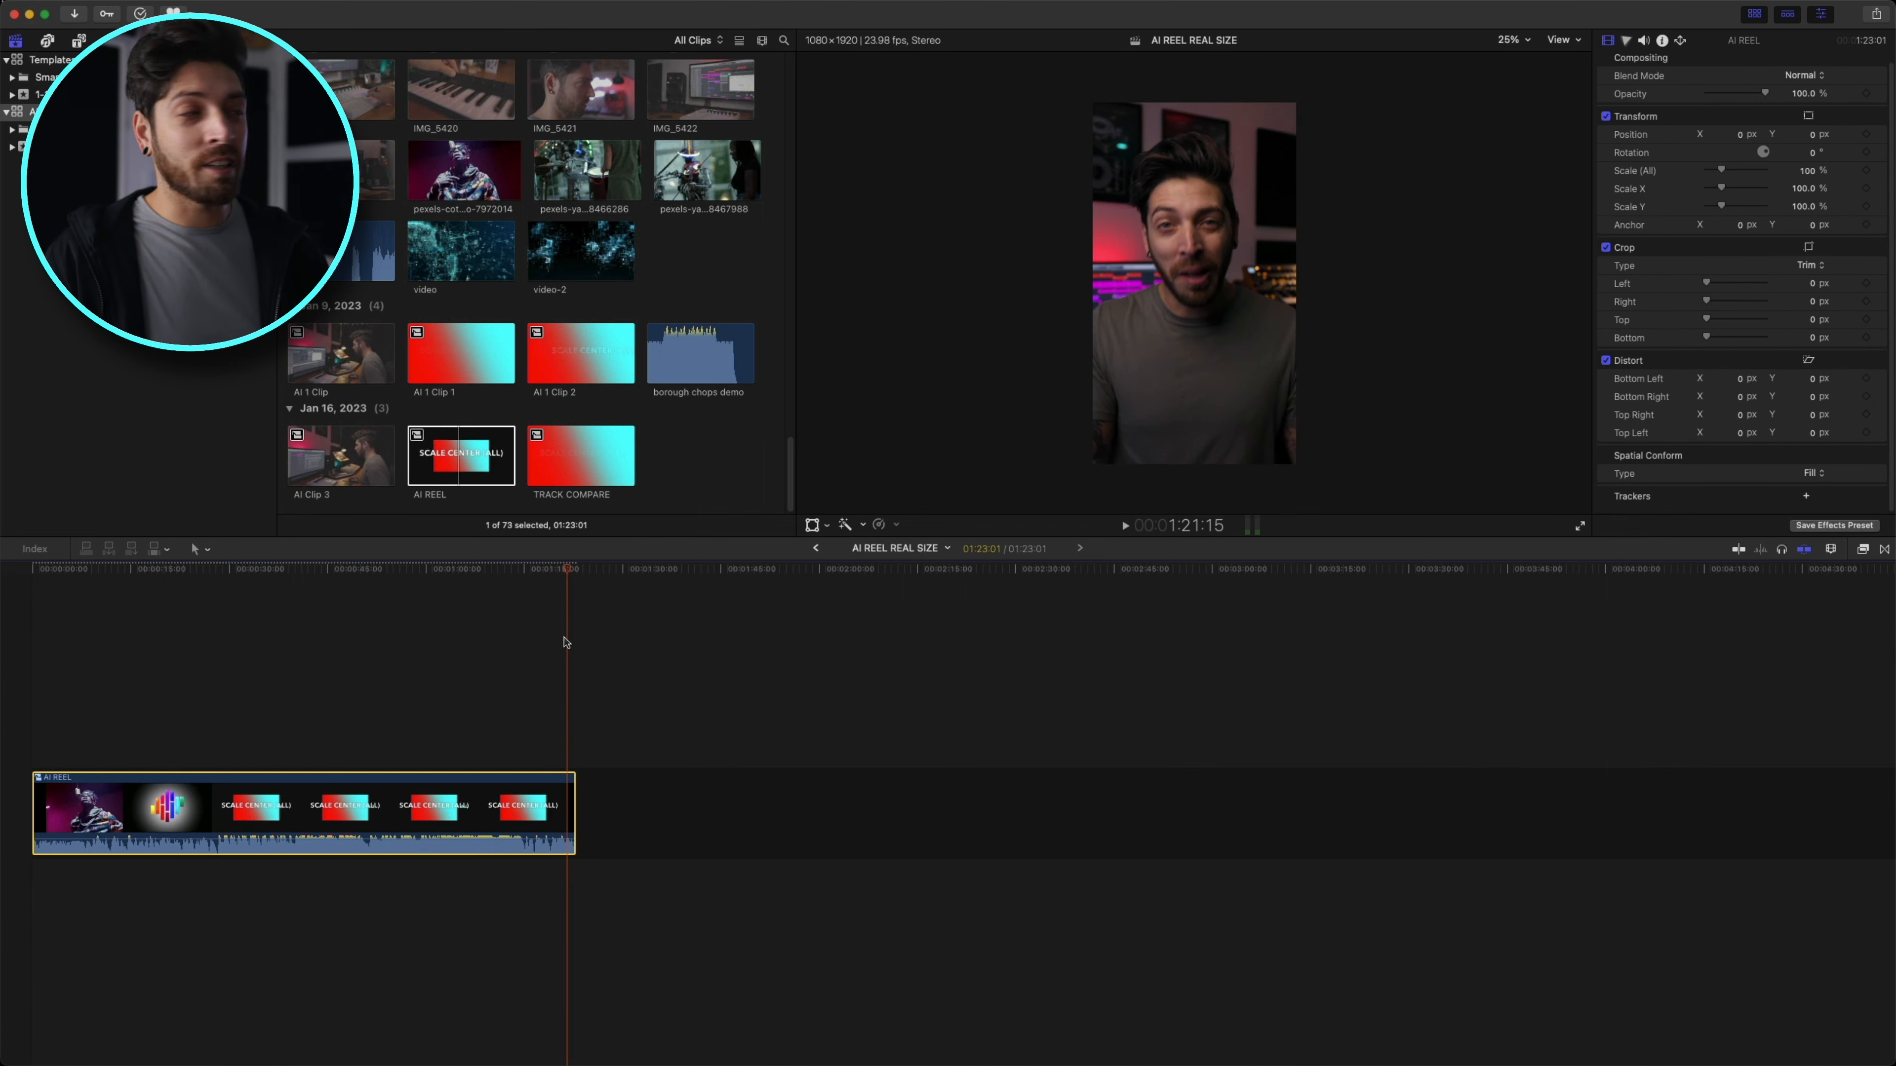
- Open the TikTok - IG Reel project from the Templates library and select the MATNETIK_4 clip and FULL VIDEO title for copying
left_click(51, 60)
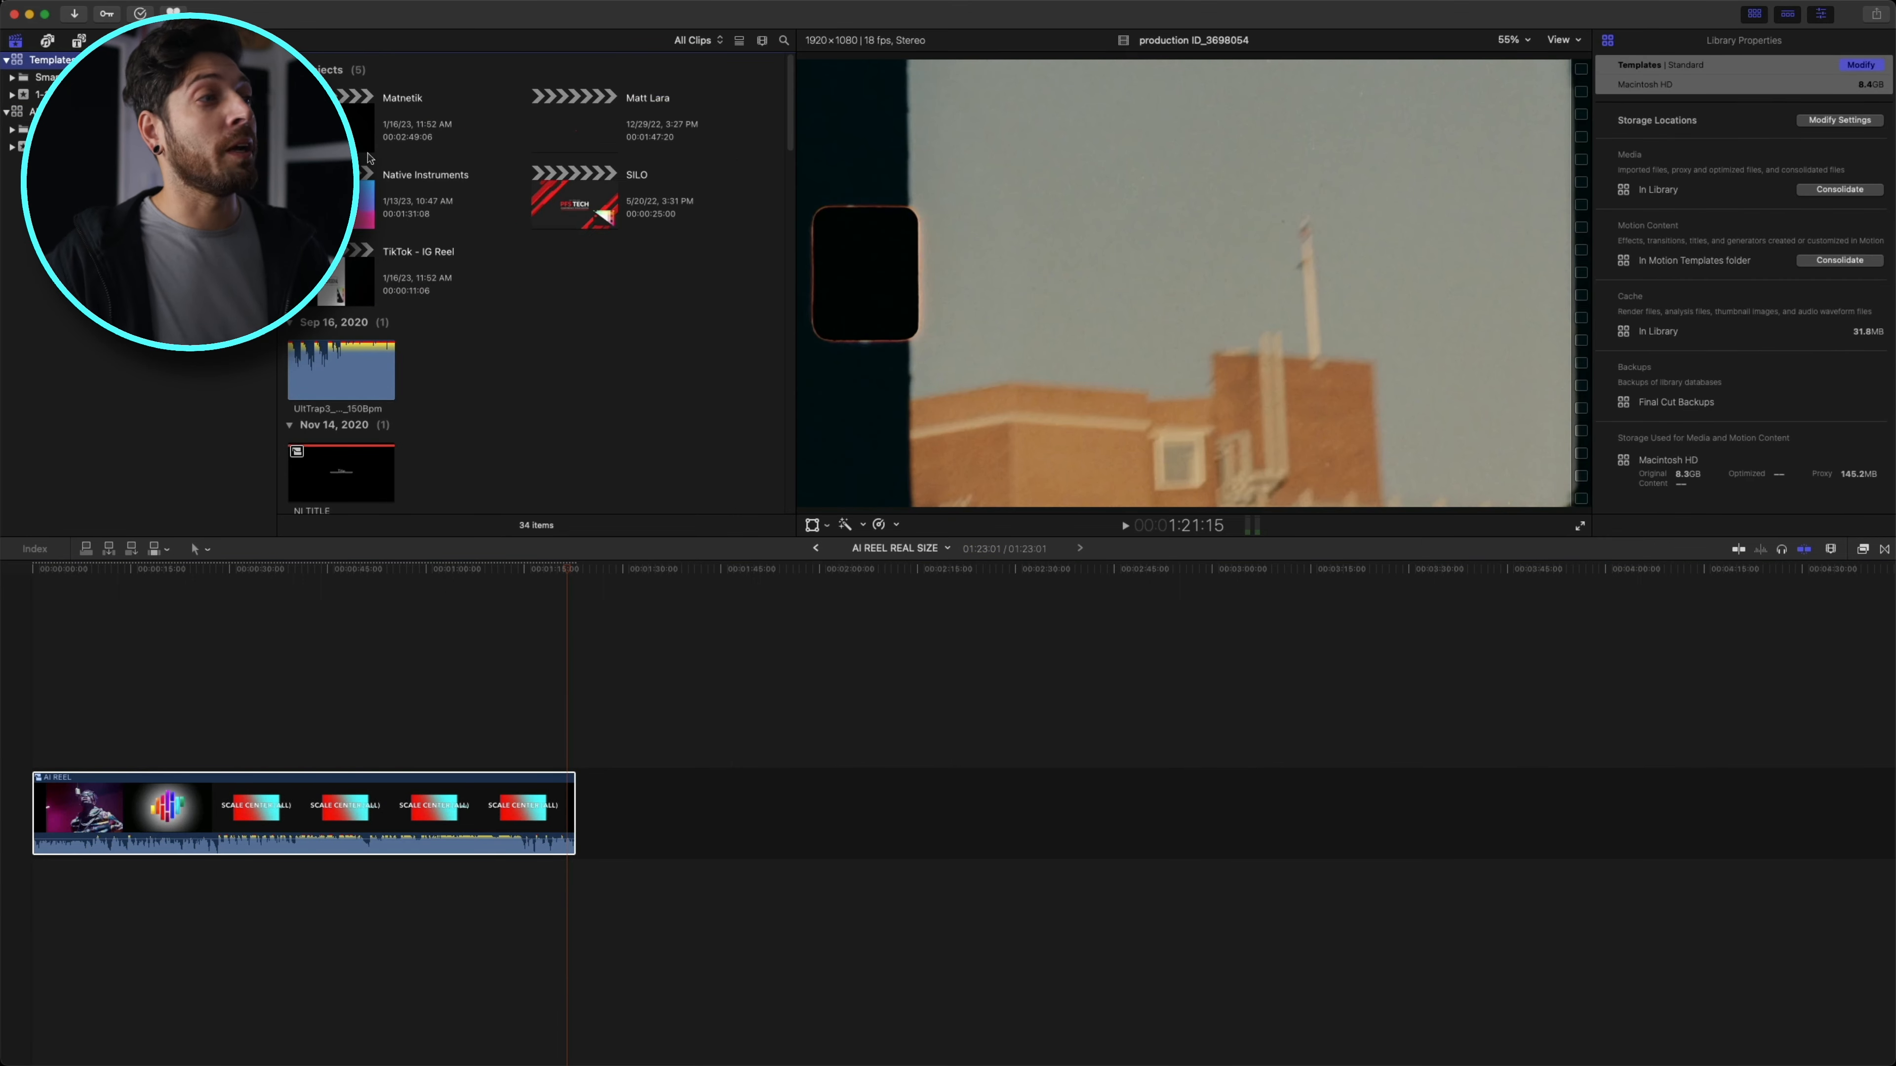
double_click(344, 284)
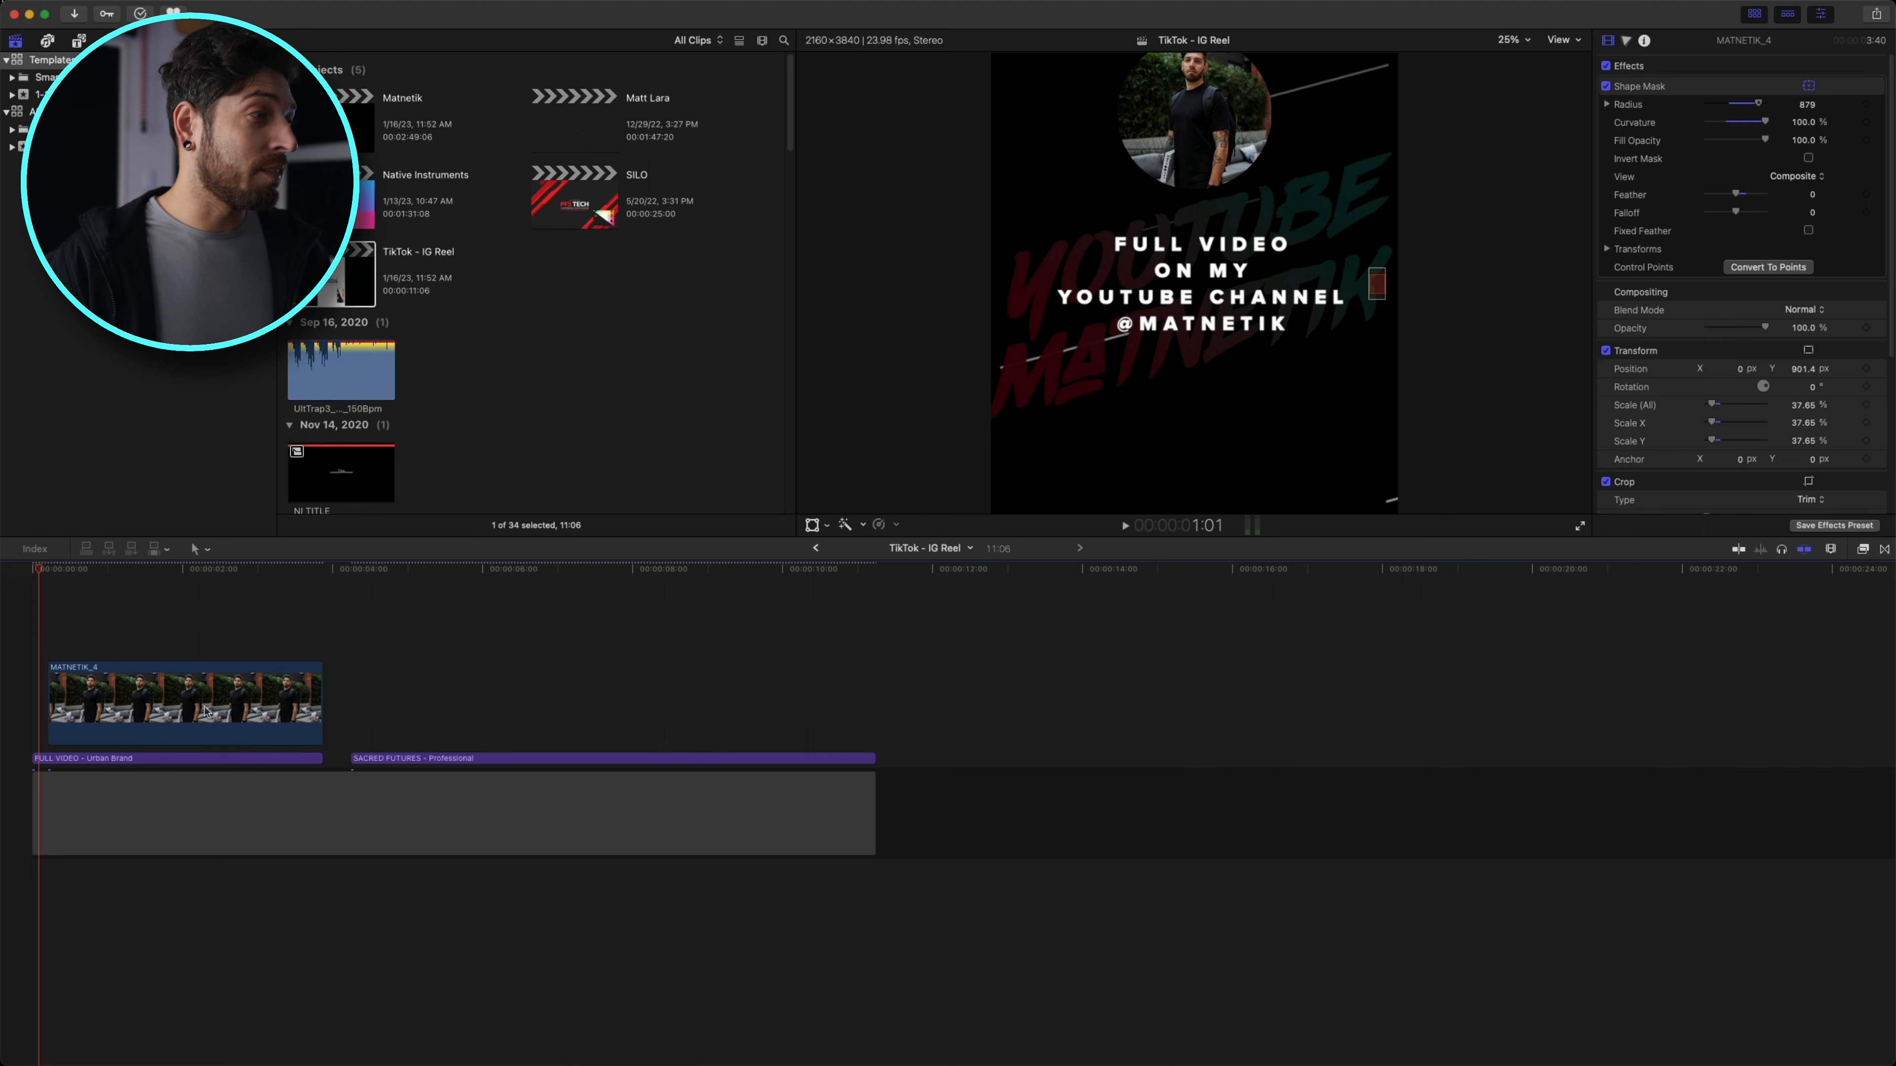
left_click_drag(90, 574, 138, 581)
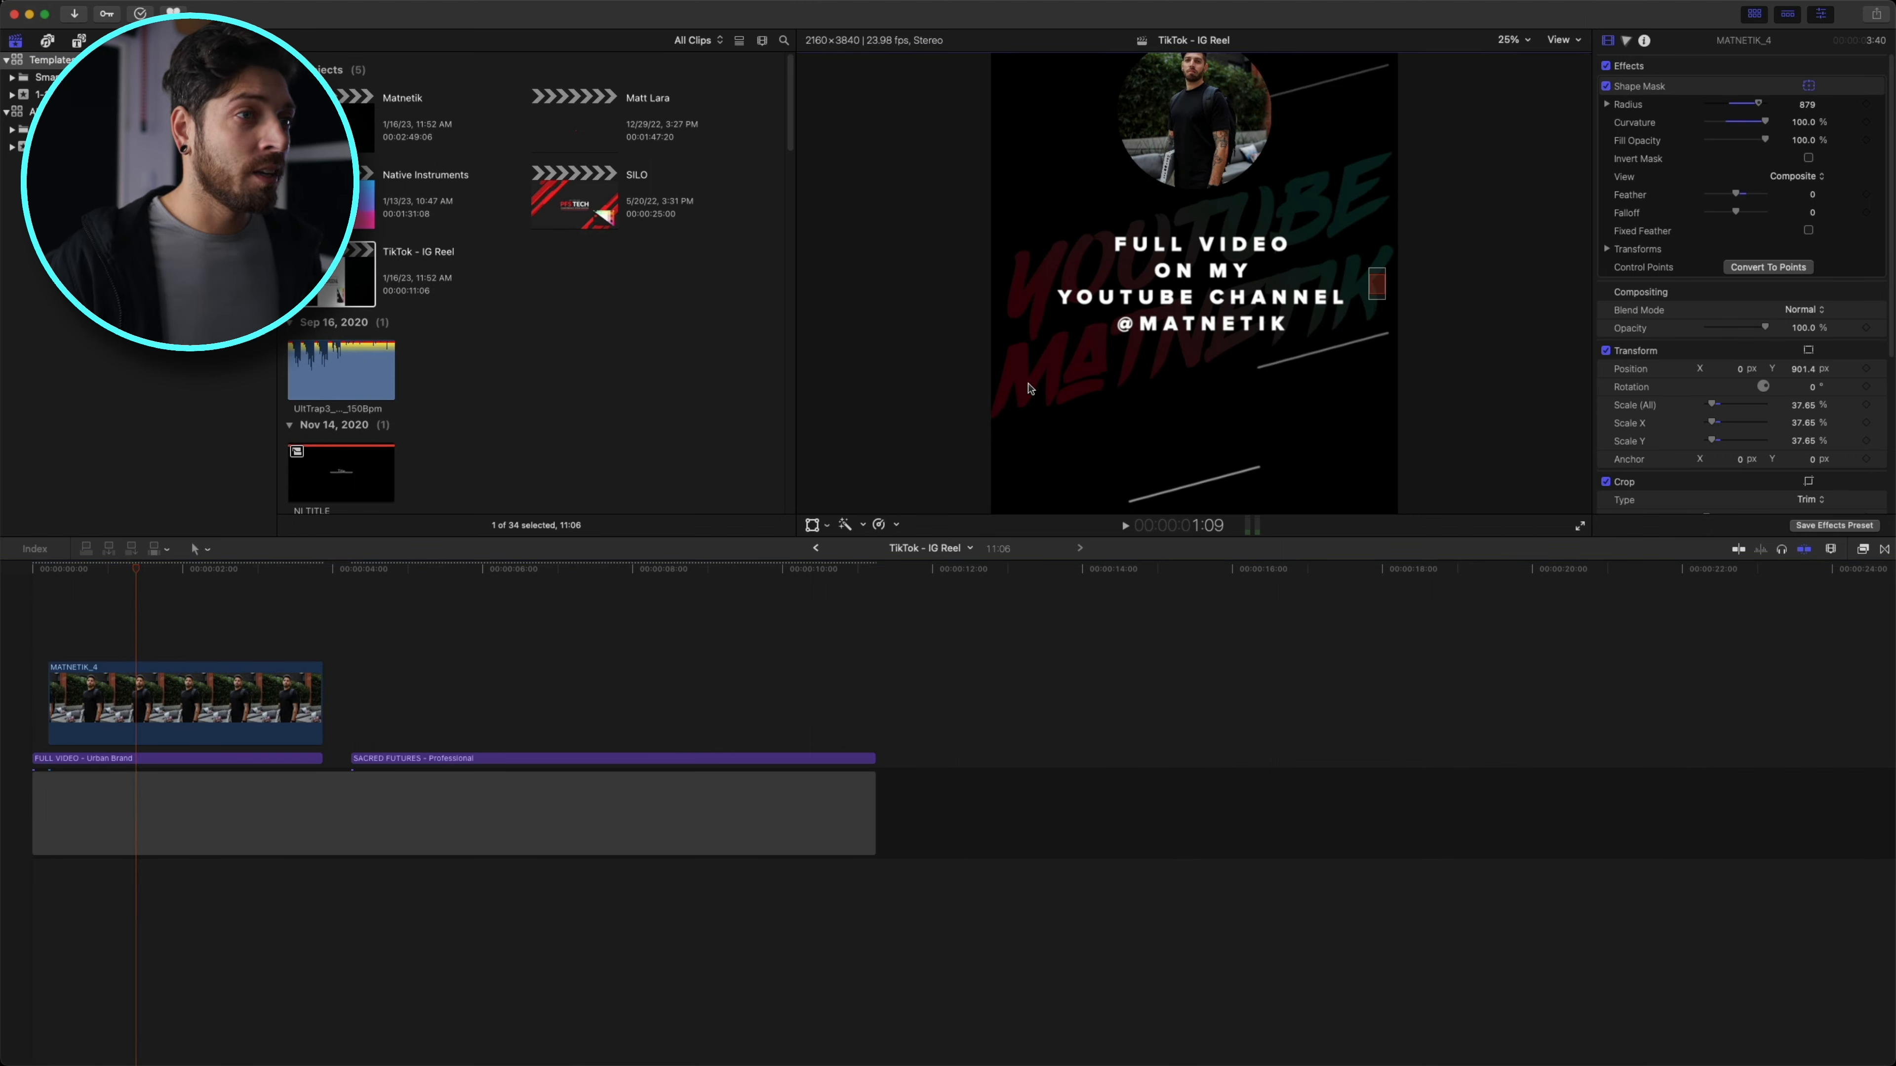
key("shift+z")
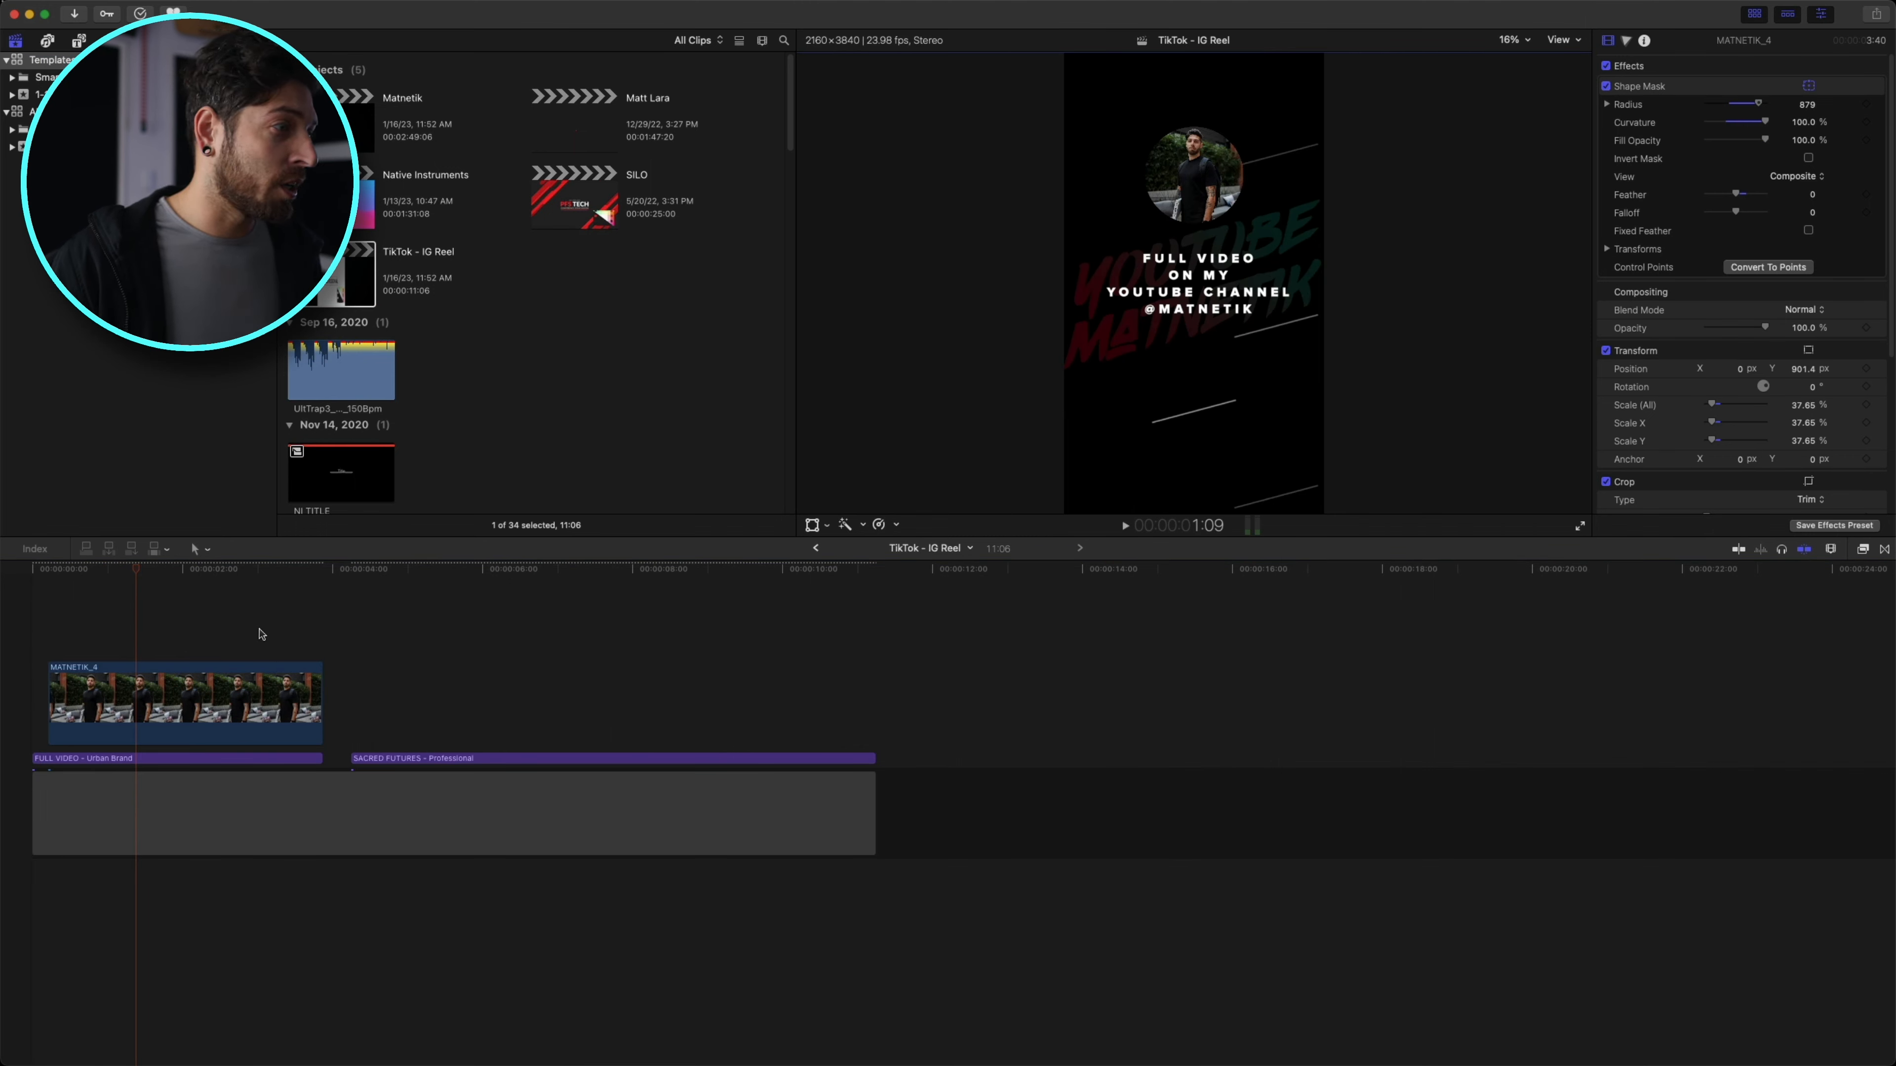
left_click_drag(201, 633, 239, 754)
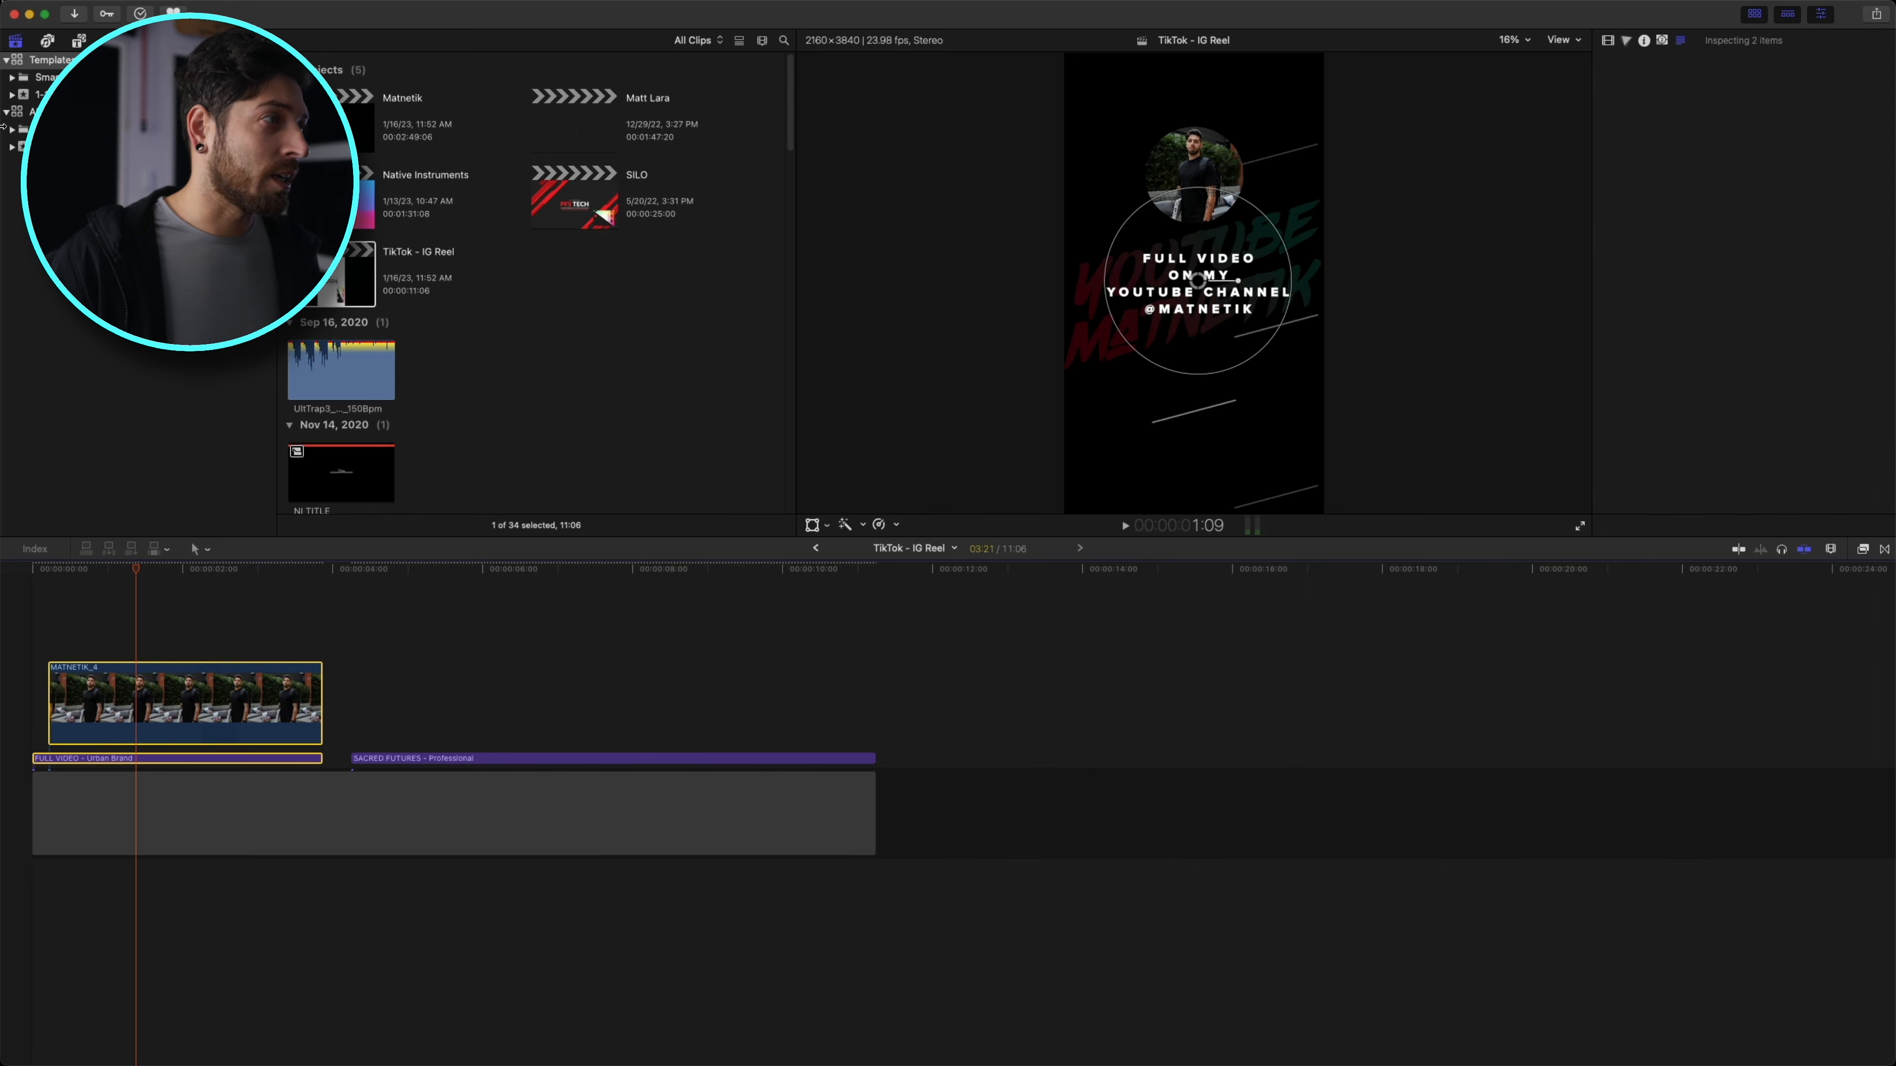
- Paste the MATNETIK_4 clip and FULL VIDEO title into AI REEL REAL SIZE, align them with the reel's end, and play them
left_click(31, 111)
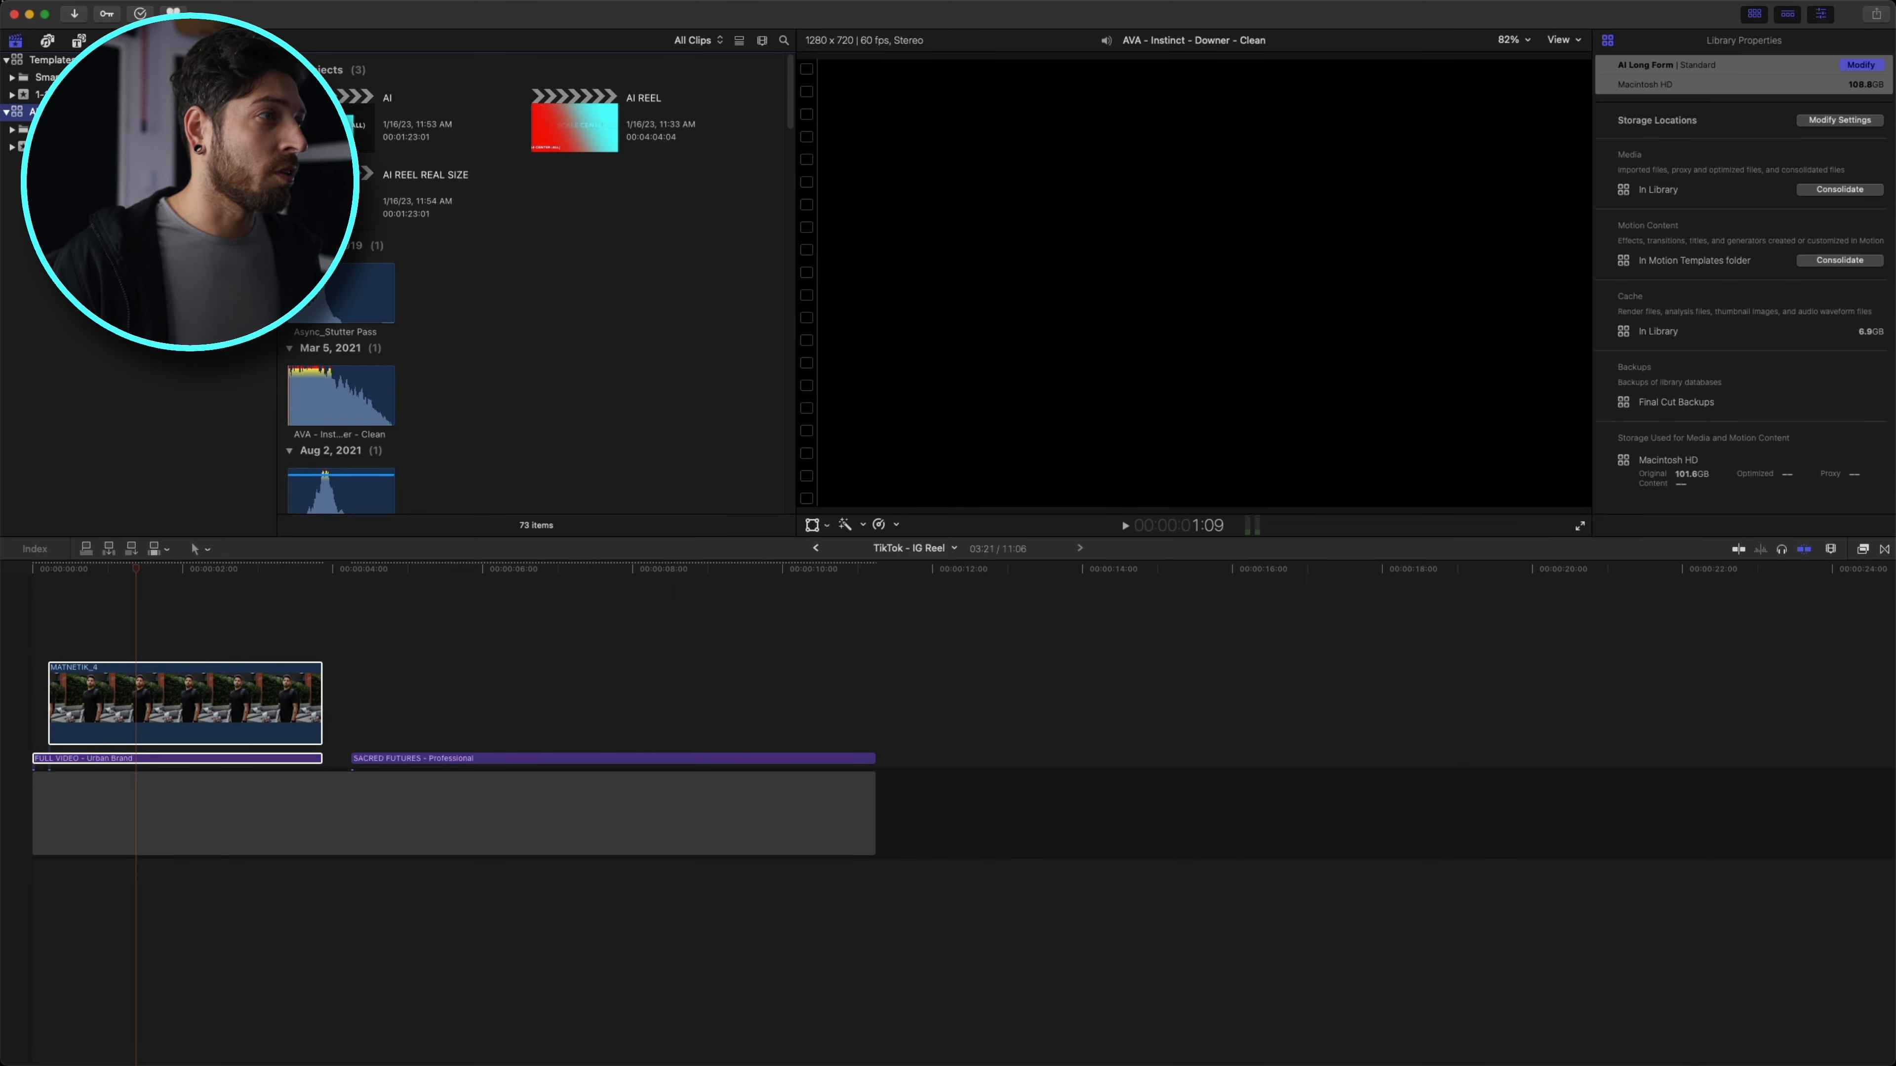
double_click(360, 195)
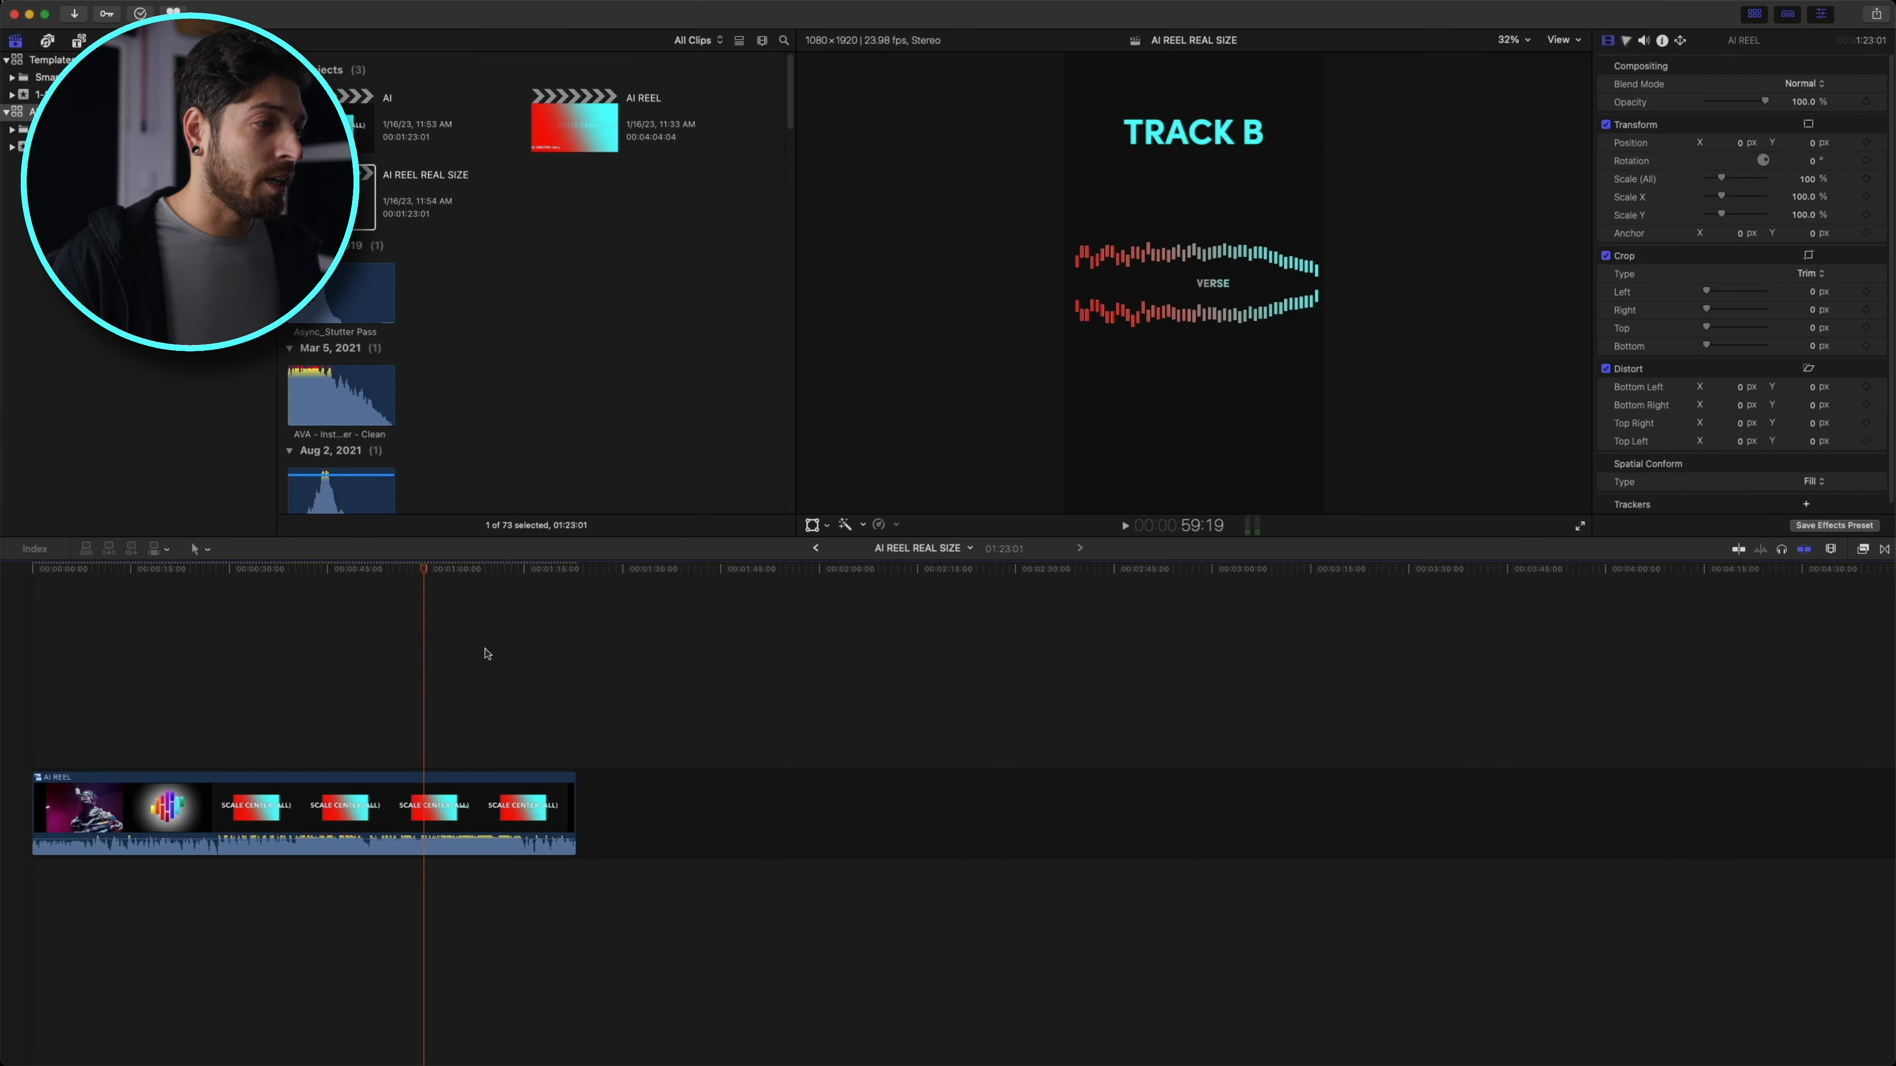
key("super+equal")
key("super+equal")
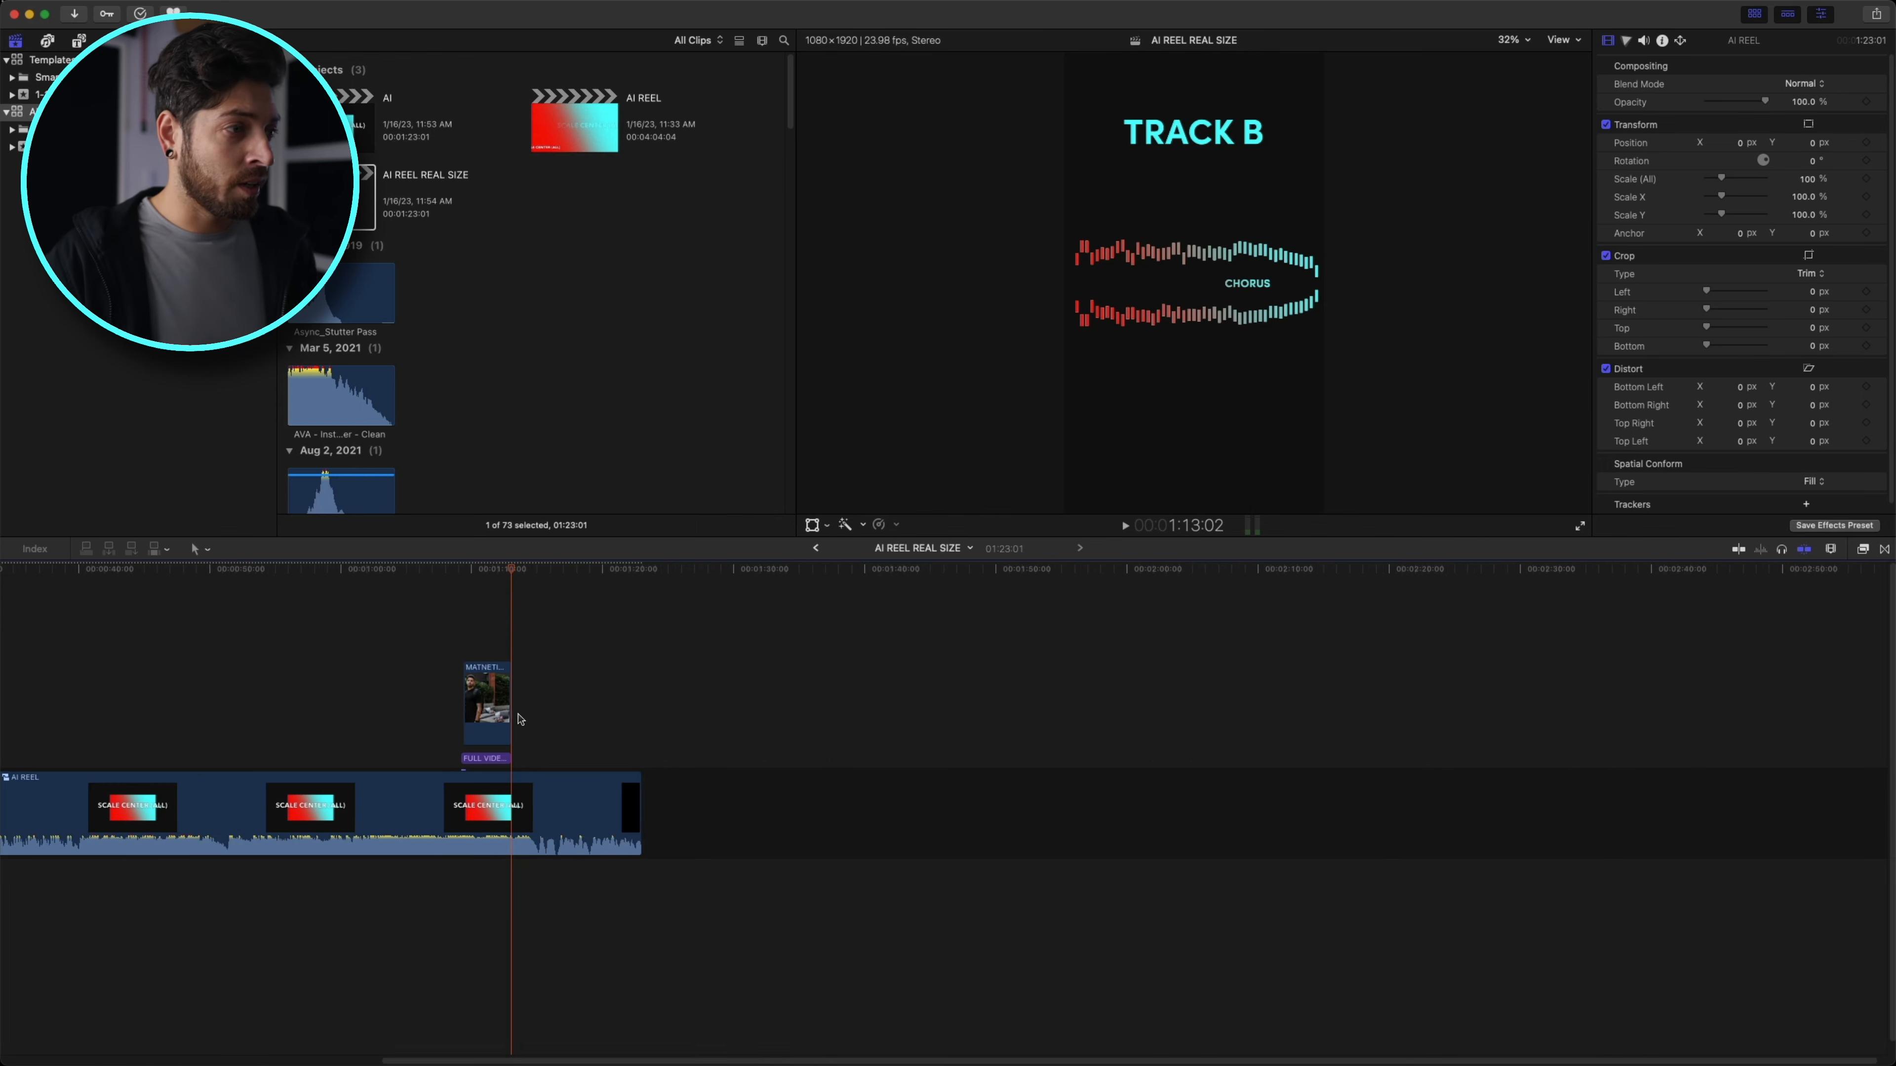
left_click_drag(472, 723, 742, 723)
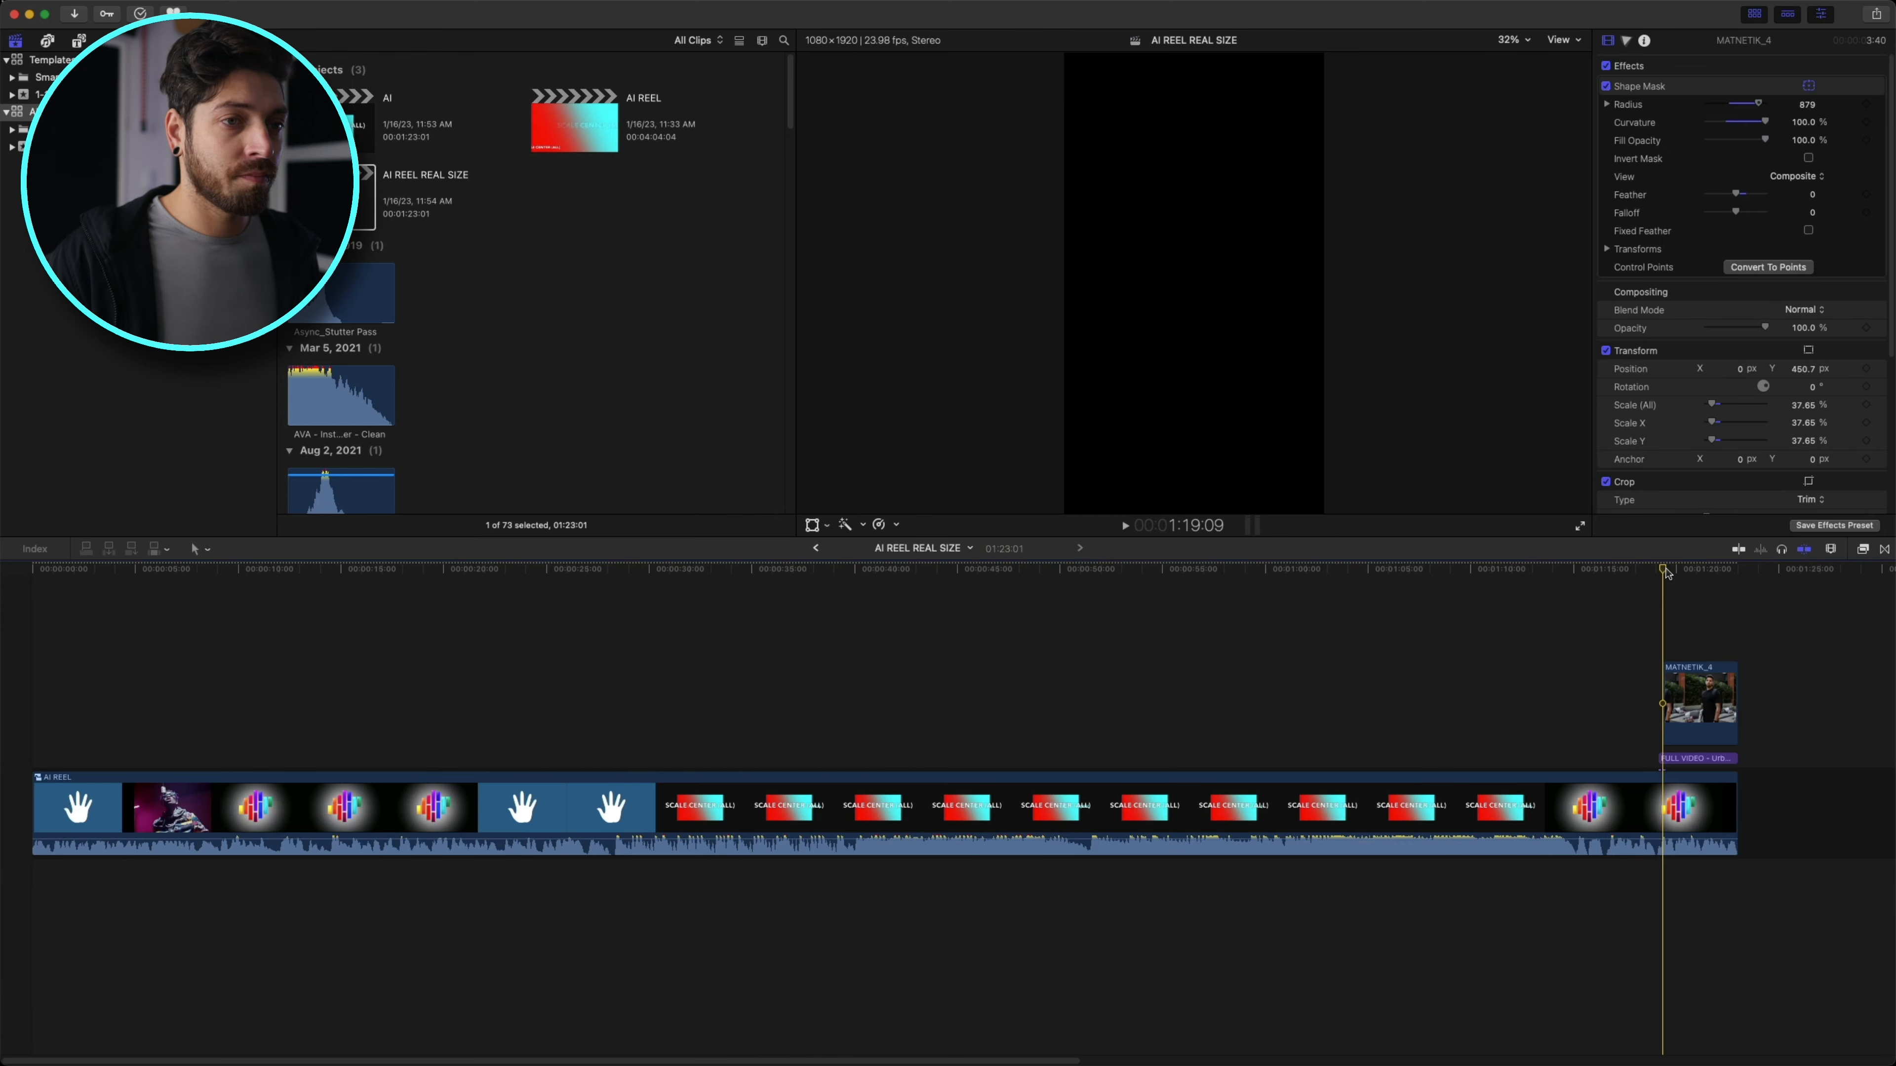
key("space")
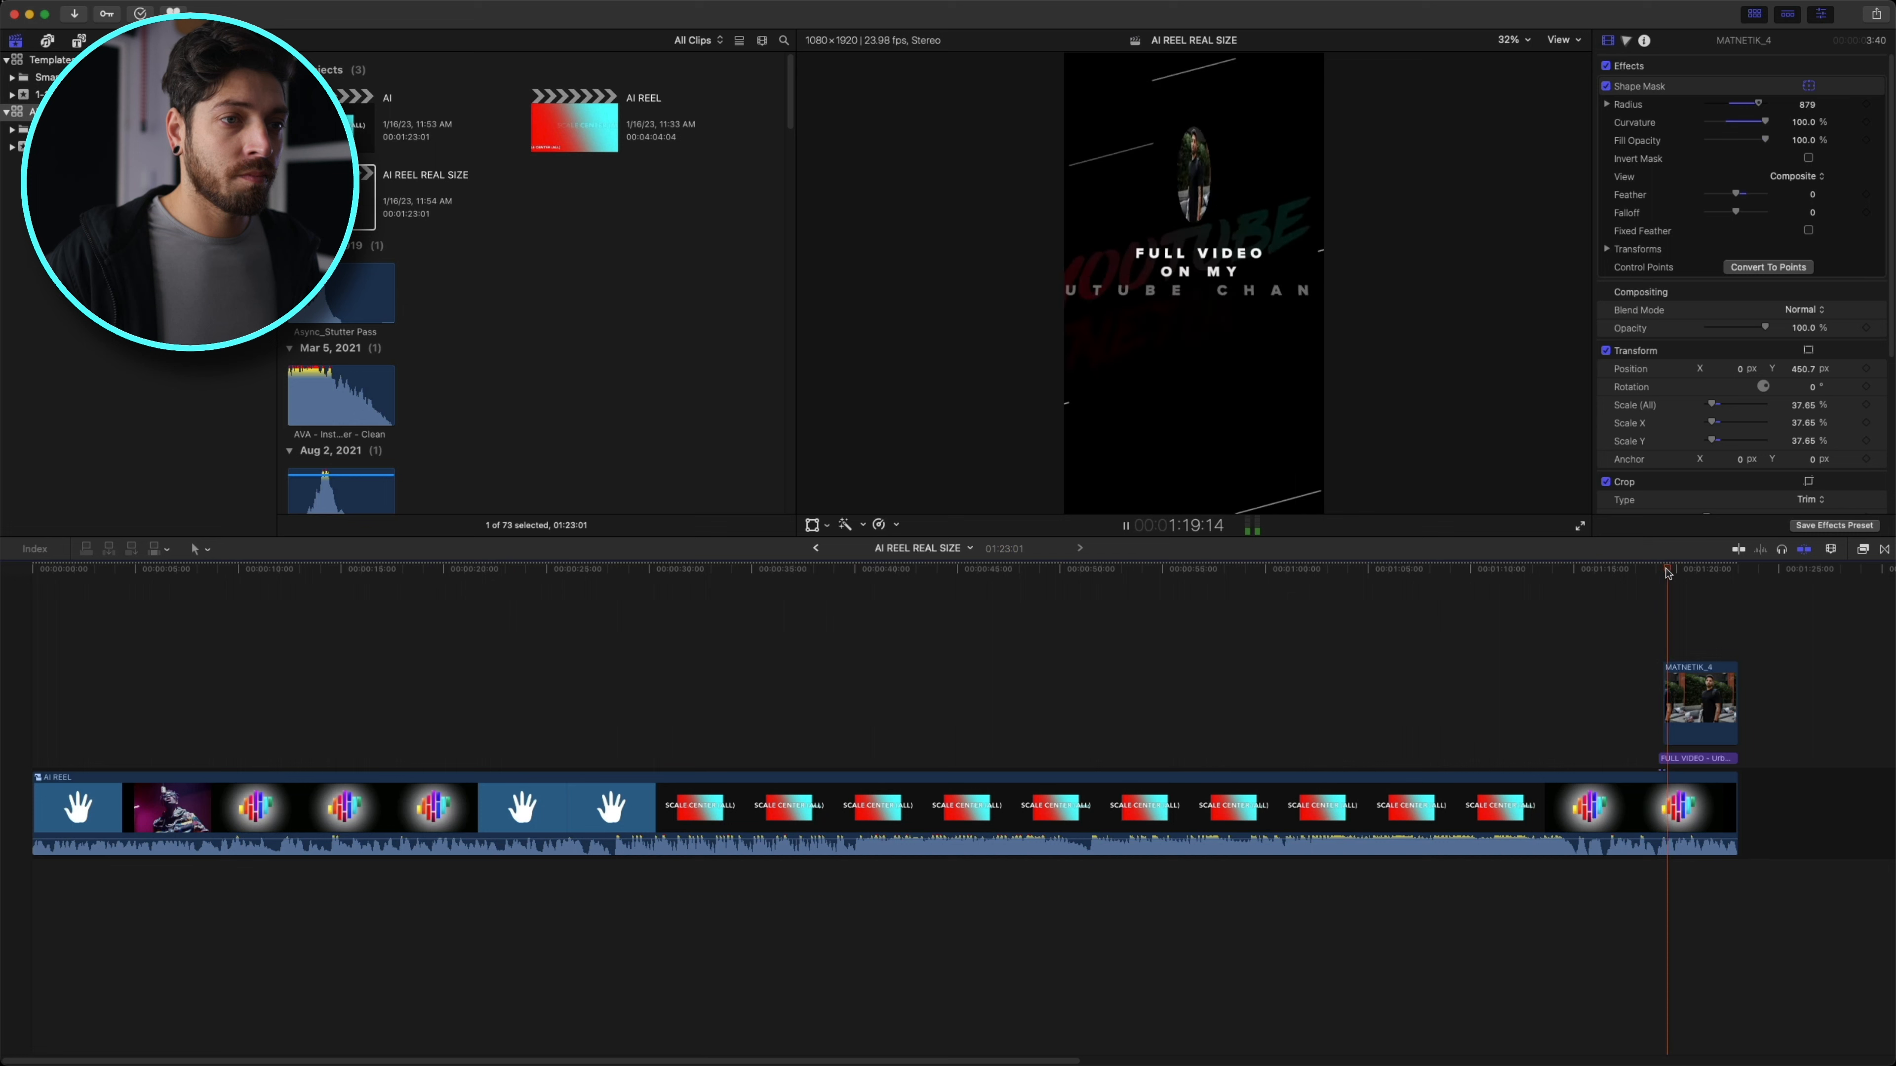